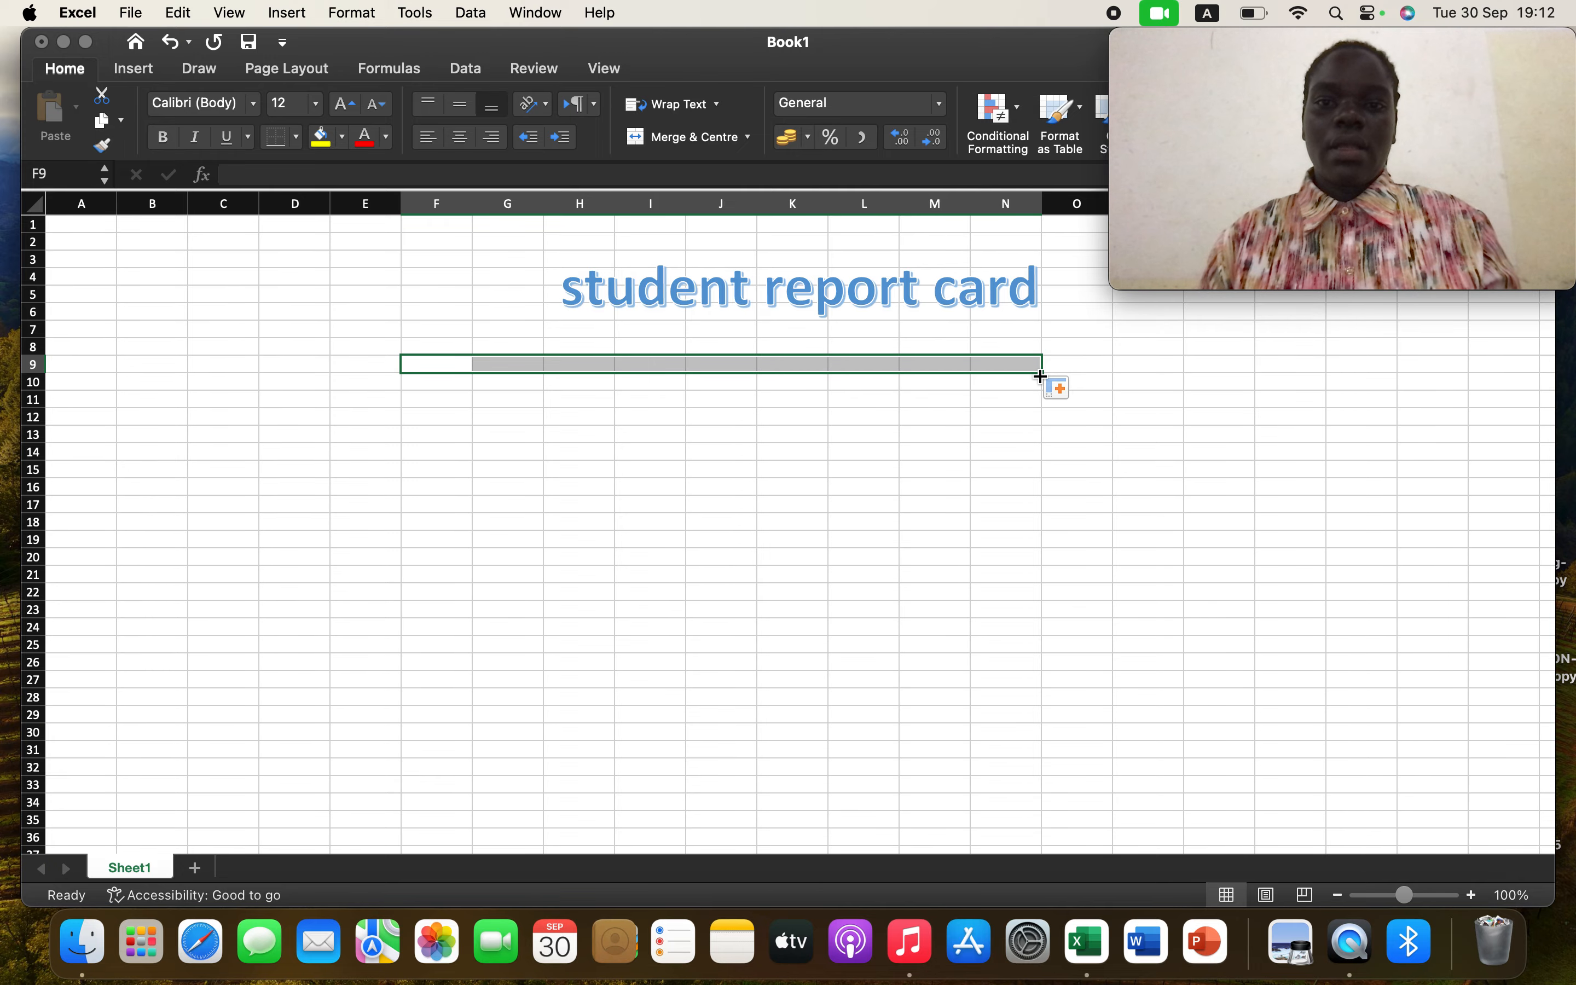
Apply all borders to the range F9:O23 beneath the student report card title
{"action": "left_click_drag", "start_coordinate": [1041, 372], "coordinate": [1040, 598]}
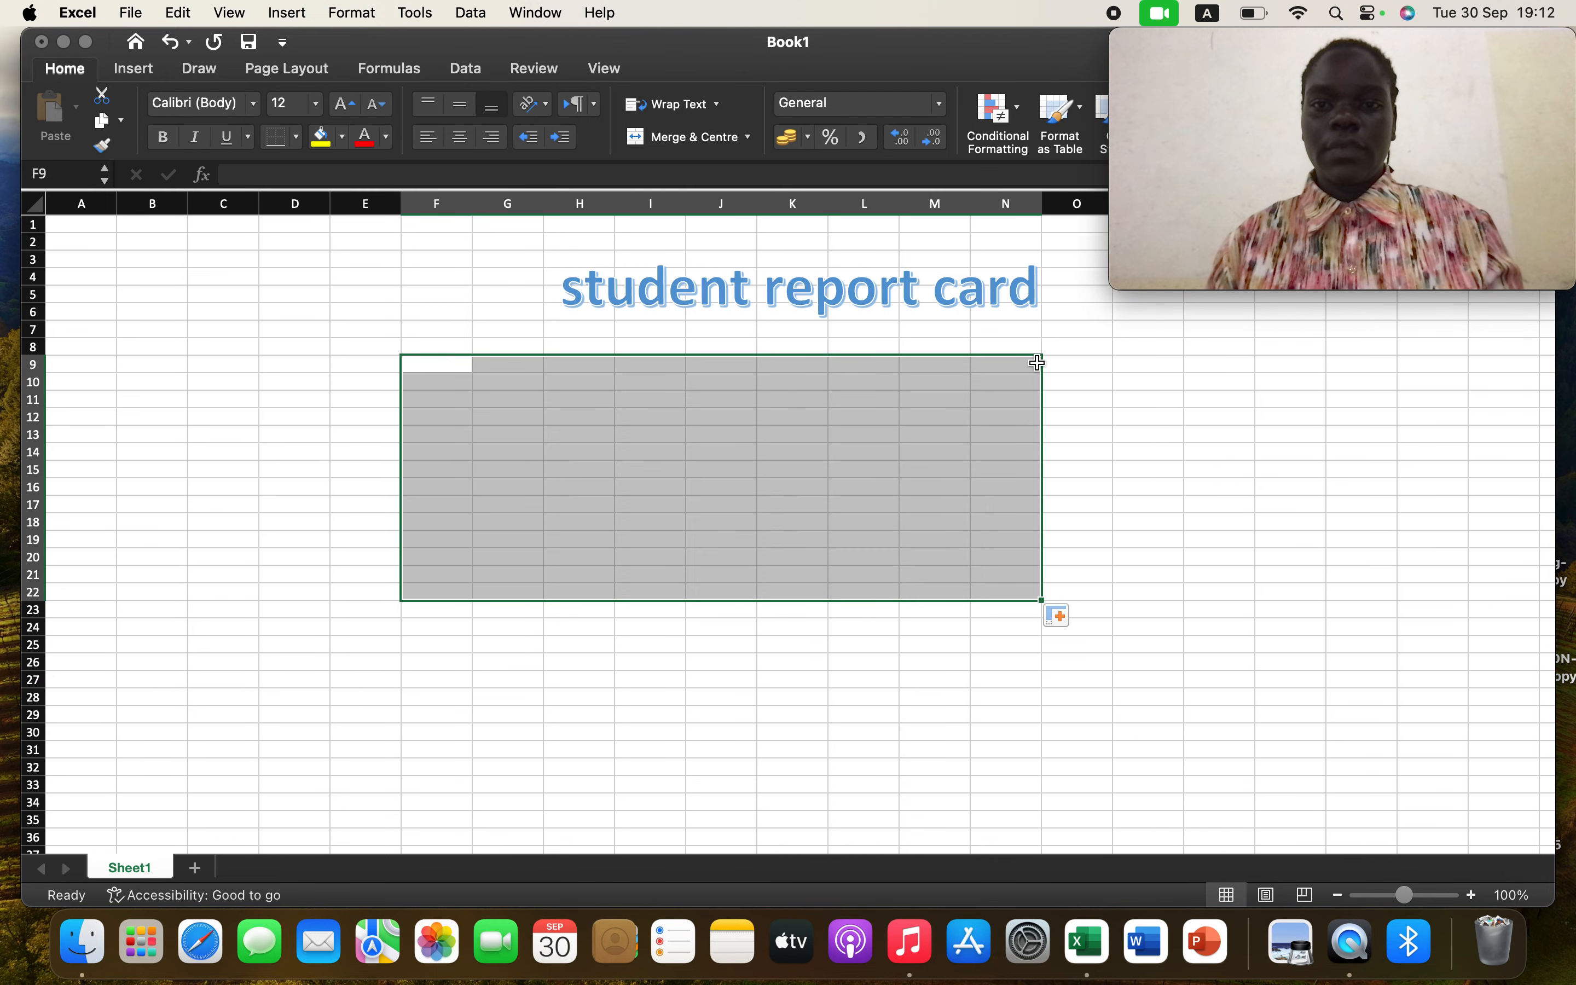
{"action": "mouse_move", "coordinate": [1039, 363]}
{"action": "left_mouse_down"}
{"action": "mouse_move", "coordinate": [1062, 363]}
{"action": "mouse_move", "coordinate": [1016, 364]}
{"action": "left_mouse_up"}
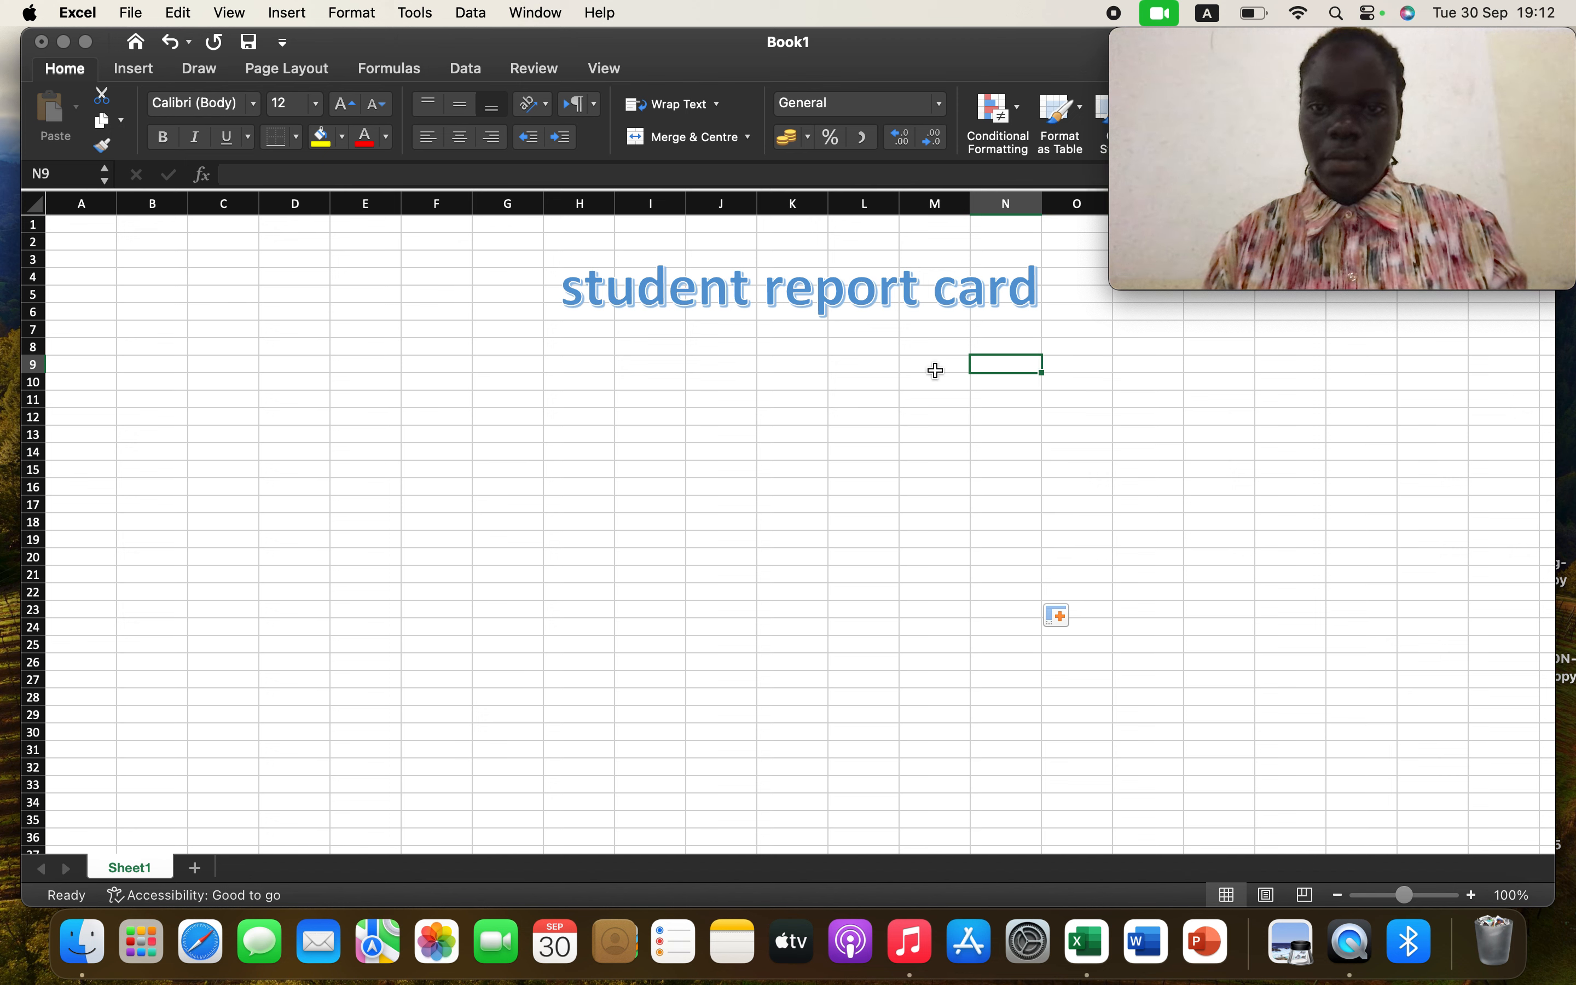
{"action": "left_click", "coordinate": [438, 364]}
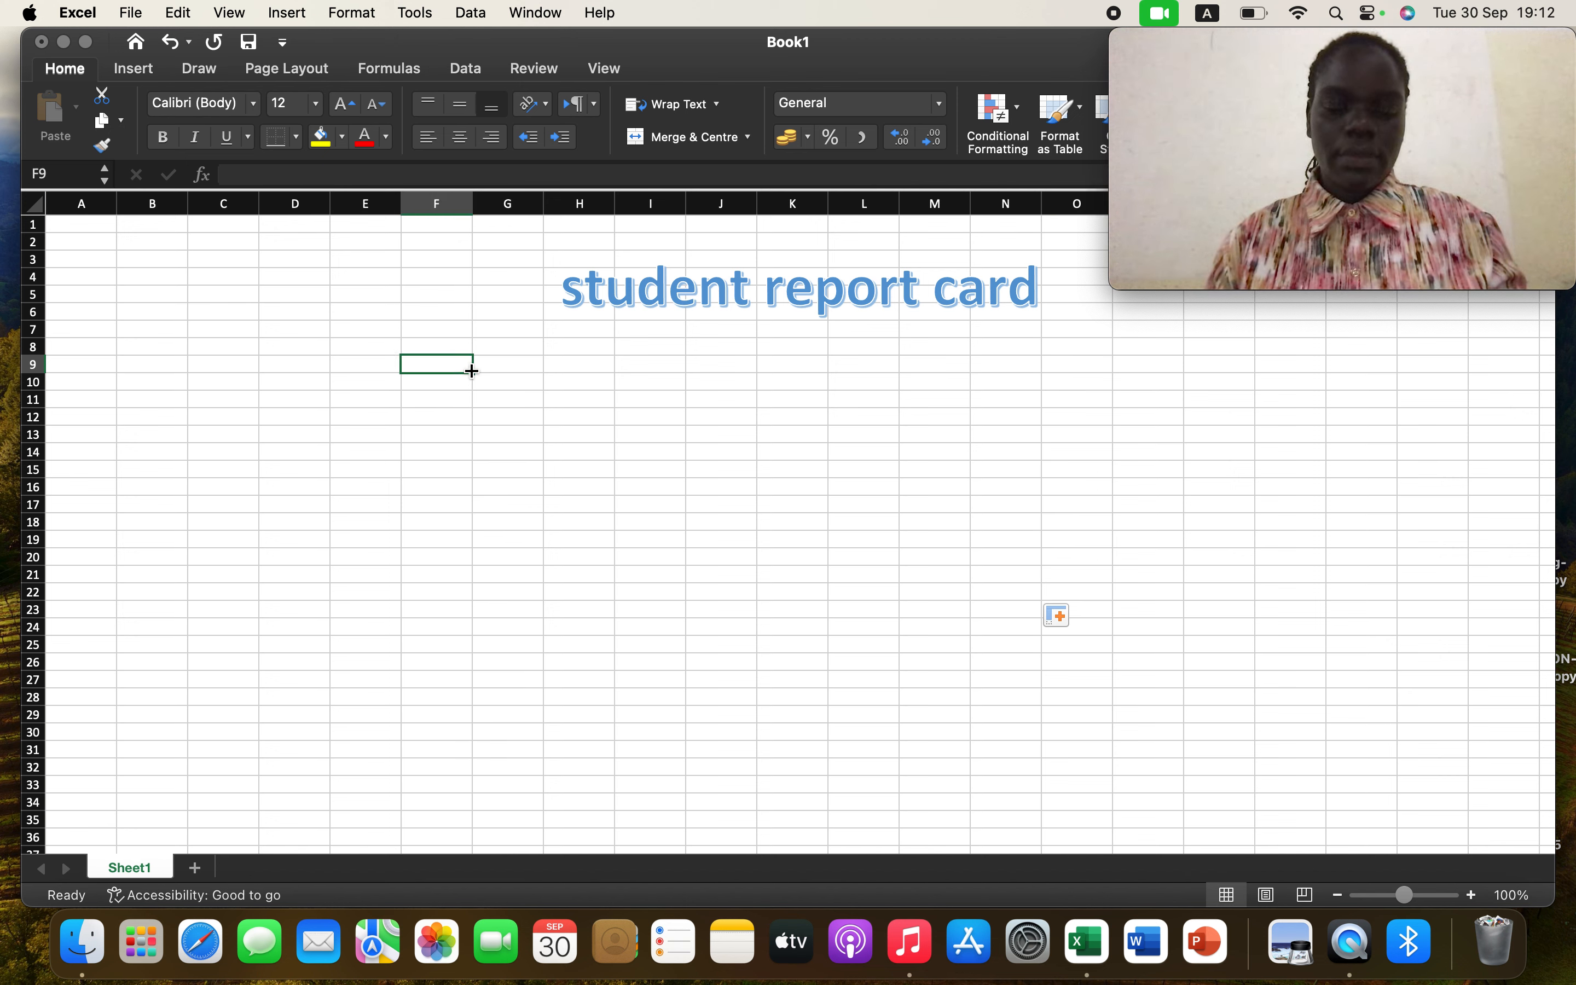
{"action": "left_click_drag", "start_coordinate": [471, 370], "coordinate": [1114, 471]}
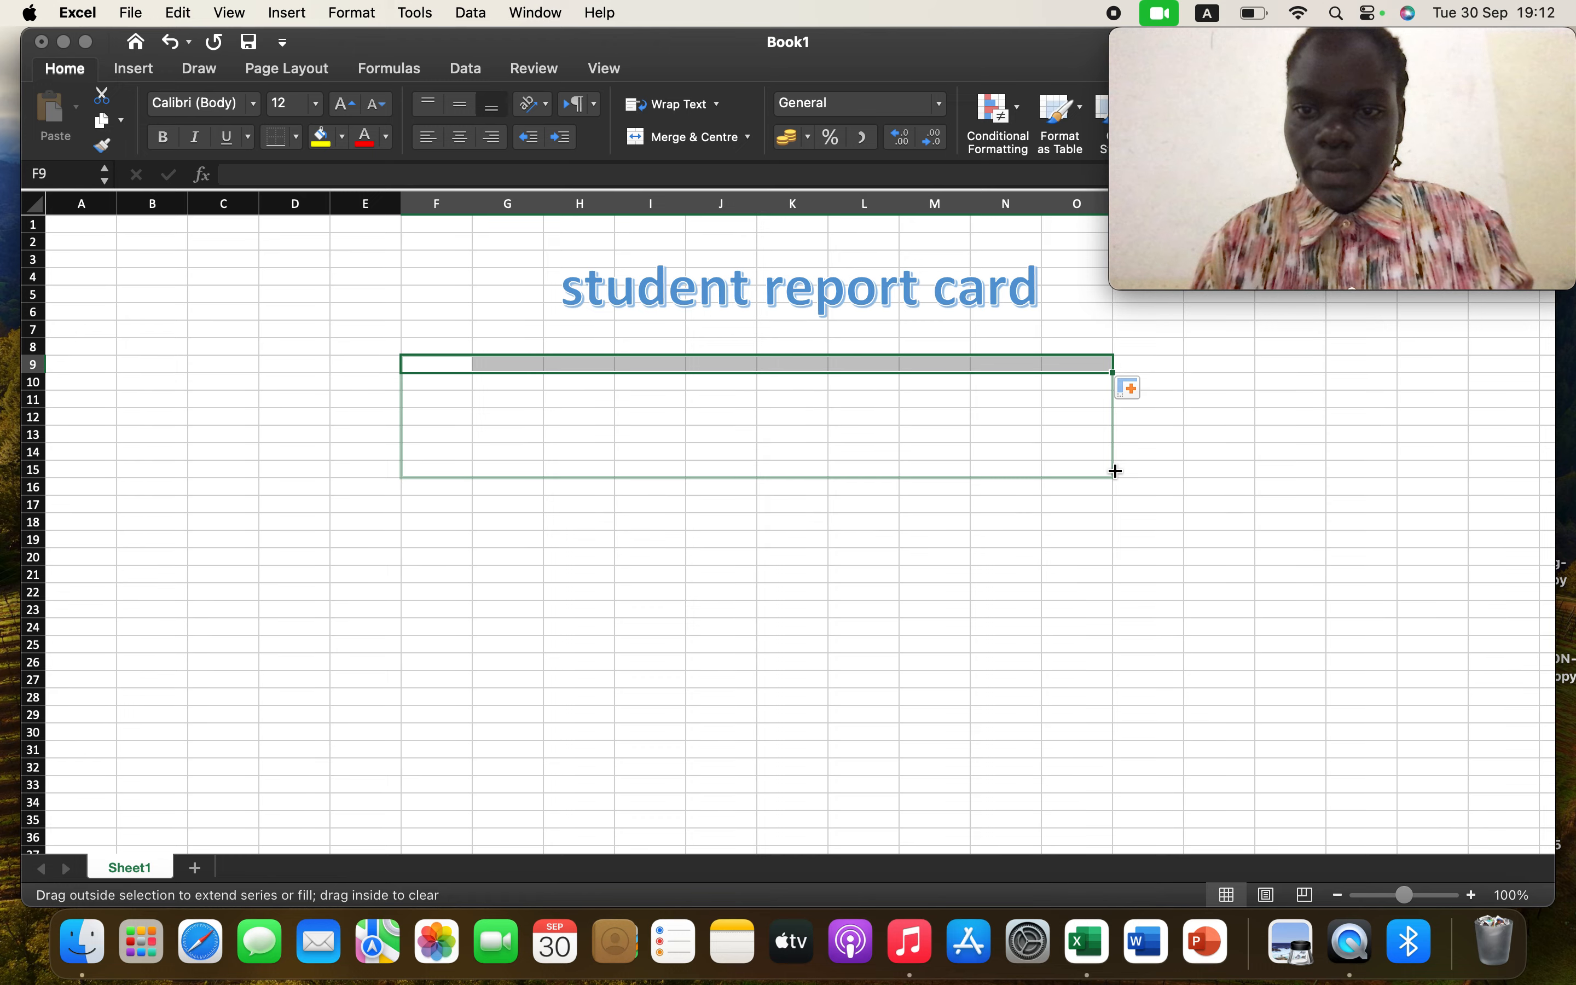
{"action": "left_click_drag", "start_coordinate": [1114, 483], "coordinate": [1111, 623]}
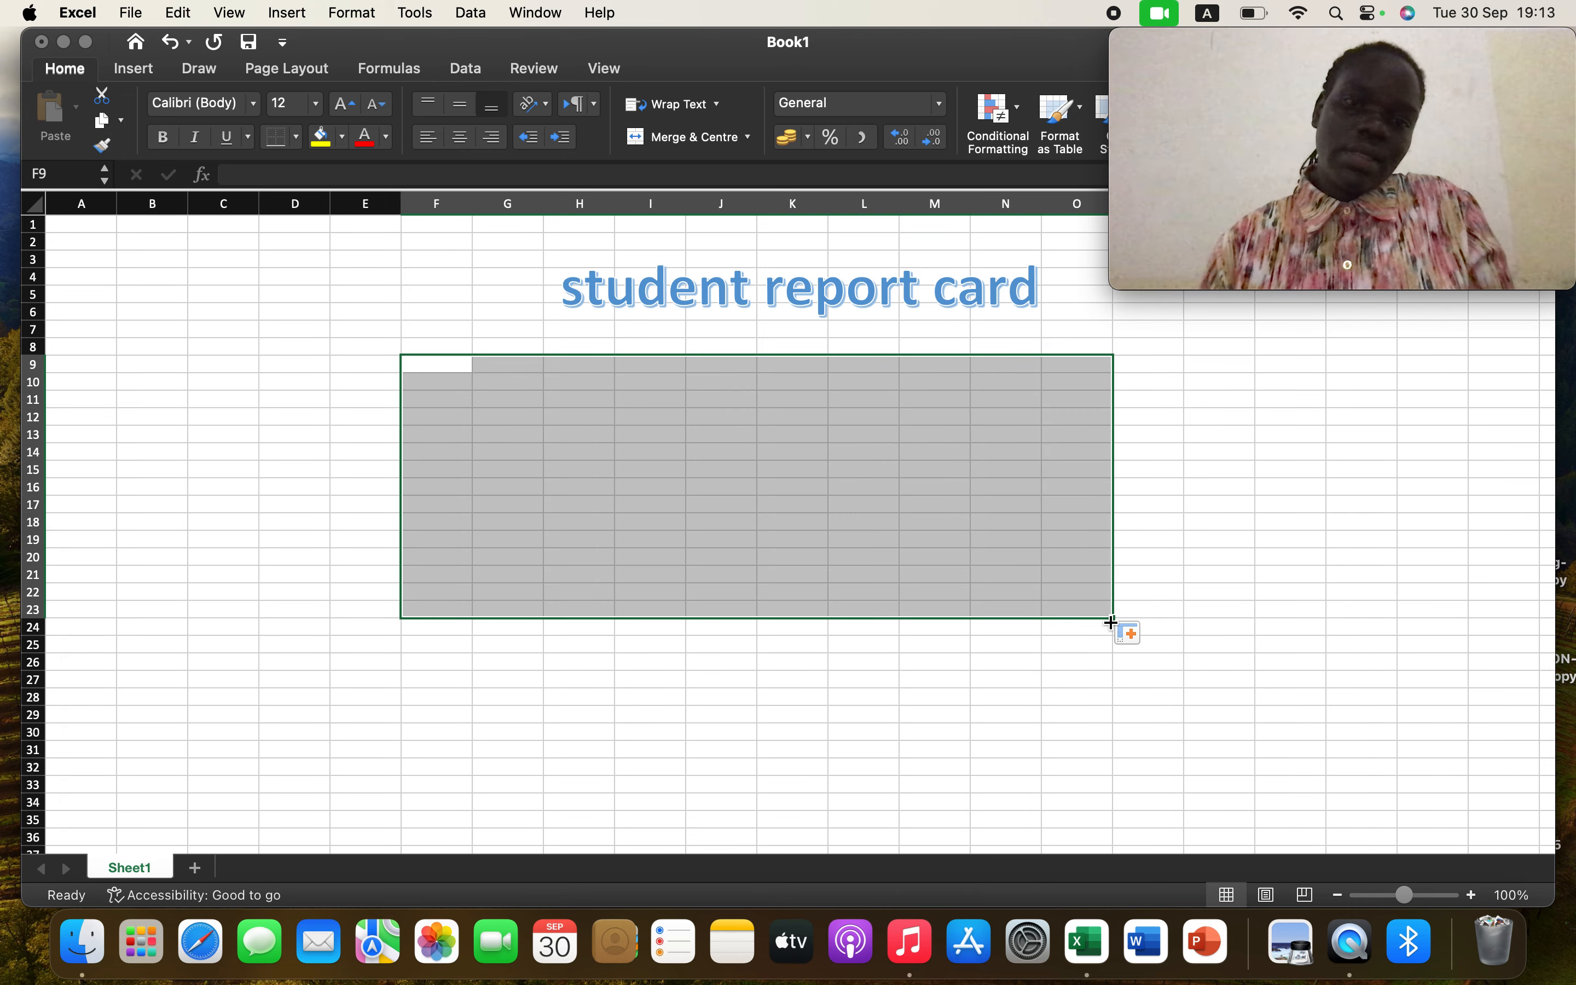
{"action": "left_click", "coordinate": [298, 137]}
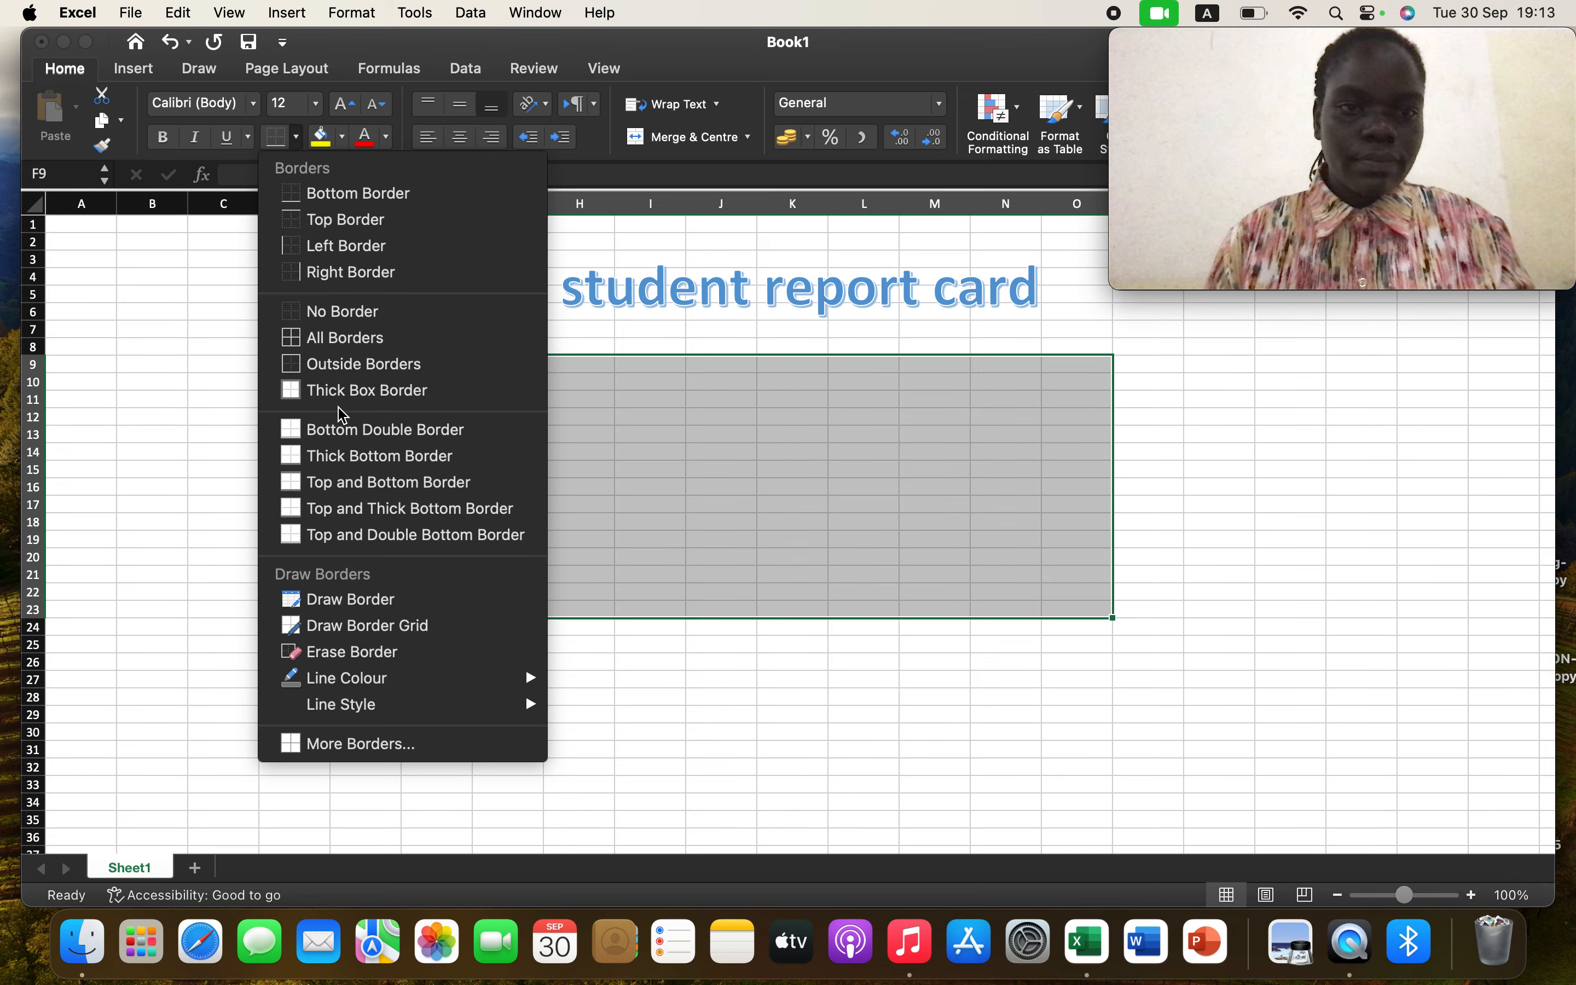
{"action": "left_click", "coordinate": [299, 338]}
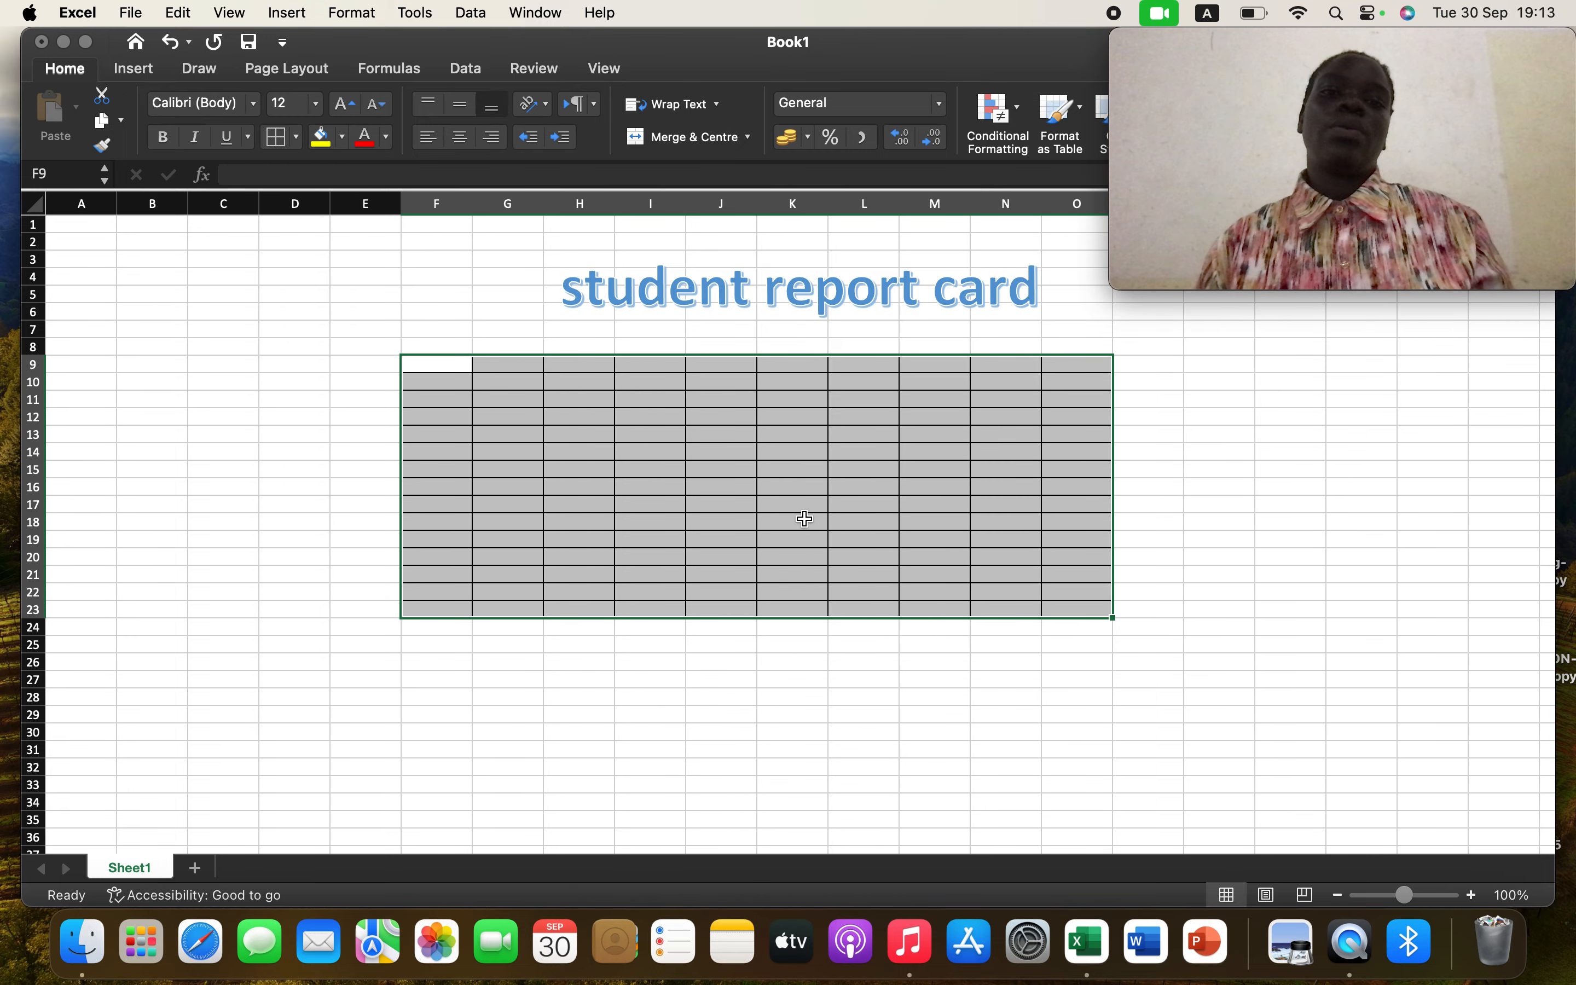
Center the contents of the header row F9:O9
{"action": "left_click", "coordinate": [516, 368]}
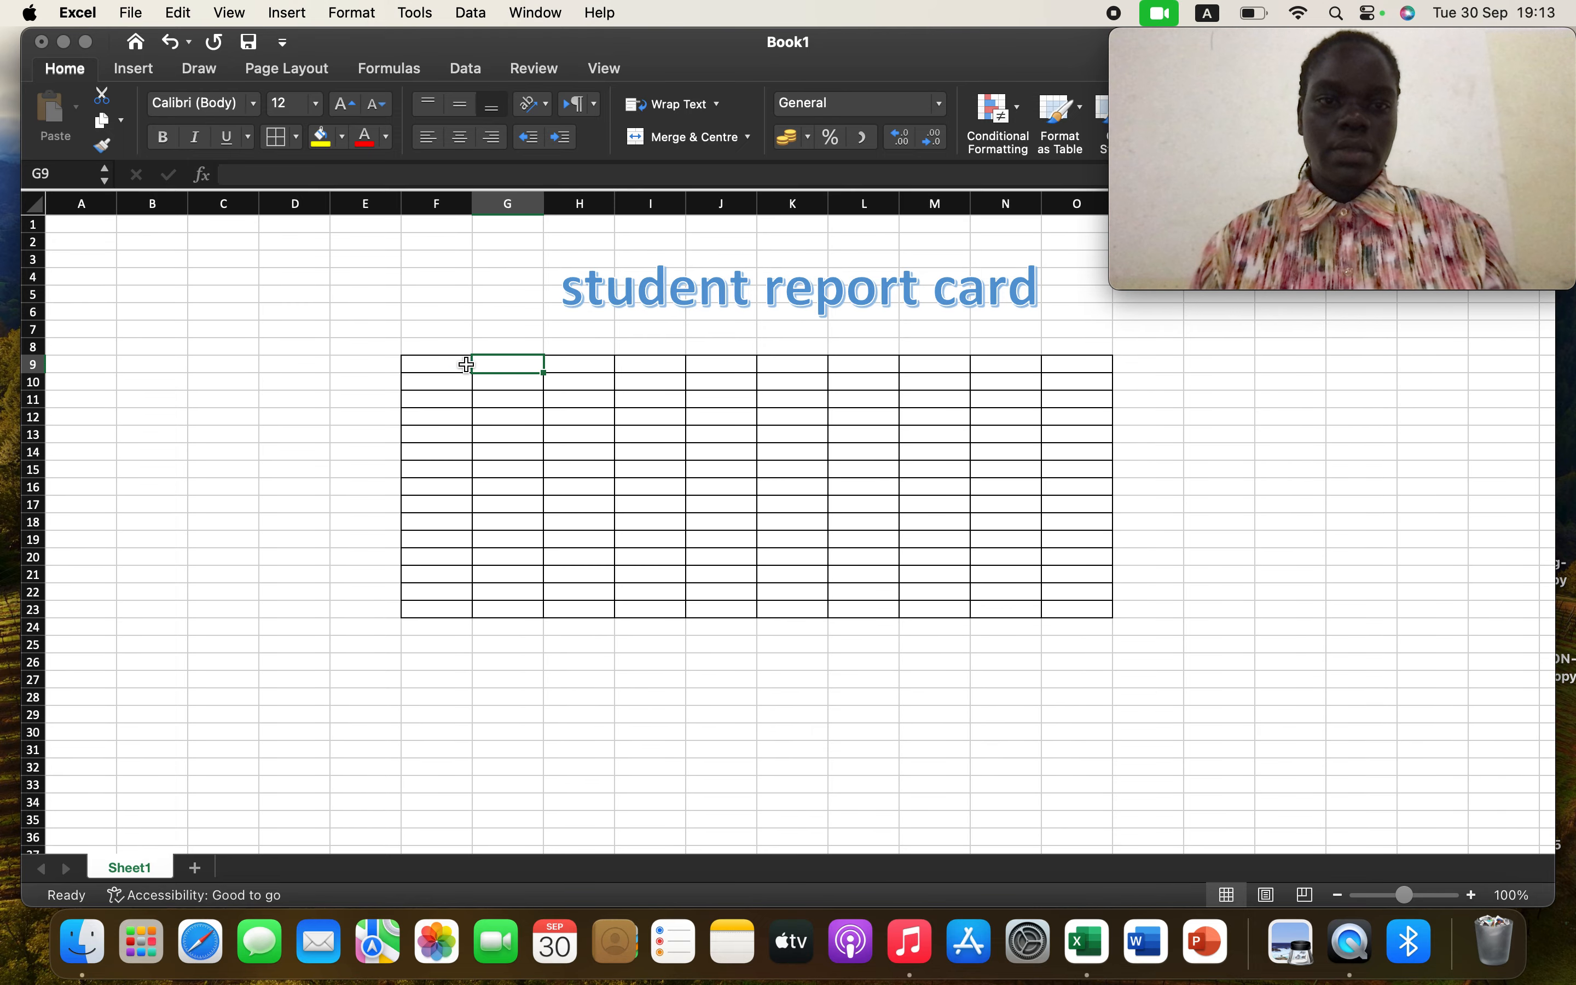
{"action": "left_click", "coordinate": [462, 368]}
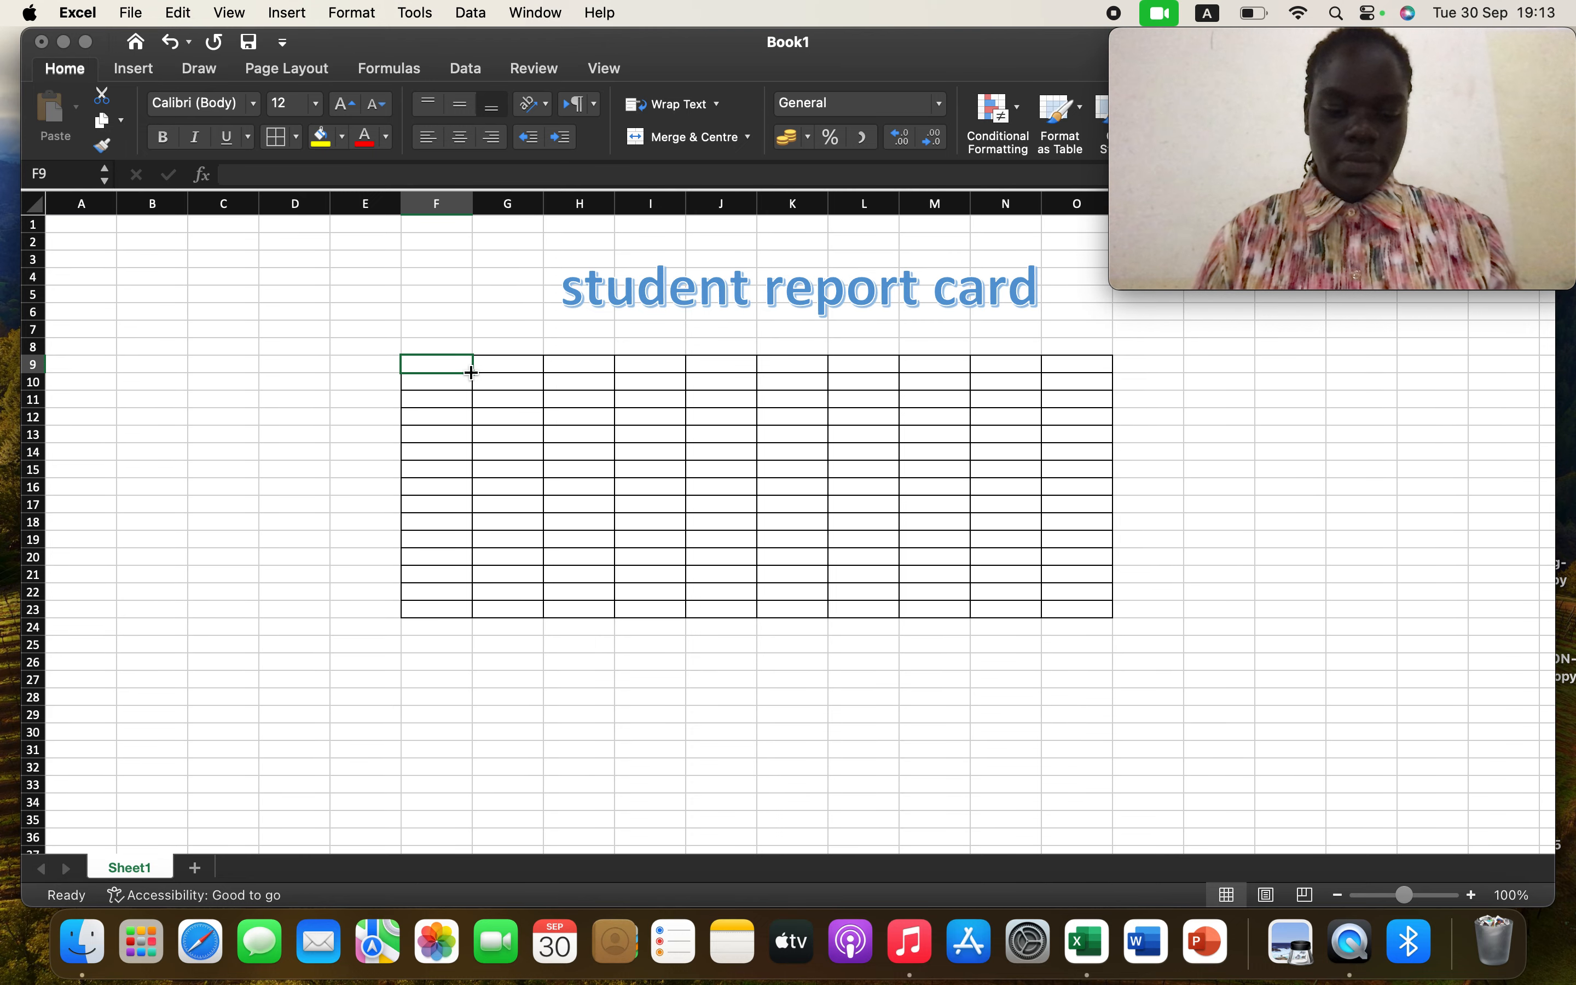
{"action": "left_click_drag", "start_coordinate": [472, 372], "coordinate": [1112, 370]}
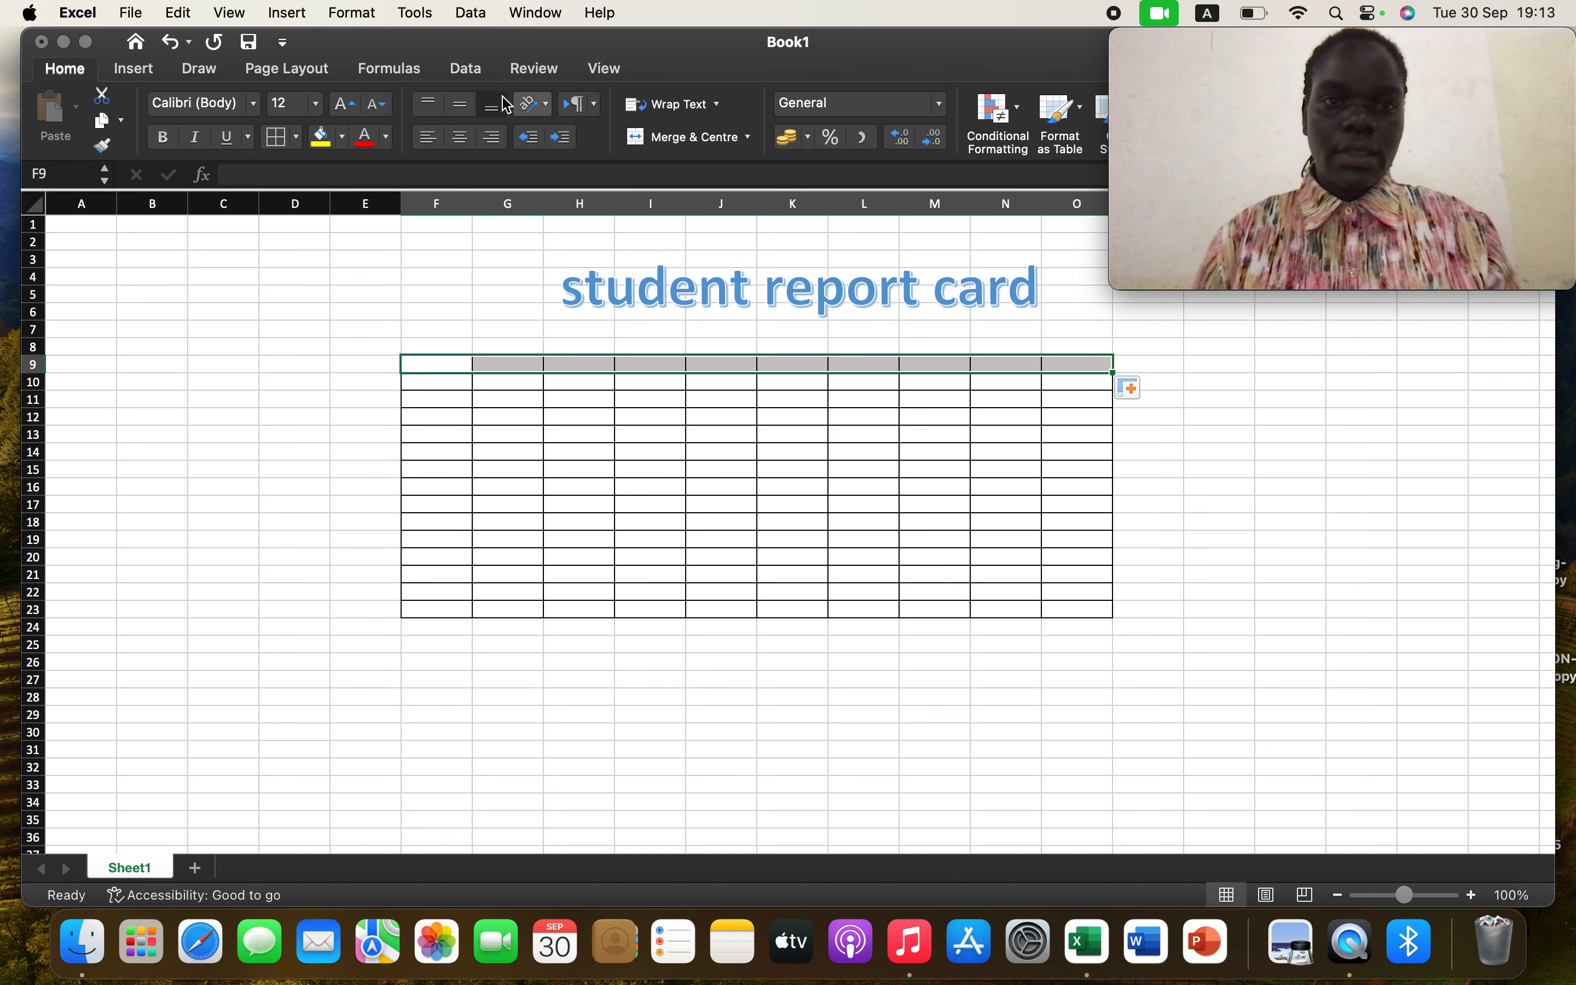
{"action": "left_click", "coordinate": [463, 104]}
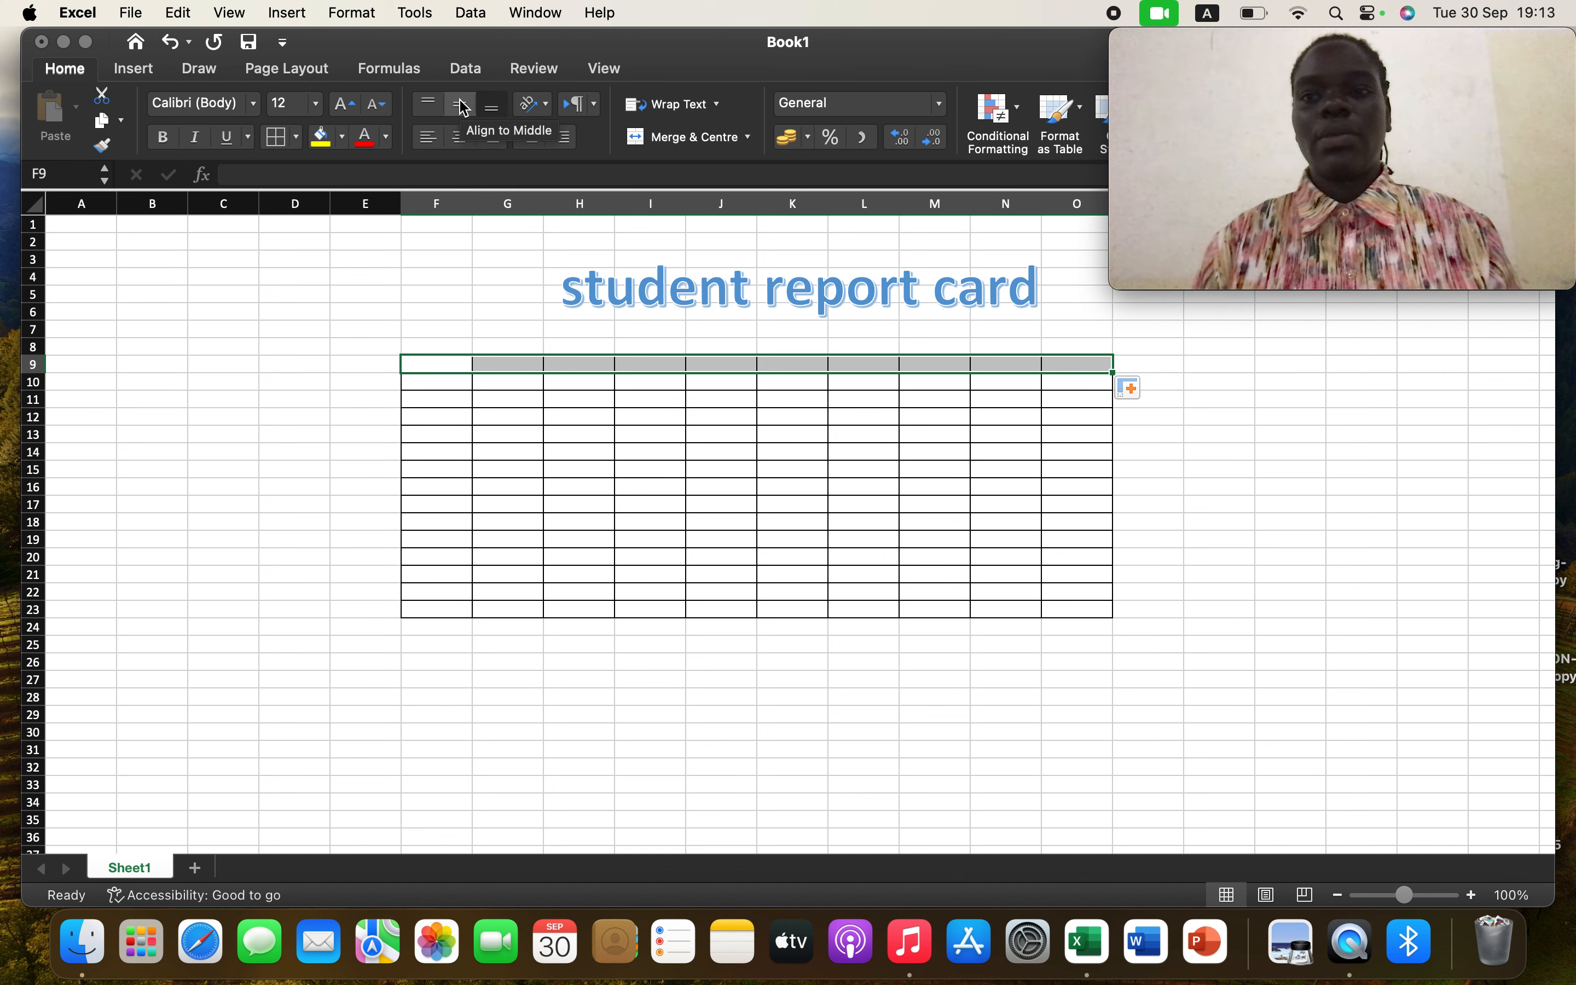
{"action": "left_click", "coordinate": [459, 100]}
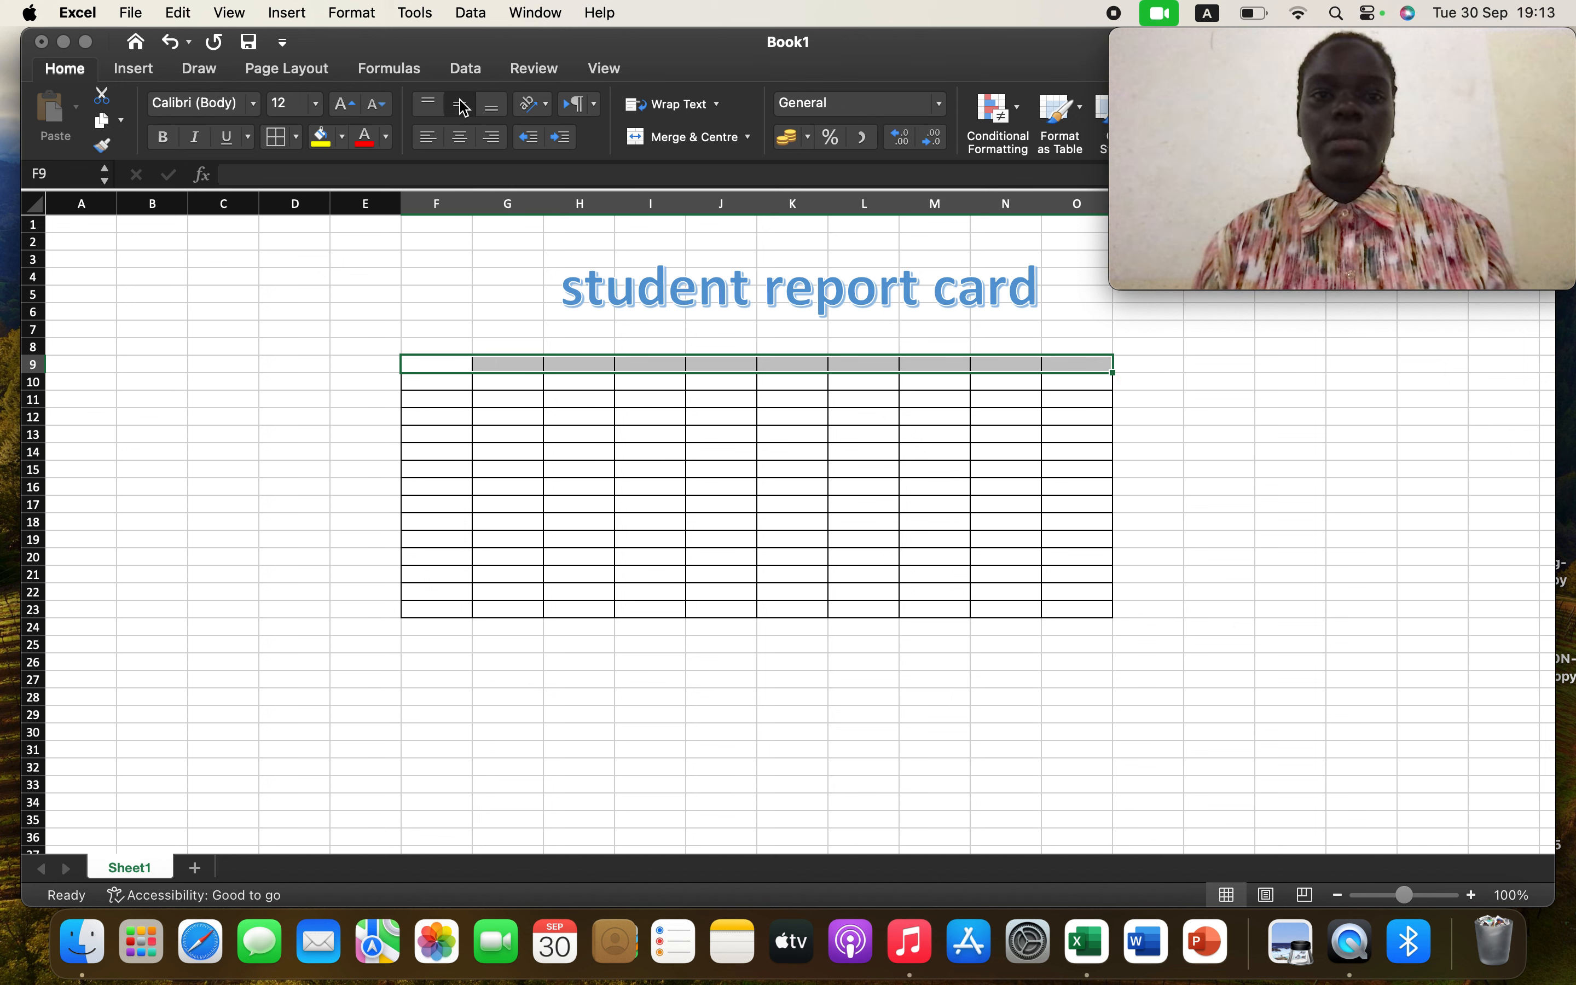
{"action": "left_click", "coordinate": [461, 147]}
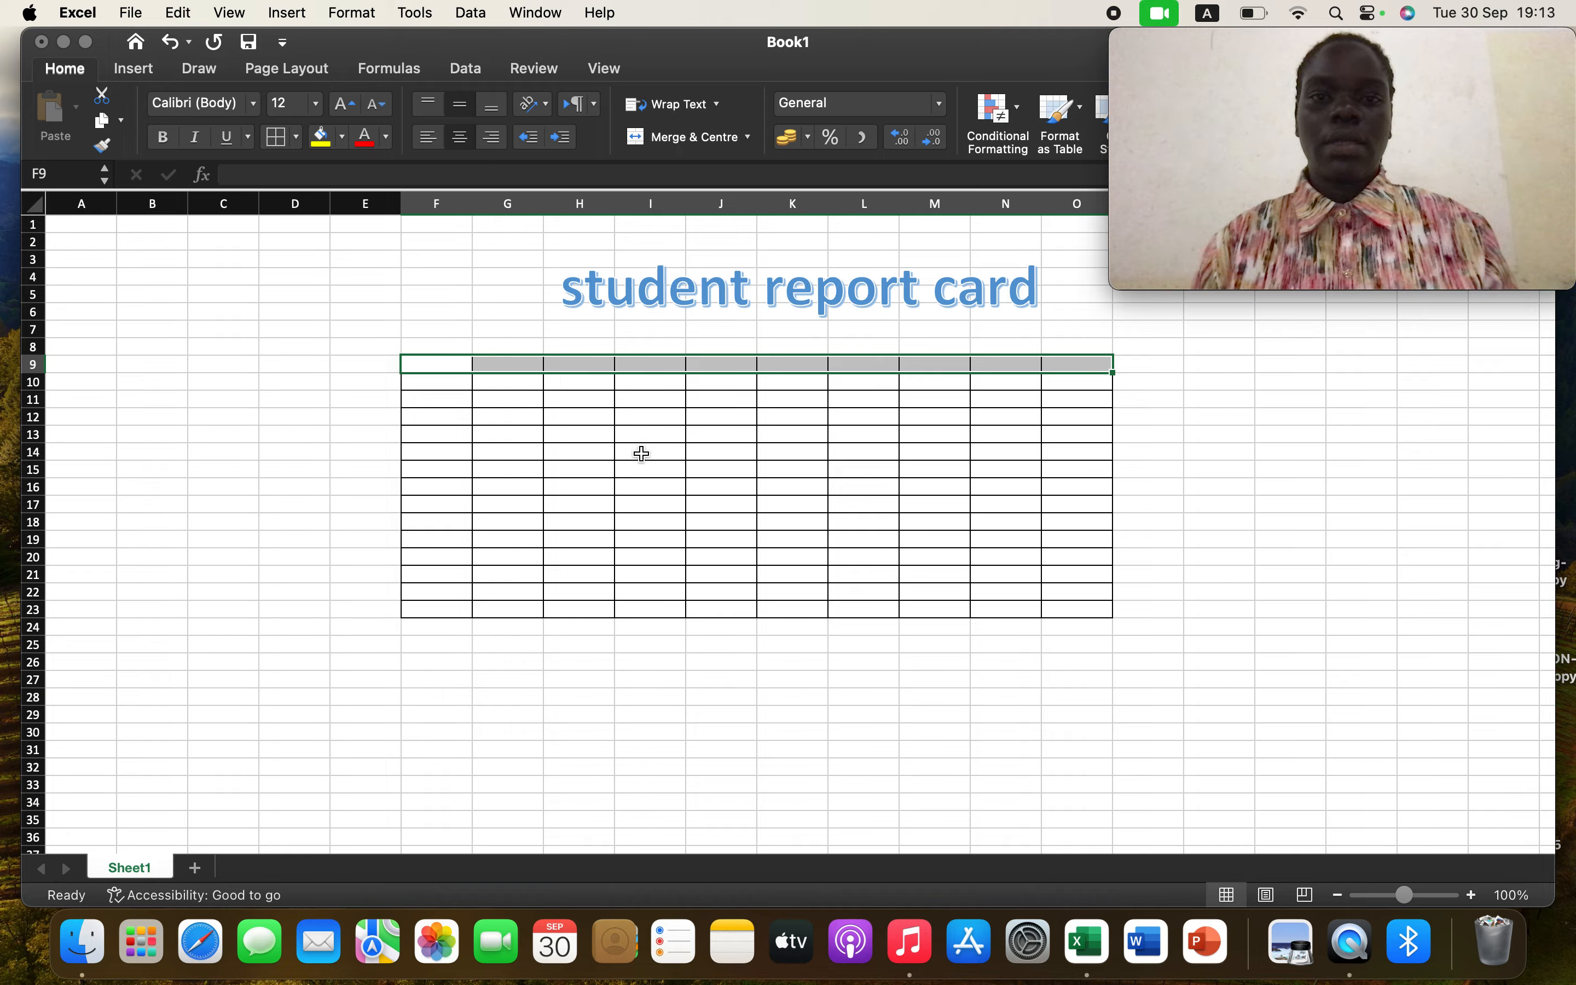
{"action": "left_click", "coordinate": [459, 370]}
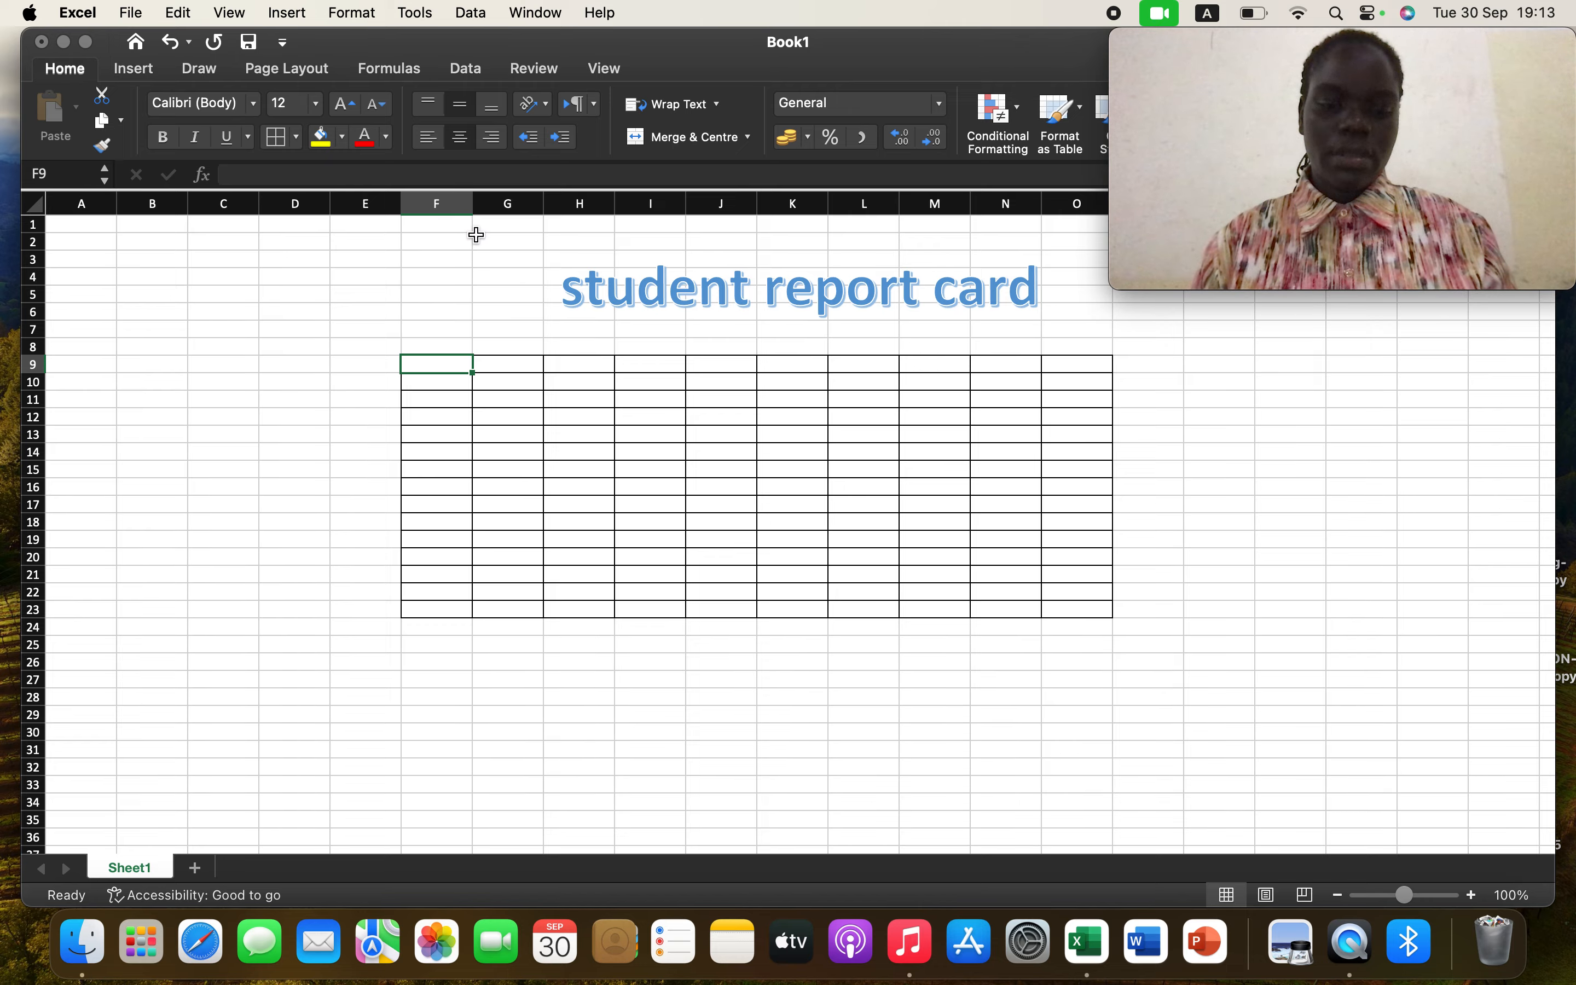
{"action": "left_click", "coordinate": [477, 238]}
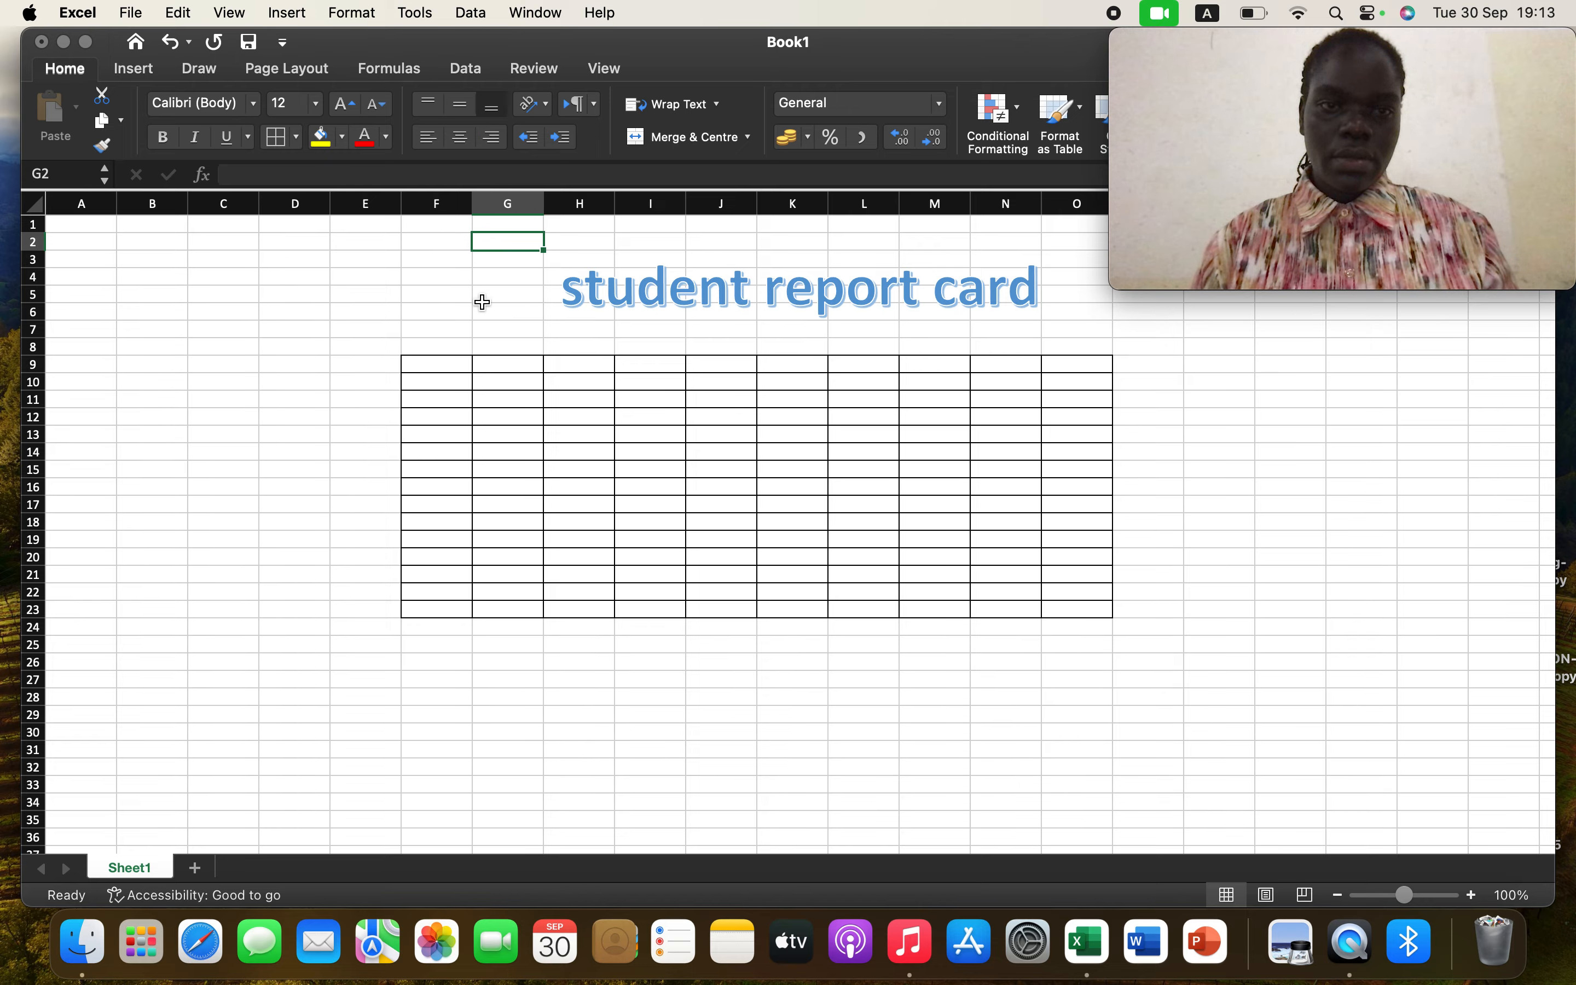
{"action": "left_click", "coordinate": [474, 288]}
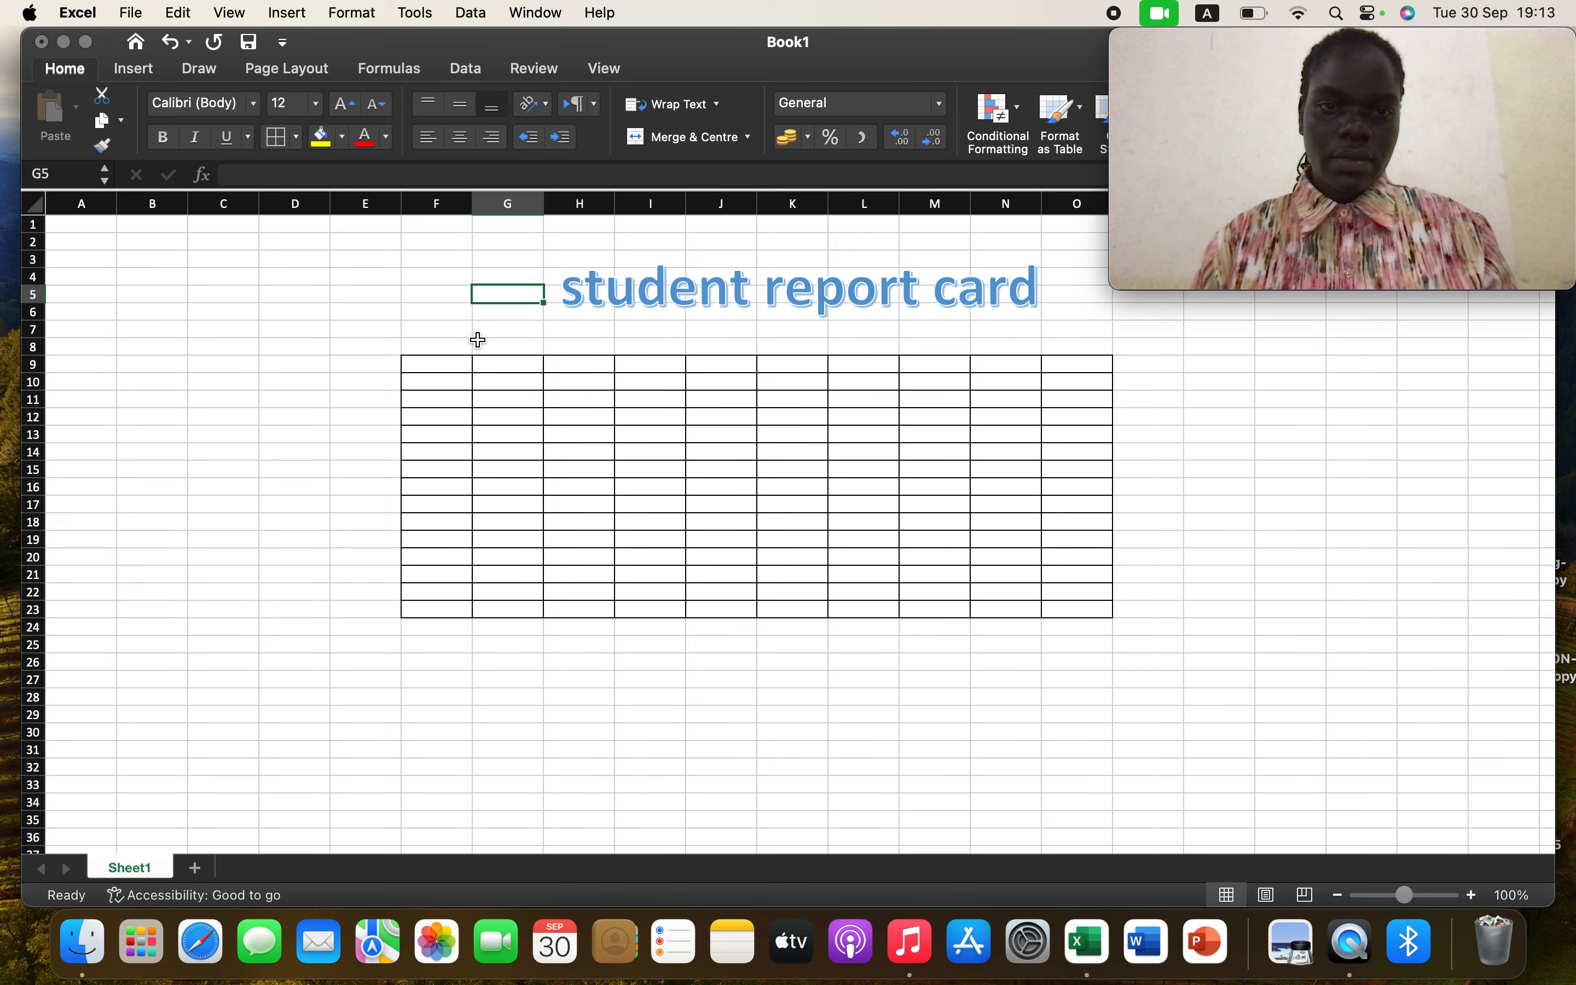
{"action": "left_click", "coordinate": [475, 365]}
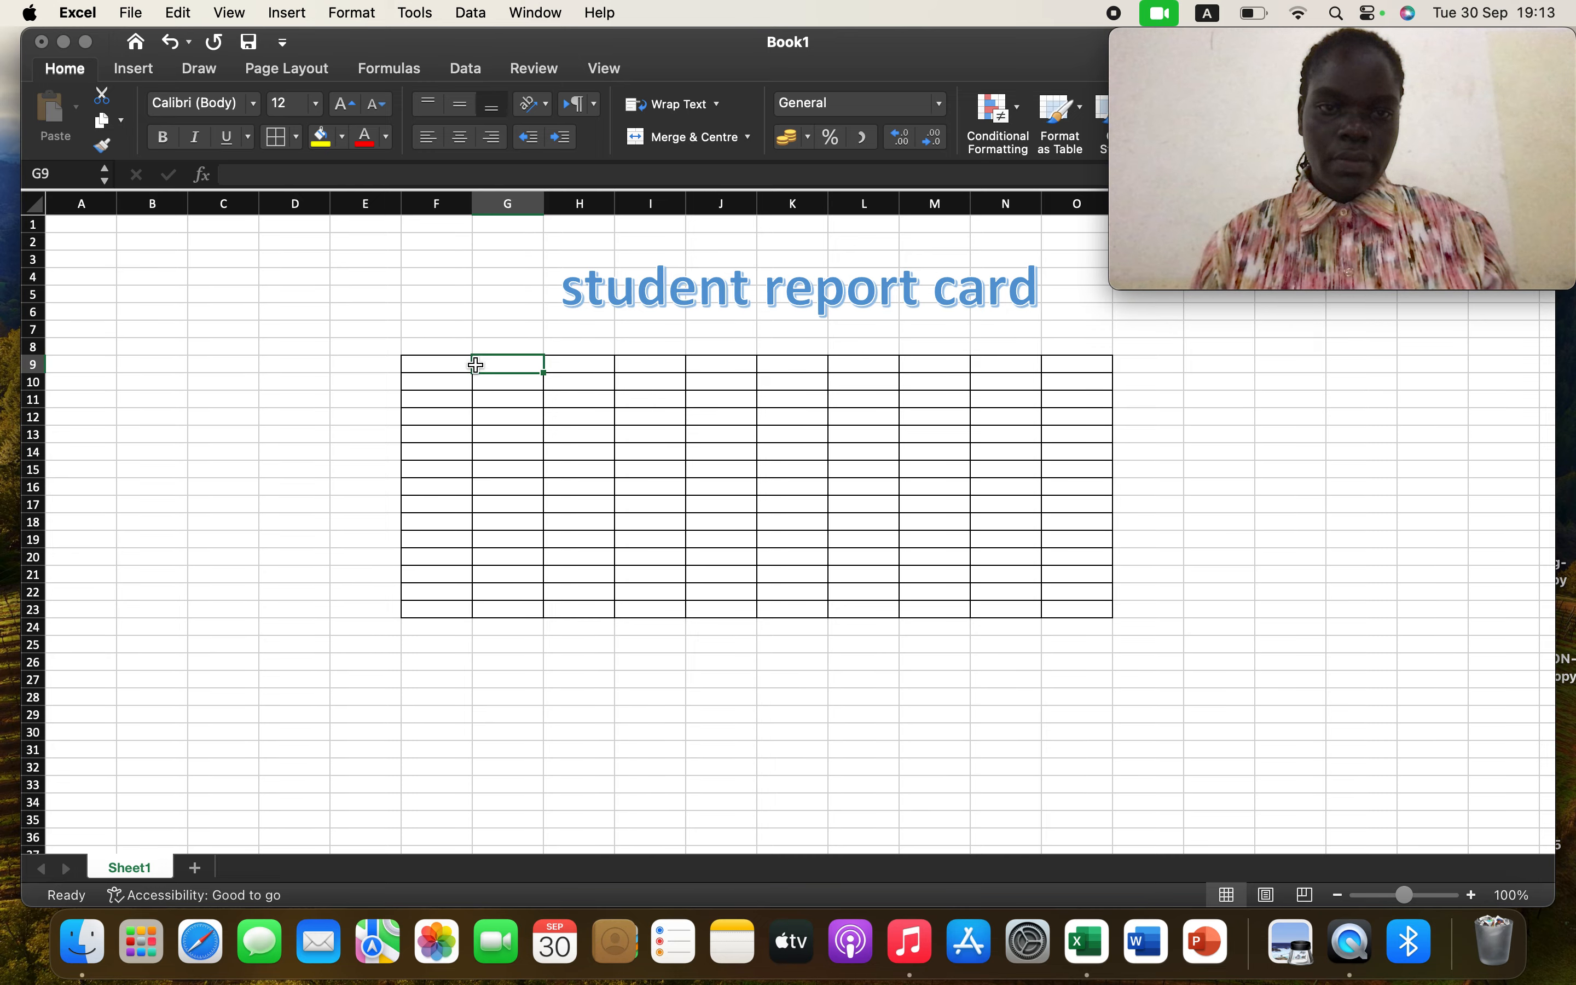
{"action": "left_click", "coordinate": [453, 362]}
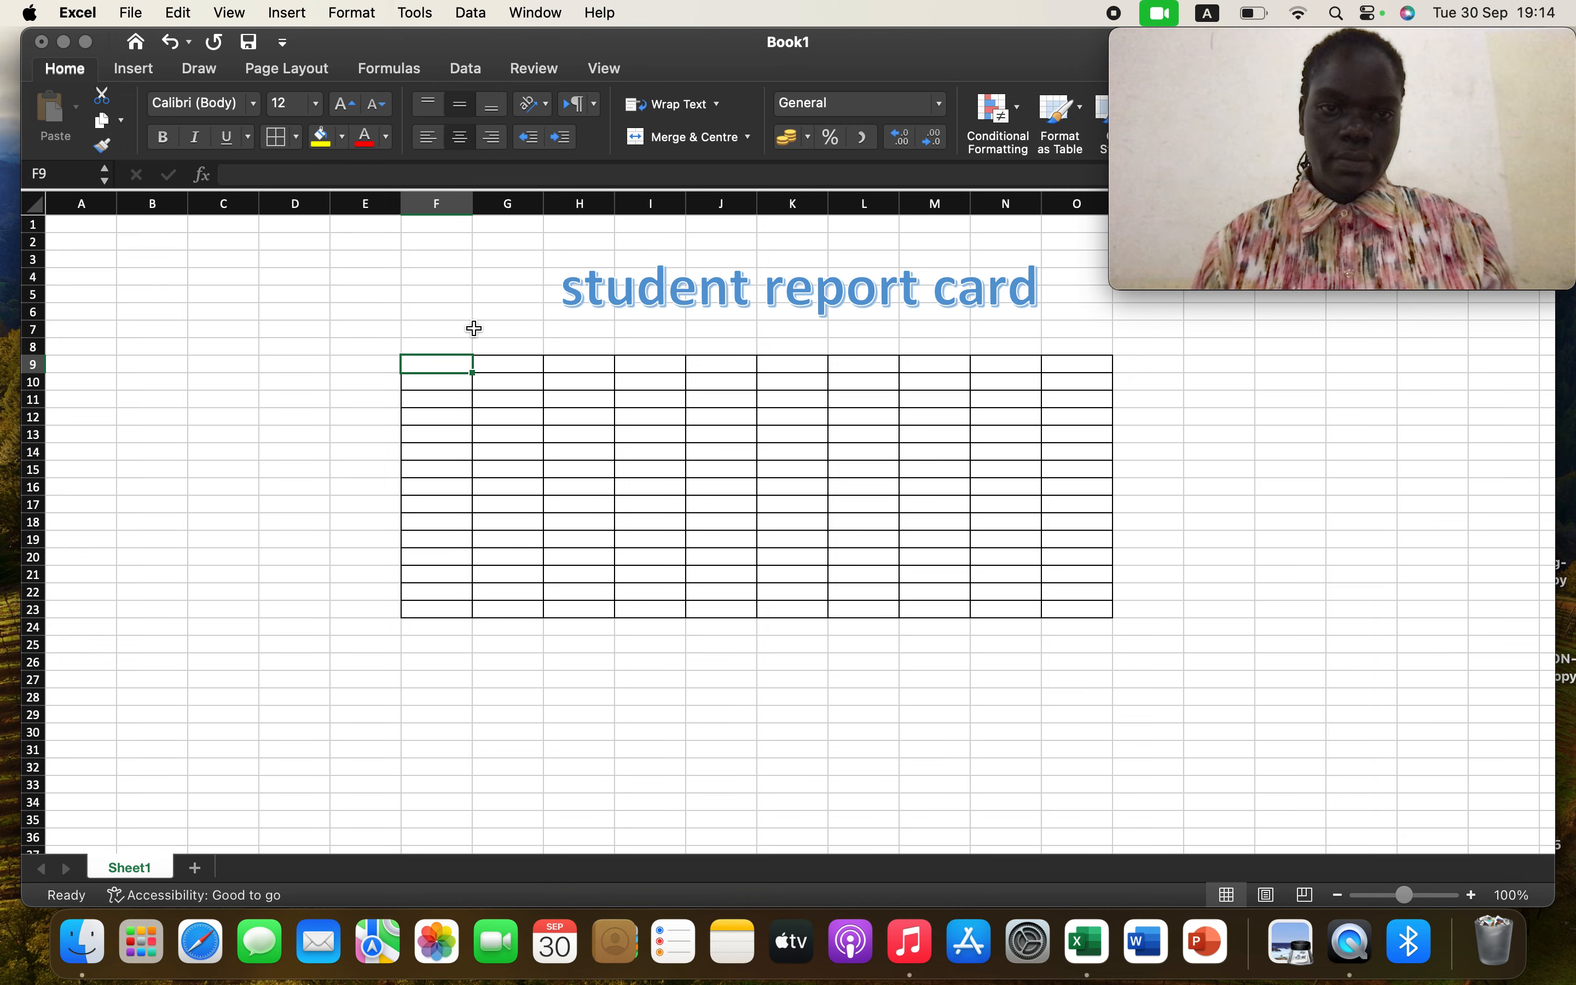
{"action": "left_click", "coordinate": [474, 328]}
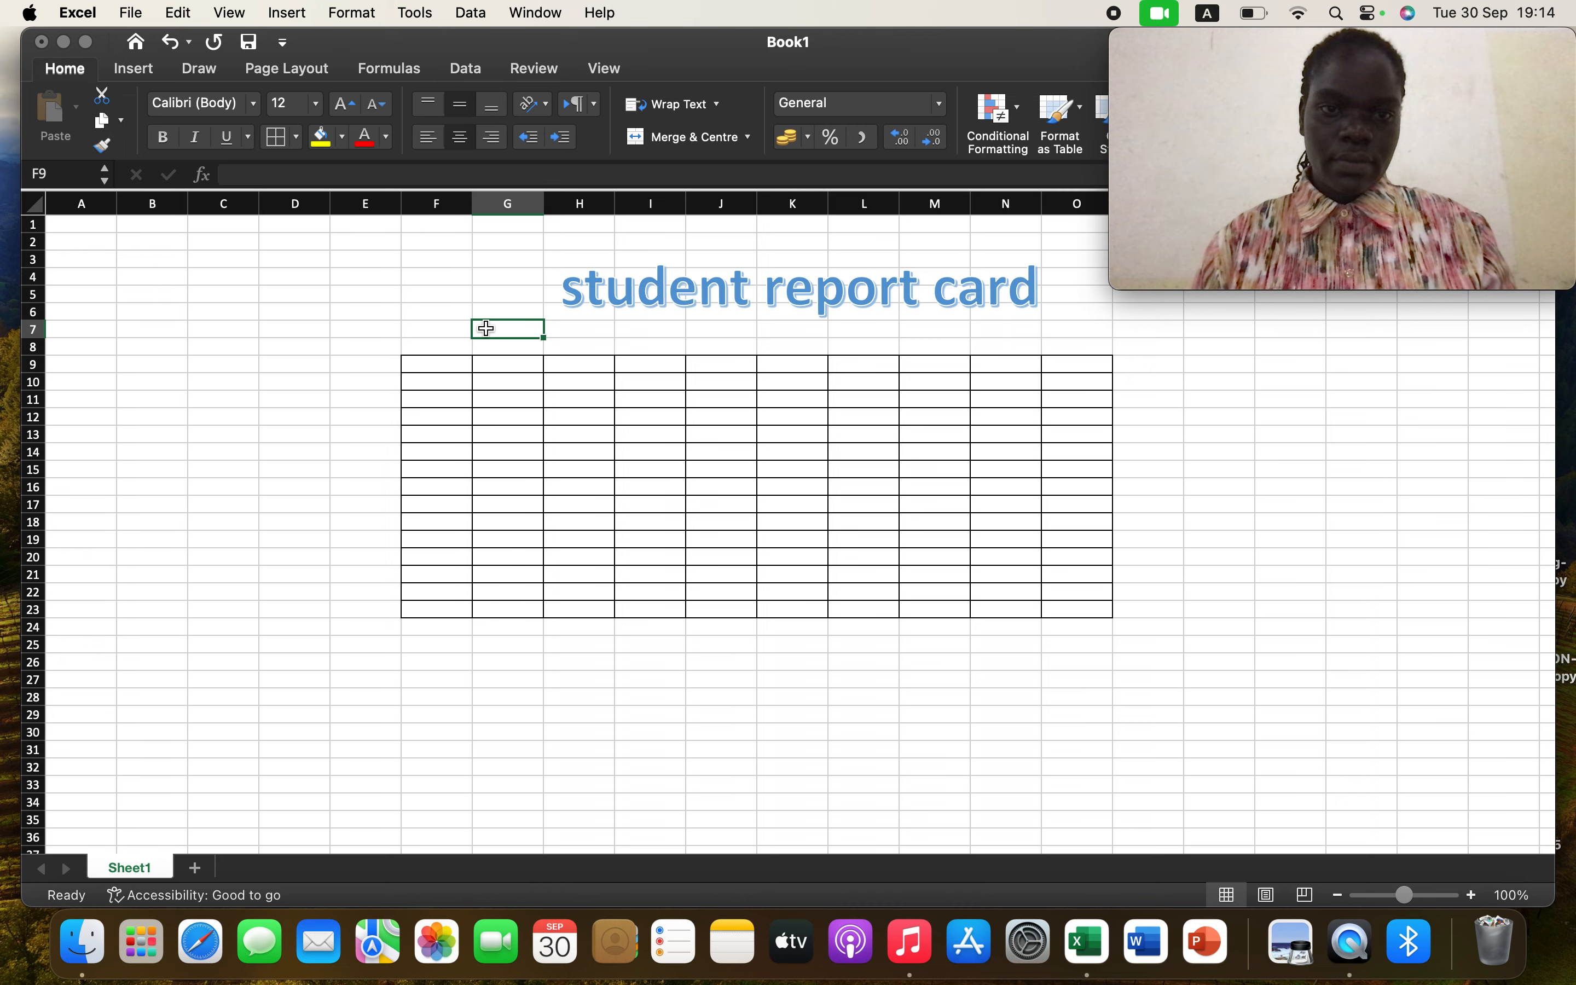
{"action": "left_click", "coordinate": [462, 367]}
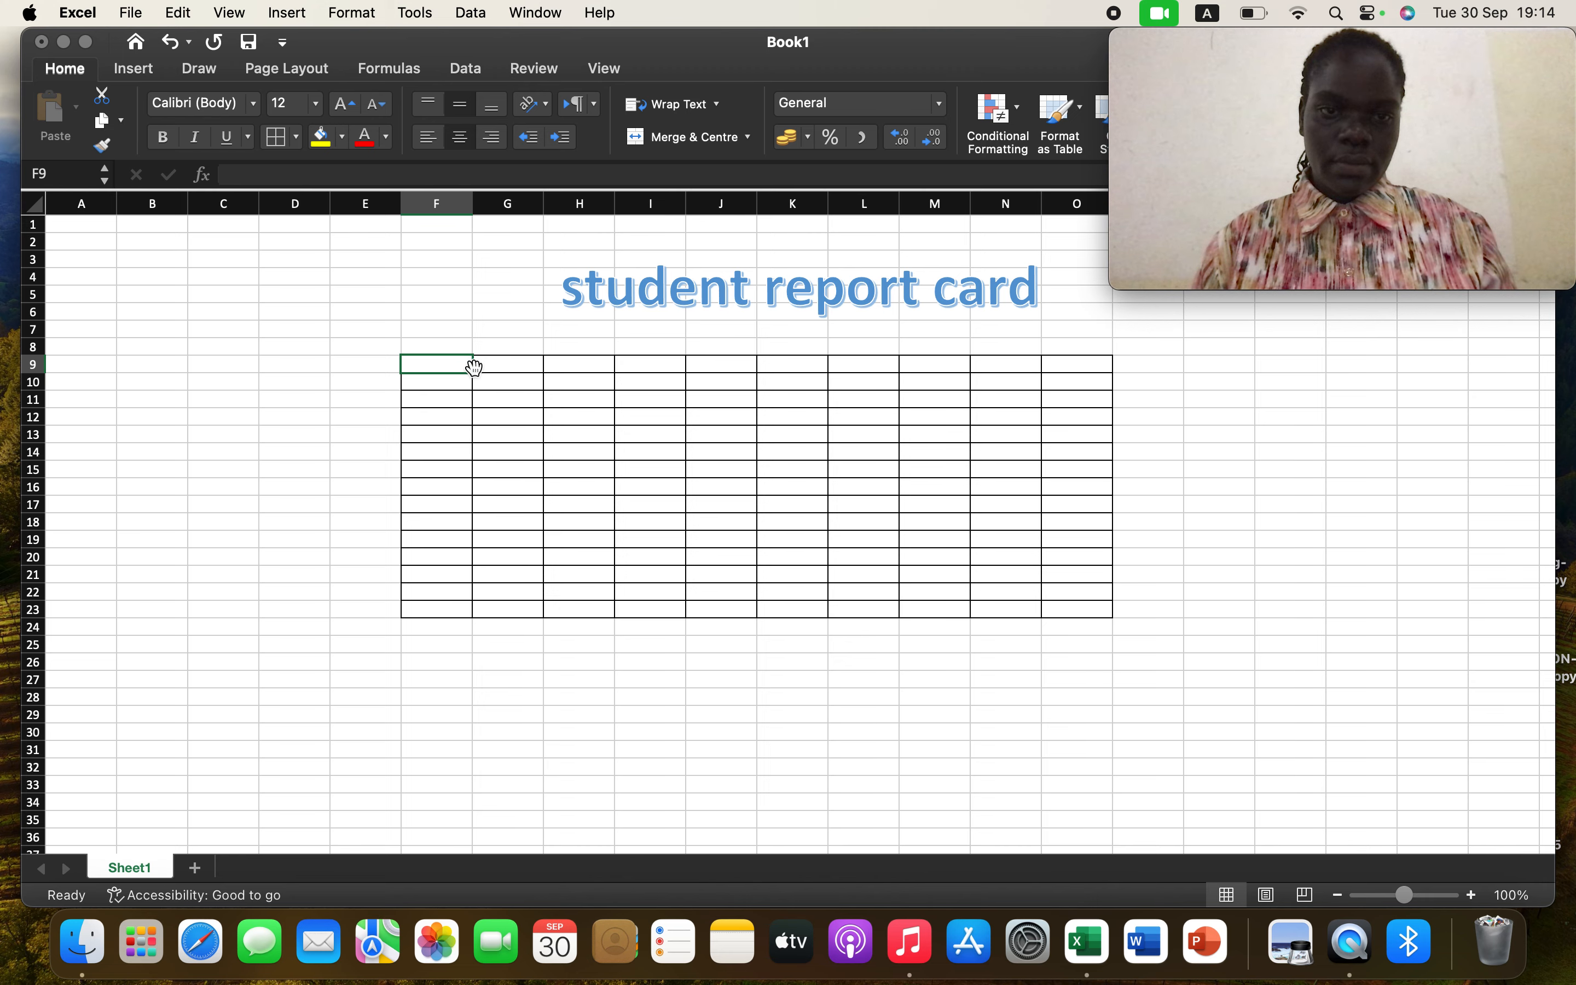
{"action": "left_click_drag", "start_coordinate": [474, 371], "coordinate": [500, 362]}
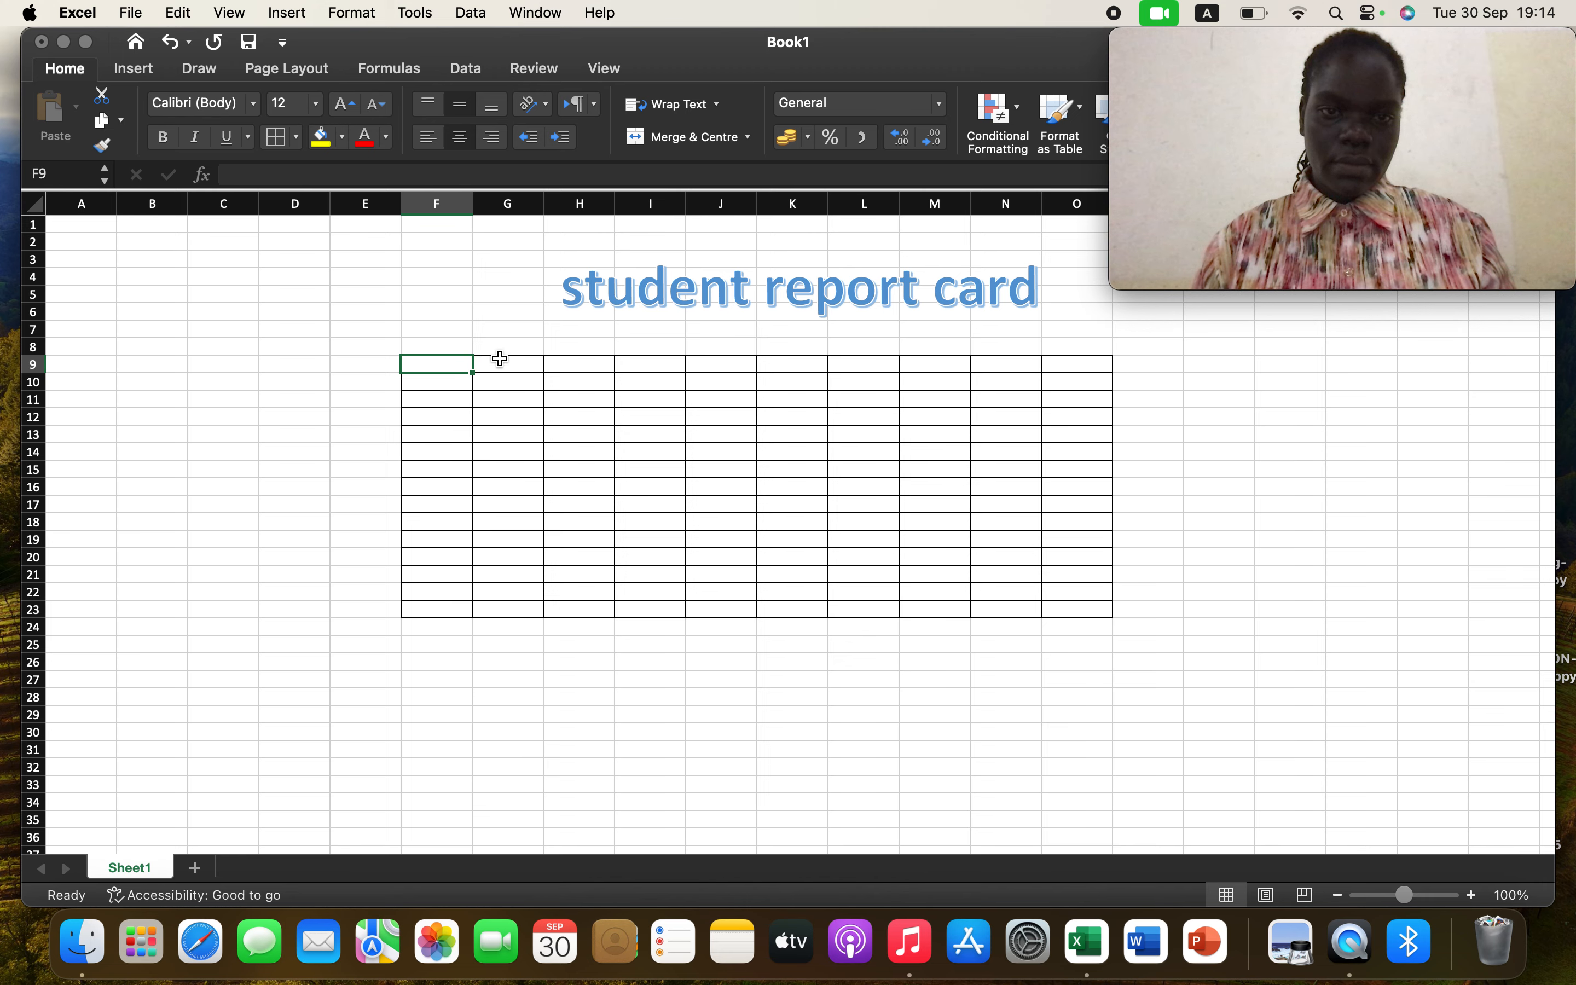
{"action": "left_click", "coordinate": [475, 311]}
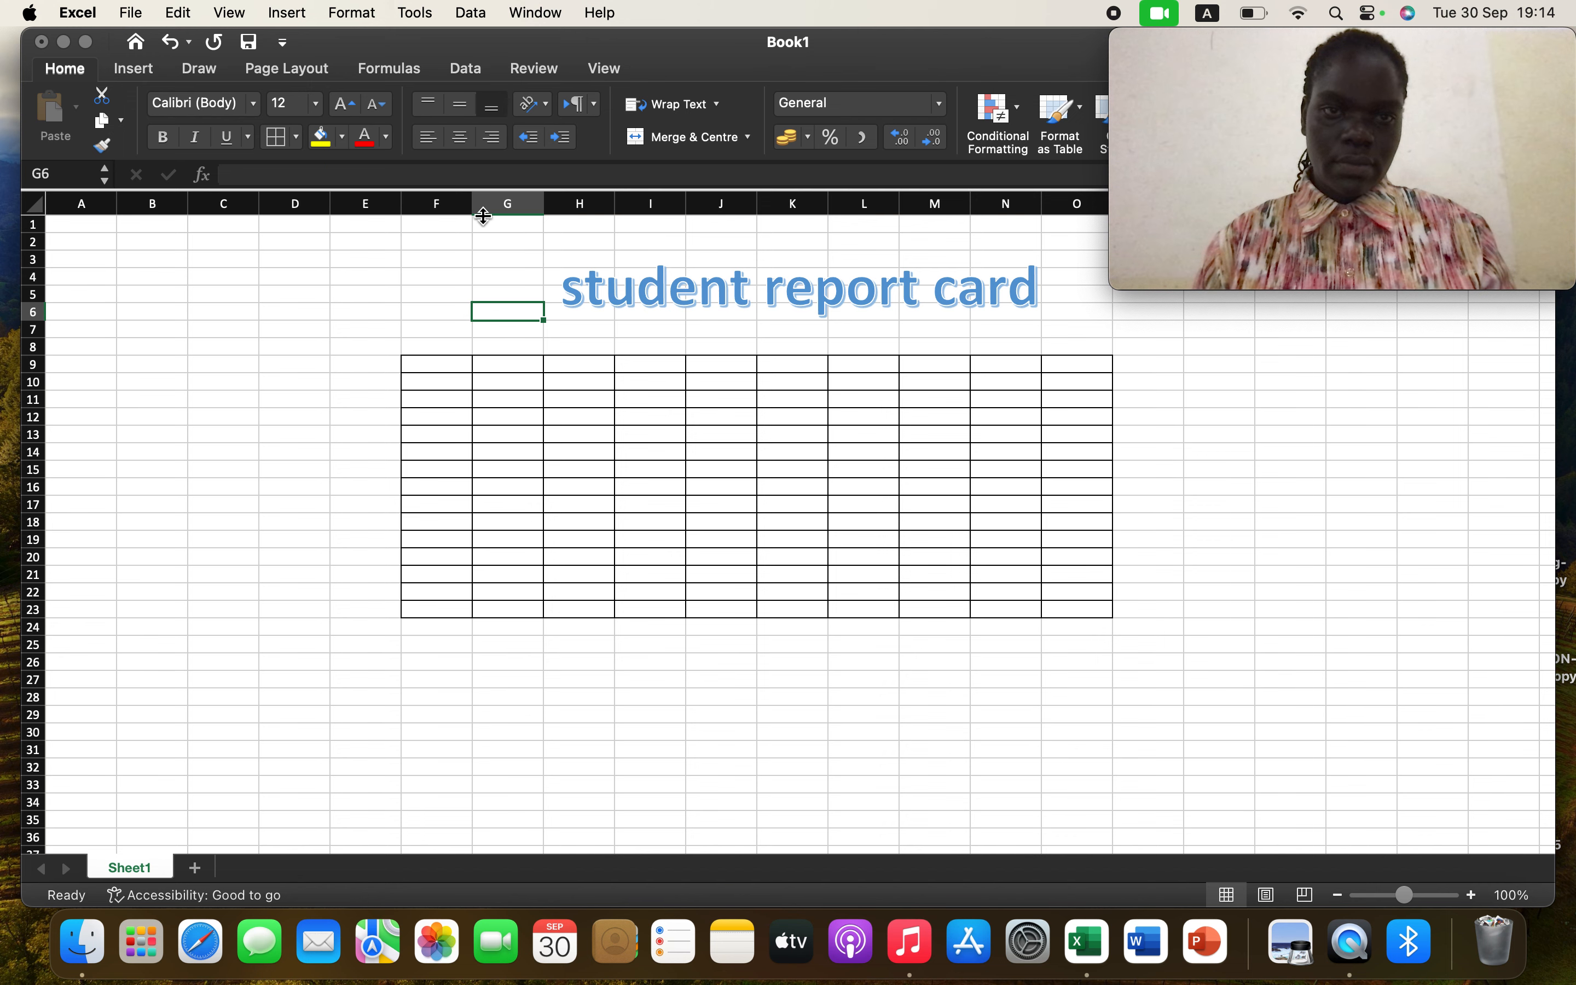
Widen column F slightly and enter the label NAME in cell F9
{"action": "left_click_drag", "start_coordinate": [473, 202], "coordinate": [513, 201]}
{"action": "left_click", "coordinate": [483, 361]}
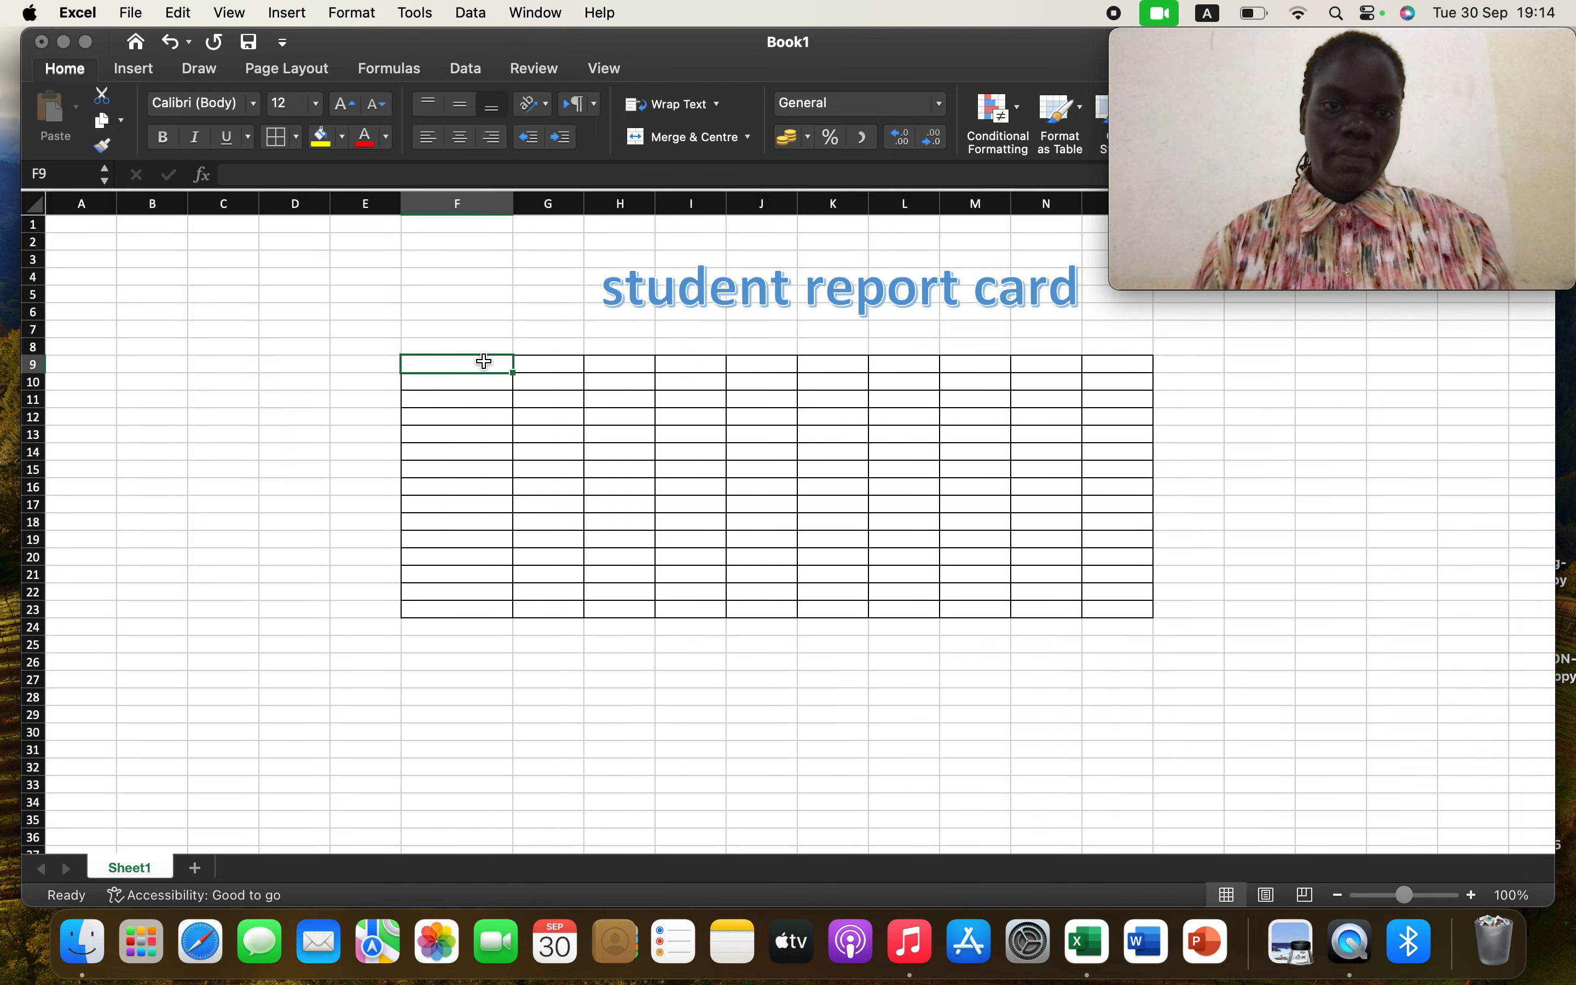
{"action": "type", "text": "name"}
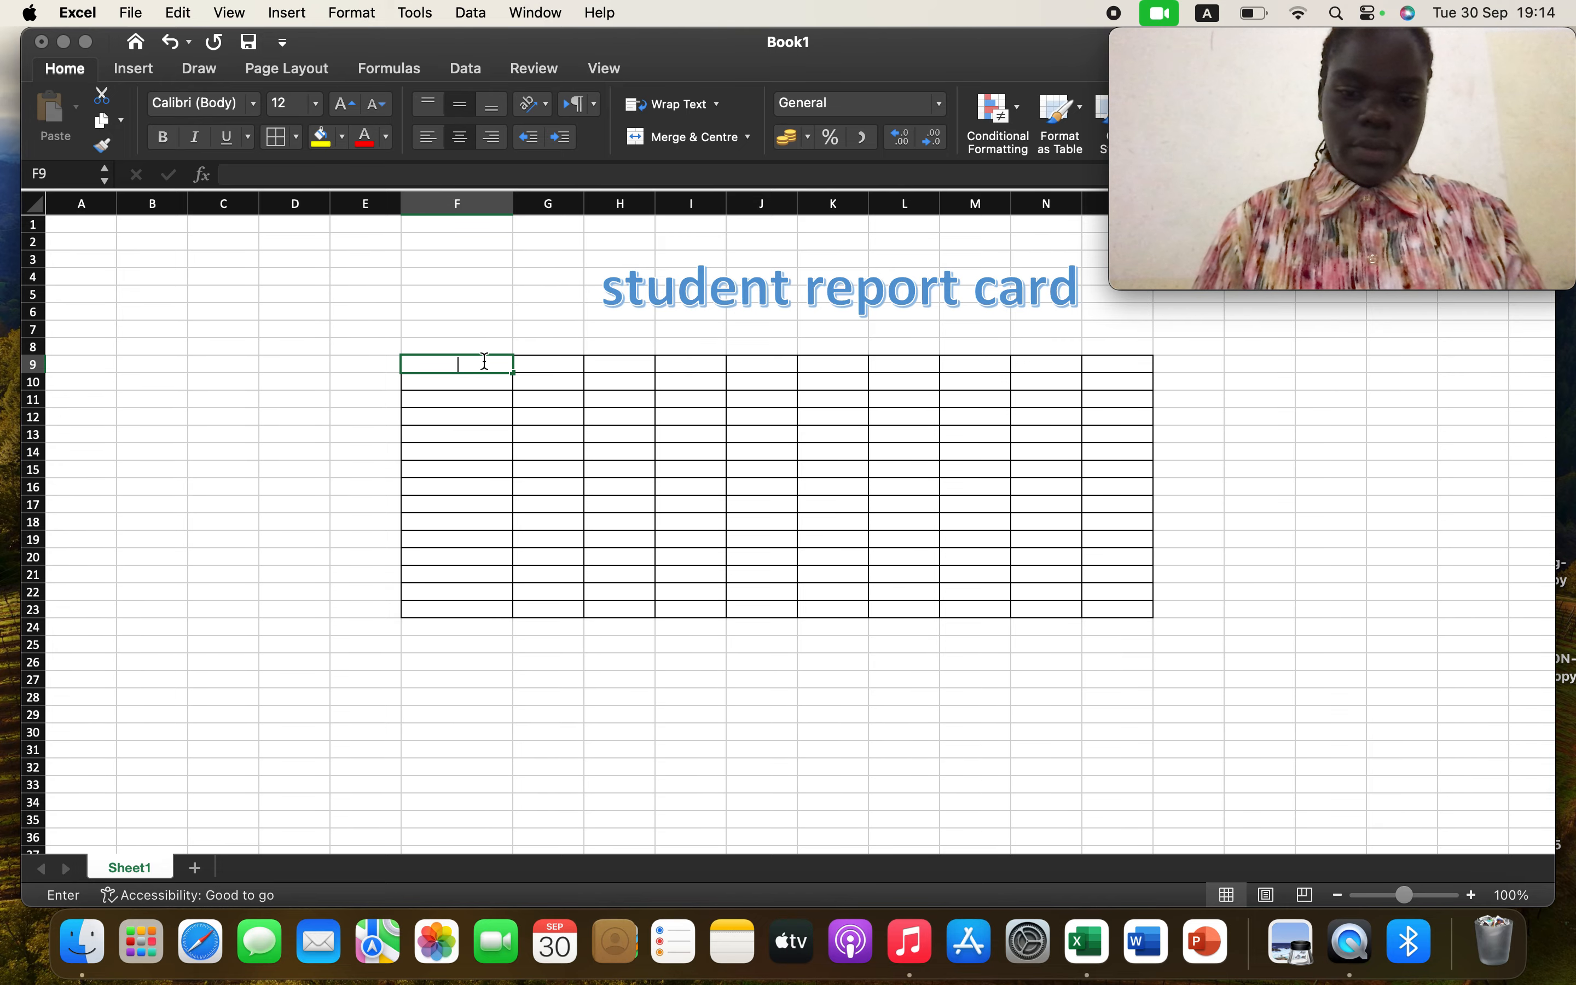
{"action": "key", "text": "BackSpace"}
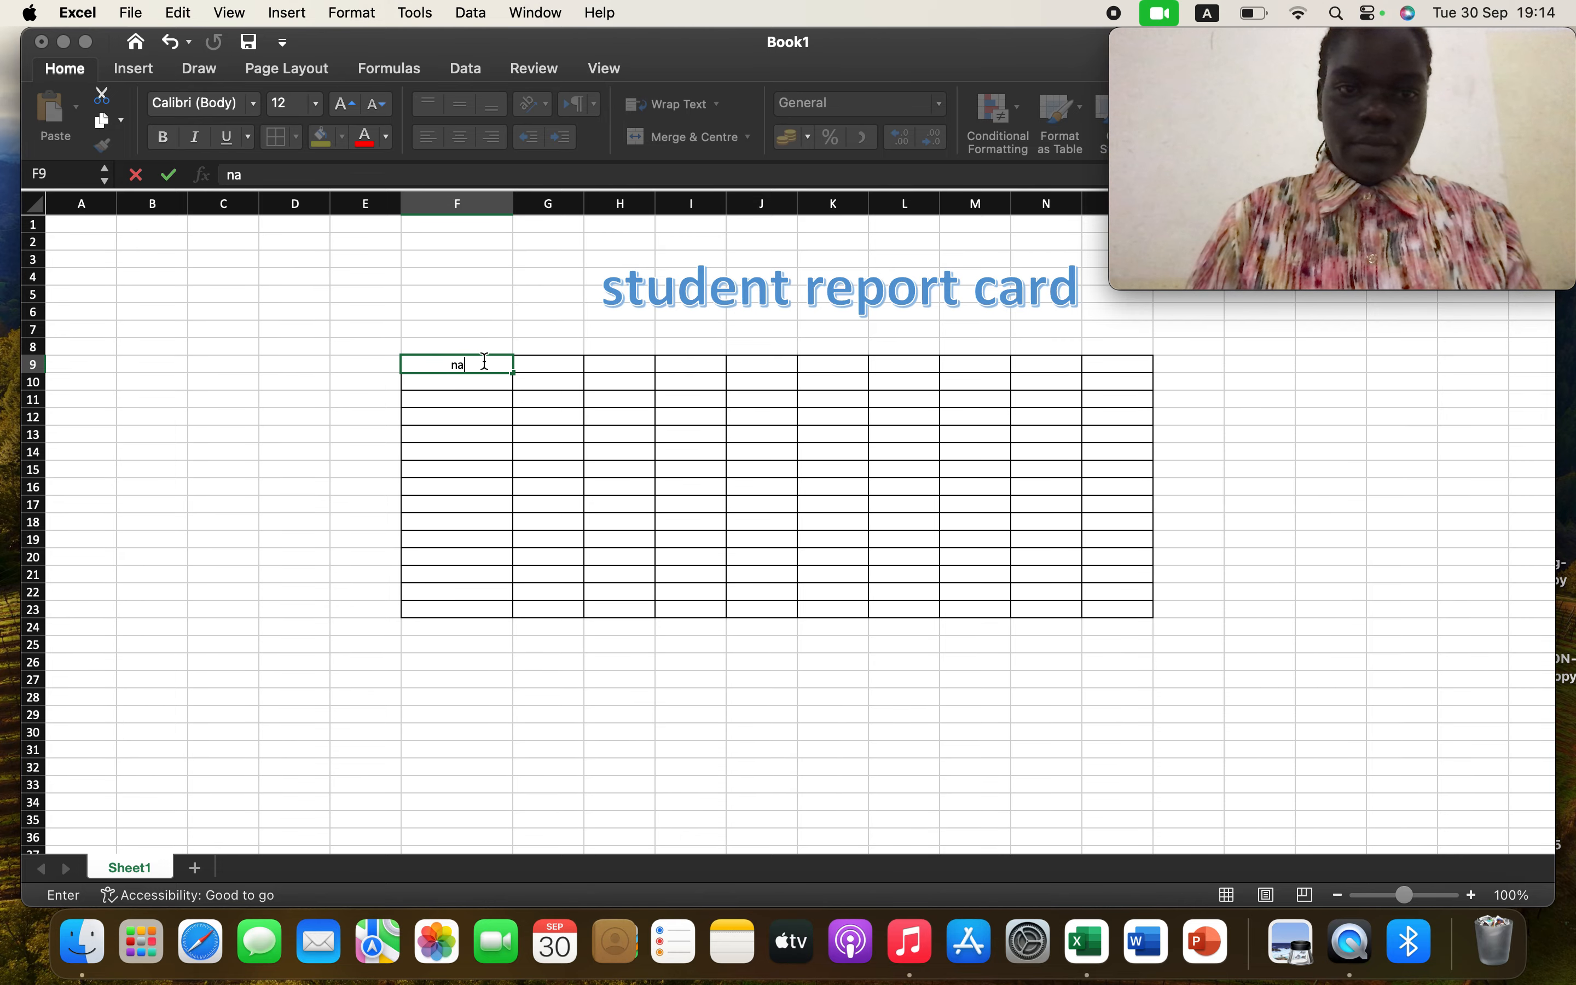
{"action": "key", "text": "Caps_Lock"}
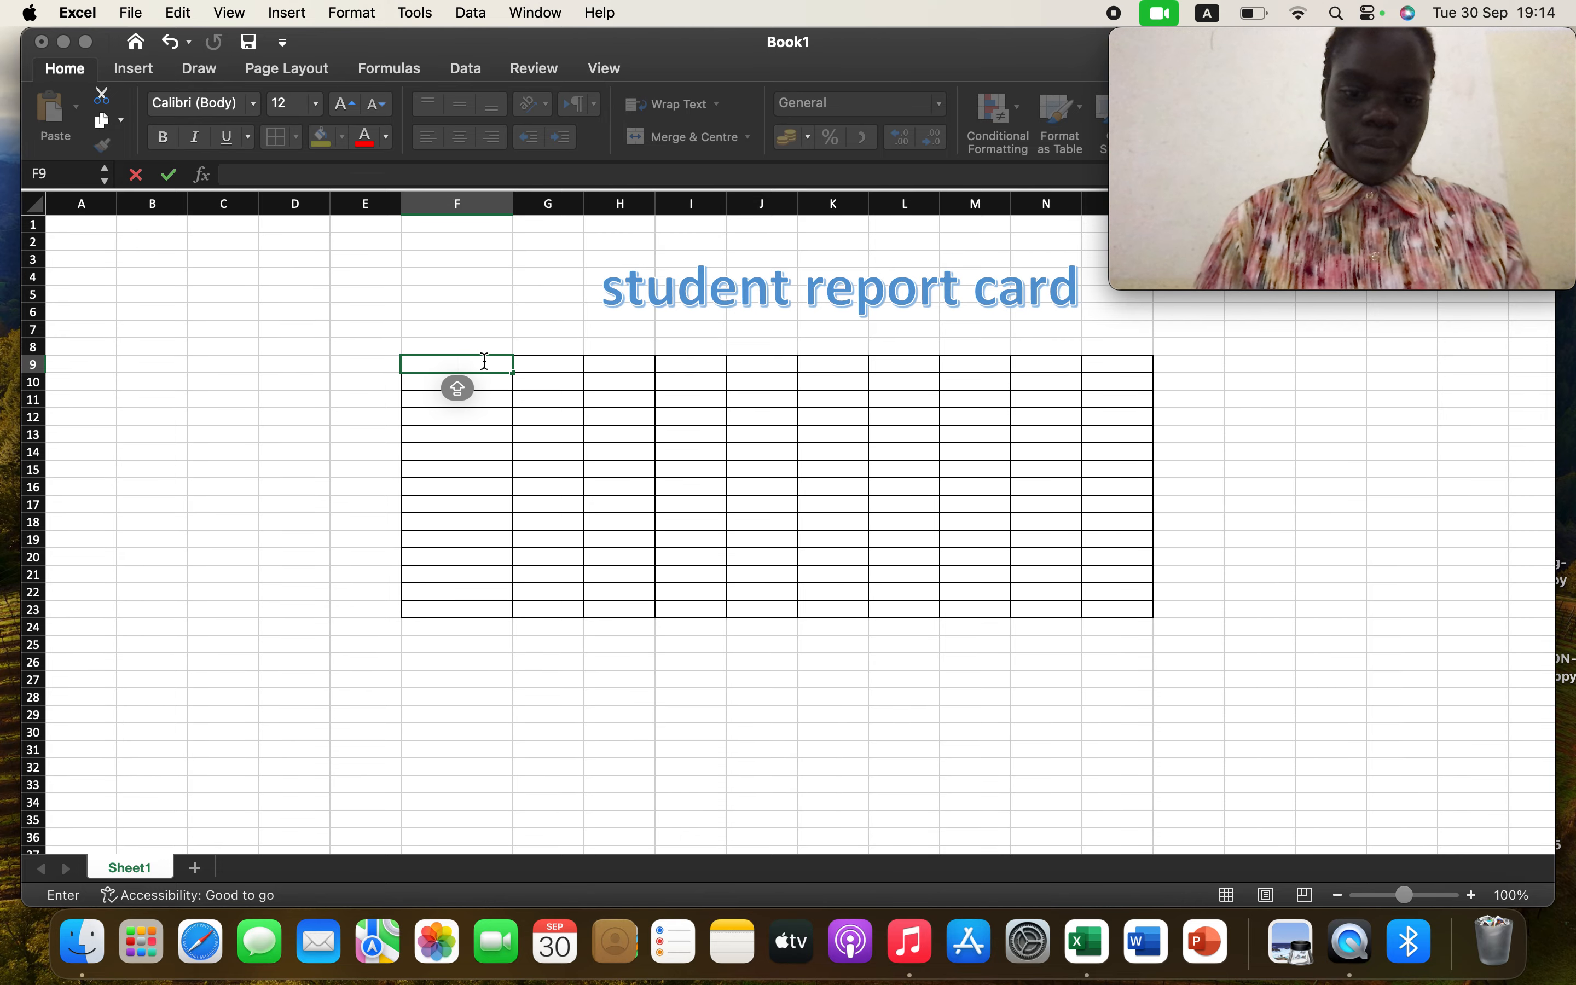
{"action": "type", "text": "NAME"}
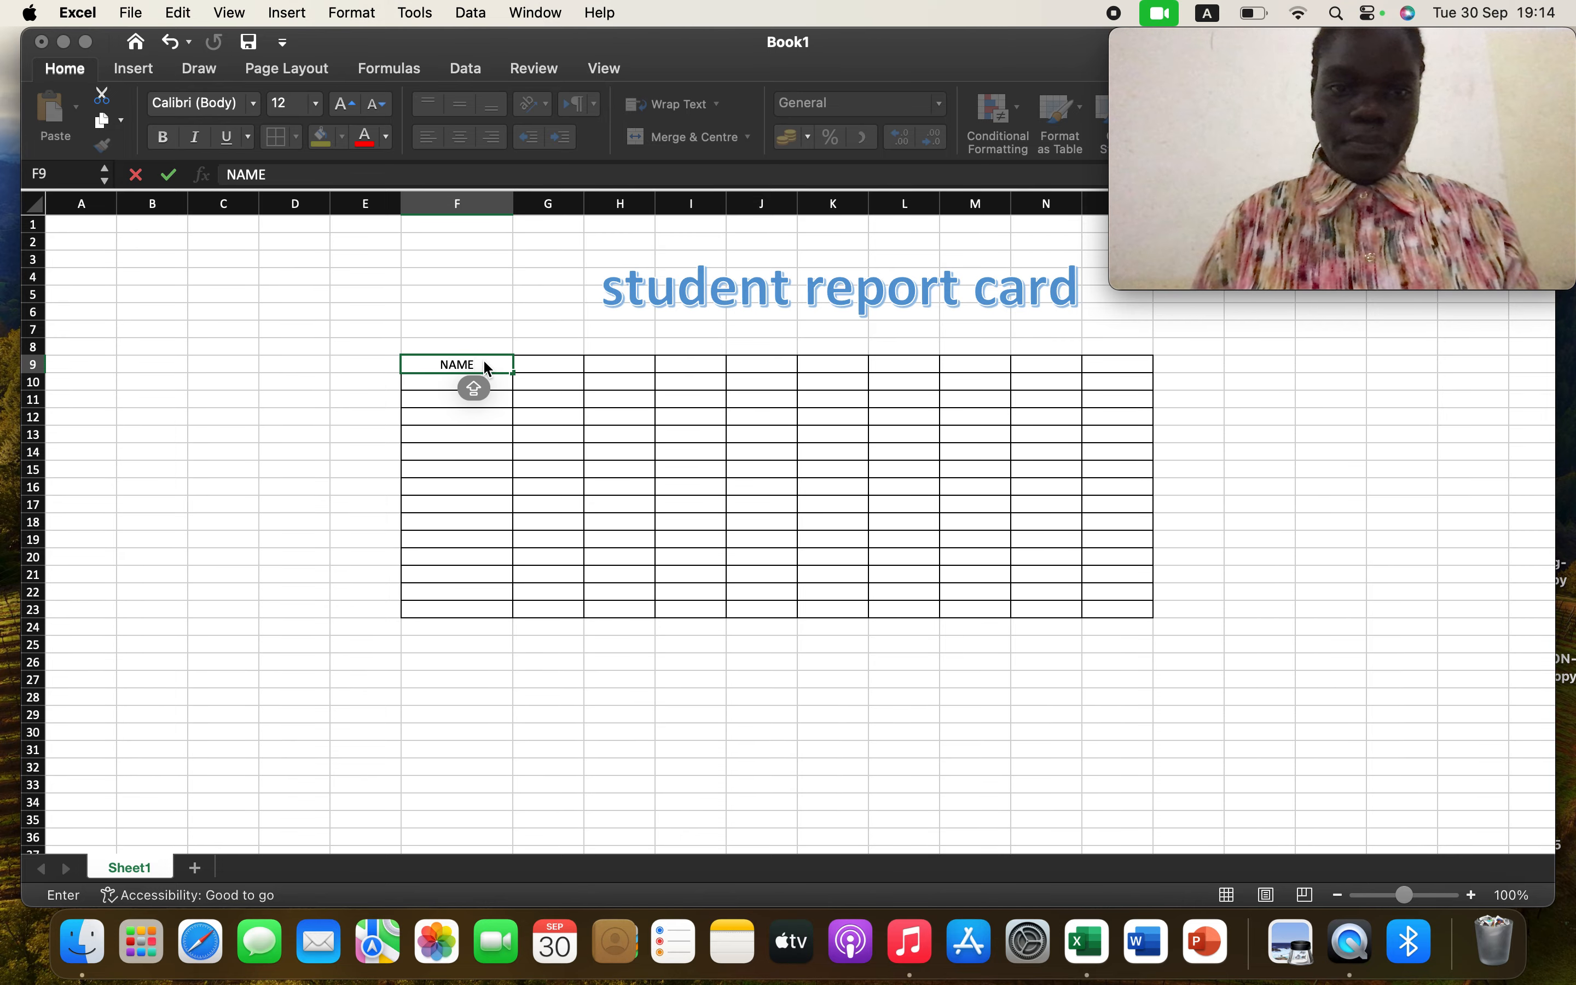
Enter the labels DATE in cell F10 and SUBJECTS in cell F11
{"action": "left_click", "coordinate": [507, 379]}
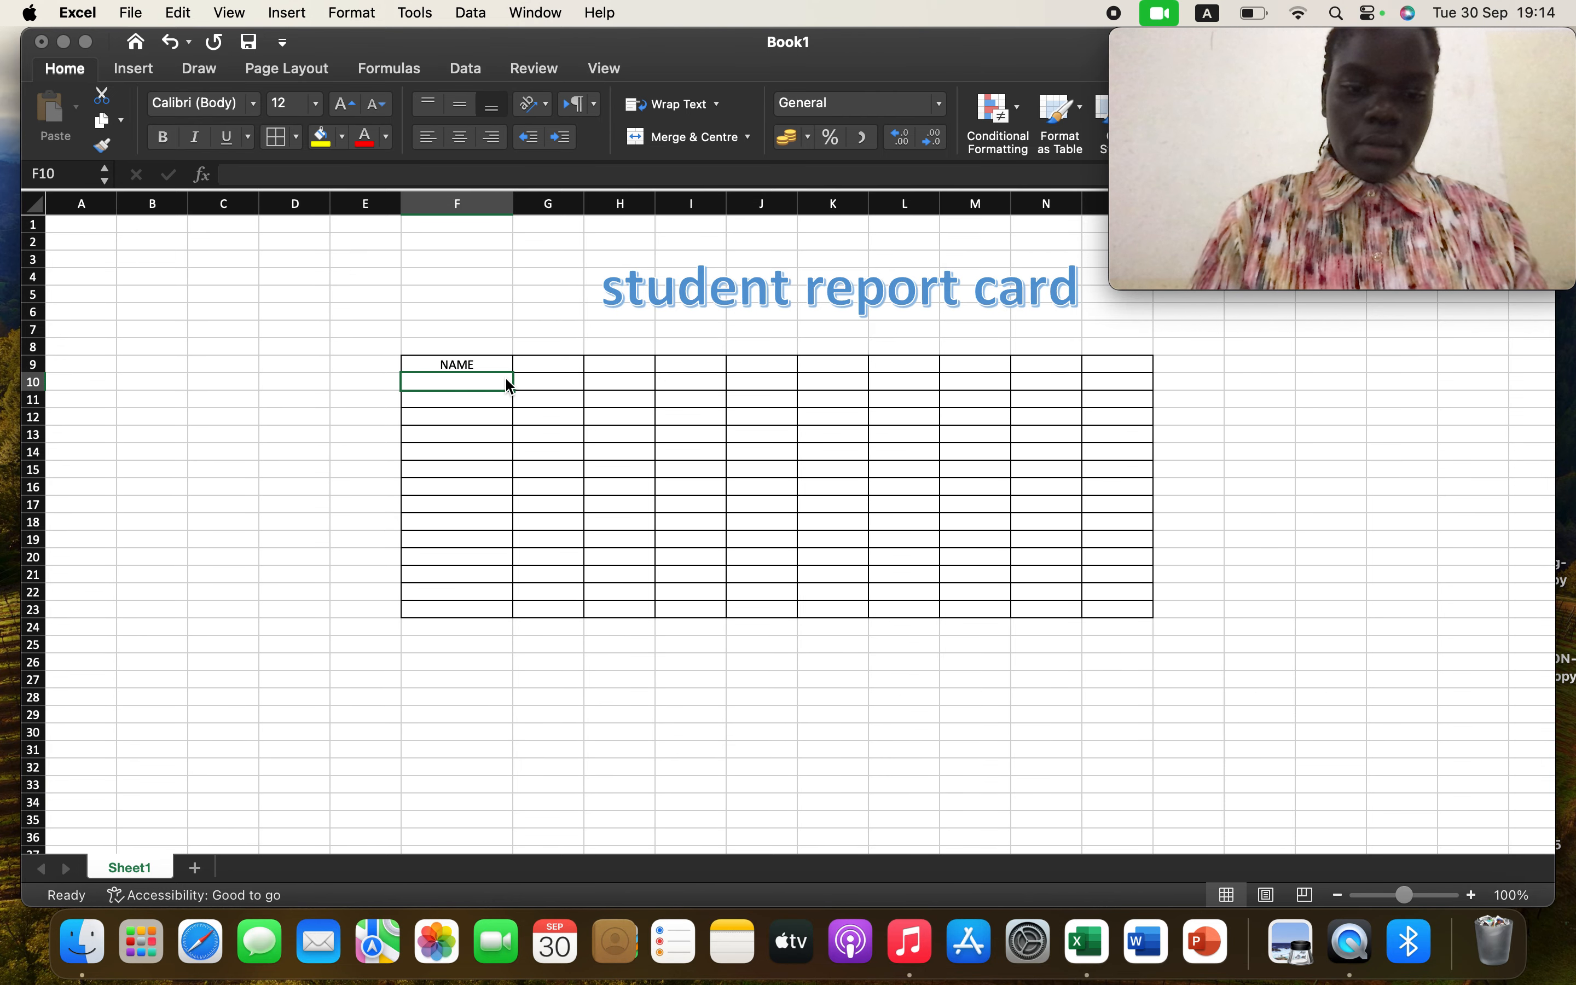
{"action": "type", "text": "DATE"}
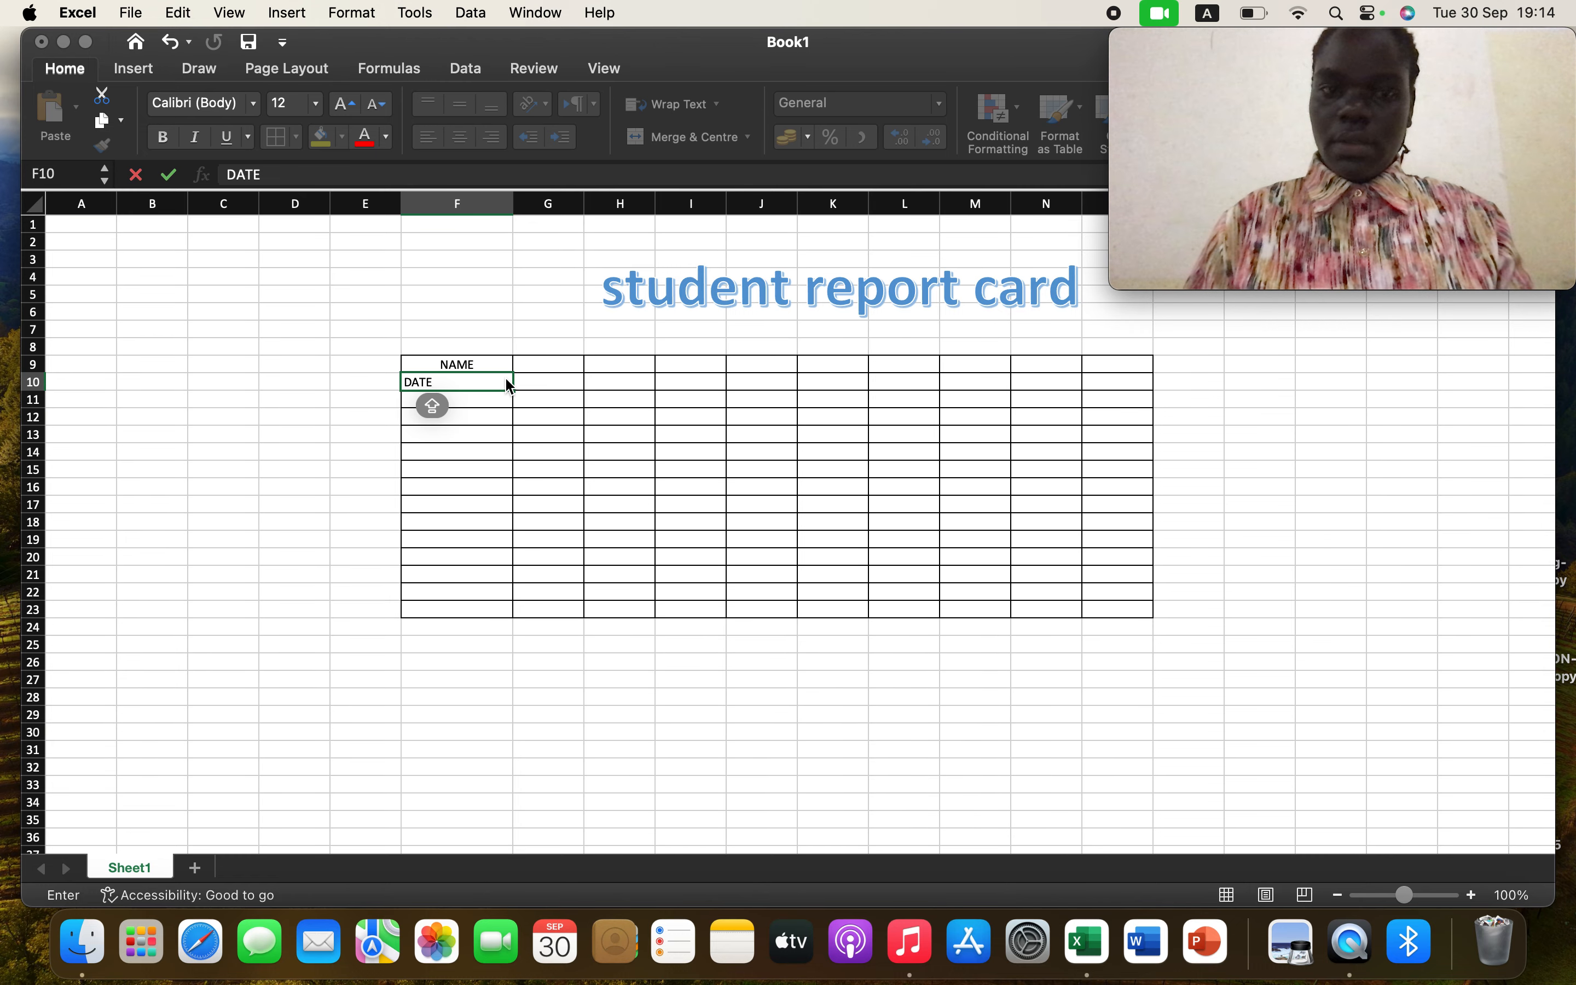
{"action": "key", "text": "Return"}
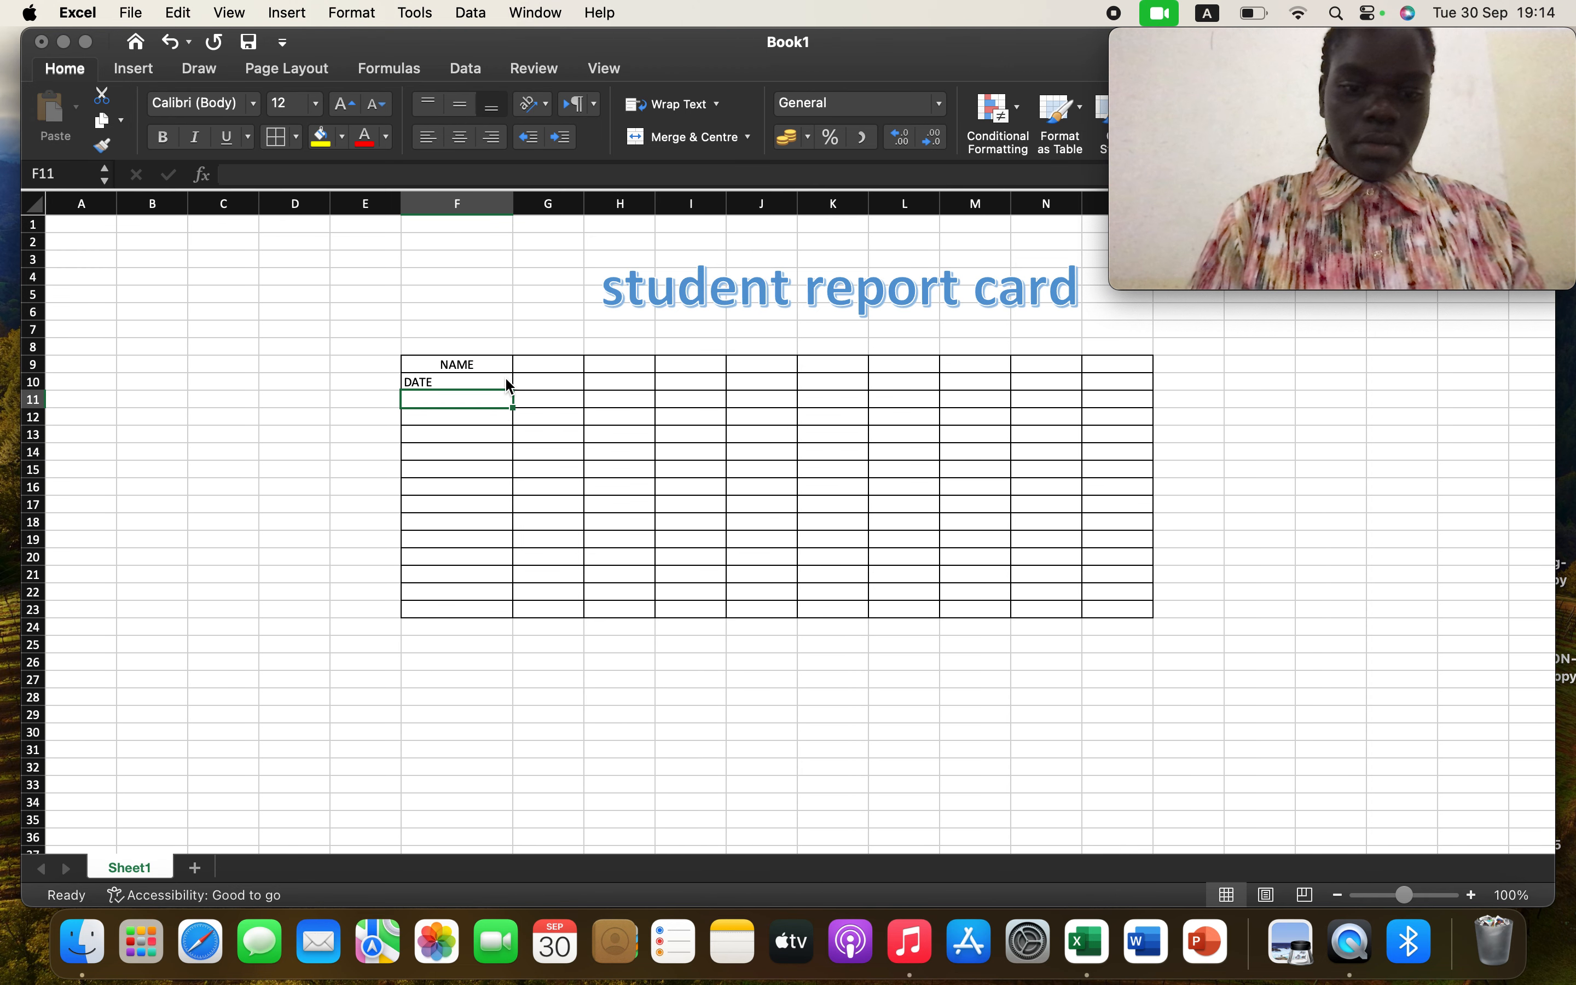
{"action": "type", "text": "S"}
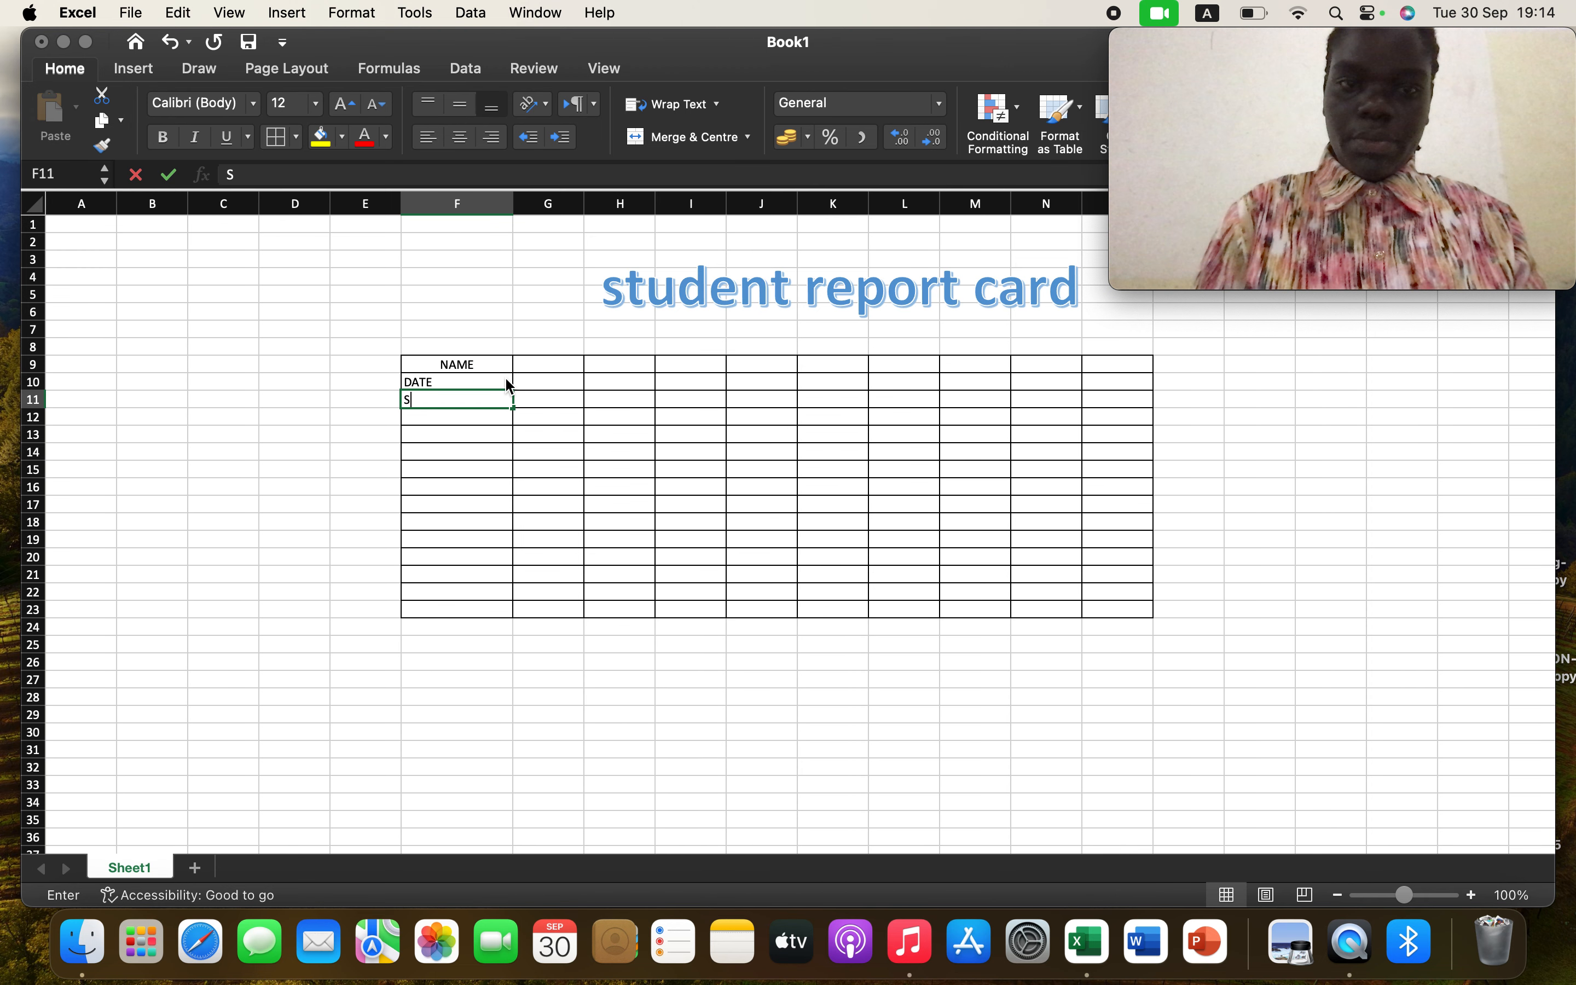
{"action": "type", "text": "U"}
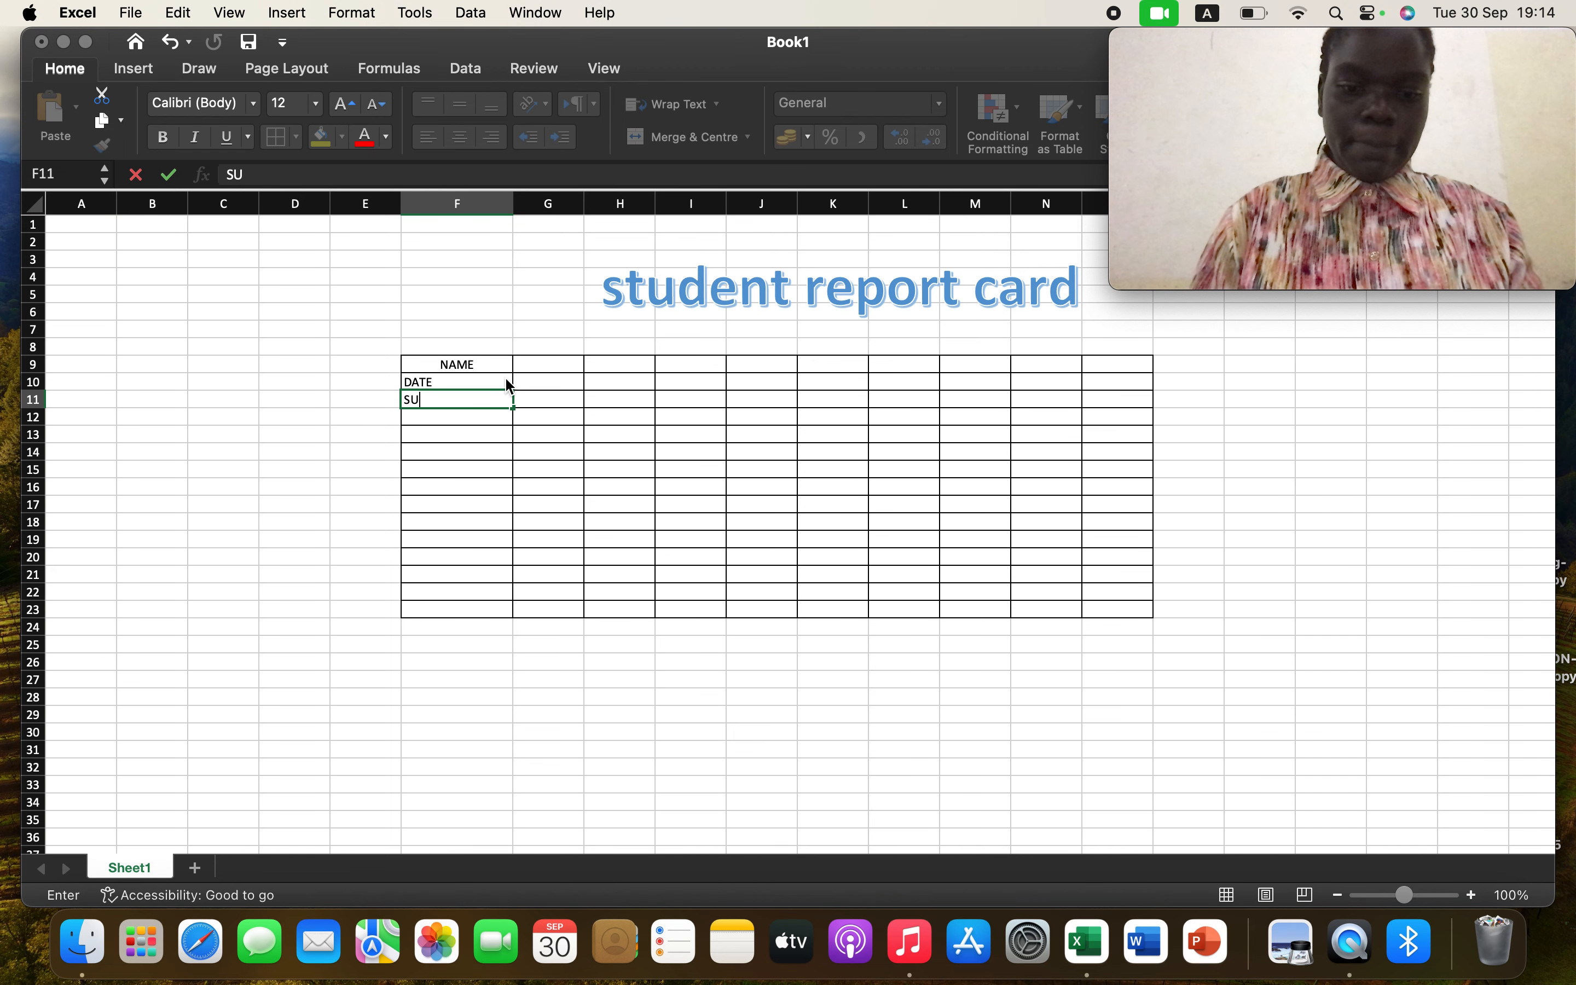
{"action": "type", "text": "BJECTS"}
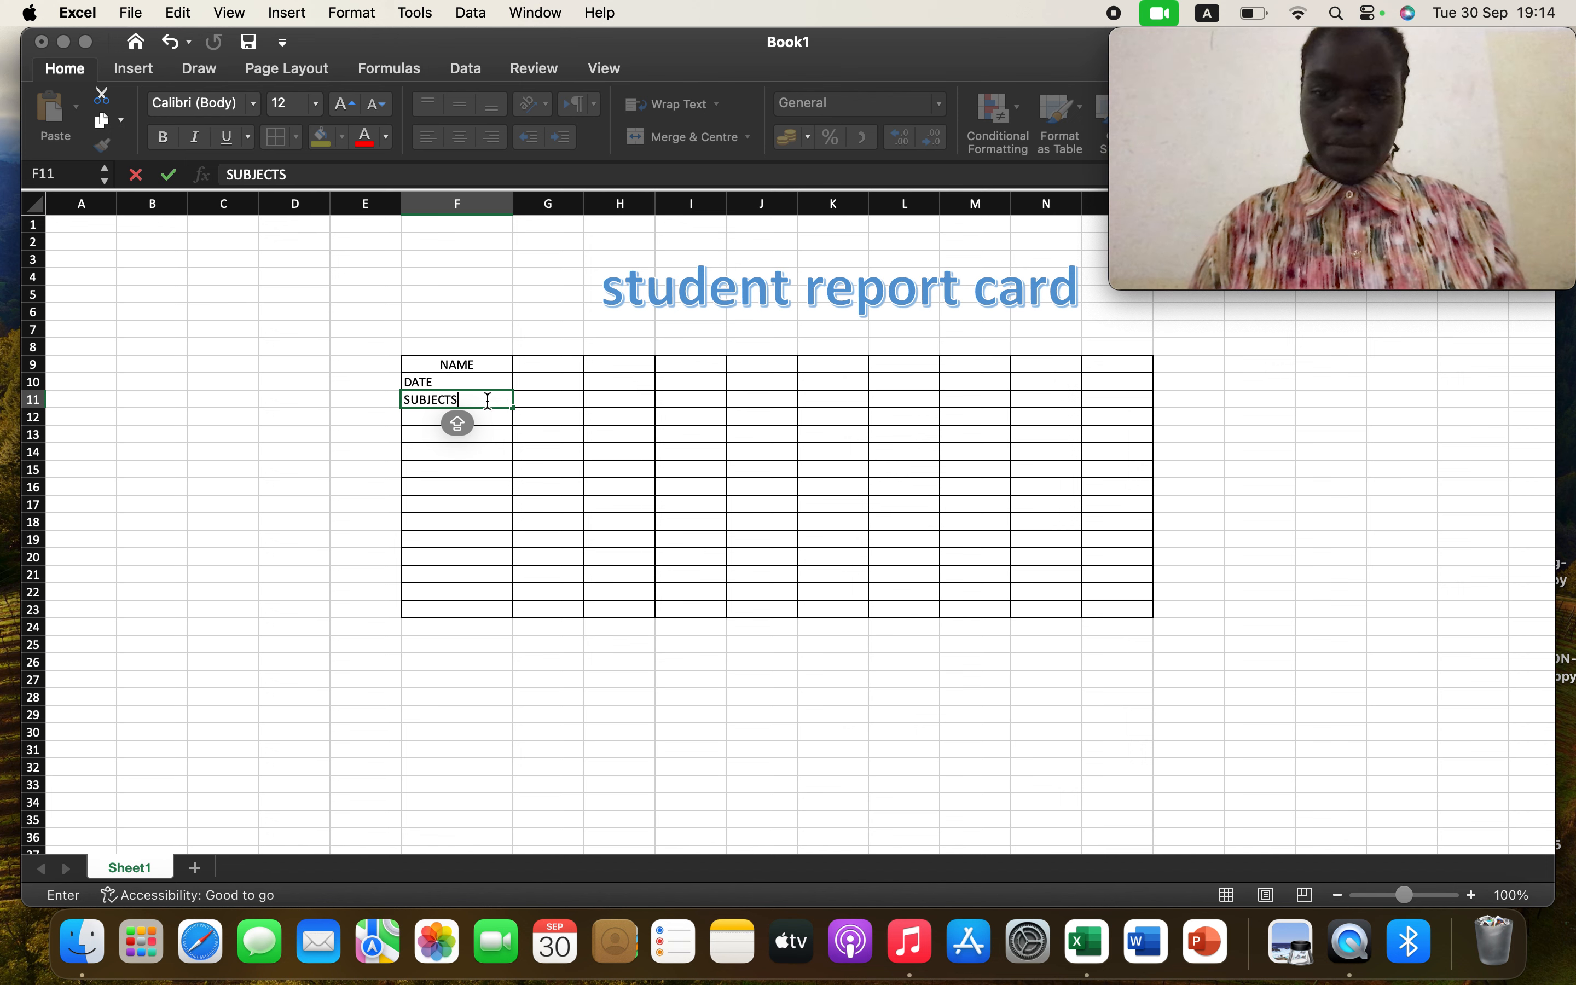
Center the labels DATE and SUBJECTS in cells F10 and F11
{"action": "left_click", "coordinate": [496, 382]}
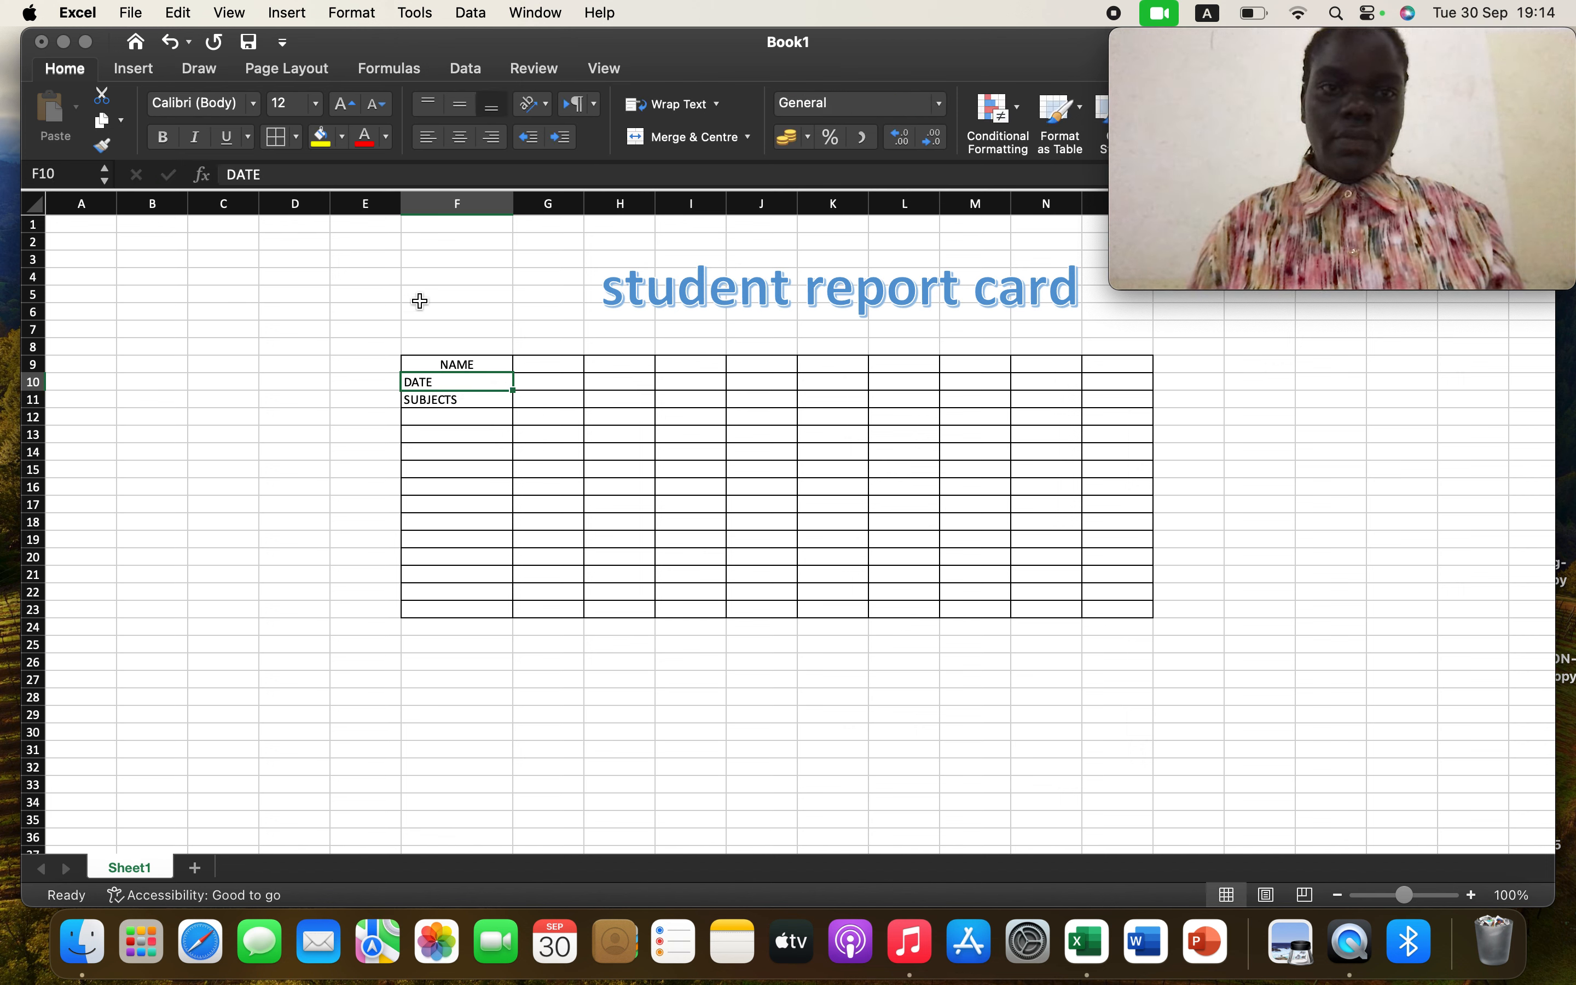
{"action": "left_click", "coordinate": [462, 107]}
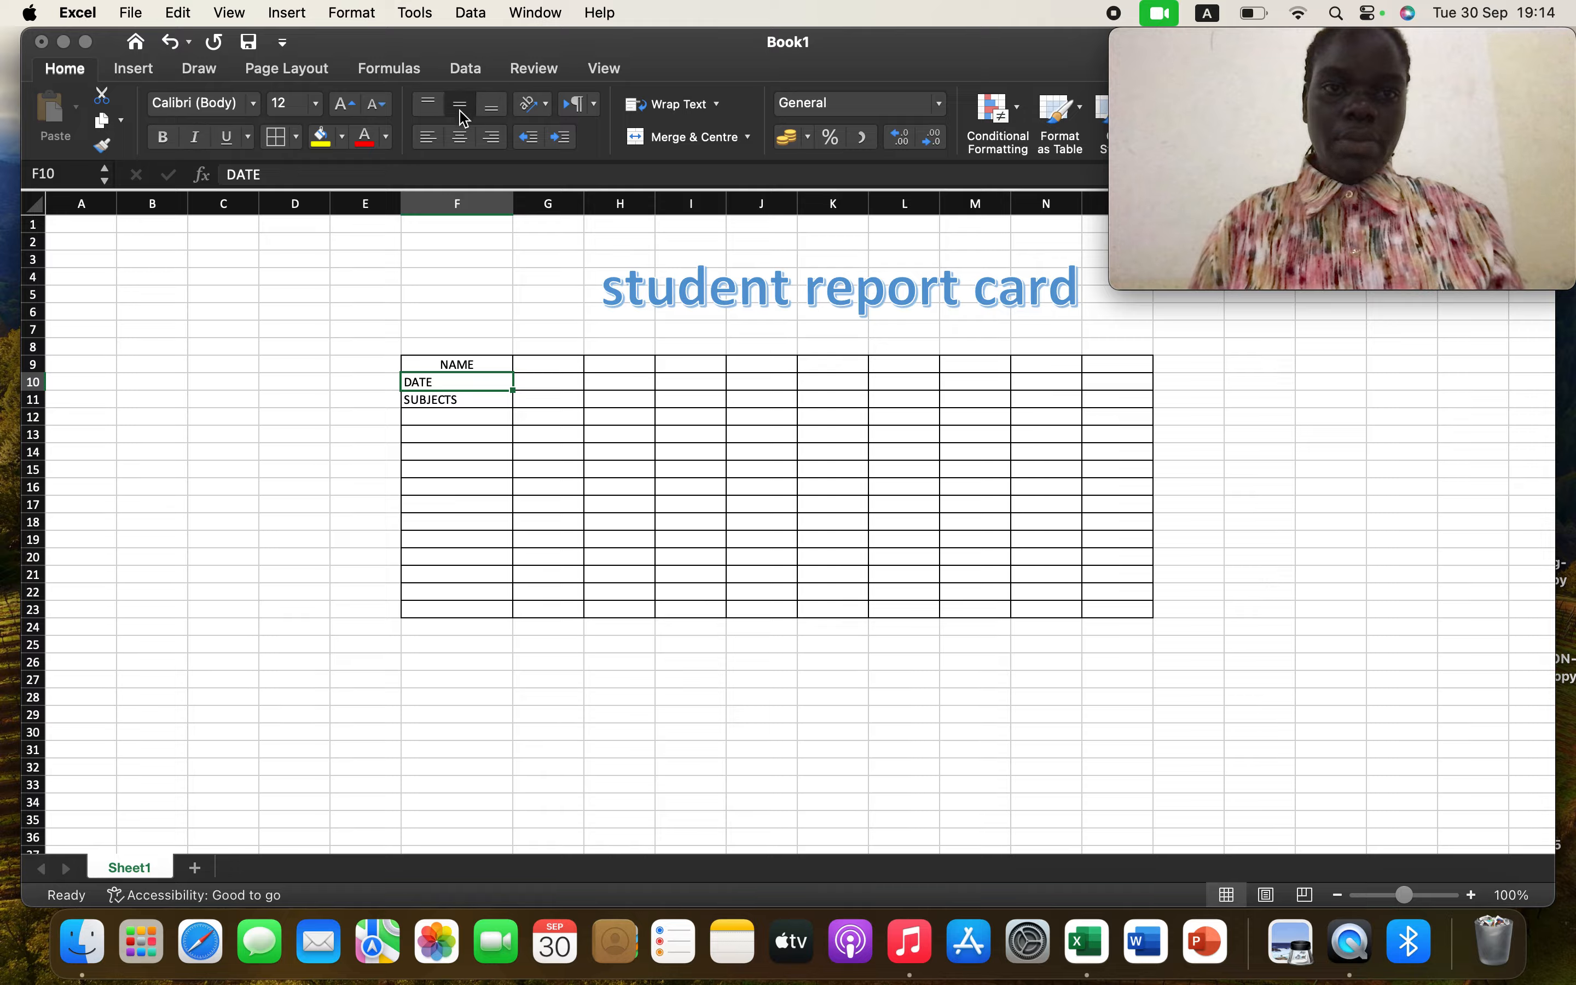
{"action": "left_click", "coordinate": [460, 138]}
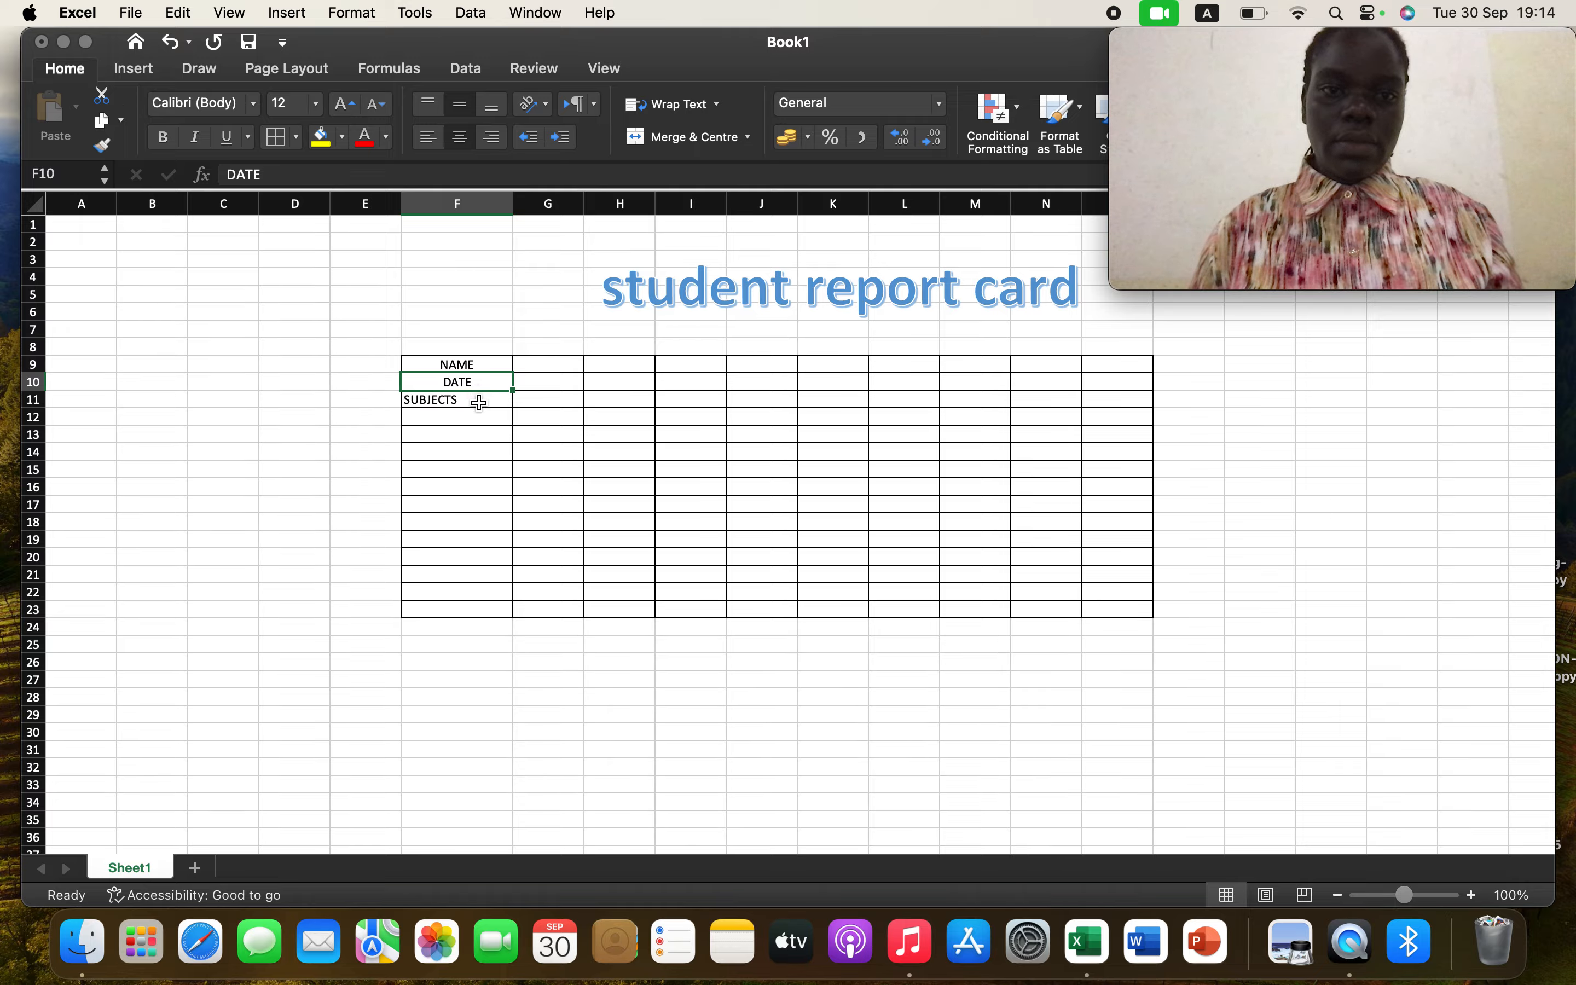
{"action": "left_click", "coordinate": [475, 398]}
{"action": "left_click", "coordinate": [458, 115]}
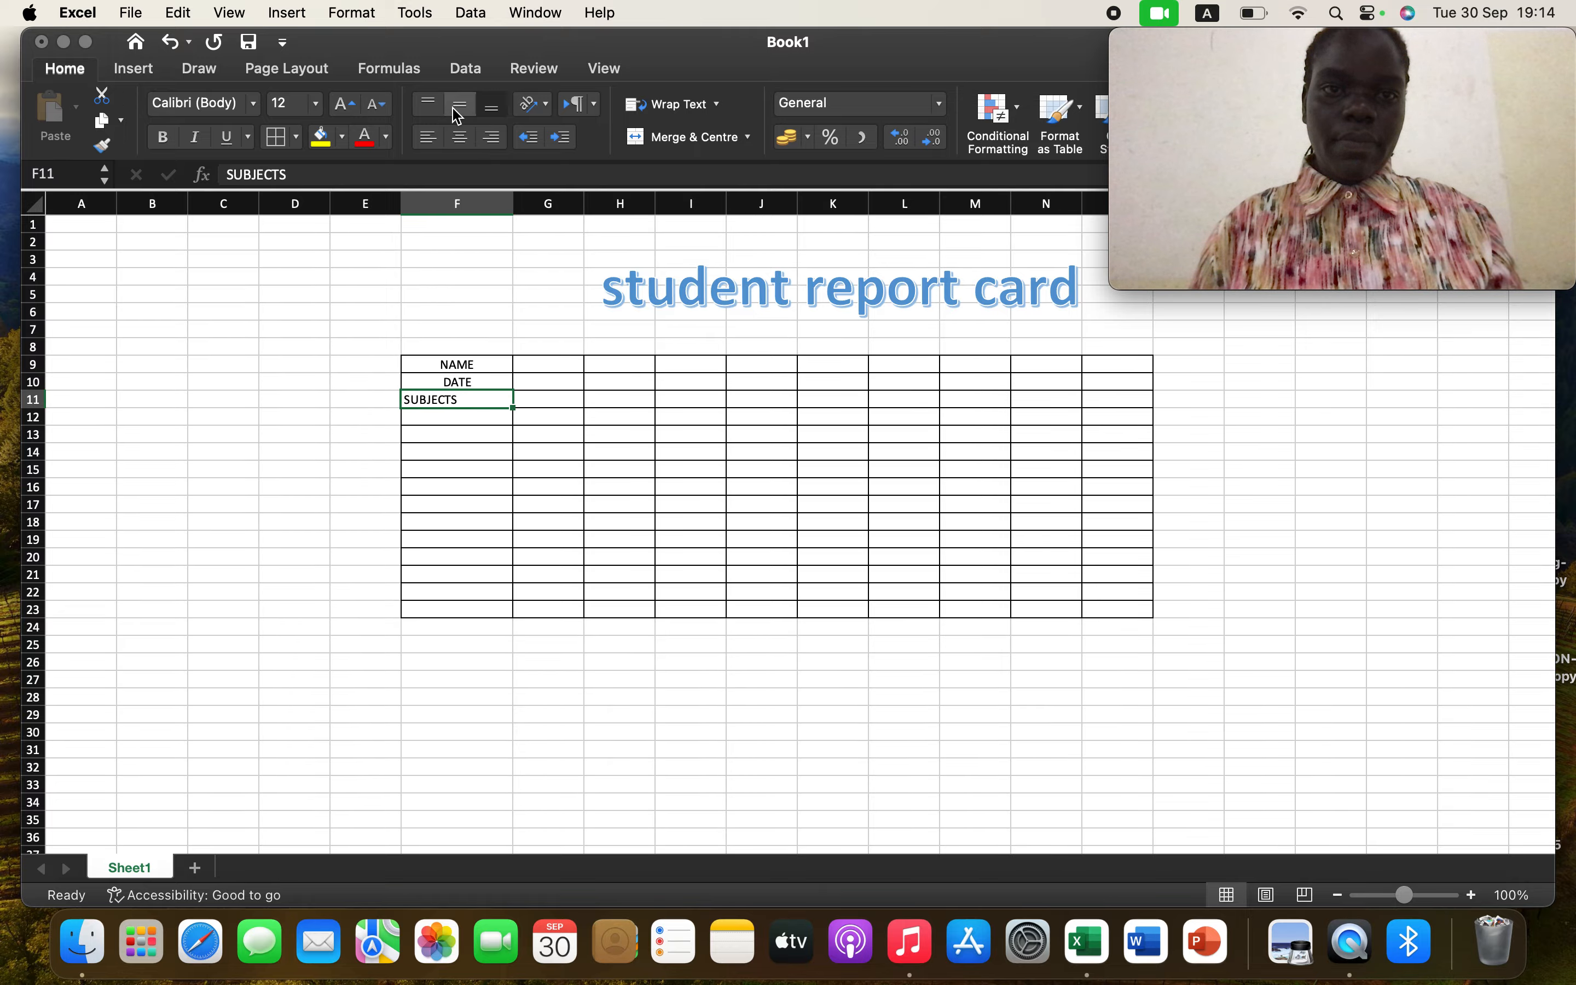
{"action": "left_click", "coordinate": [459, 138]}
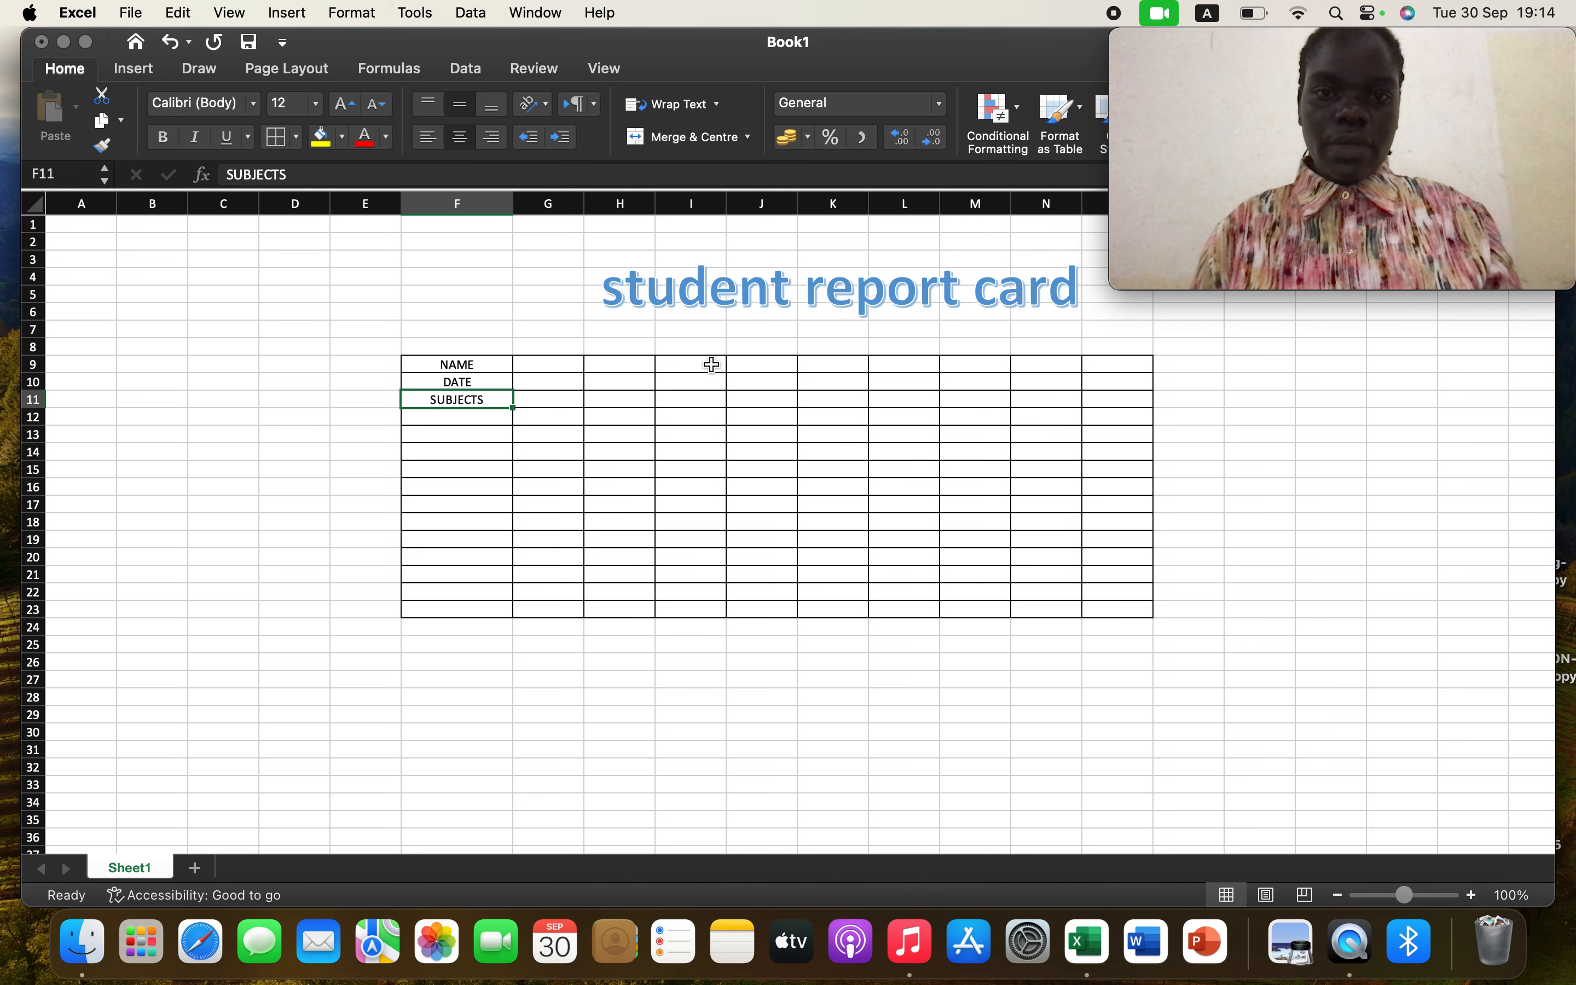
Select G9:I9 and set the width of columns G to I to 20
{"action": "left_click", "coordinate": [638, 366]}
{"action": "left_click", "coordinate": [537, 363]}
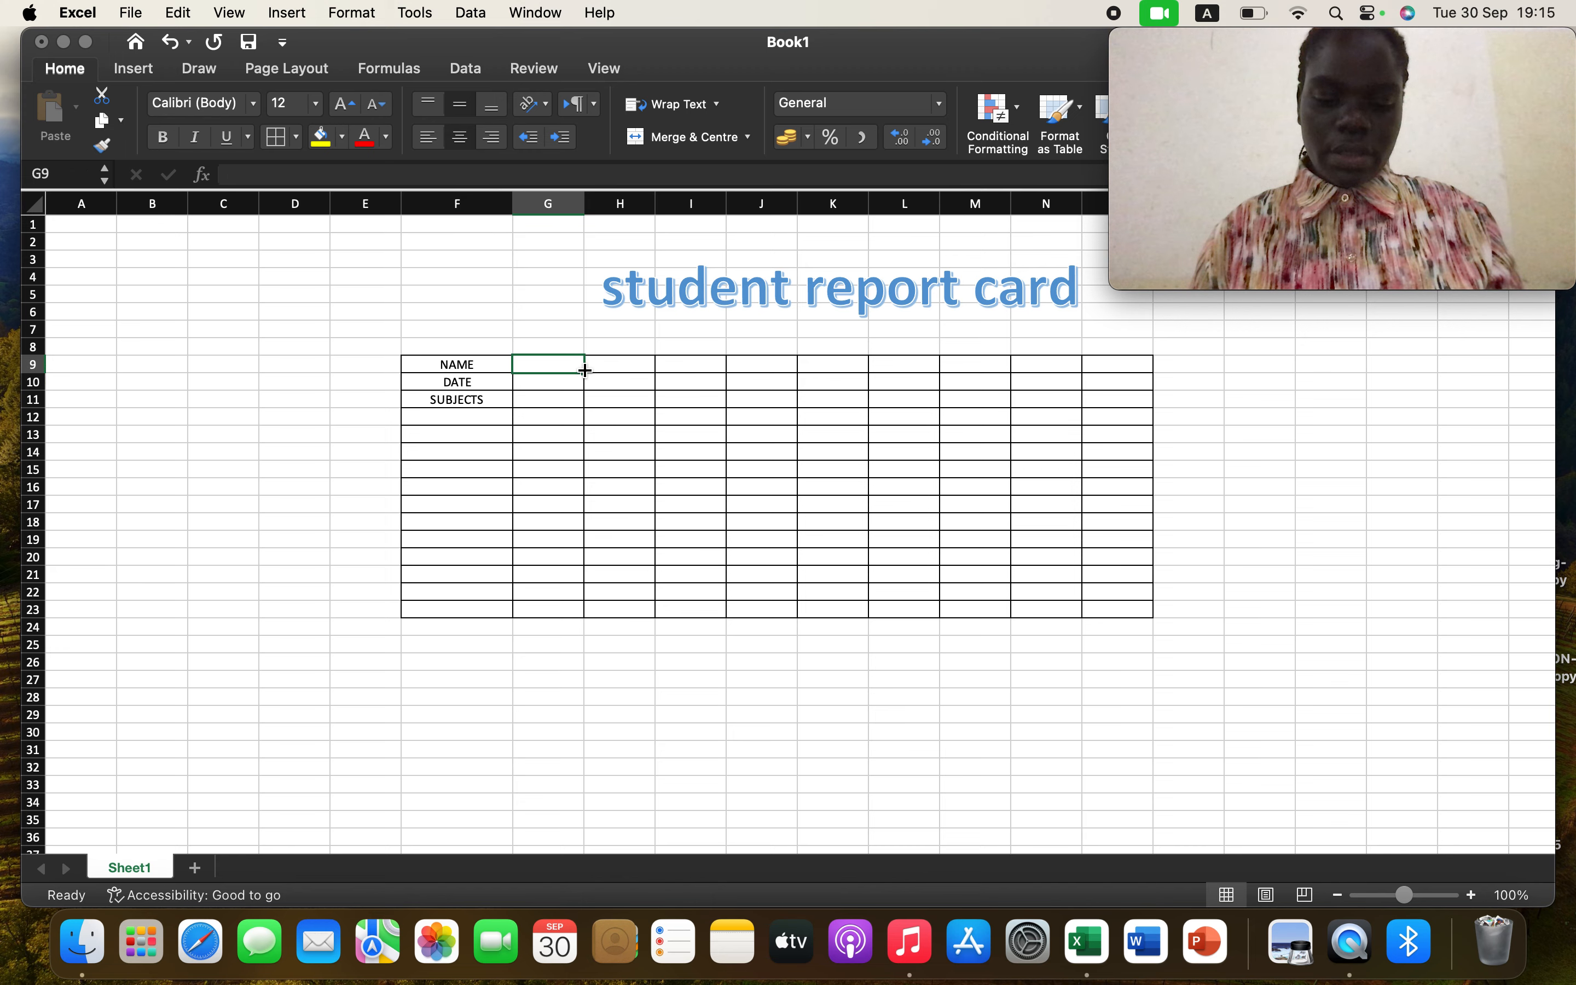
{"action": "left_click_drag", "start_coordinate": [585, 370], "coordinate": [727, 376]}
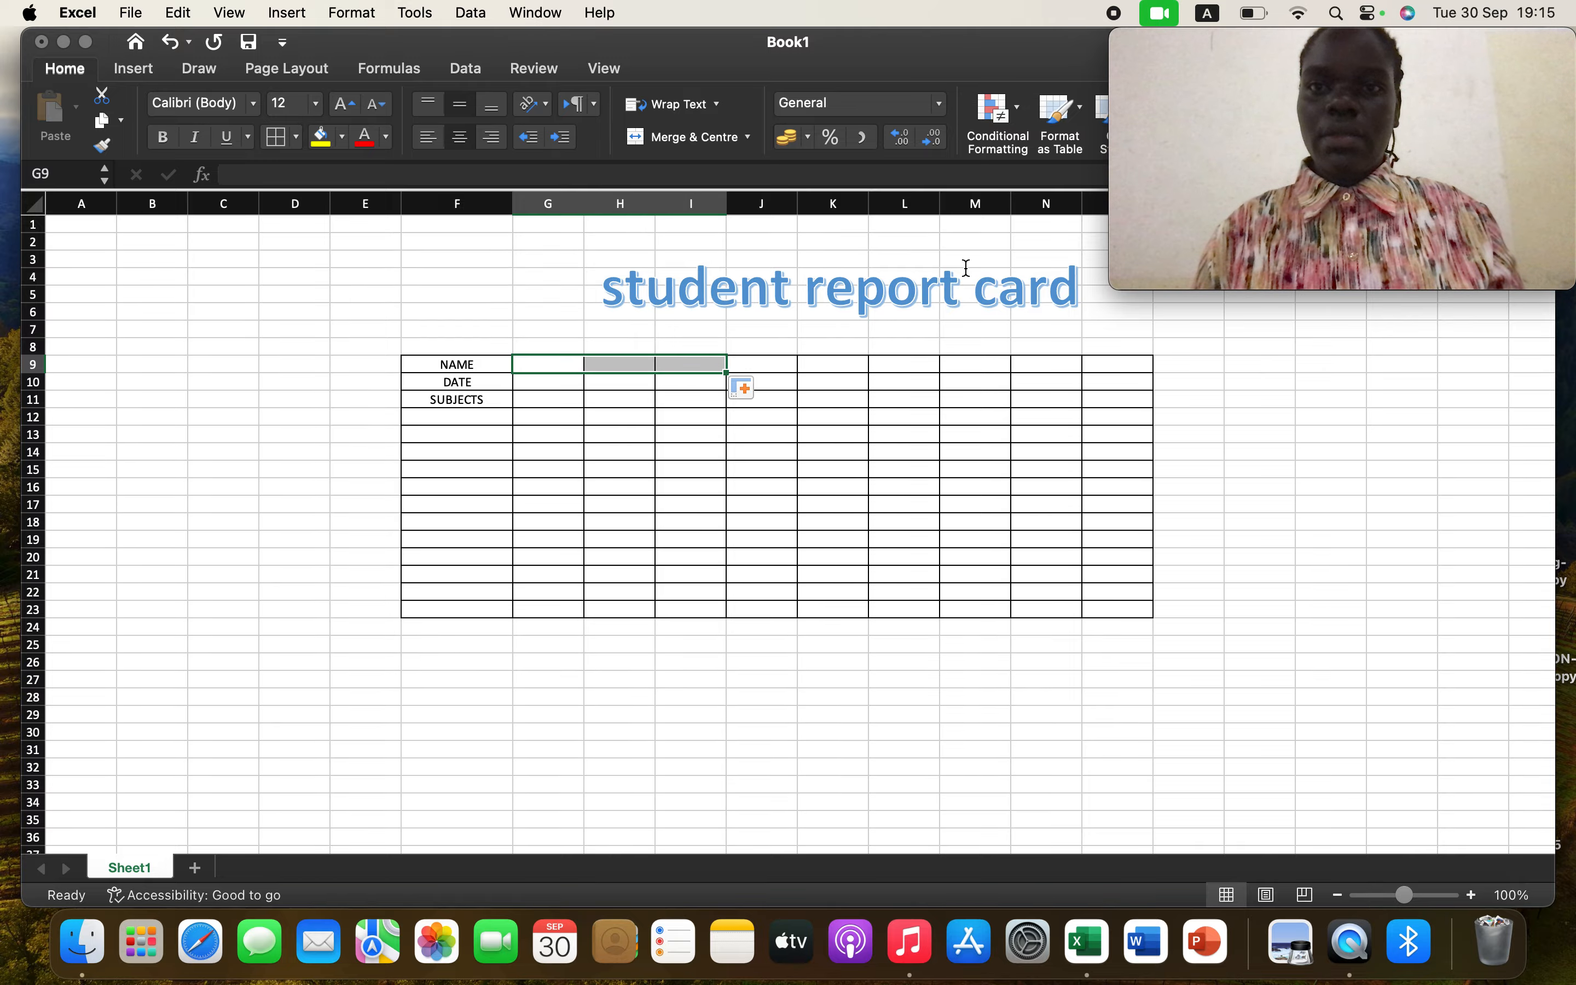
{"action": "left_click_drag", "start_coordinate": [1168, 91], "coordinate": [1215, 338]}
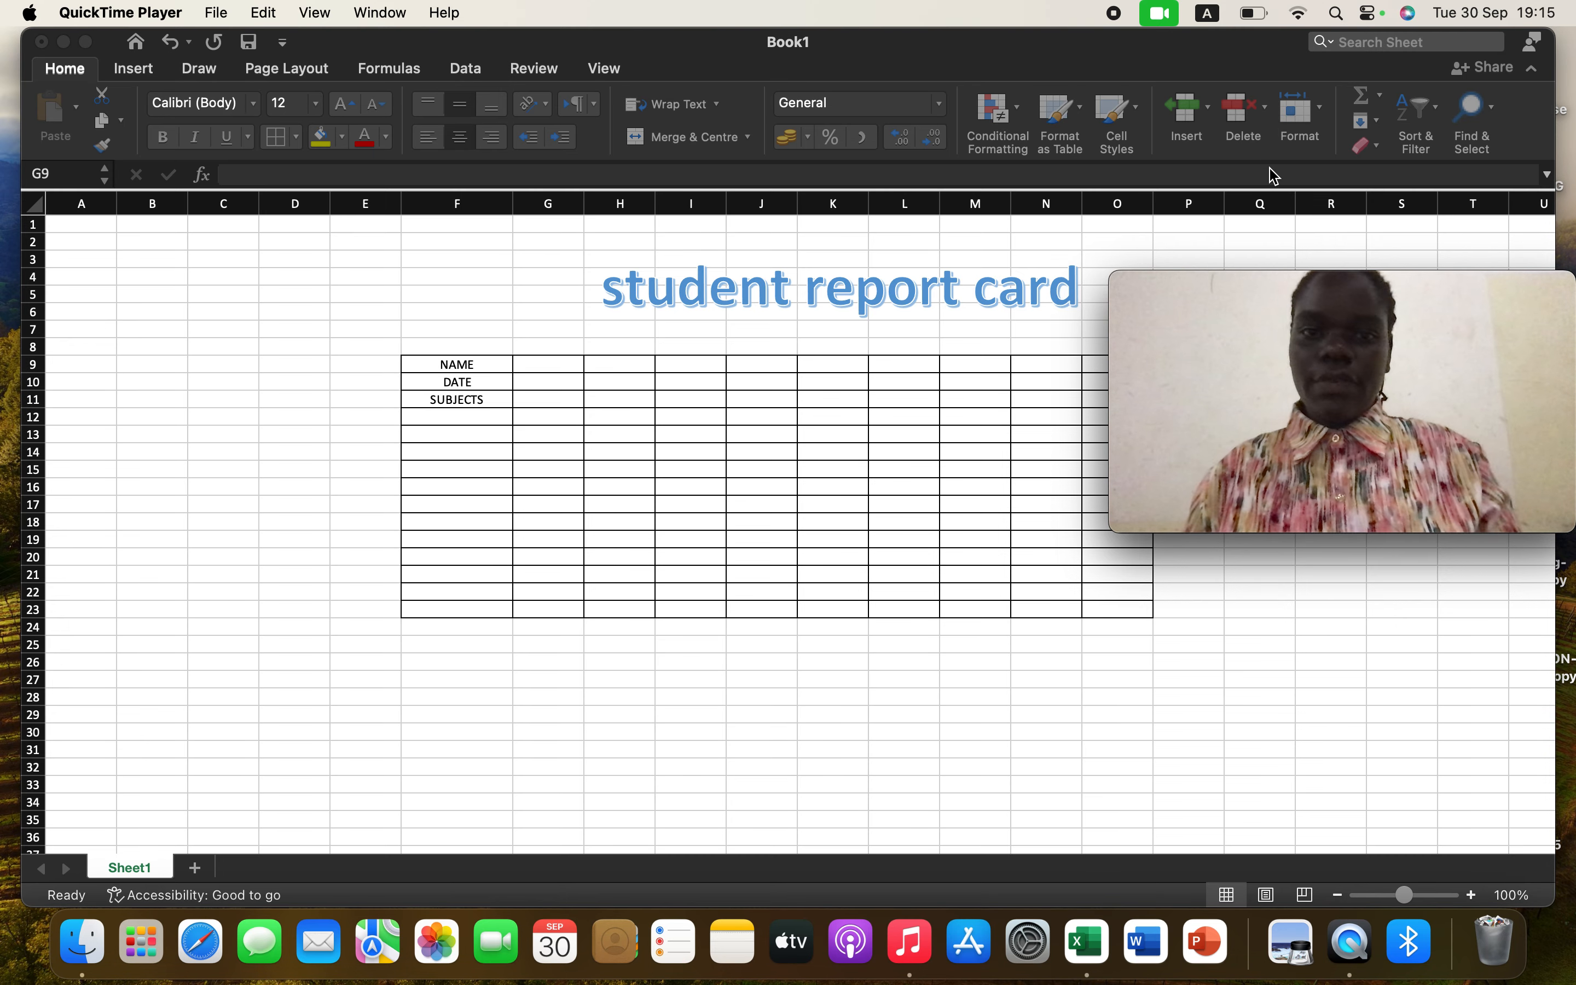
{"action": "left_click", "coordinate": [550, 366]}
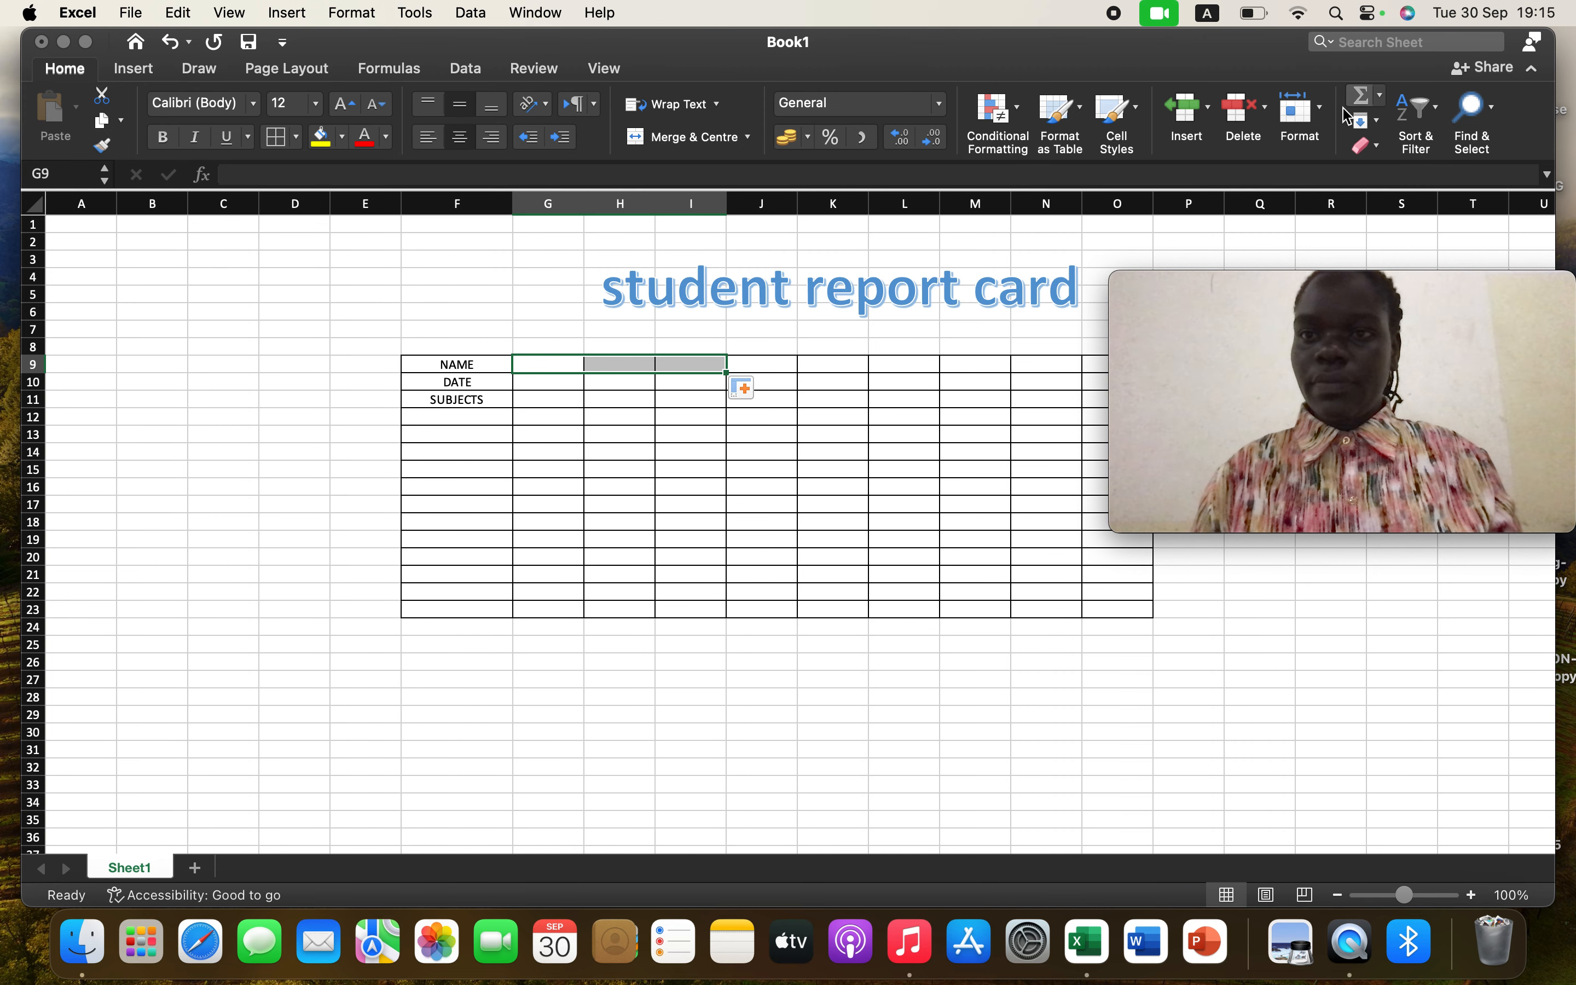
{"action": "left_click", "coordinate": [1323, 109]}
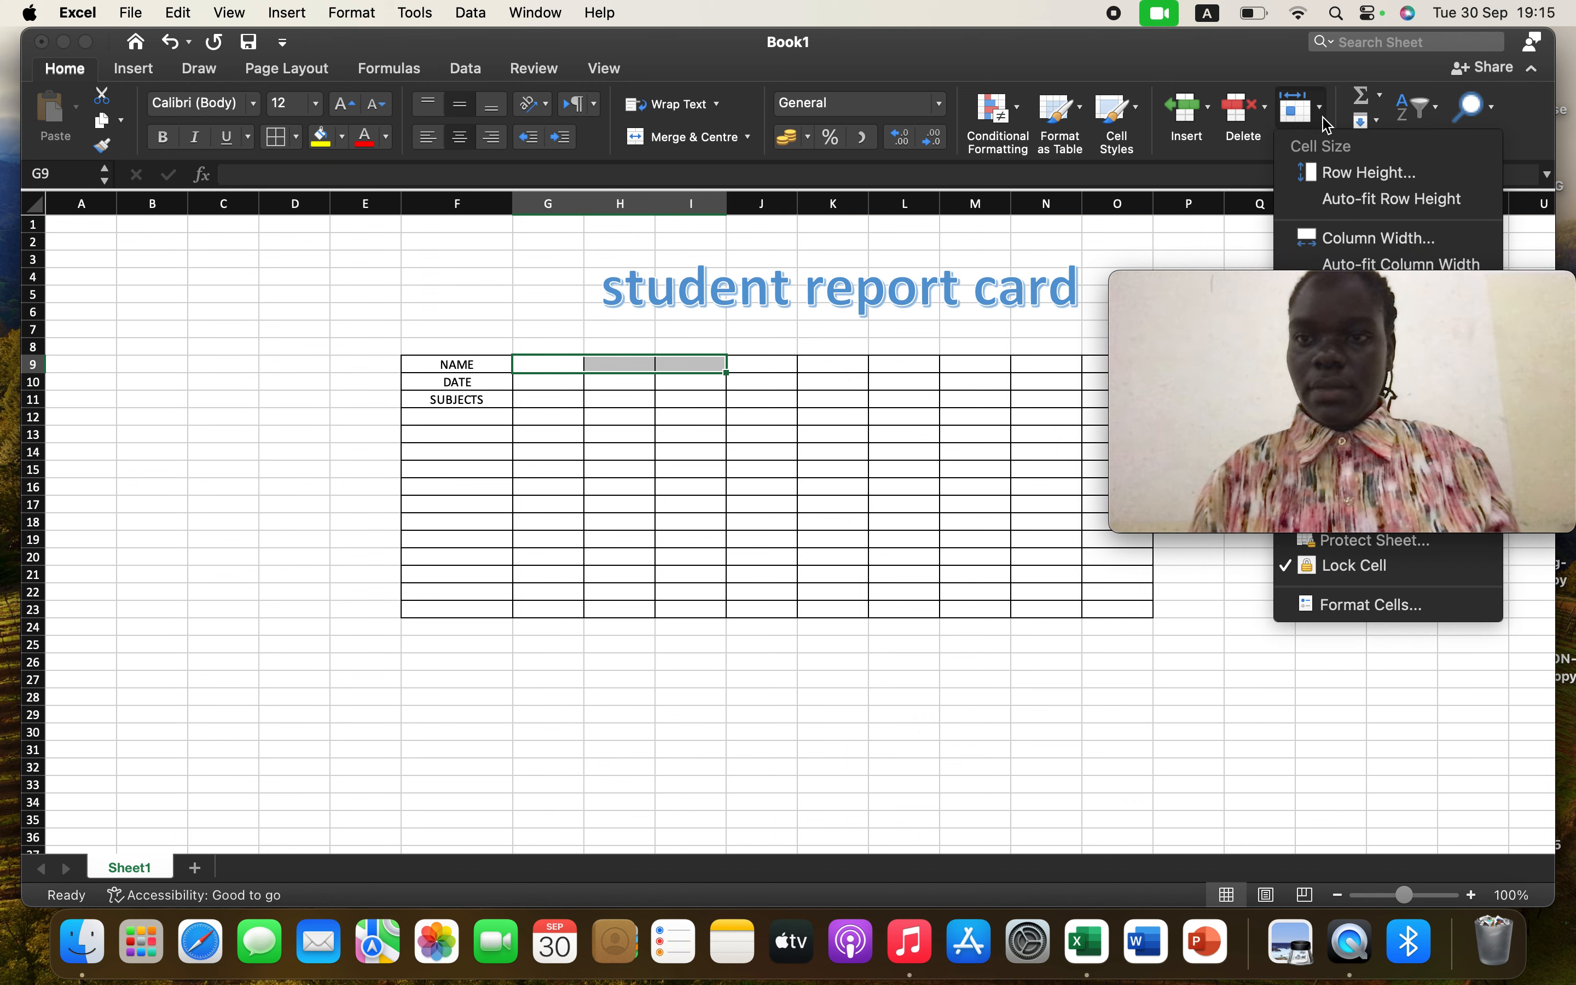
{"action": "left_click", "coordinate": [1370, 241]}
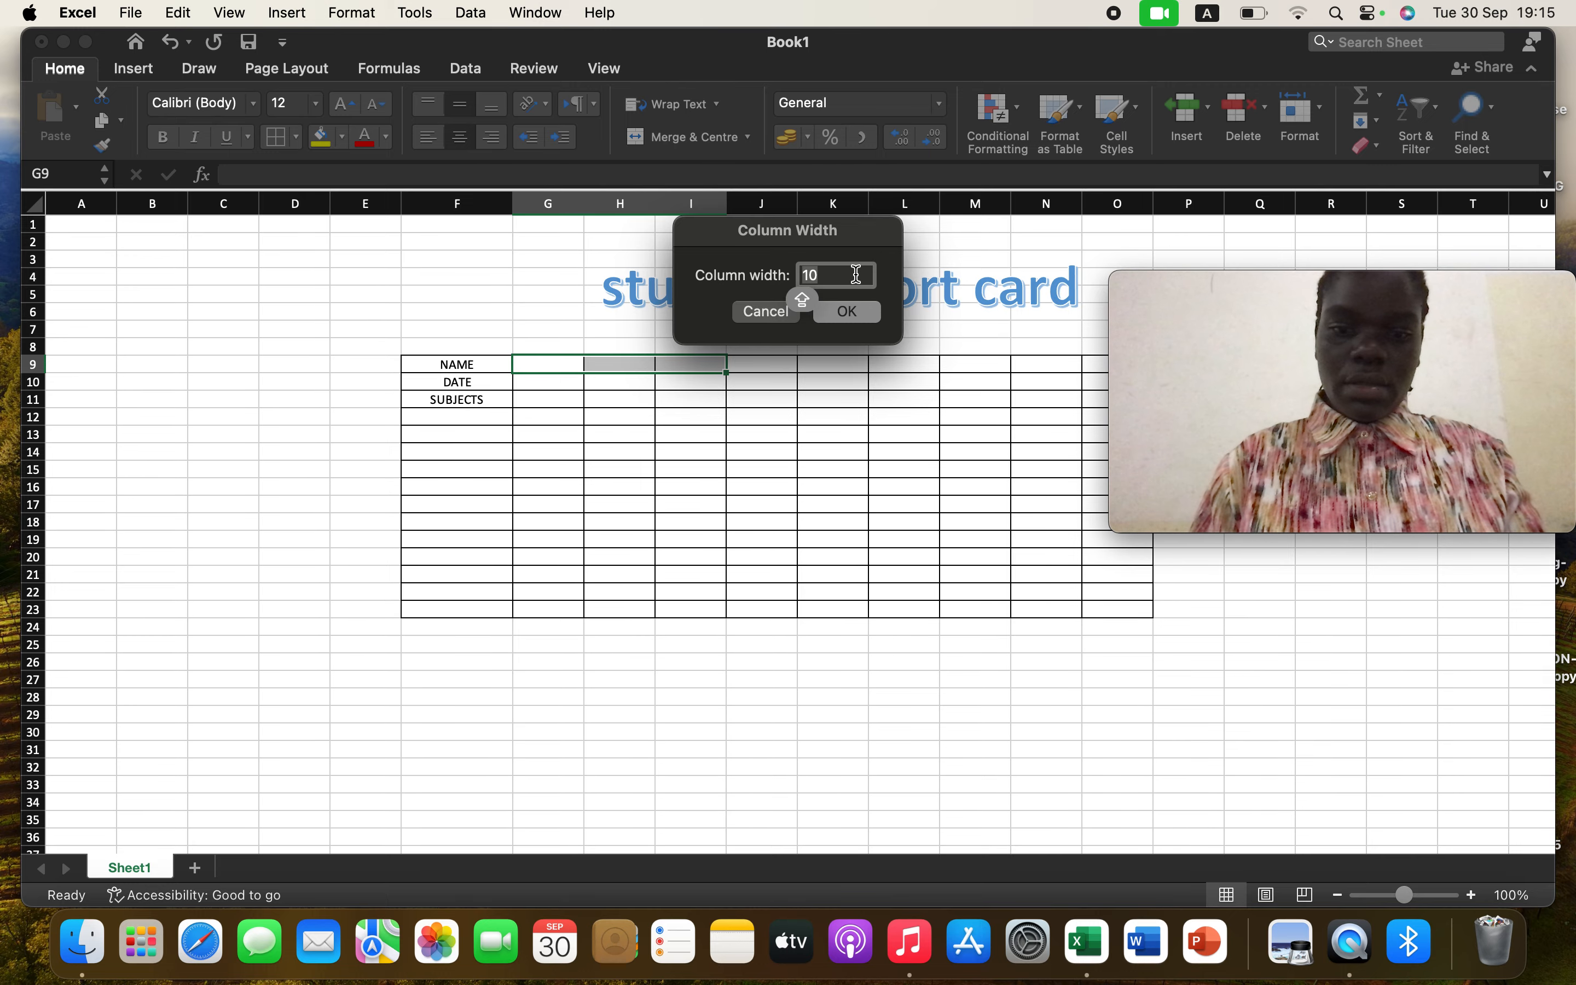
{"action": "type", "text": "2"}
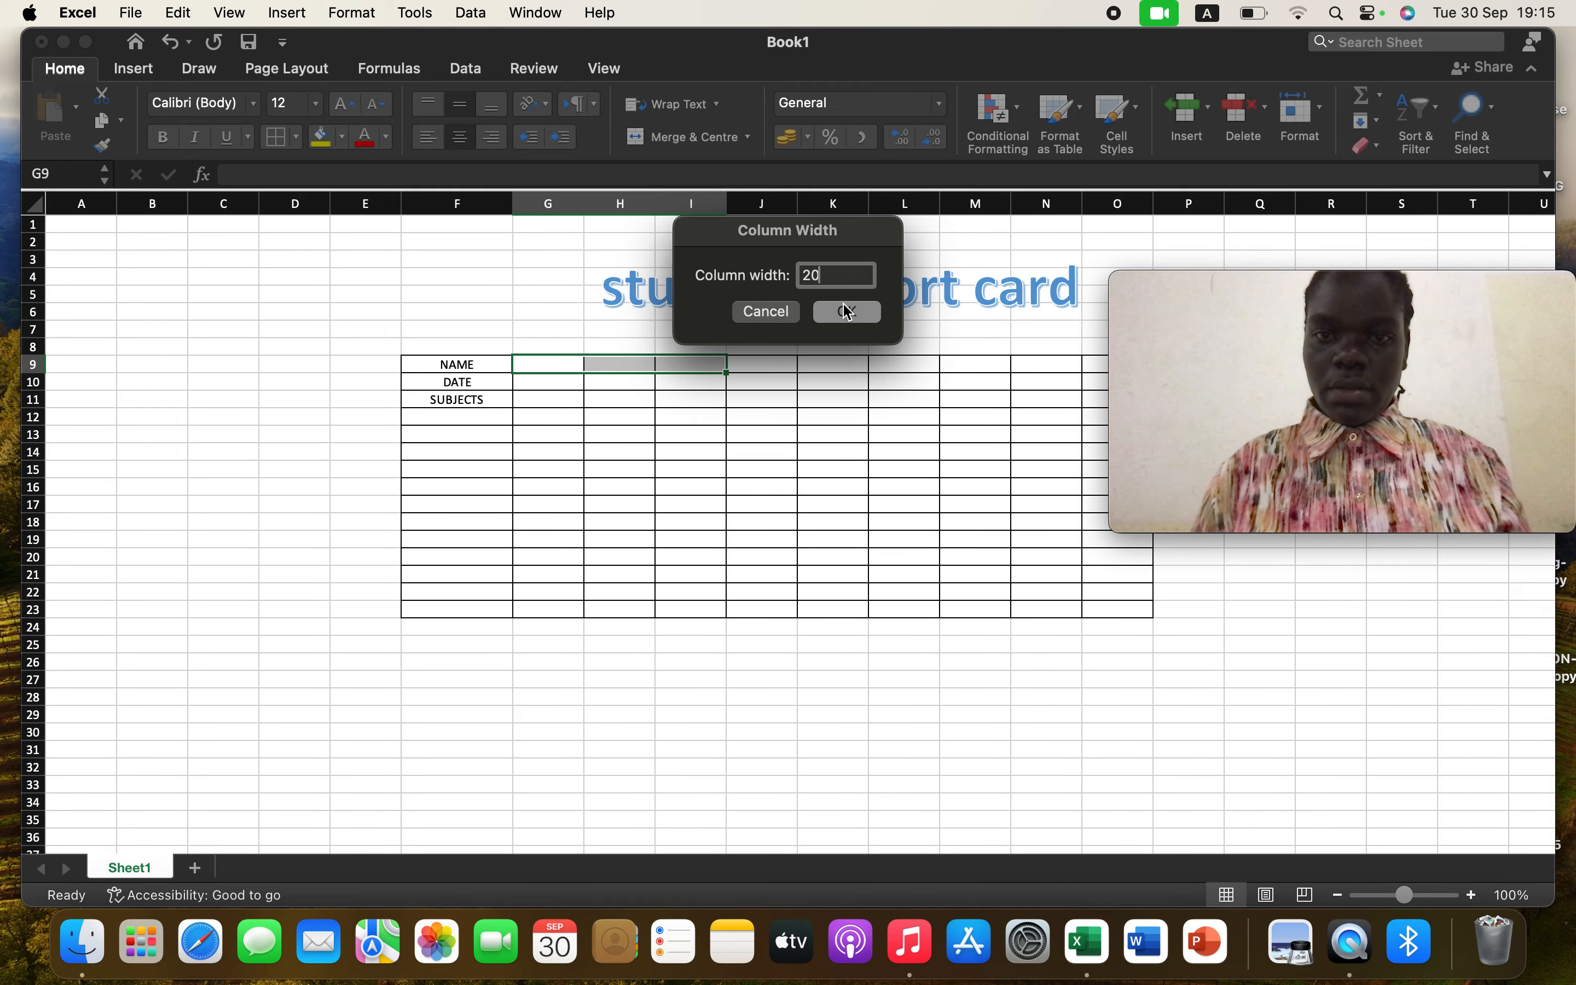
{"action": "left_click", "coordinate": [842, 318]}
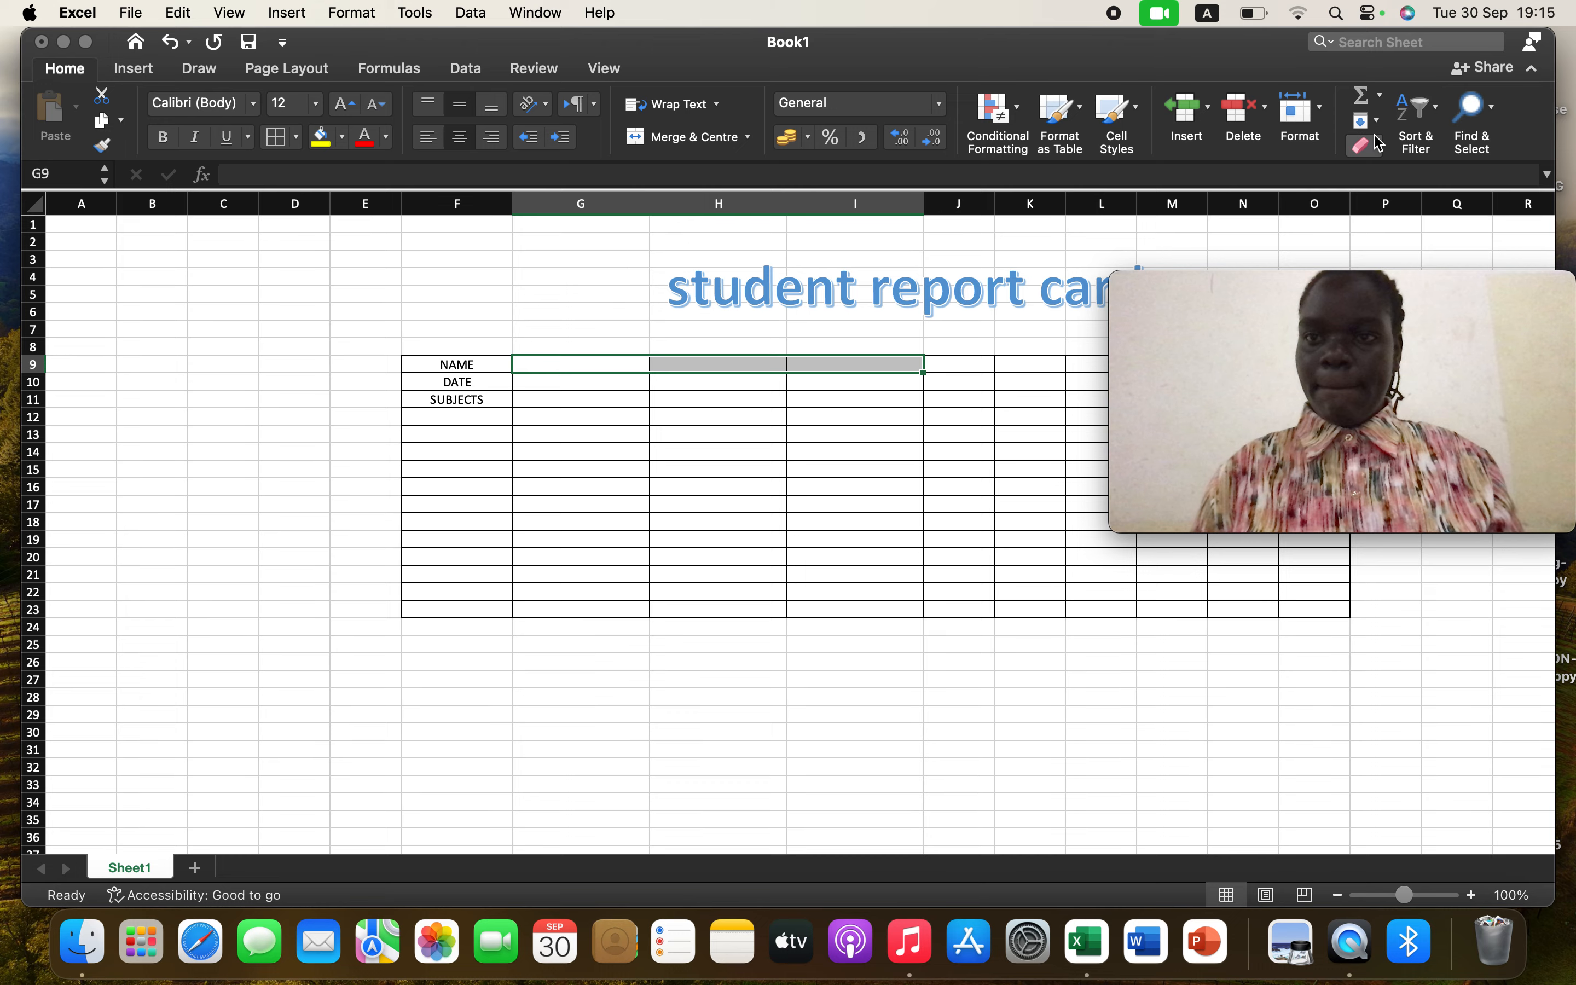
Set the height of row 9 to 20
{"action": "left_click", "coordinate": [1322, 117]}
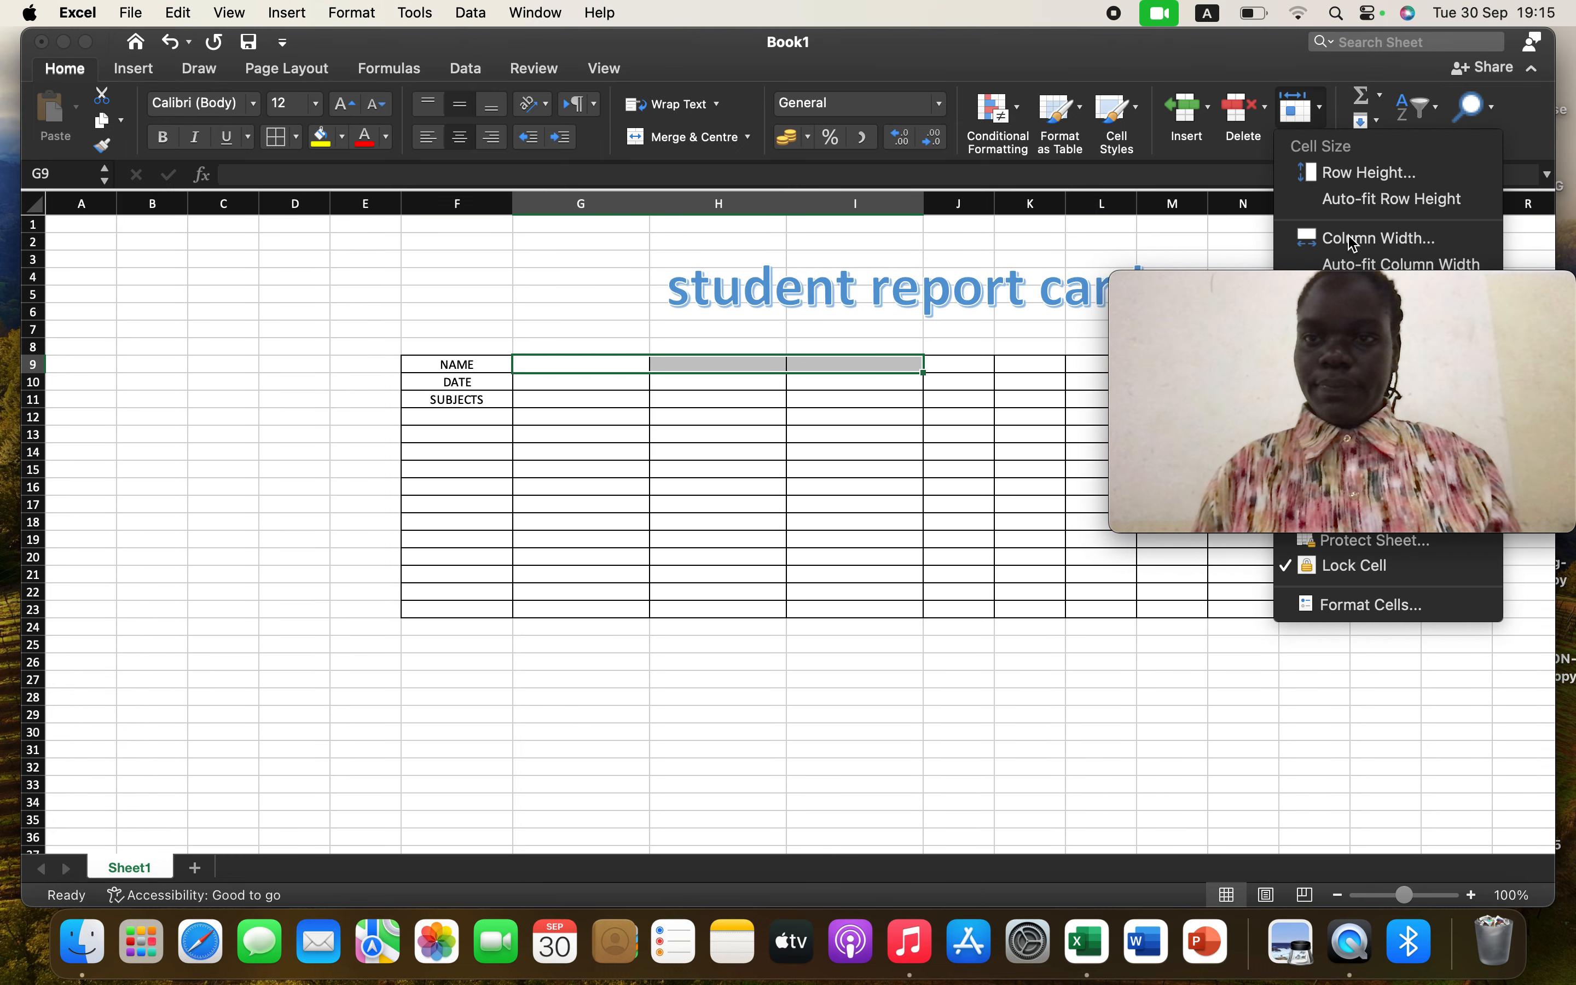
{"action": "left_click", "coordinate": [1369, 181]}
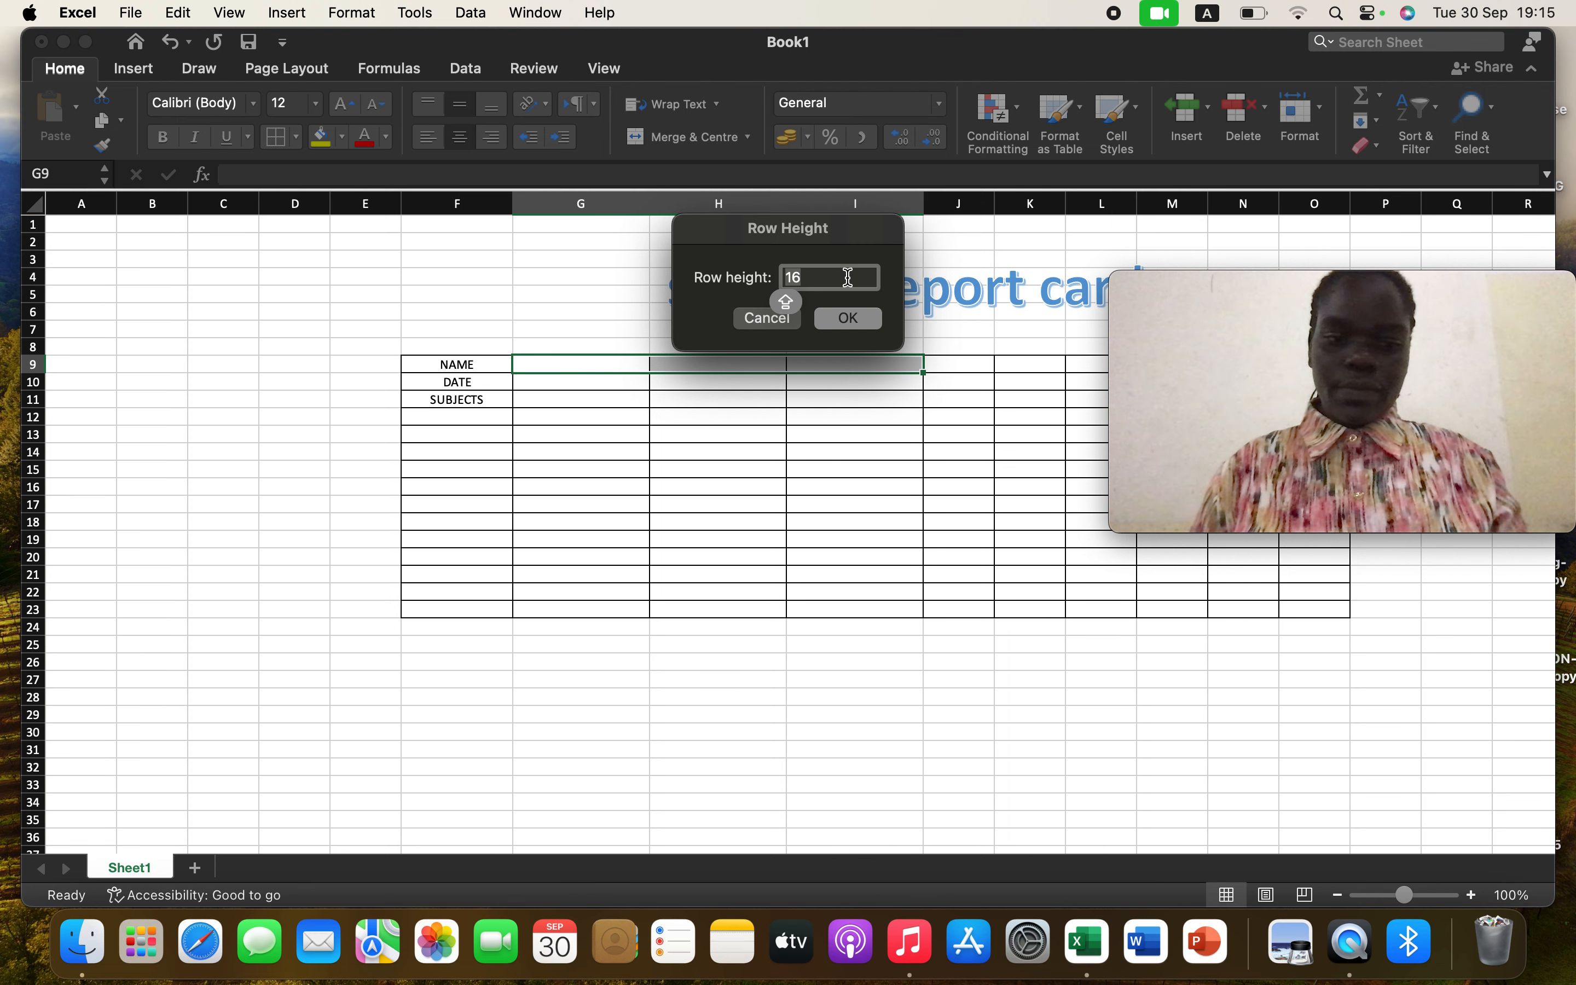
{"action": "type", "text": "20"}
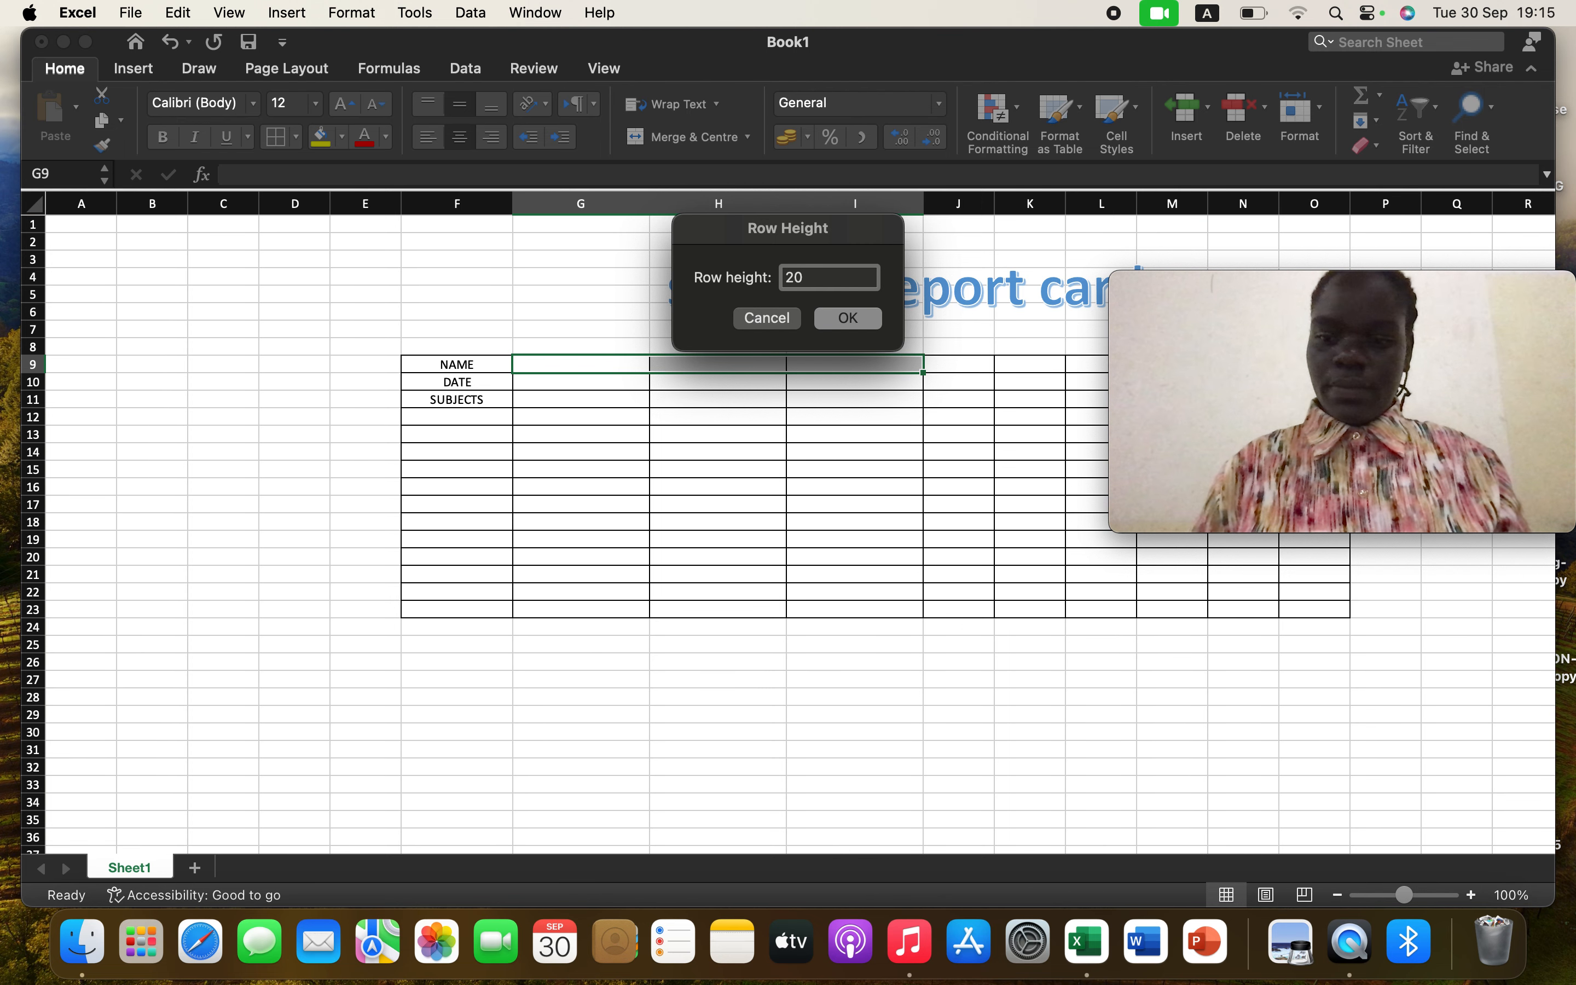
{"action": "key", "text": "Return"}
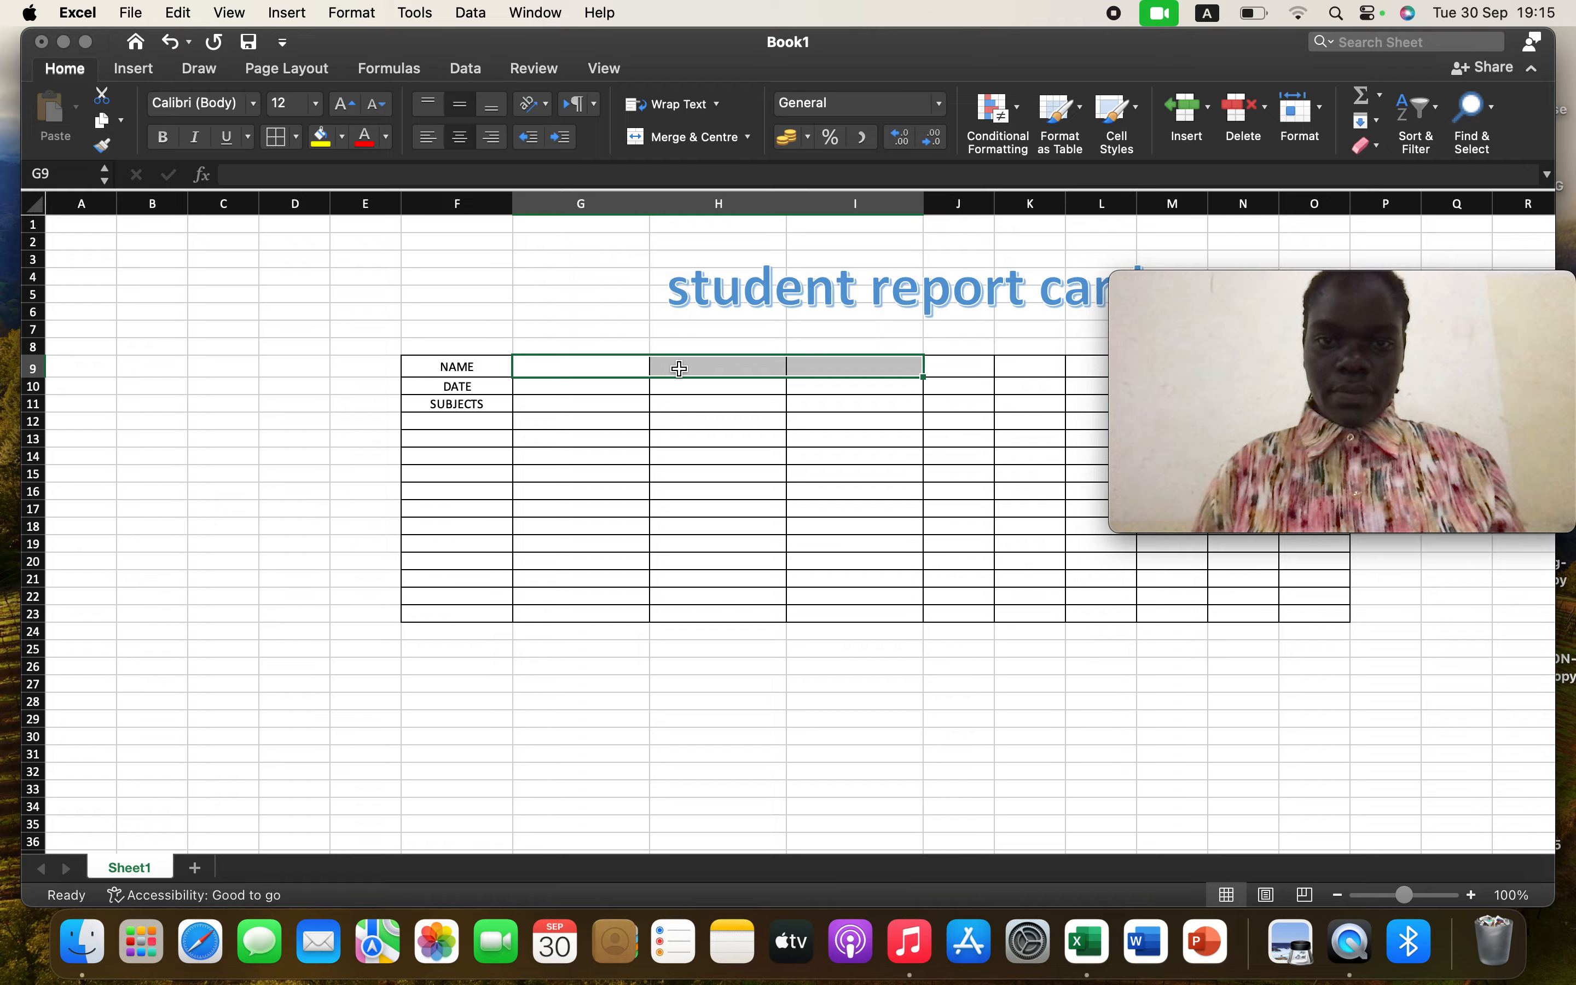
Set the width of columns G to I to 16
{"action": "left_click", "coordinate": [1322, 112]}
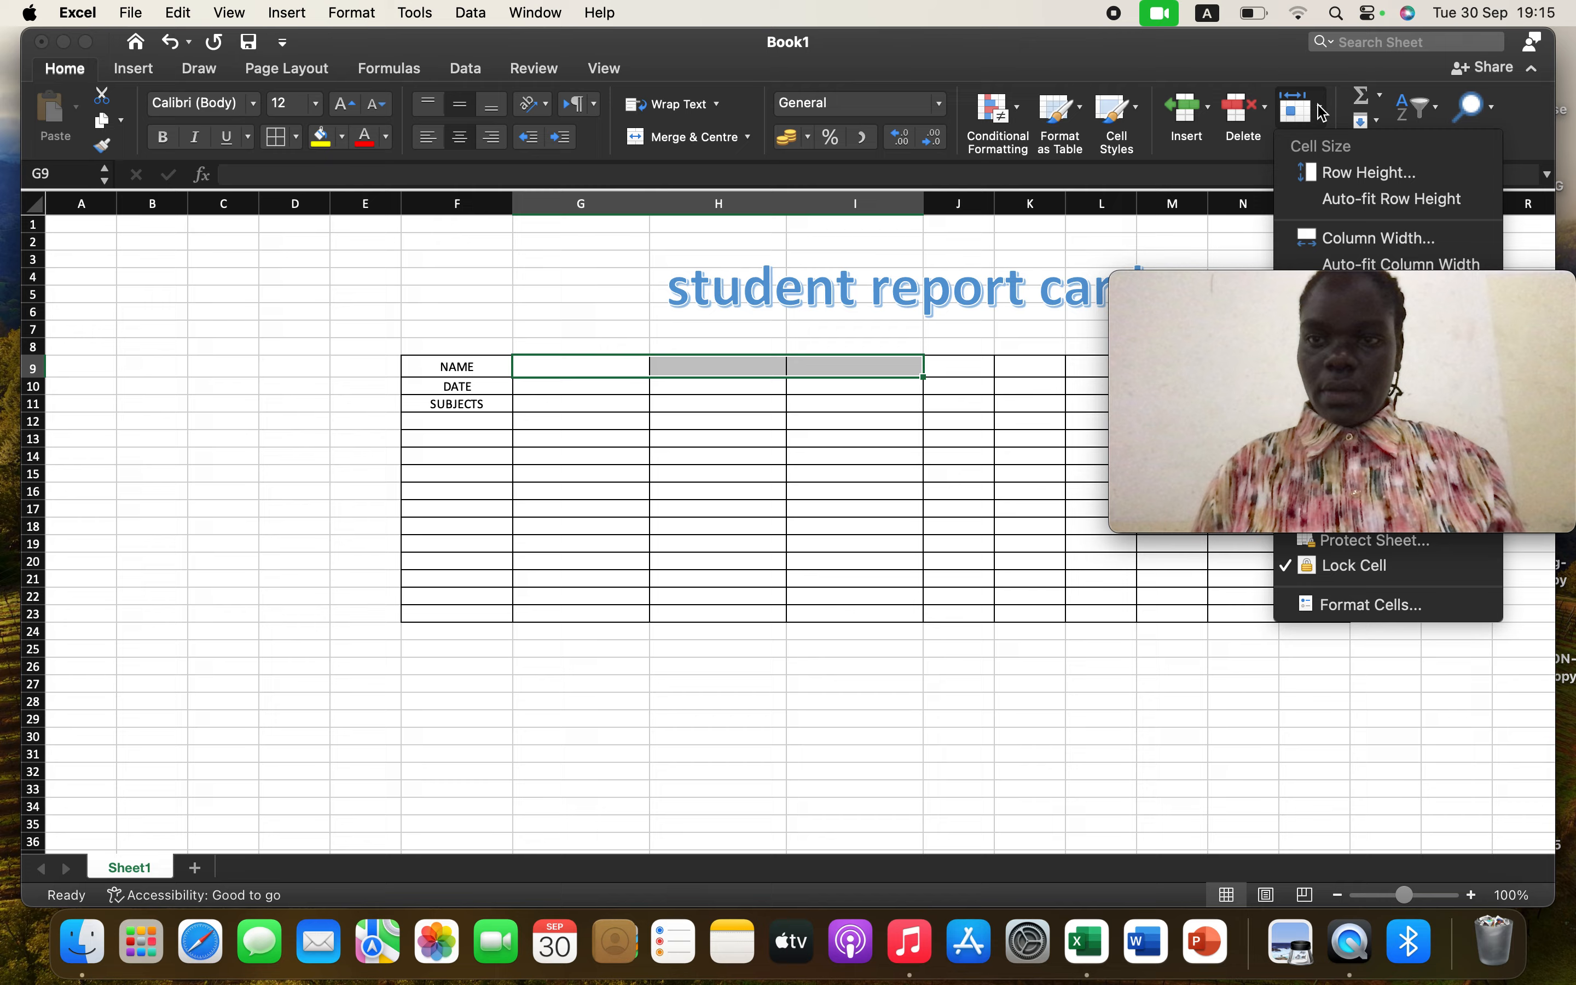
{"action": "left_click", "coordinate": [1369, 239]}
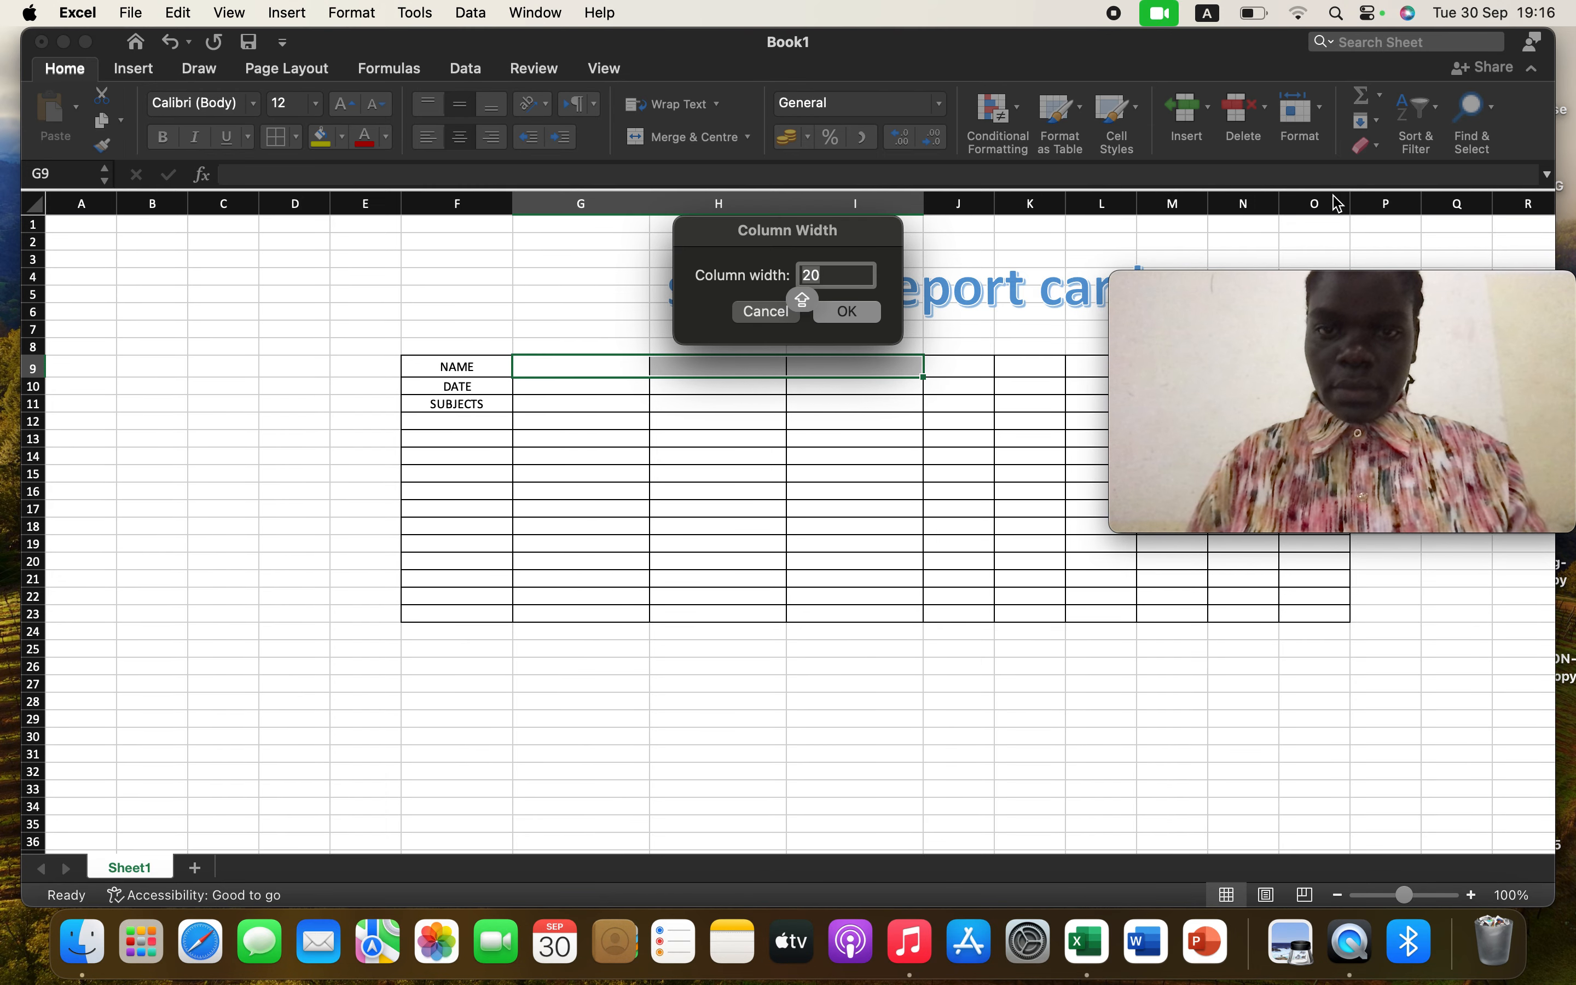
{"action": "type", "text": "16"}
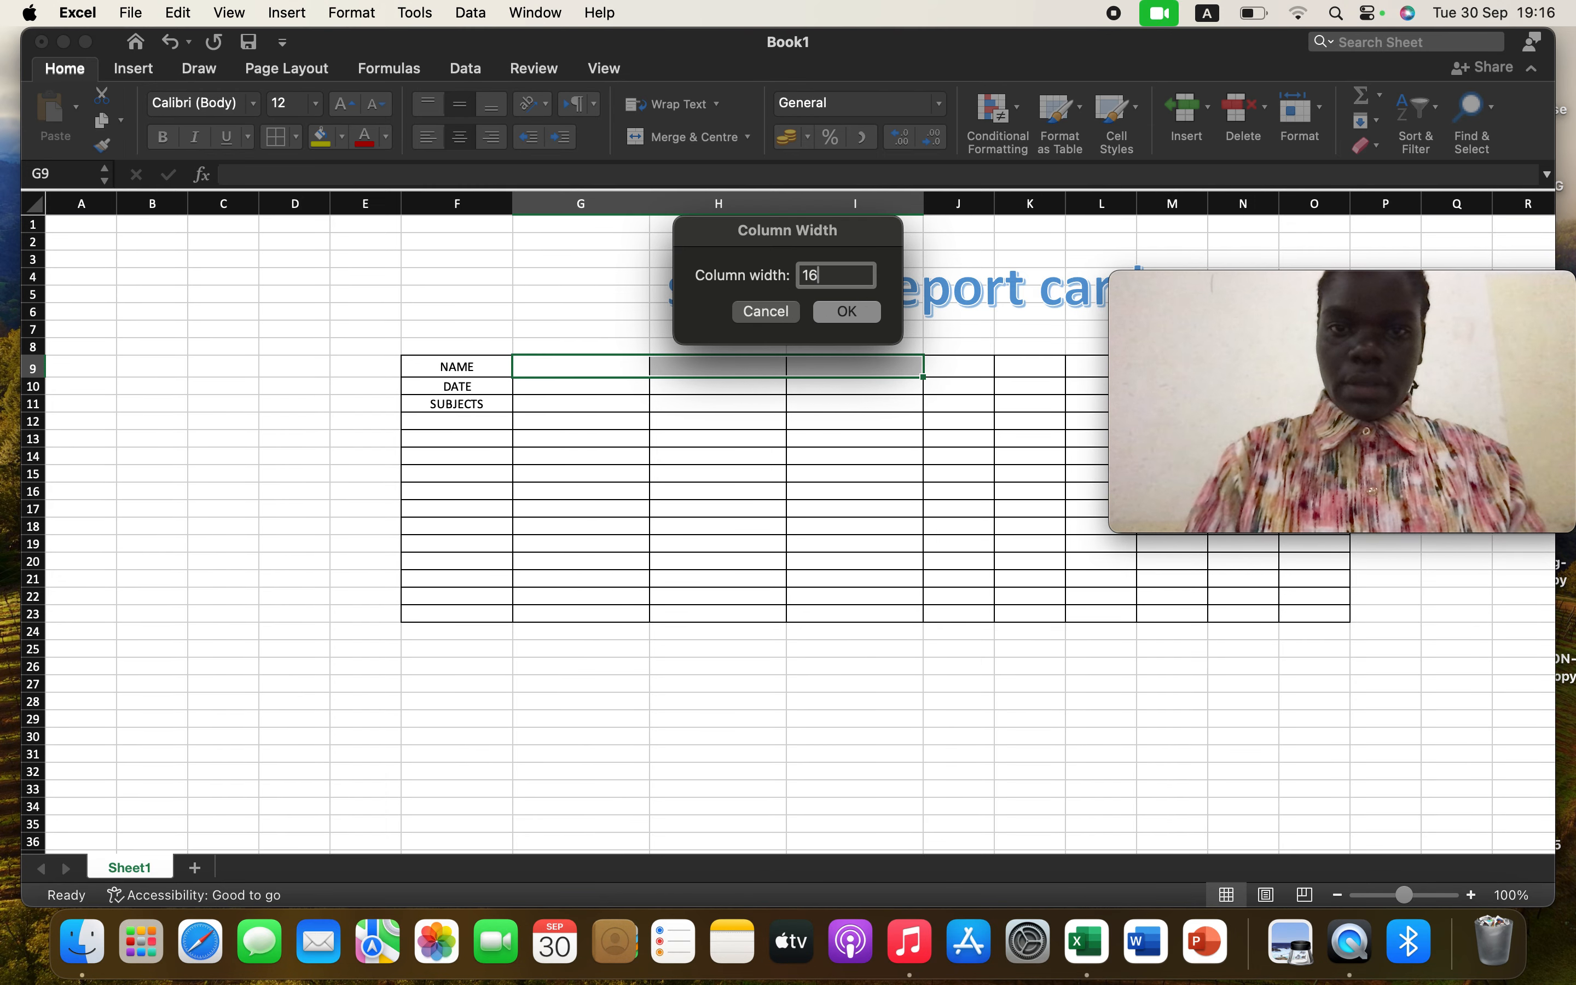
{"action": "left_click", "coordinate": [848, 311]}
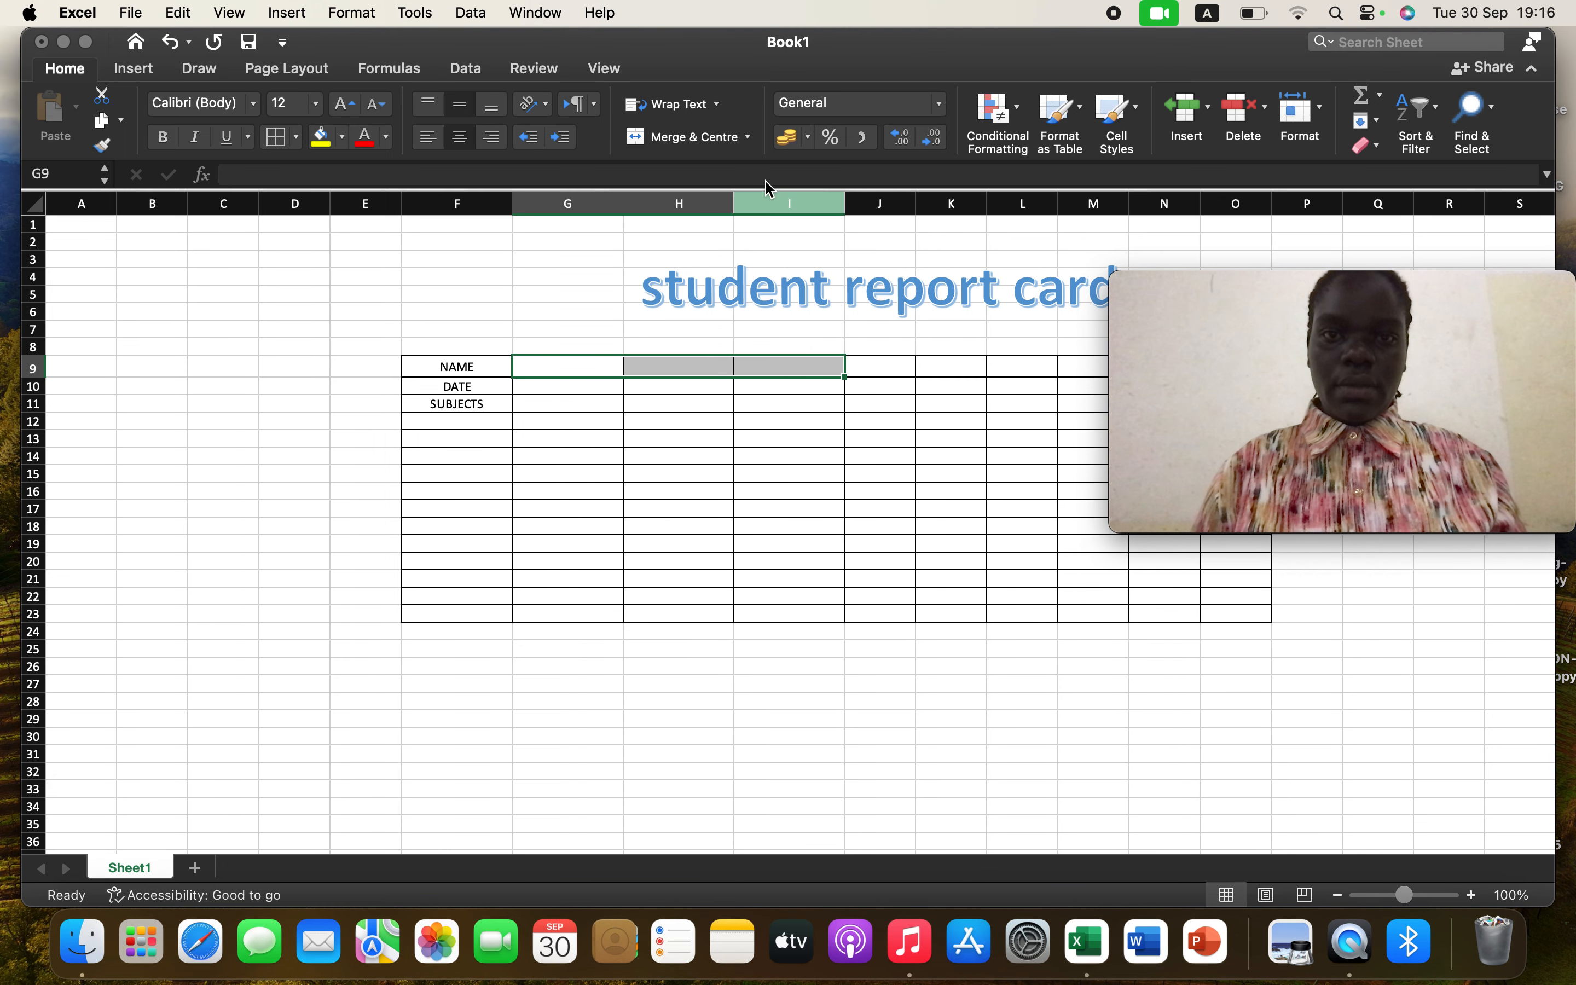
Merge and centre cells G9:I9 beside the NAME label
{"action": "left_click", "coordinate": [730, 138]}
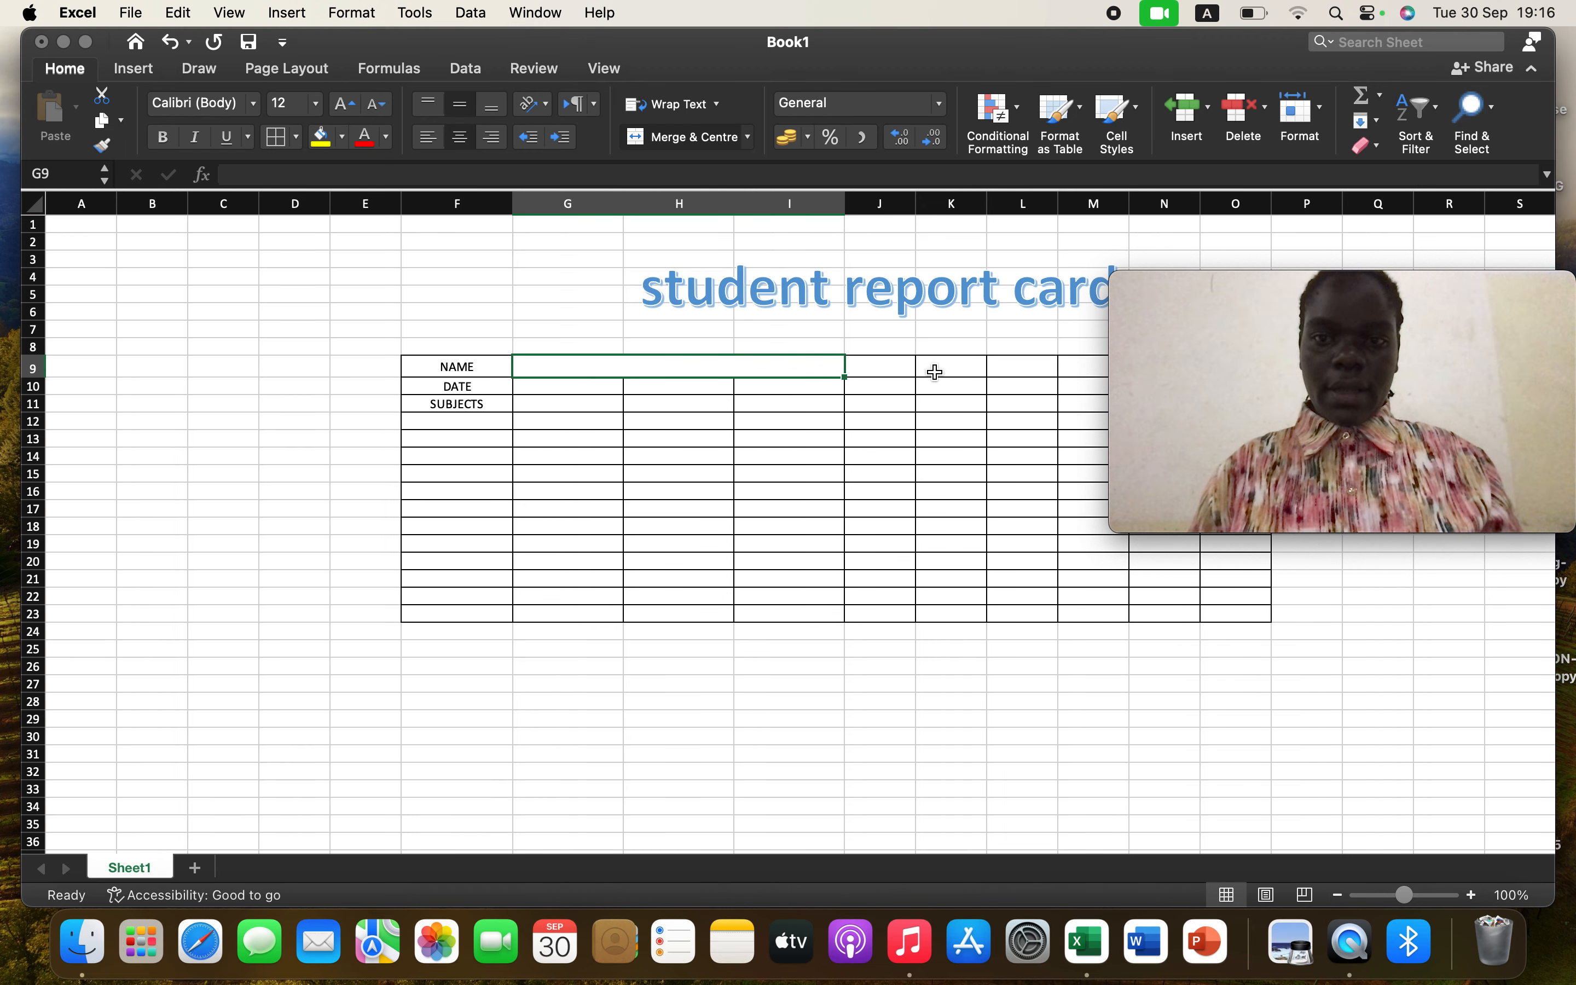
{"action": "left_click", "coordinate": [1190, 339]}
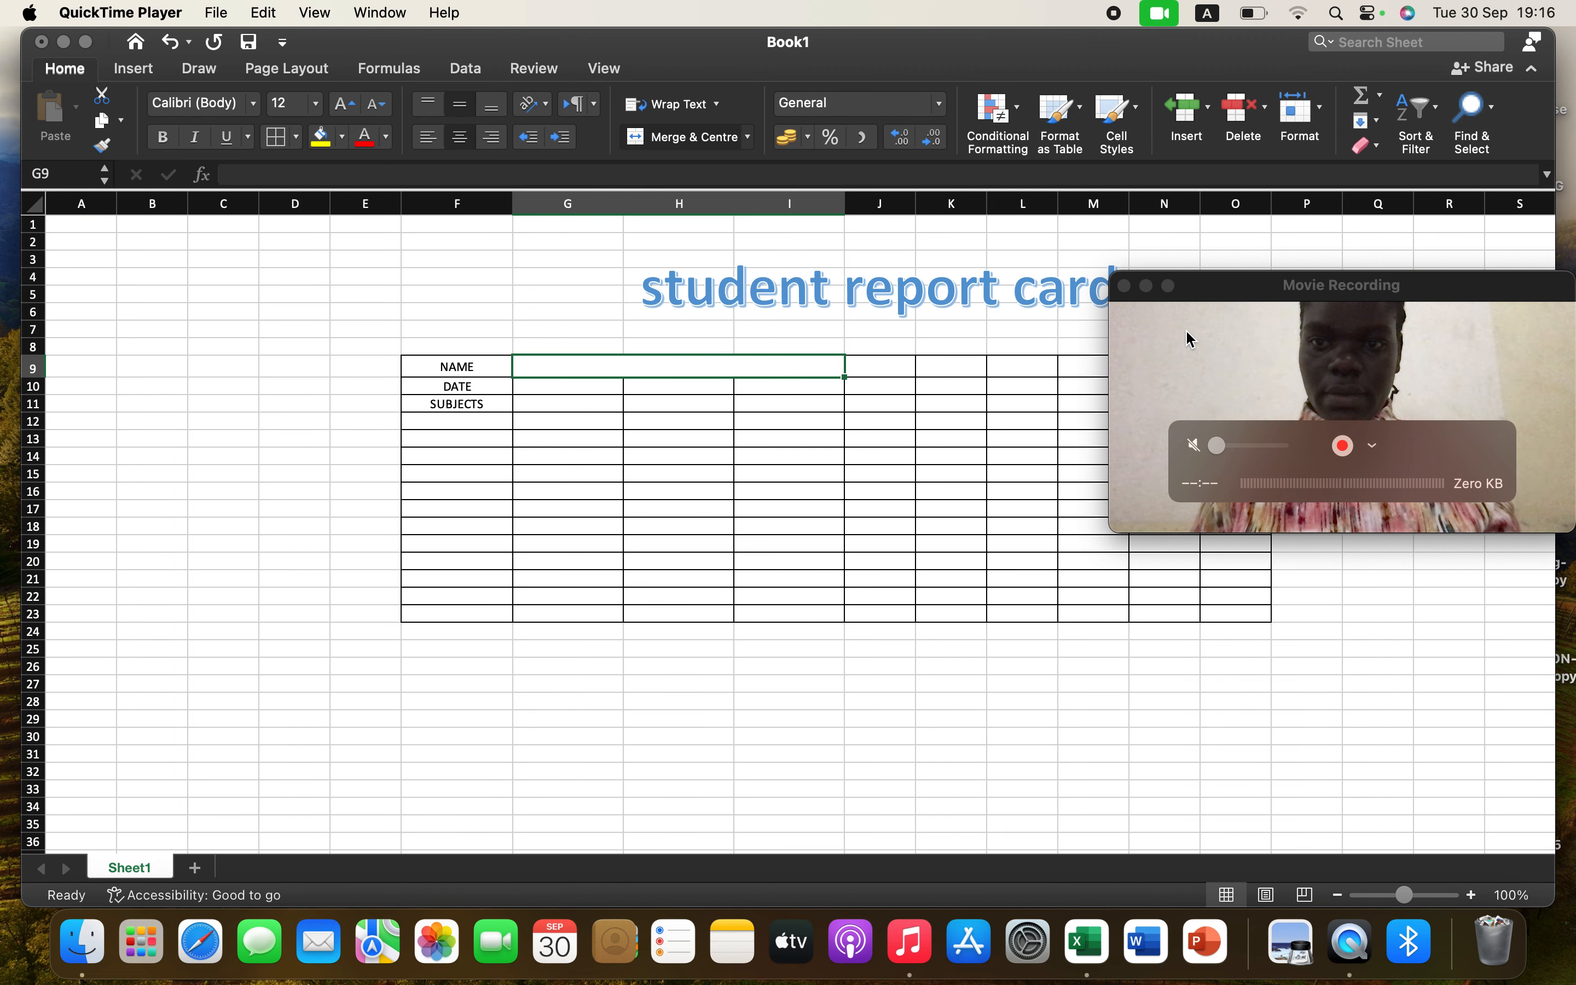
{"action": "left_click_drag", "start_coordinate": [1190, 338], "coordinate": [1209, 643]}
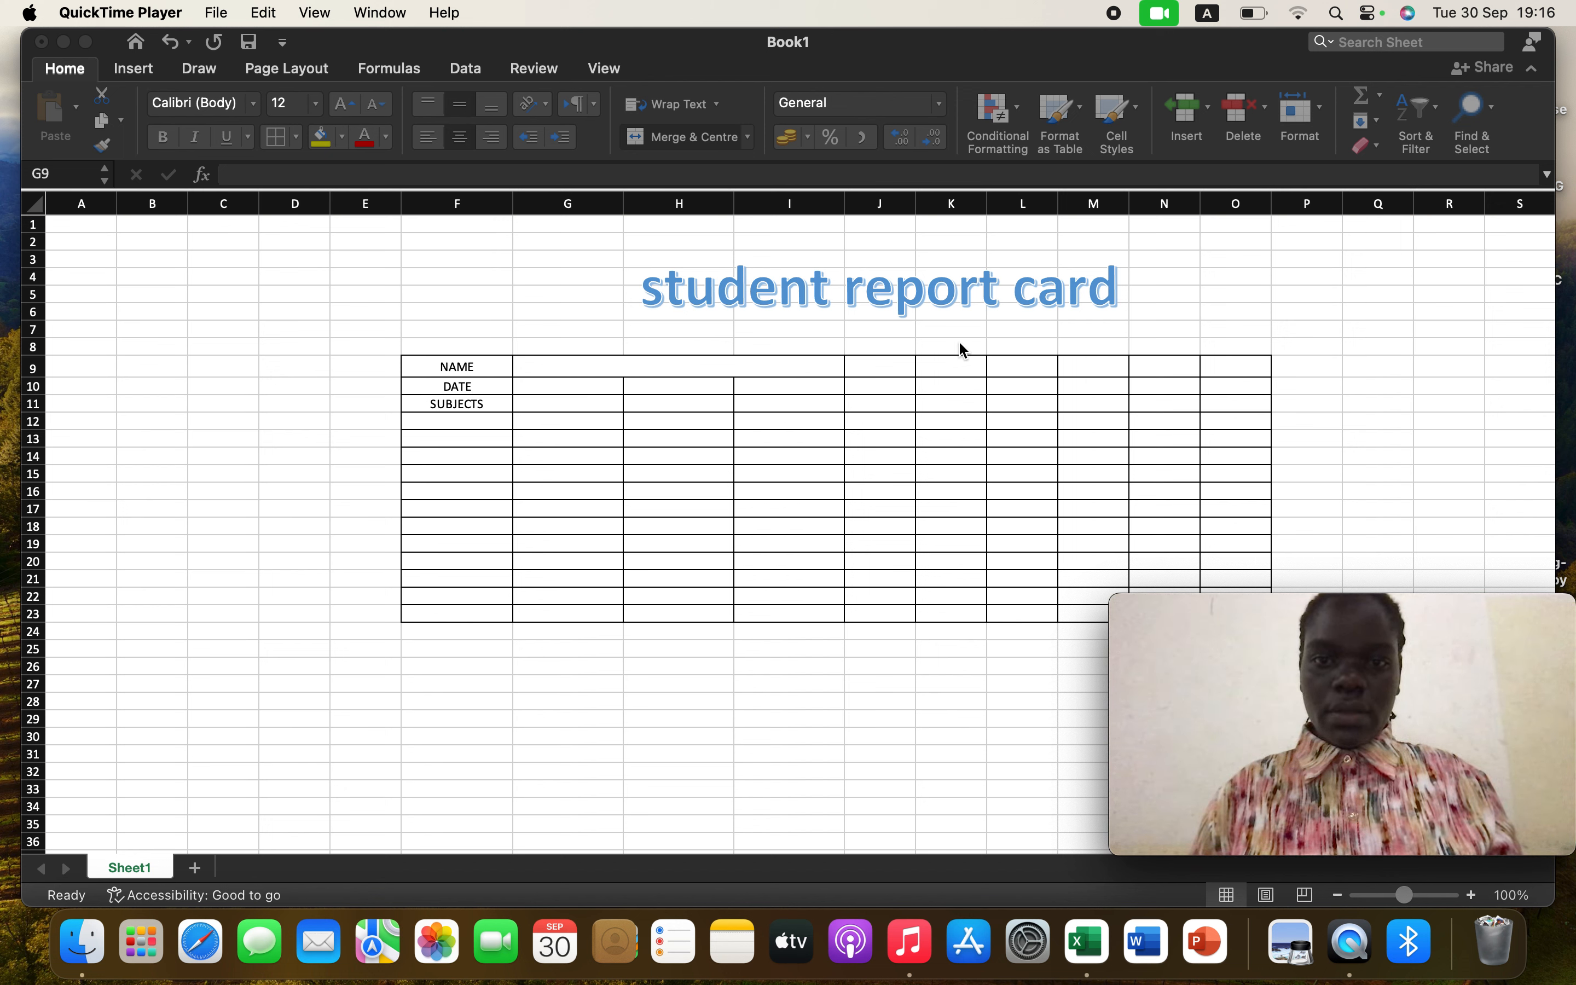
{"action": "left_click", "coordinate": [970, 360]}
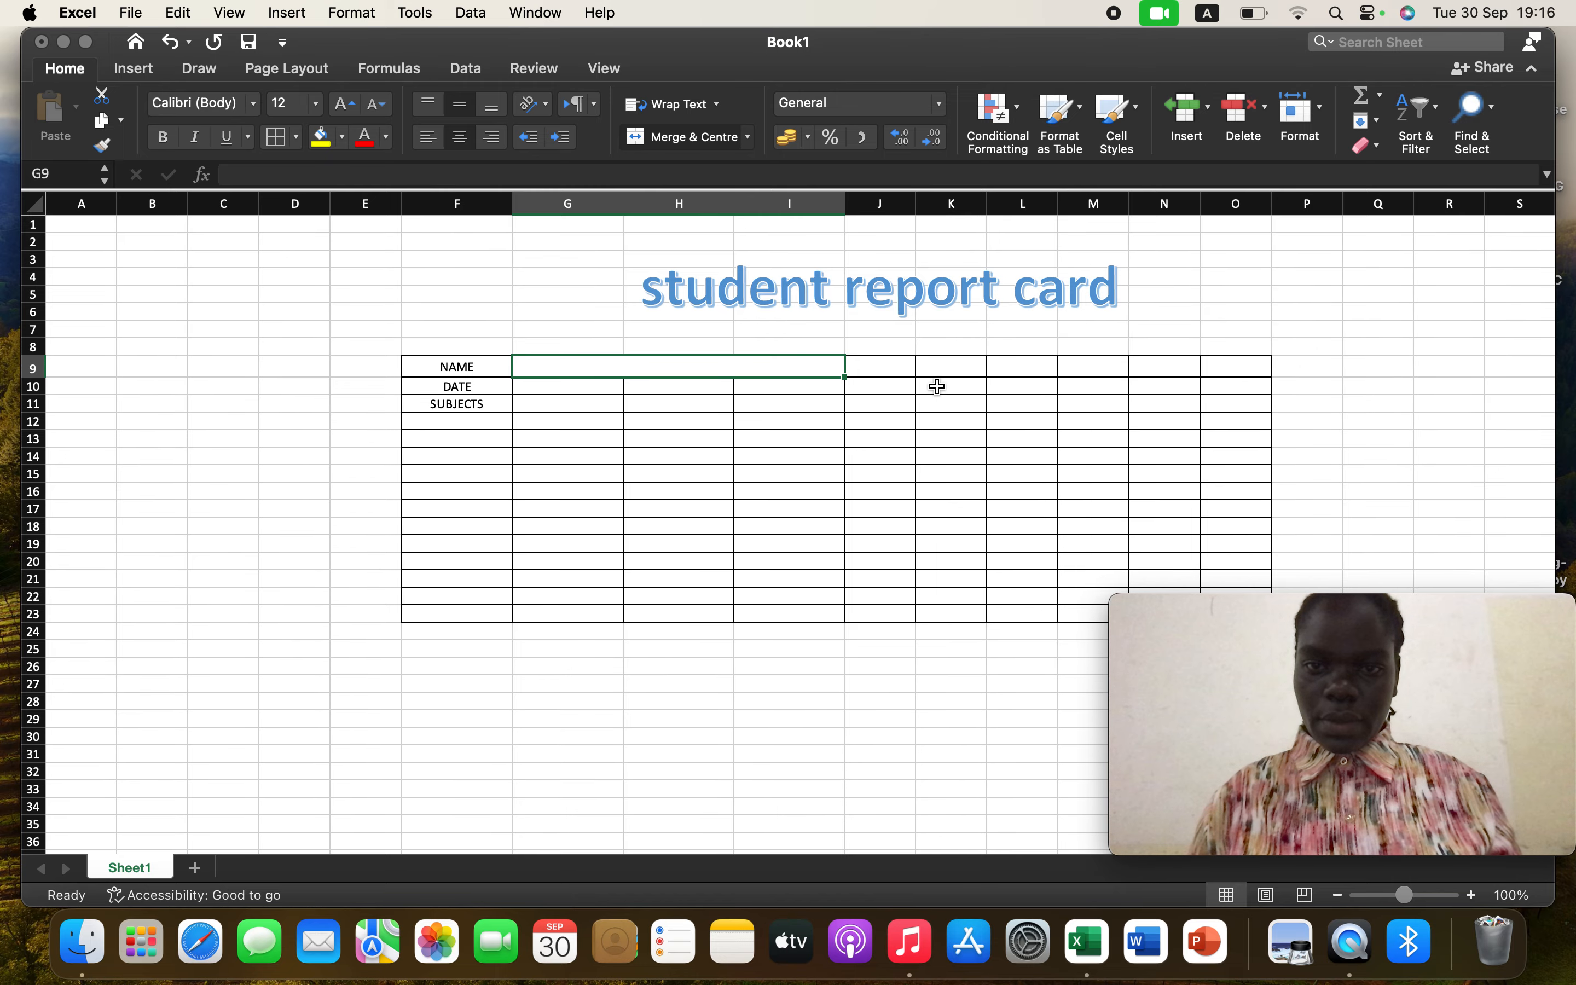
Select J9:L9 and set their row height to 20
{"action": "left_click", "coordinate": [878, 366]}
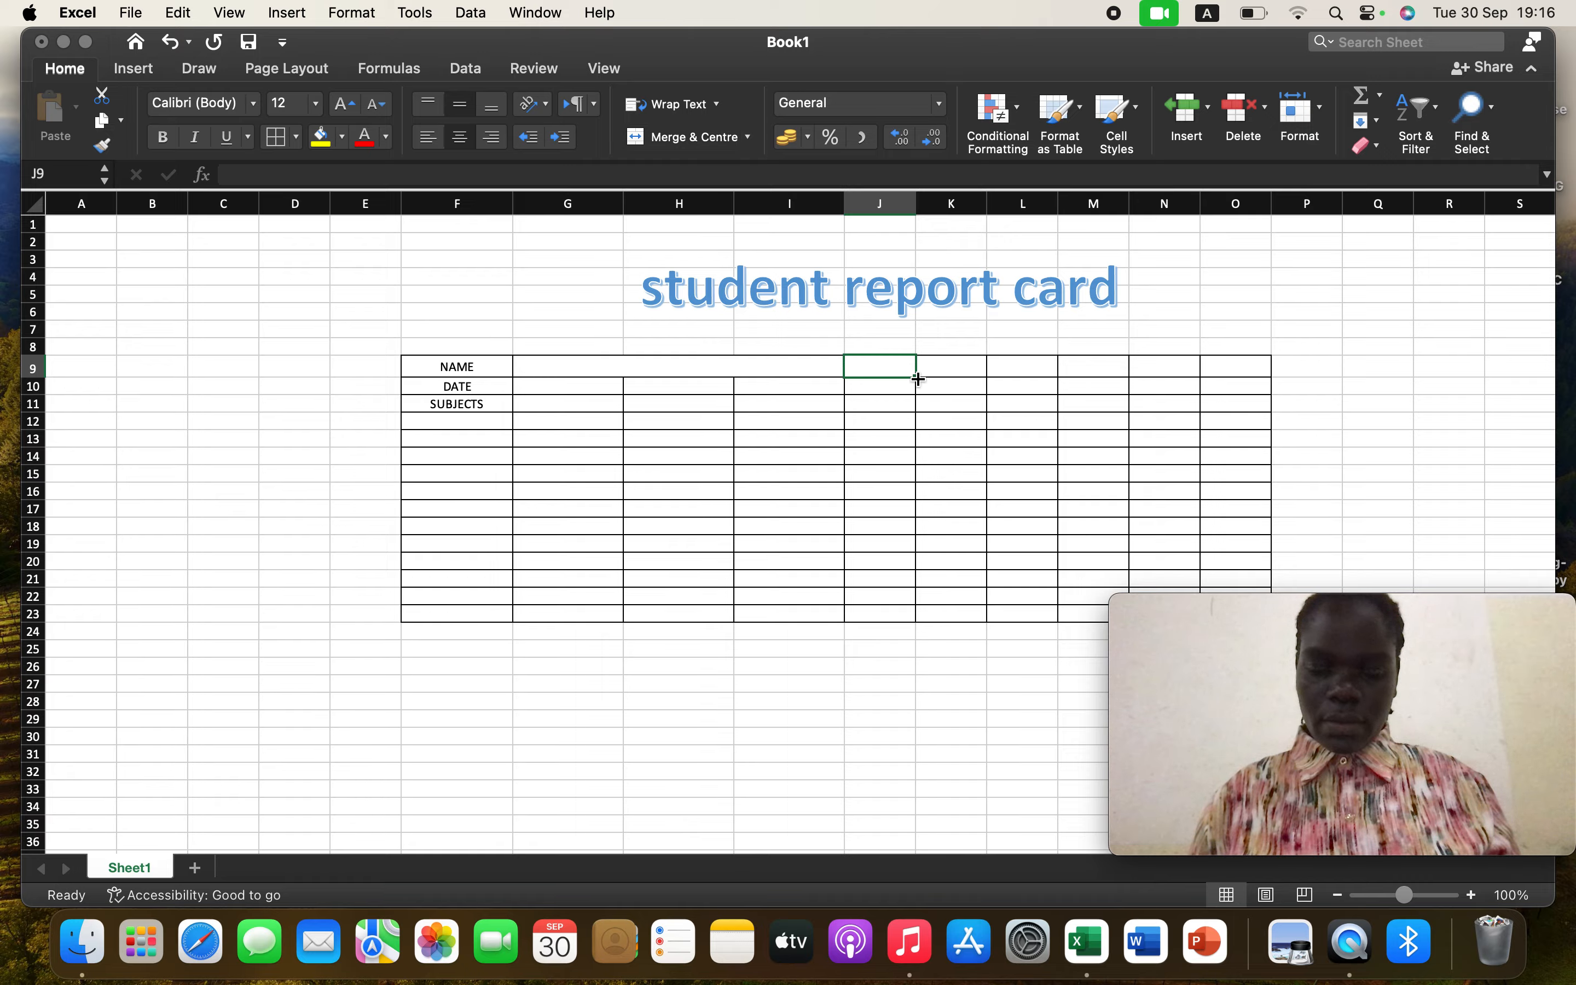
{"action": "left_click_drag", "start_coordinate": [917, 378], "coordinate": [1055, 376]}
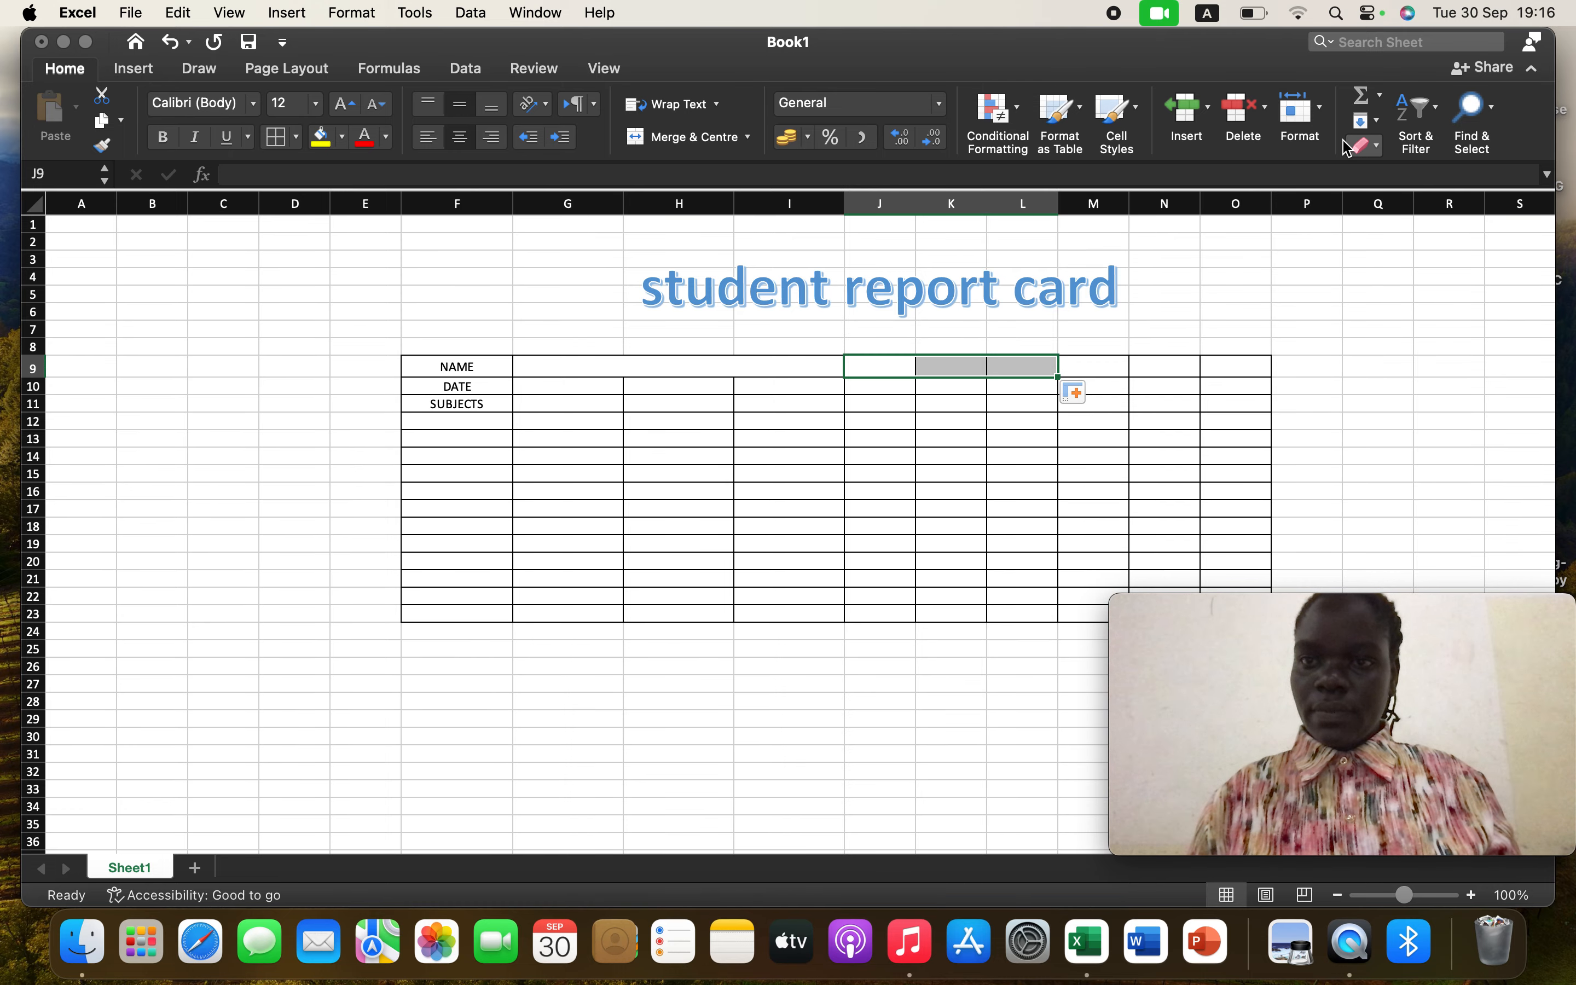
{"action": "left_click", "coordinate": [1325, 117]}
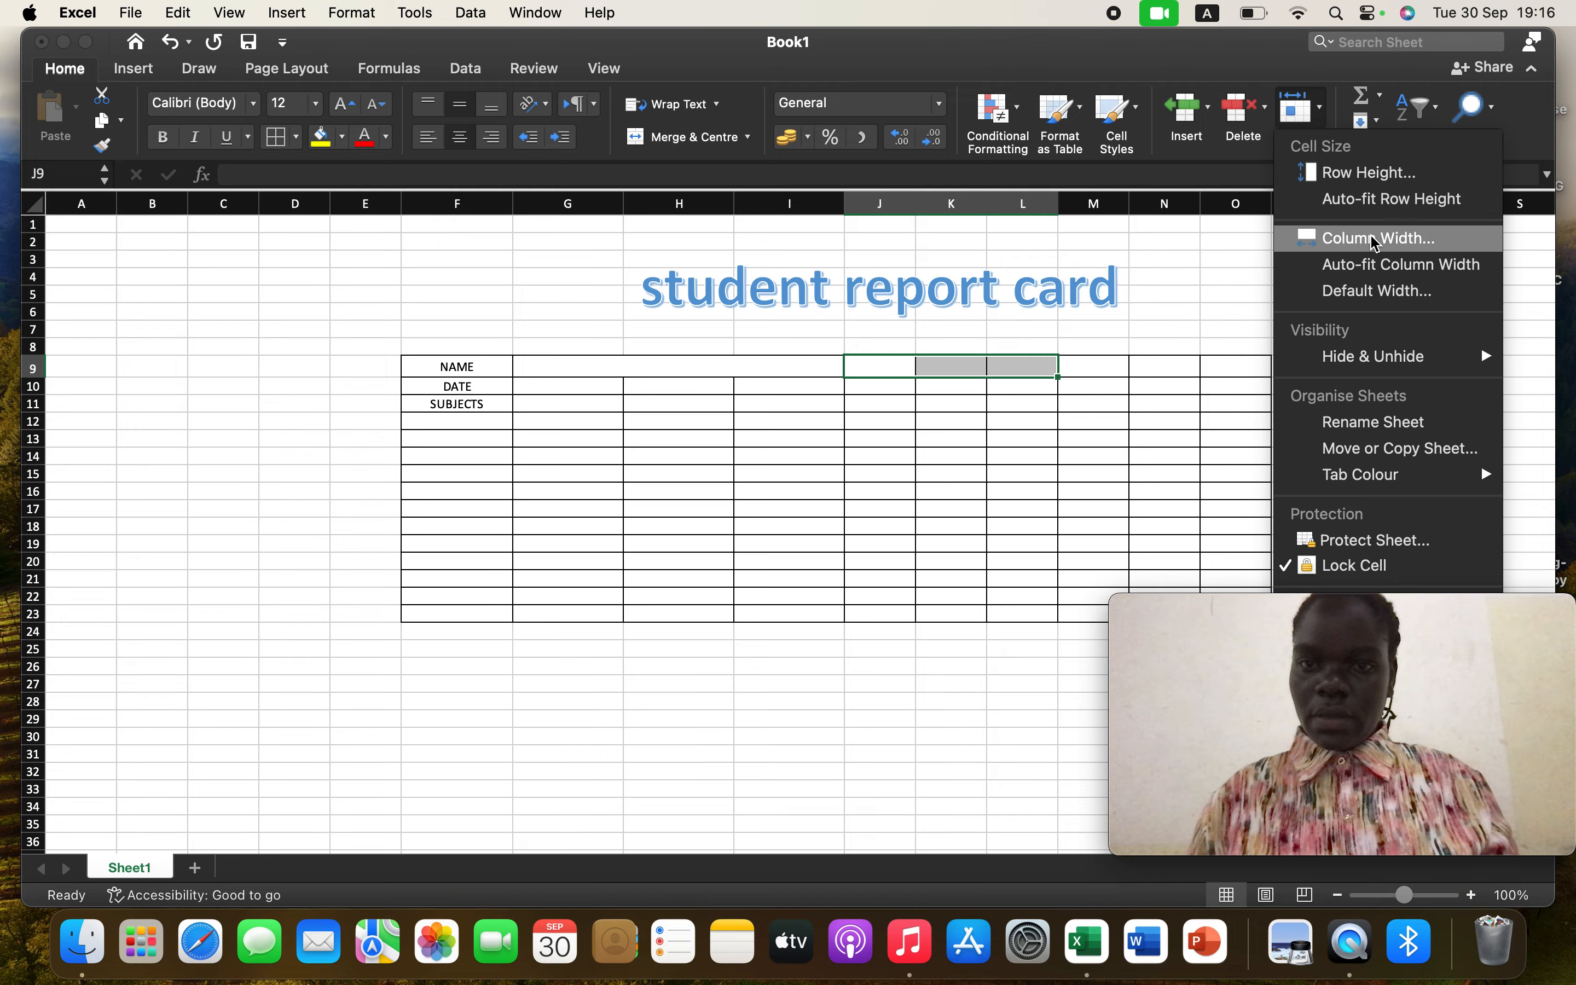
{"action": "left_click", "coordinate": [1356, 175]}
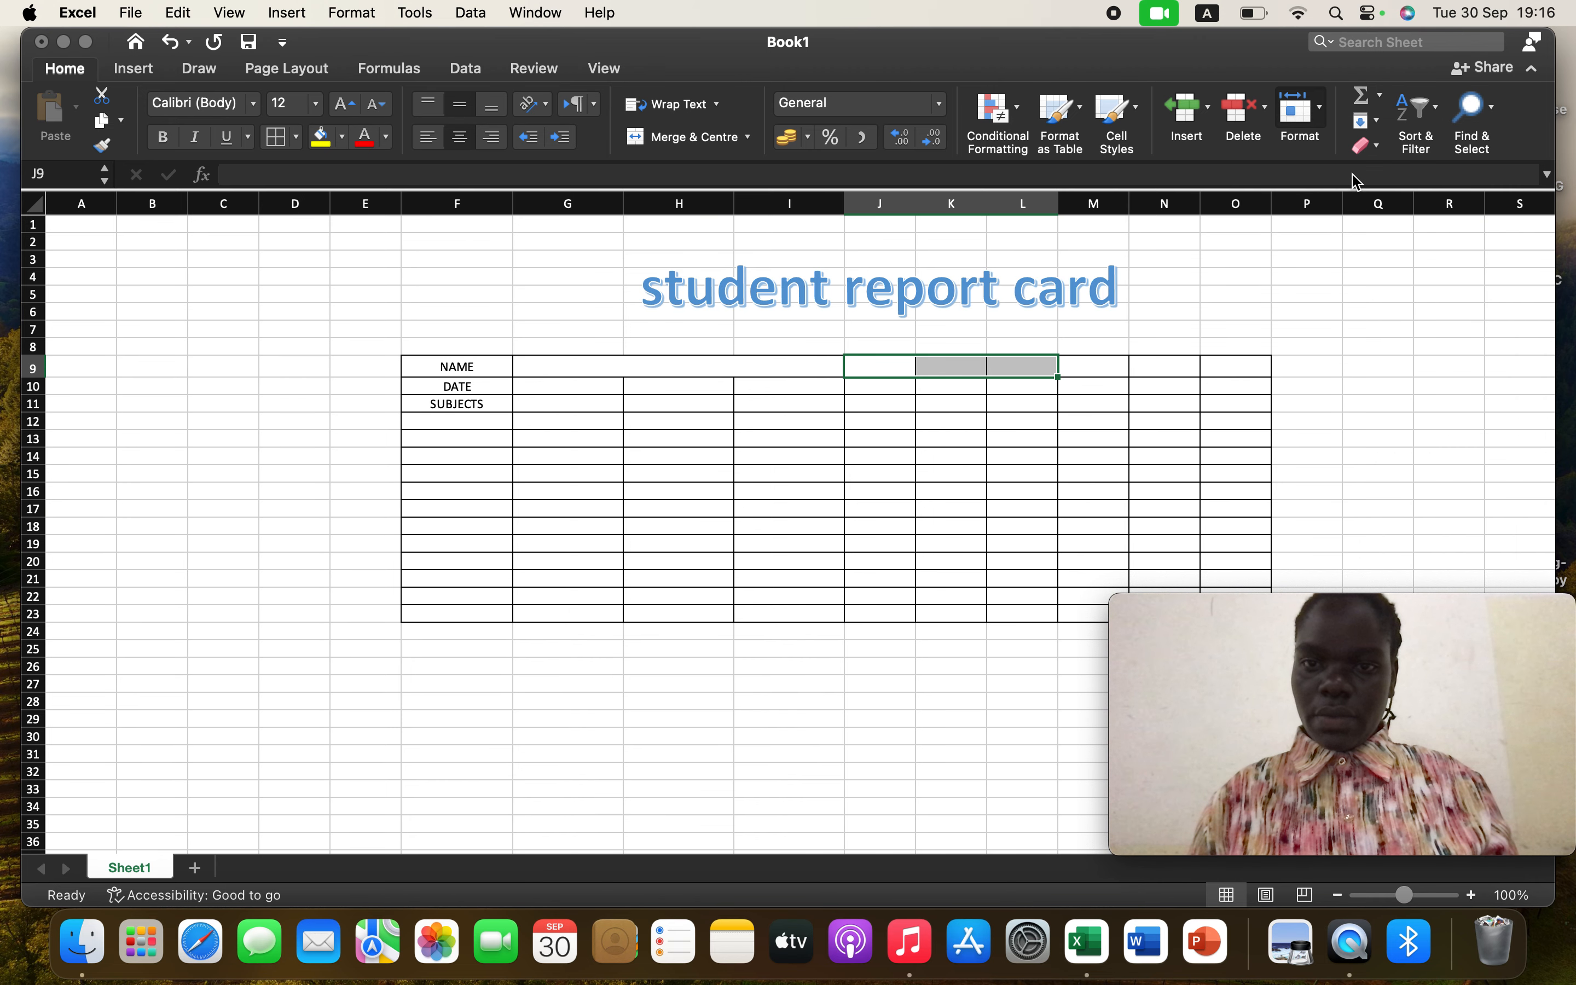
{"action": "type", "text": "20"}
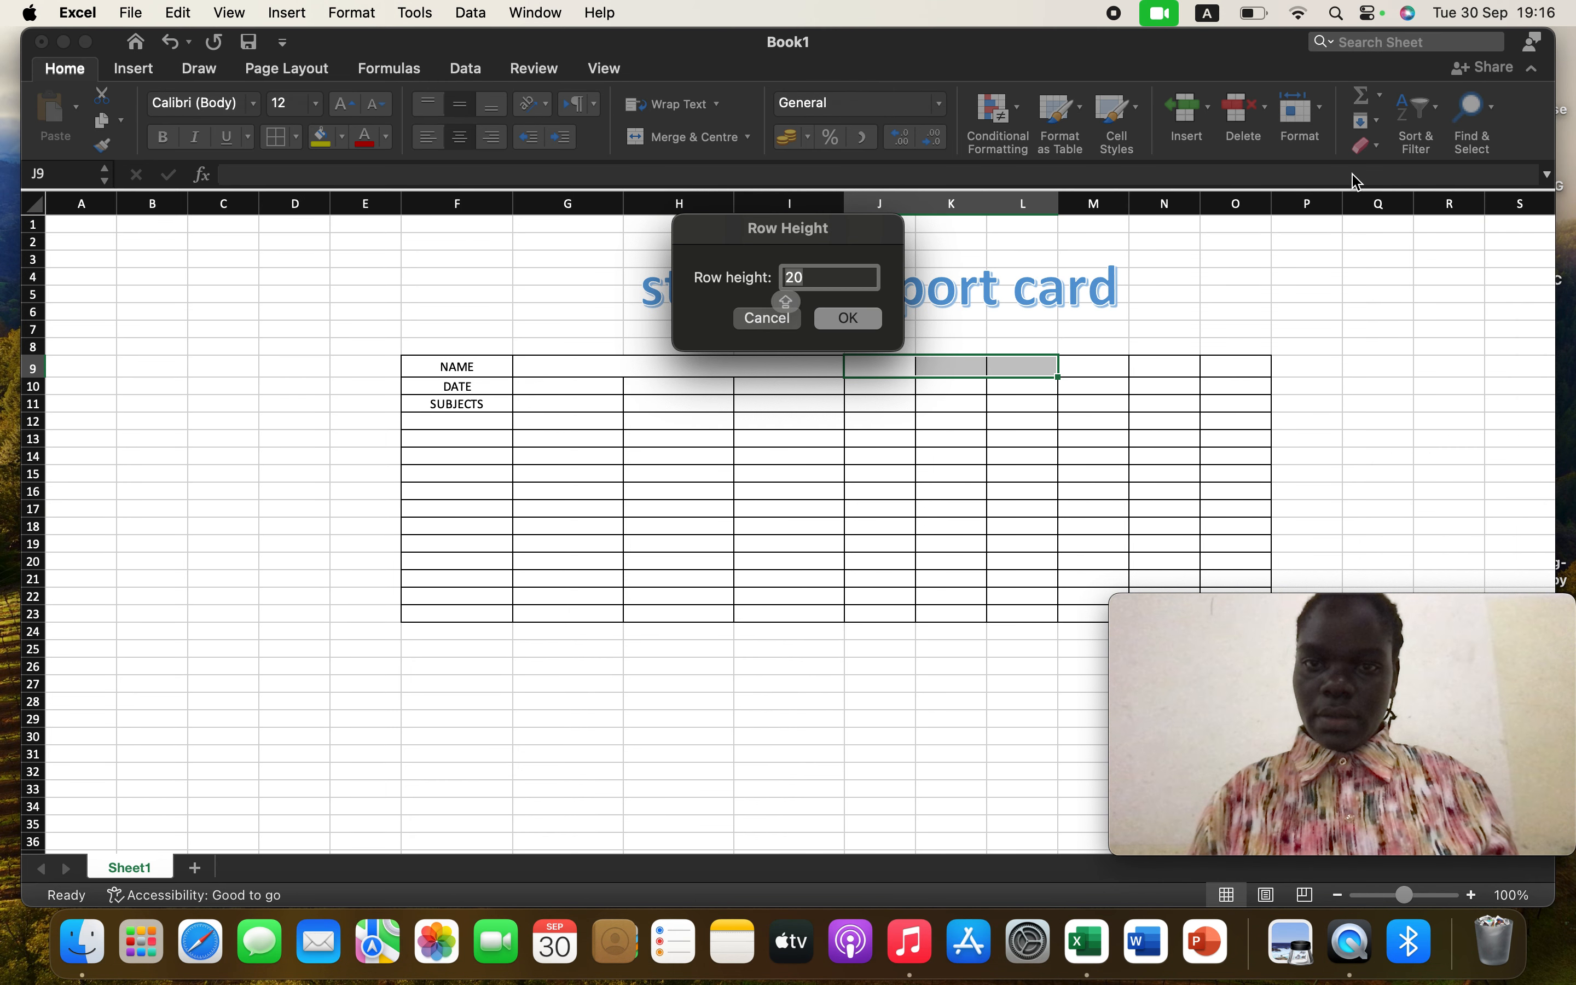
{"action": "left_click", "coordinate": [850, 318]}
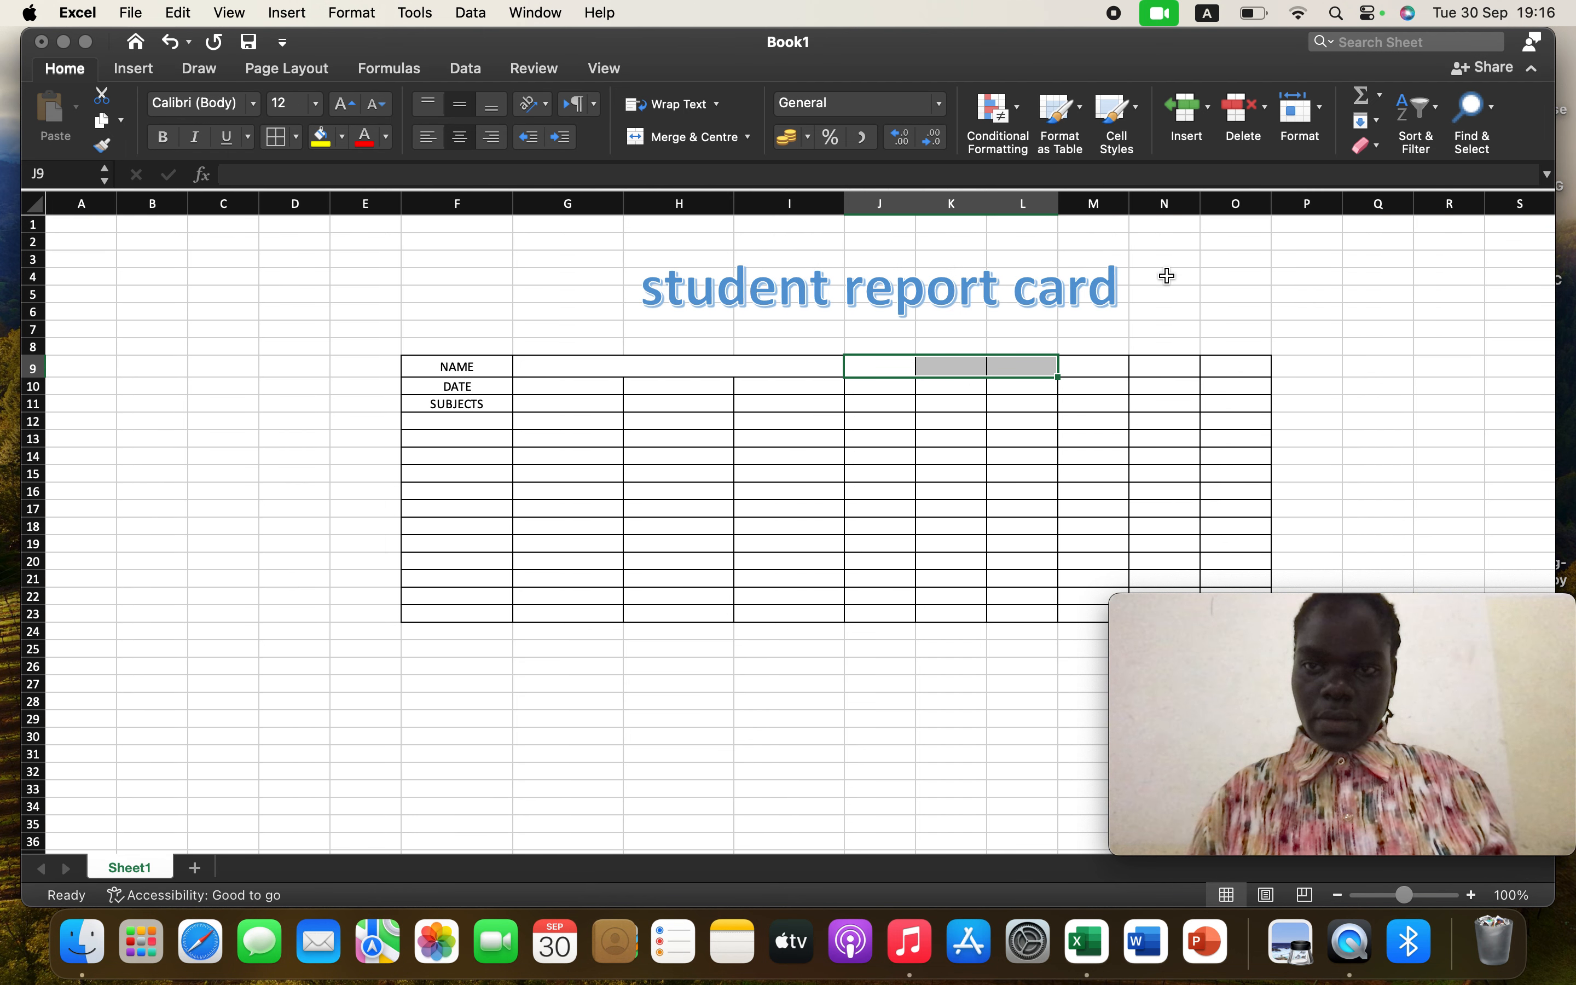
Set the width of columns J to L to 16 and merge and centre cells J9:L9
{"action": "left_click", "coordinate": [1325, 116]}
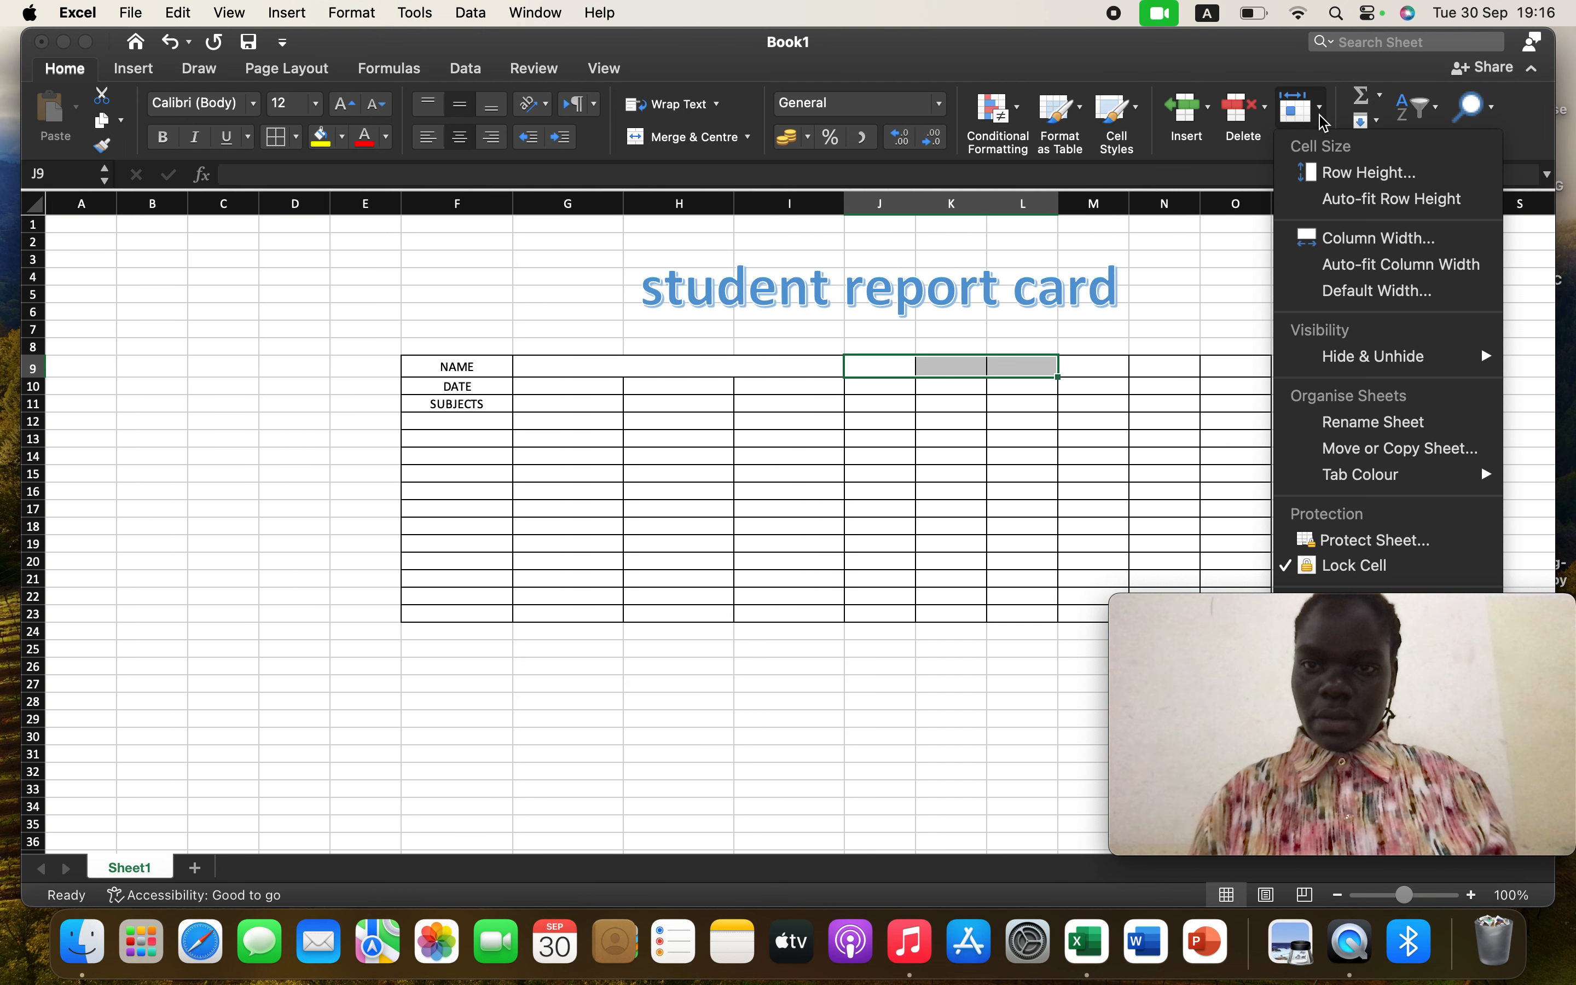
{"action": "left_click", "coordinate": [1352, 250]}
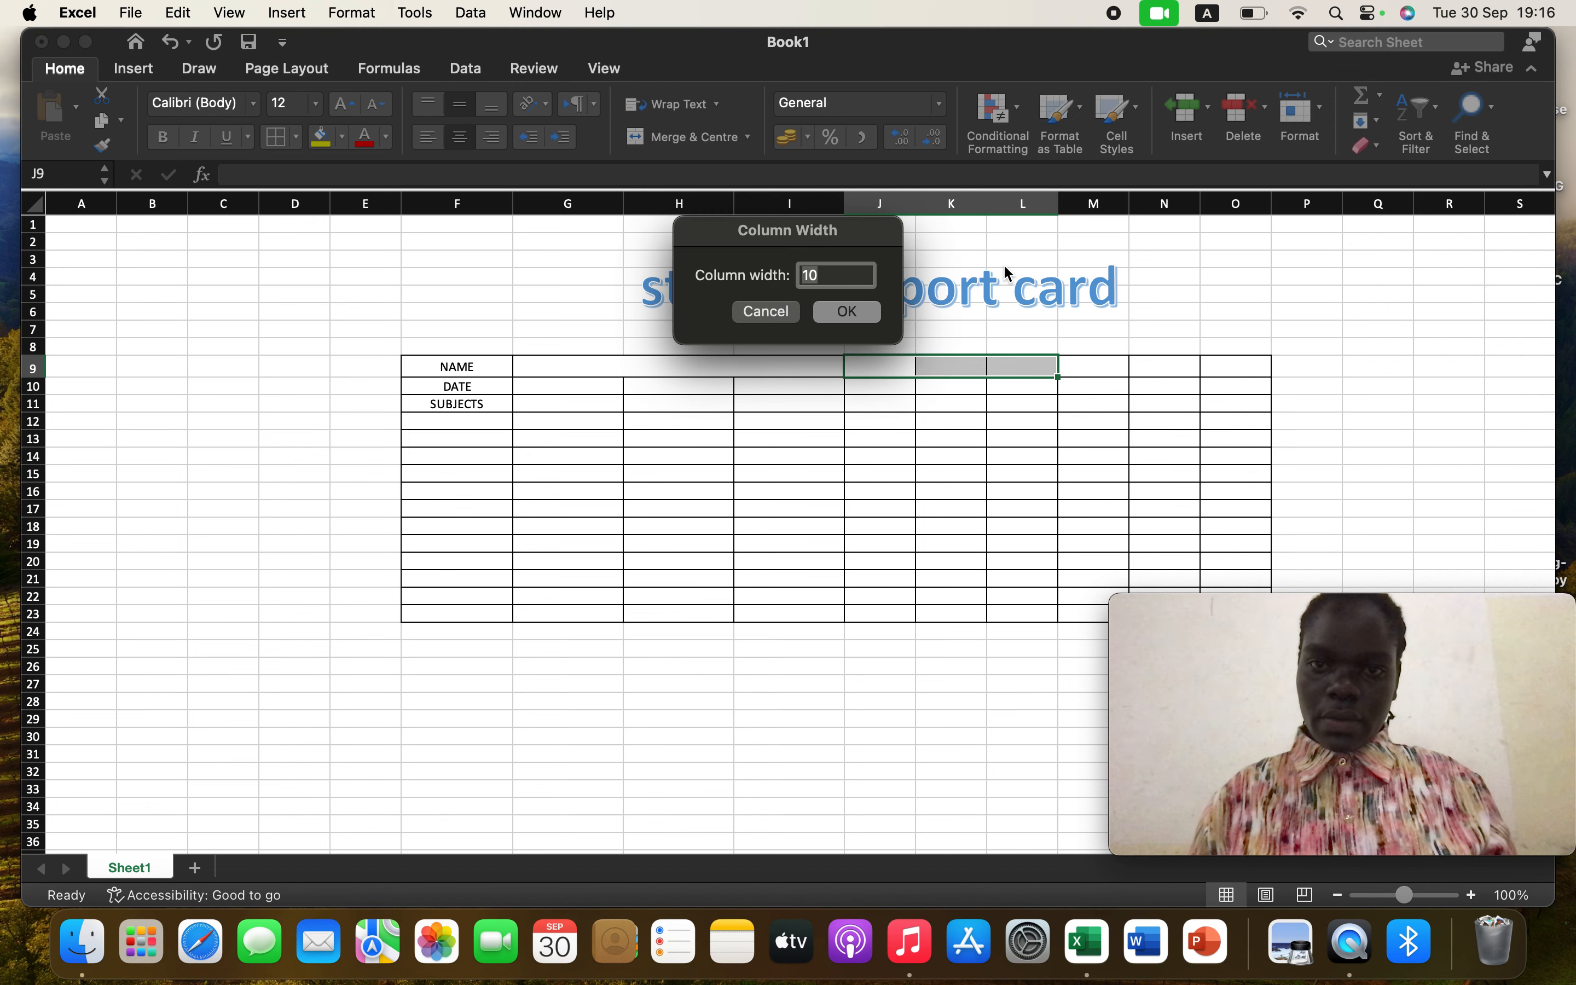
{"action": "double_click", "coordinate": [849, 276]}
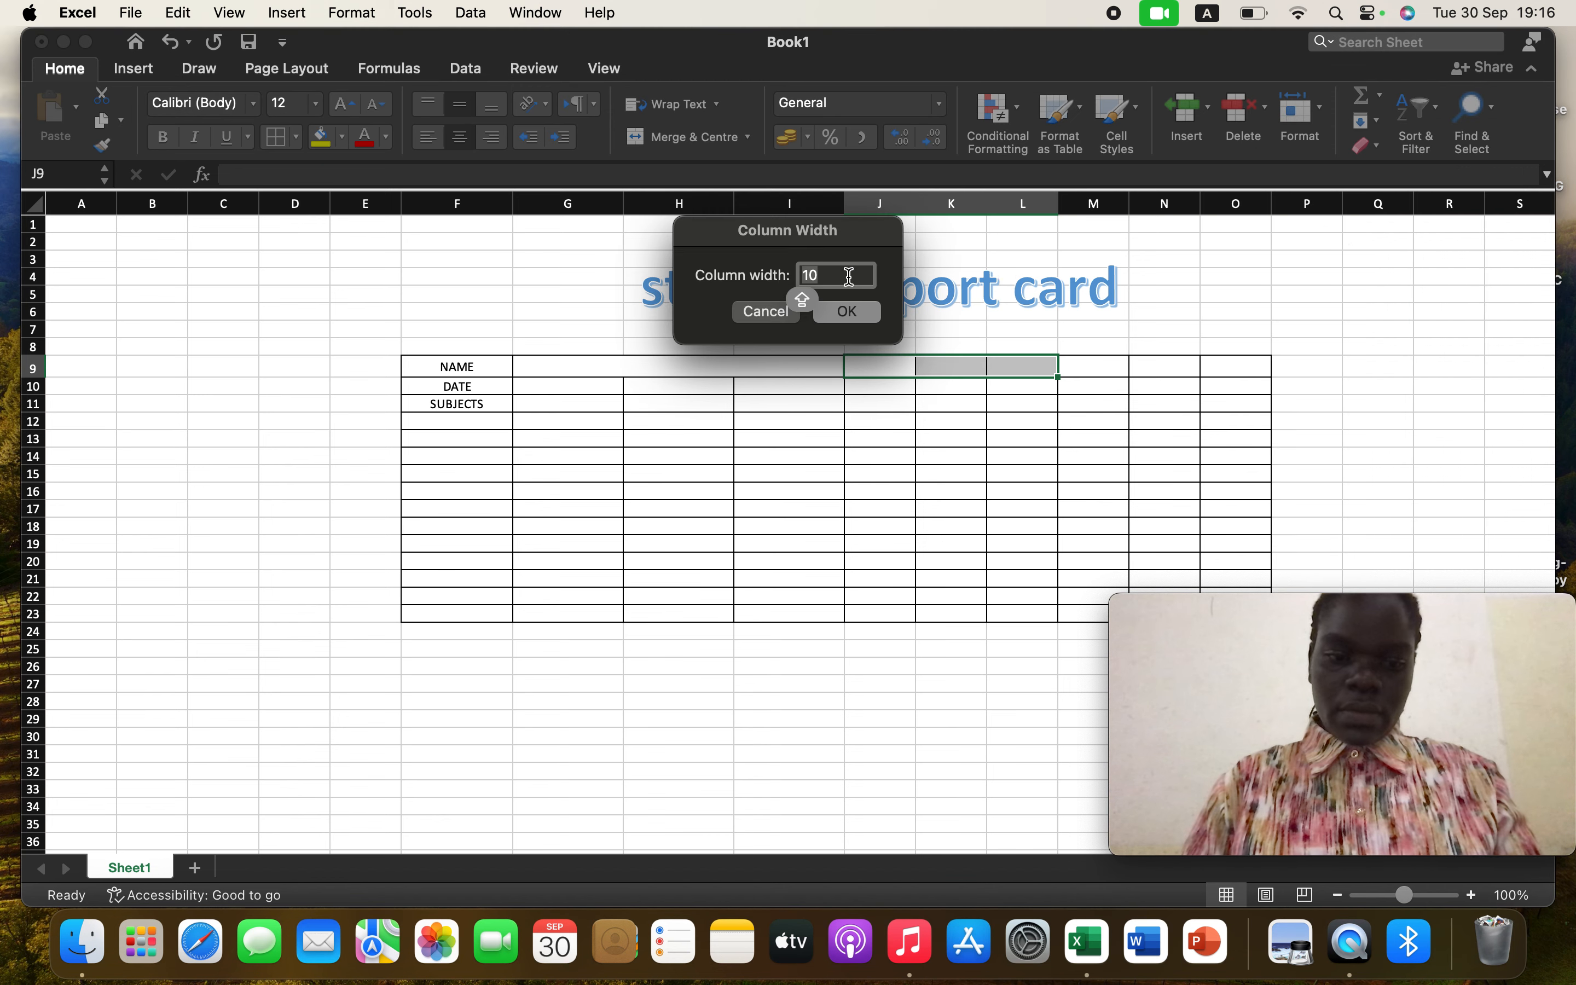
{"action": "type", "text": "1"}
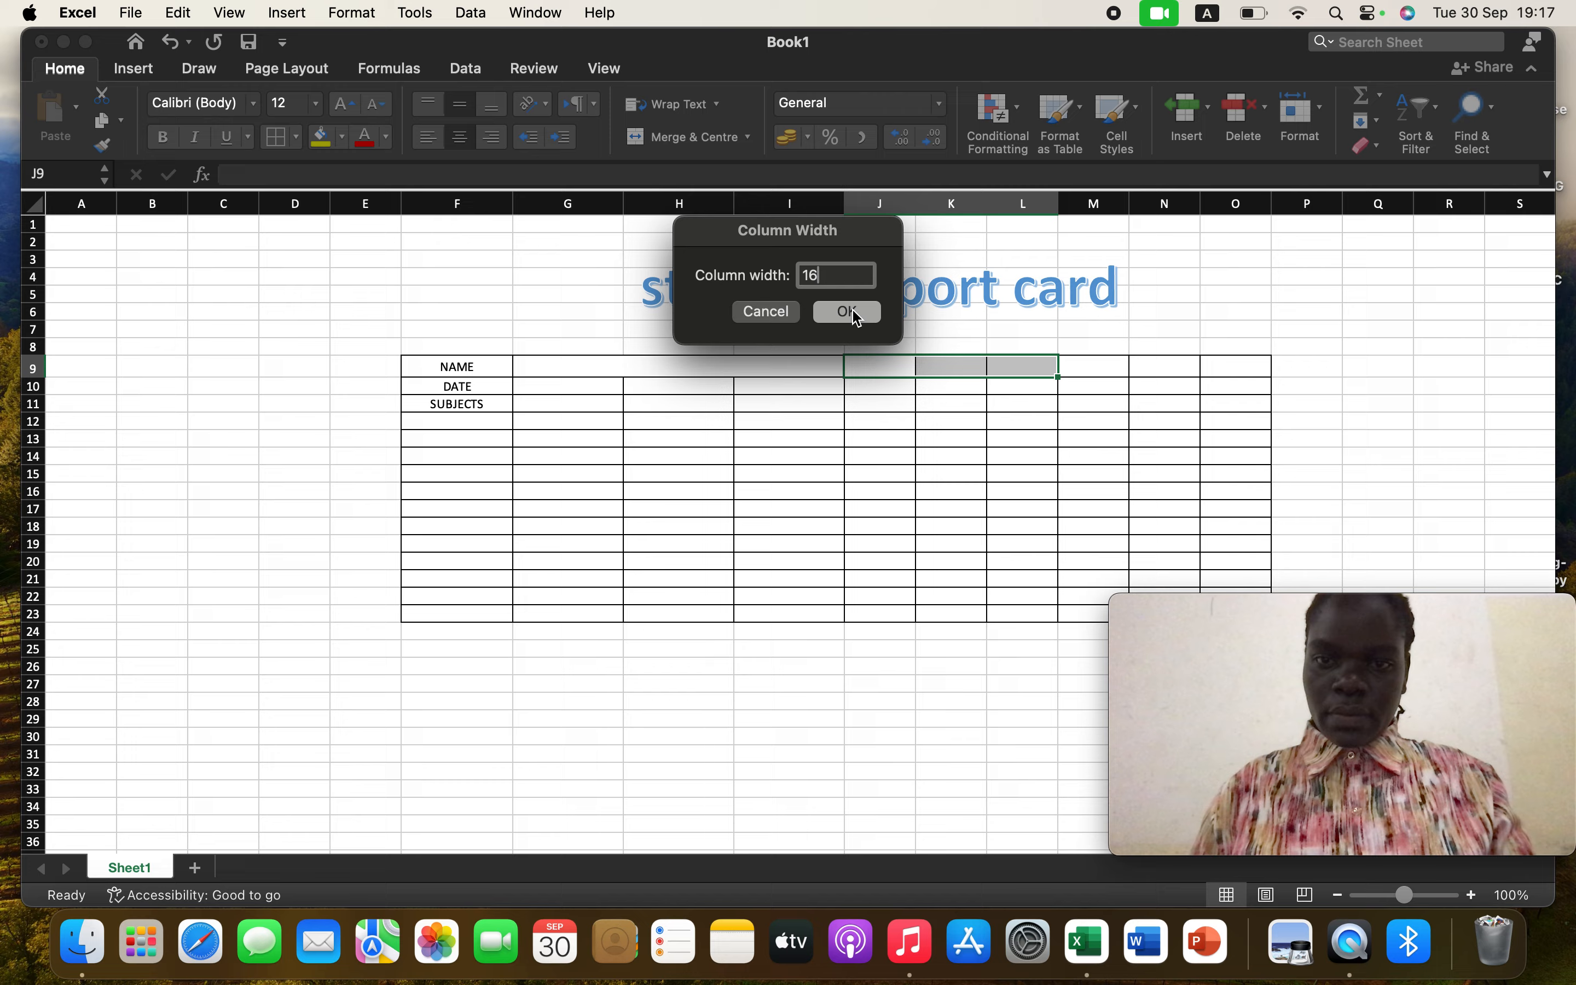
{"action": "left_click", "coordinate": [857, 317]}
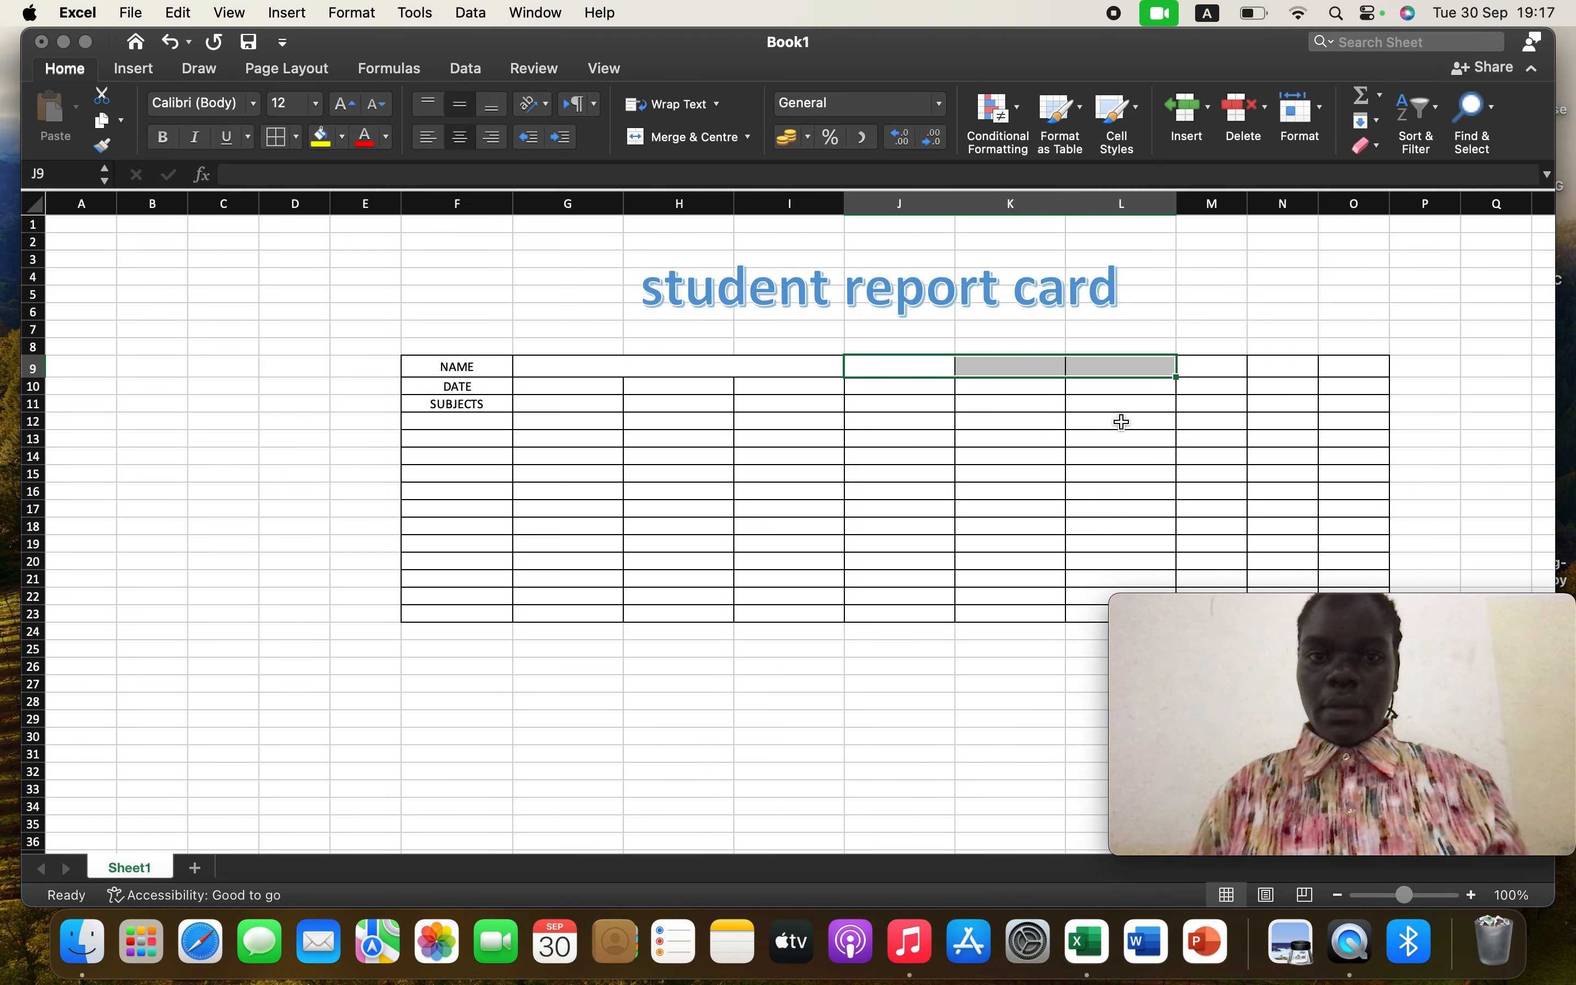
{"action": "left_click", "coordinate": [718, 140]}
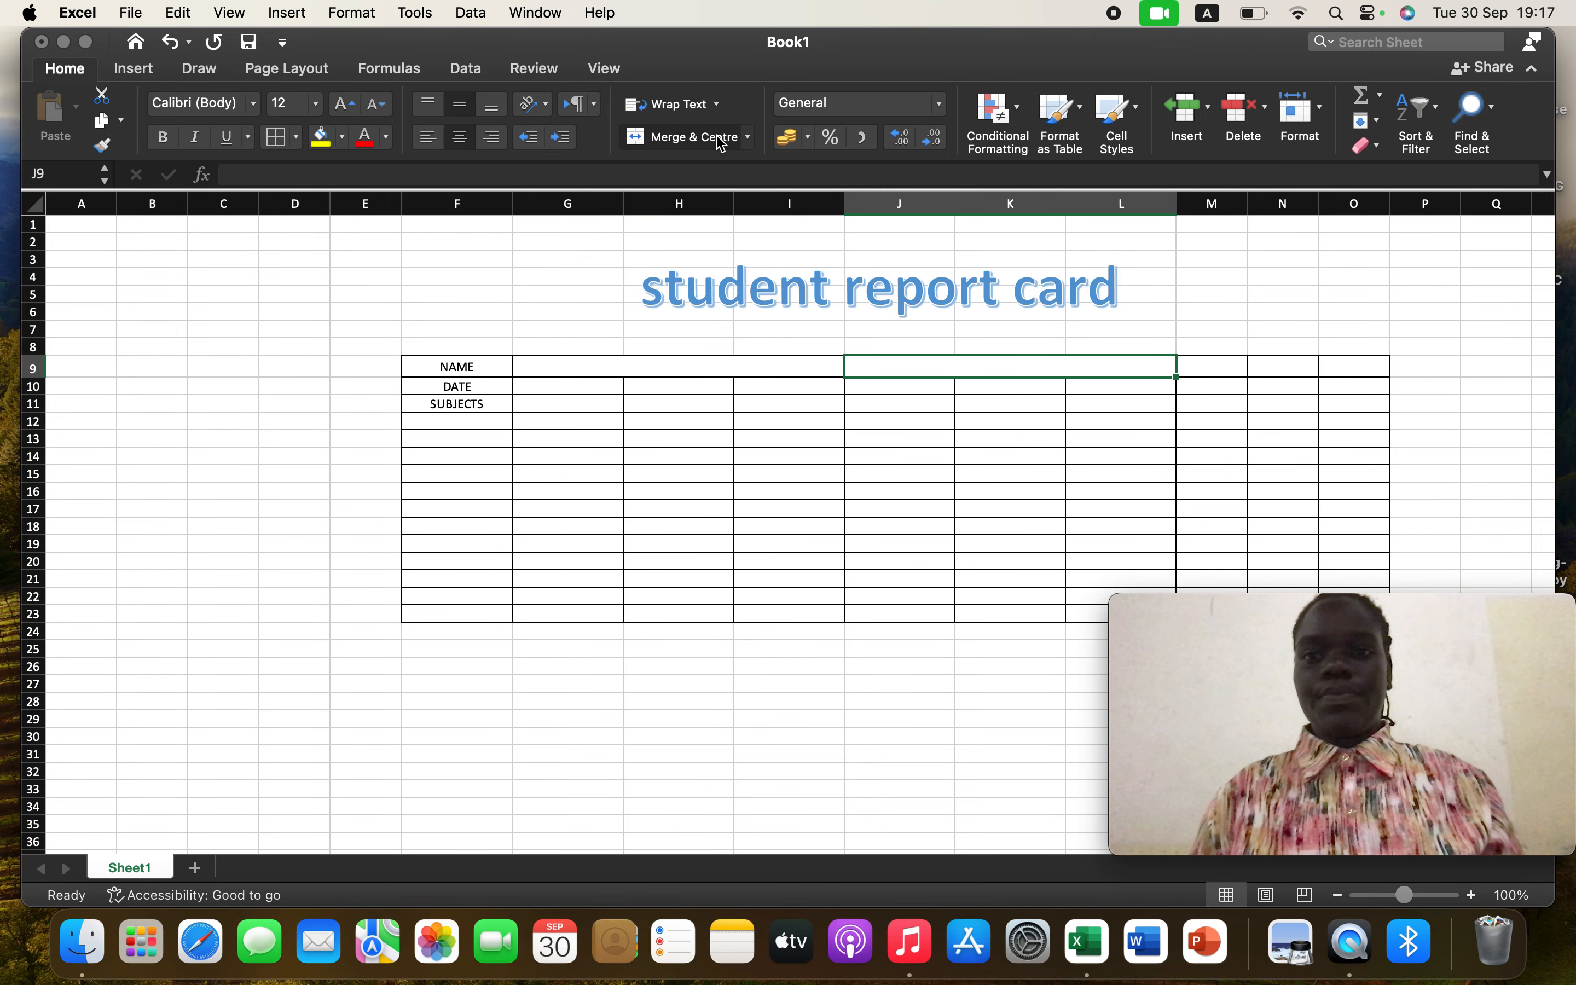
Set the width of columns M to O to 16 and merge and centre cells M9:O9
{"action": "left_click", "coordinate": [1243, 367]}
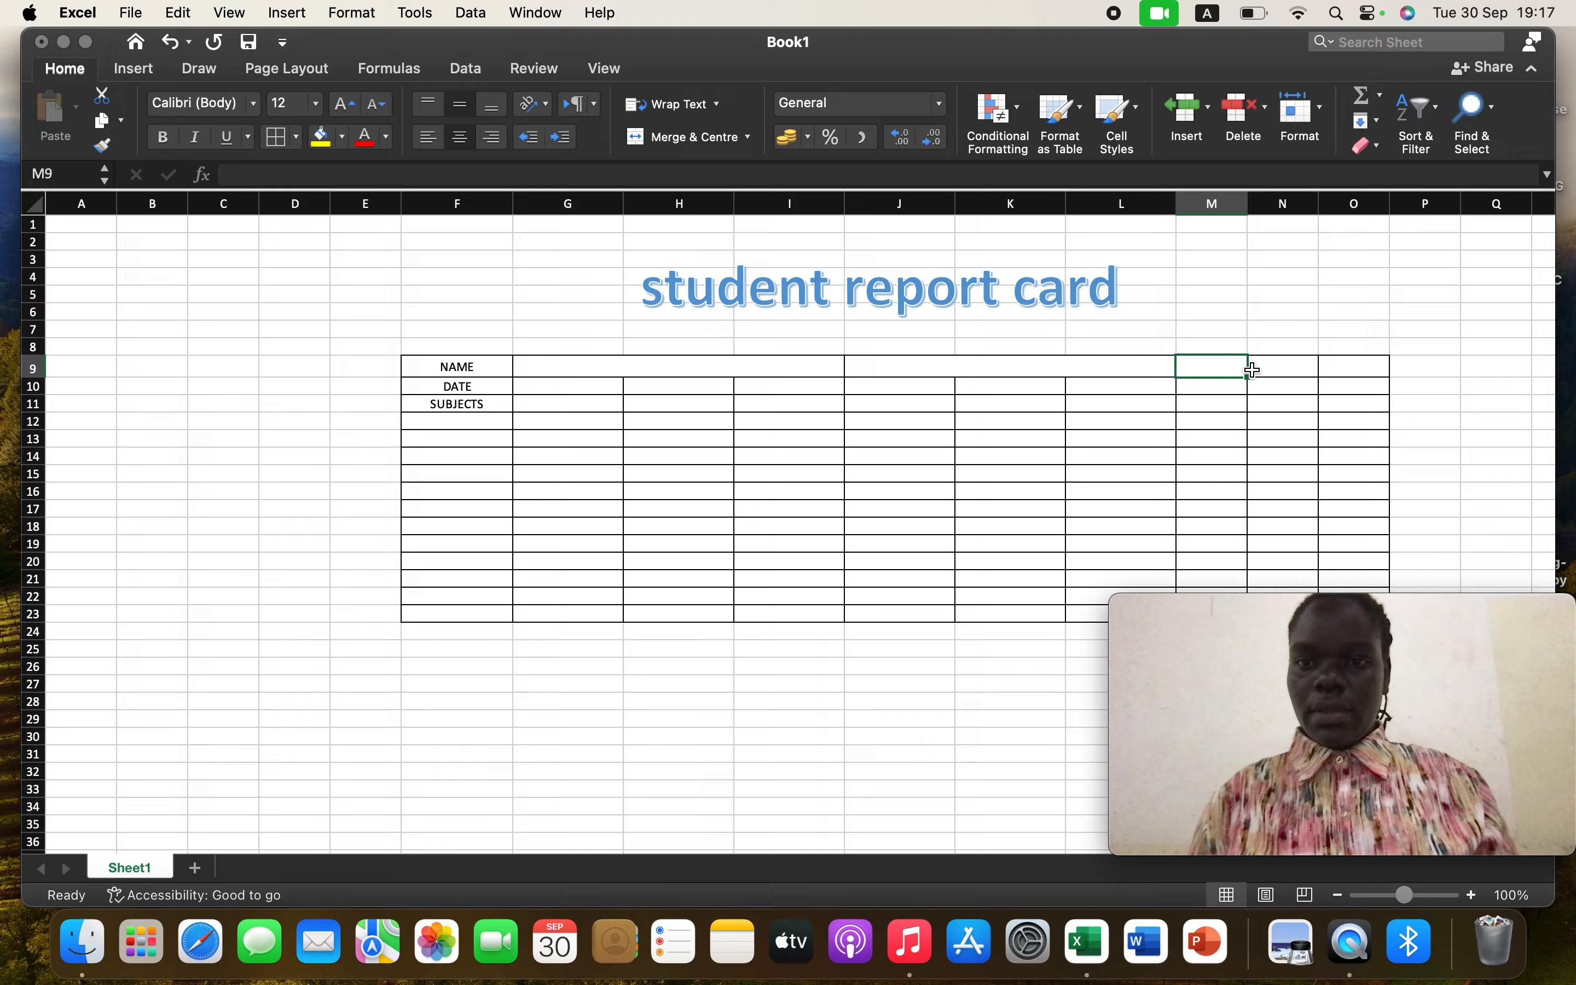
{"action": "left_click_drag", "start_coordinate": [1250, 377], "coordinate": [1369, 374]}
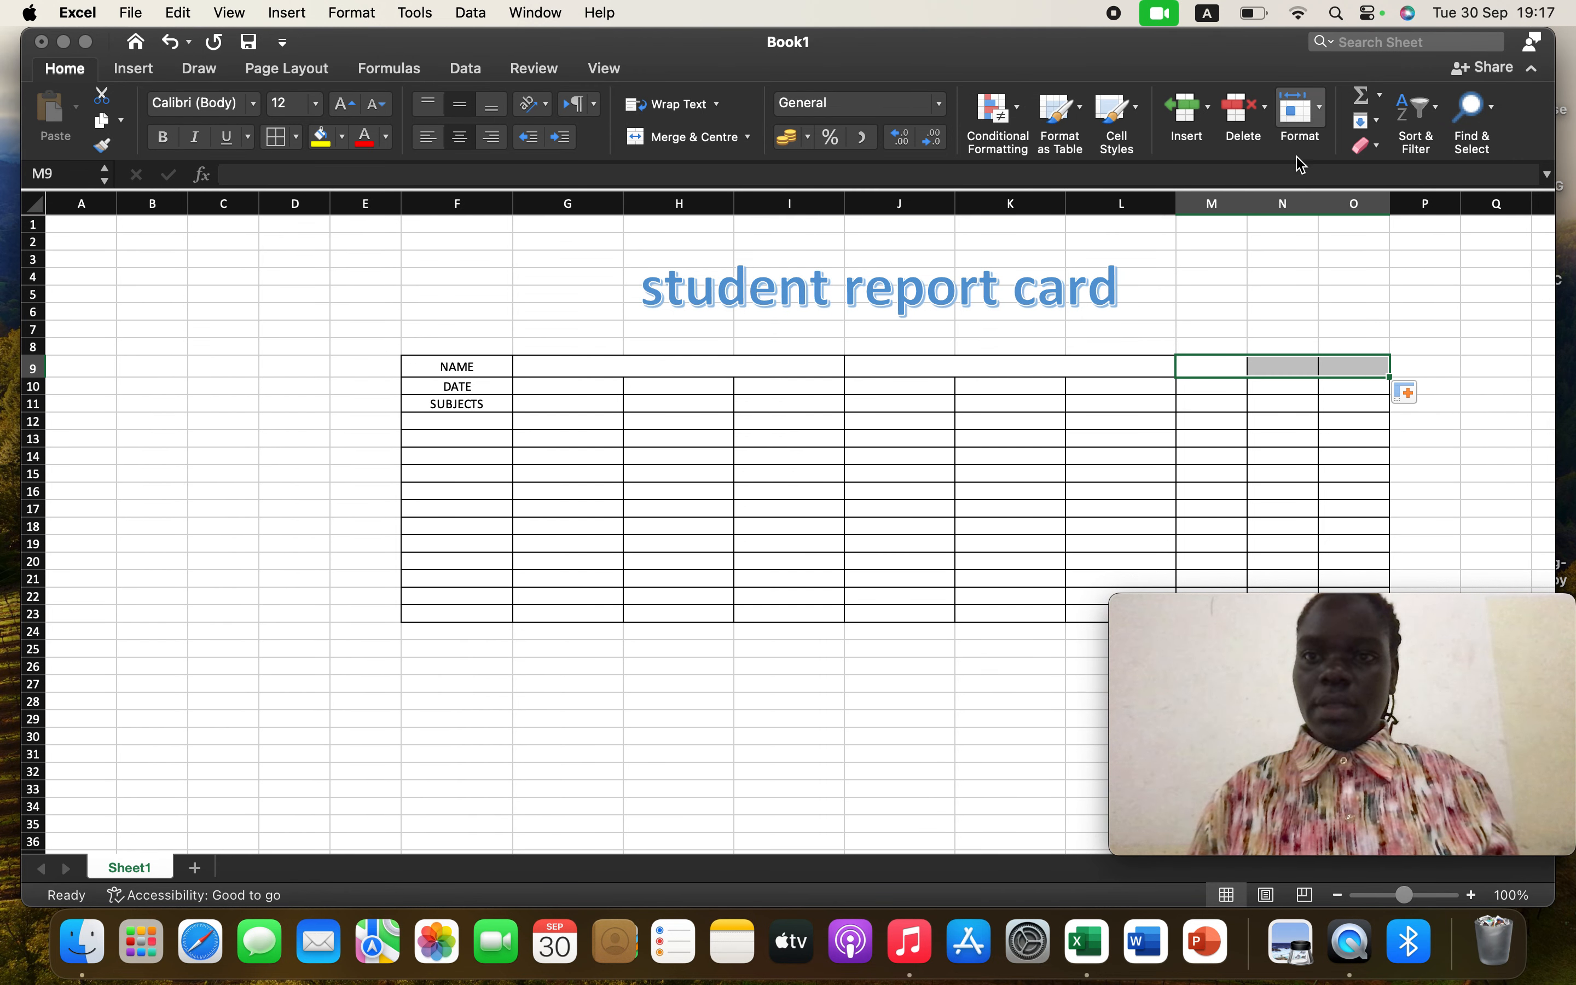
{"action": "left_click", "coordinate": [1325, 117]}
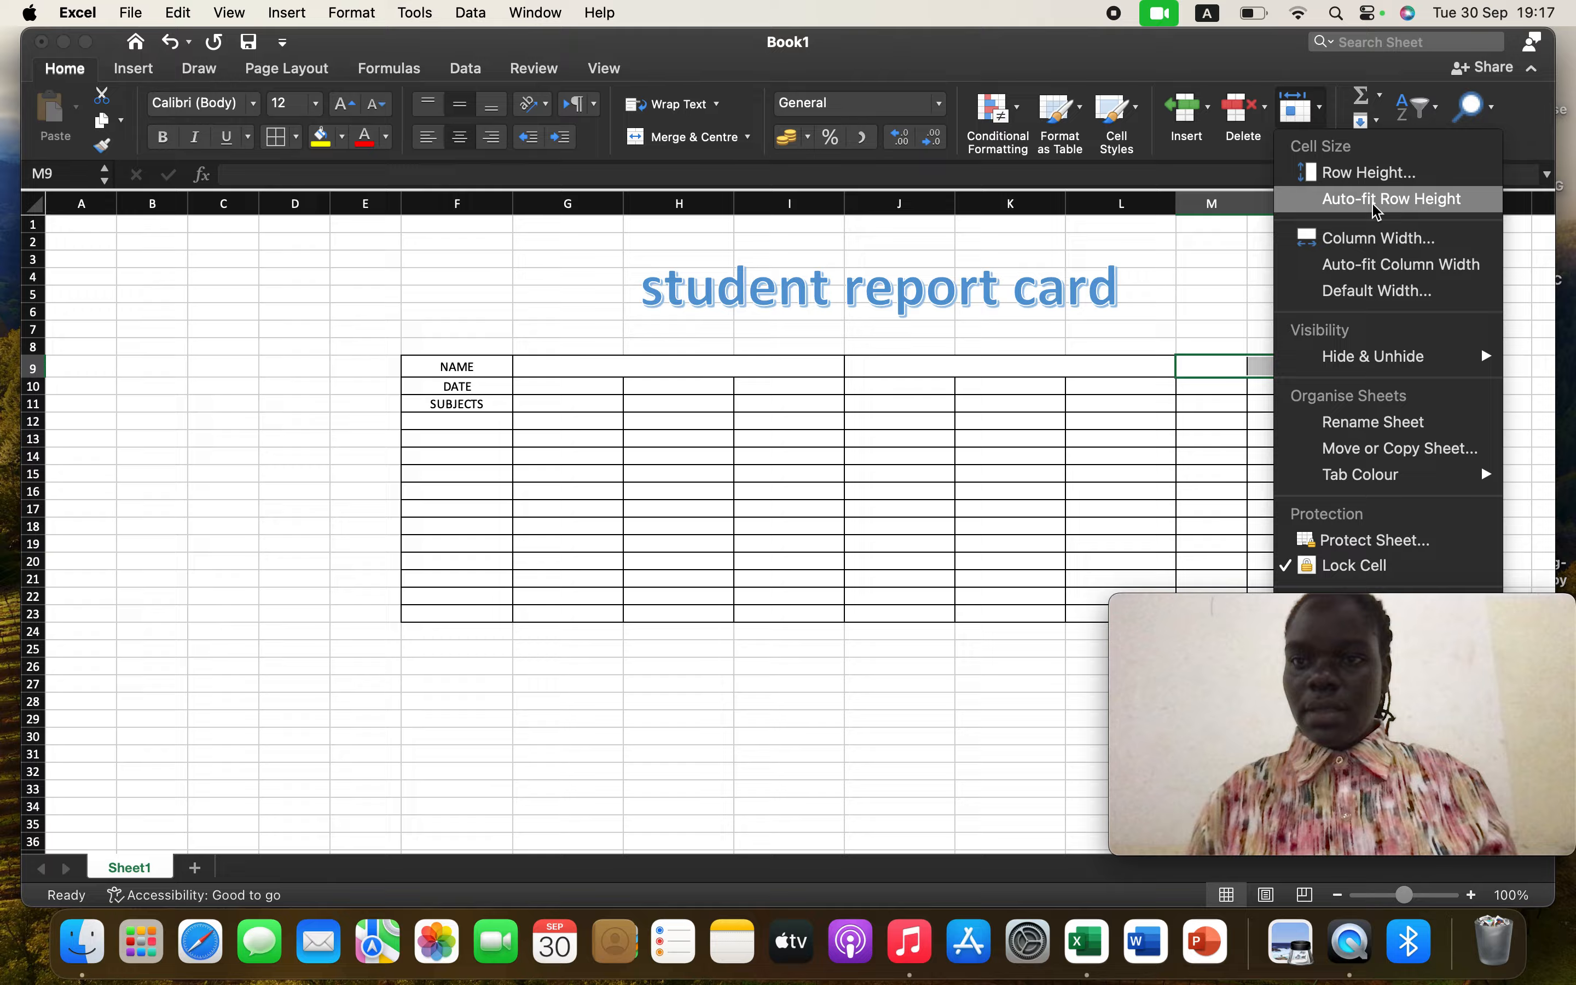
{"action": "left_click", "coordinate": [1380, 239]}
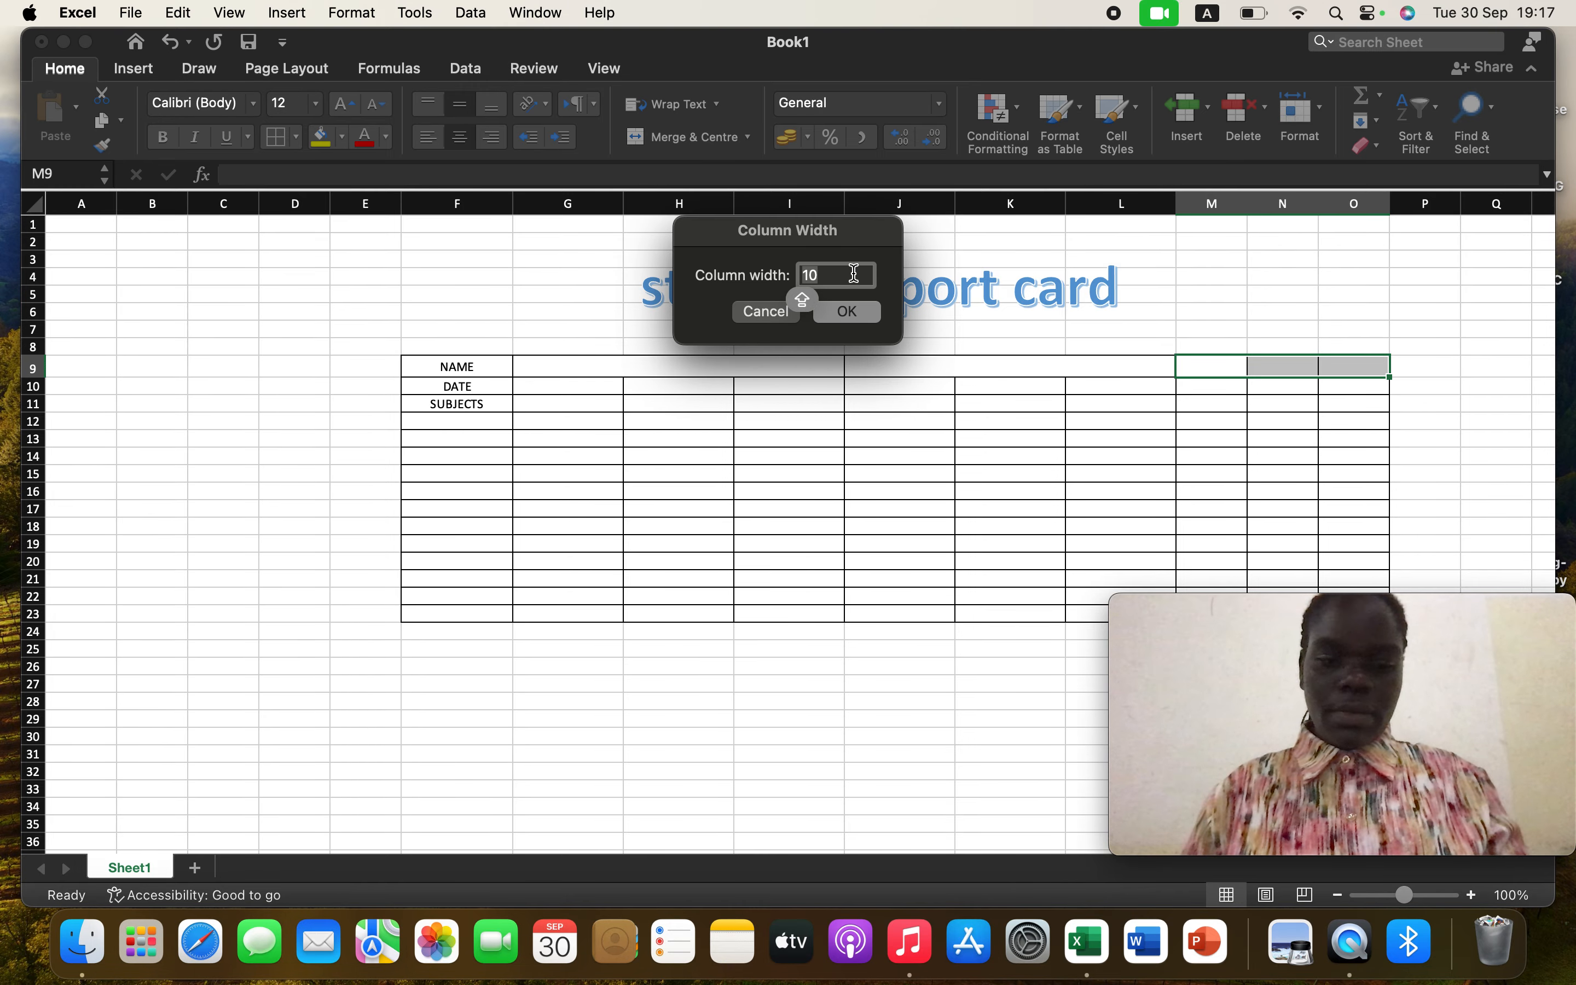
{"action": "type", "text": "16"}
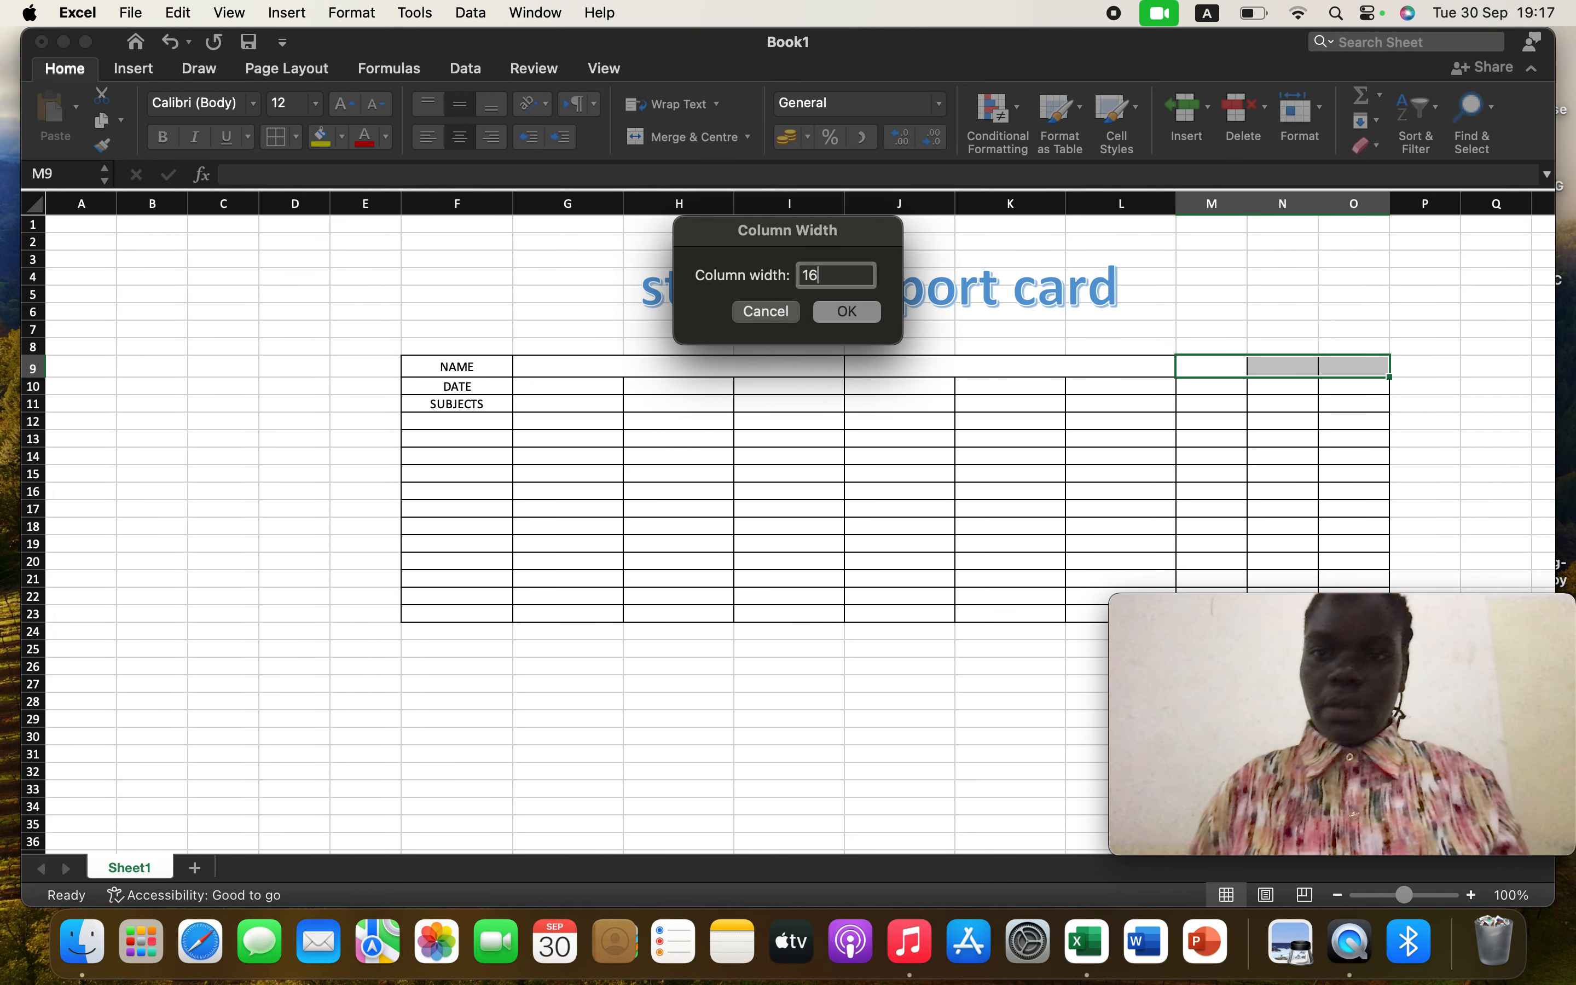
{"action": "left_click", "coordinate": [849, 312]}
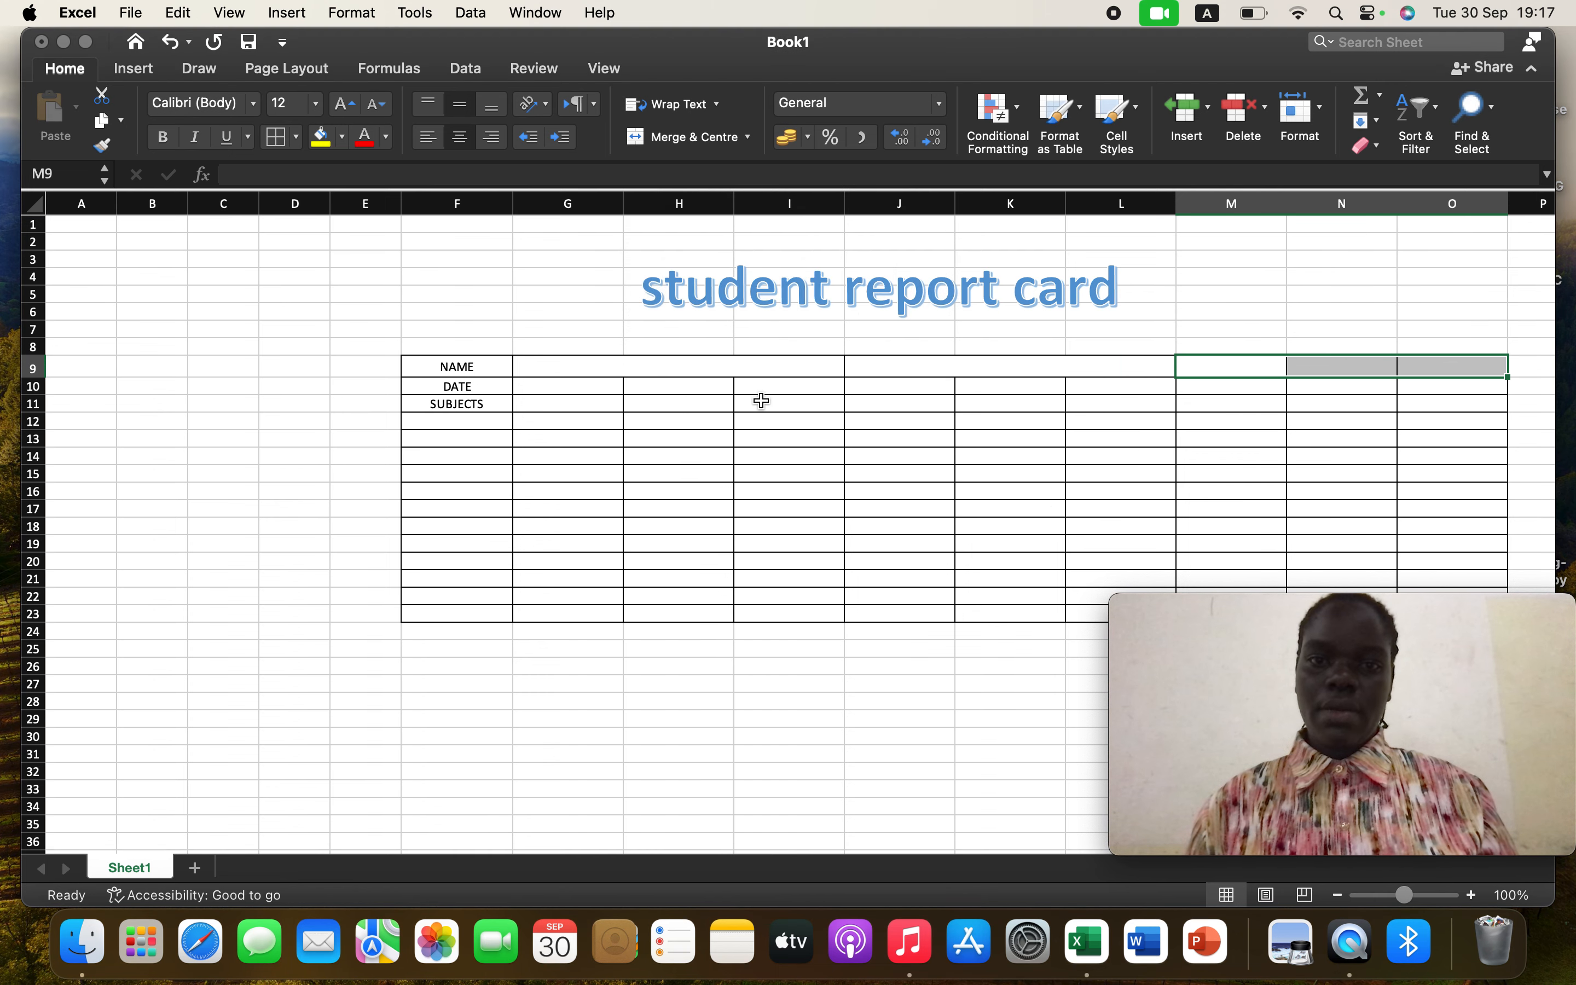
{"action": "left_click", "coordinate": [710, 366]}
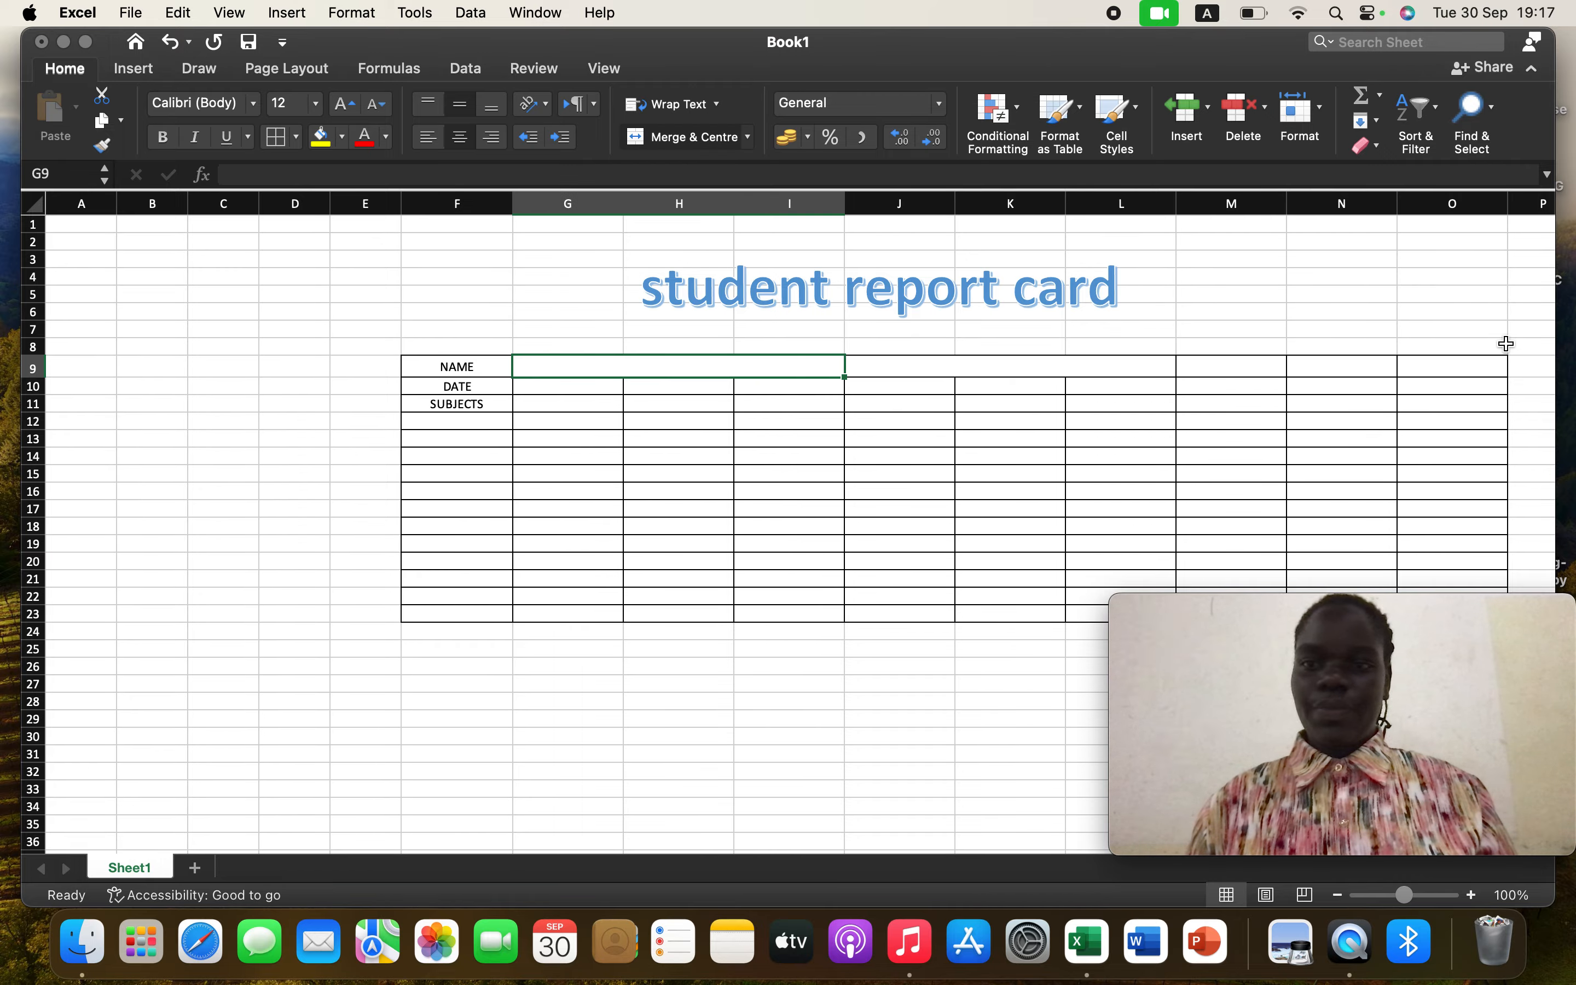
{"action": "left_click", "coordinate": [1241, 365]}
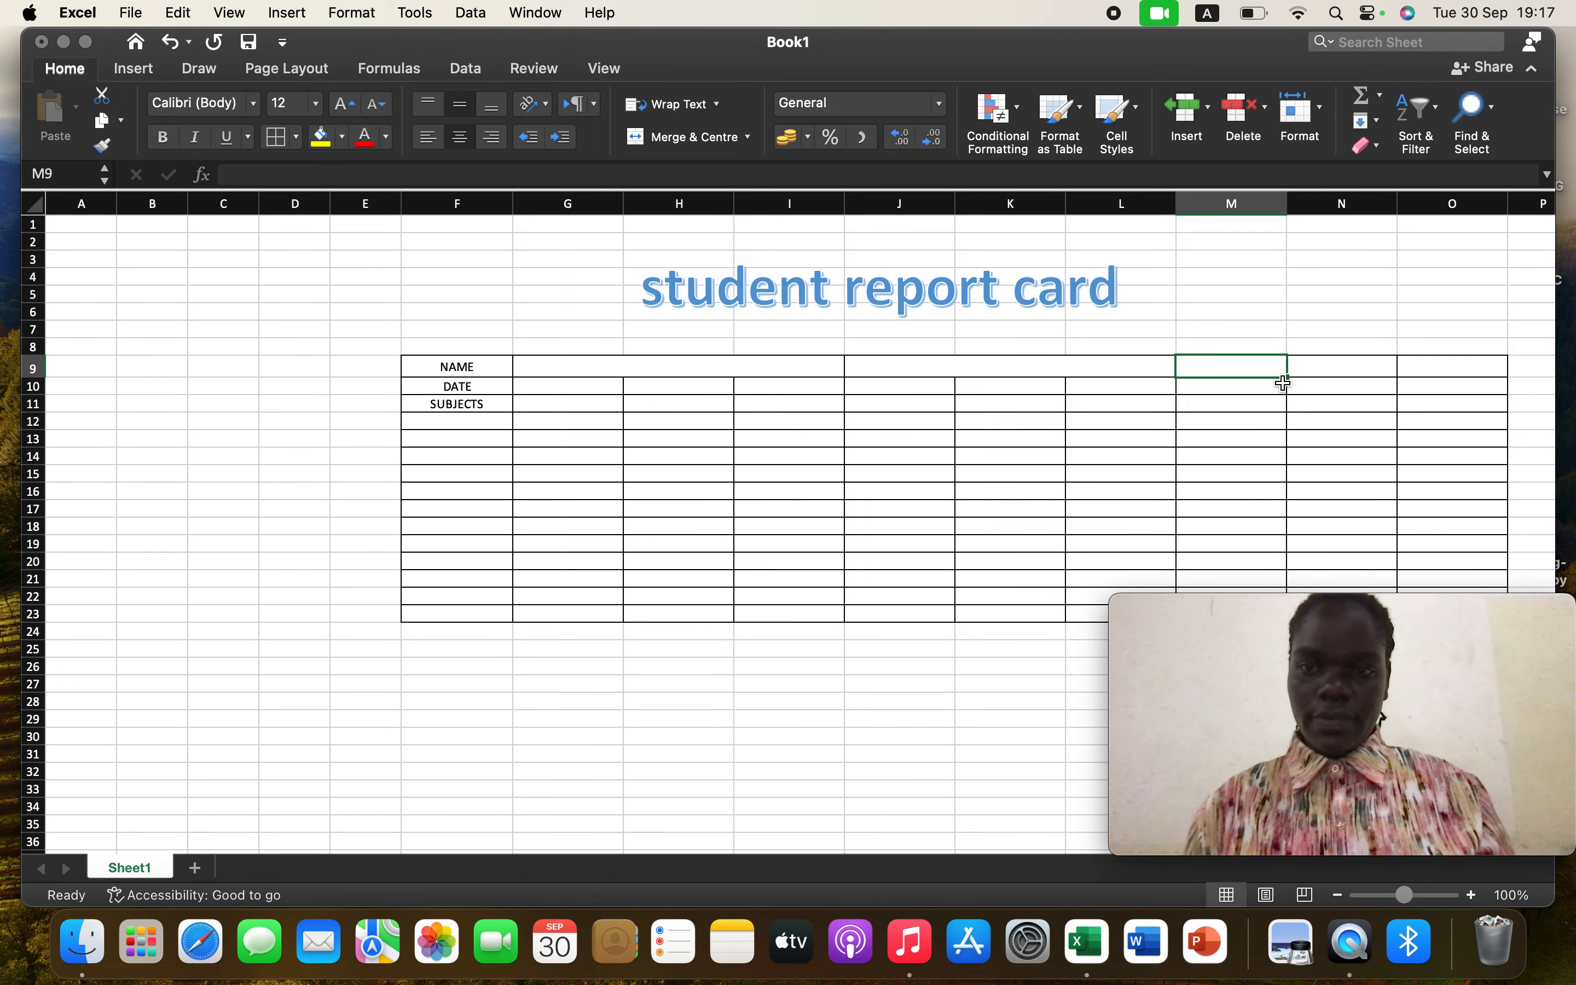
{"action": "left_click_drag", "start_coordinate": [1286, 375], "coordinate": [1478, 376]}
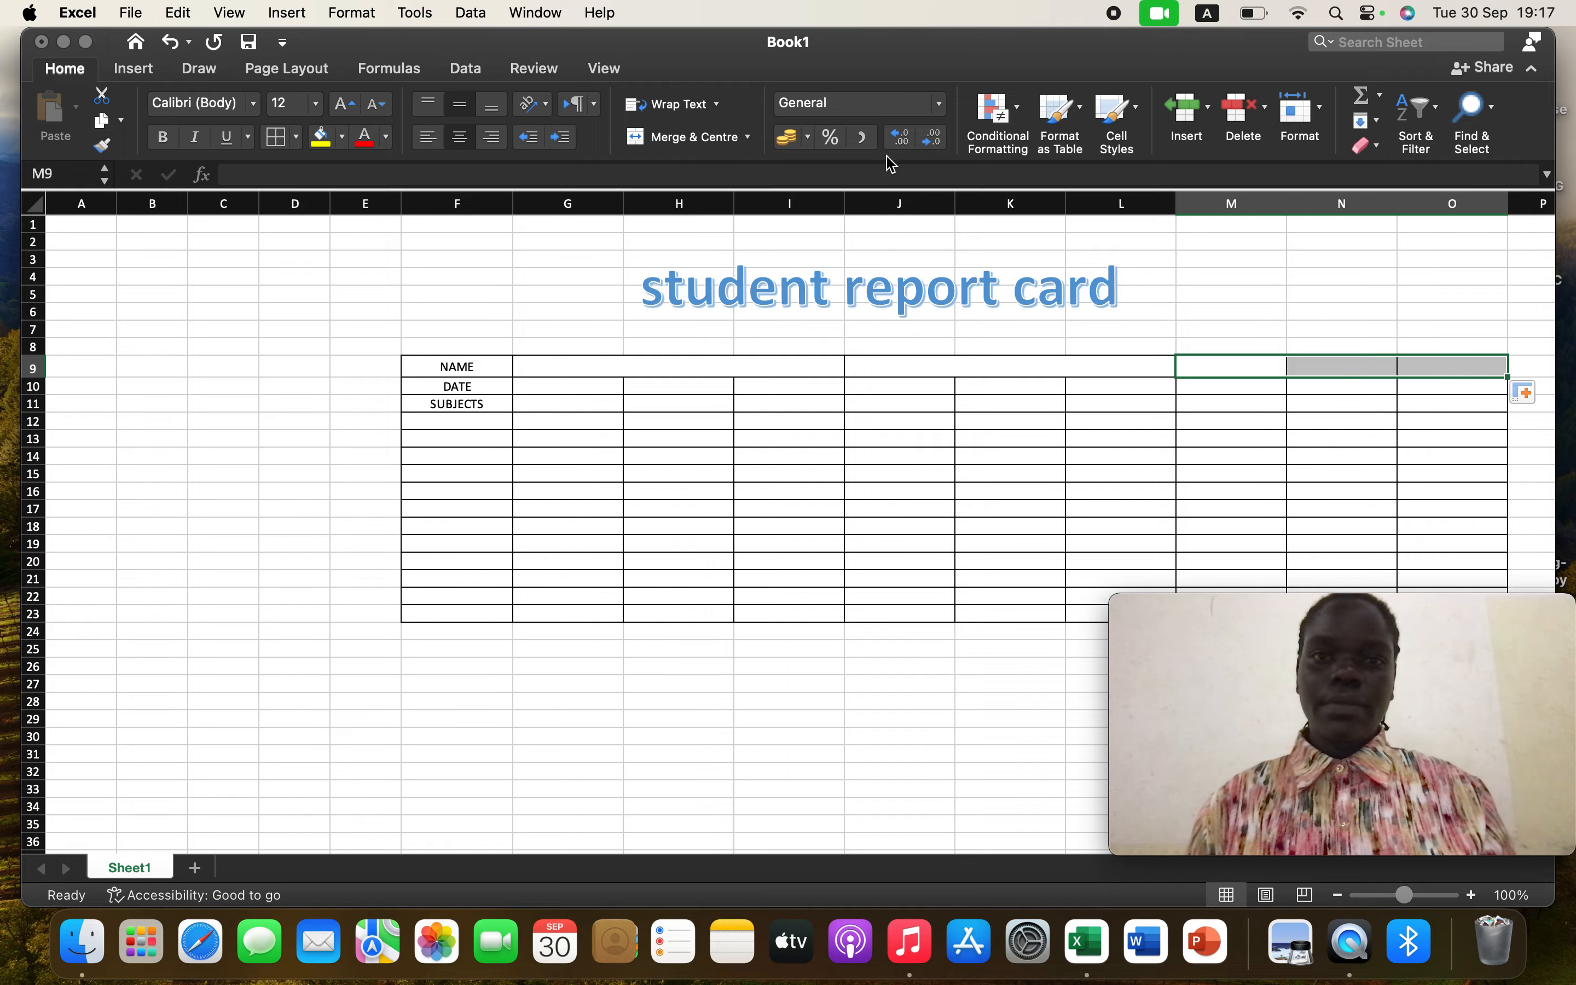
{"action": "left_click", "coordinate": [721, 147]}
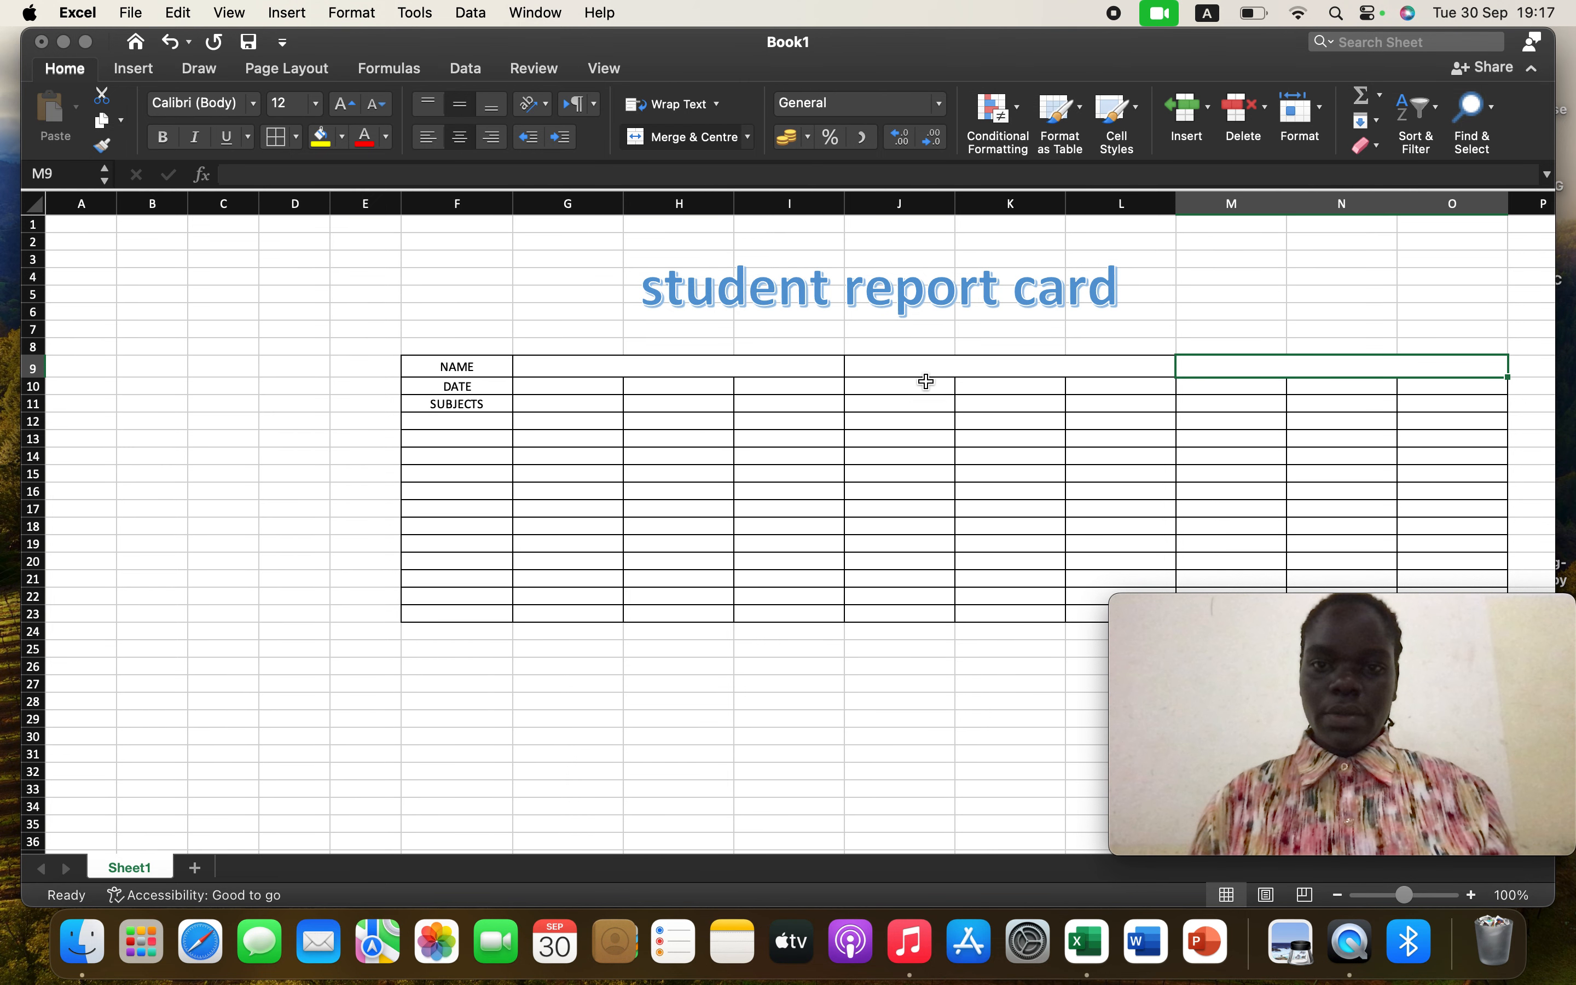
Merge and centre cells G10:I10 beside the DATE label and set row 10's height to 20
{"action": "left_click", "coordinate": [671, 390]}
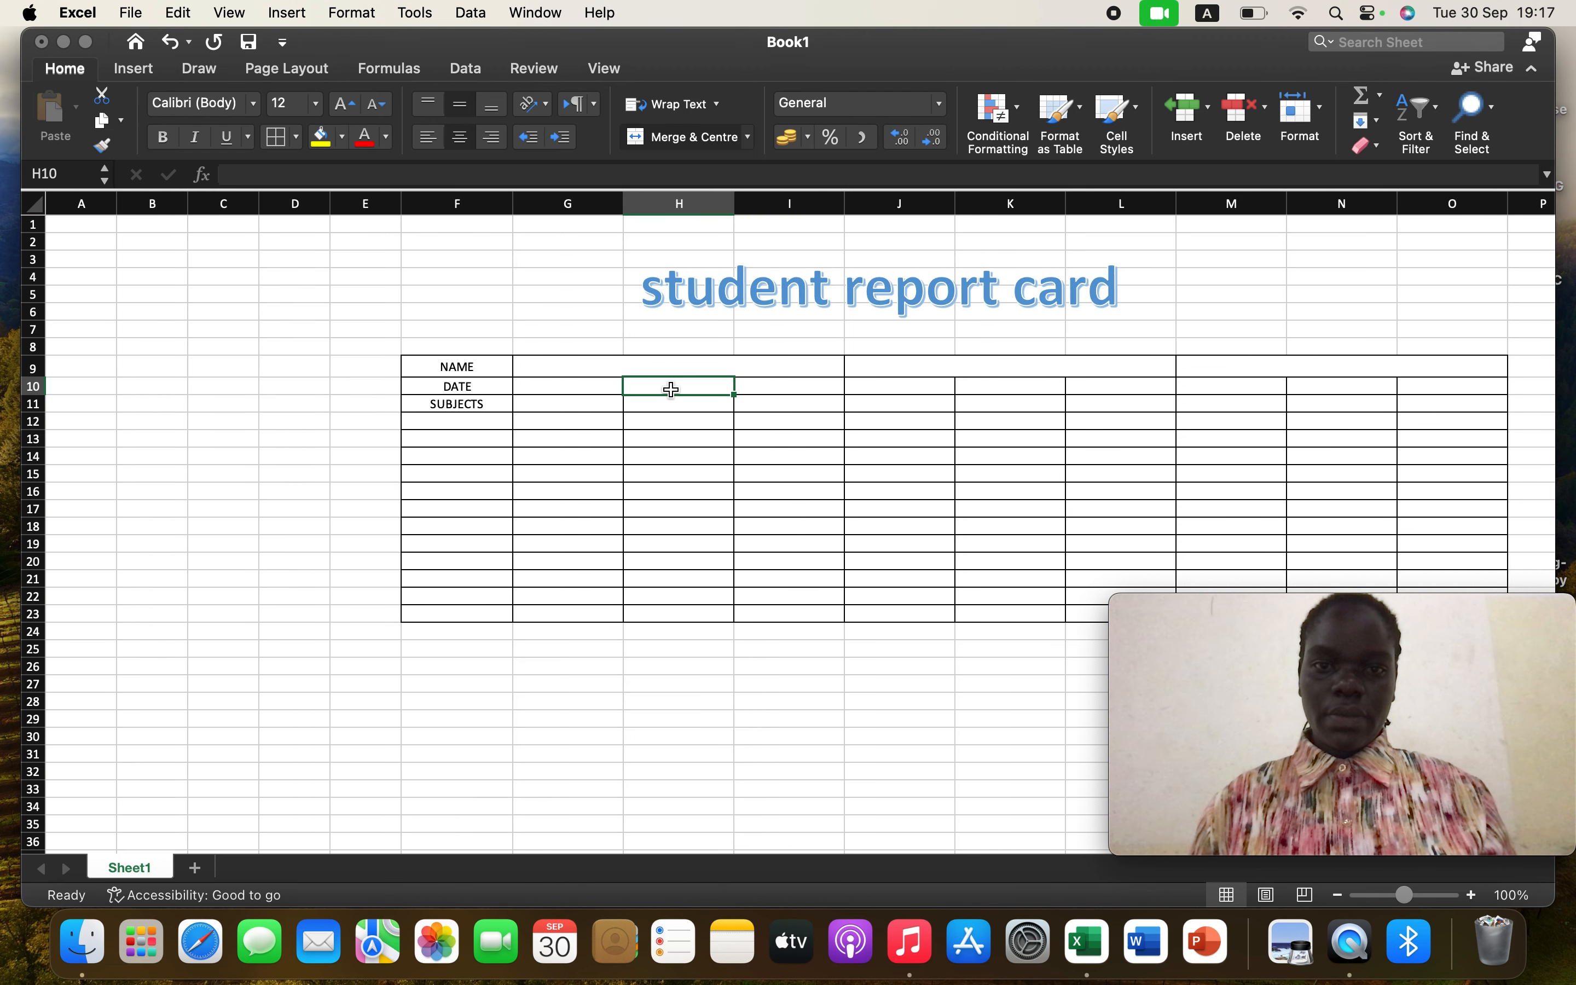
{"action": "left_click", "coordinate": [534, 390]}
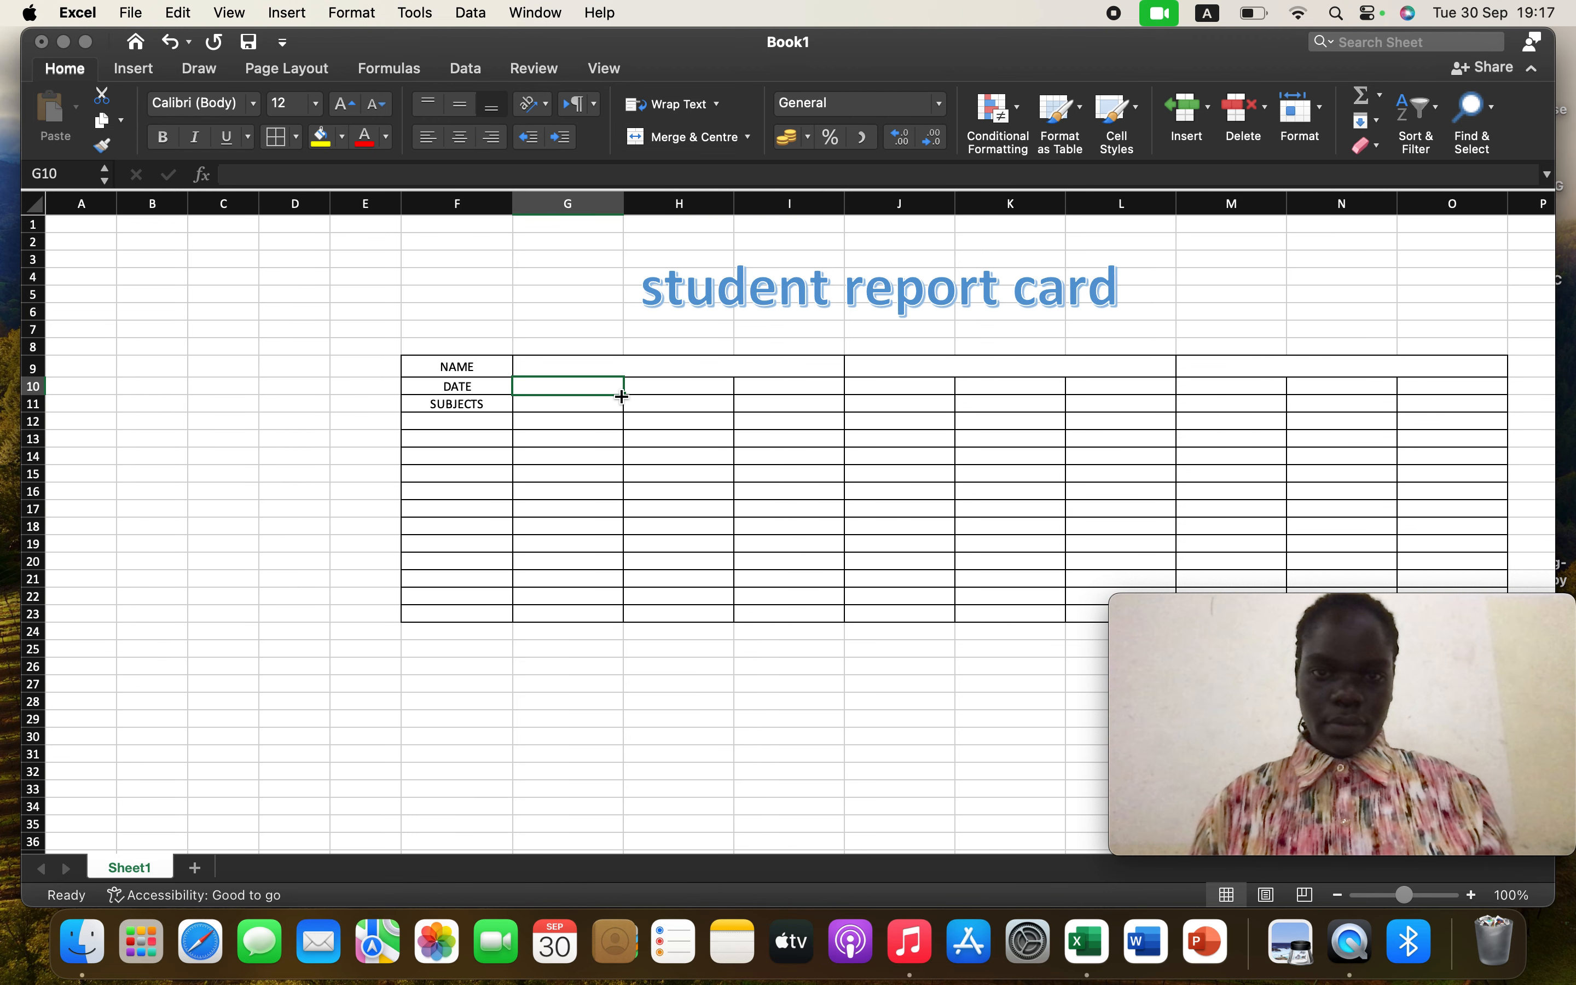
{"action": "left_click_drag", "start_coordinate": [622, 396], "coordinate": [843, 397]}
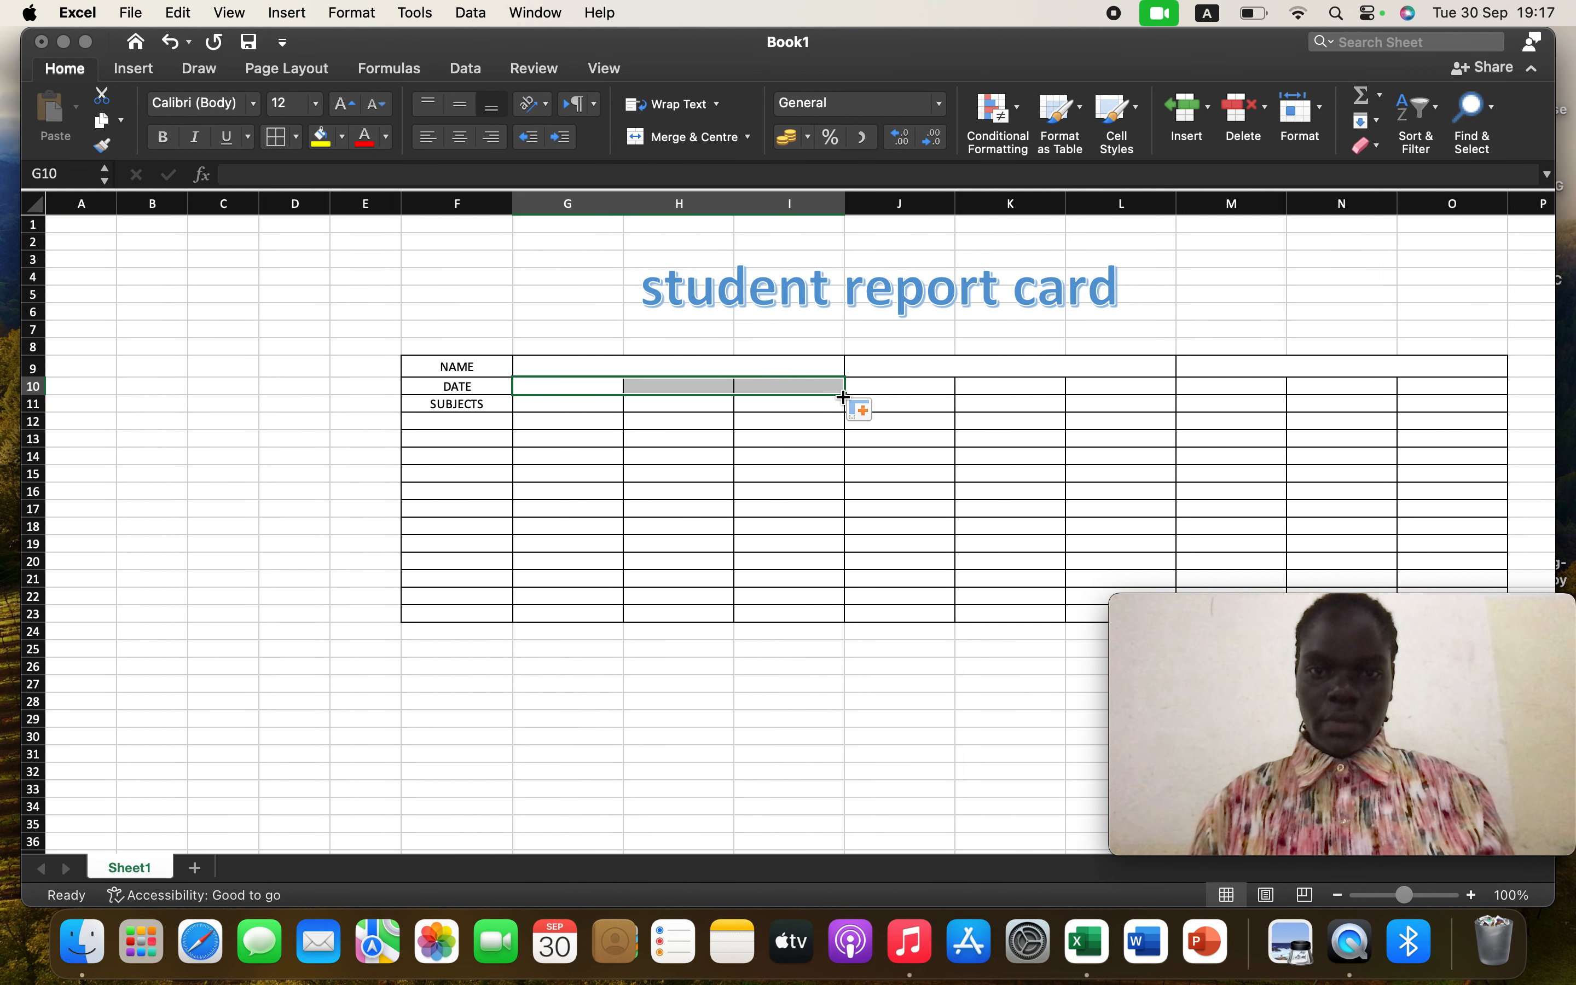
{"action": "left_click", "coordinate": [717, 138]}
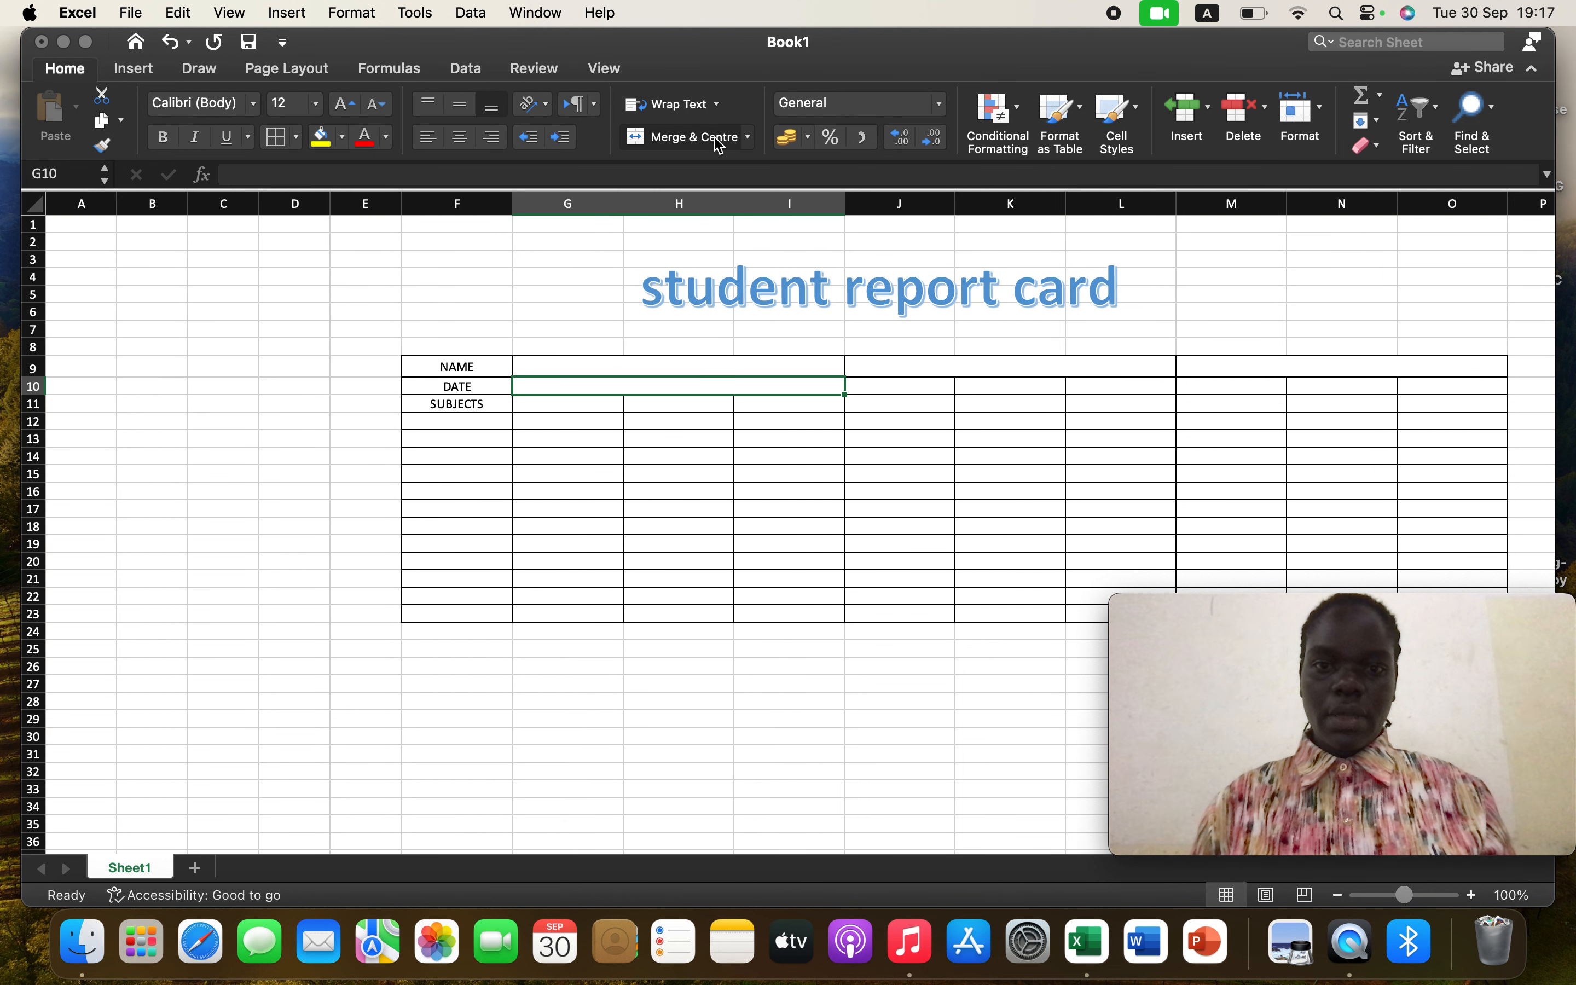
{"action": "left_click", "coordinate": [1325, 115]}
{"action": "left_click", "coordinate": [1308, 188]}
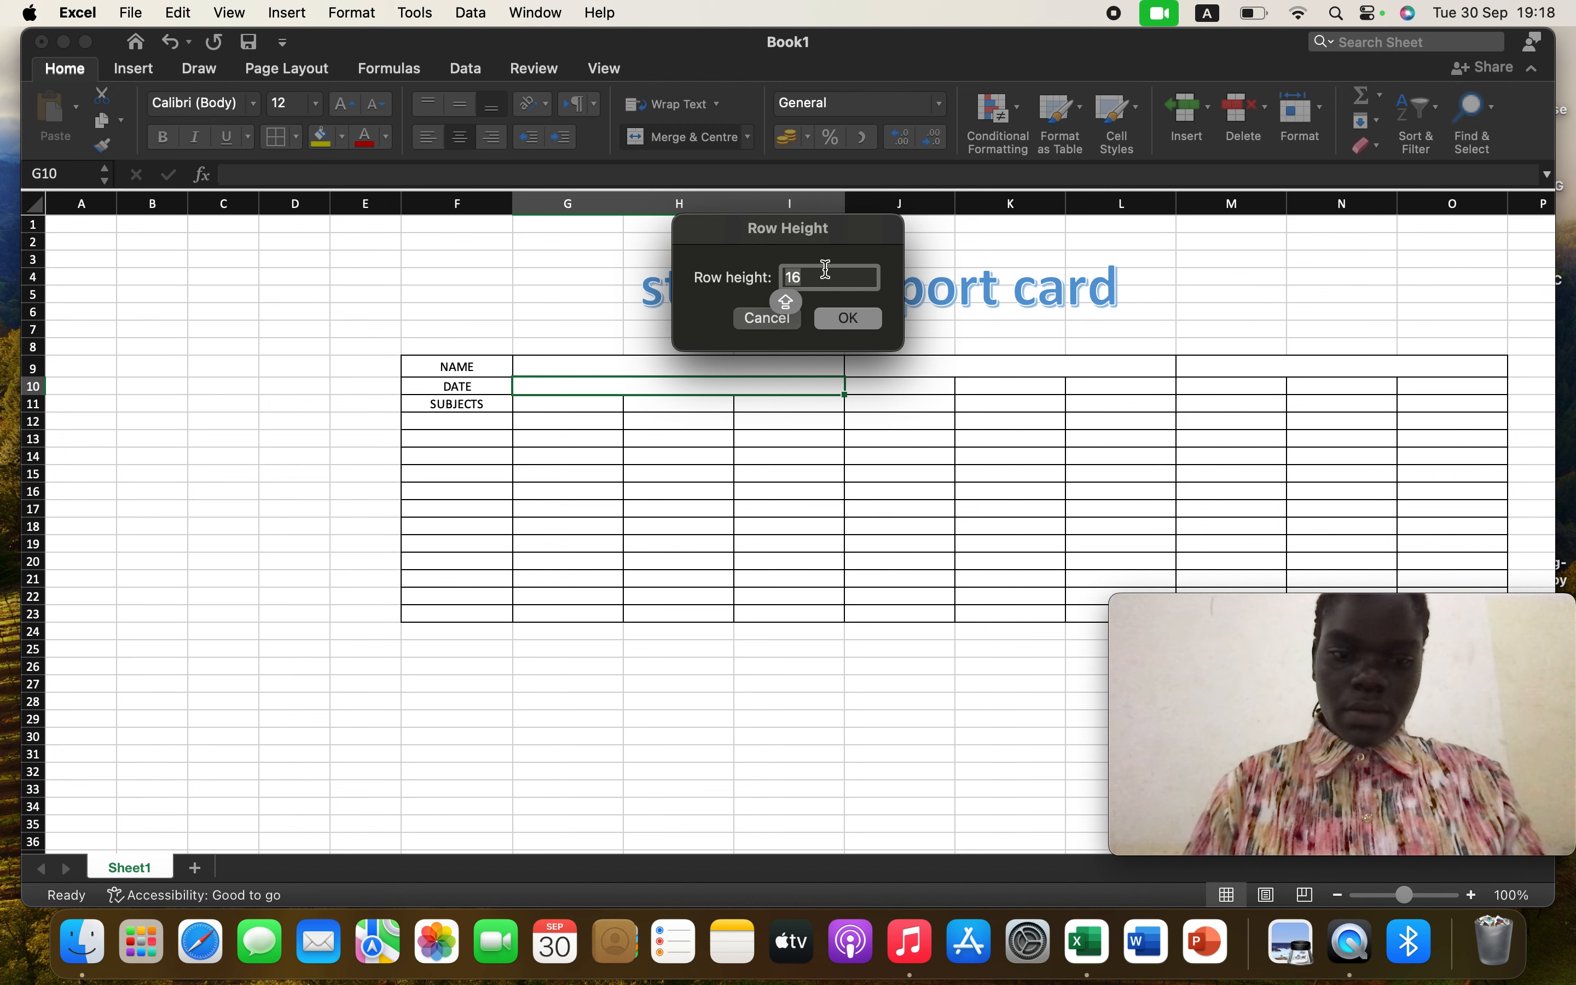
{"action": "type", "text": "20"}
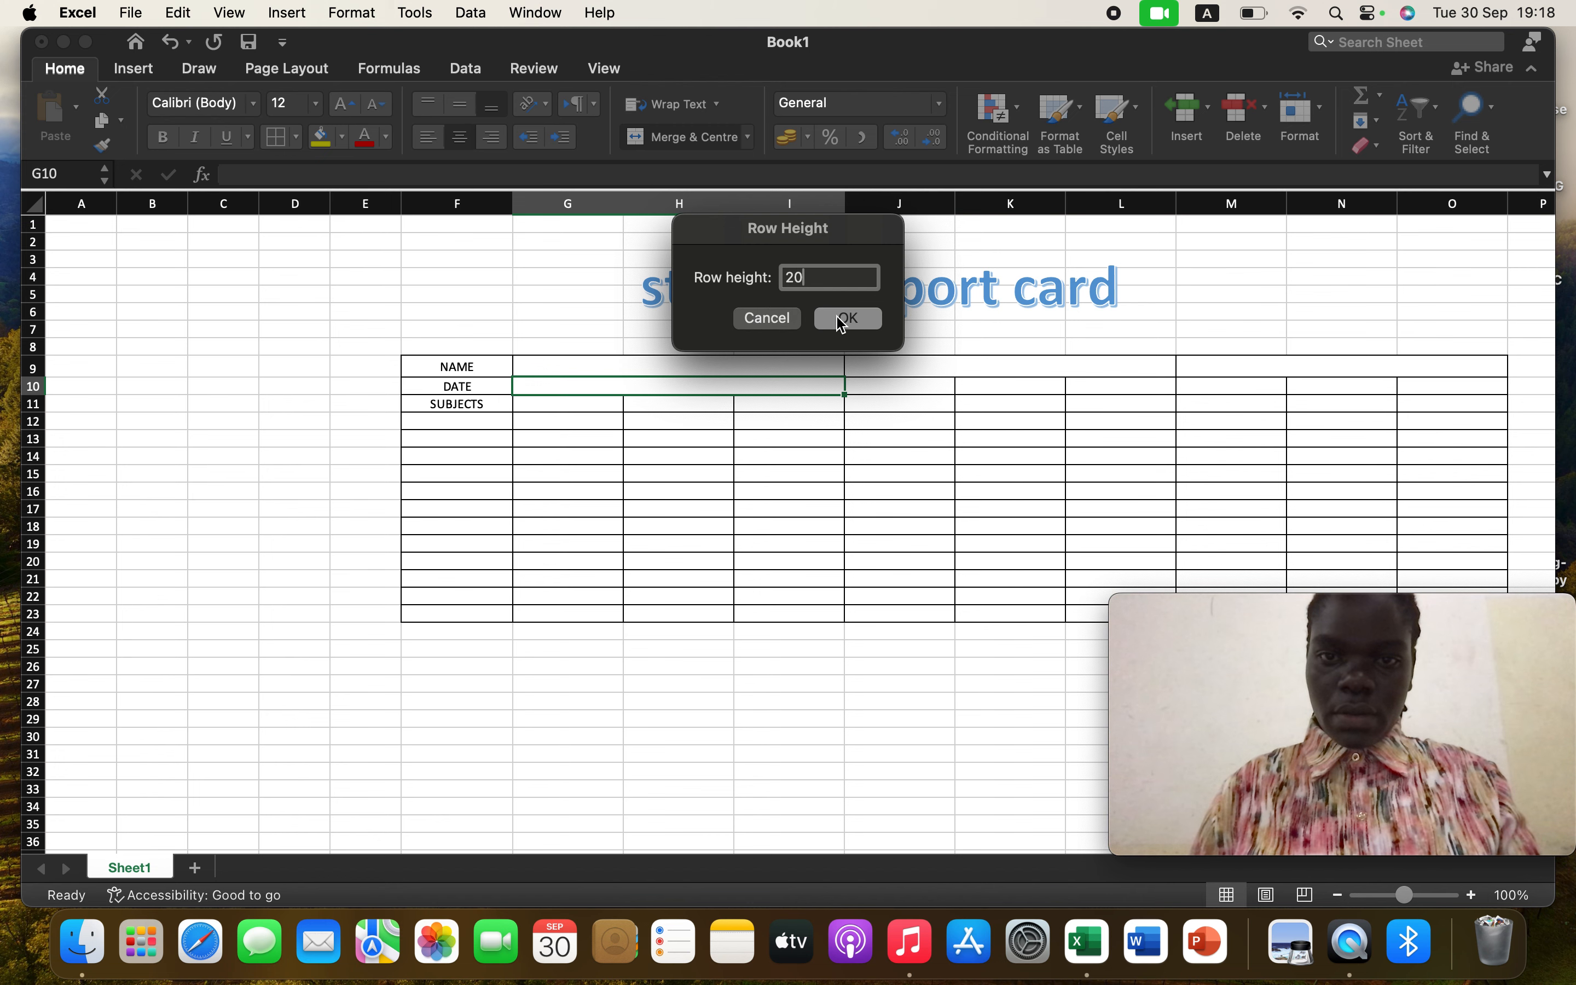
{"action": "left_click", "coordinate": [847, 319]}
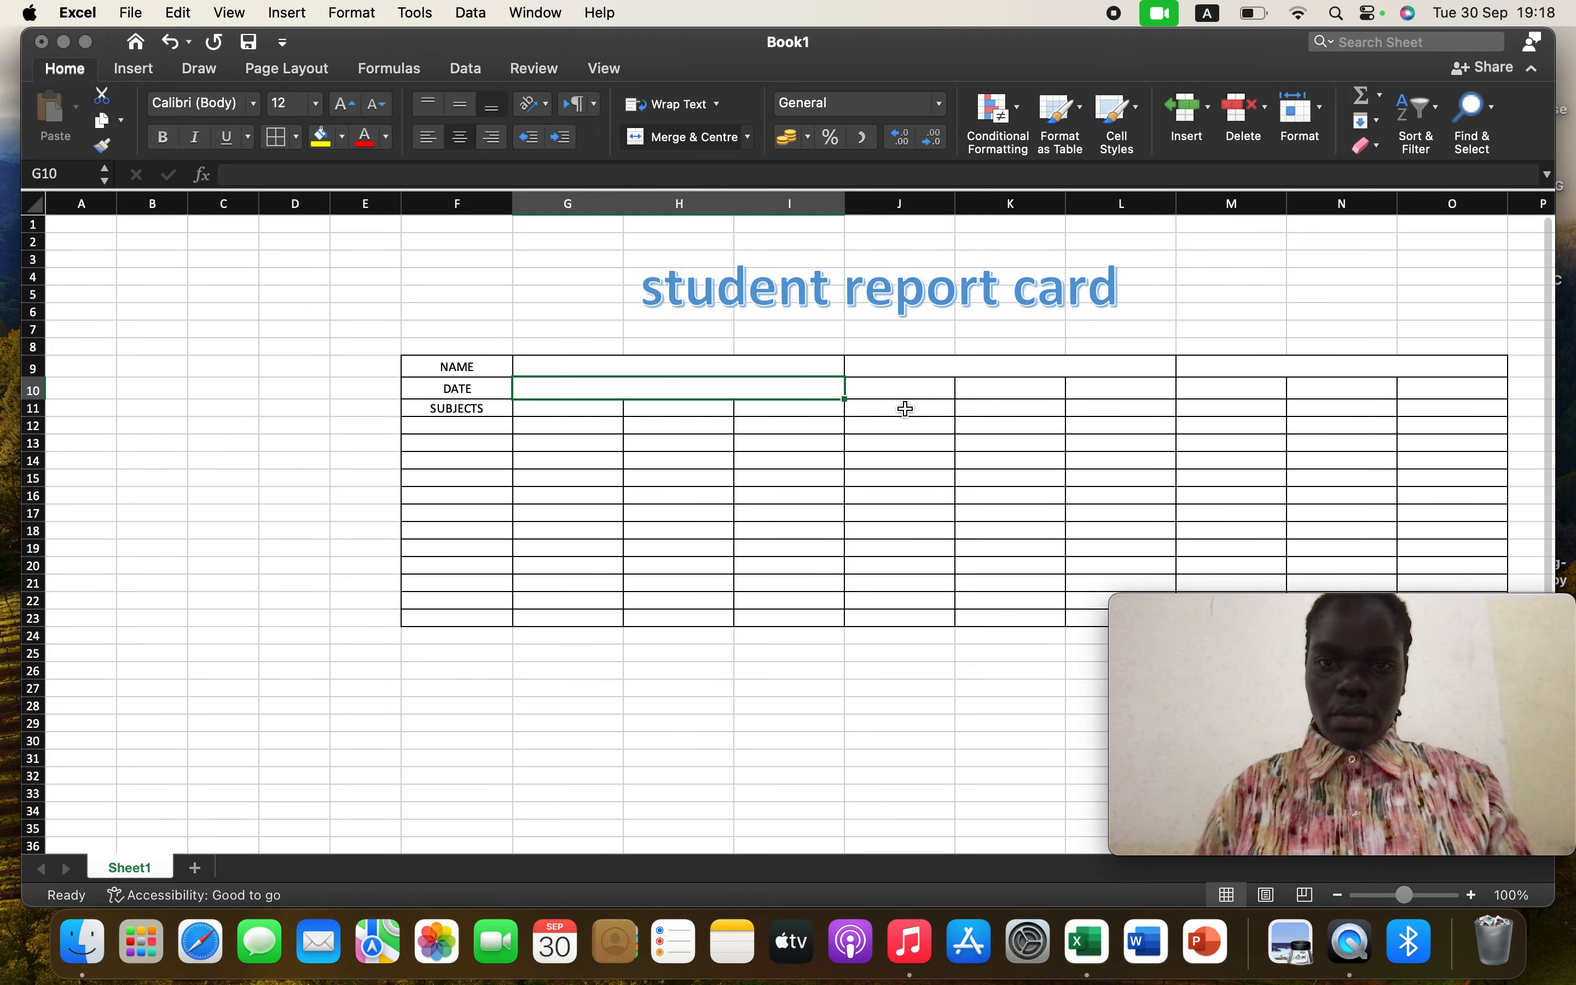
Apply row height 20 to J10:L10 and merge and centre those cells
{"action": "left_click", "coordinate": [912, 387]}
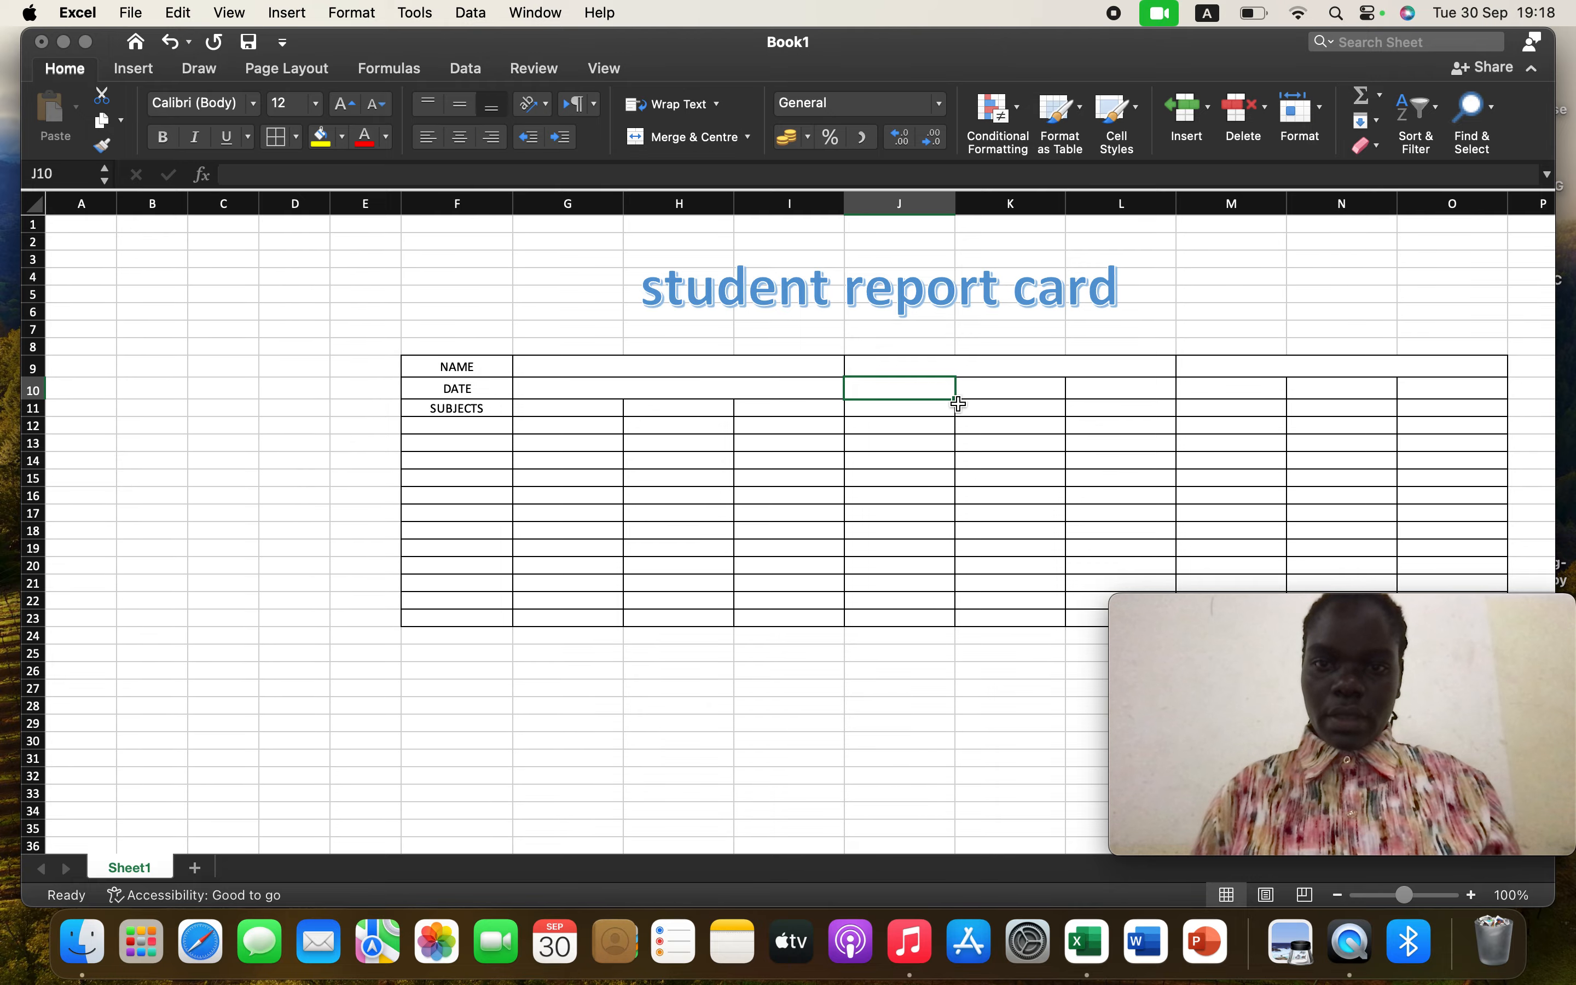
{"action": "left_click_drag", "start_coordinate": [955, 398], "coordinate": [1158, 397]}
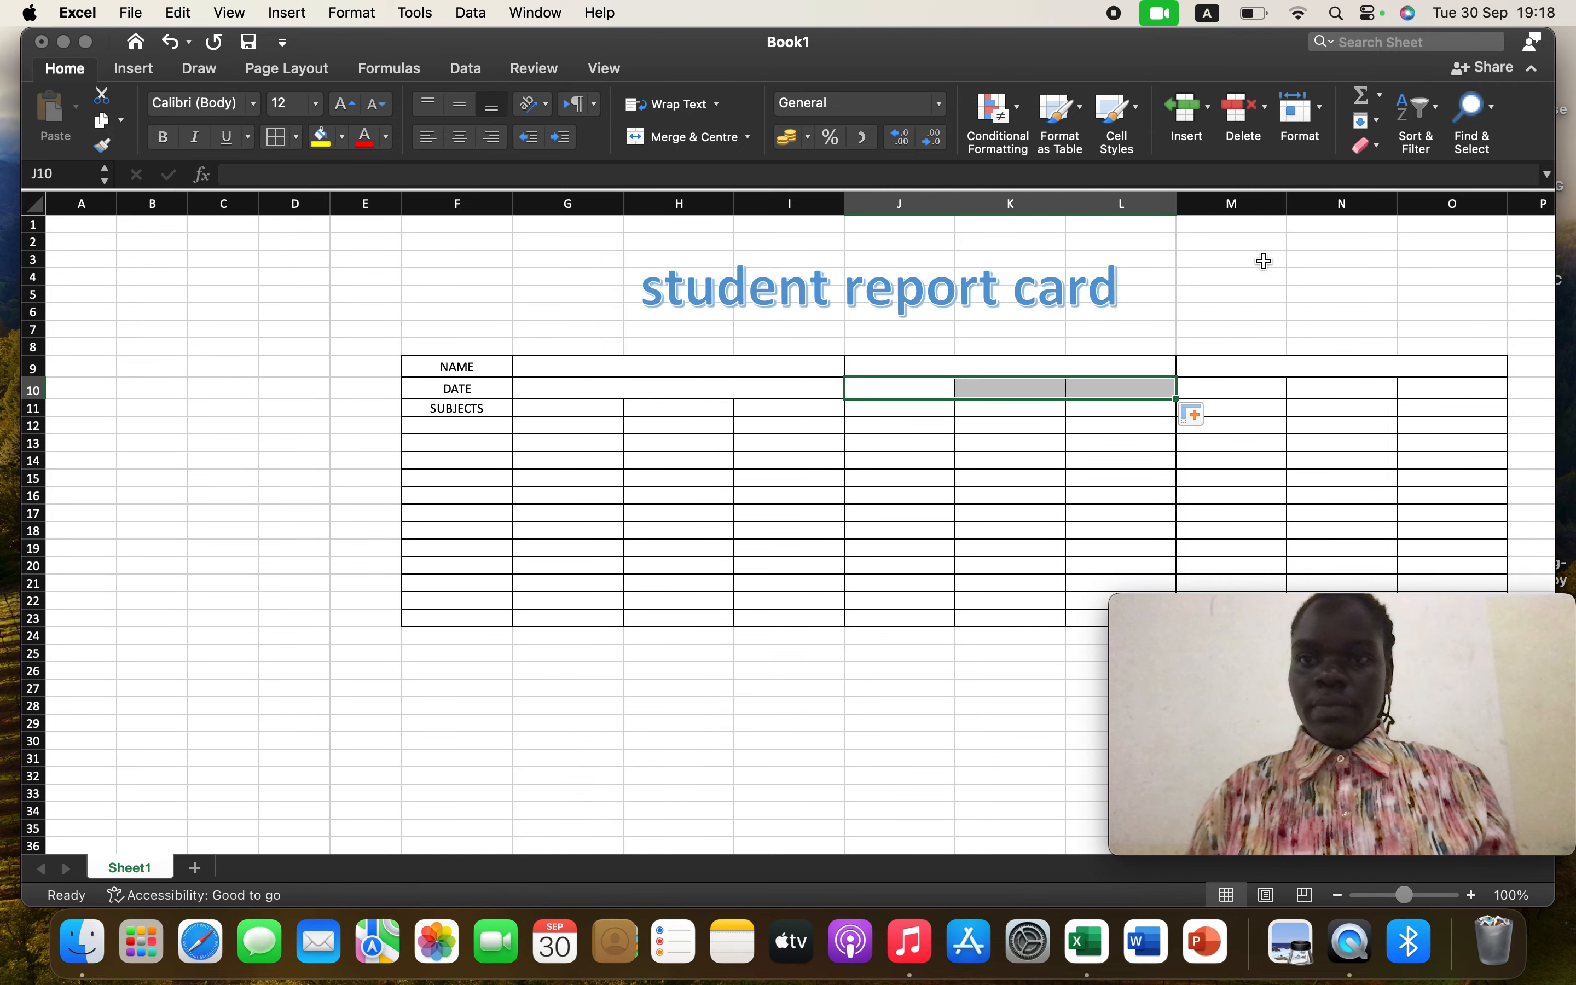
{"action": "left_click", "coordinate": [1326, 114]}
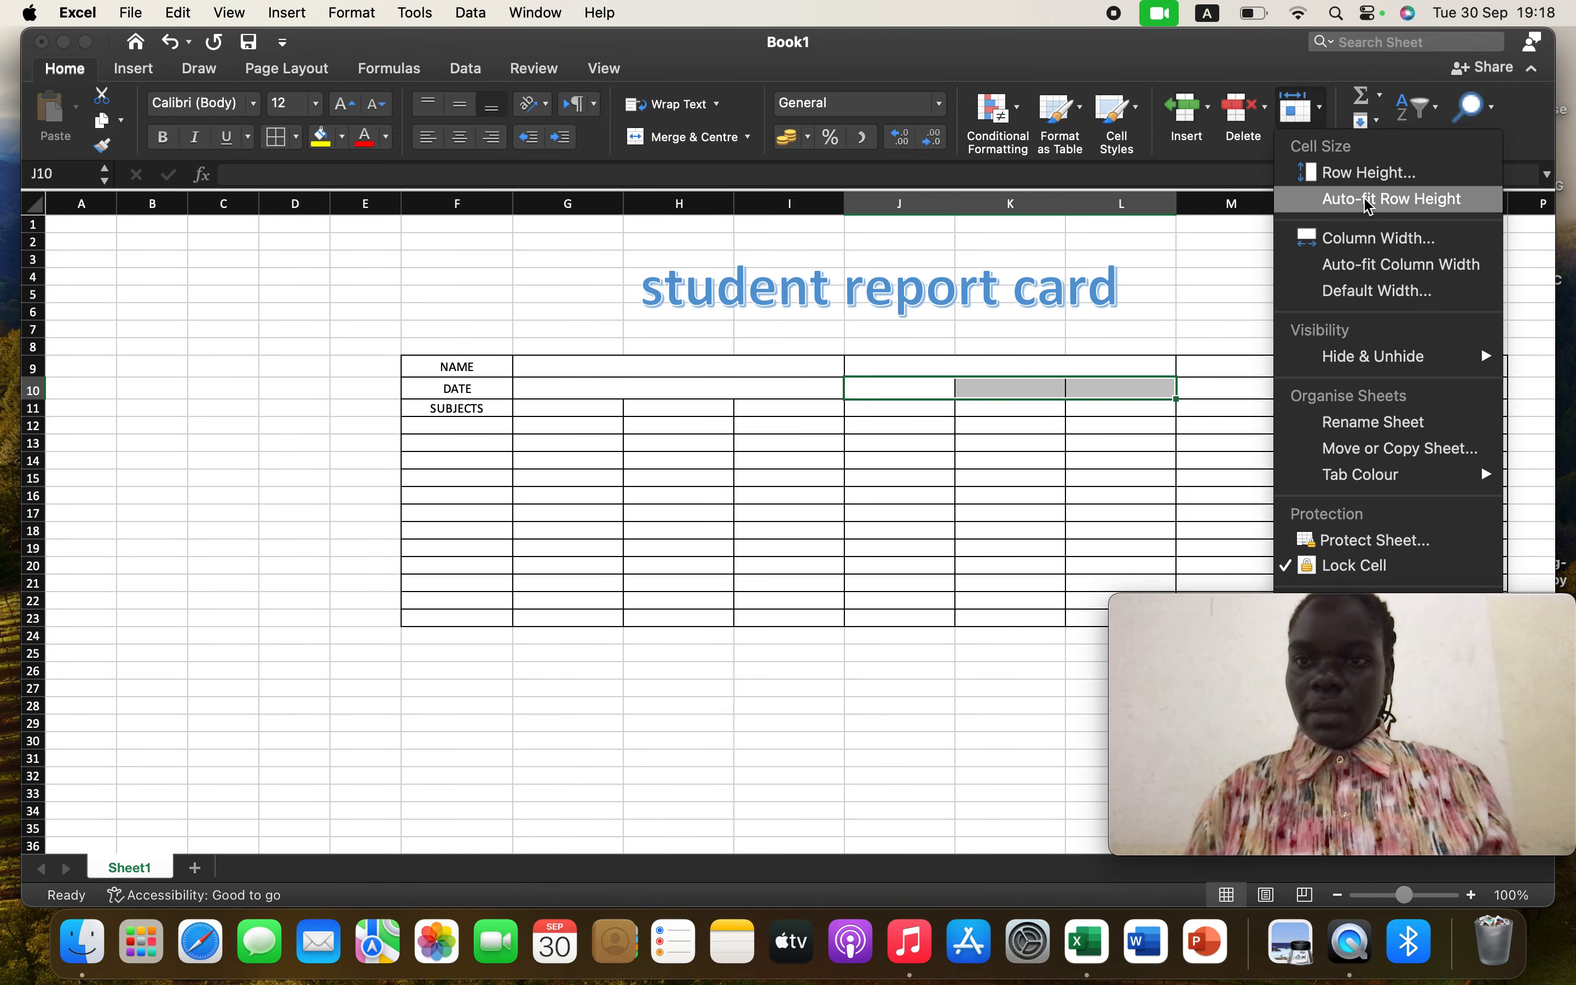
{"action": "left_click", "coordinate": [1364, 174]}
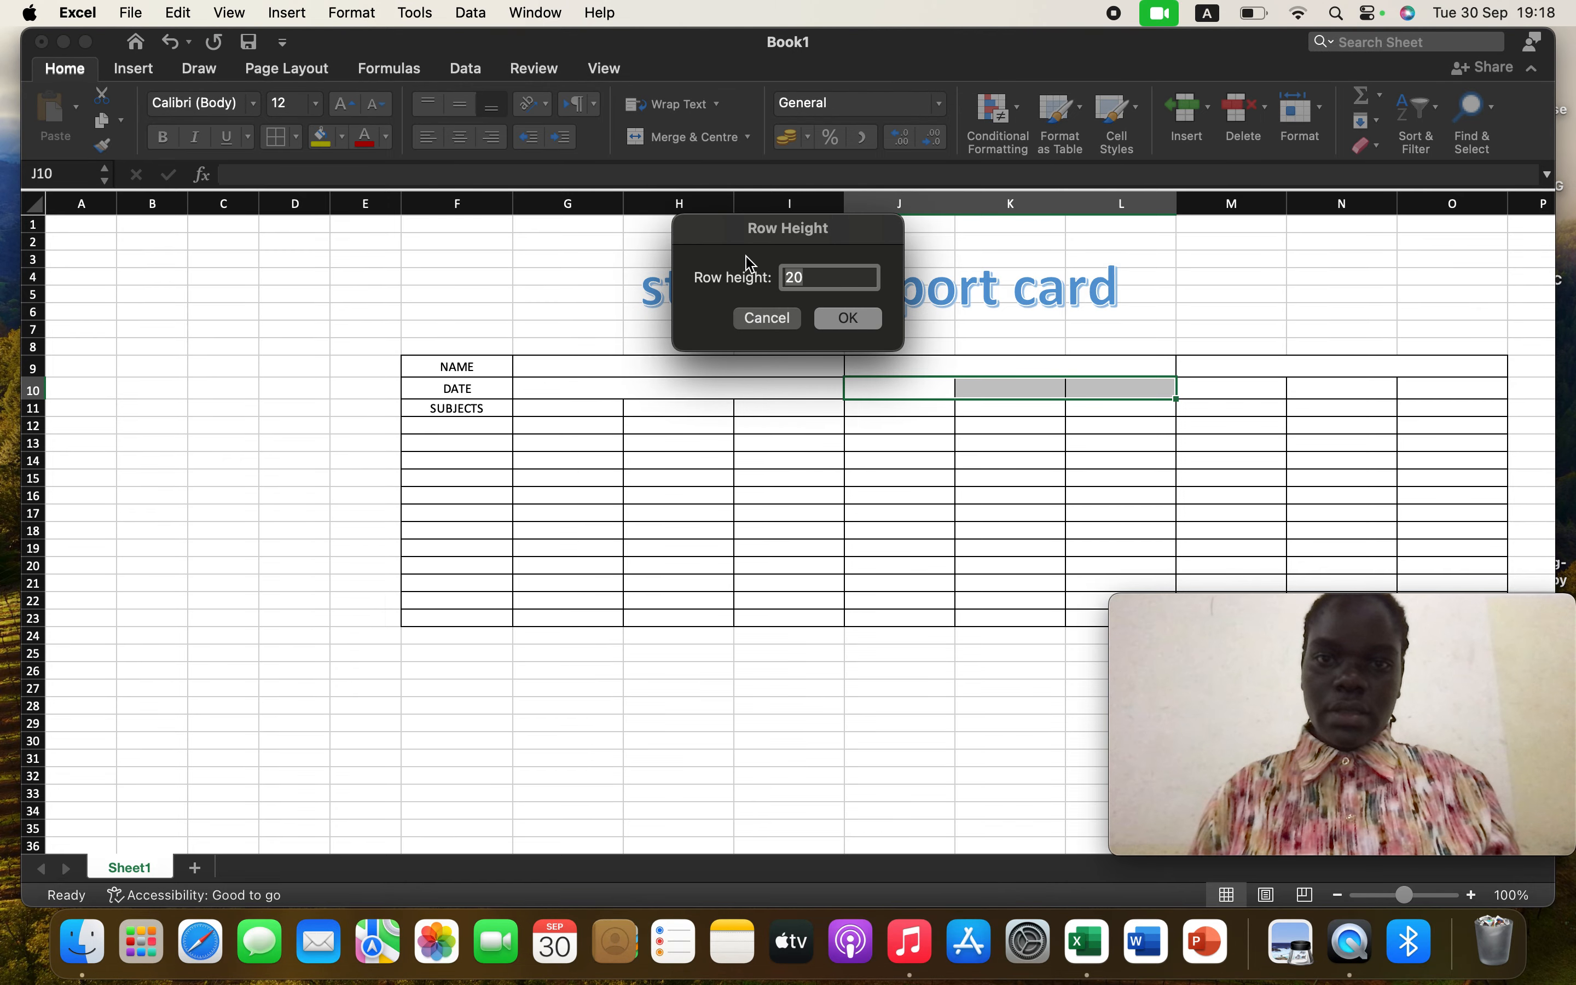
{"action": "left_click", "coordinate": [849, 318]}
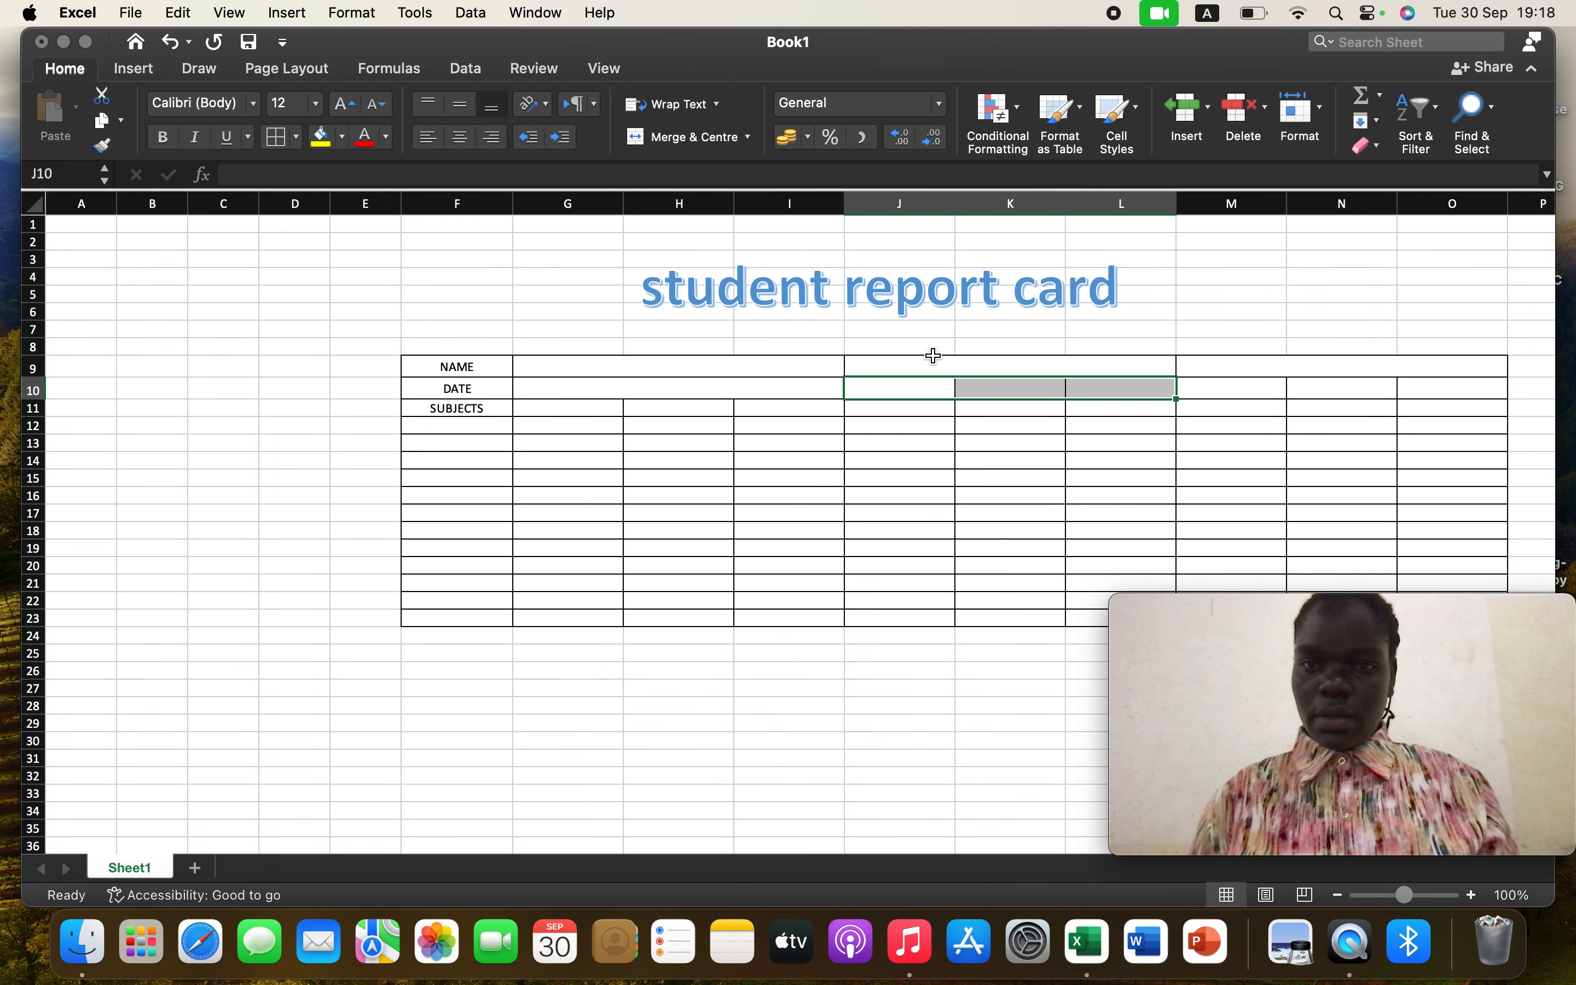
{"action": "left_click", "coordinate": [710, 144]}
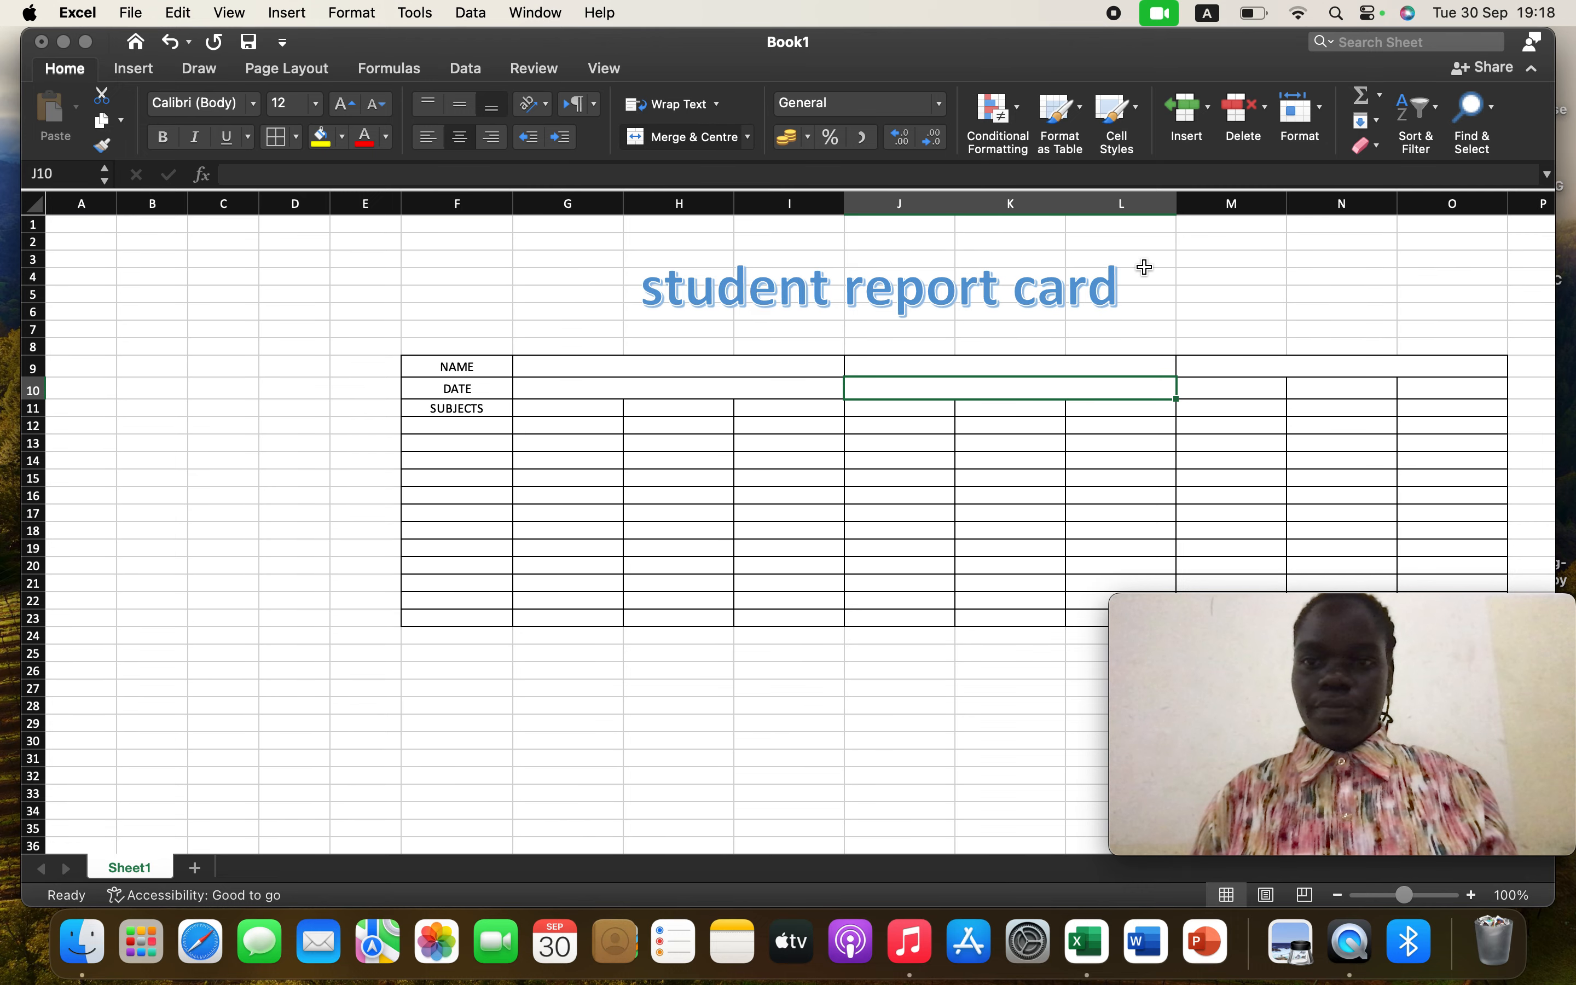
Apply row height 20 to M10:O10 and merge and centre those cells
{"action": "left_click", "coordinate": [1249, 387]}
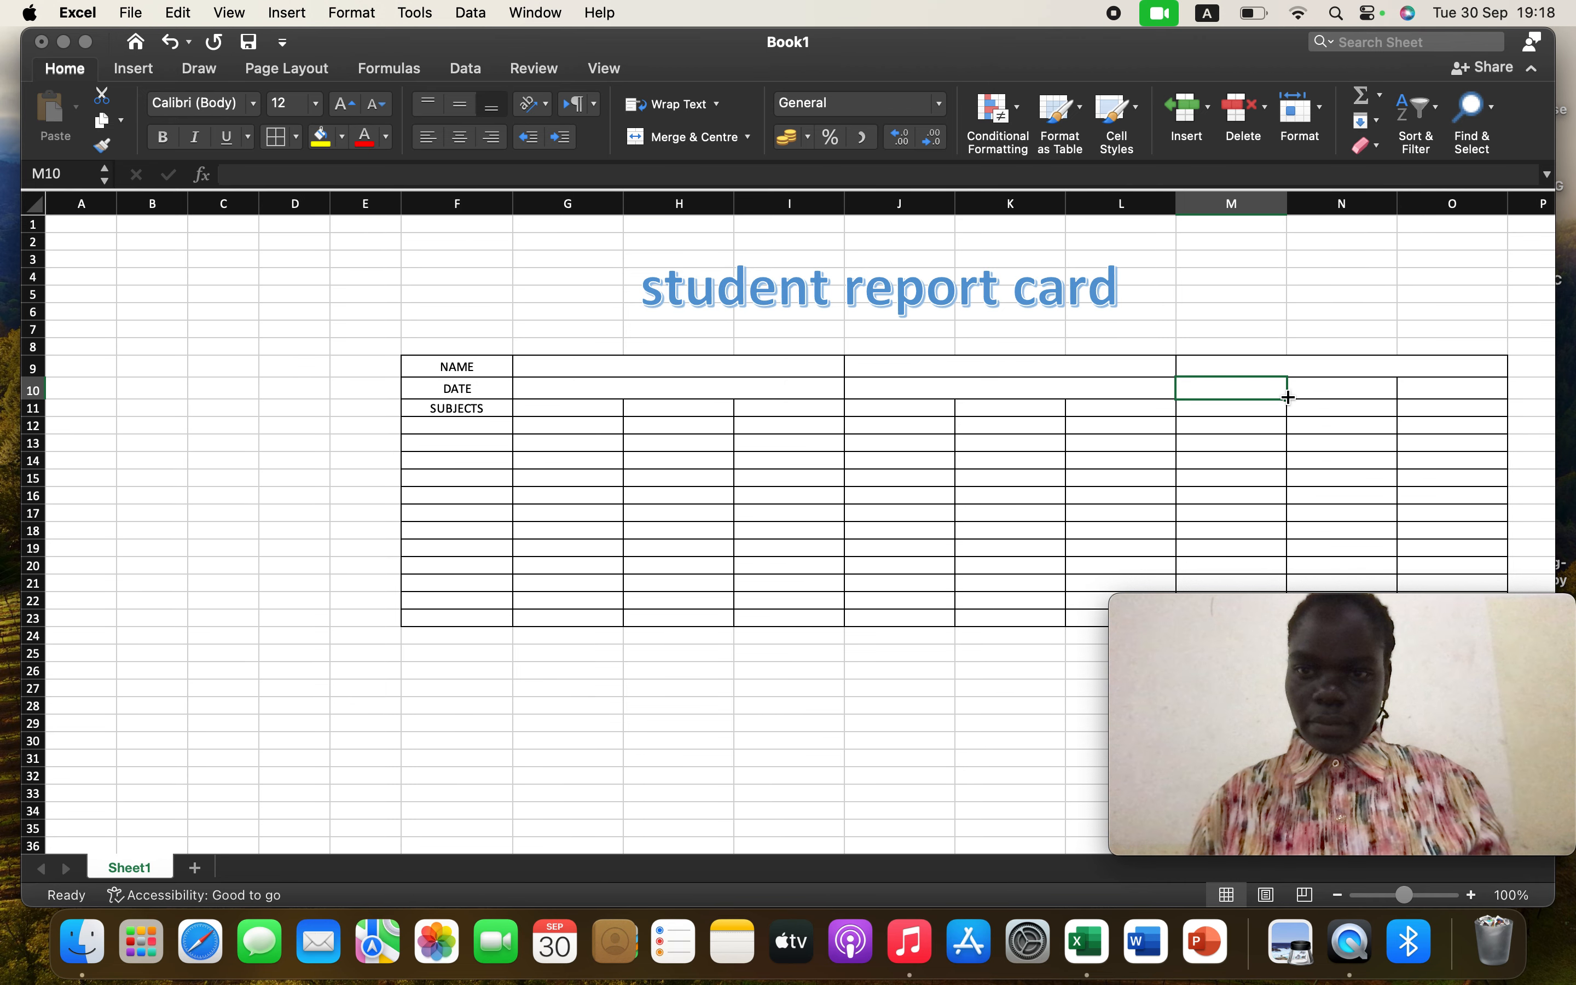
{"action": "left_click_drag", "start_coordinate": [1285, 396], "coordinate": [1494, 397]}
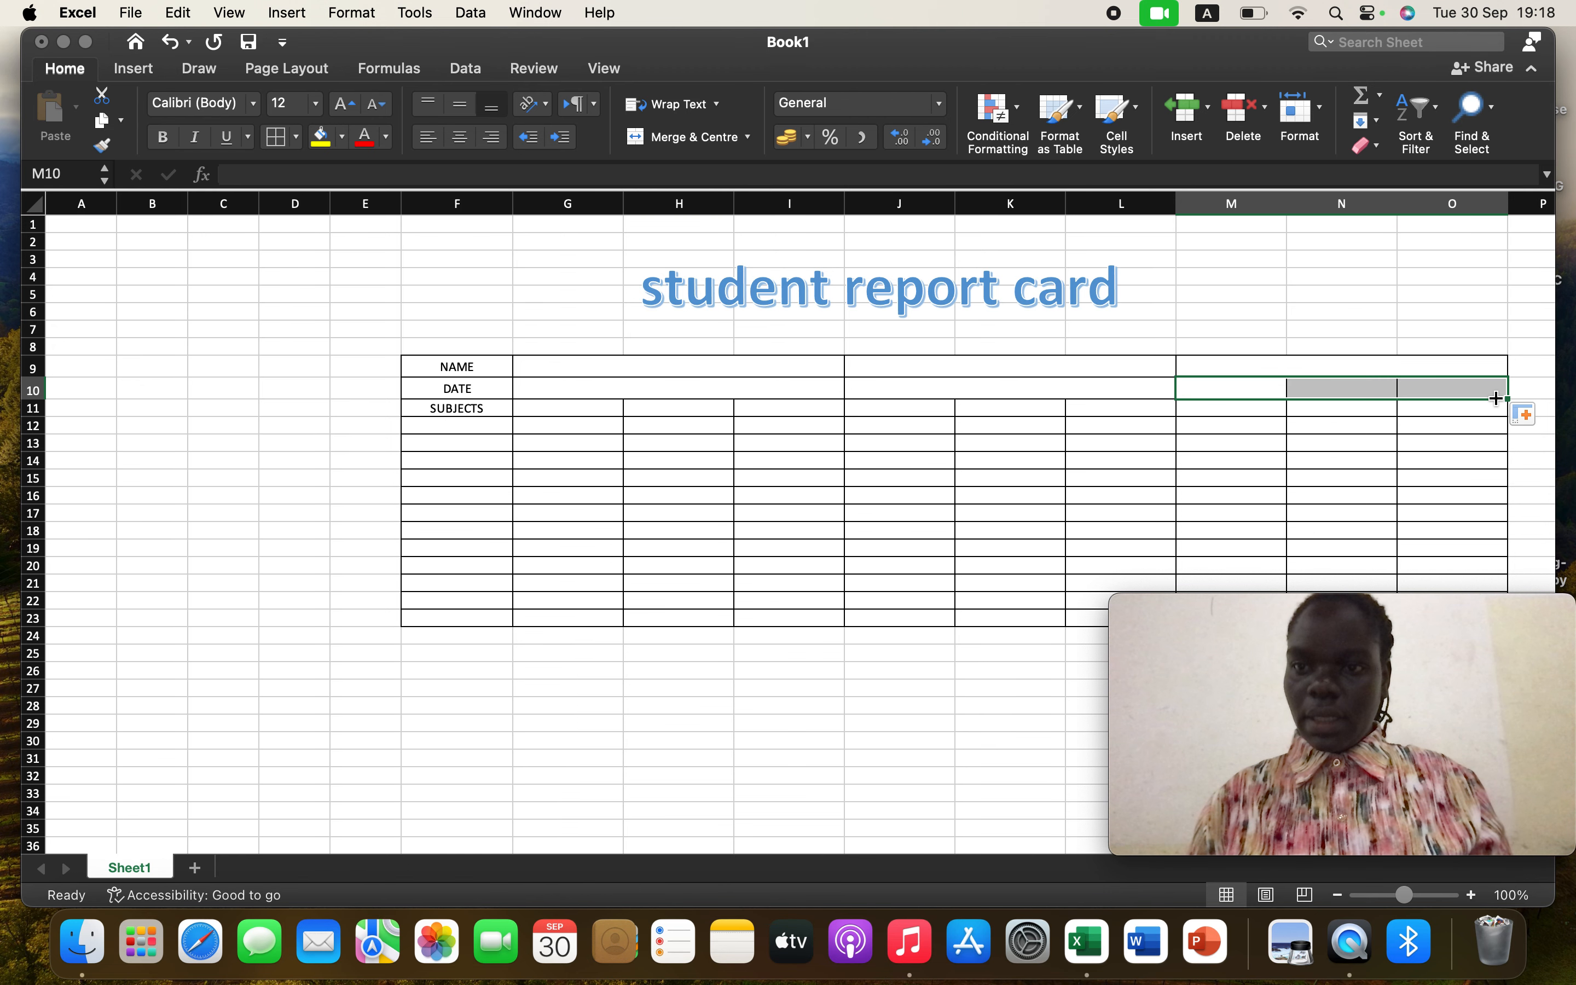
{"action": "left_click", "coordinate": [1318, 111]}
{"action": "left_click", "coordinate": [1347, 178]}
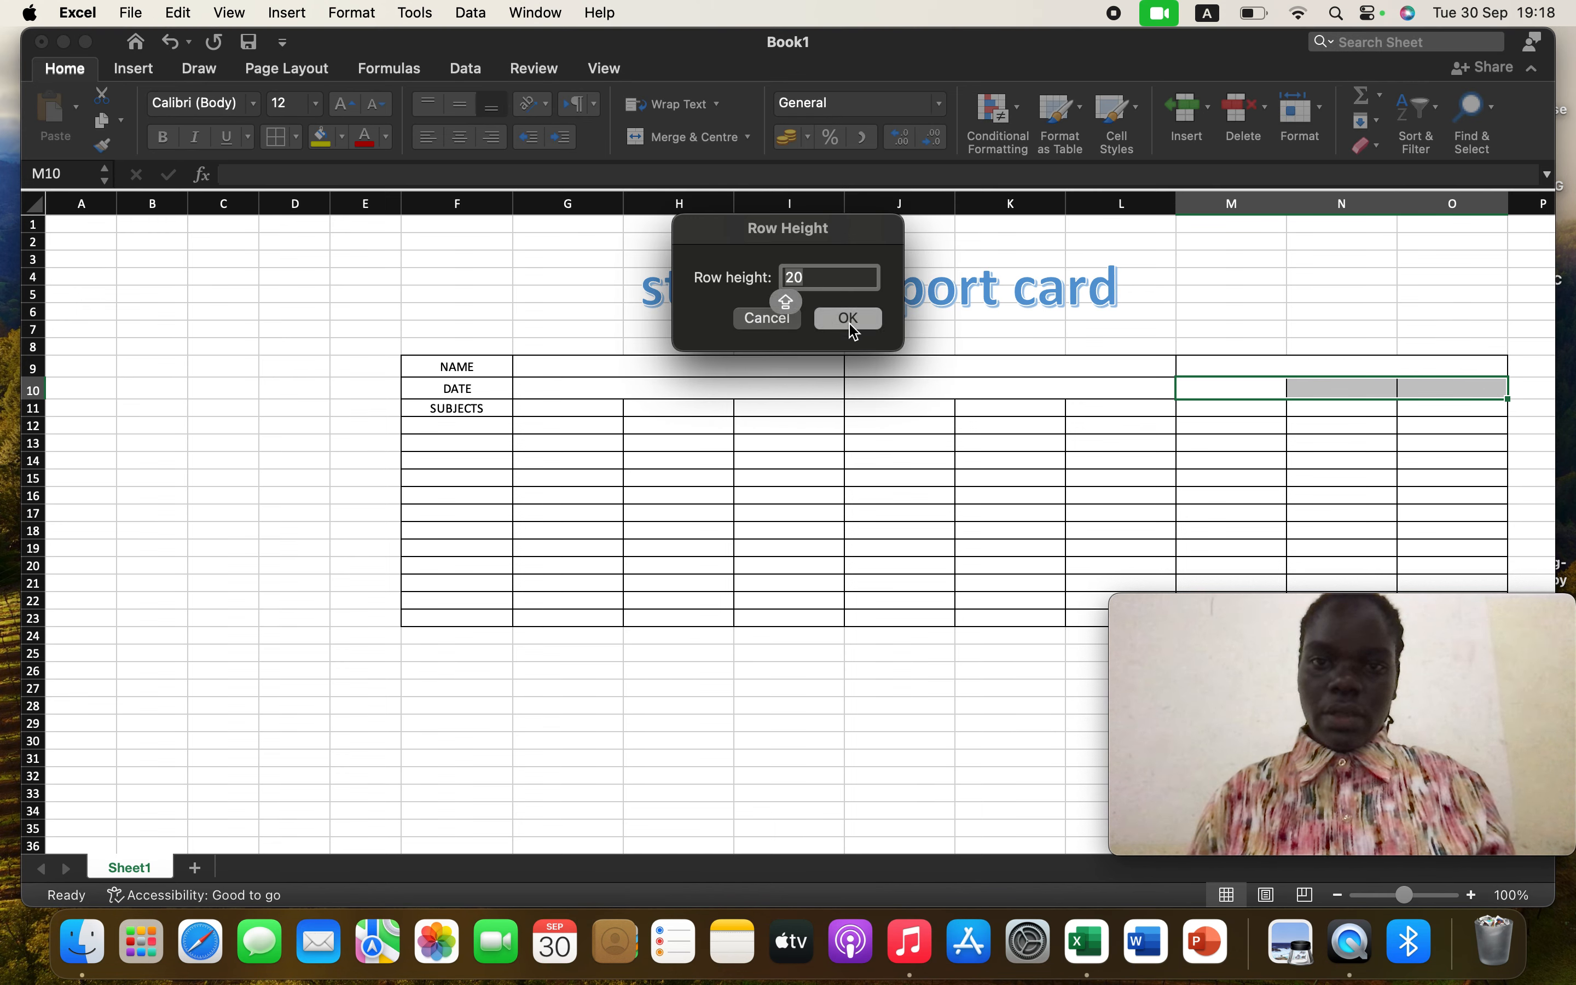
{"action": "left_click", "coordinate": [849, 319]}
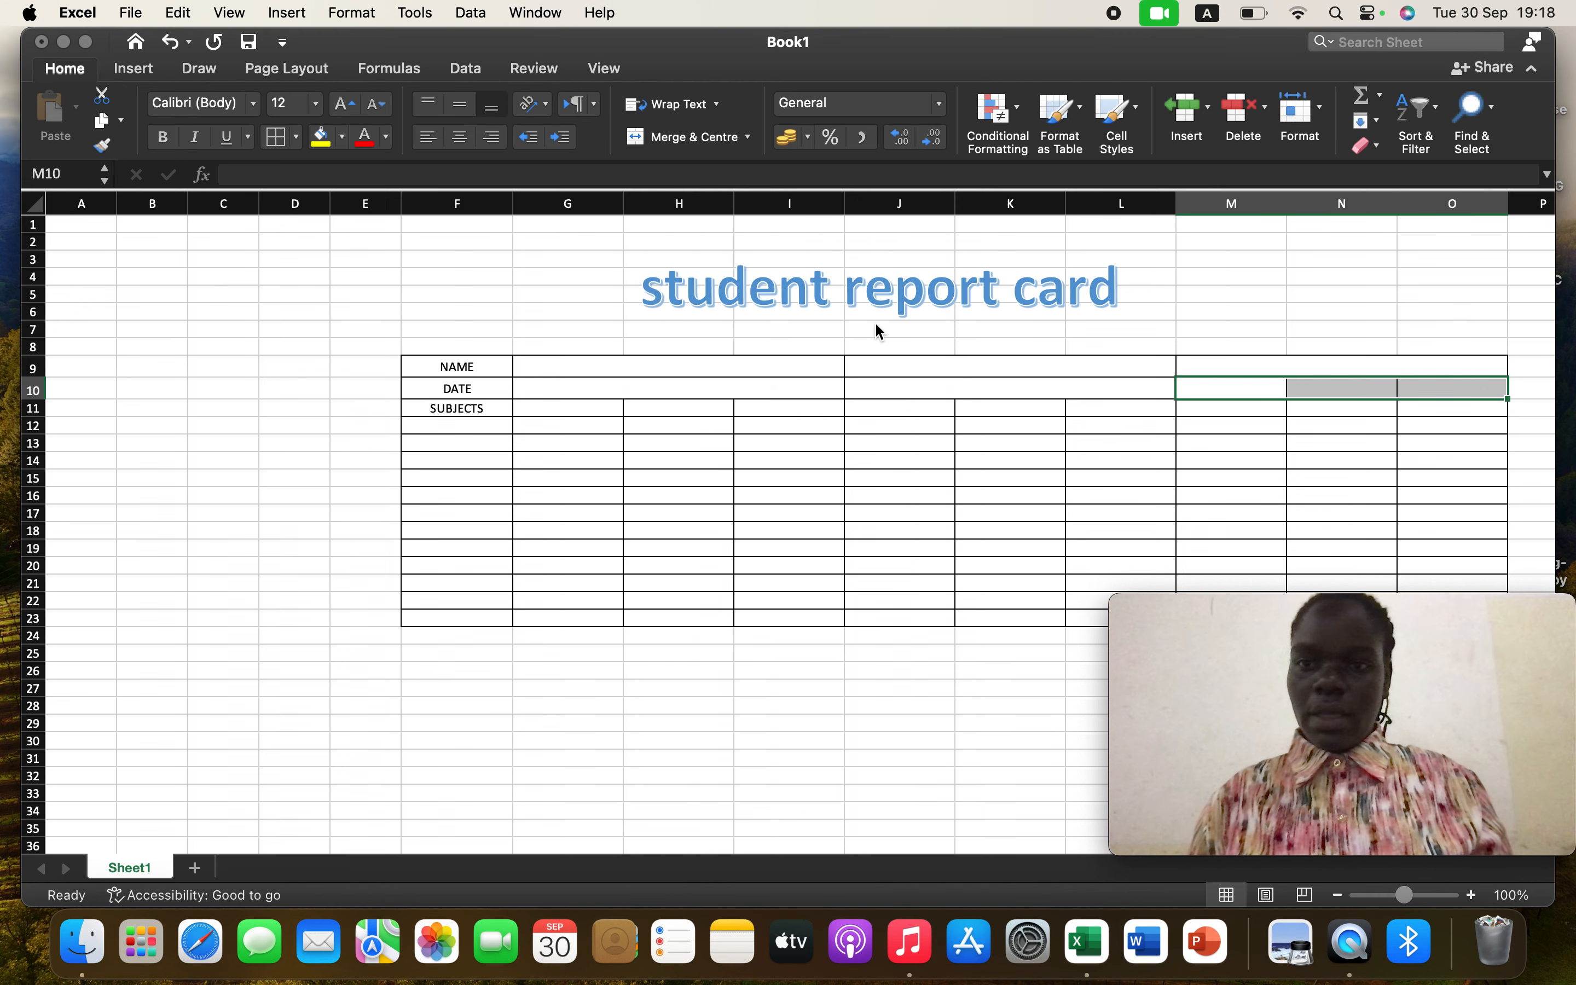
{"action": "left_click", "coordinate": [696, 138]}
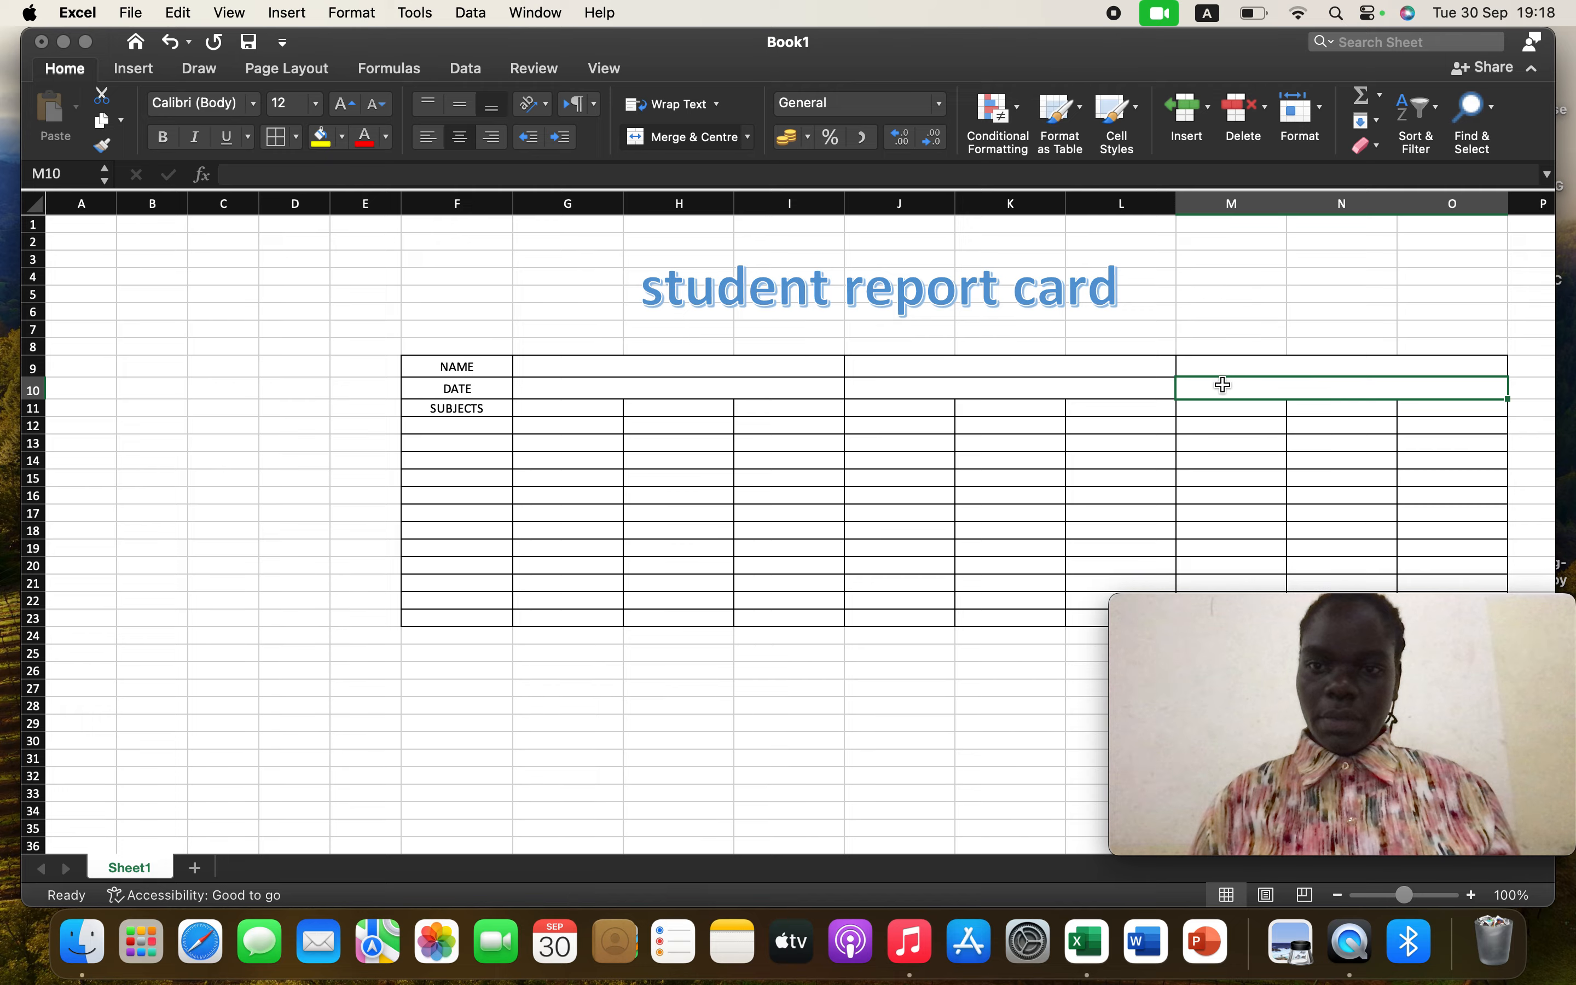
{"action": "left_click", "coordinate": [735, 366]}
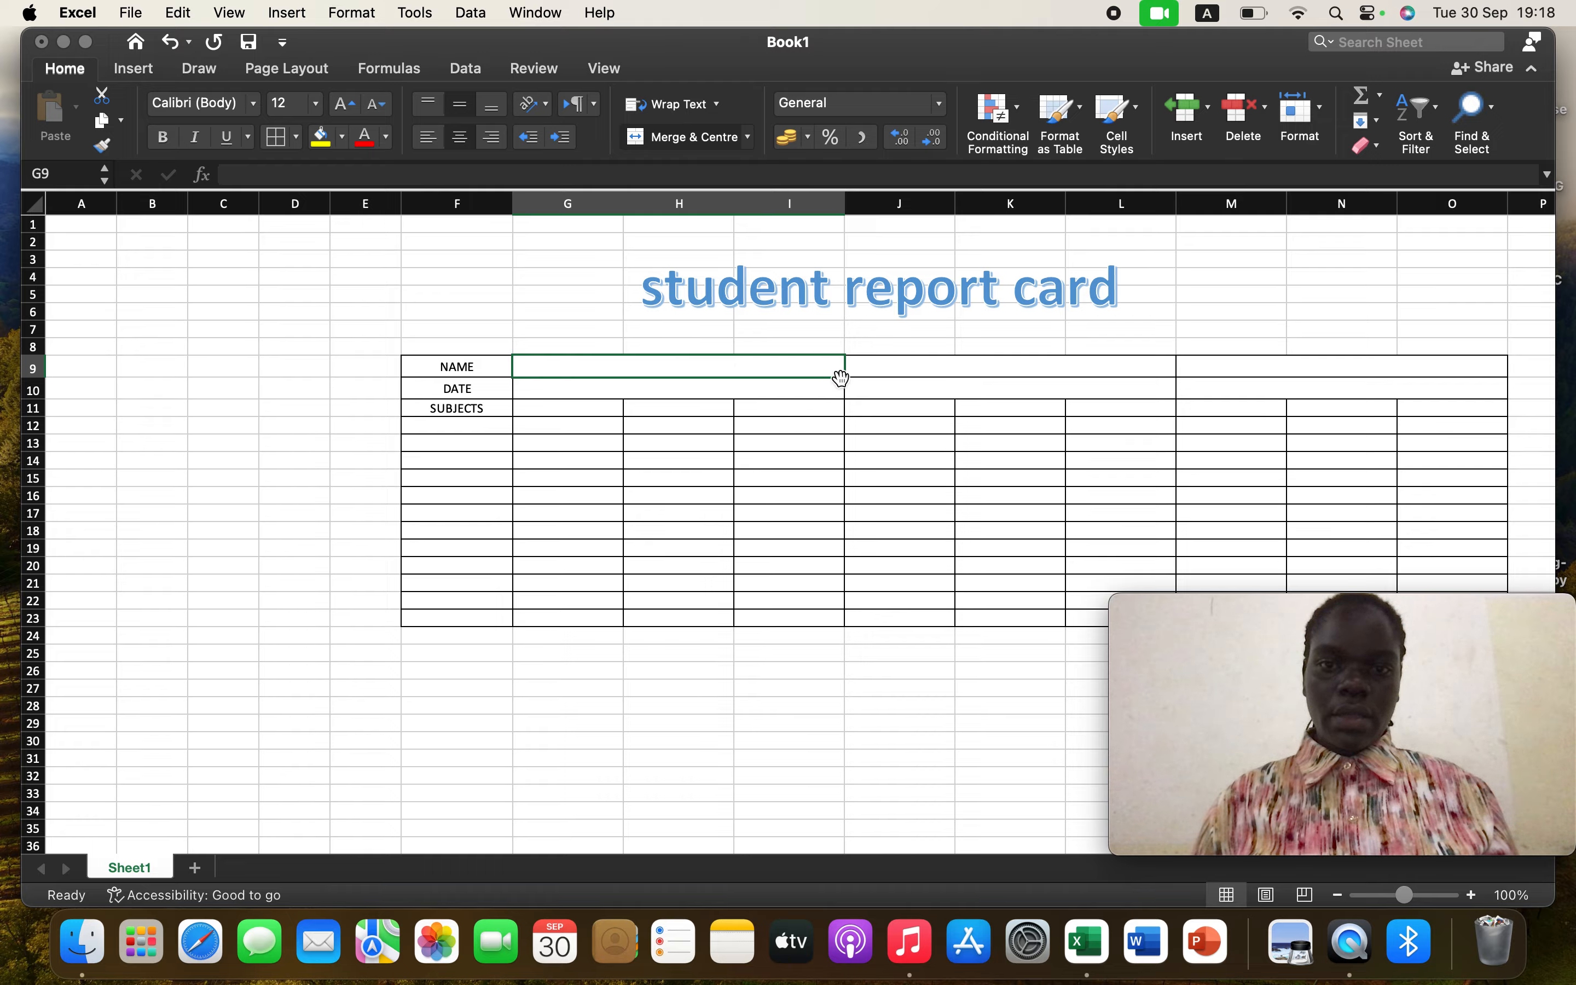
Select the merged cells G9:O9 and centre their contents both vertically and horizontally
{"action": "left_click_drag", "start_coordinate": [840, 378], "coordinate": [1333, 381]}
{"action": "left_click_drag", "start_coordinate": [1454, 384], "coordinate": [1504, 376]}
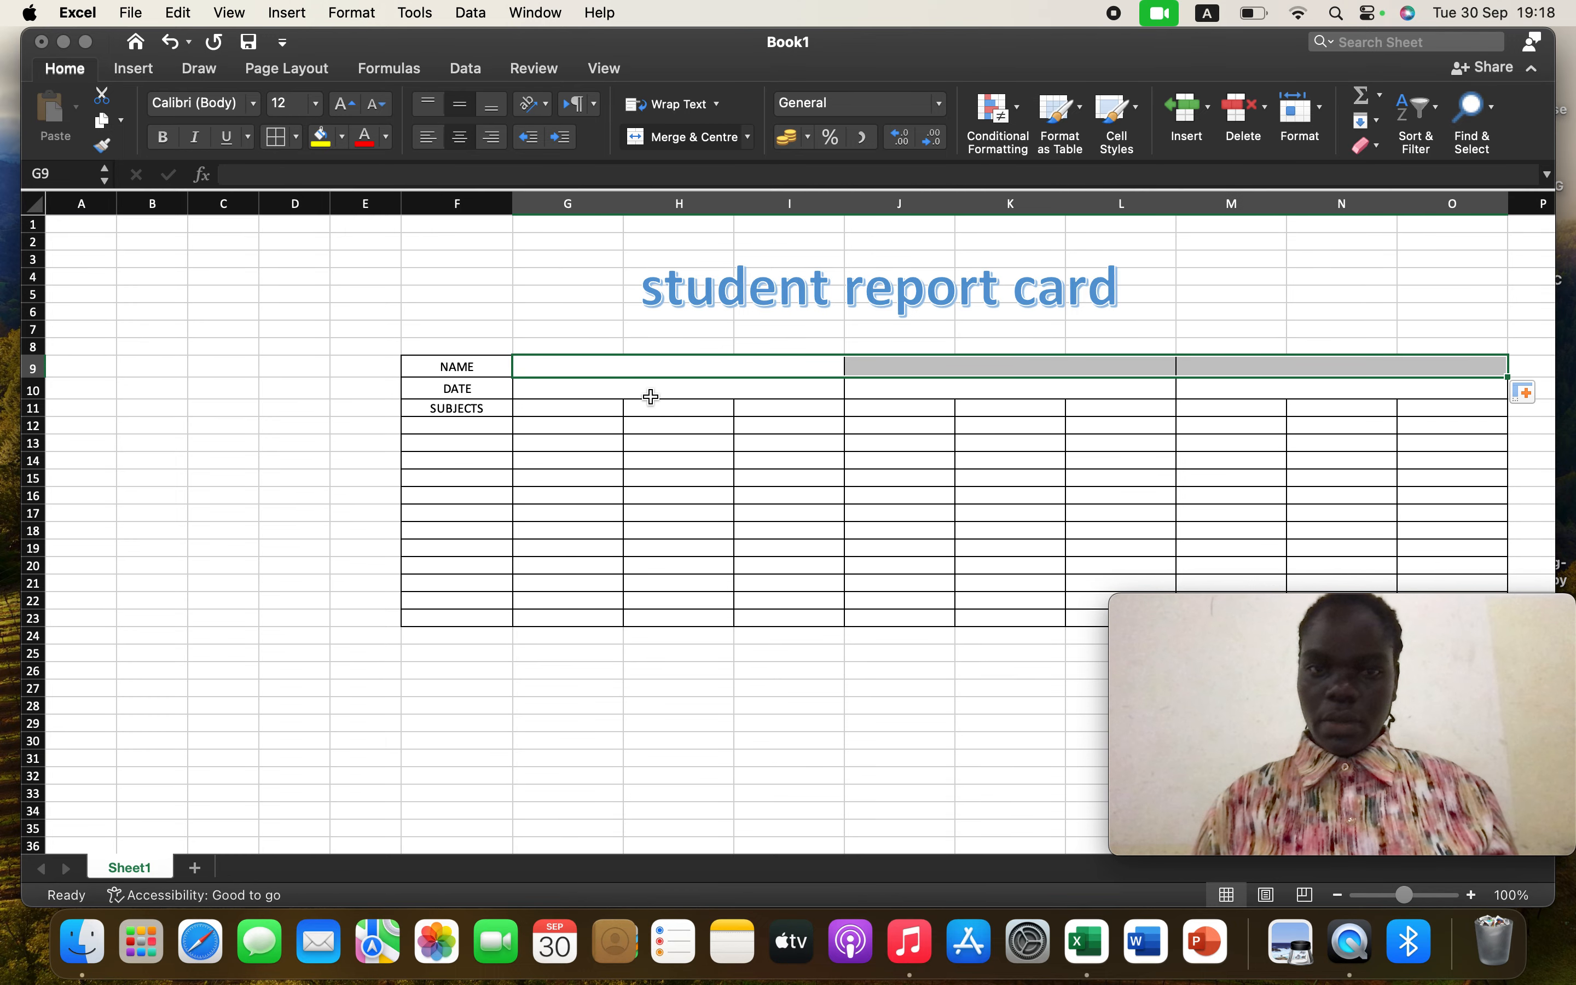
{"action": "left_click", "coordinate": [493, 106]}
{"action": "left_click", "coordinate": [497, 140]}
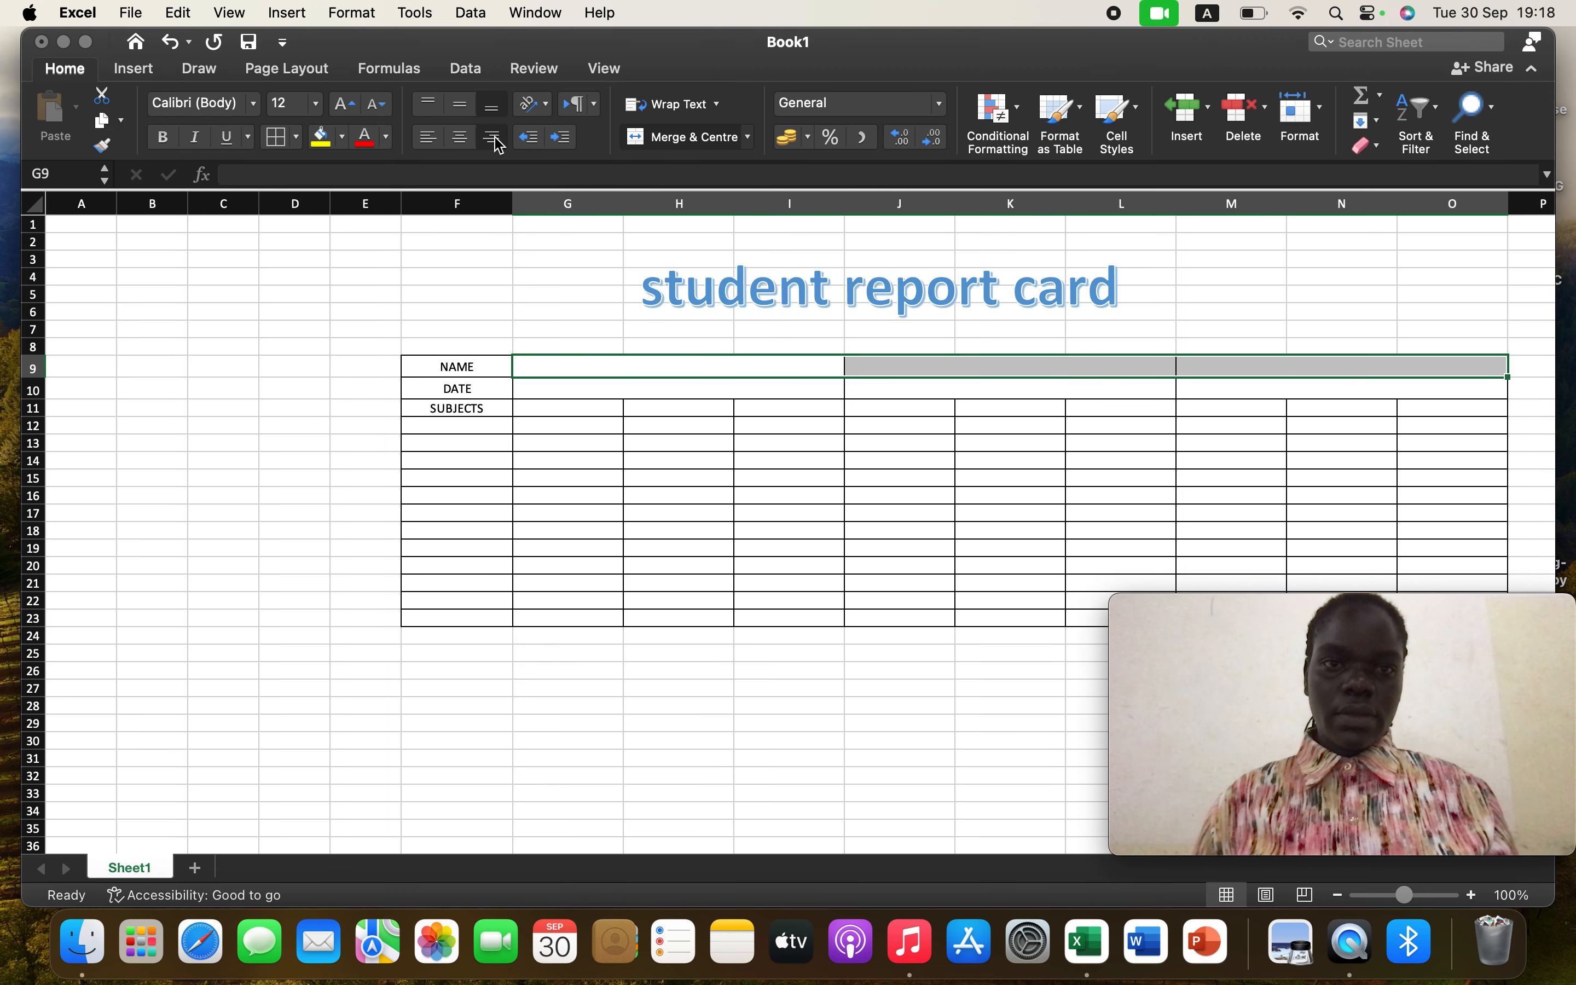
{"action": "left_click", "coordinate": [465, 137]}
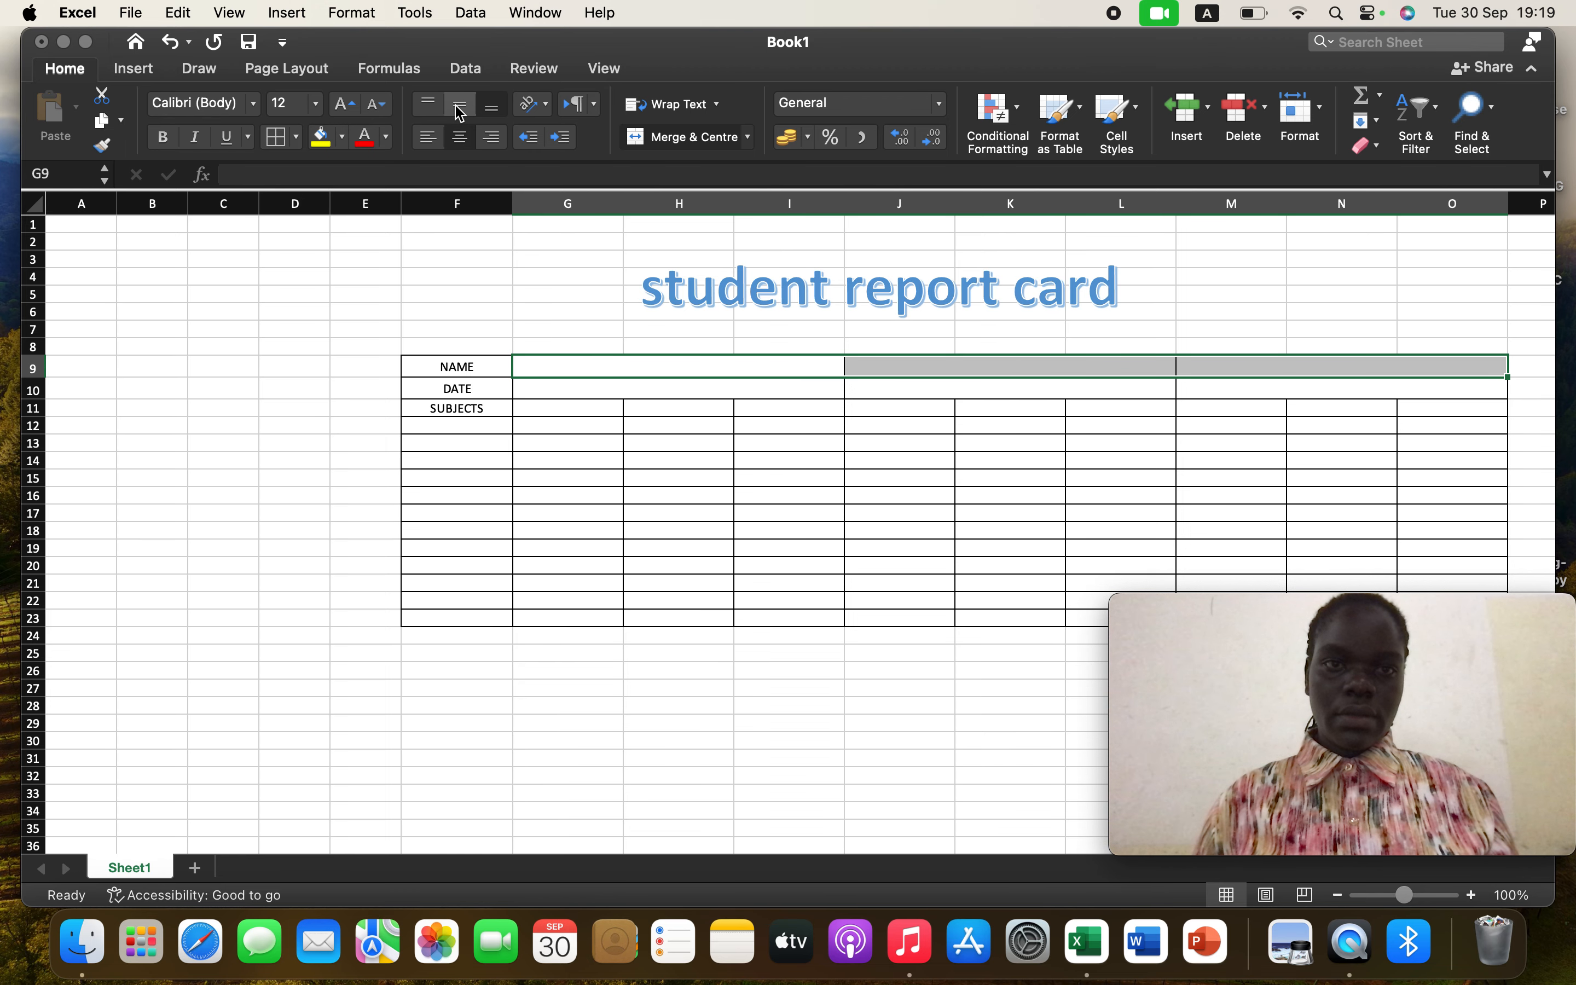
{"action": "left_click", "coordinate": [462, 115]}
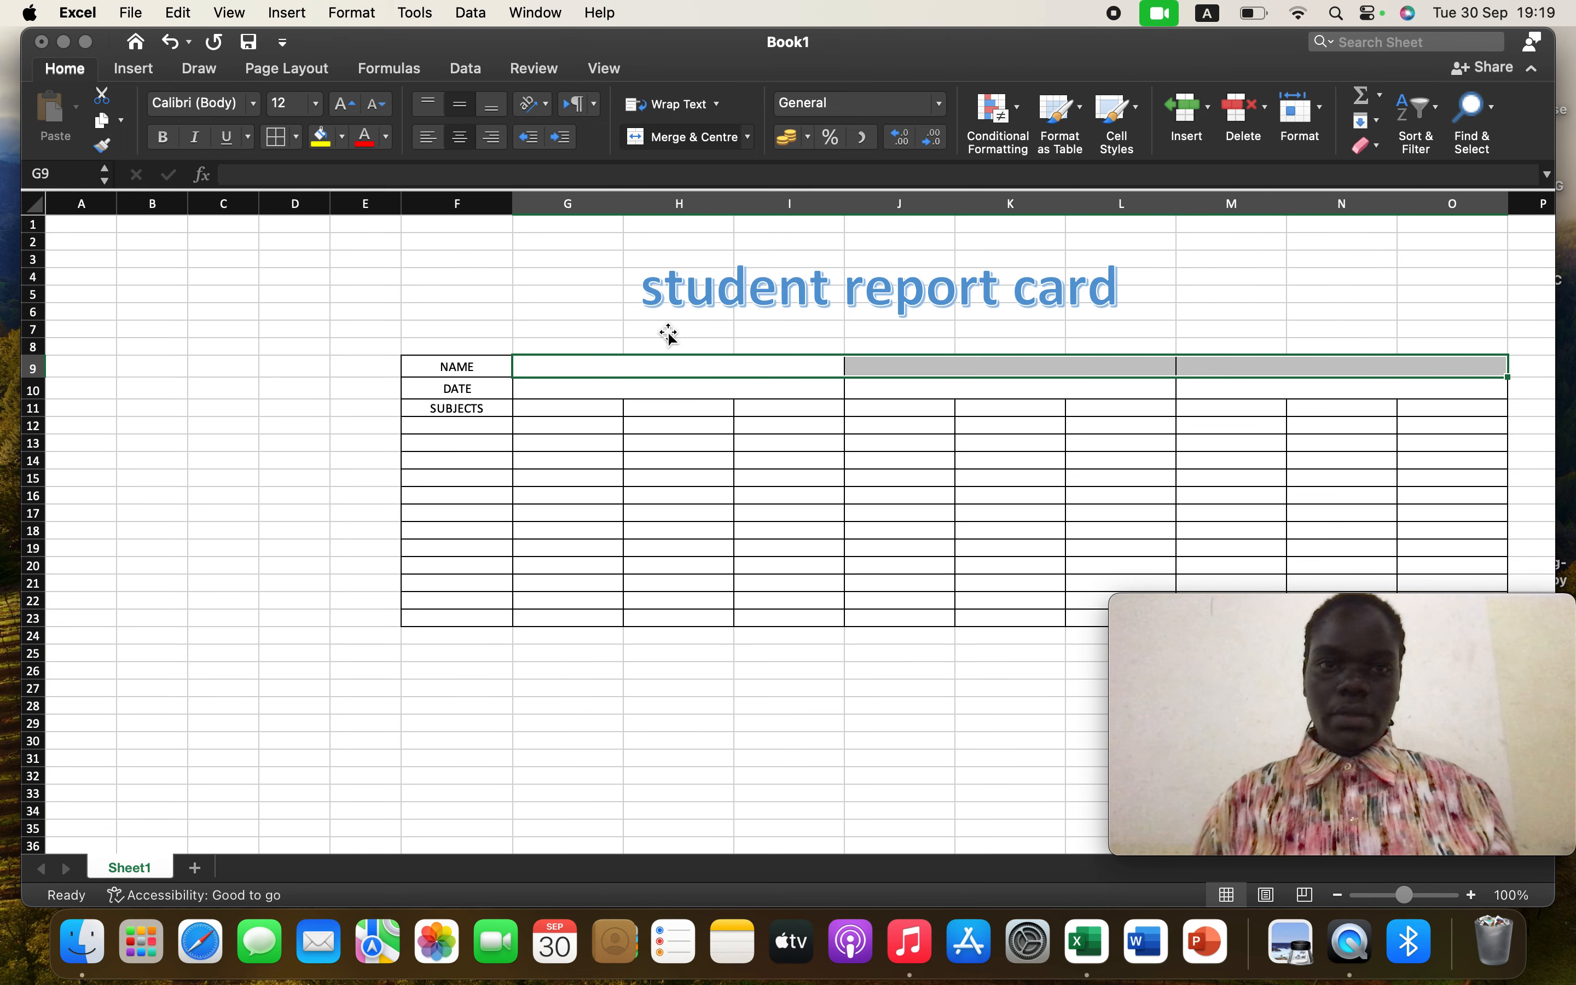
Select G10:O10 and centre their contents both vertically and horizontally
{"action": "left_click", "coordinate": [691, 388]}
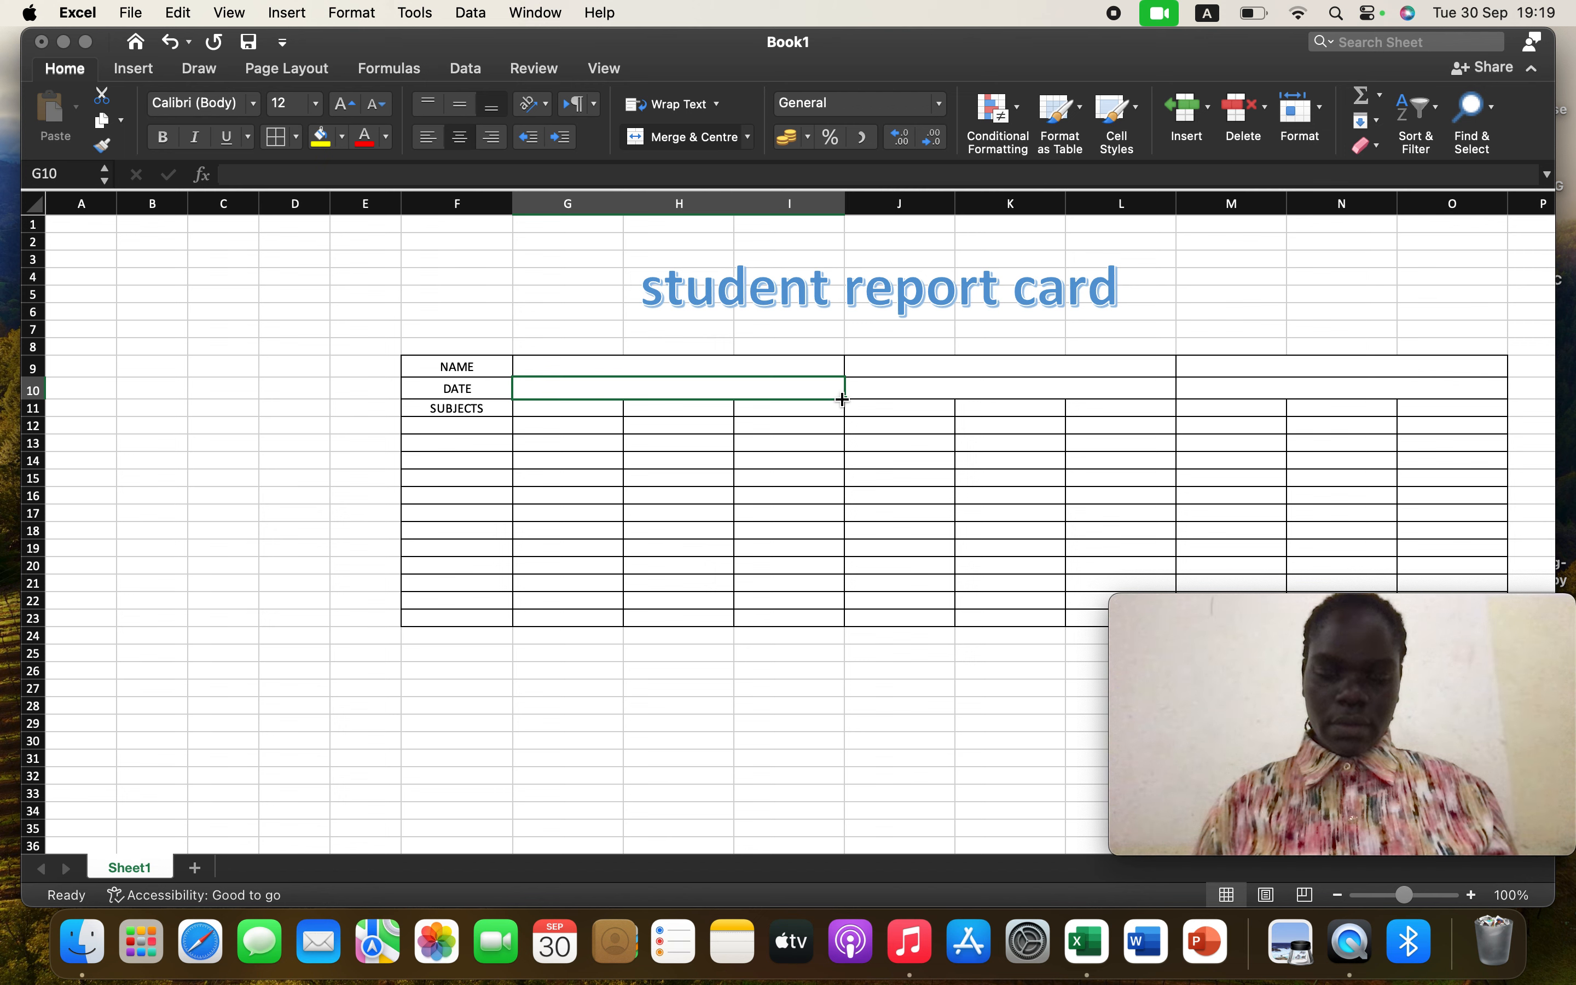
{"action": "left_click_drag", "start_coordinate": [841, 400], "coordinate": [1397, 408]}
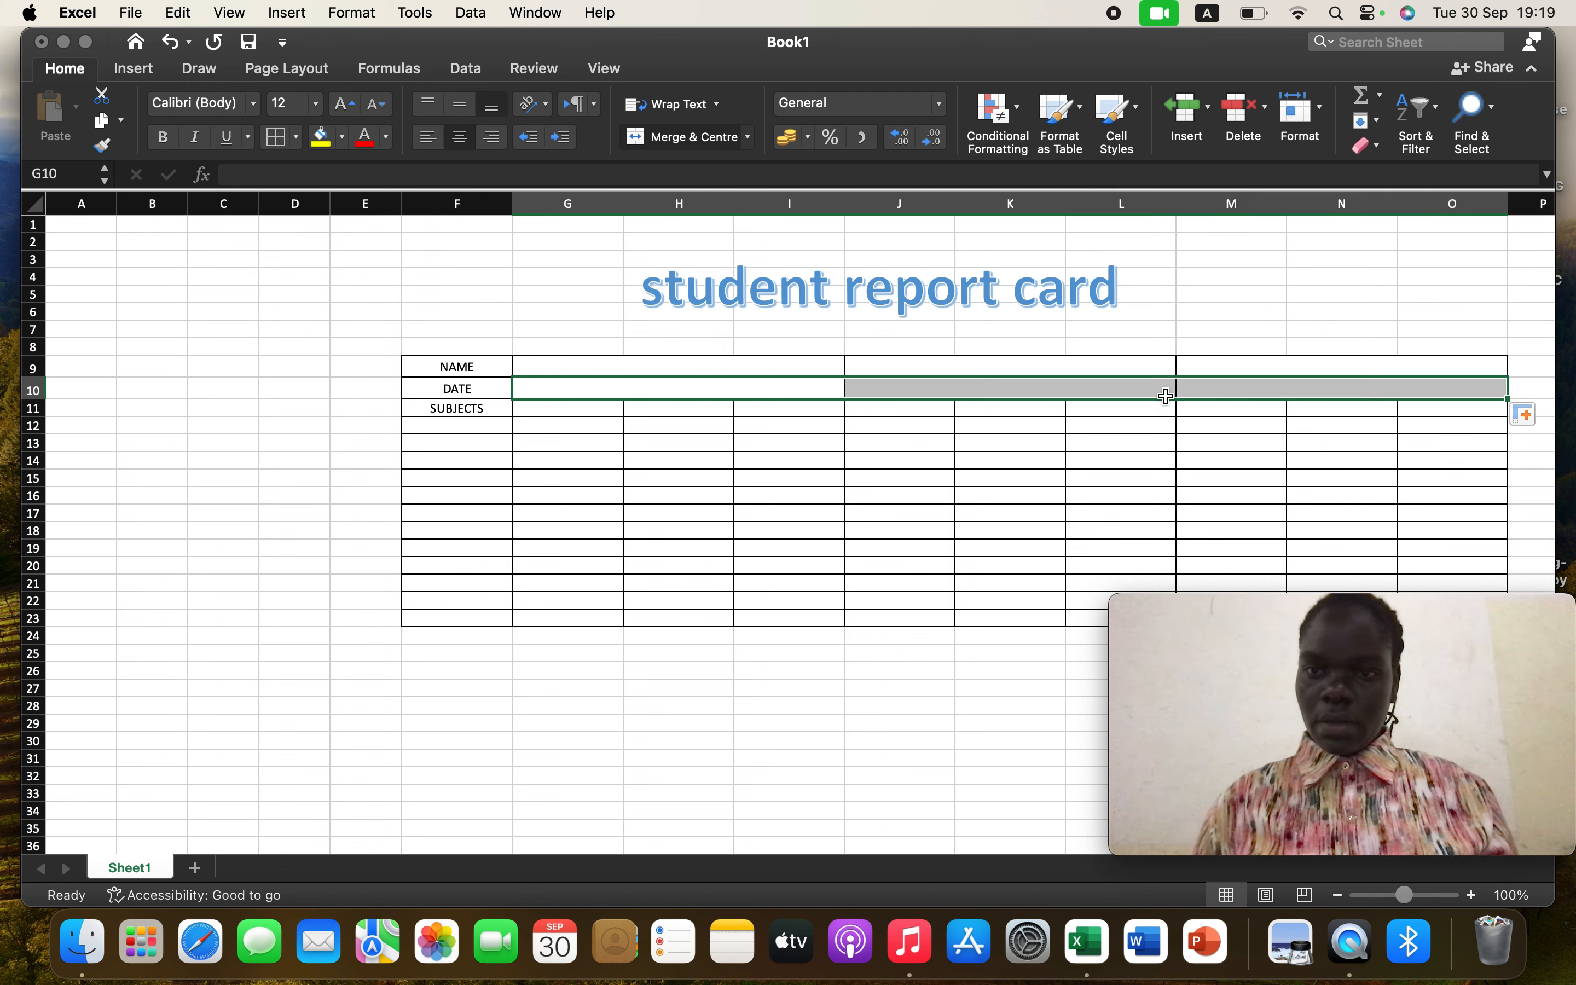
{"action": "left_click", "coordinate": [460, 106]}
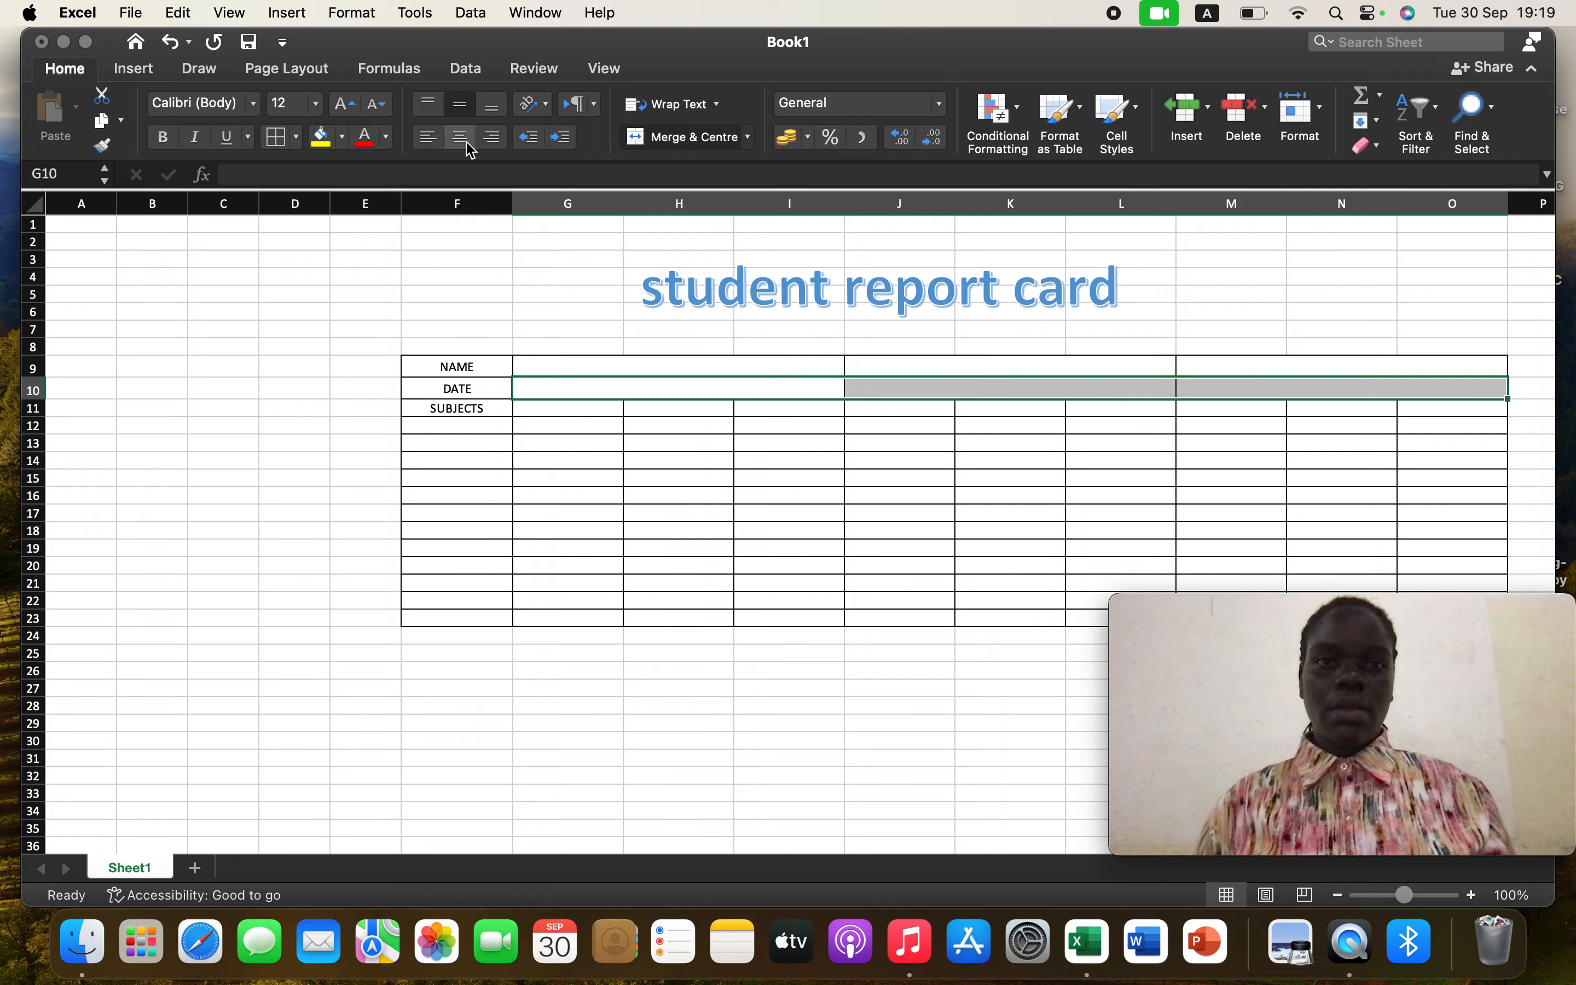
{"action": "left_click", "coordinate": [460, 139]}
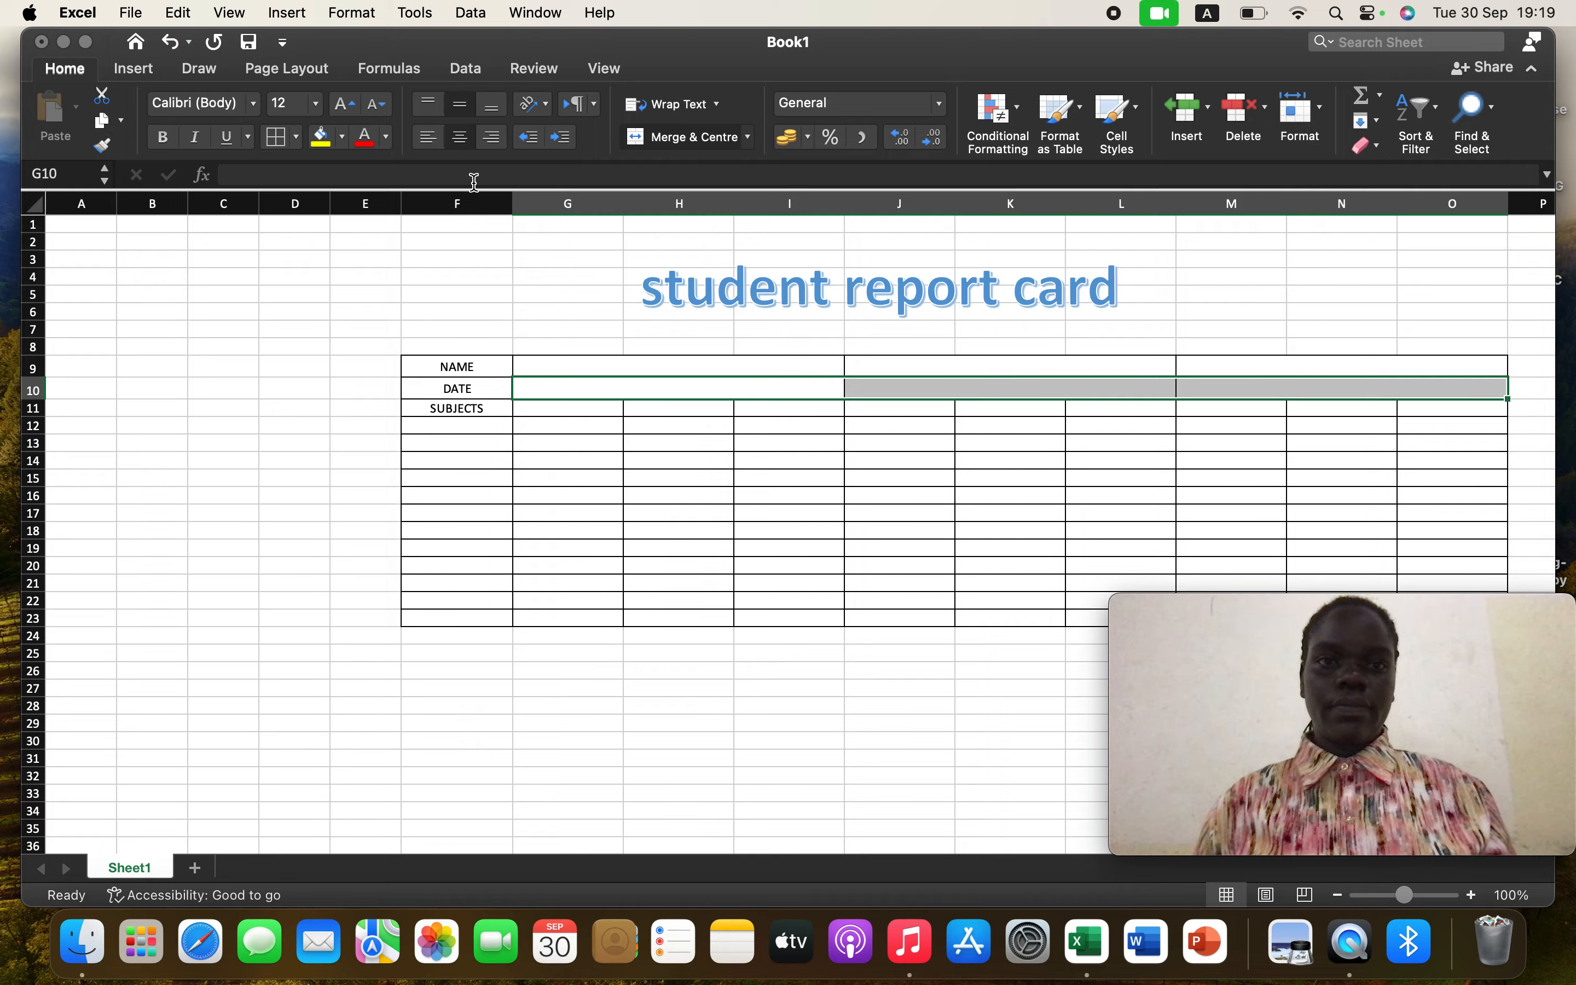
Enter the heading 1ST TERM MARKS in the merged cell G9
{"action": "left_click", "coordinate": [469, 172]}
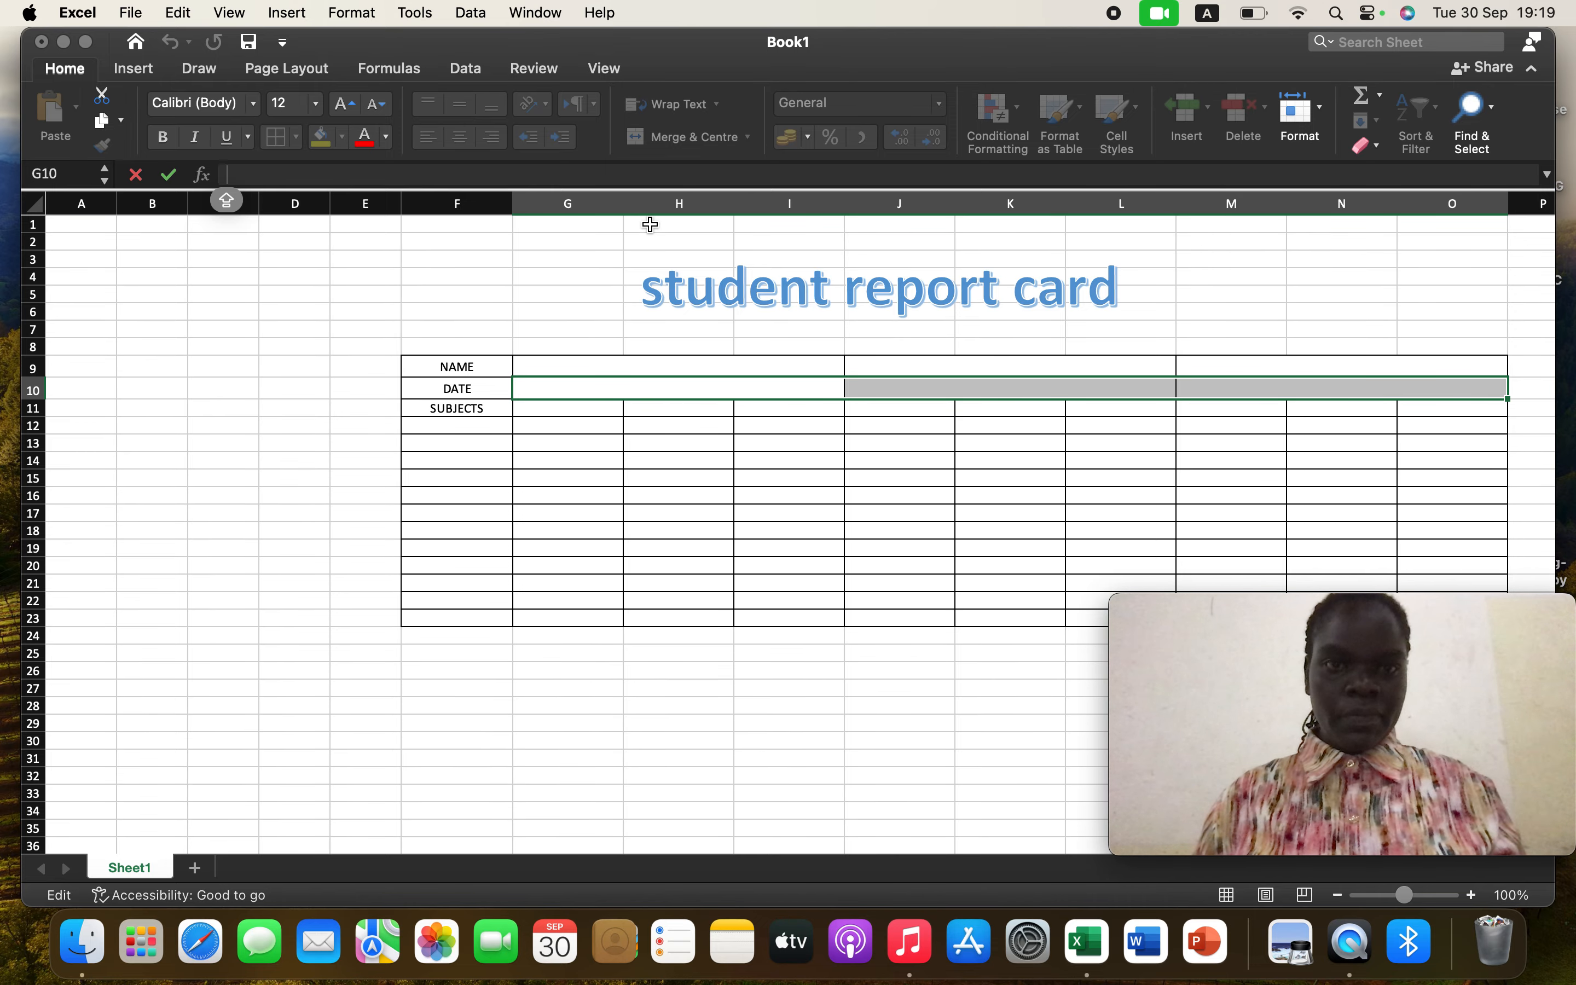
{"action": "left_click", "coordinate": [565, 366]}
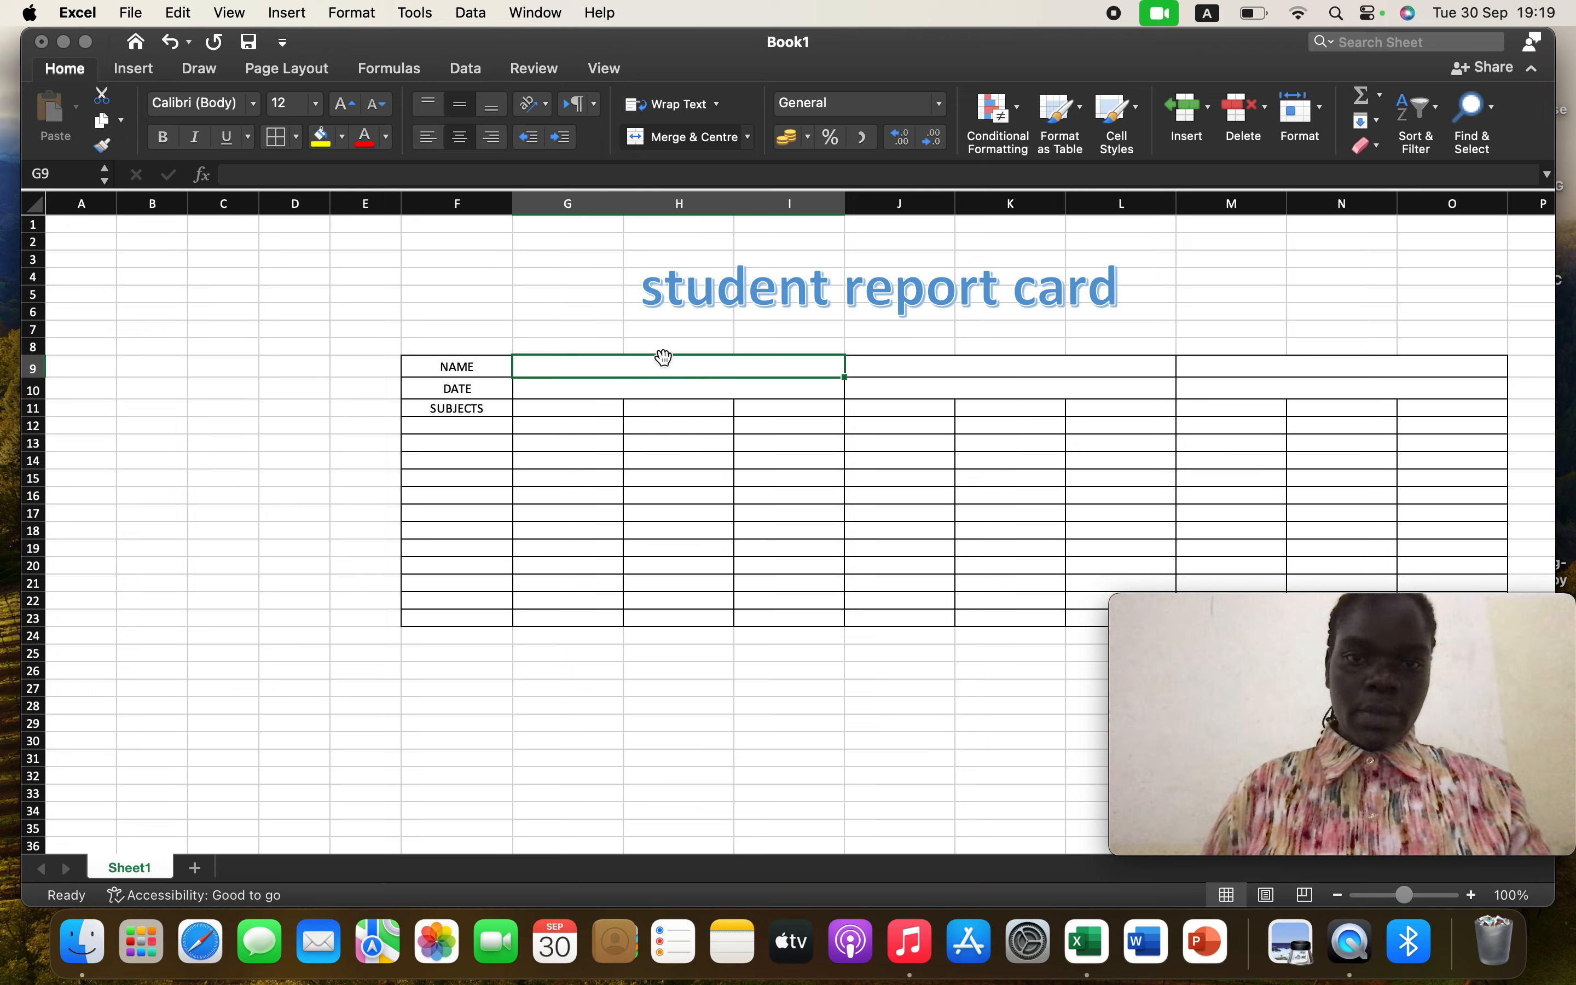
{"action": "type", "text": "1ST TERM"}
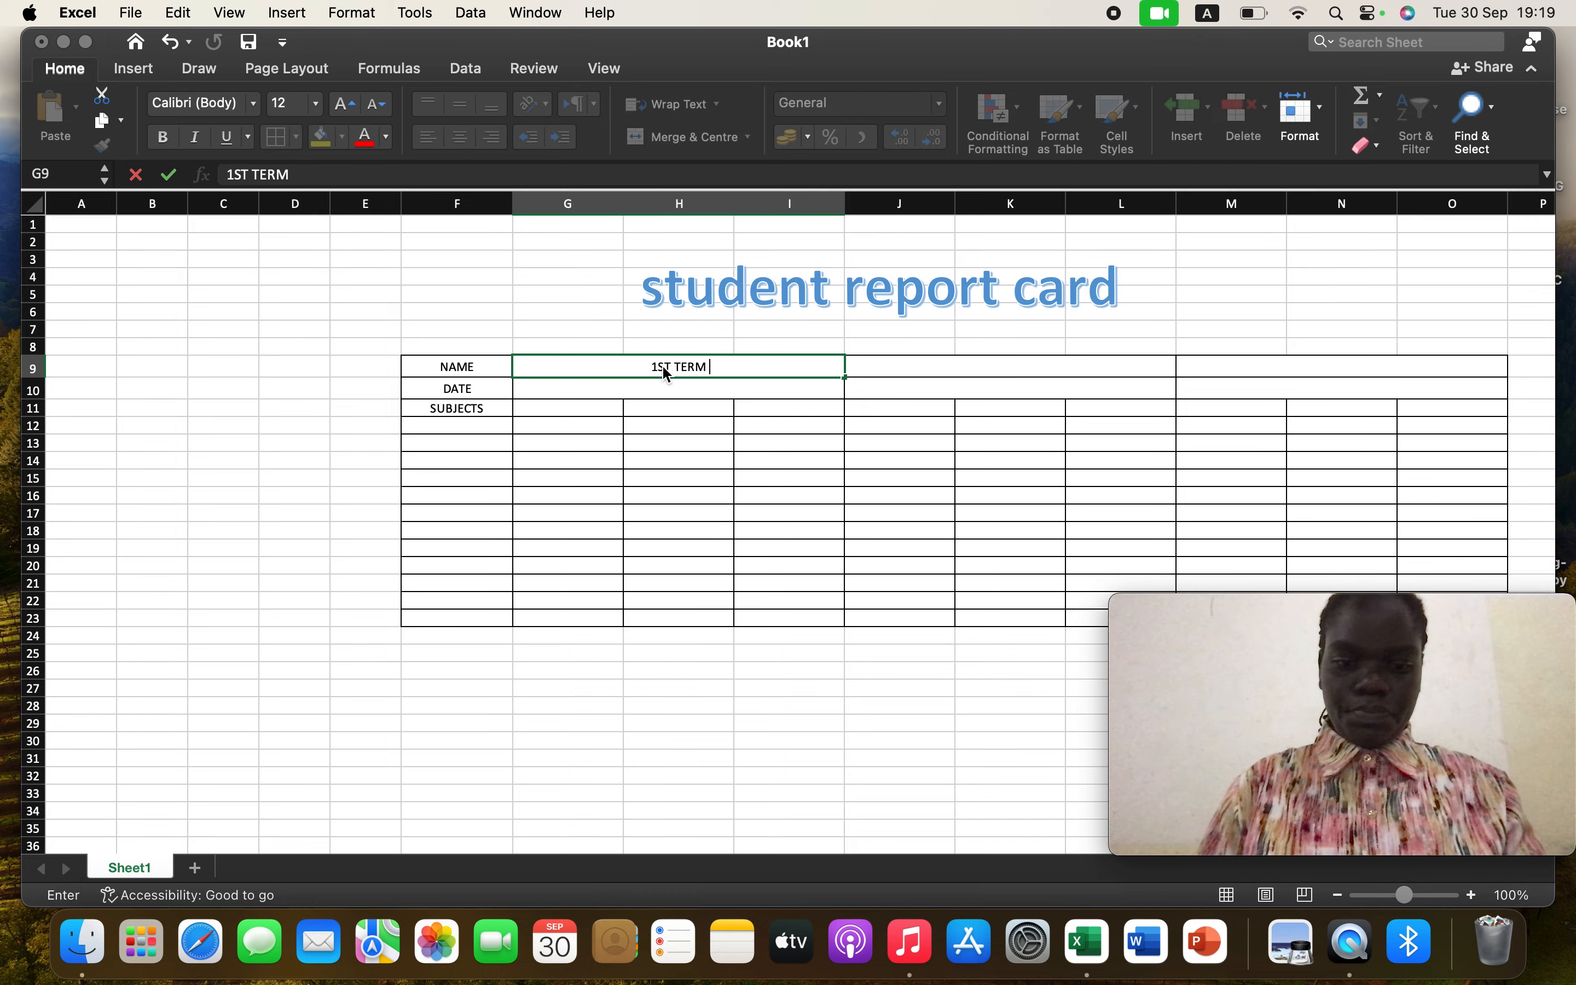
{"action": "key", "text": "Caps_Lock"}
{"action": "type", "text": "T TERM M"}
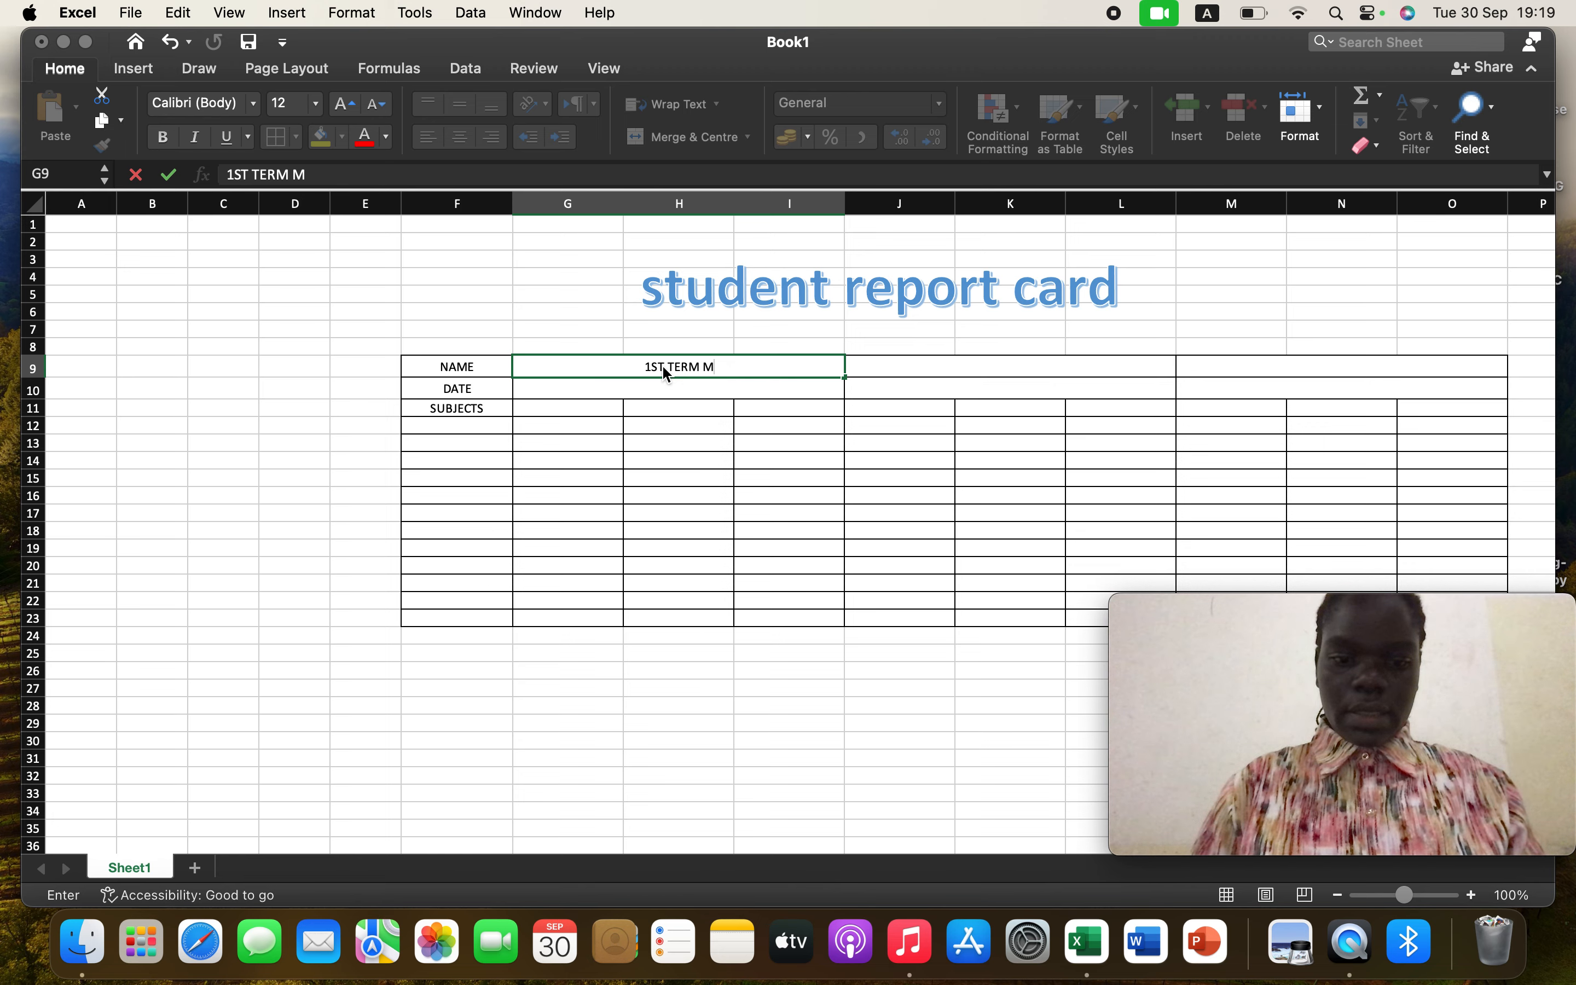
{"action": "type", "text": "ARKS"}
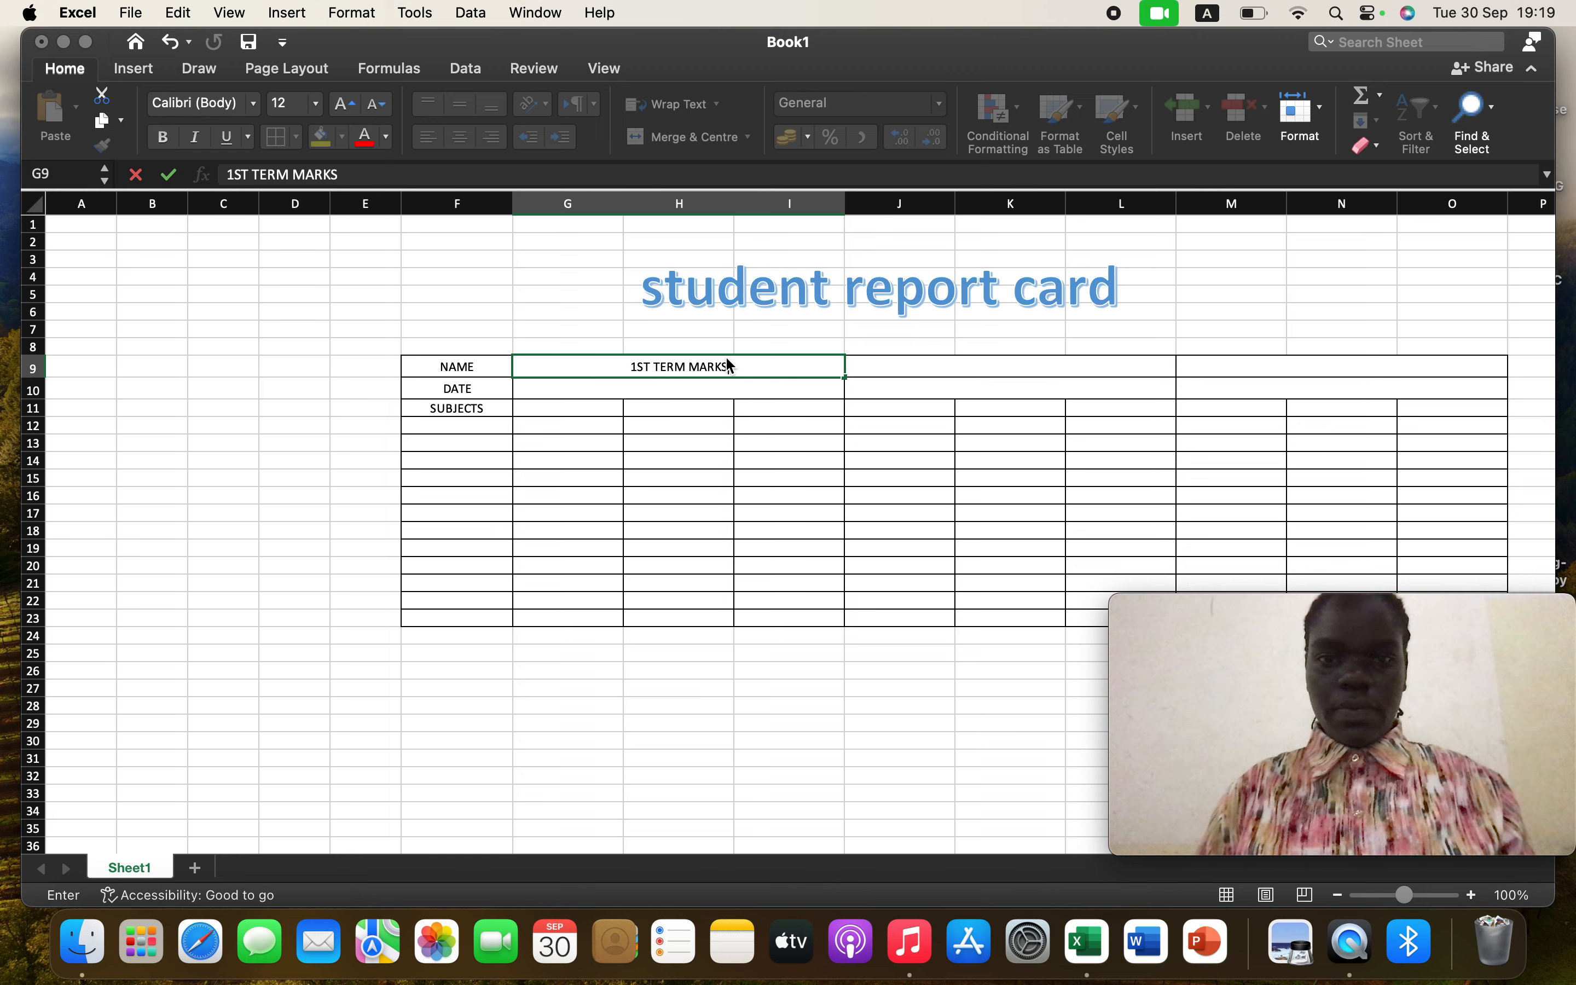
Enter the heading 2ND TERM MARK in the merged cell J9
{"action": "left_click", "coordinate": [987, 368]}
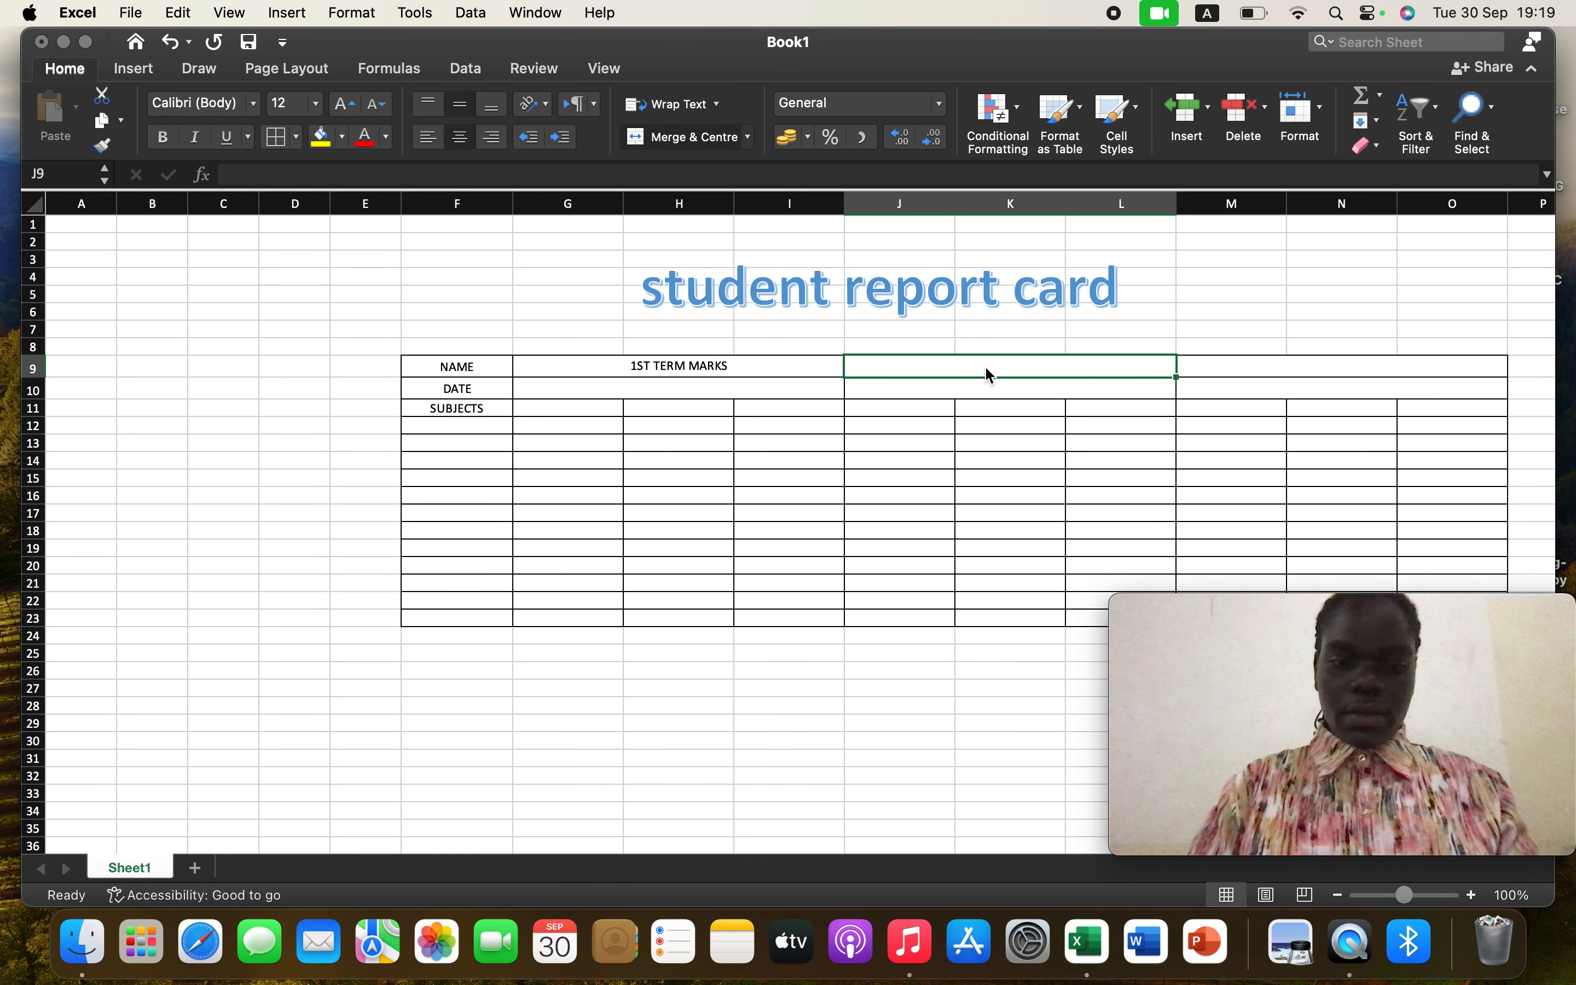
{"action": "type", "text": "2"}
{"action": "key", "text": "Caps_Lock"}
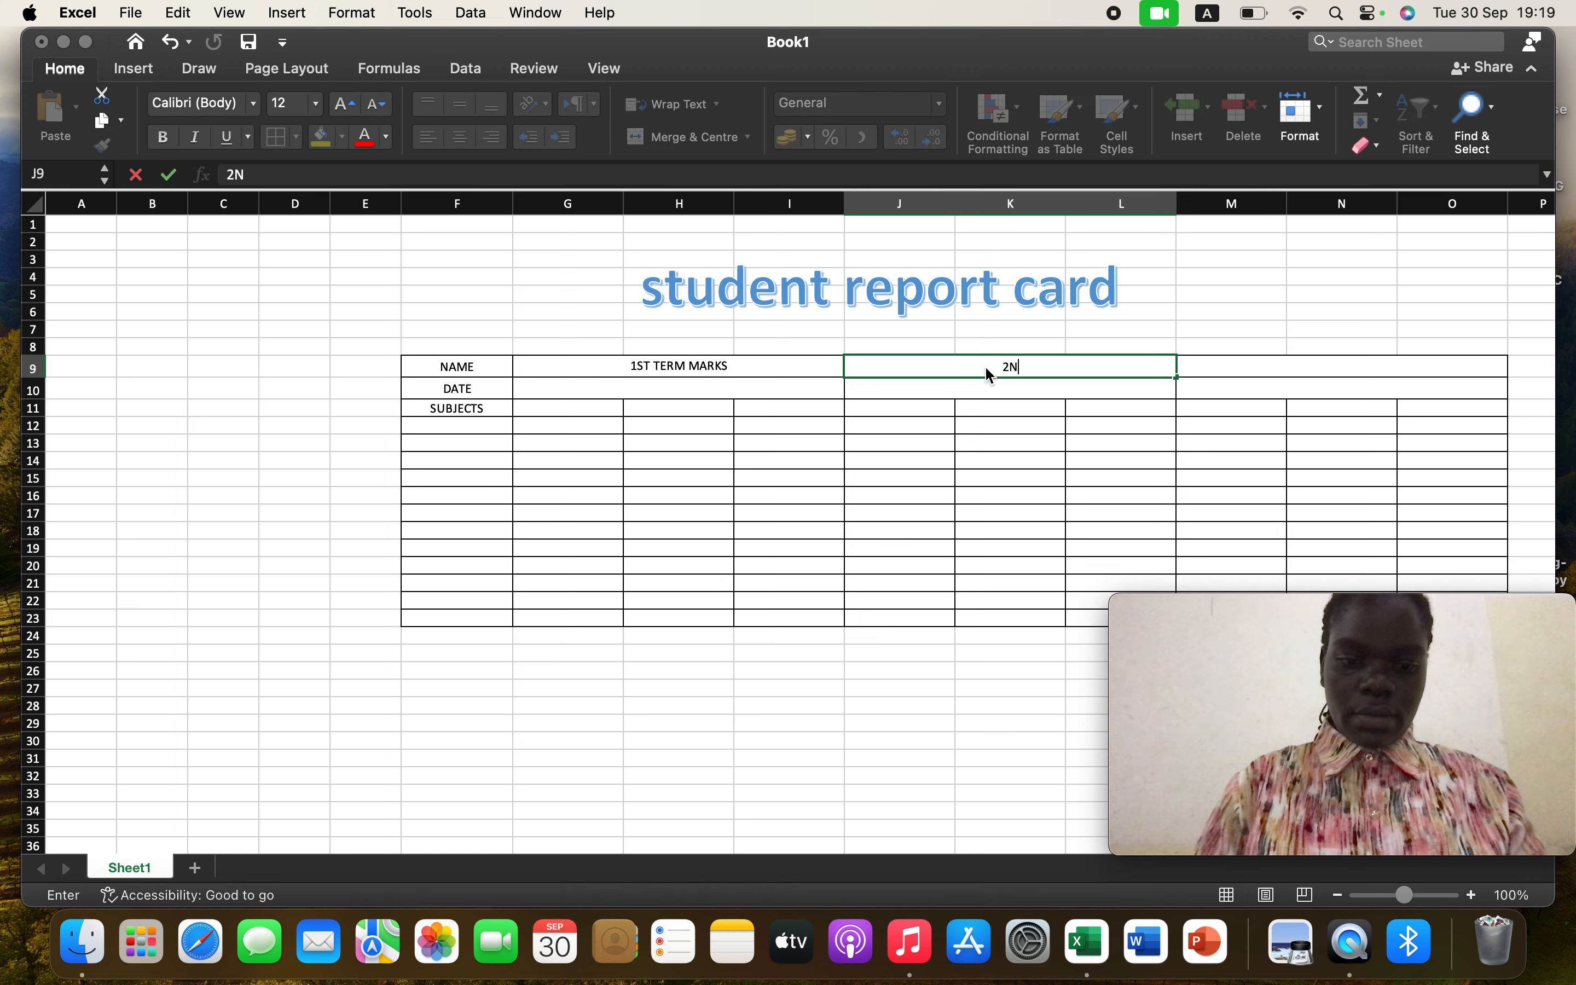
{"action": "type", "text": "ND TE"}
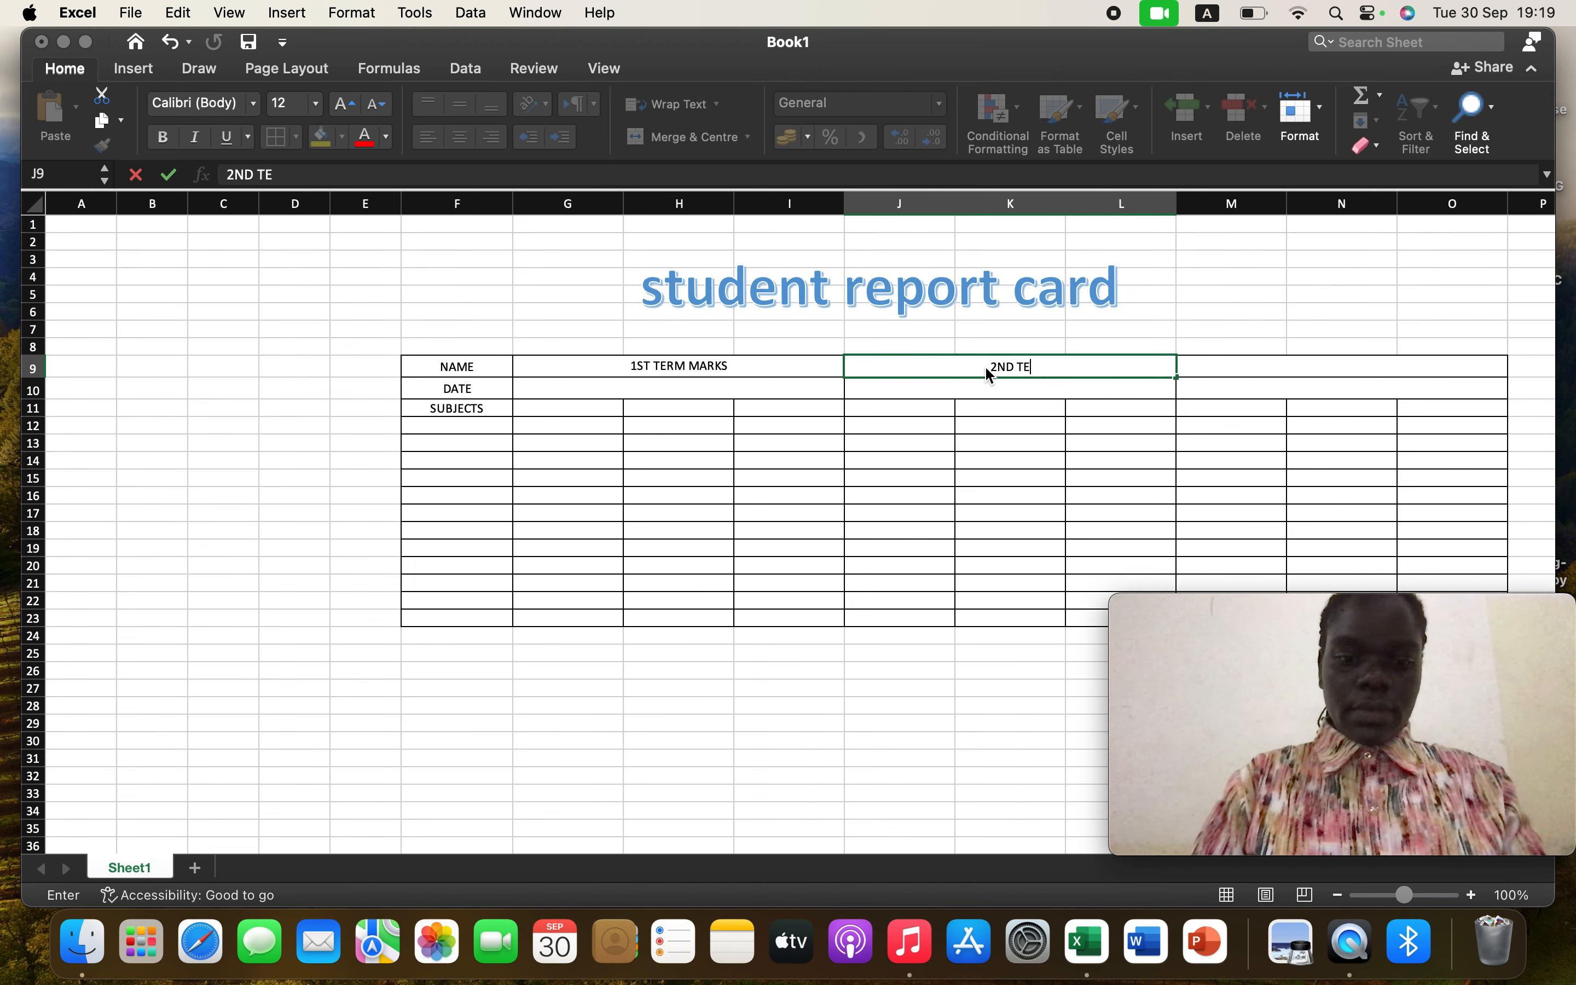
{"action": "type", "text": "RM MA"}
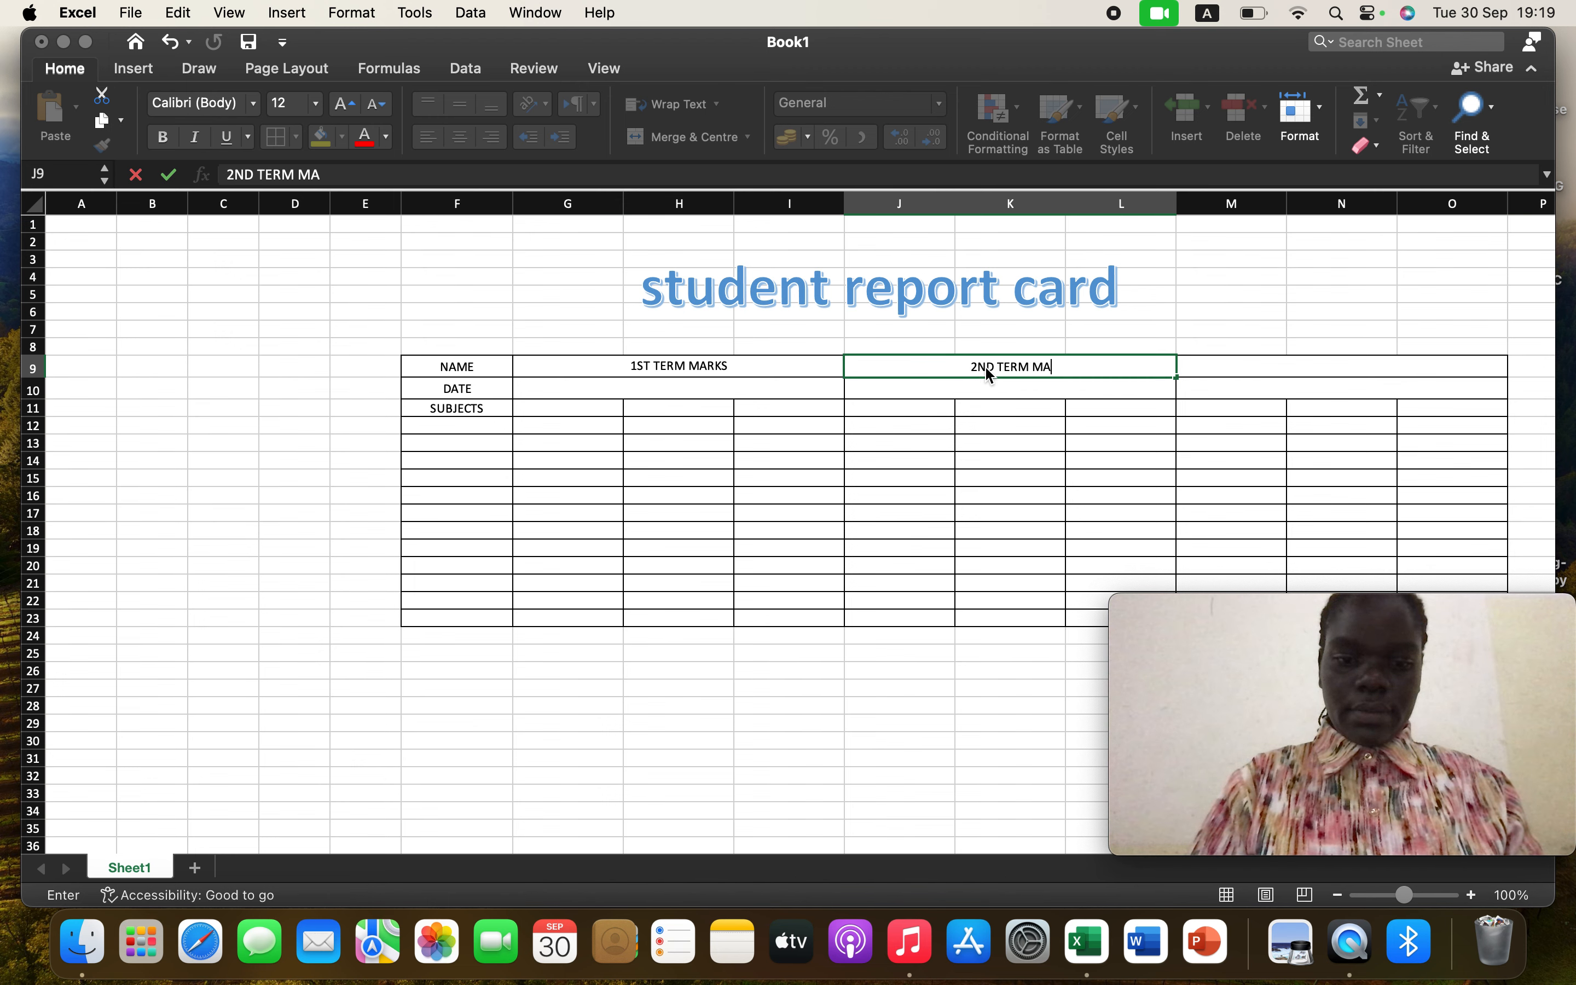
{"action": "type", "text": "RK"}
{"action": "key", "text": "Caps_Lock"}
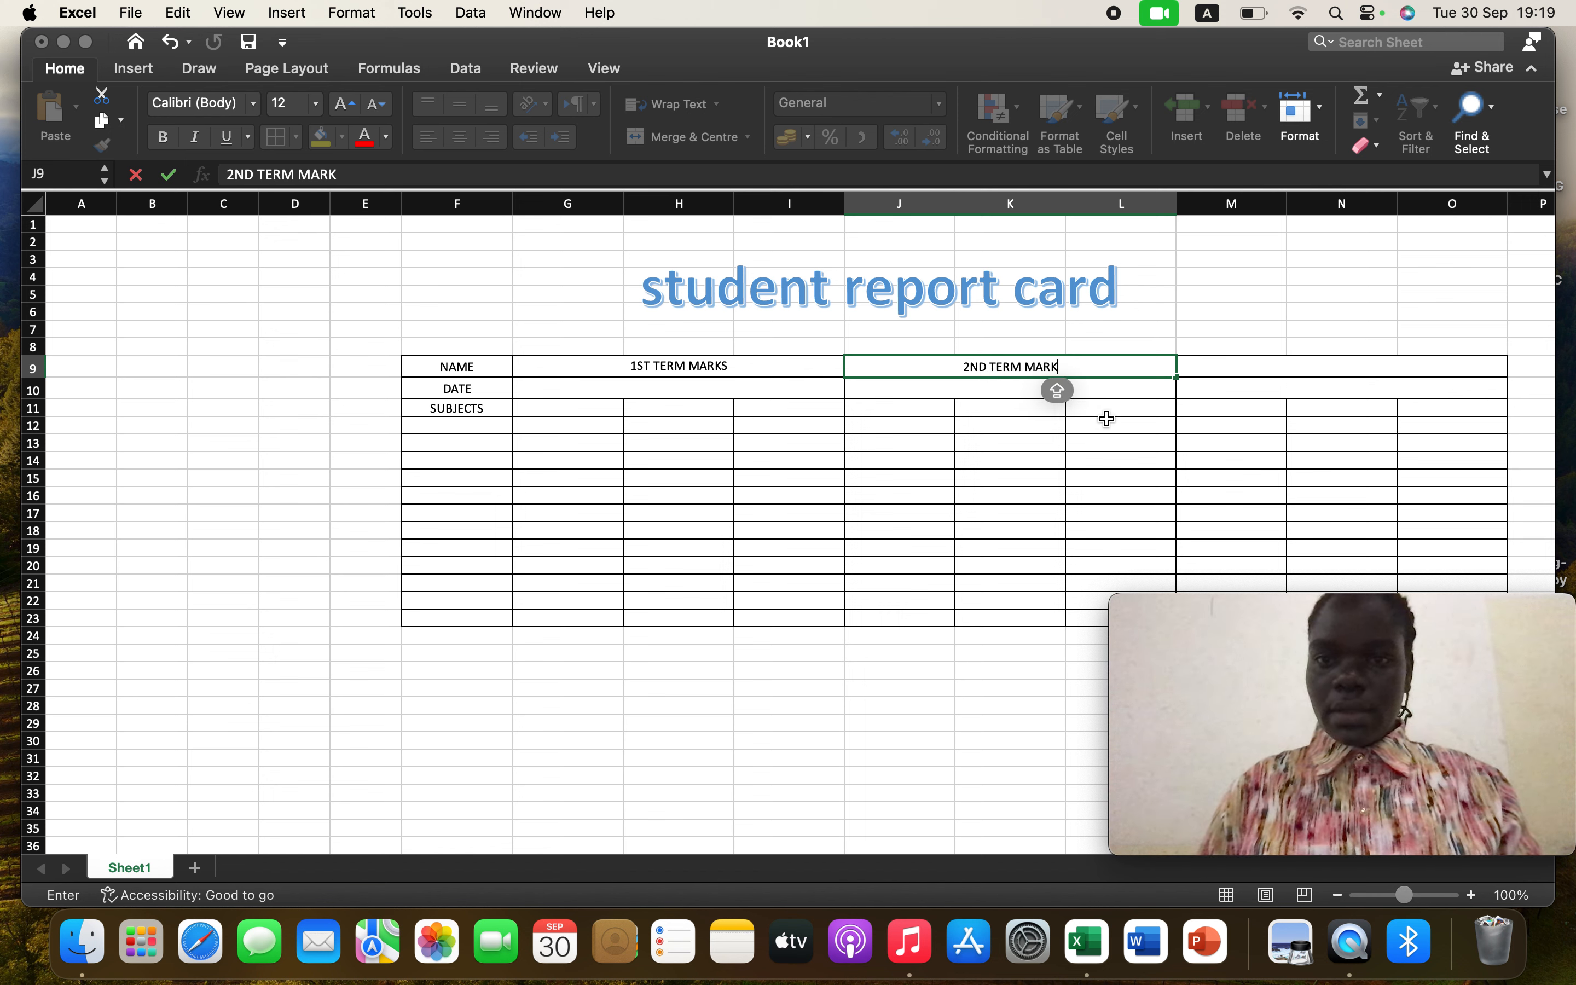
Enter the heading 3RD TERM MRKS in the merged cell M9
{"action": "left_click", "coordinate": [1230, 371]}
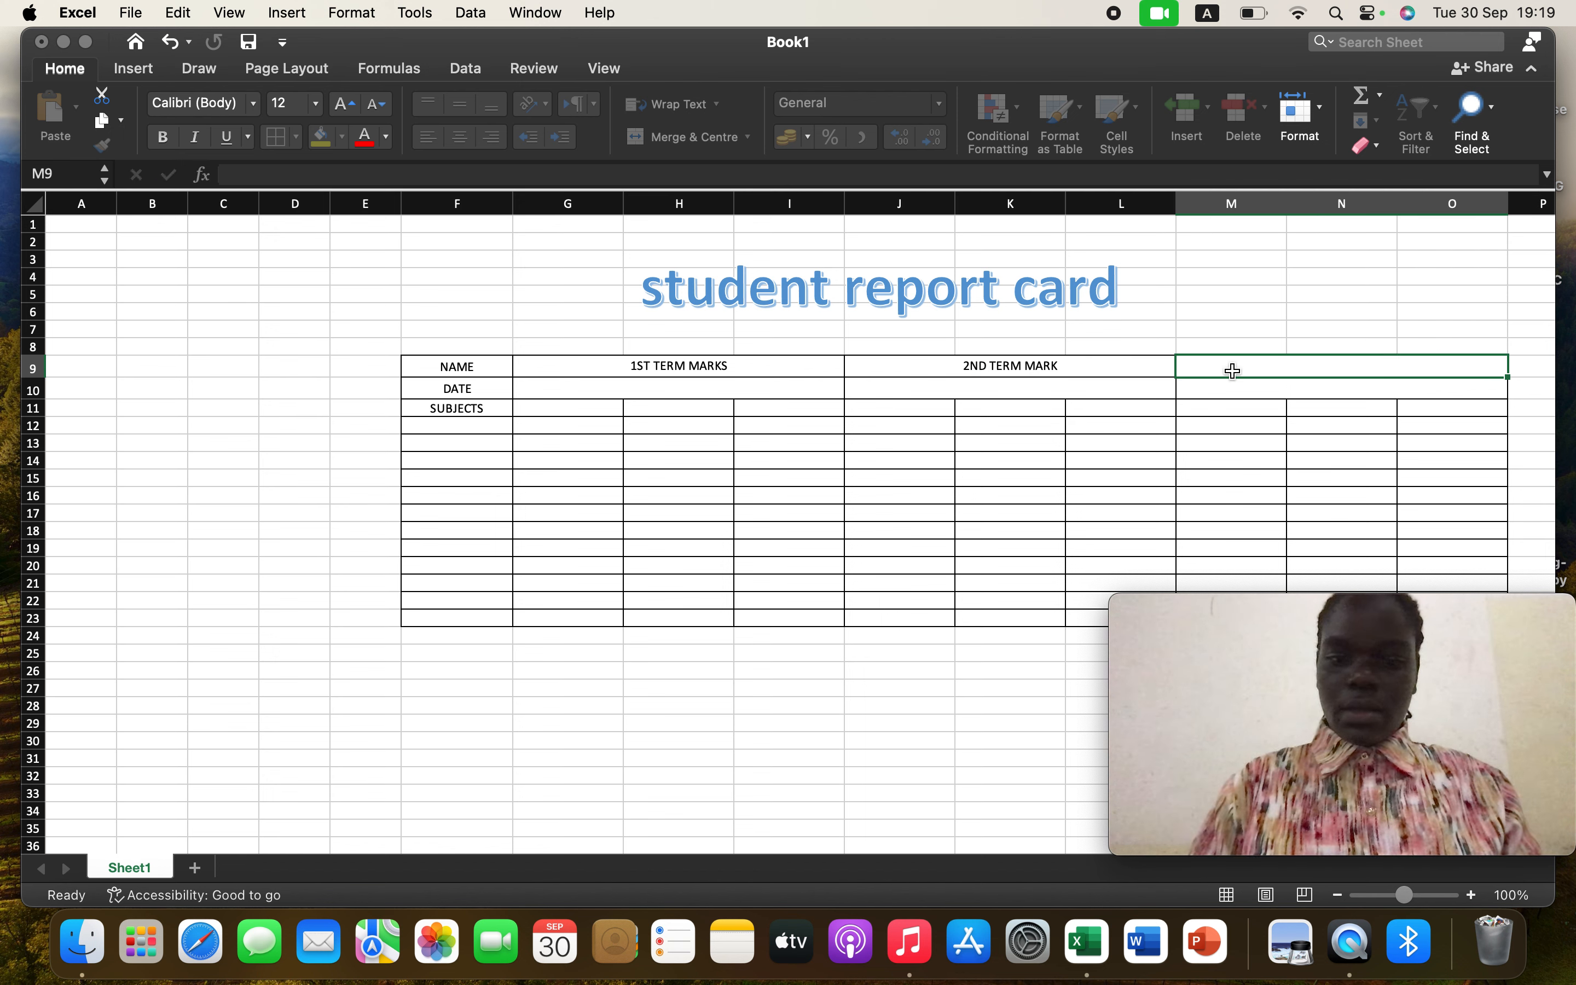
{"action": "type", "text": "3"}
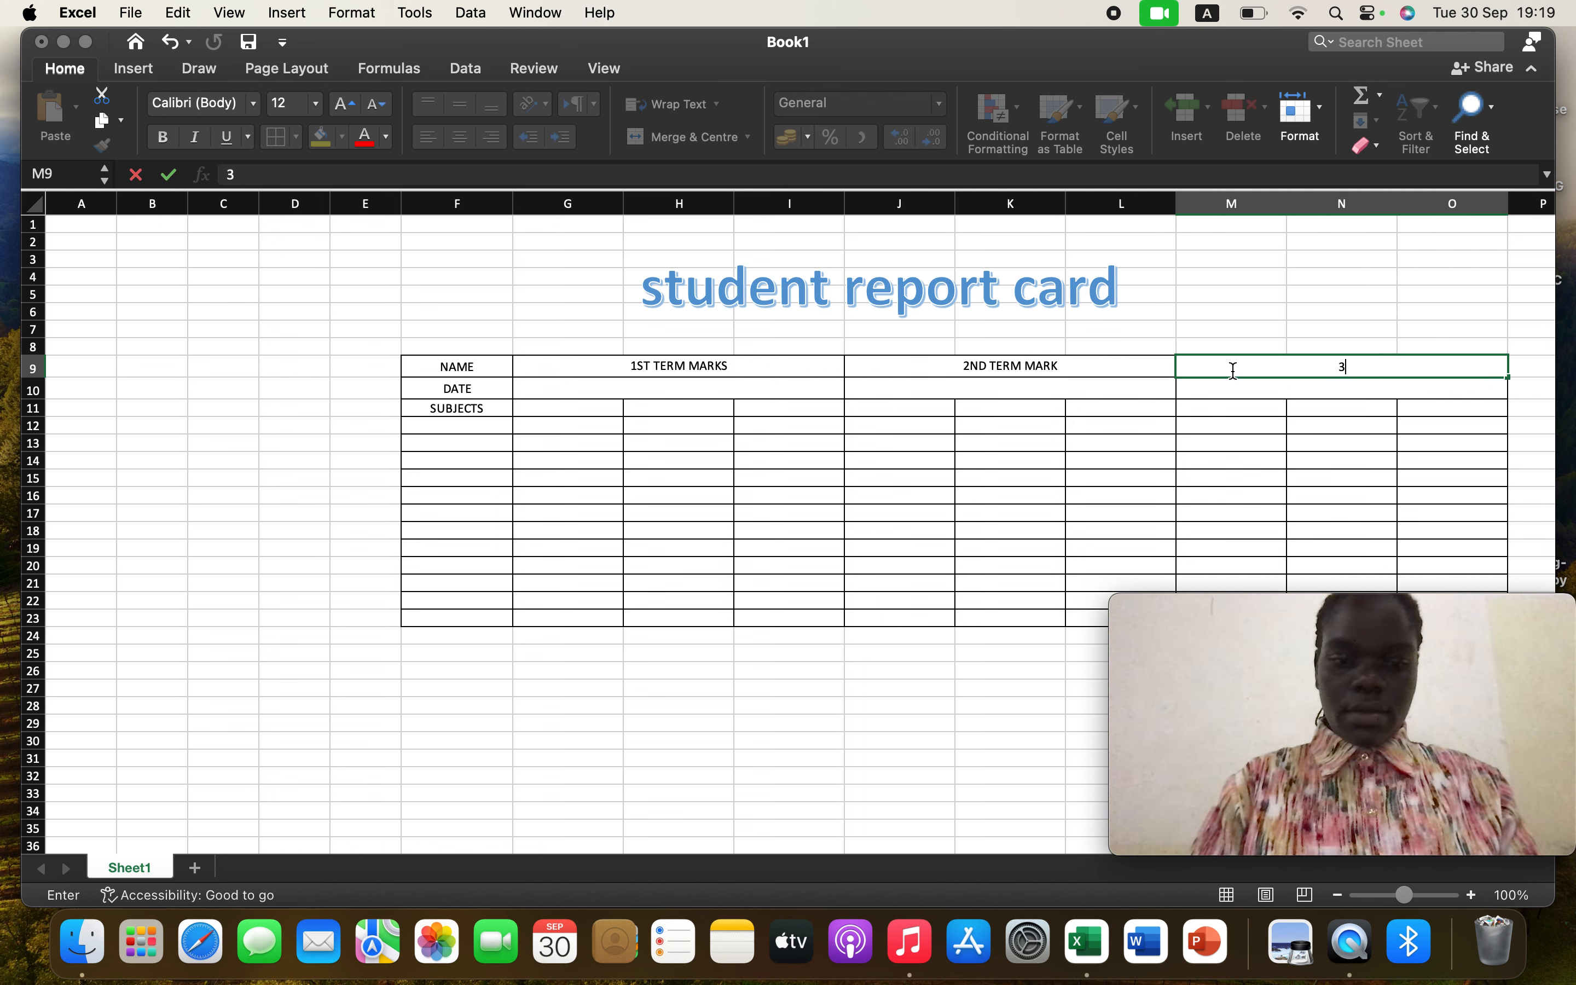
{"action": "key", "text": "Caps_Lock"}
{"action": "type", "text": "RD"}
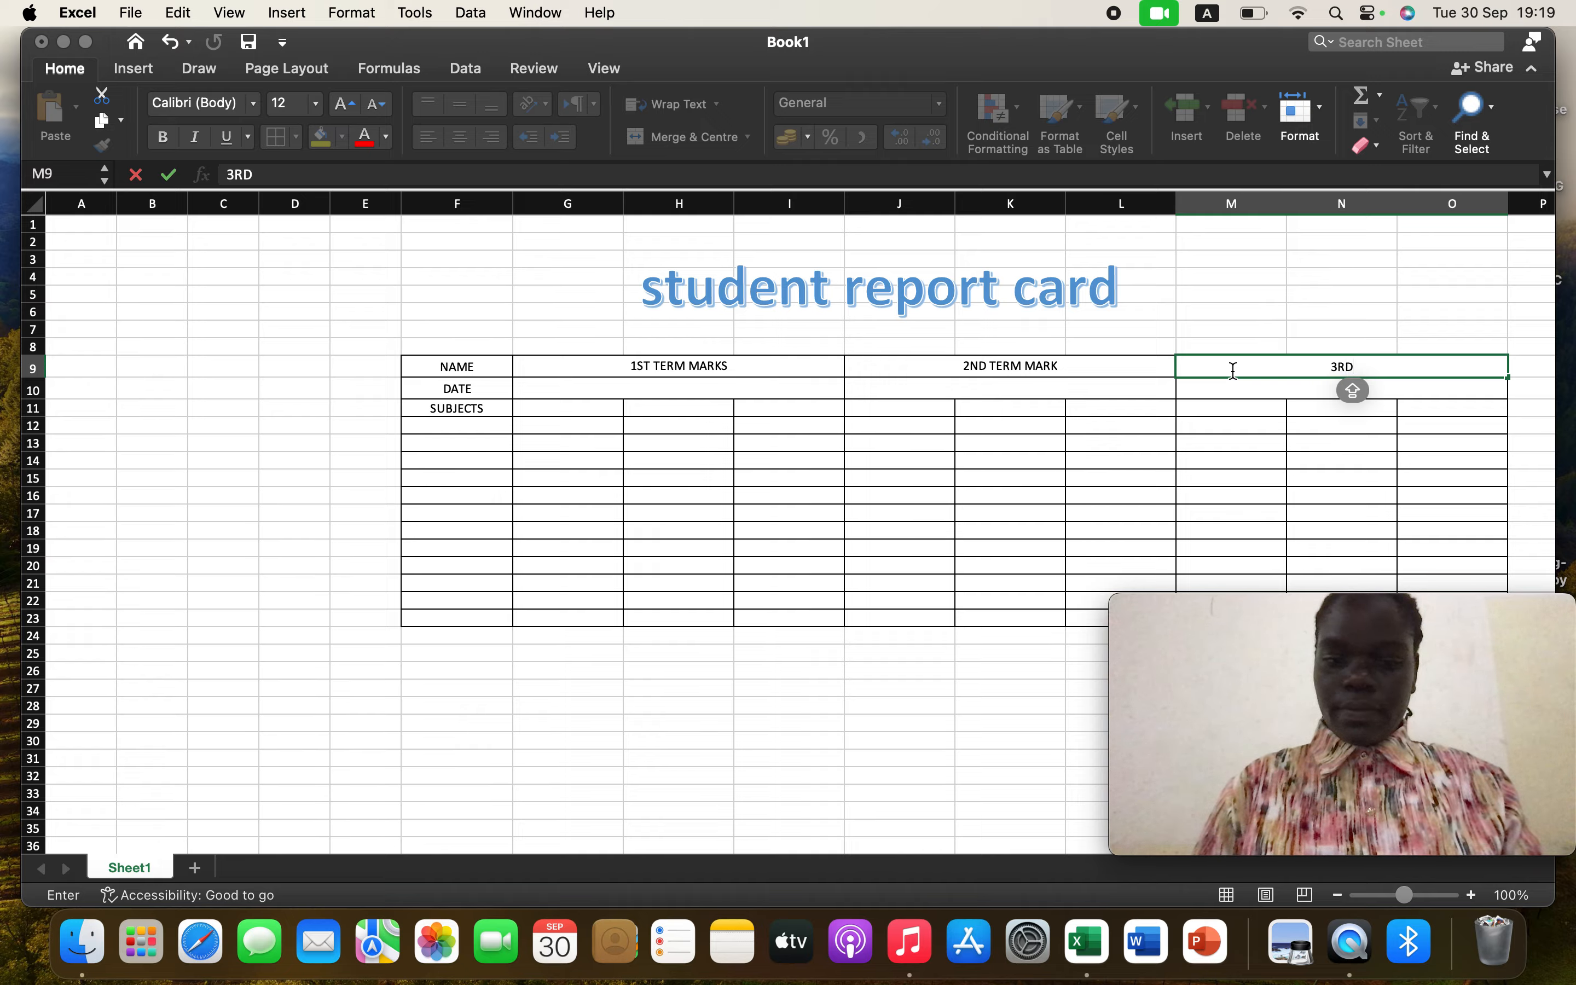
{"action": "type", "text": " TERM MA"}
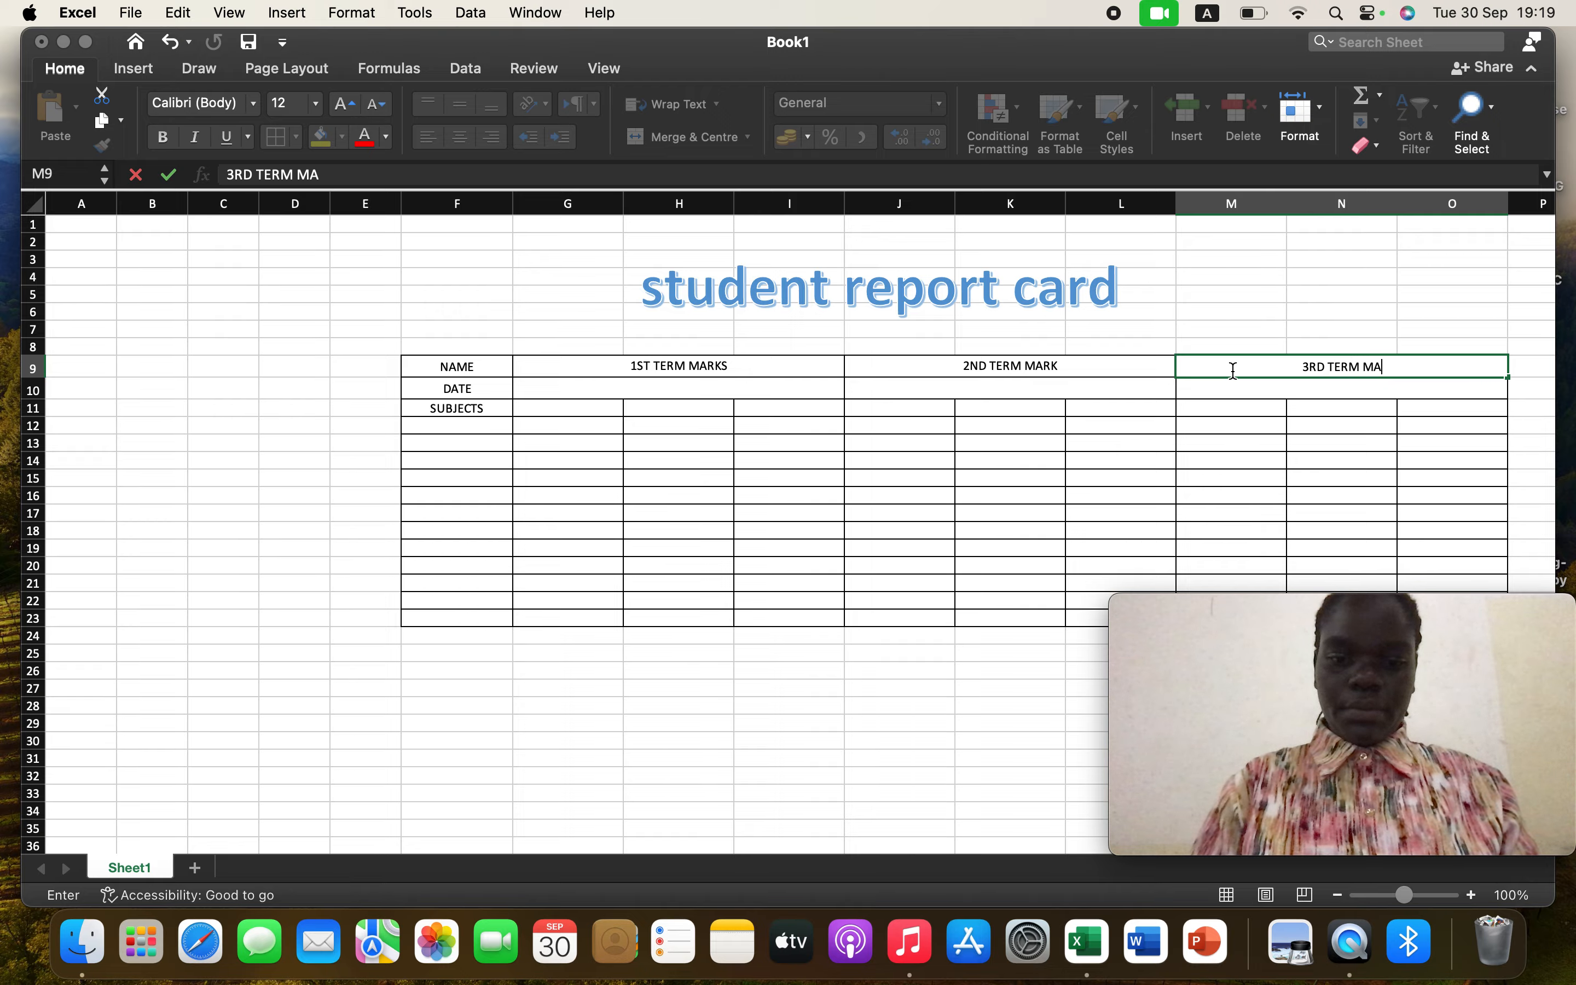
{"action": "key", "text": "Caps_Lock"}
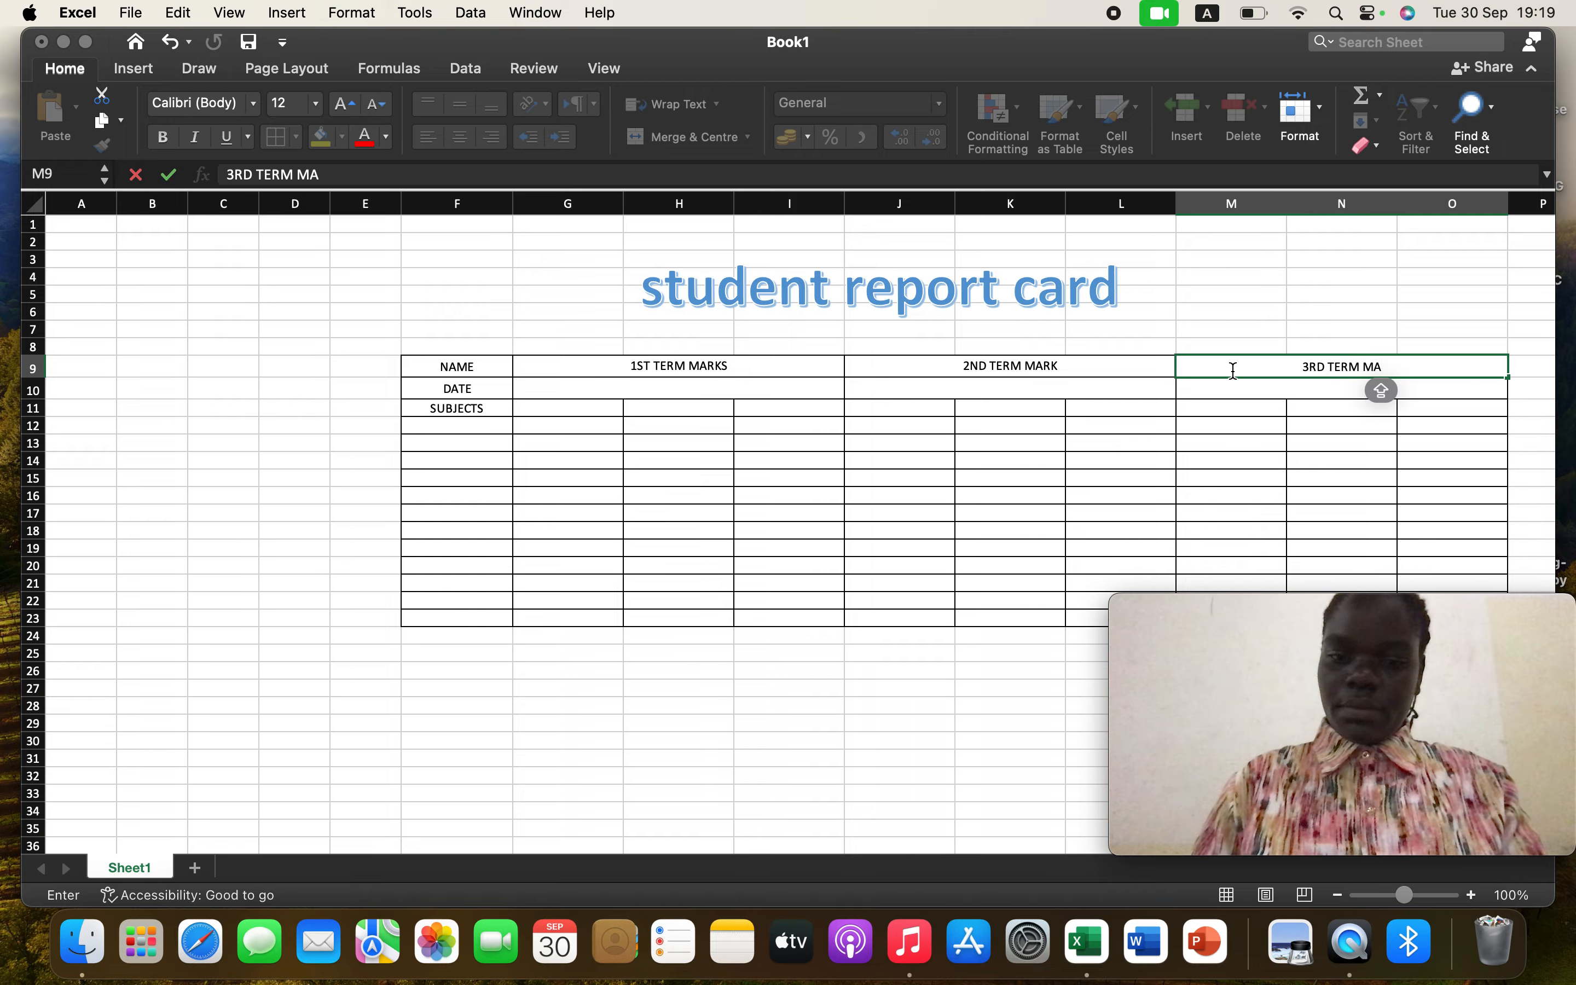
{"action": "key", "text": "BackSpace"}
{"action": "type", "text": "RKS"}
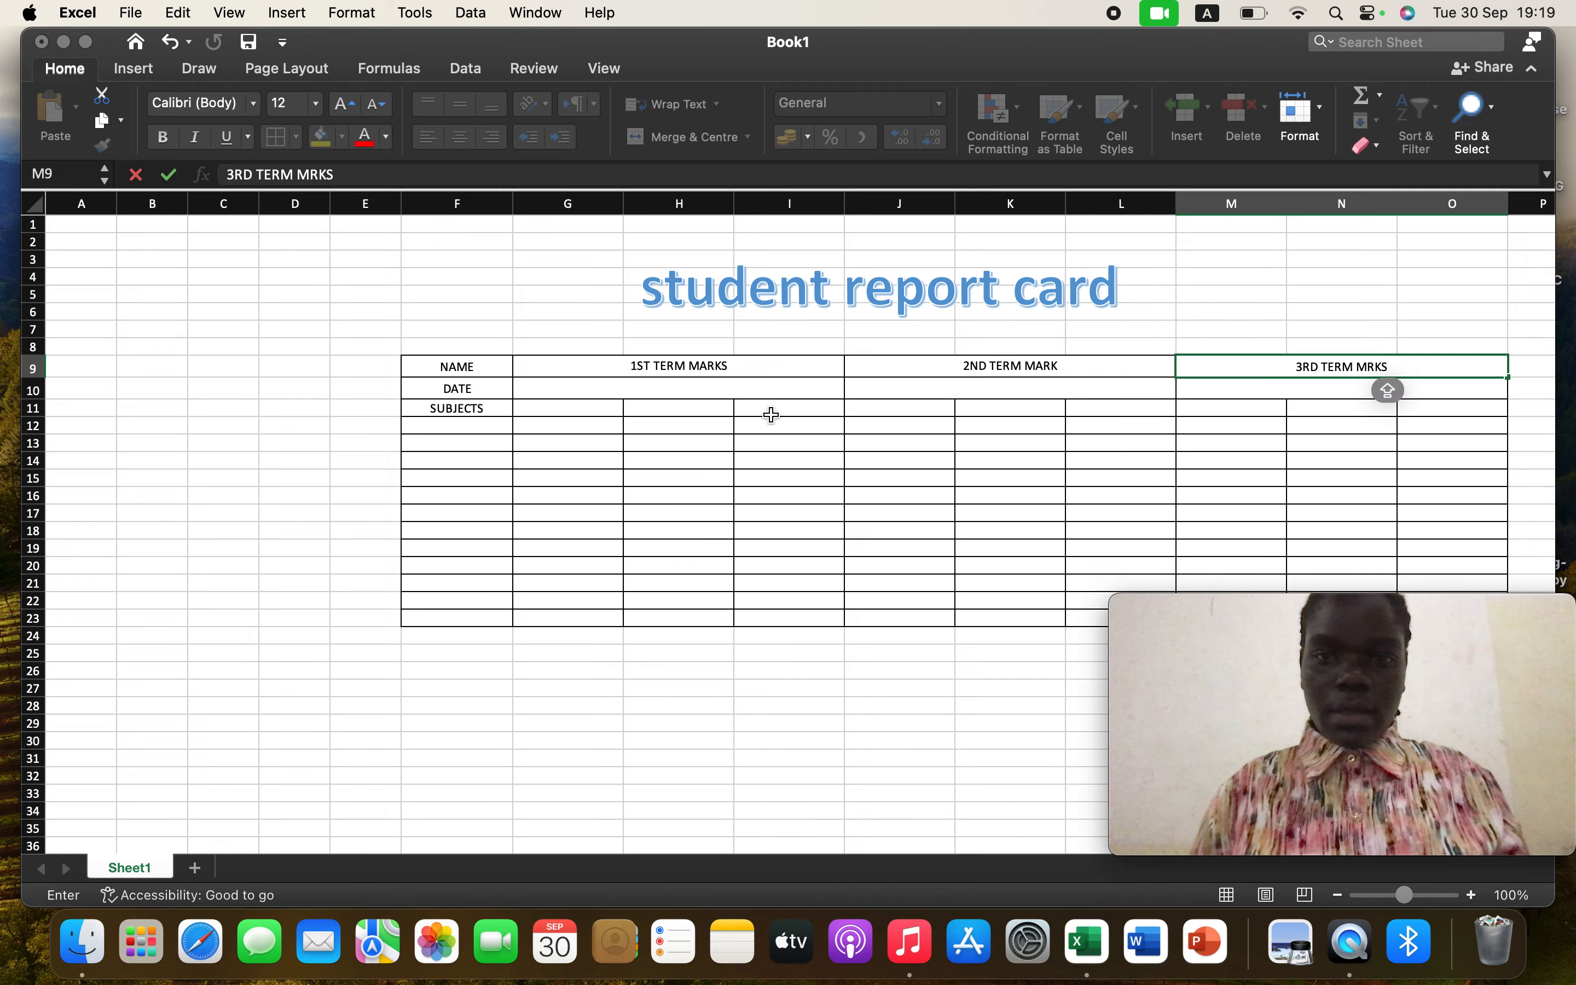
Enter DATE in each of the merged cells G10, J10 and M10
{"action": "left_click", "coordinate": [690, 388]}
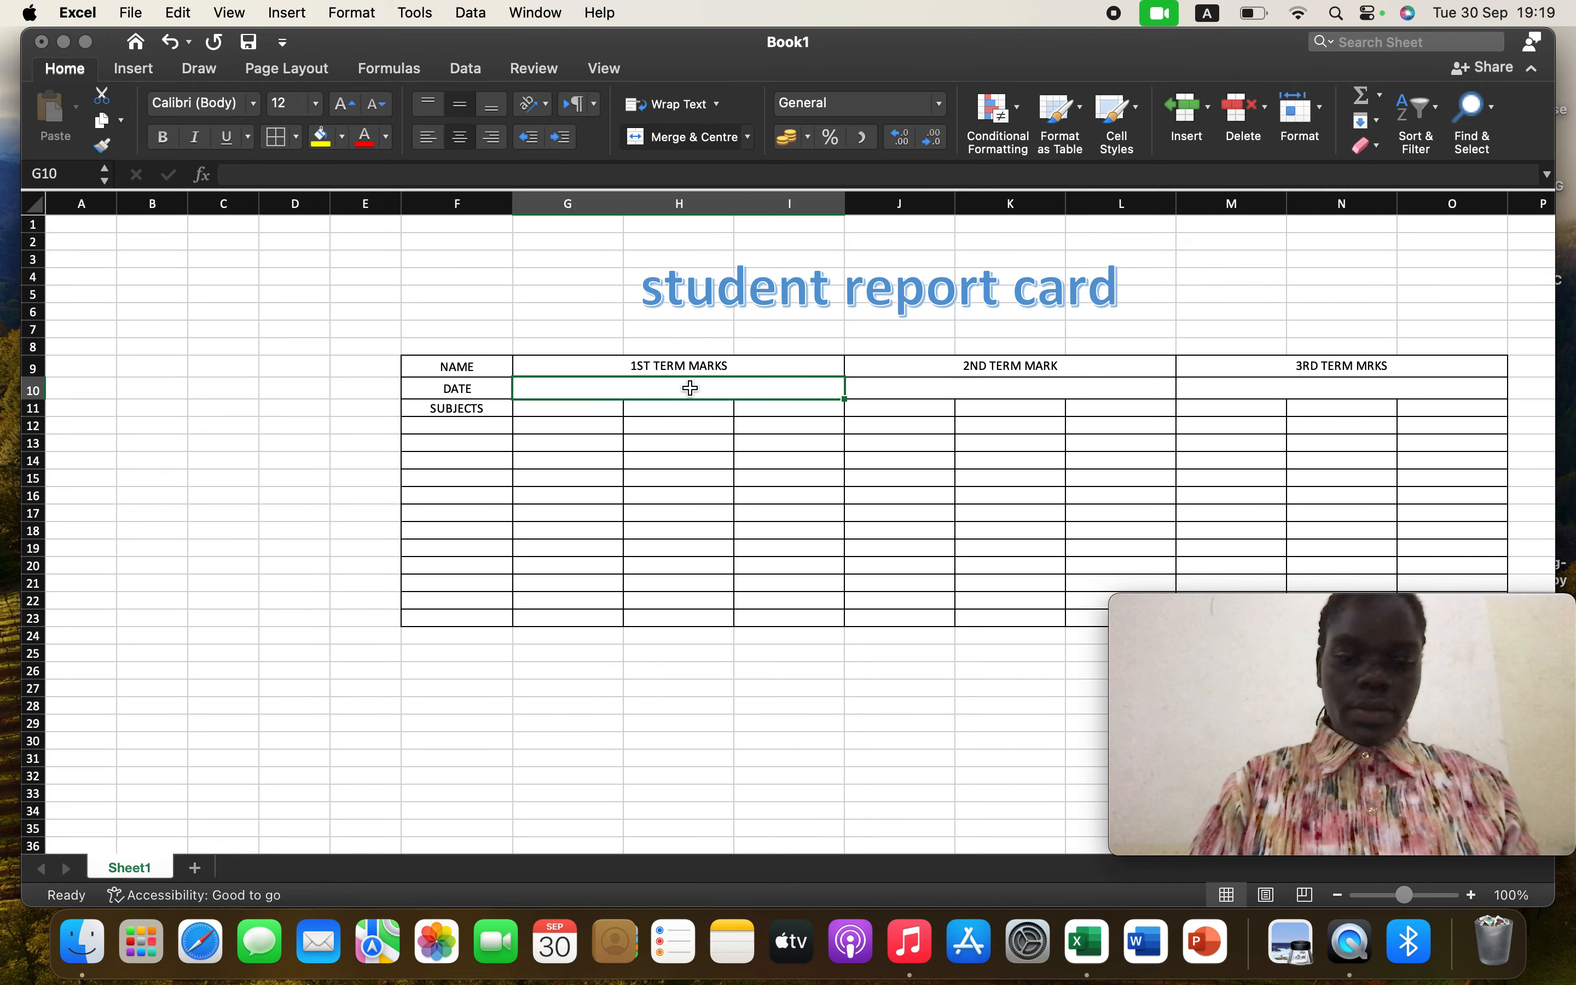
{"action": "type", "text": "DATE"}
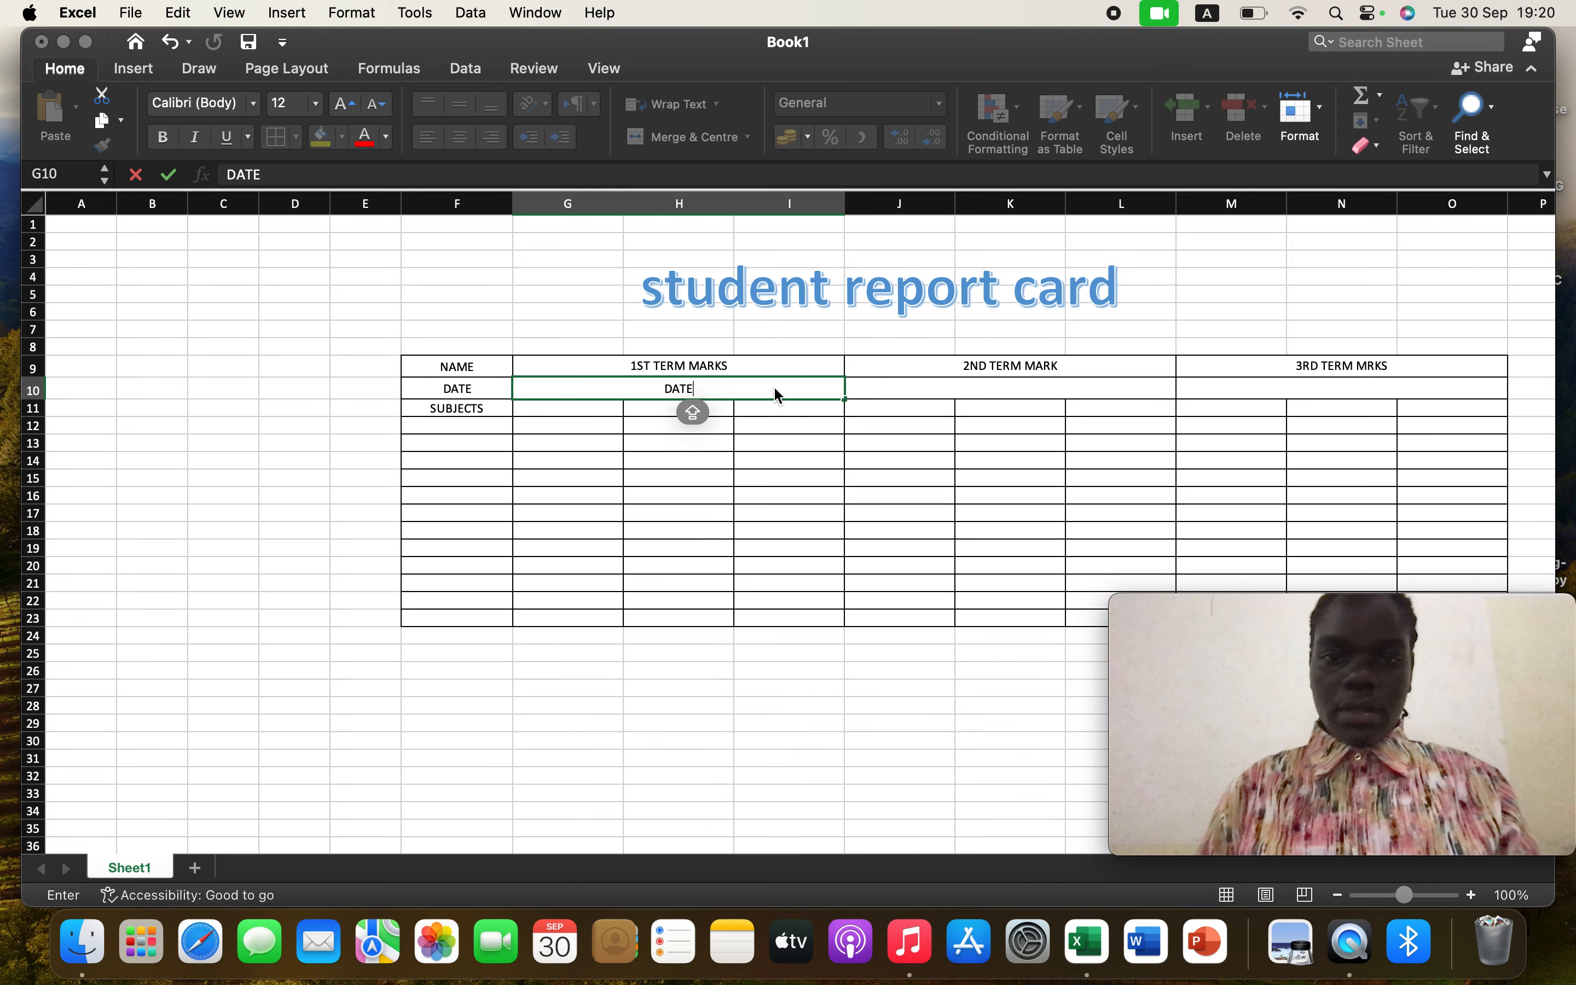
{"action": "left_click", "coordinate": [974, 391]}
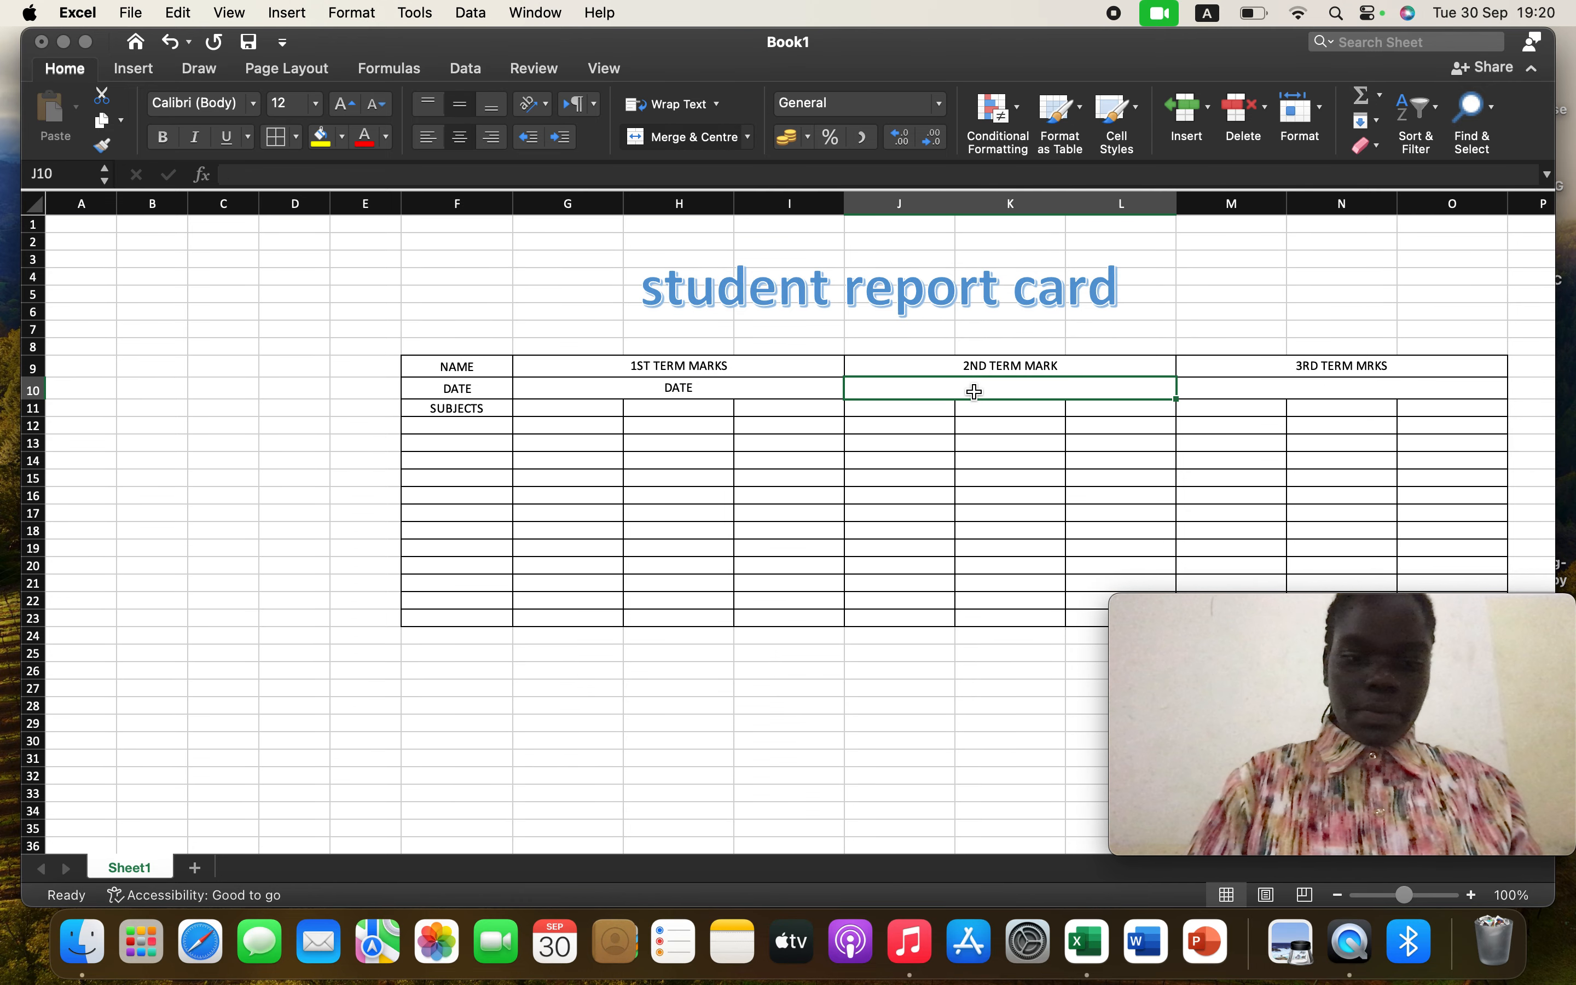
{"action": "type", "text": "DATE"}
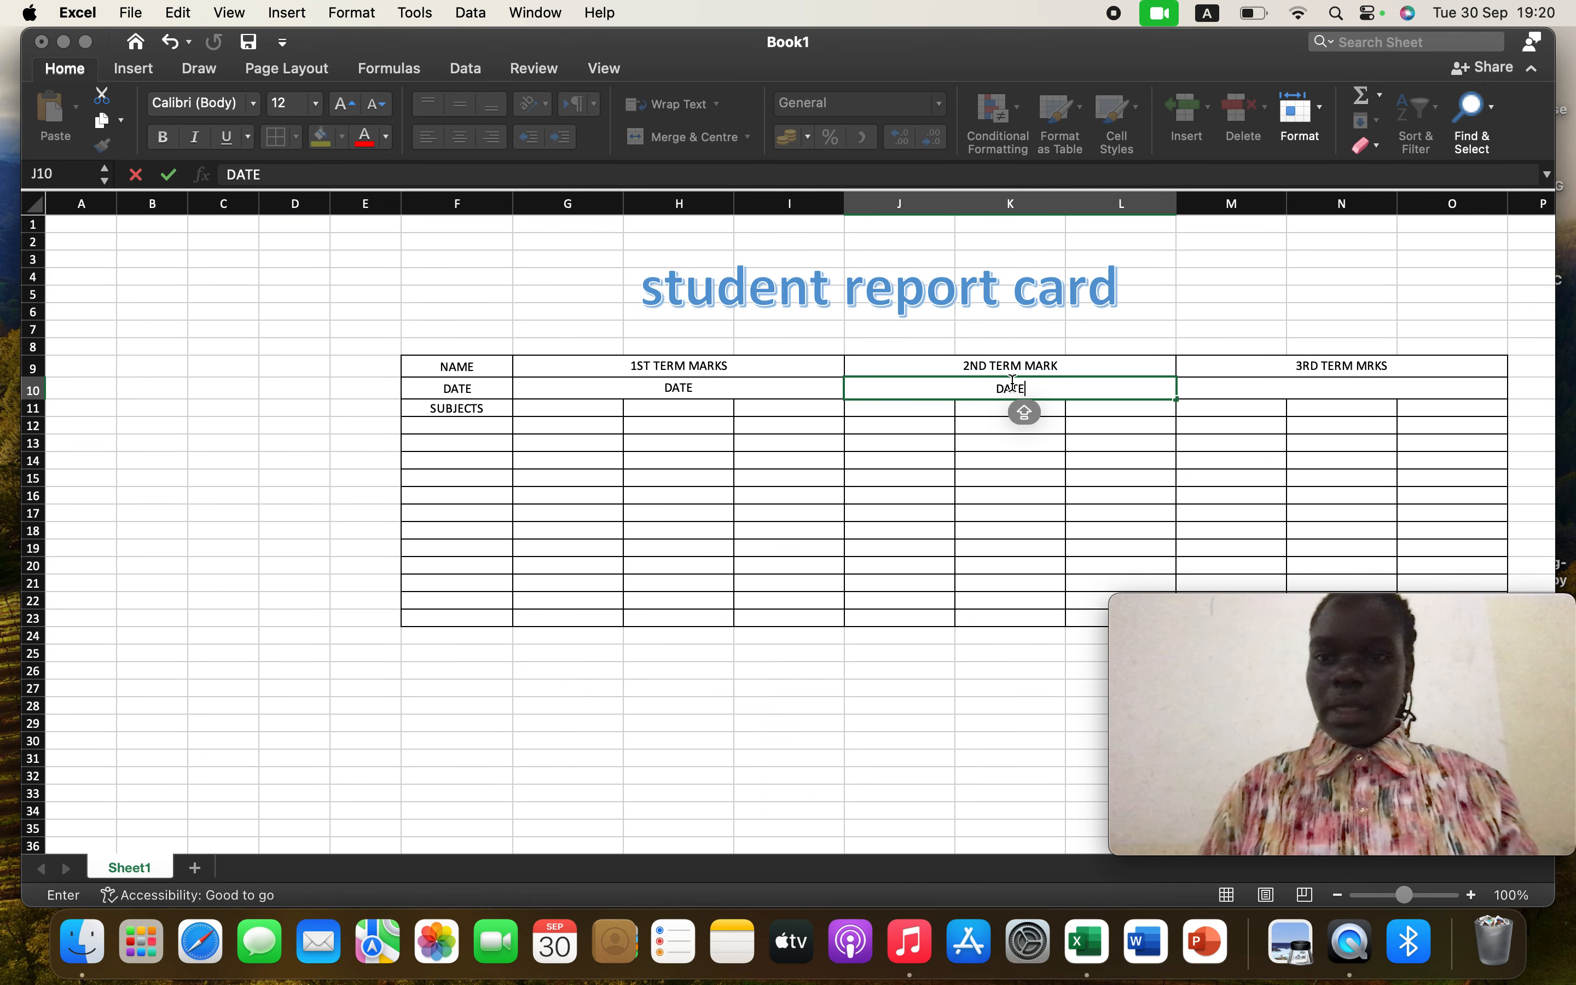
{"action": "left_click", "coordinate": [1313, 389]}
{"action": "type", "text": "DATE"}
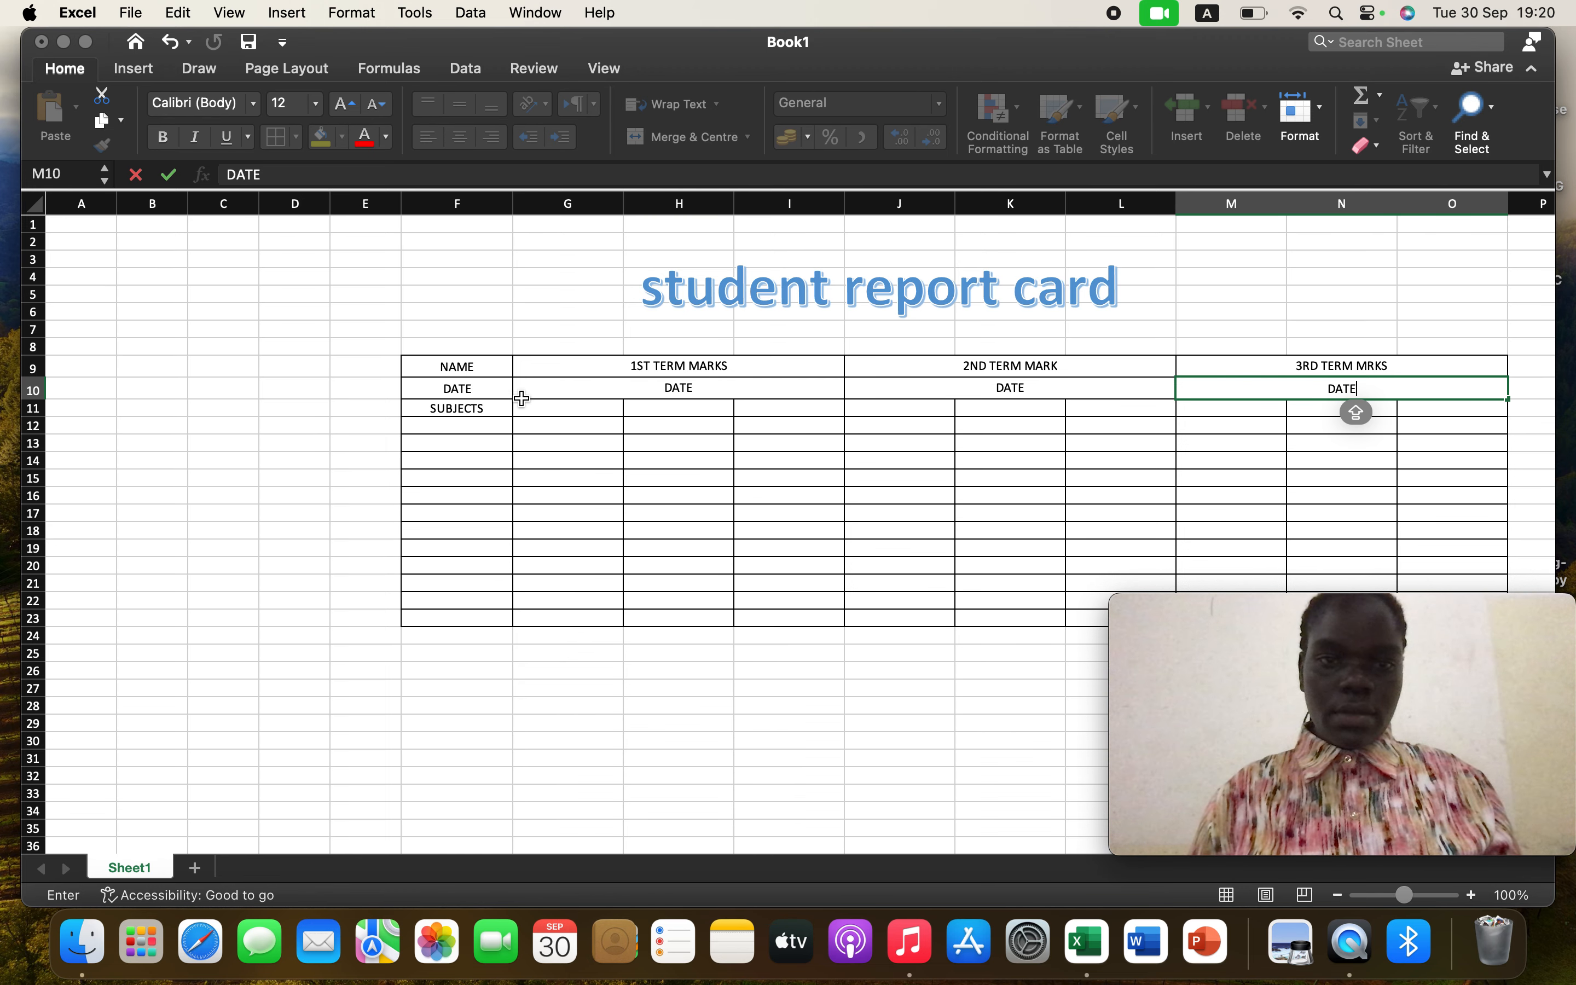
{"action": "left_click", "coordinate": [567, 417]}
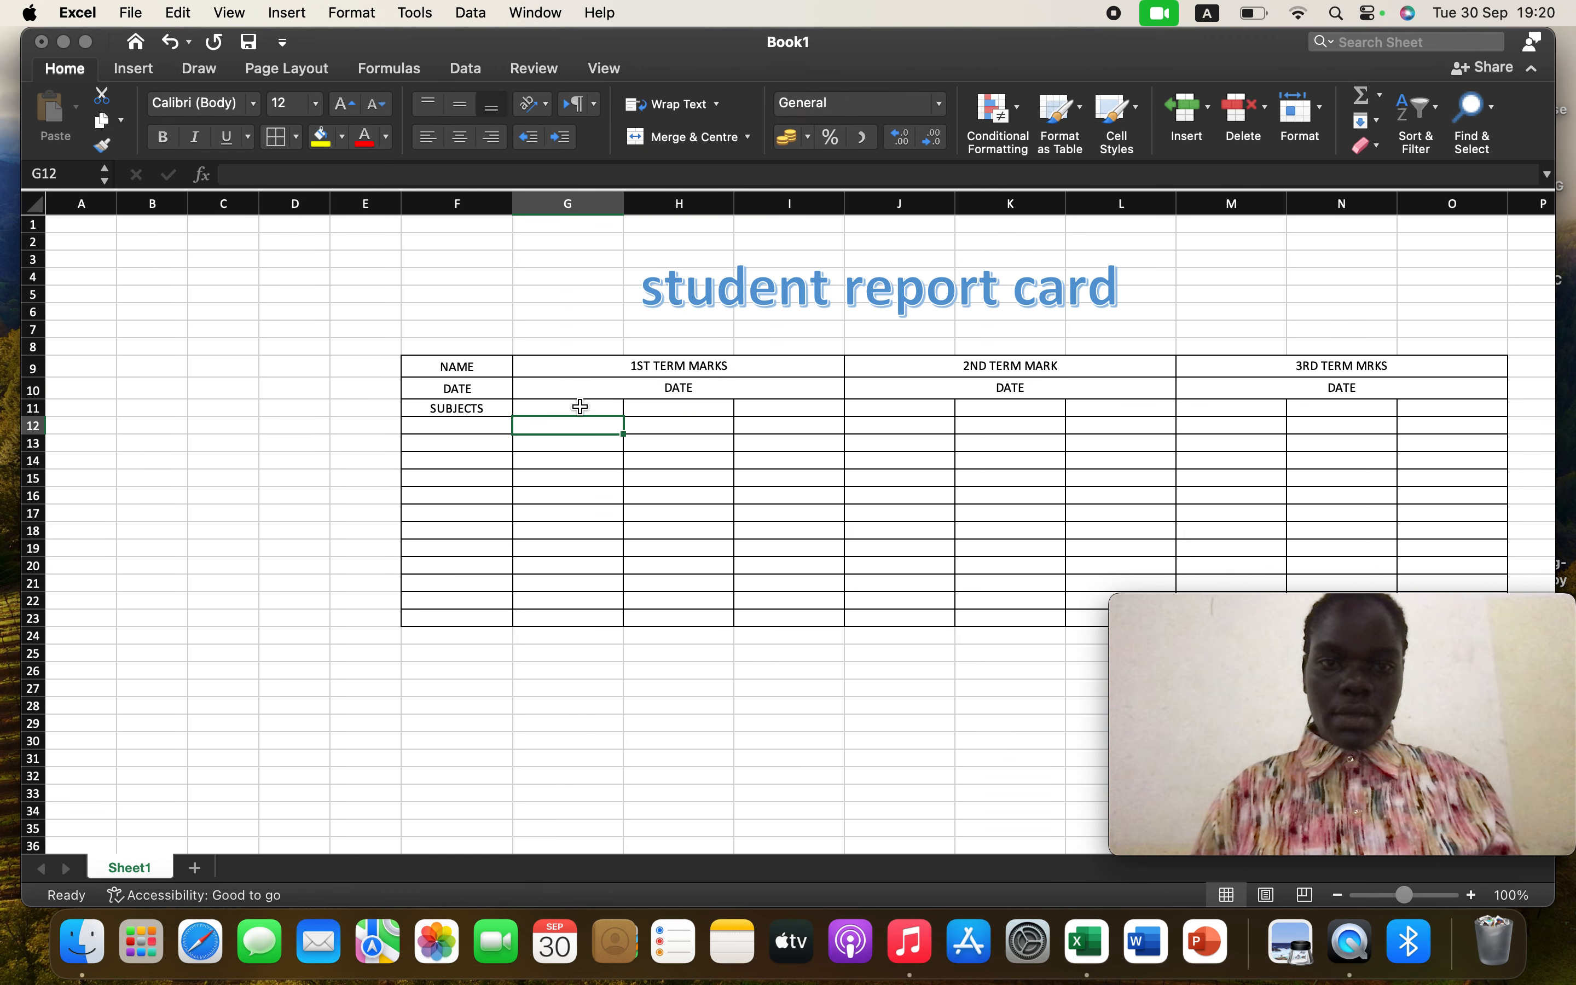
Set the height of row 11 across G11:O11 to 20 and centre those cells vertically and horizontally
{"action": "left_click", "coordinate": [486, 407]}
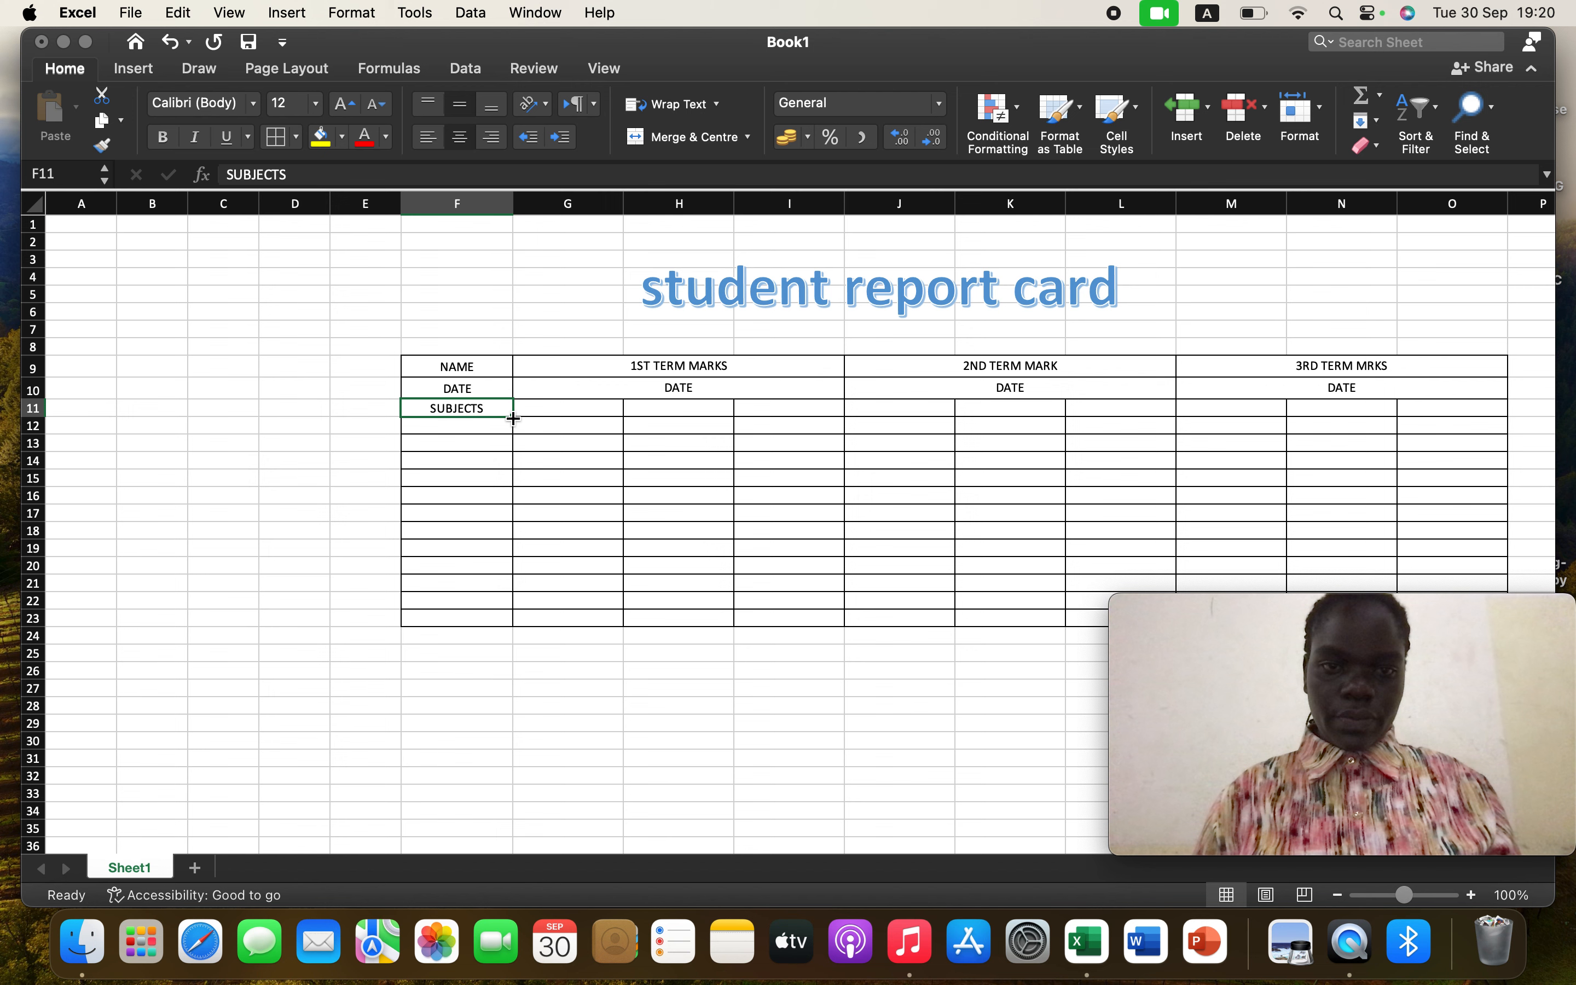
{"action": "mouse_move", "coordinate": [514, 418]}
{"action": "left_mouse_down"}
{"action": "mouse_move", "coordinate": [805, 440]}
{"action": "mouse_move", "coordinate": [510, 421]}
{"action": "left_mouse_up"}
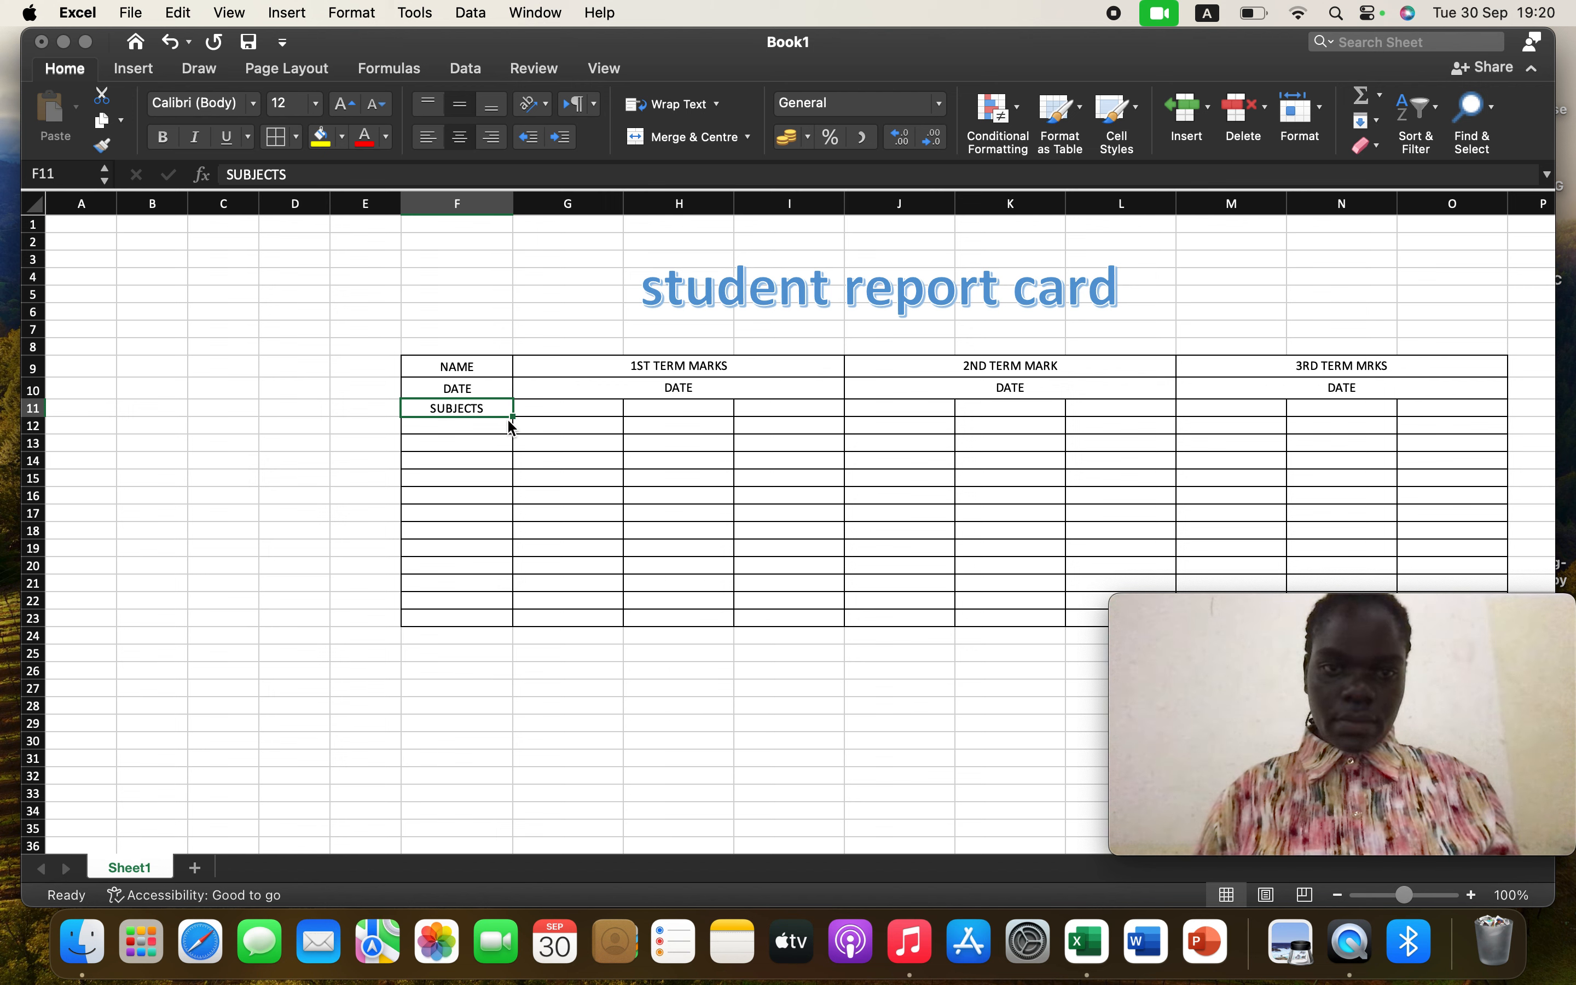
{"action": "left_click", "coordinate": [555, 408]}
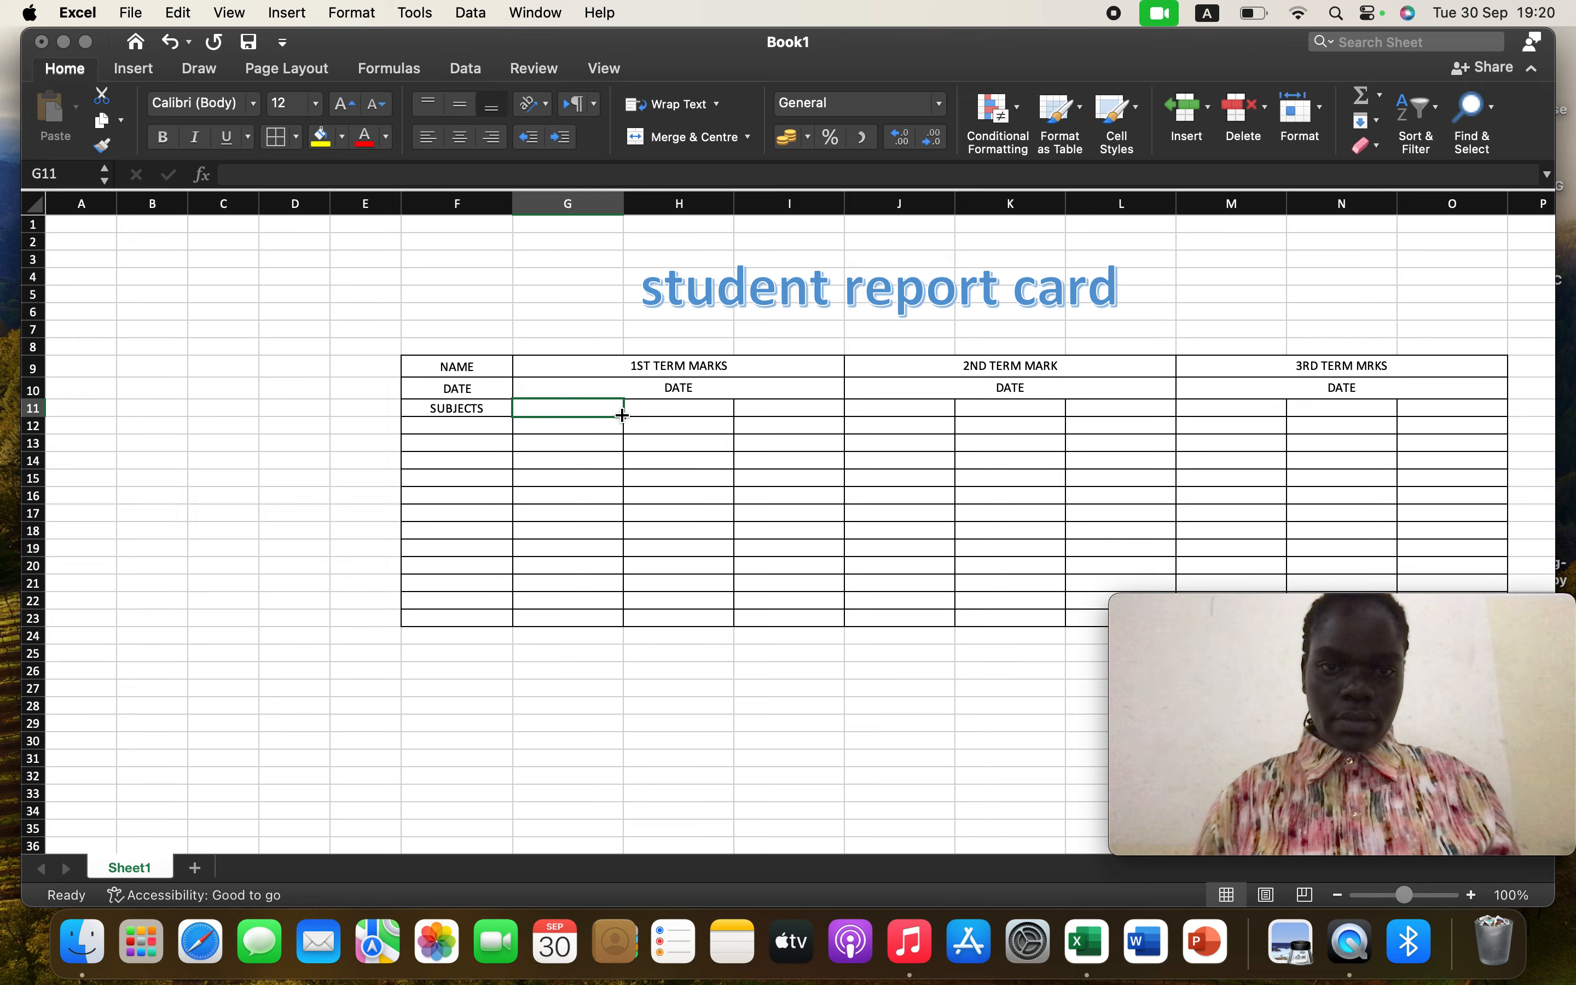
{"action": "left_click_drag", "start_coordinate": [622, 416], "coordinate": [1494, 411]}
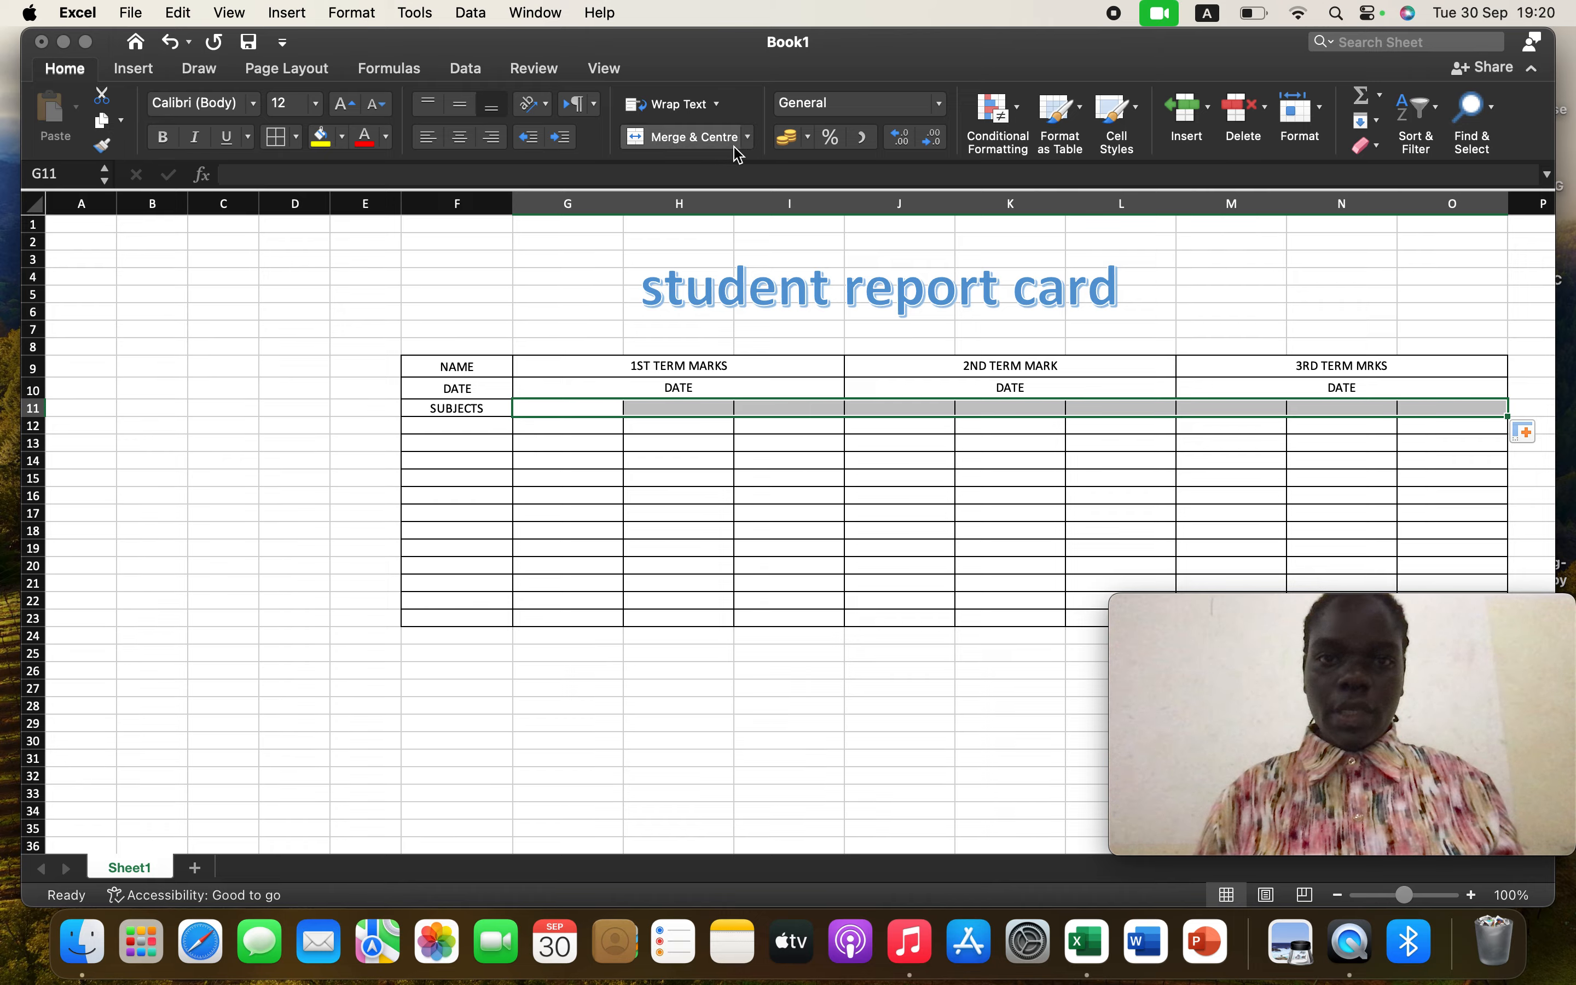
{"action": "left_click", "coordinate": [1326, 117]}
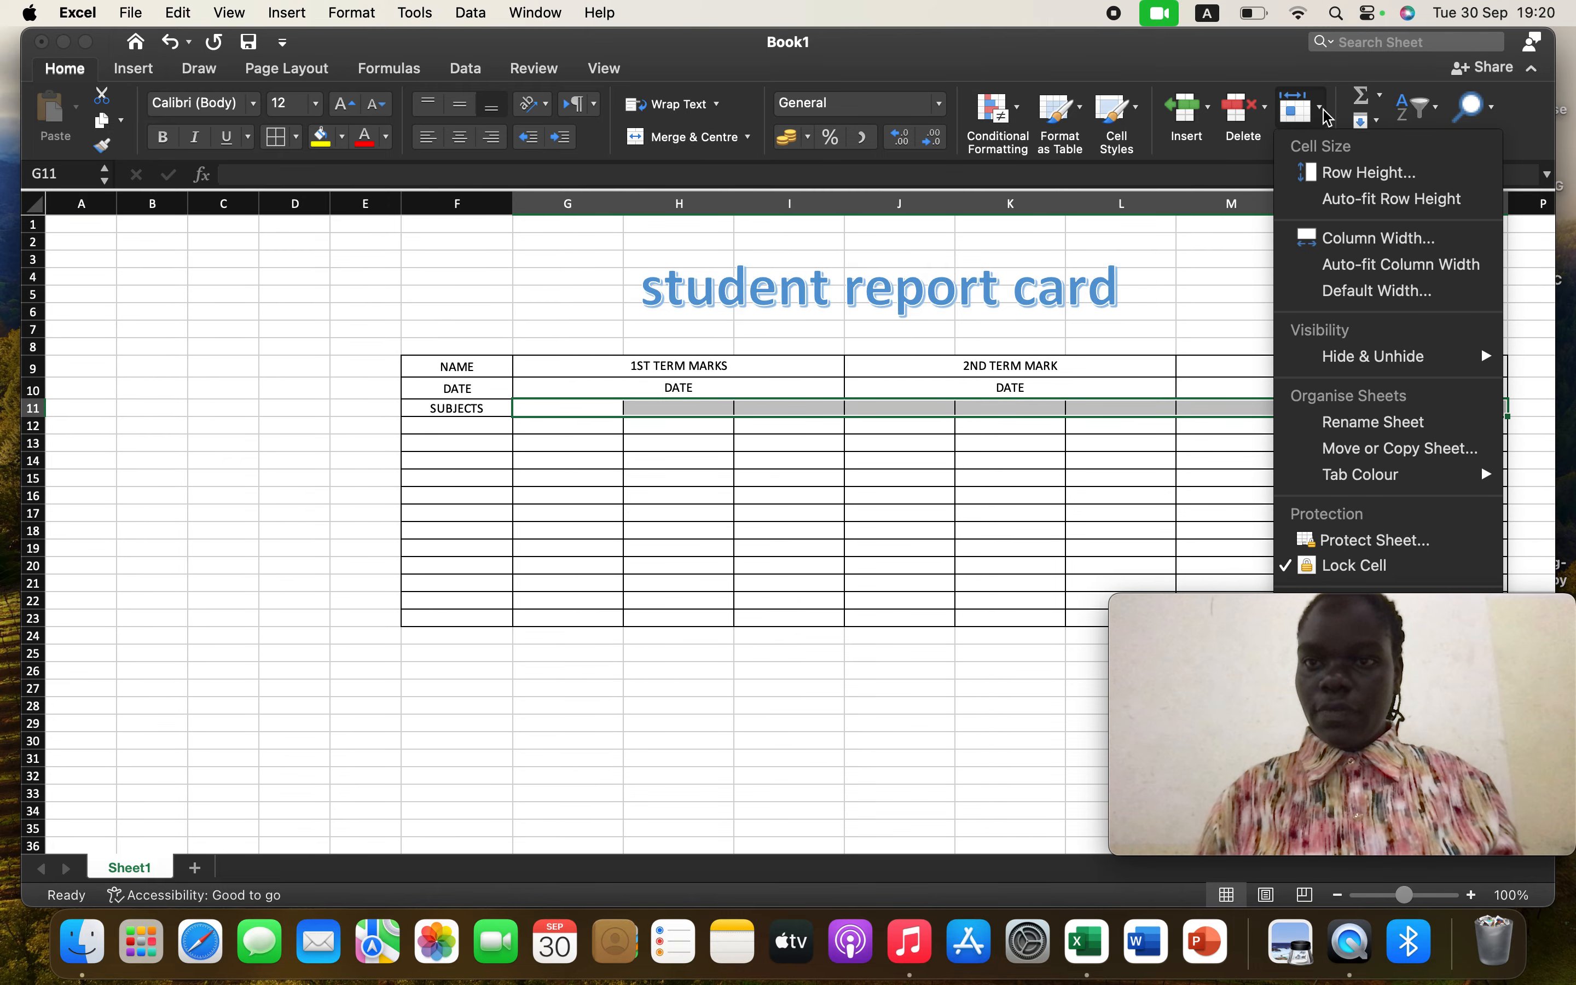
{"action": "left_click", "coordinate": [1358, 180]}
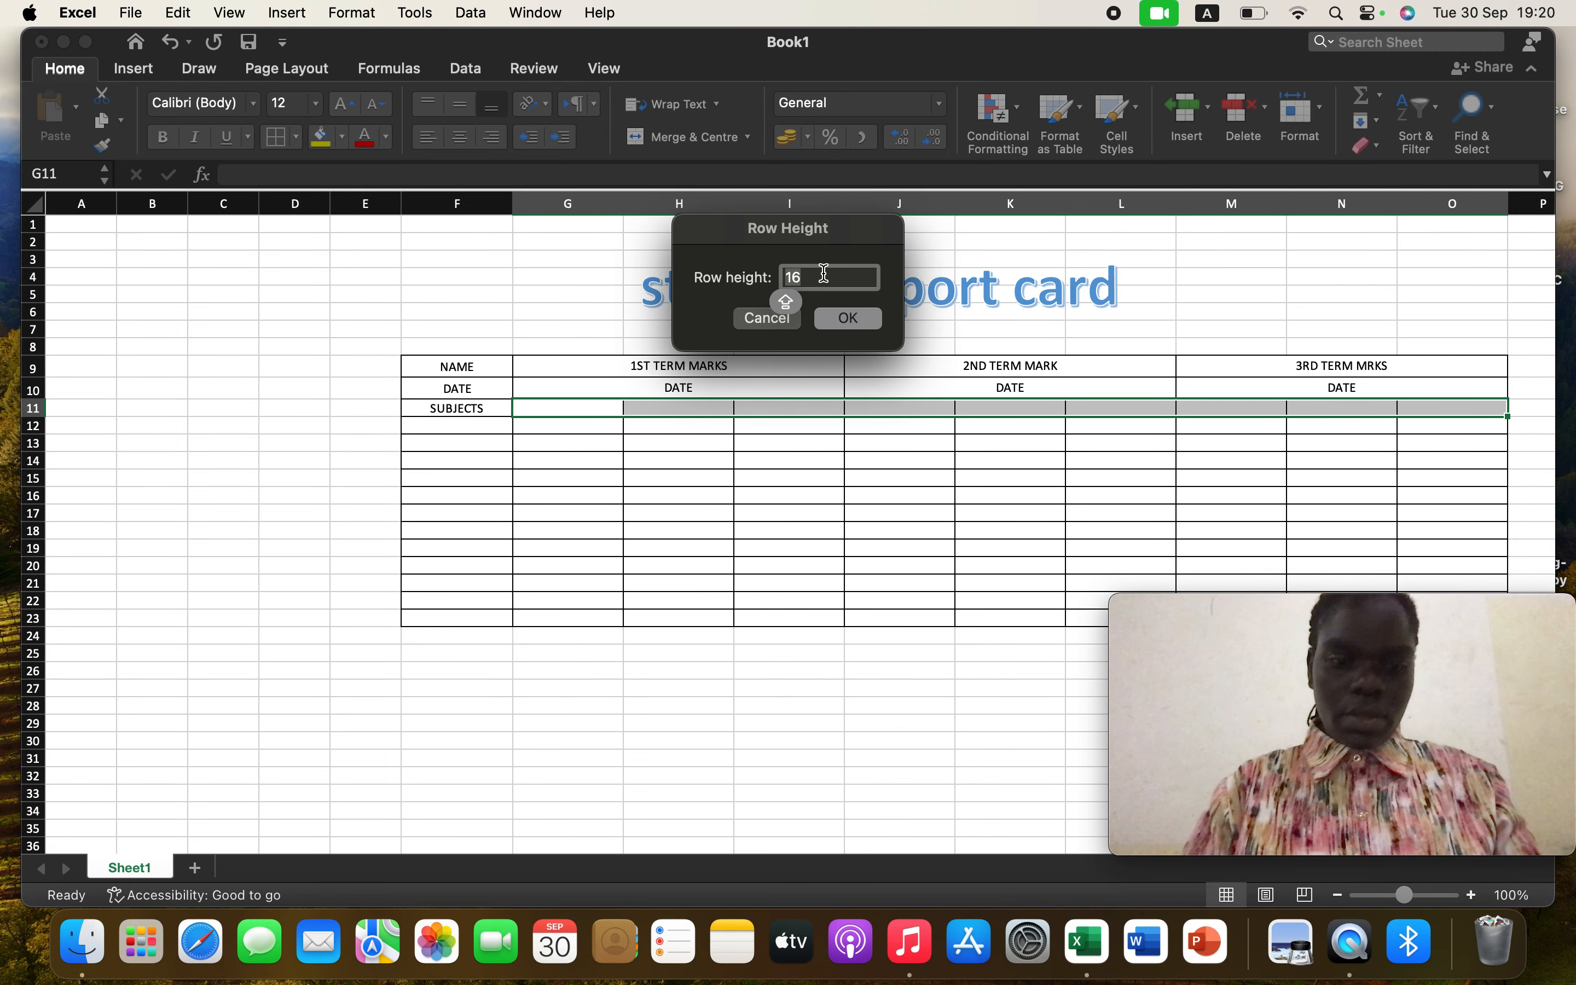
{"action": "type", "text": "20"}
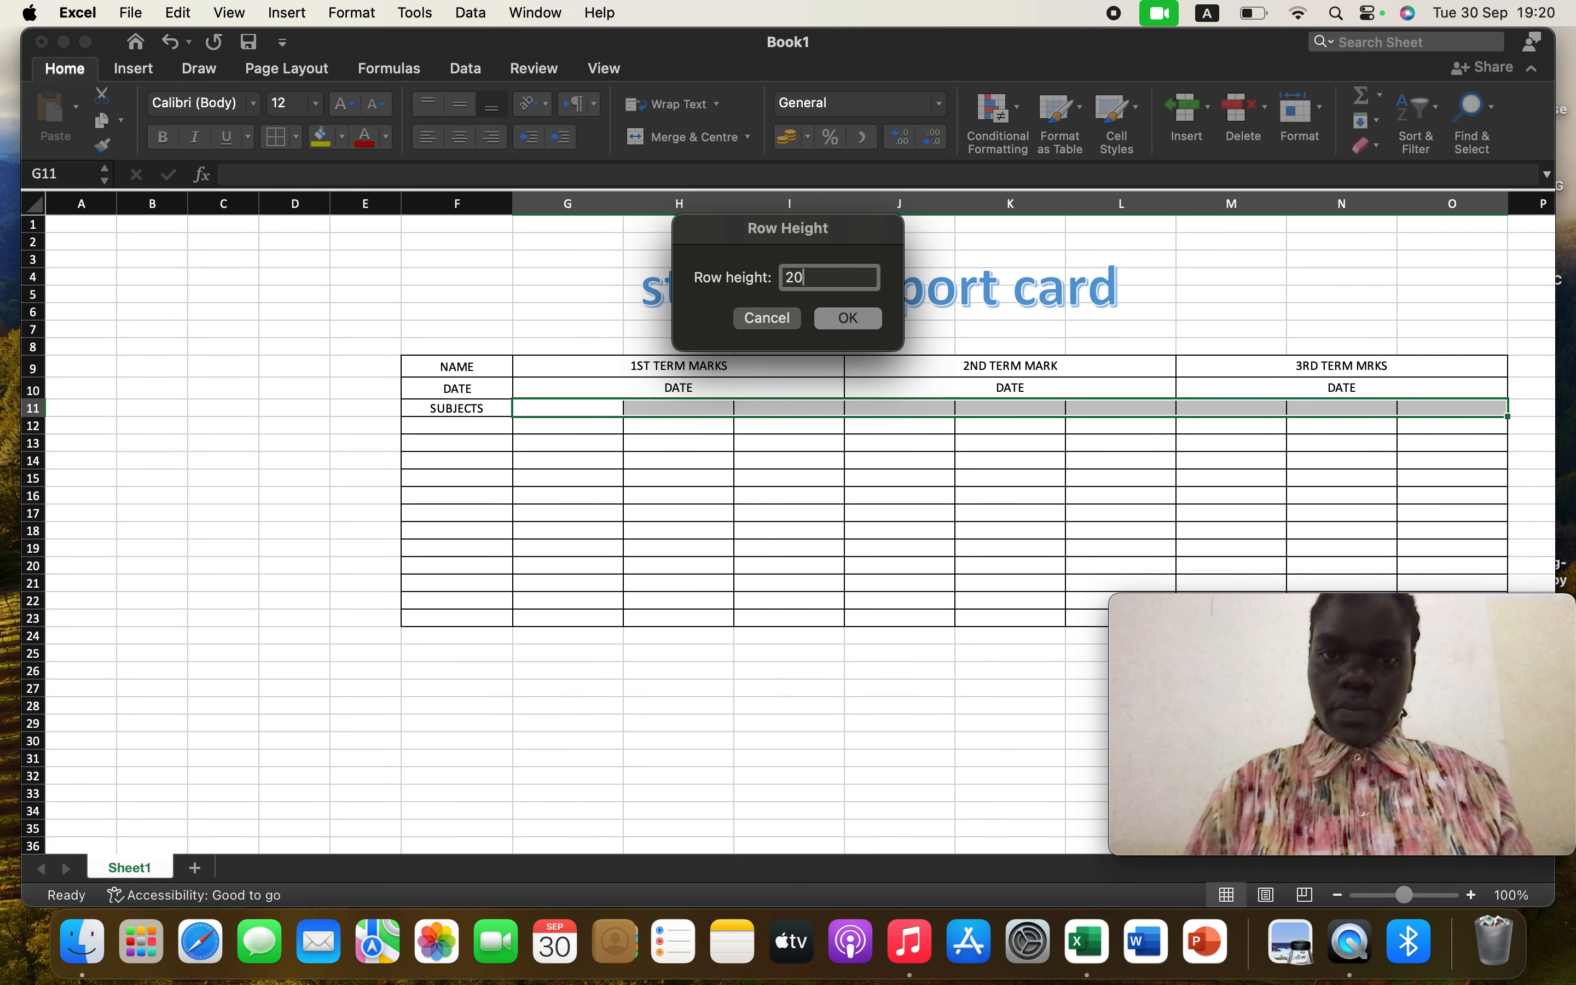
{"action": "left_click", "coordinate": [850, 326]}
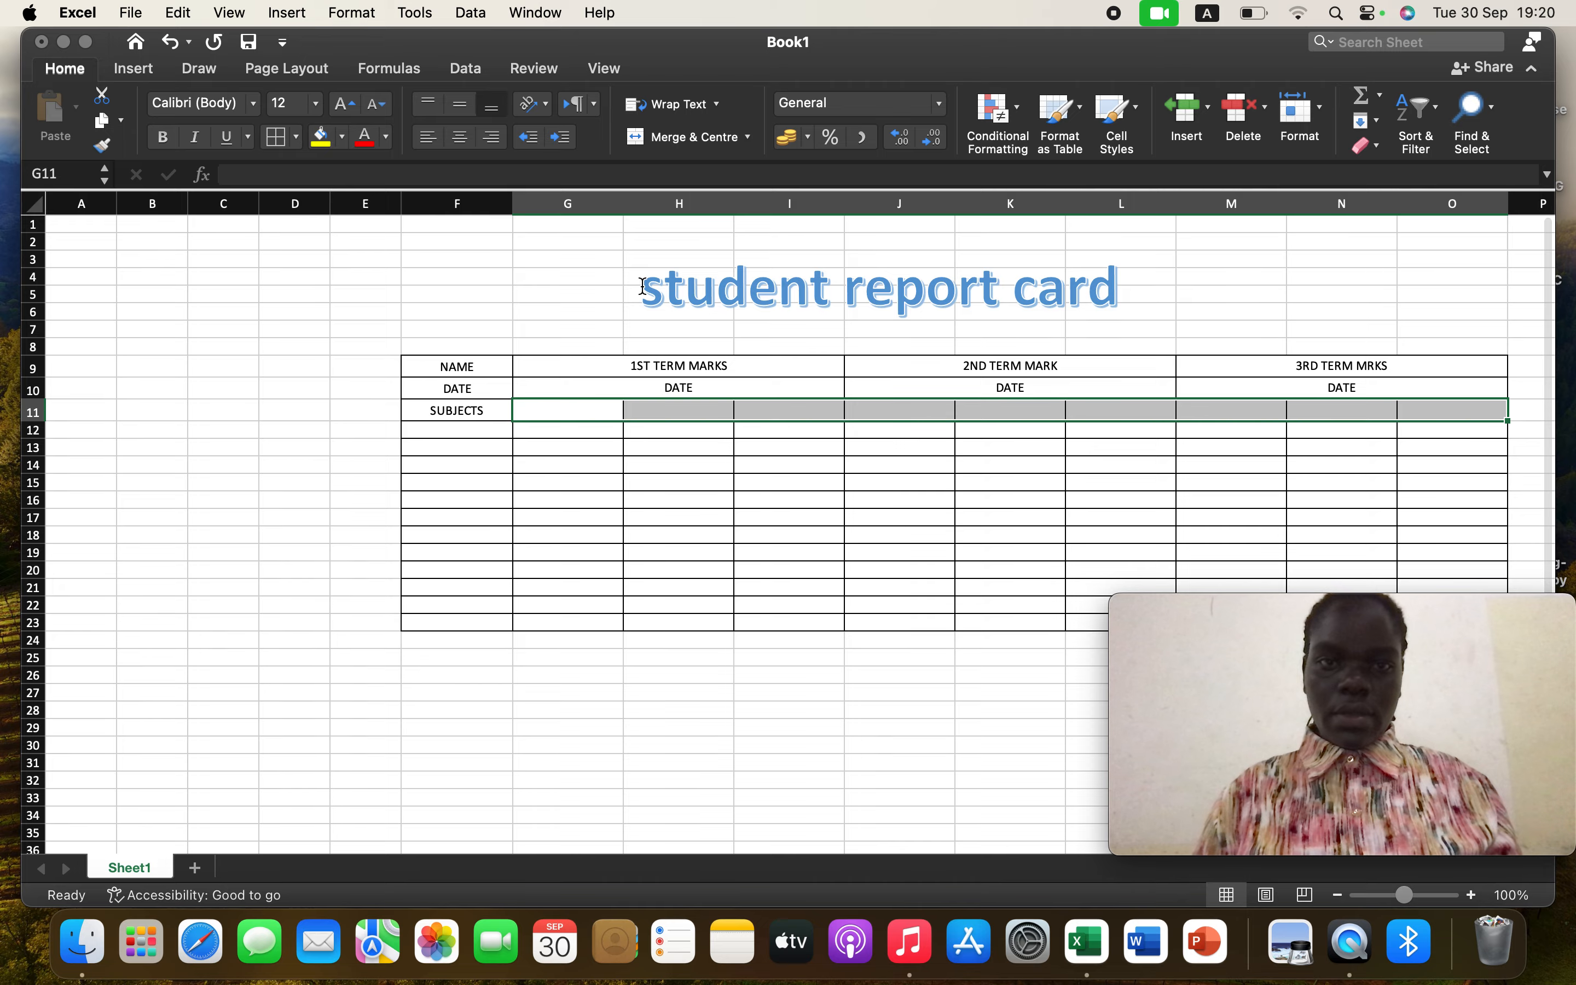
{"action": "left_click", "coordinate": [460, 109]}
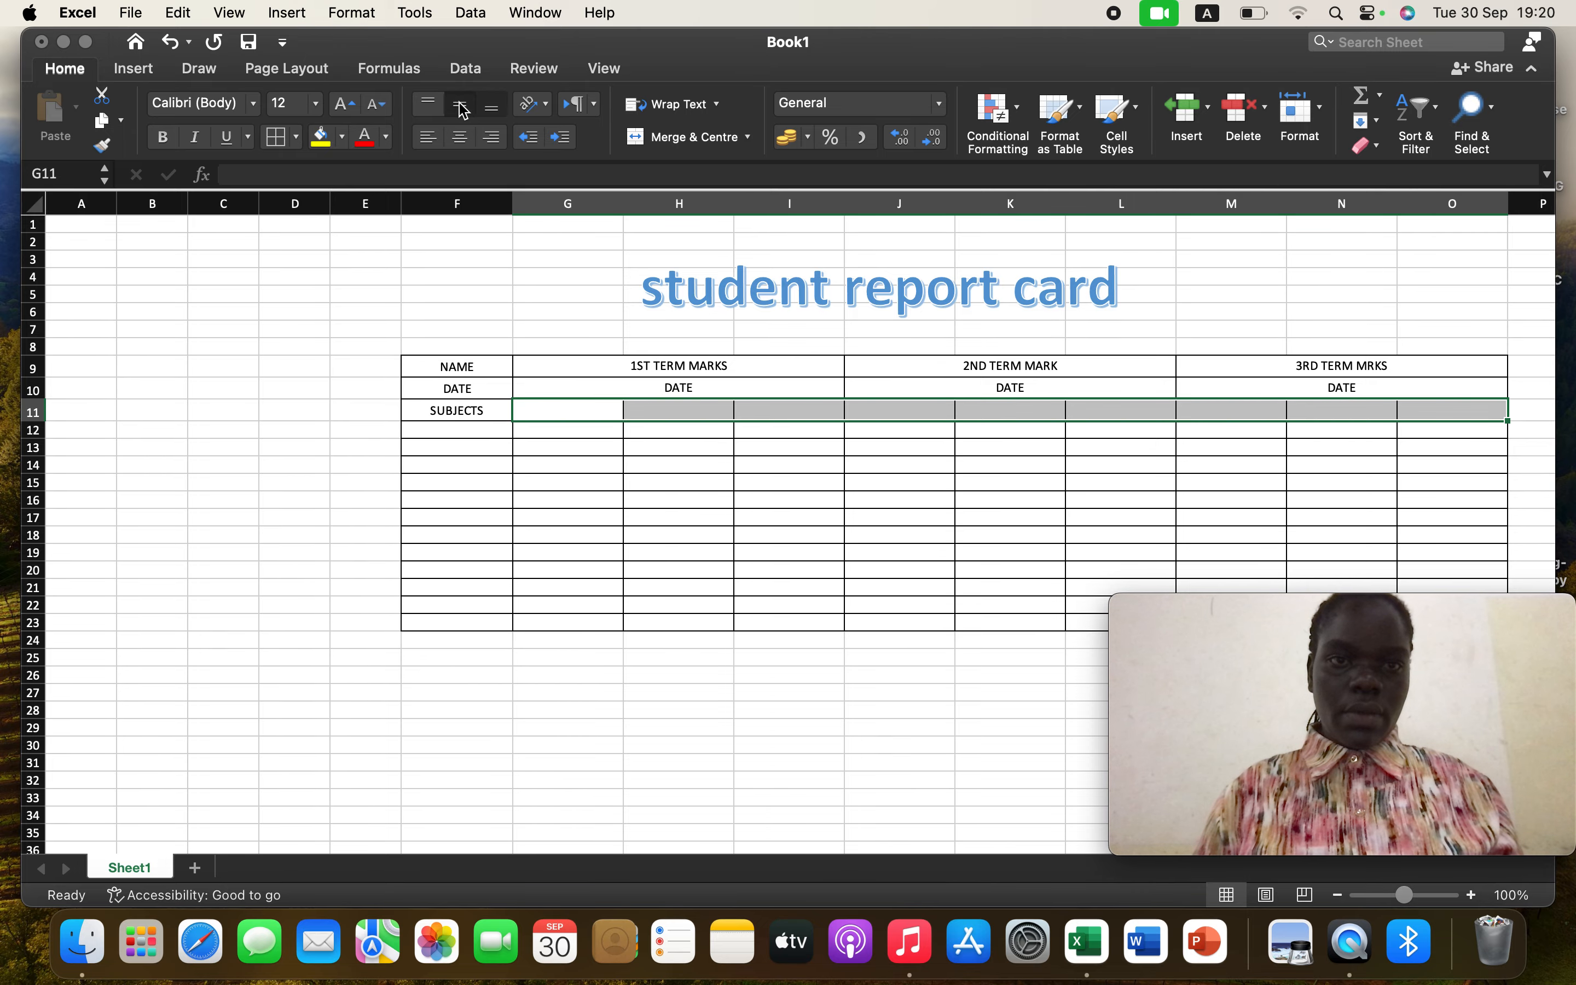
{"action": "left_click", "coordinate": [458, 145]}
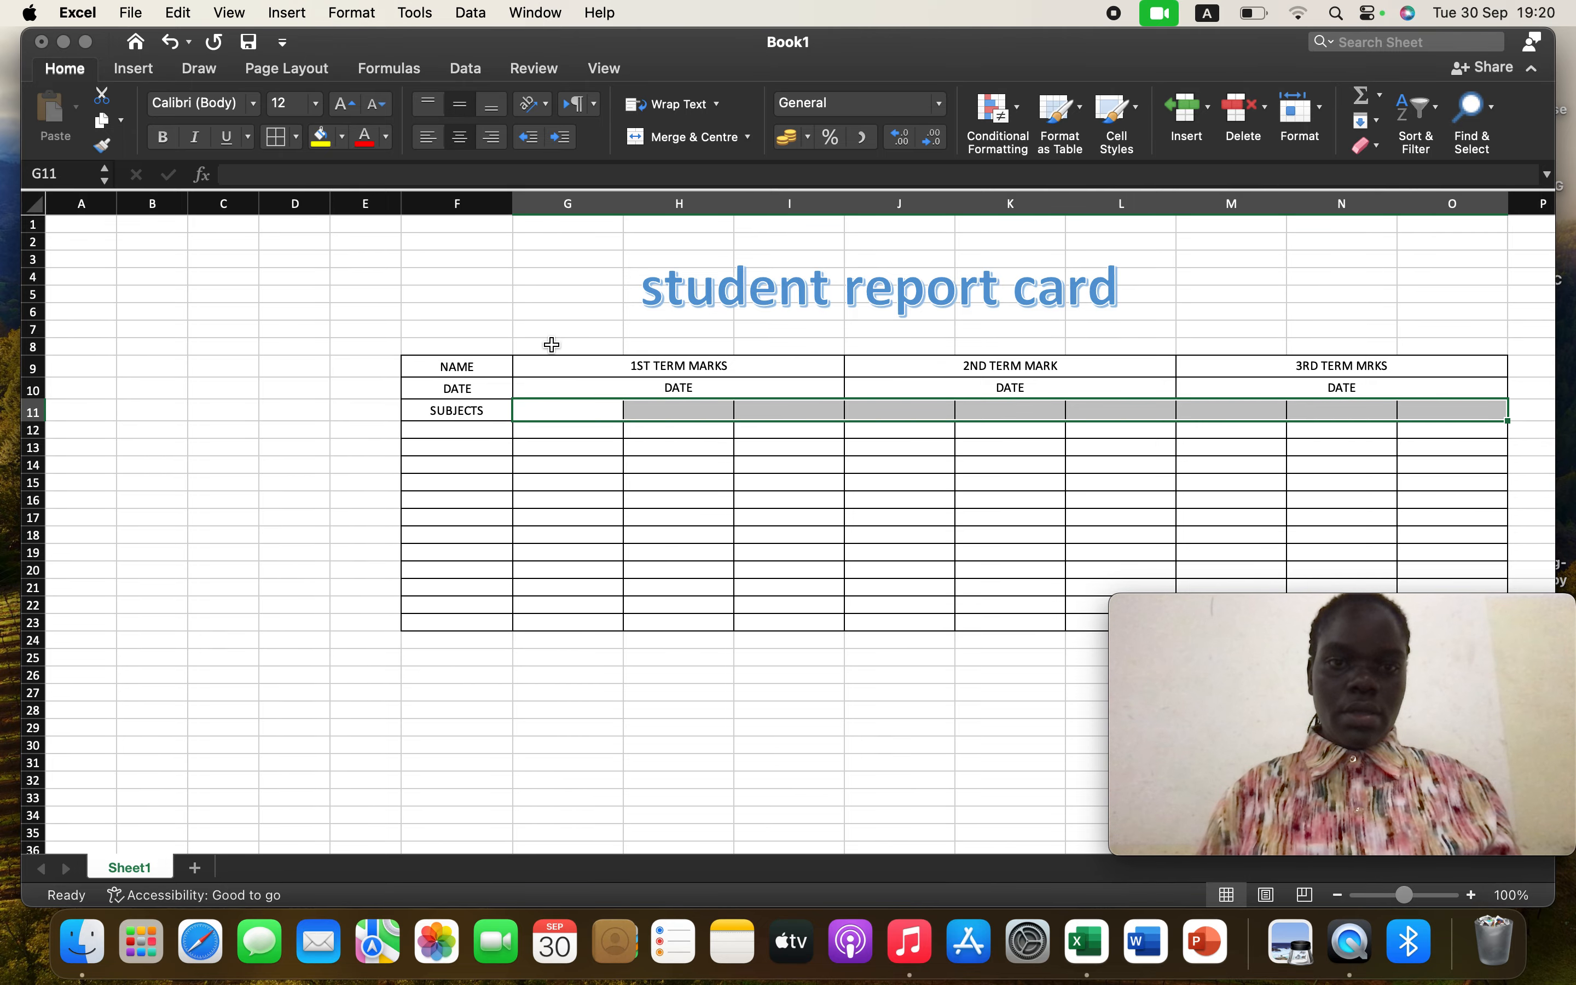
Enter the column labels MARKS, SCORE and STATUS in cells G11, H11 and I11
{"action": "left_click", "coordinate": [590, 411]}
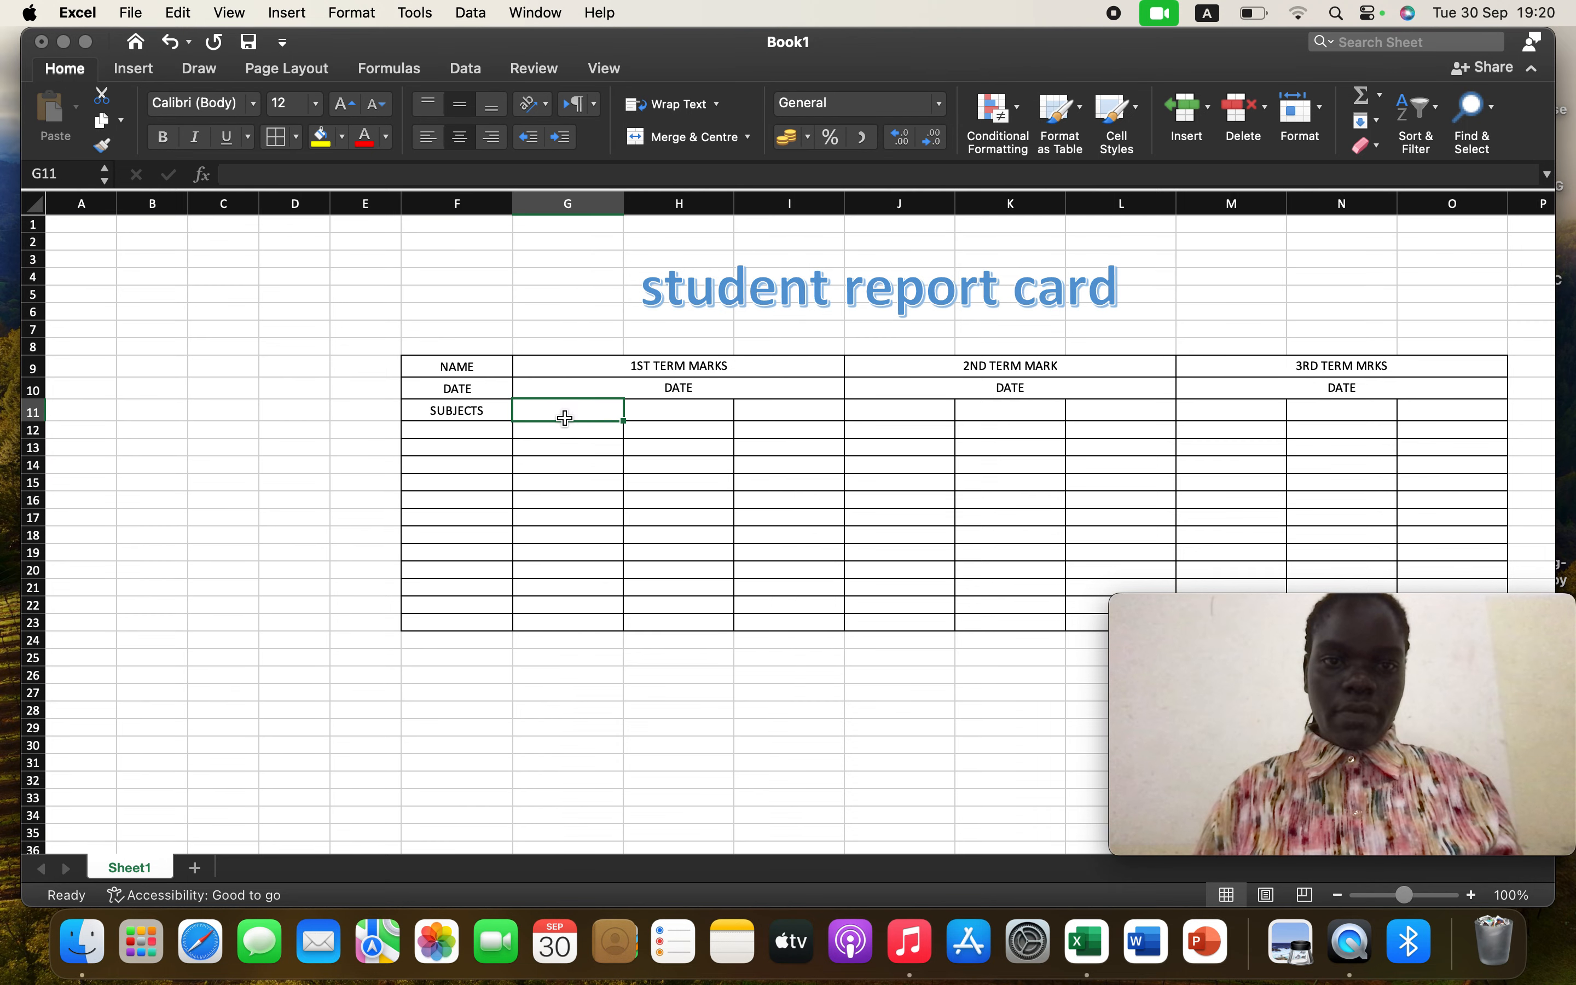
{"action": "left_click", "coordinate": [476, 411]}
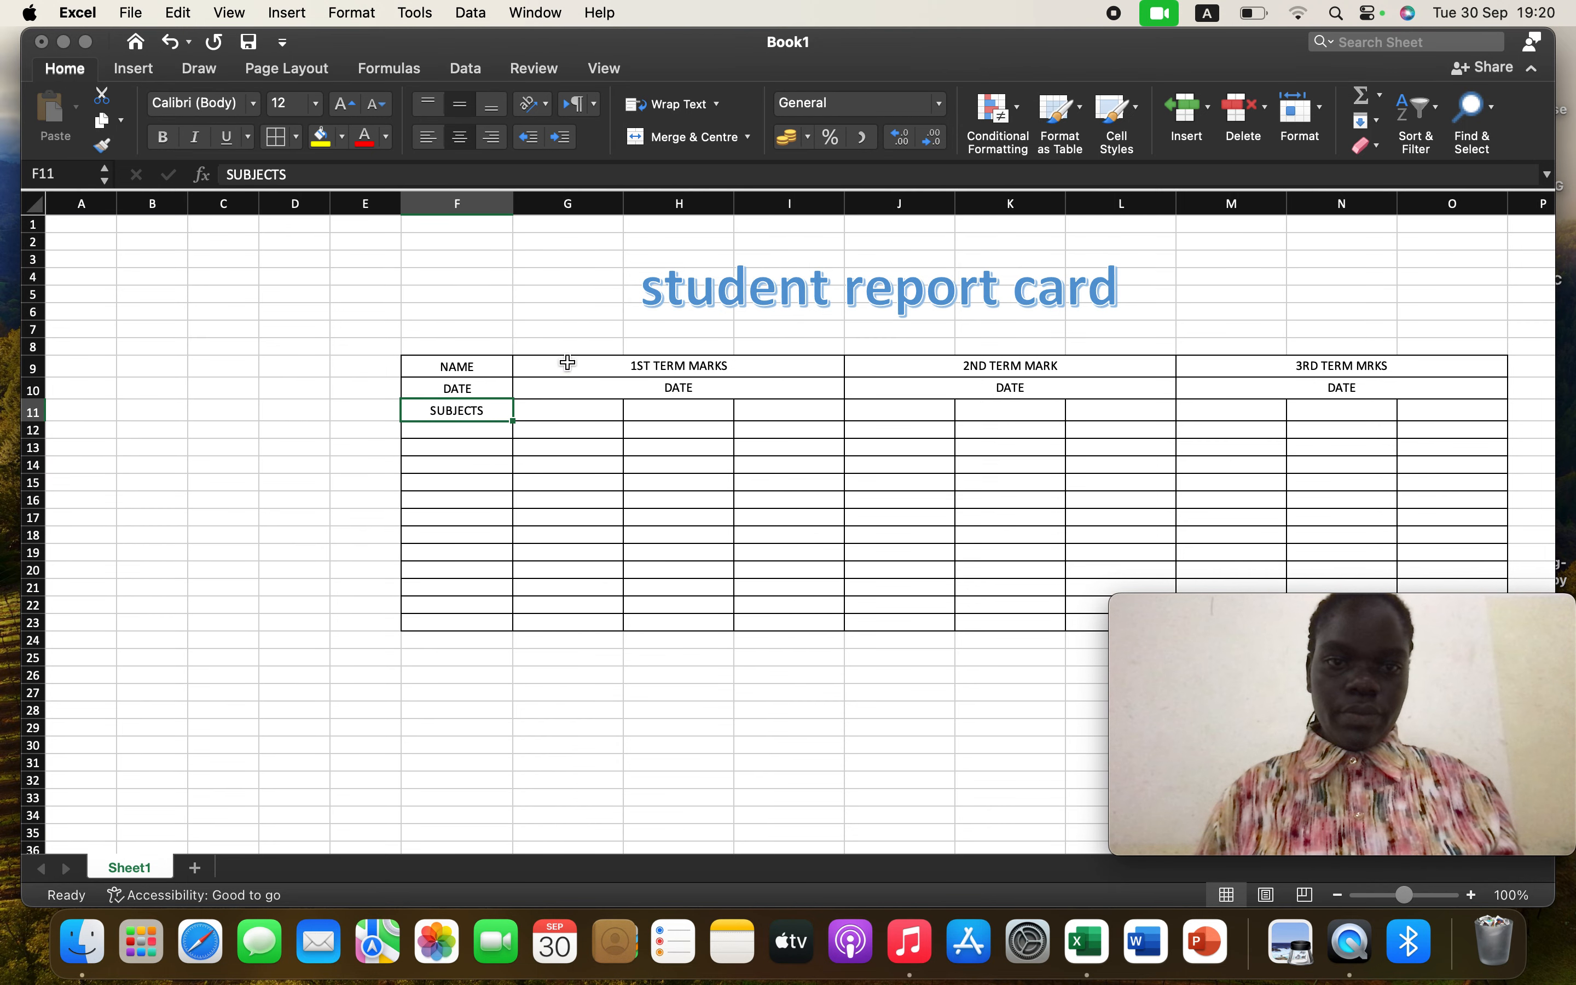
{"action": "left_click", "coordinate": [580, 411]}
{"action": "type", "text": "MARK"}
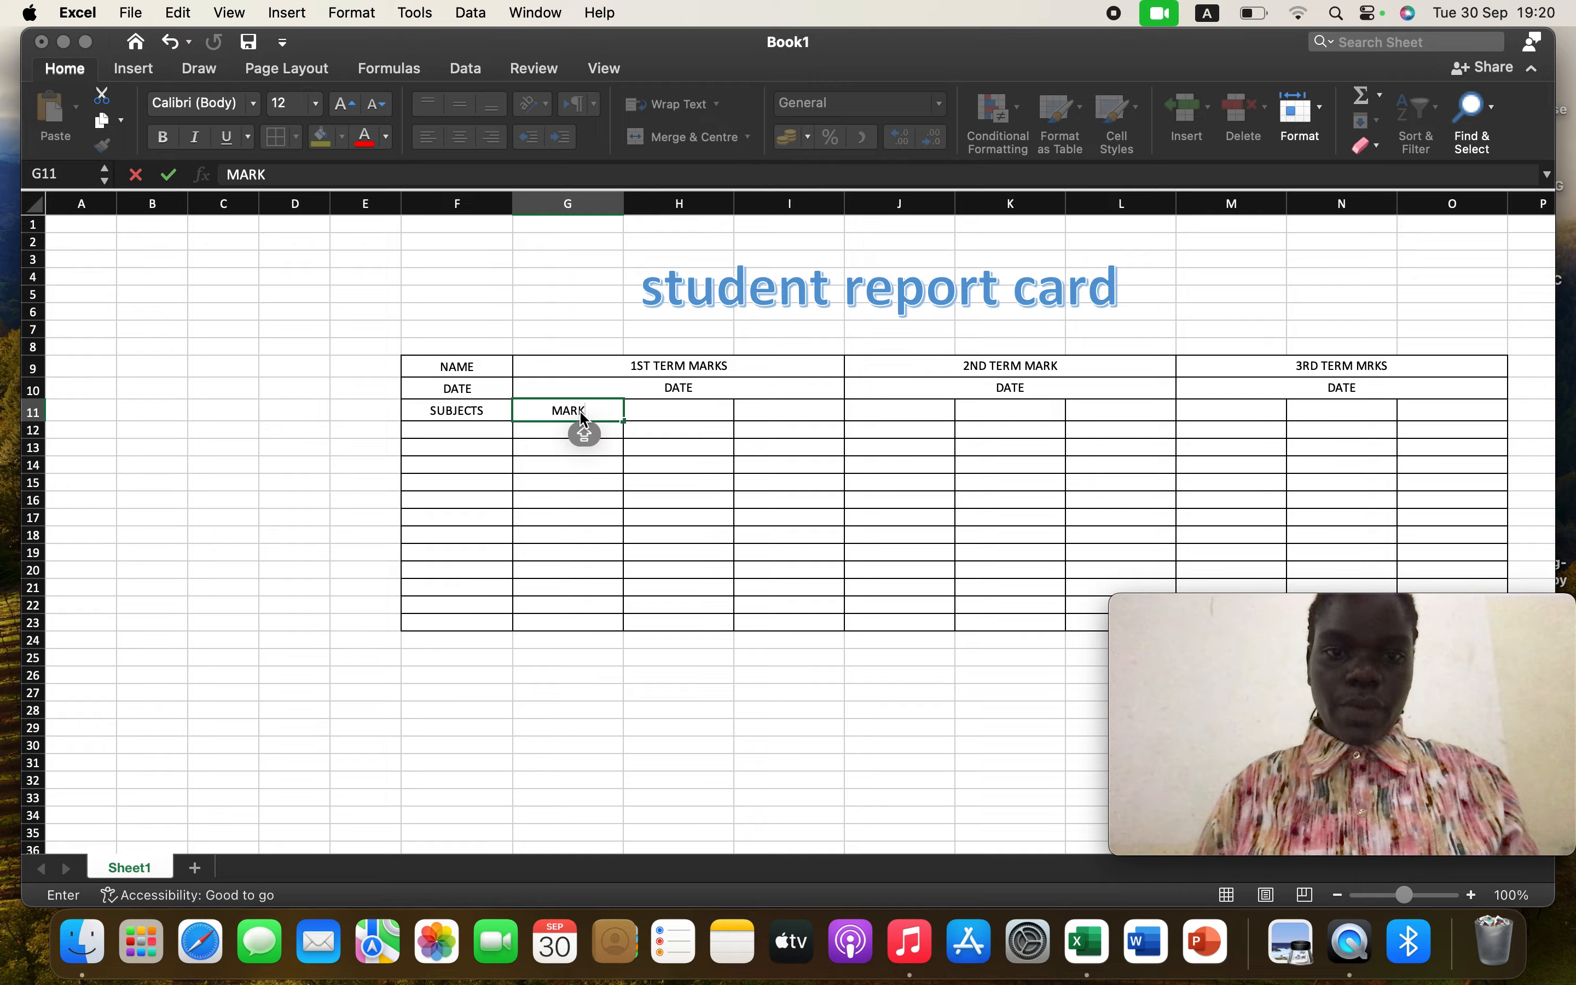
{"action": "type", "text": "S"}
{"action": "key", "text": "Caps_Lock"}
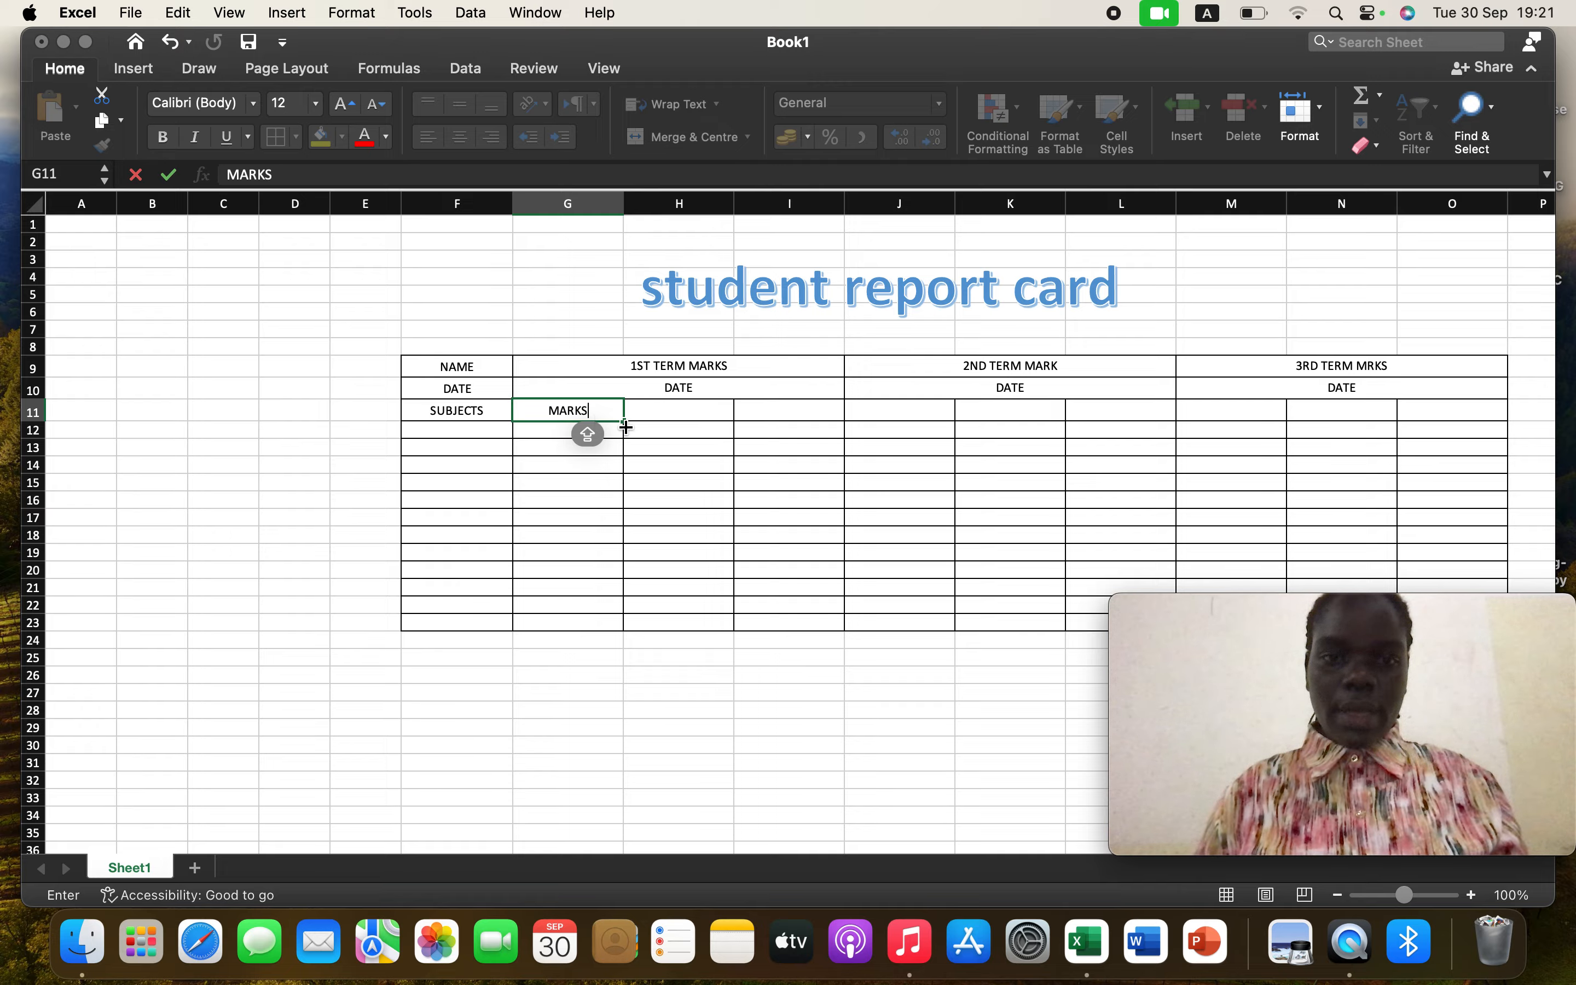
{"action": "left_click", "coordinate": [670, 416]}
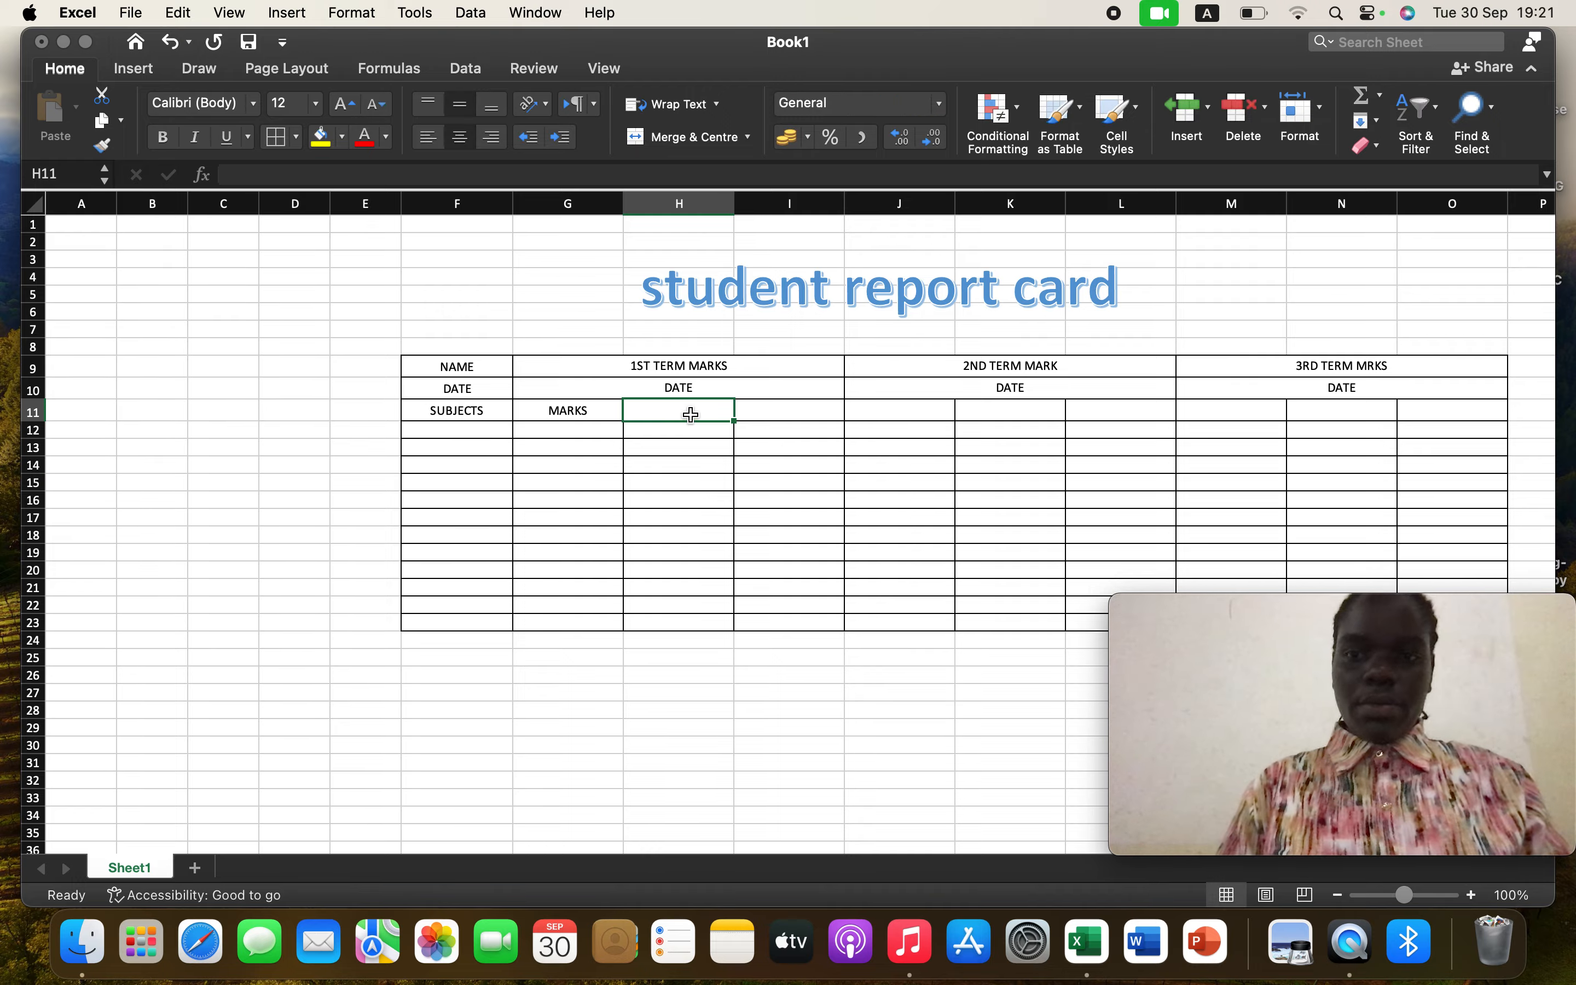
{"action": "type", "text": "SC"}
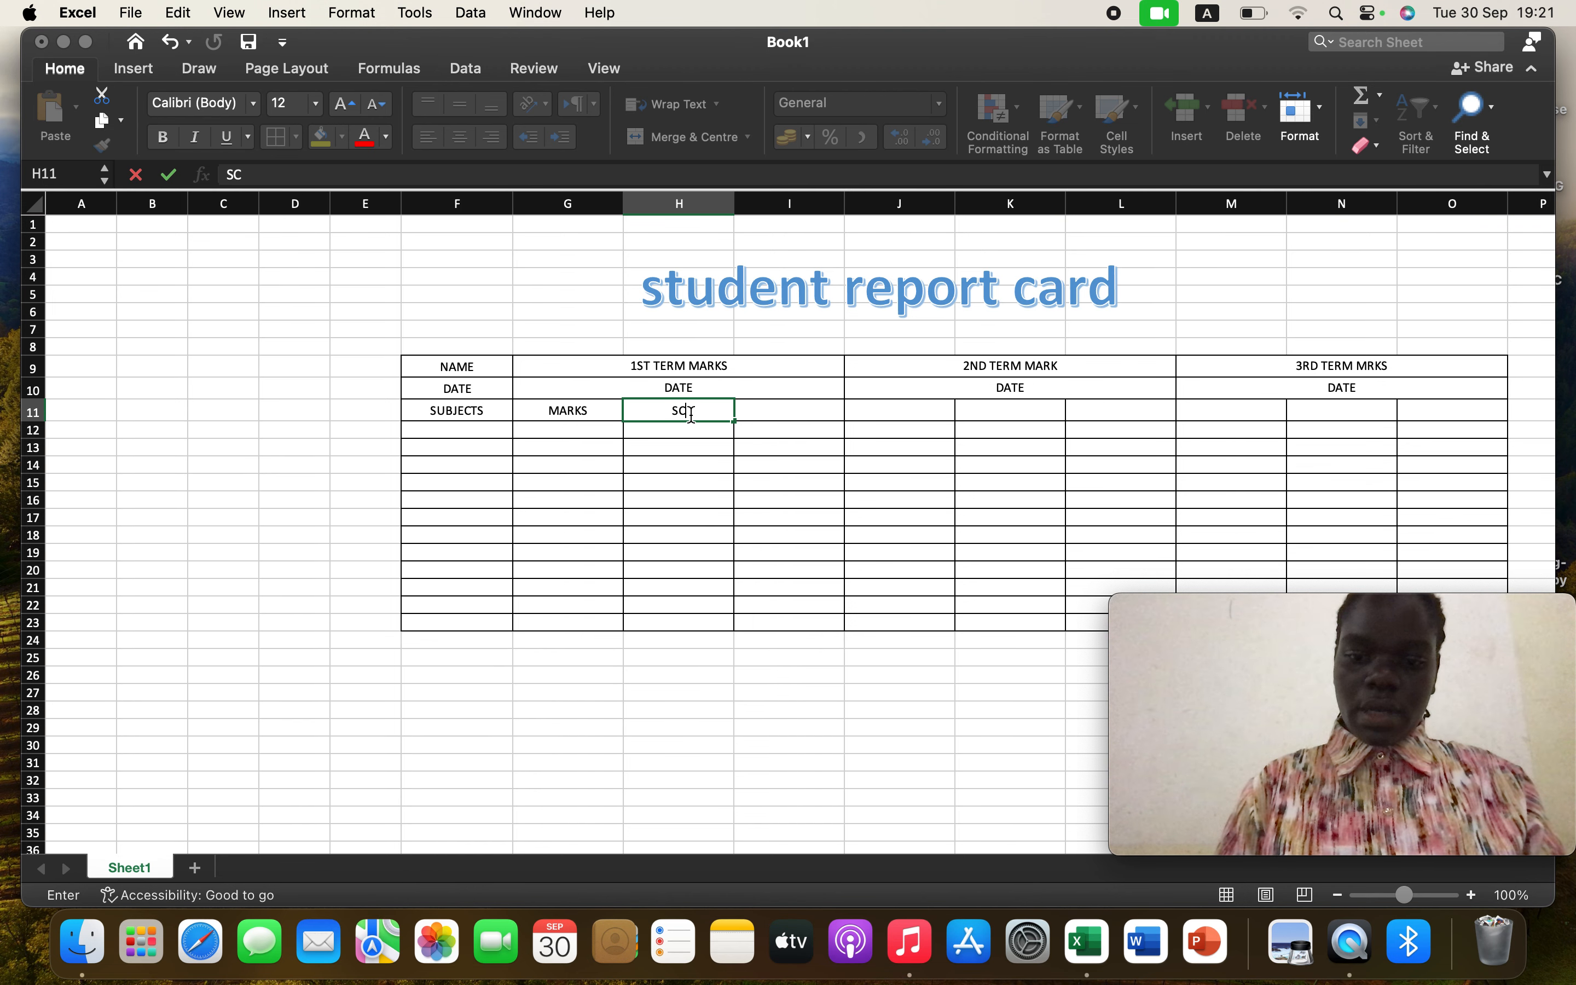
{"action": "type", "text": "ORE"}
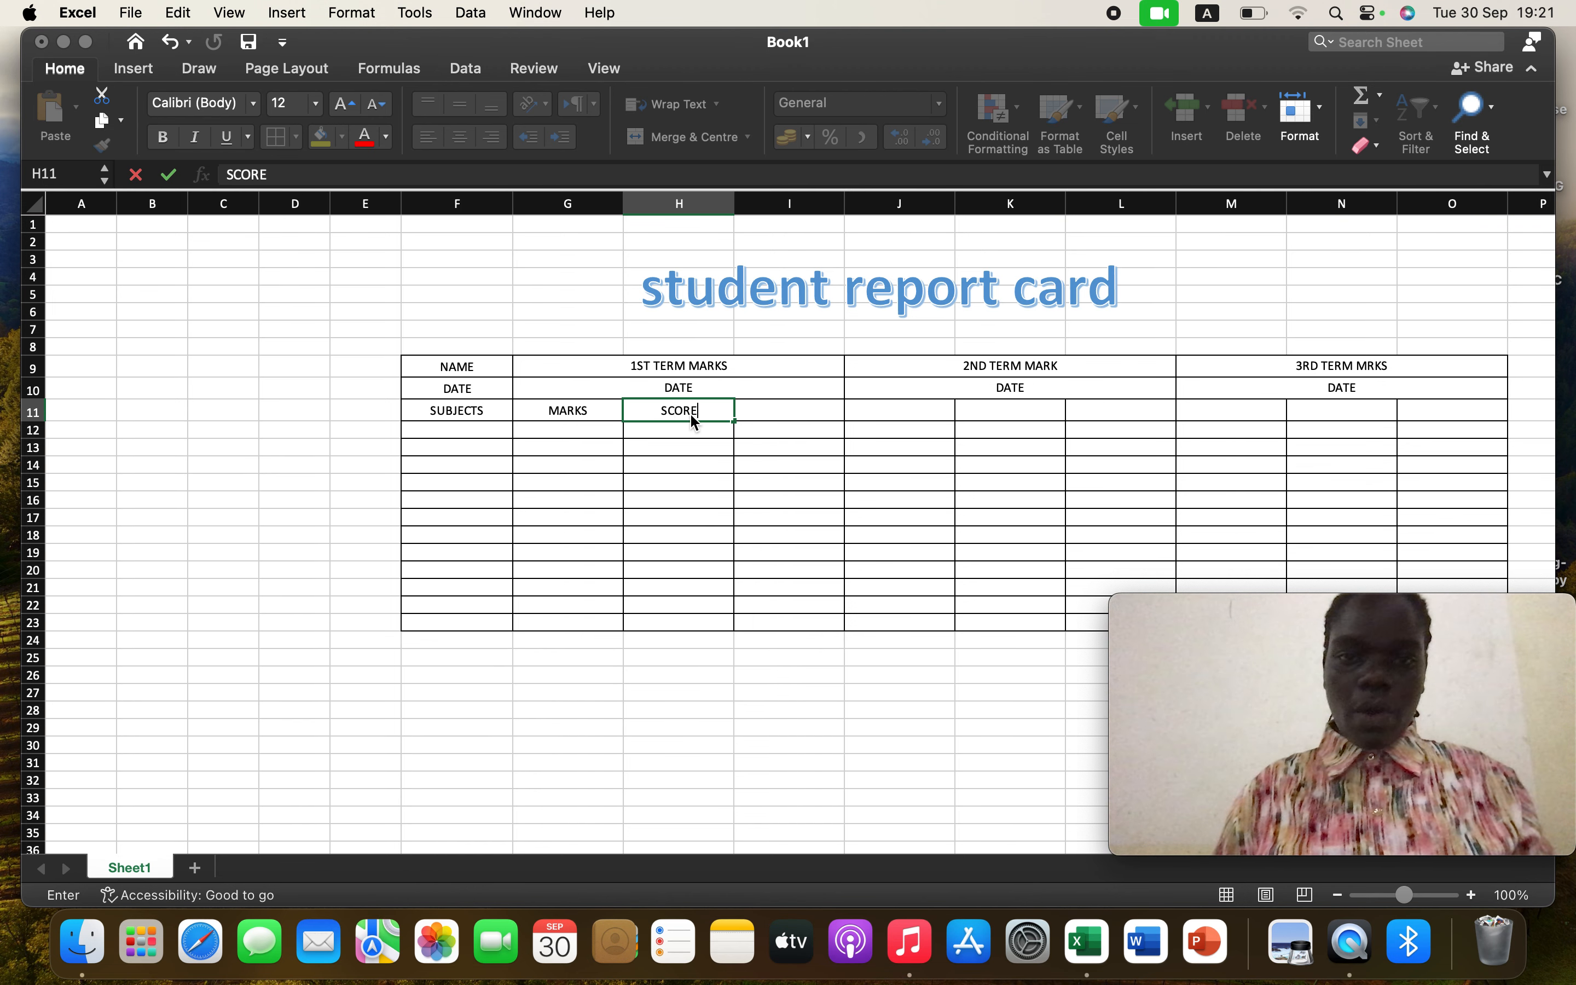
{"action": "left_click", "coordinate": [792, 406]}
{"action": "type", "text": "ST"}
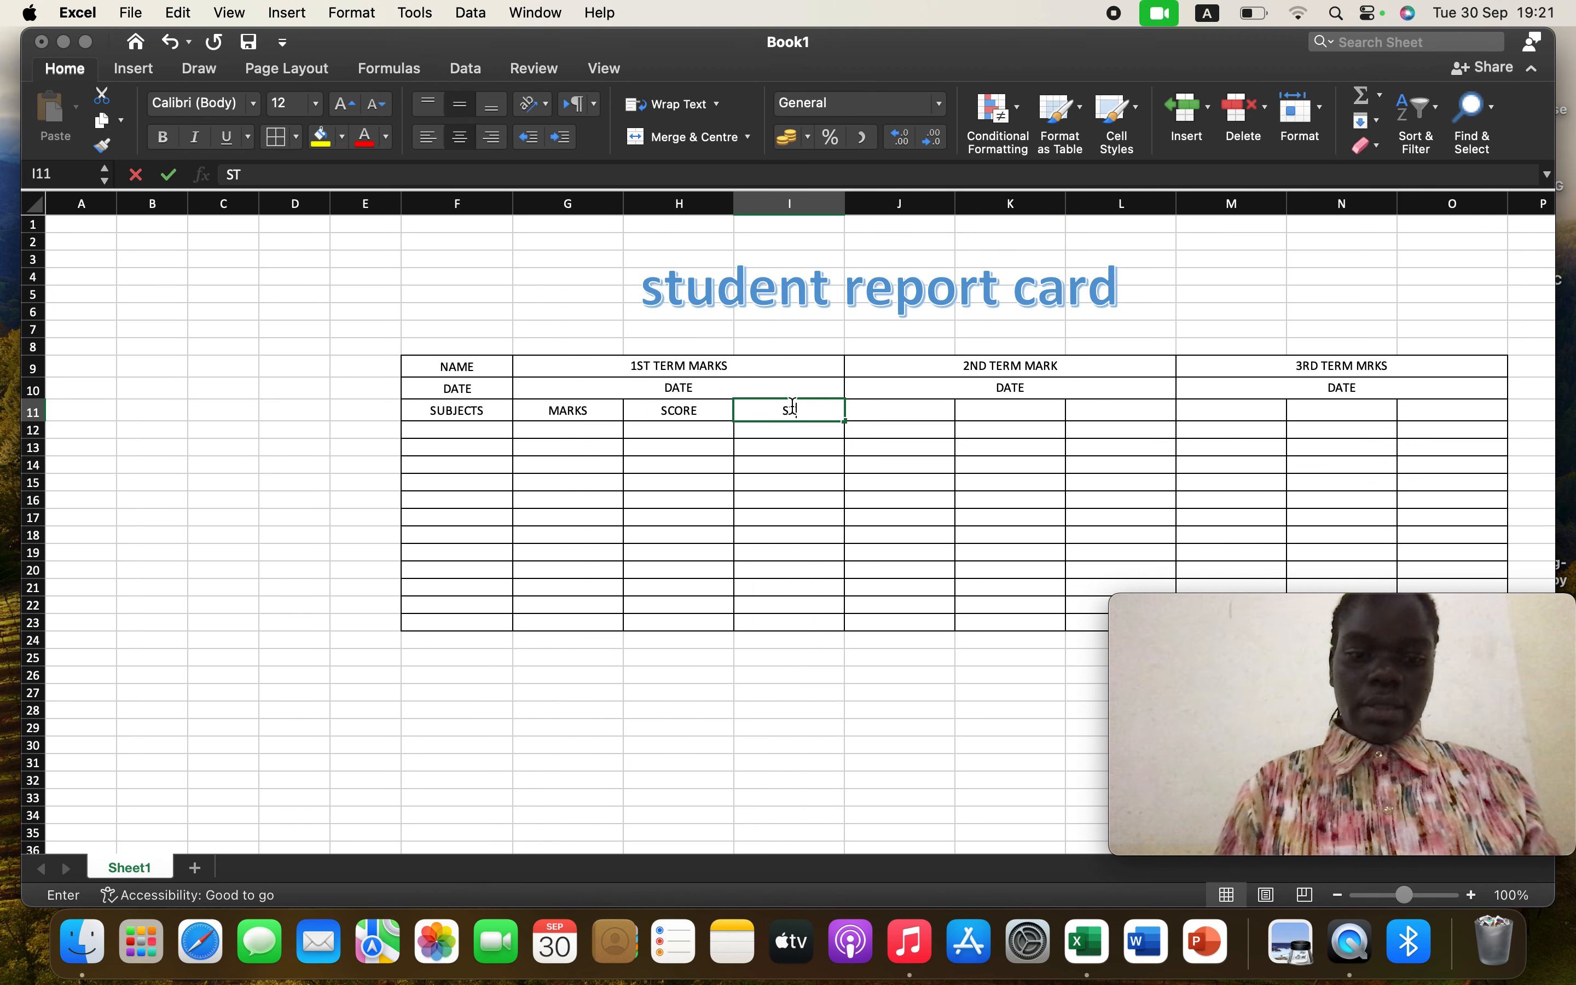
{"action": "type", "text": "ATUS"}
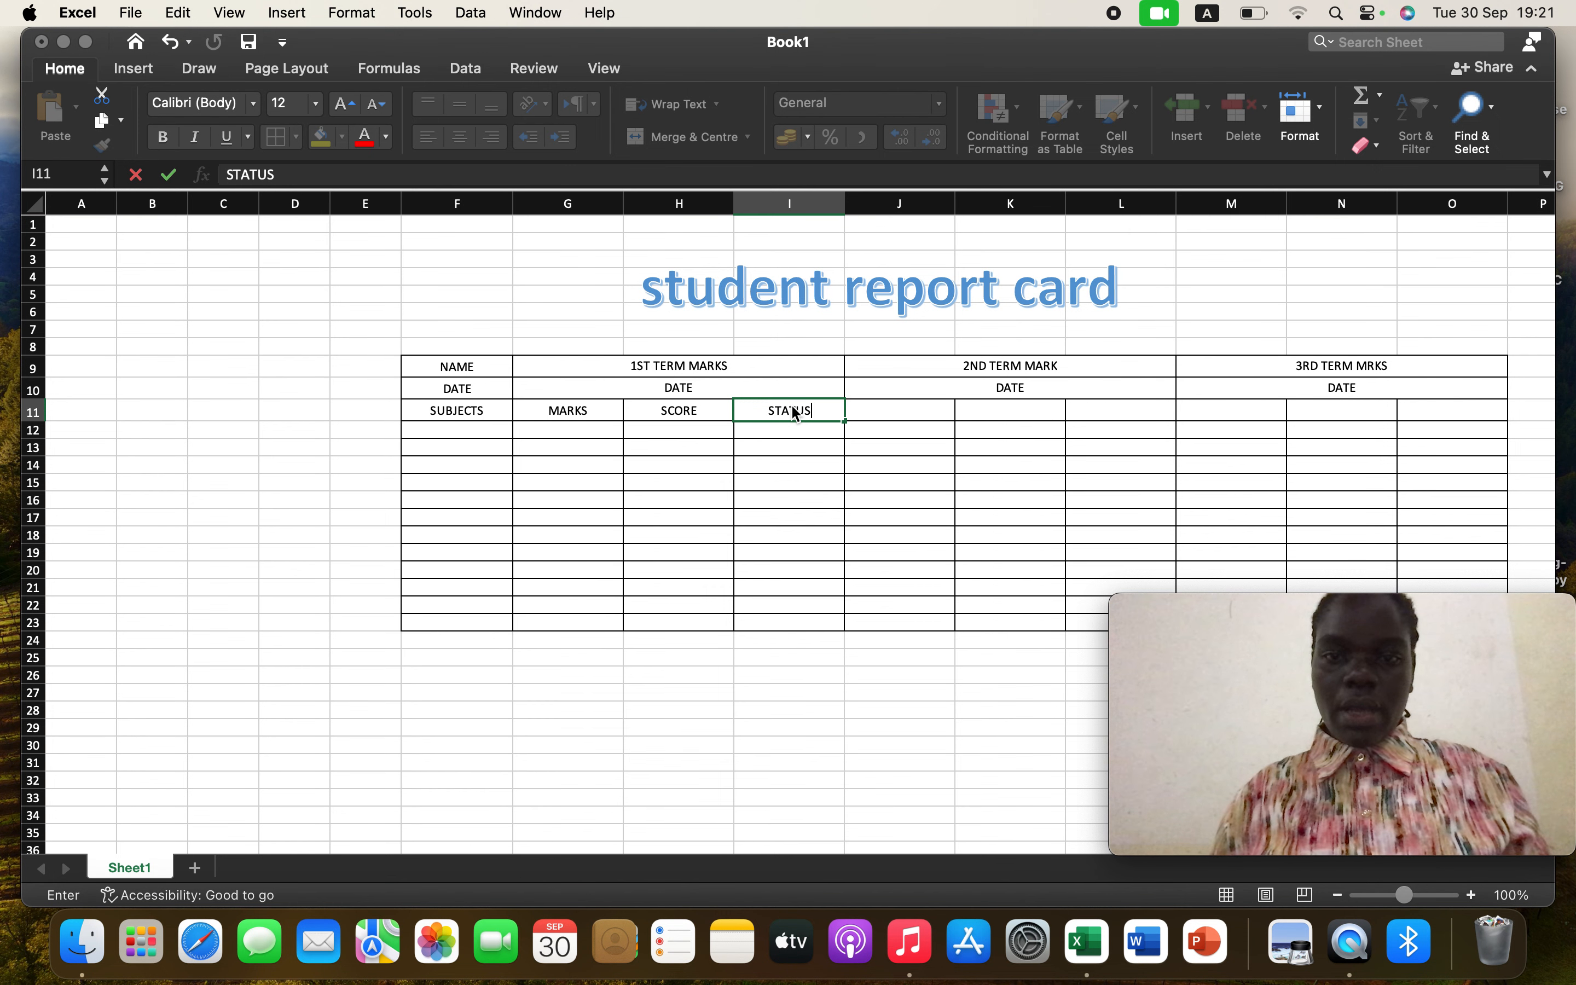
Copy the MARKS label from G11 and paste it into J11
{"action": "left_click", "coordinate": [910, 407]}
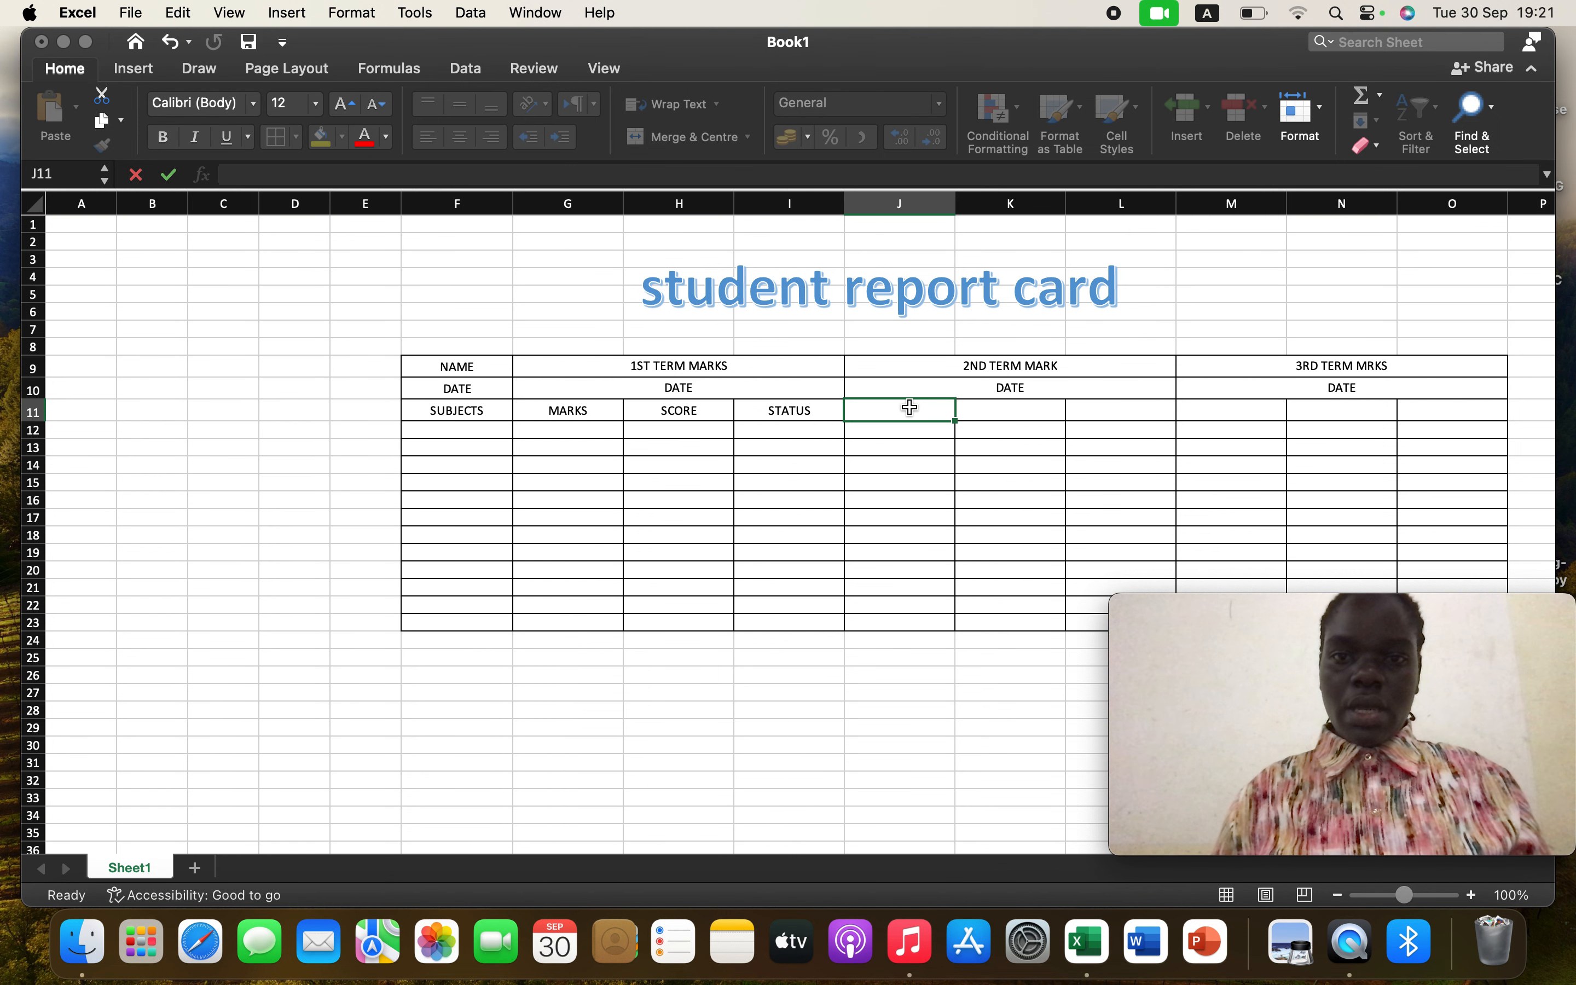
{"action": "left_click", "coordinate": [572, 413]}
{"action": "right_click", "coordinate": [575, 414]}
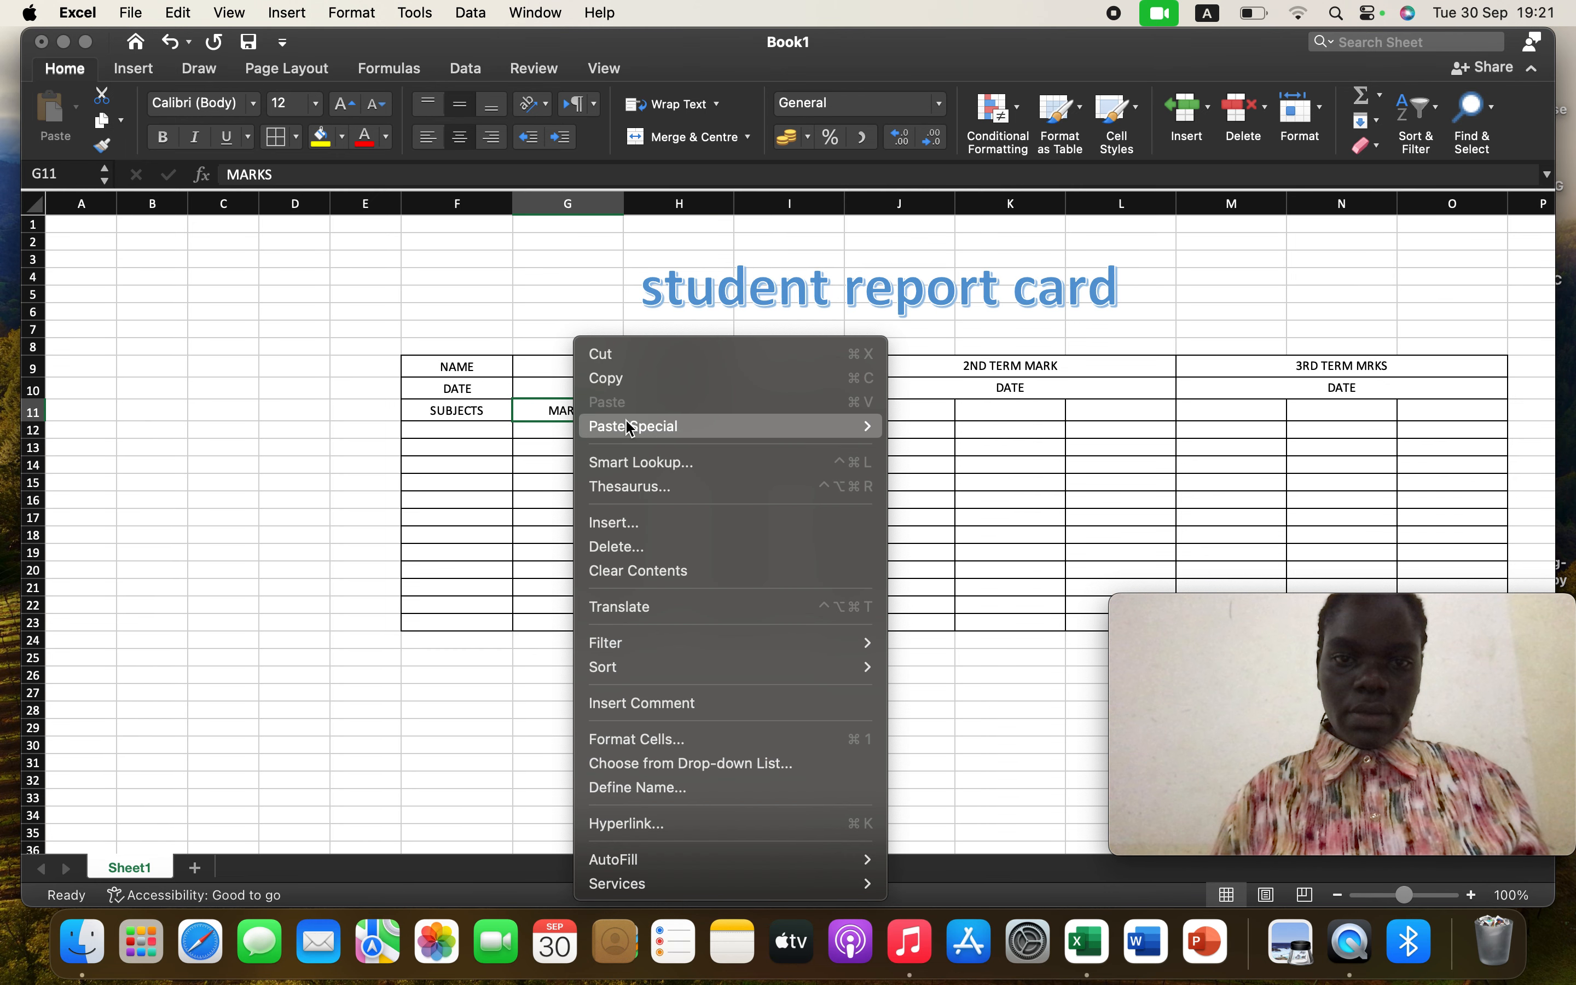
{"action": "left_click", "coordinate": [608, 377]}
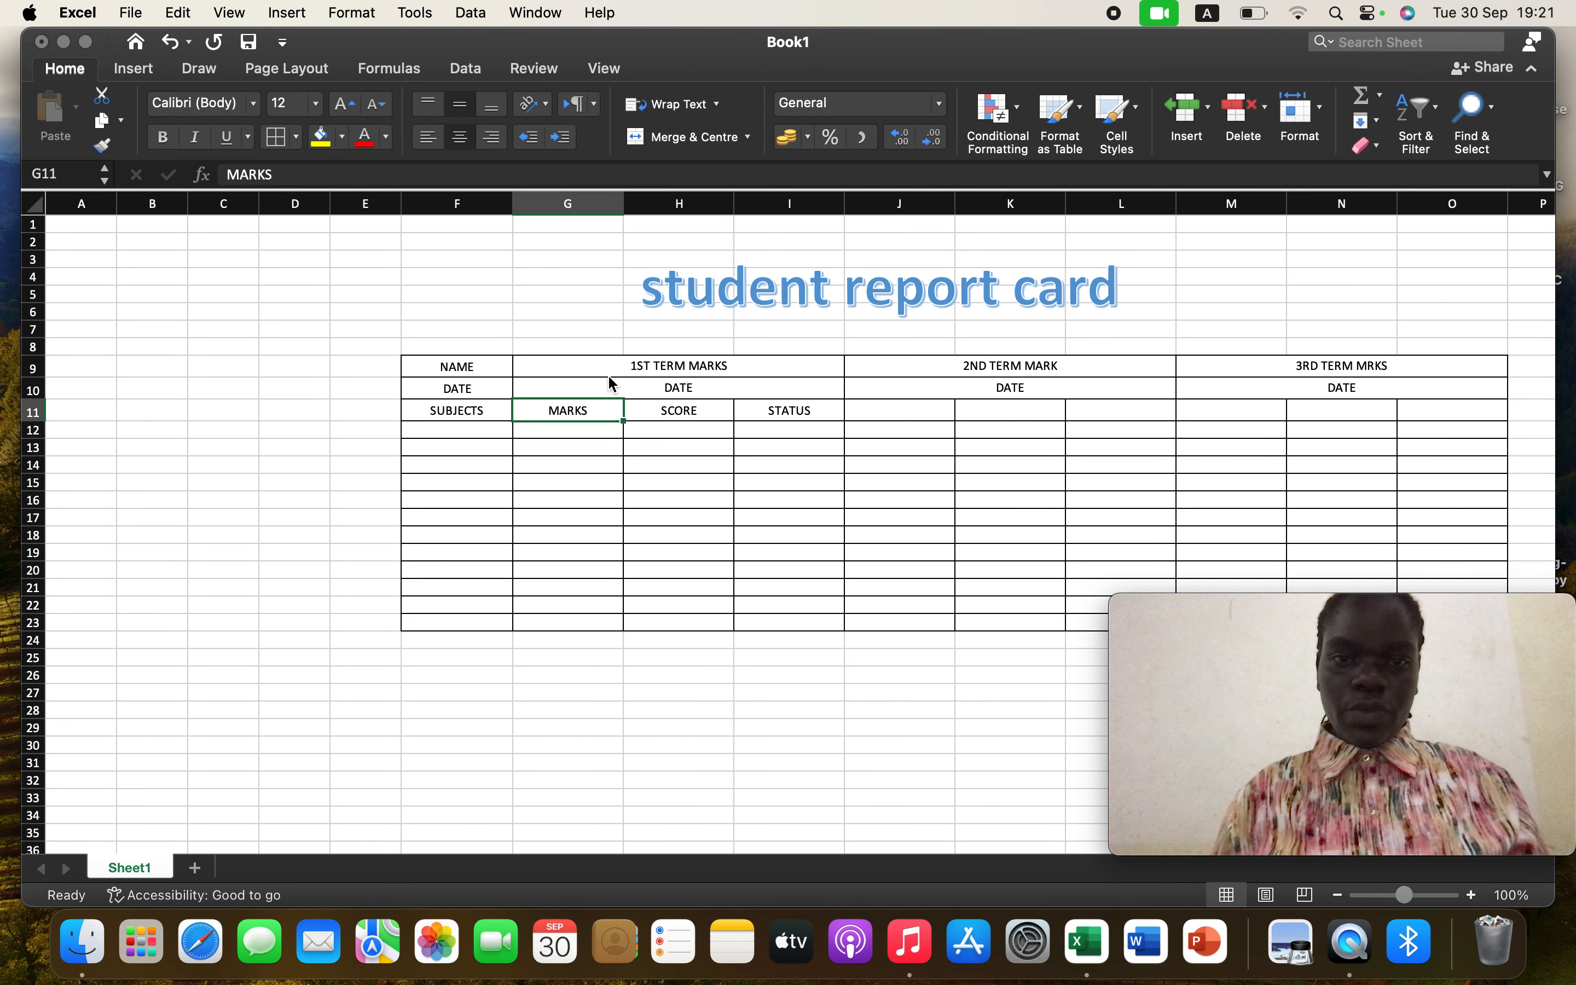
{"action": "left_click", "coordinate": [925, 409]}
{"action": "right_click", "coordinate": [925, 409]}
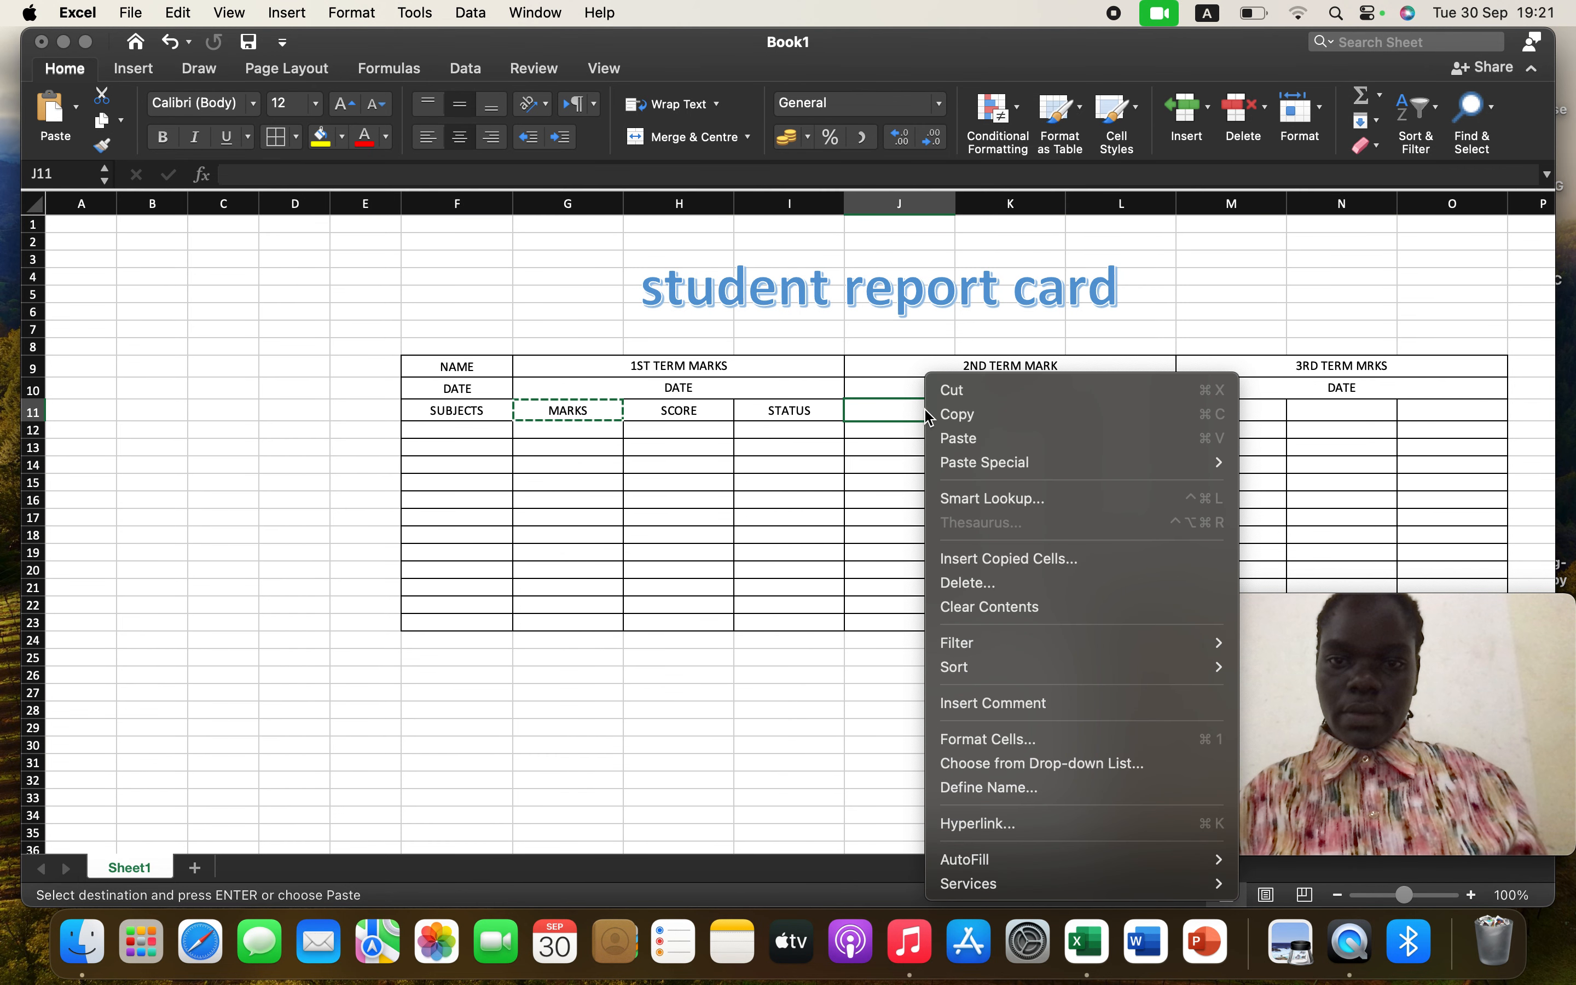
{"action": "left_click", "coordinate": [962, 436]}
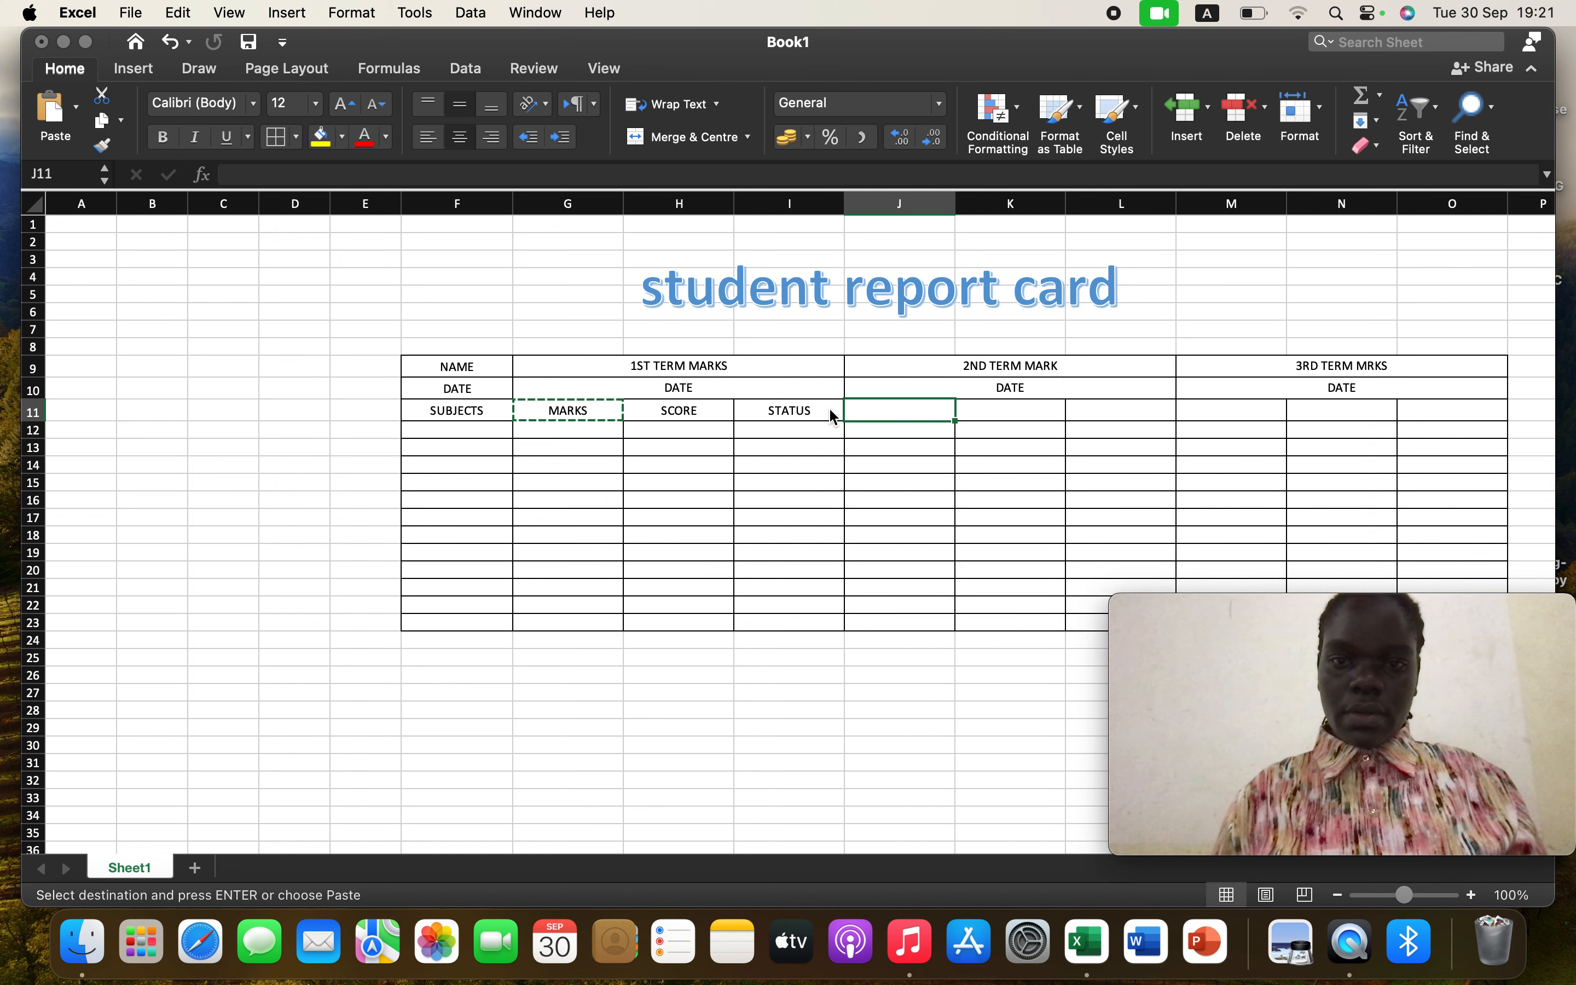
Copy the SCORE label from H11 and paste it into K11
{"action": "left_click", "coordinate": [690, 410]}
{"action": "right_click", "coordinate": [689, 409]}
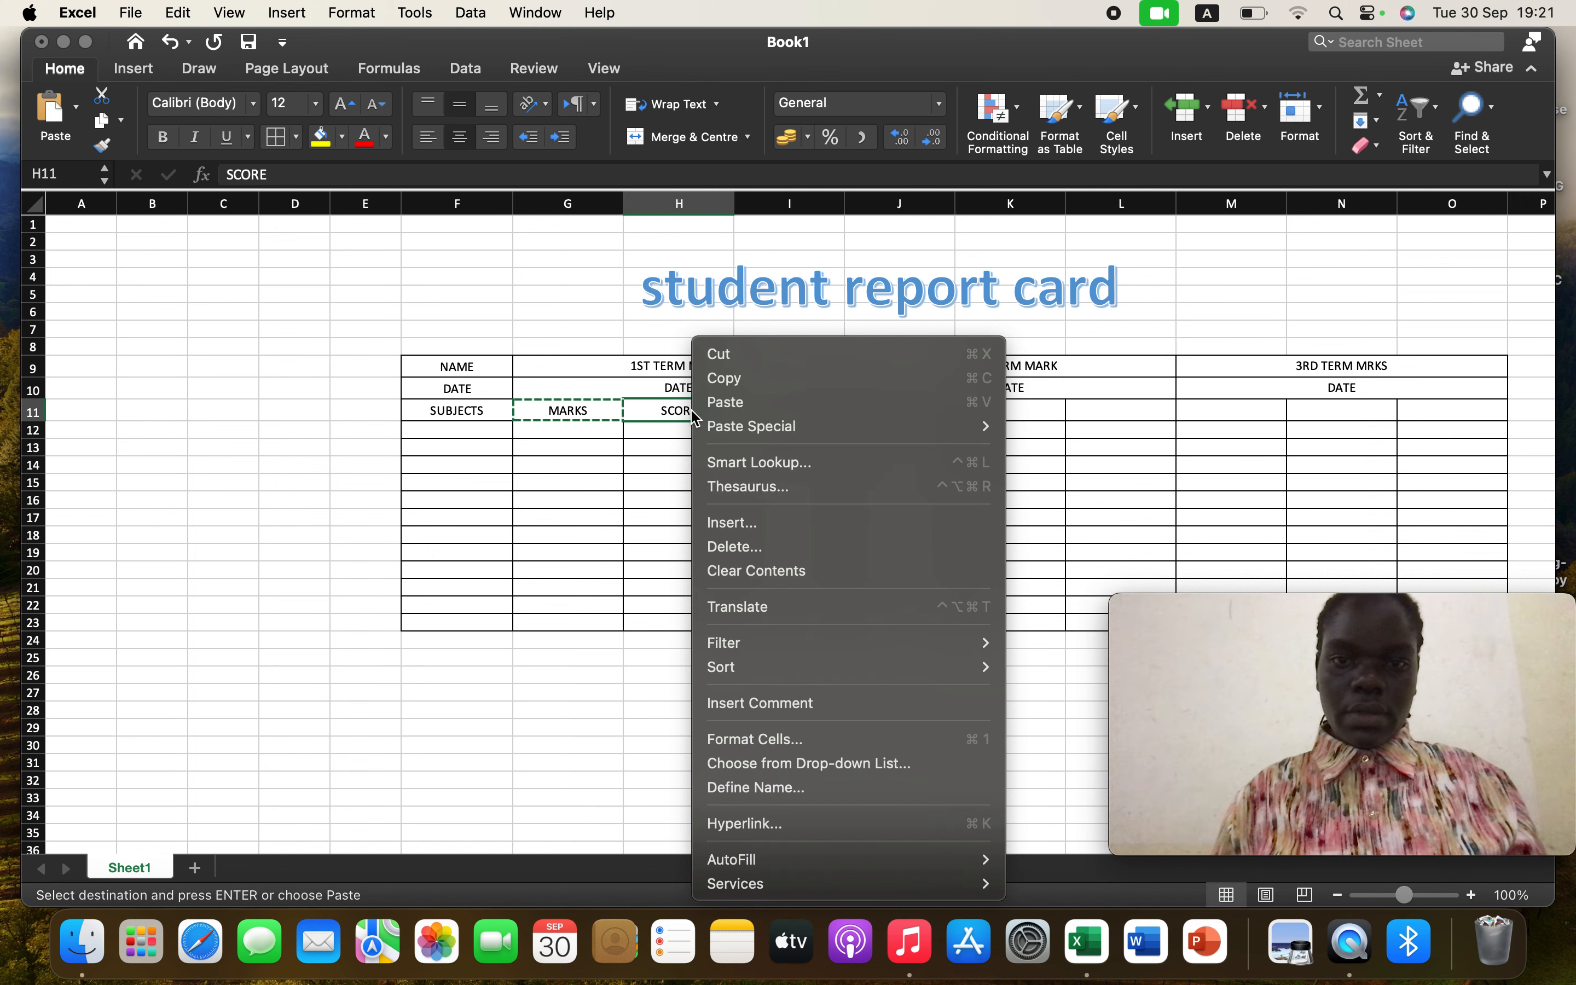
{"action": "left_click", "coordinate": [724, 377]}
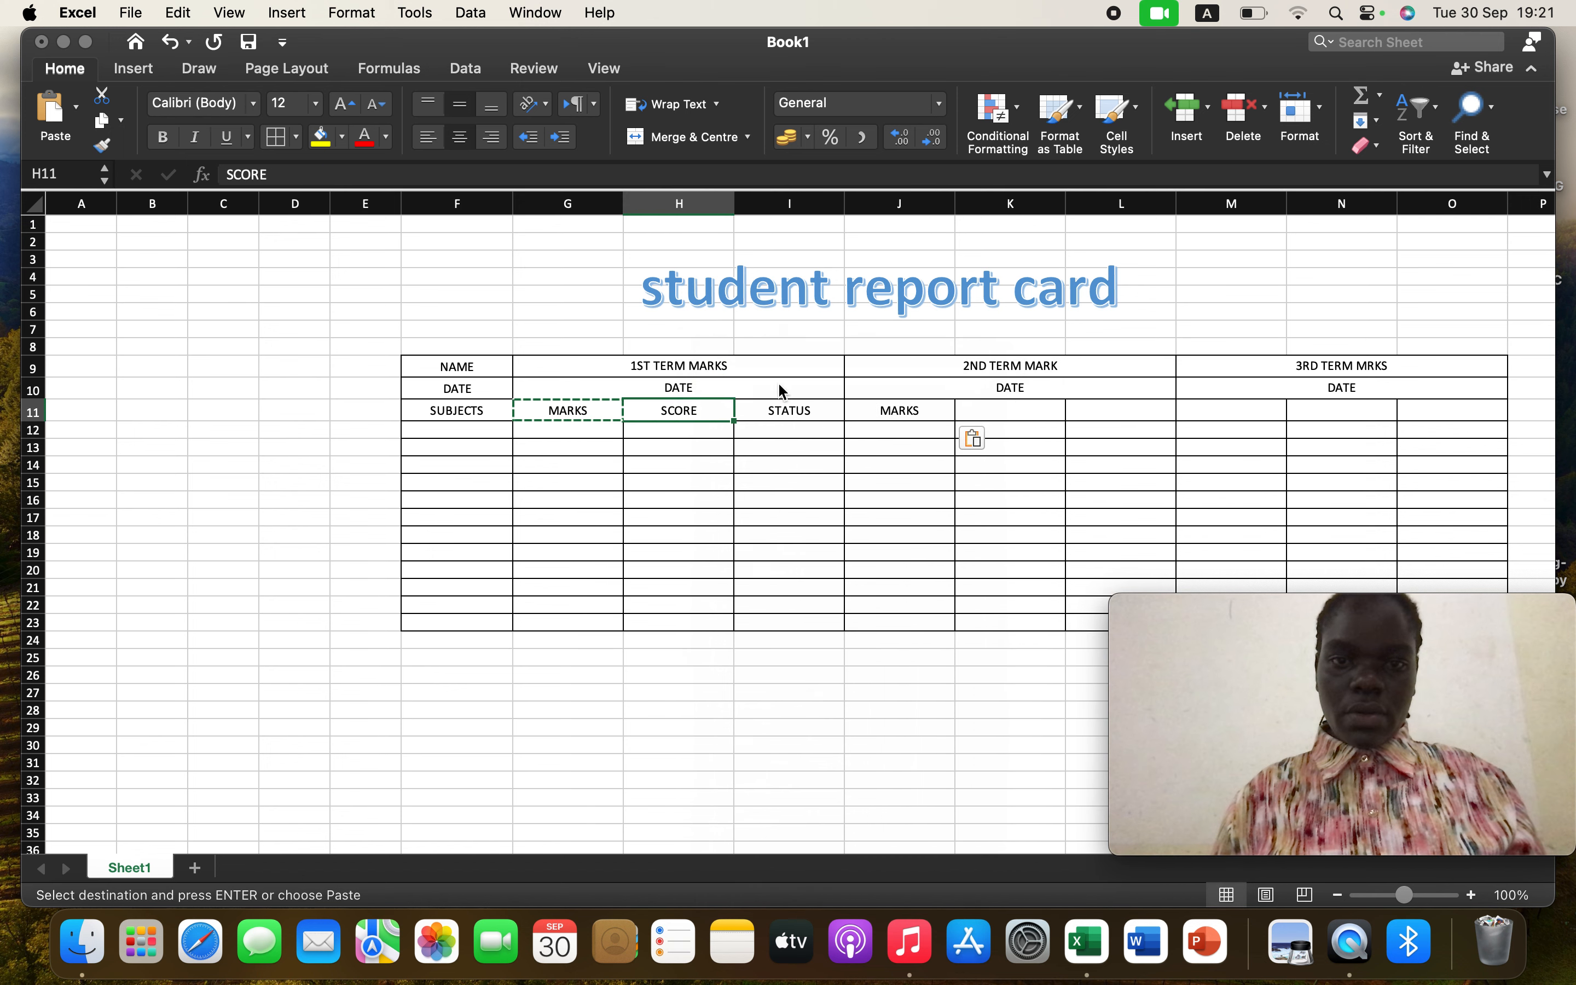
{"action": "left_click", "coordinate": [1000, 409]}
{"action": "right_click", "coordinate": [1000, 409]}
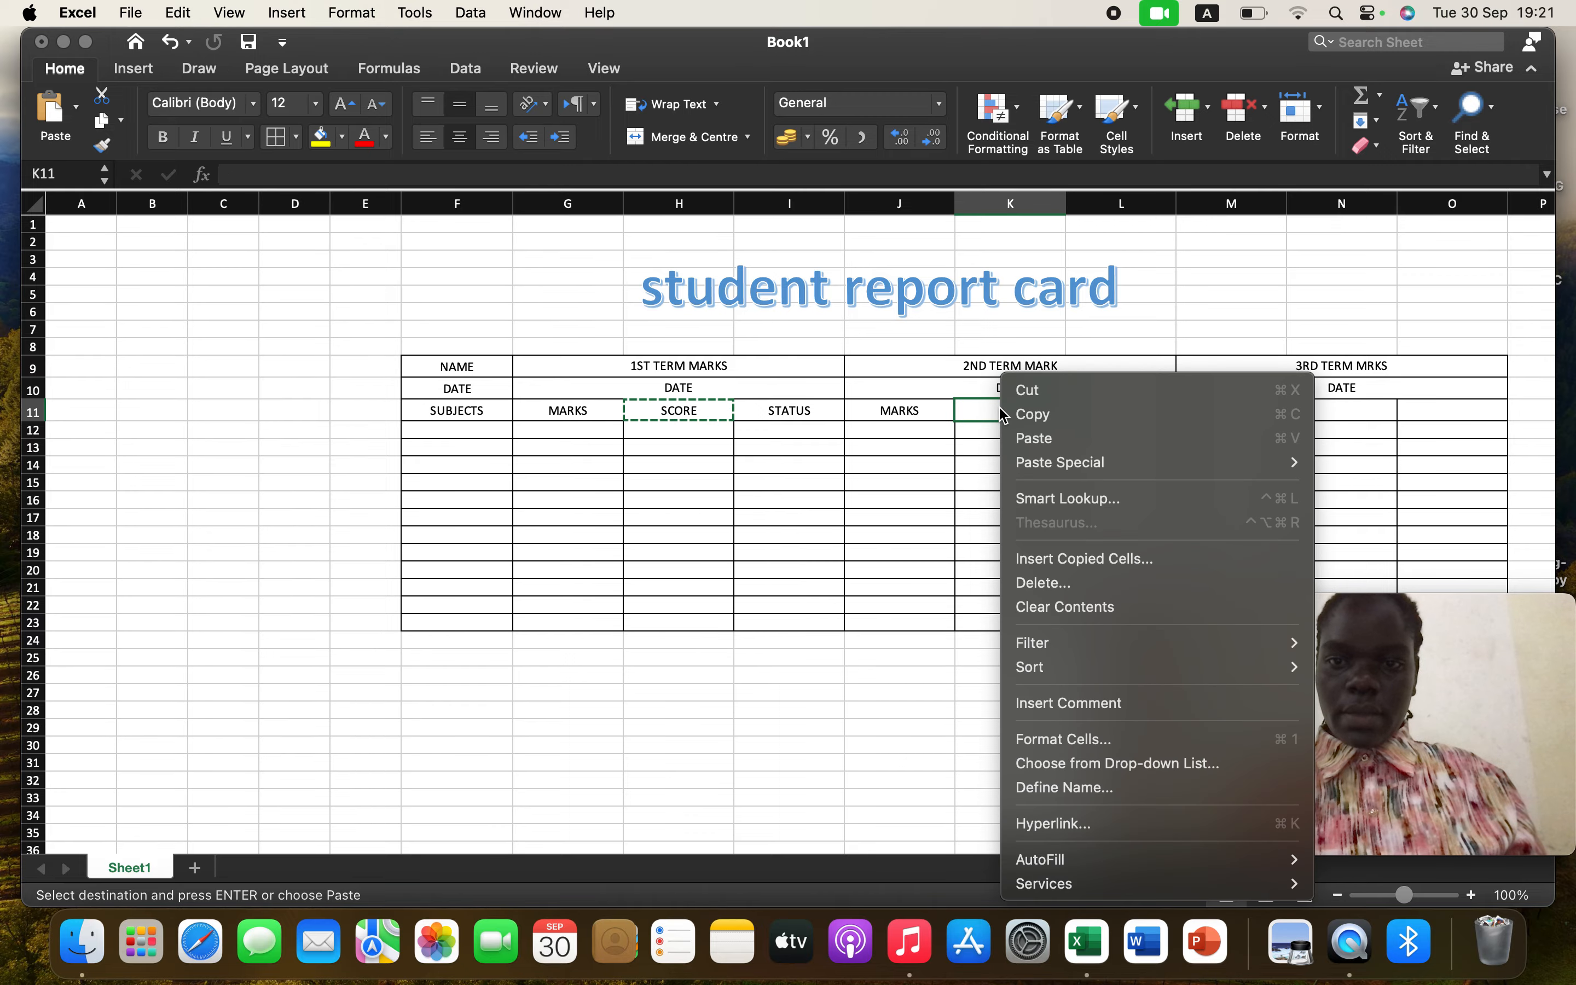
{"action": "left_click", "coordinate": [1039, 439]}
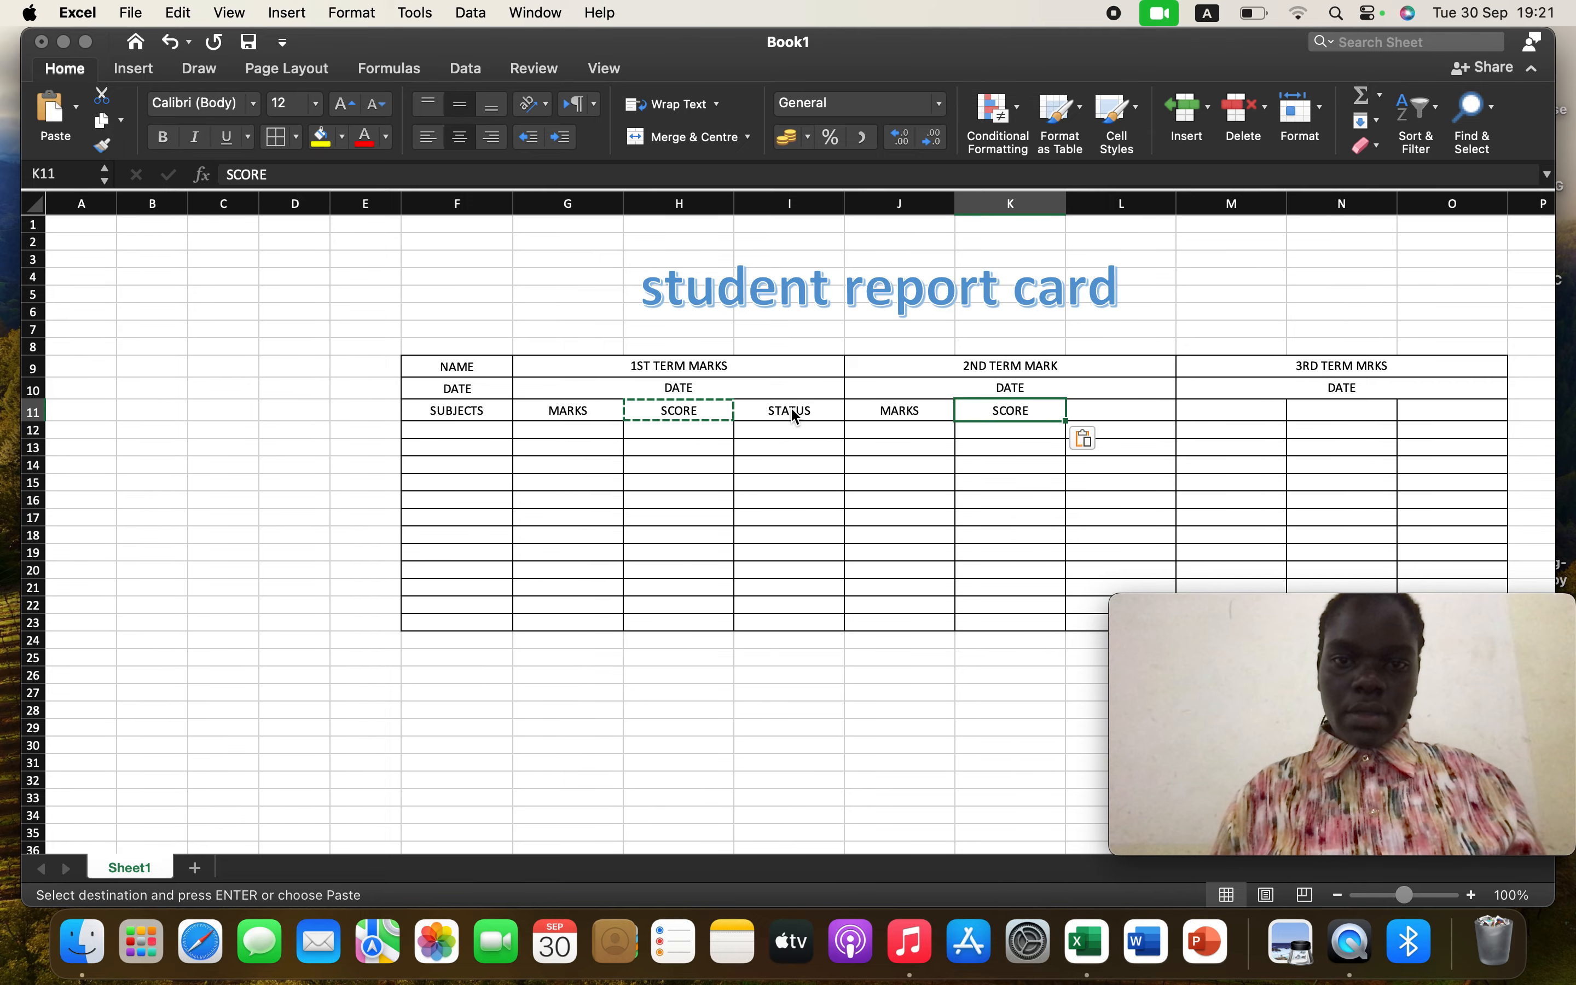
Copy the STATUS label from I11 and paste it into L11
{"action": "left_click", "coordinate": [790, 408]}
{"action": "right_click", "coordinate": [805, 409]}
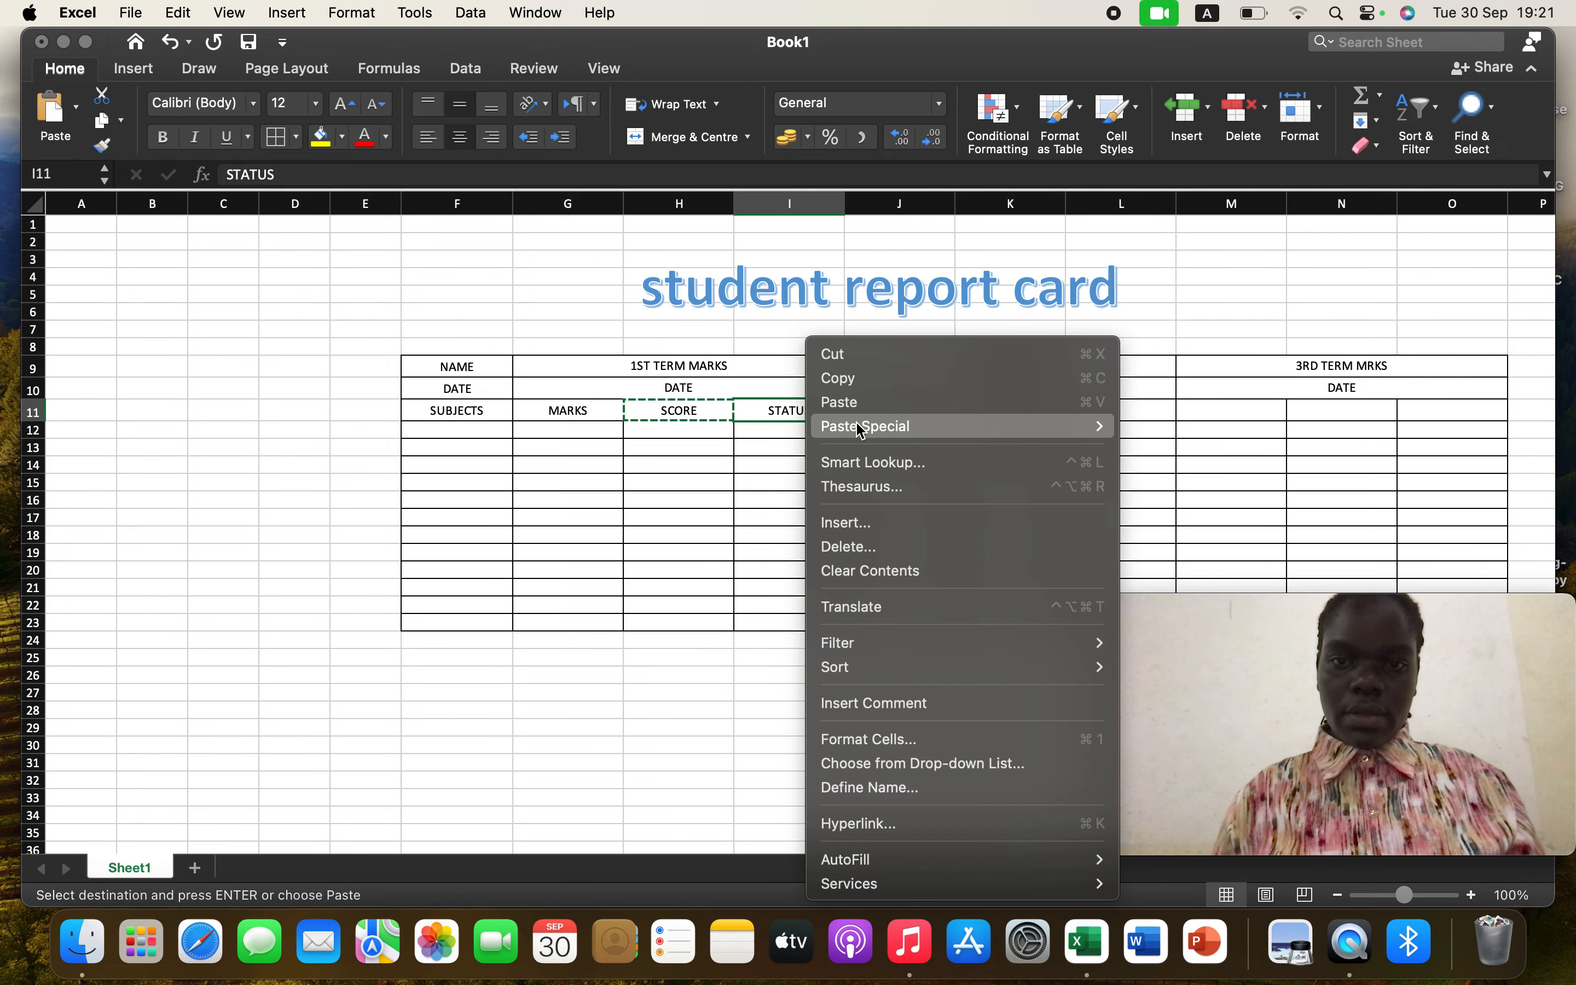
{"action": "left_click", "coordinate": [843, 380]}
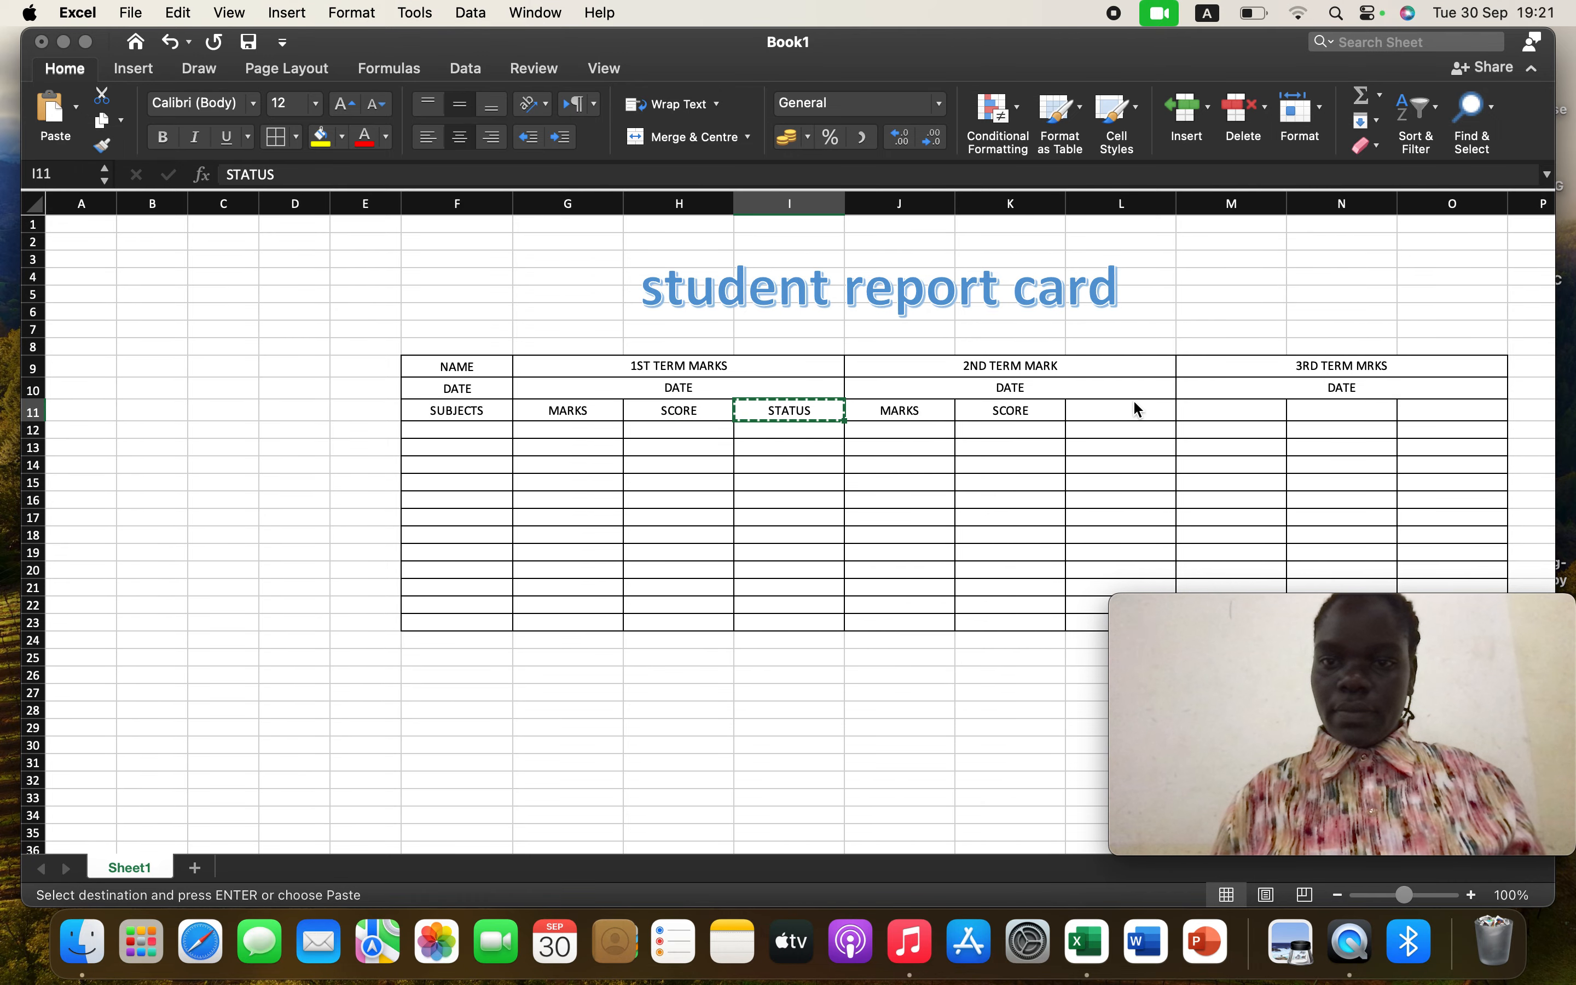
{"action": "left_click", "coordinate": [1132, 405]}
{"action": "right_click", "coordinate": [1109, 415]}
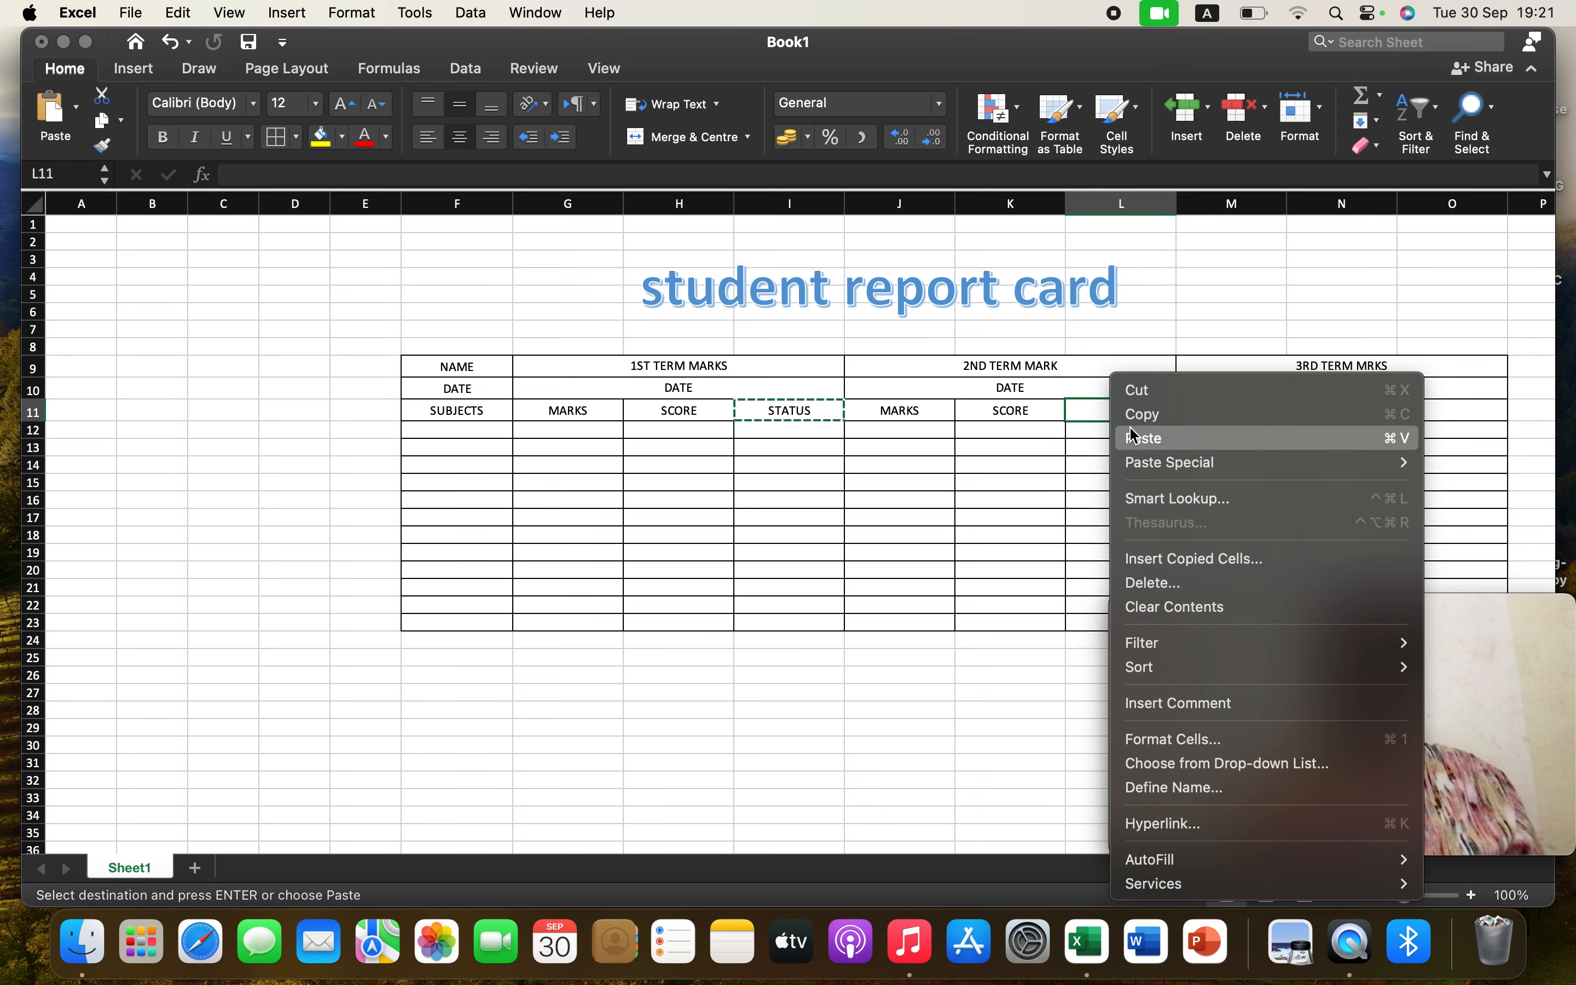
{"action": "left_click", "coordinate": [1133, 435]}
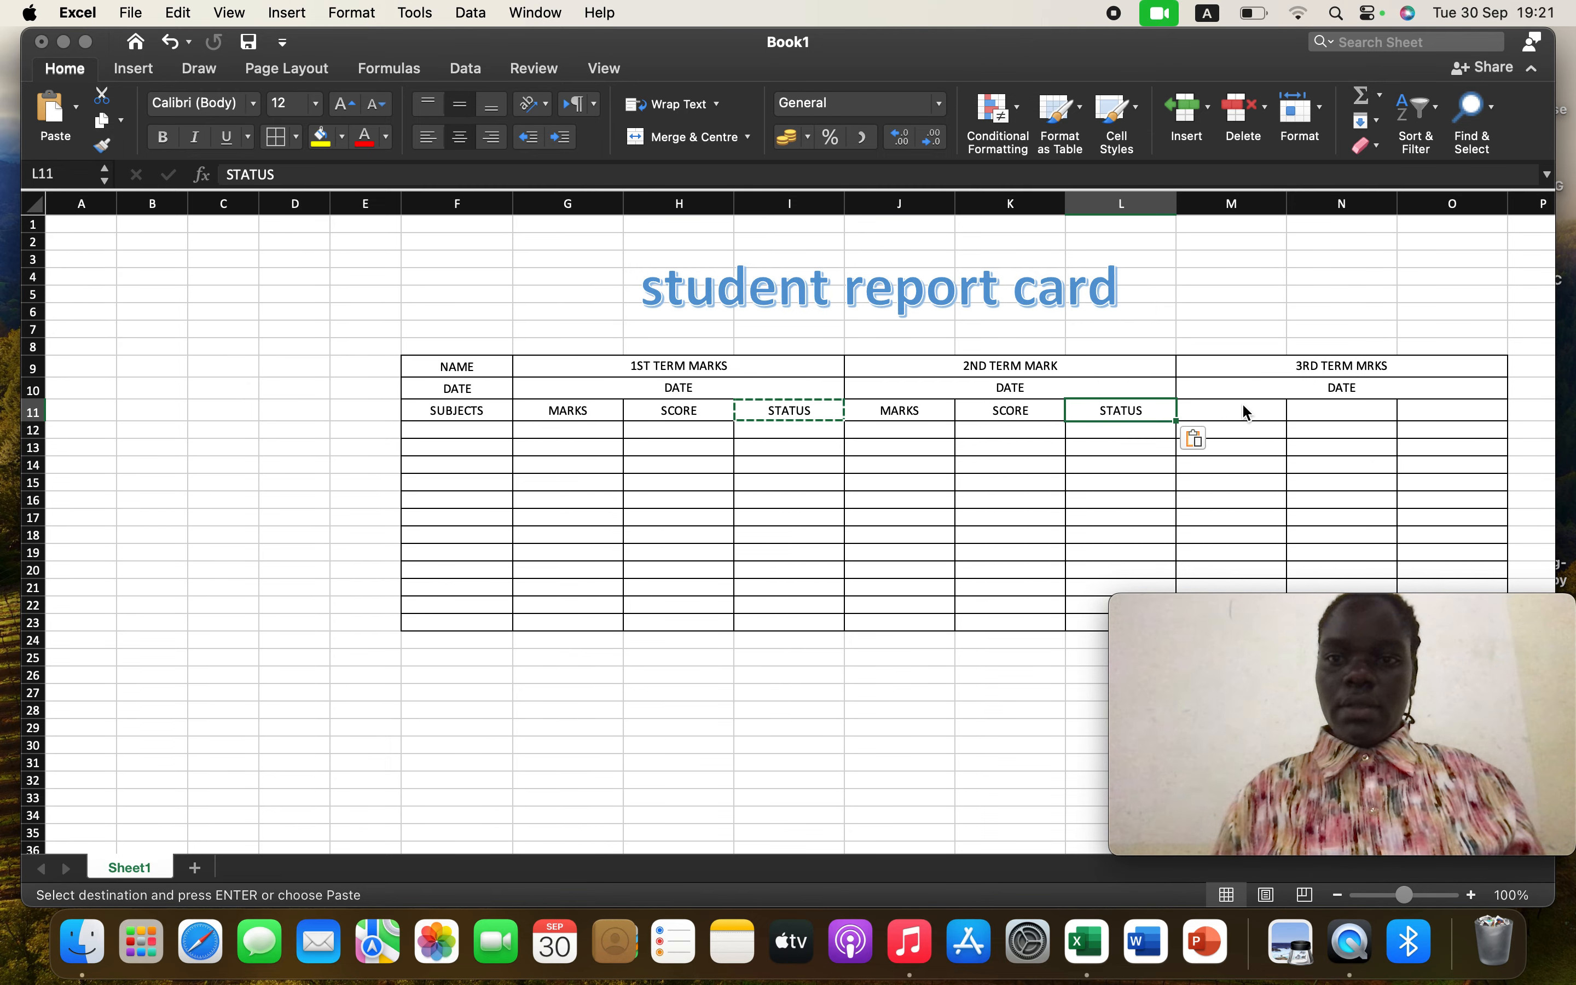
Copy the MARKS label from J11 and paste it into M11
{"action": "left_click", "coordinate": [910, 413]}
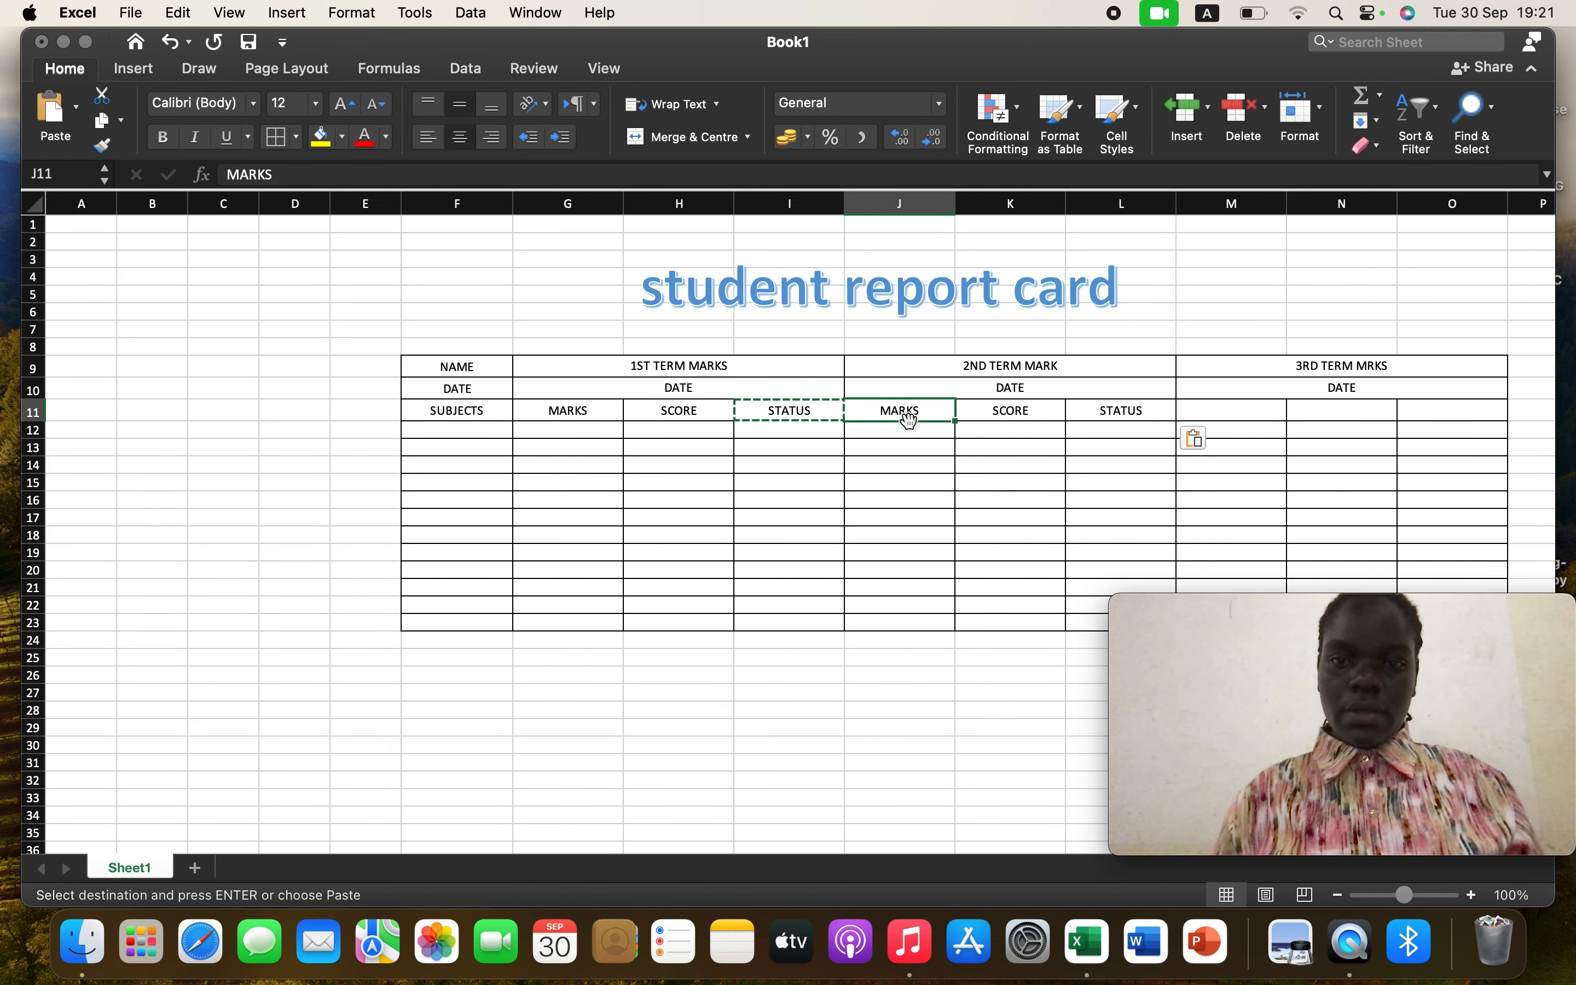
{"action": "right_click", "coordinate": [907, 413]}
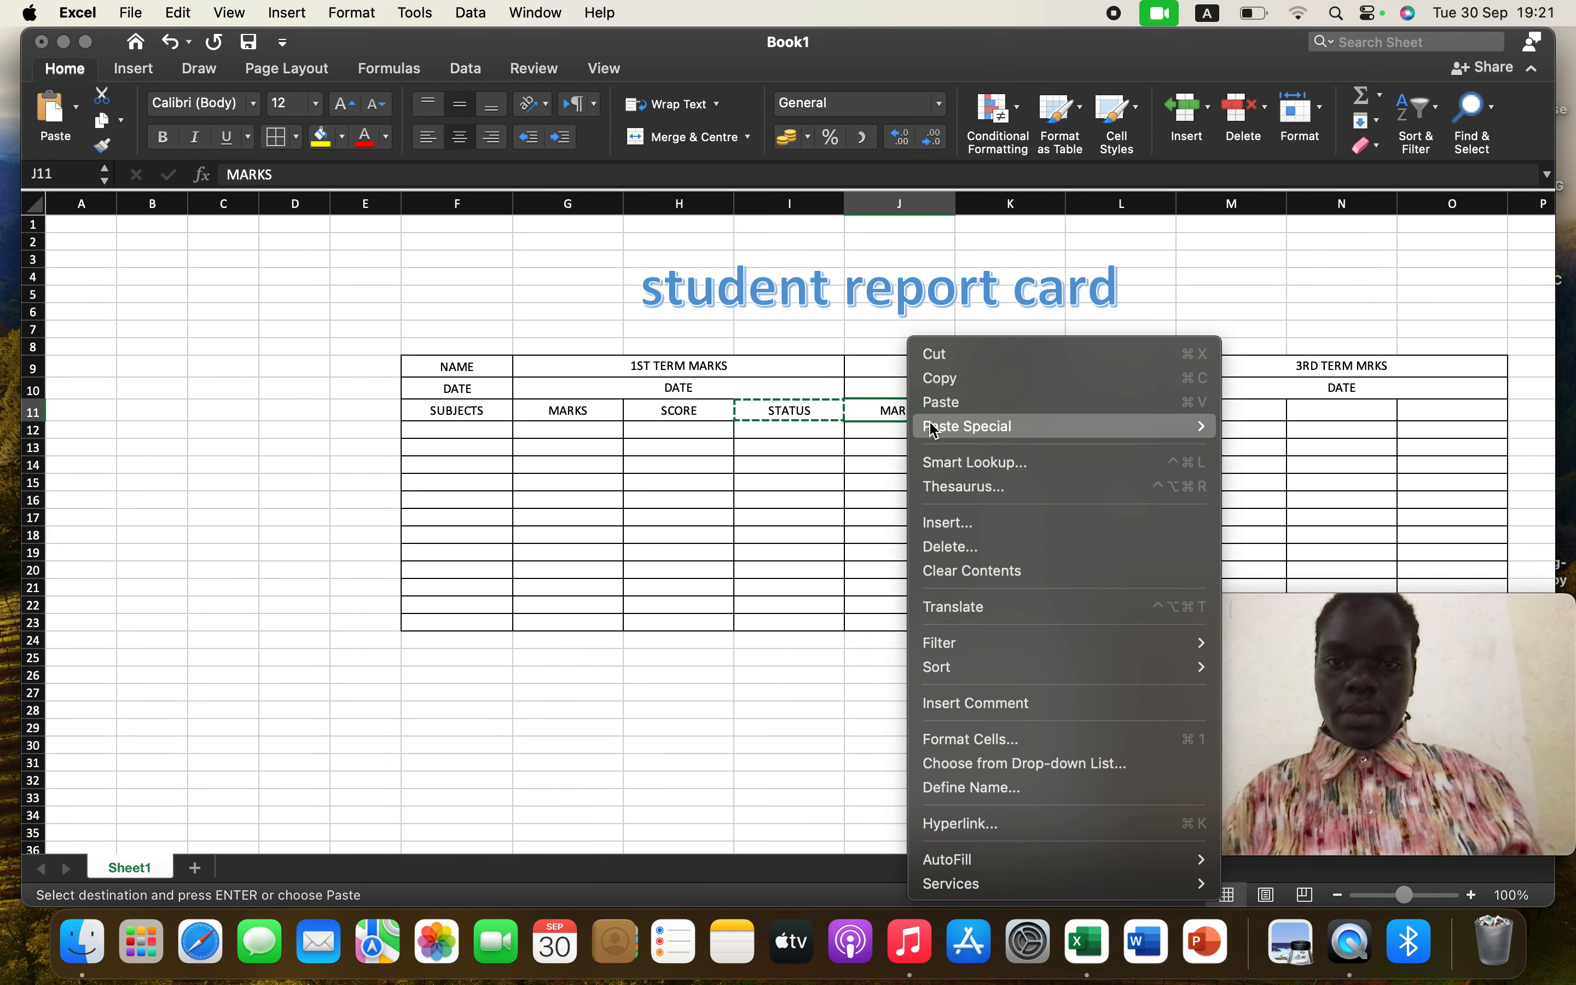
{"action": "left_click", "coordinate": [949, 383]}
{"action": "left_click", "coordinate": [1231, 399]}
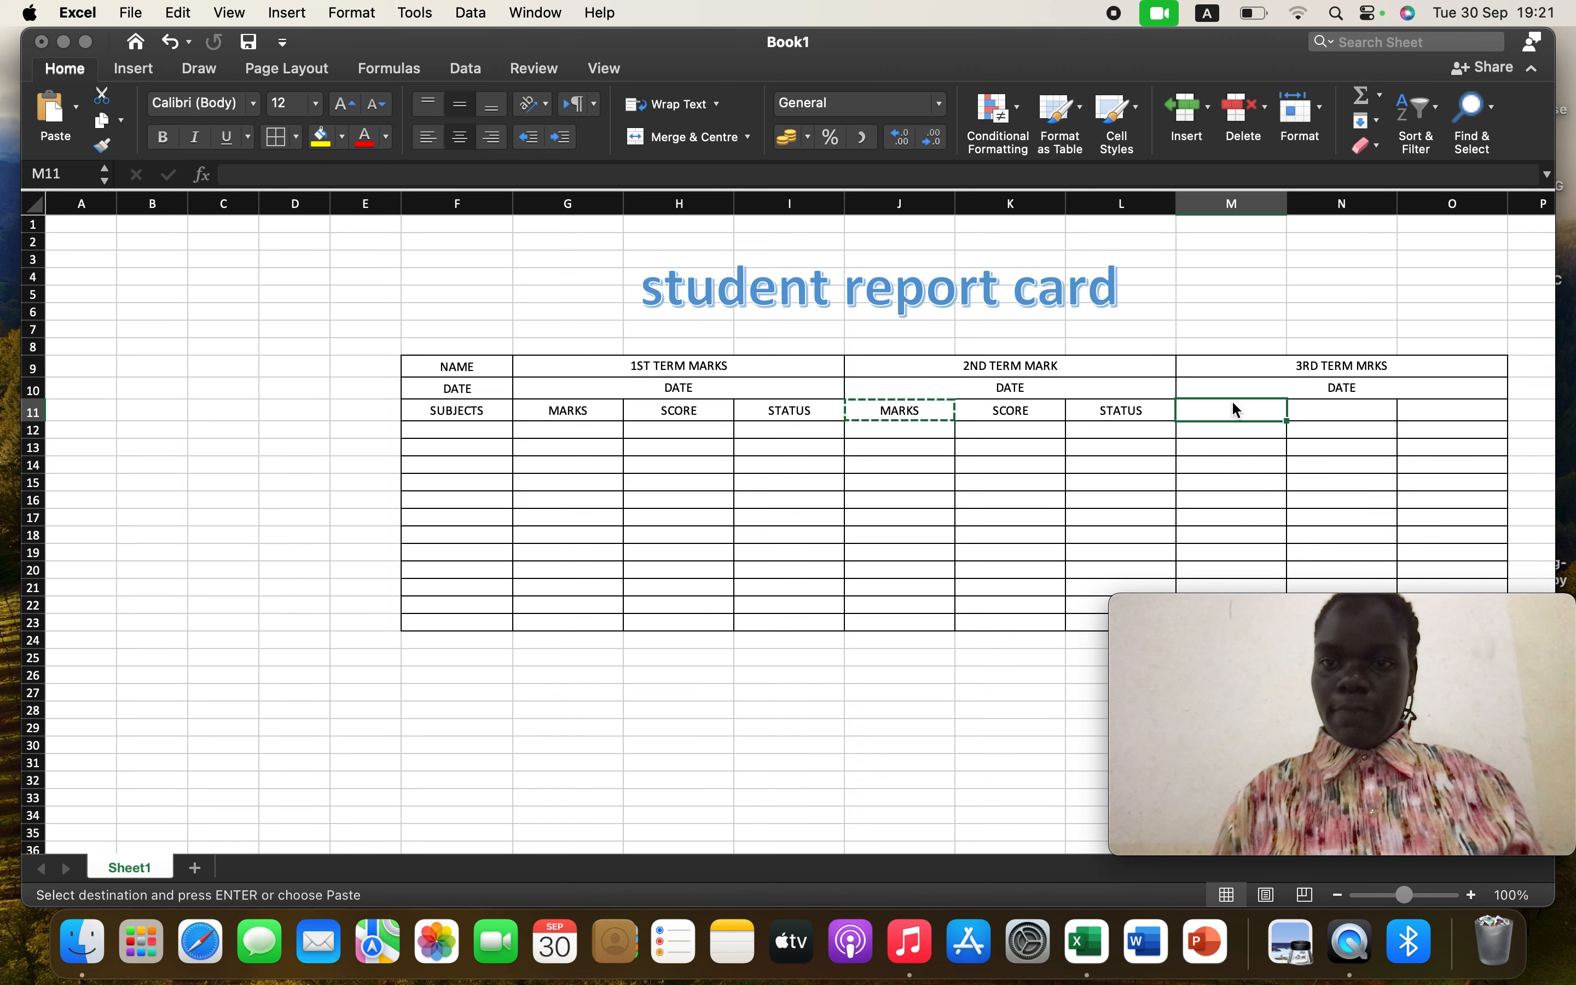
{"action": "right_click", "coordinate": [1232, 402]}
{"action": "left_click", "coordinate": [1292, 436]}
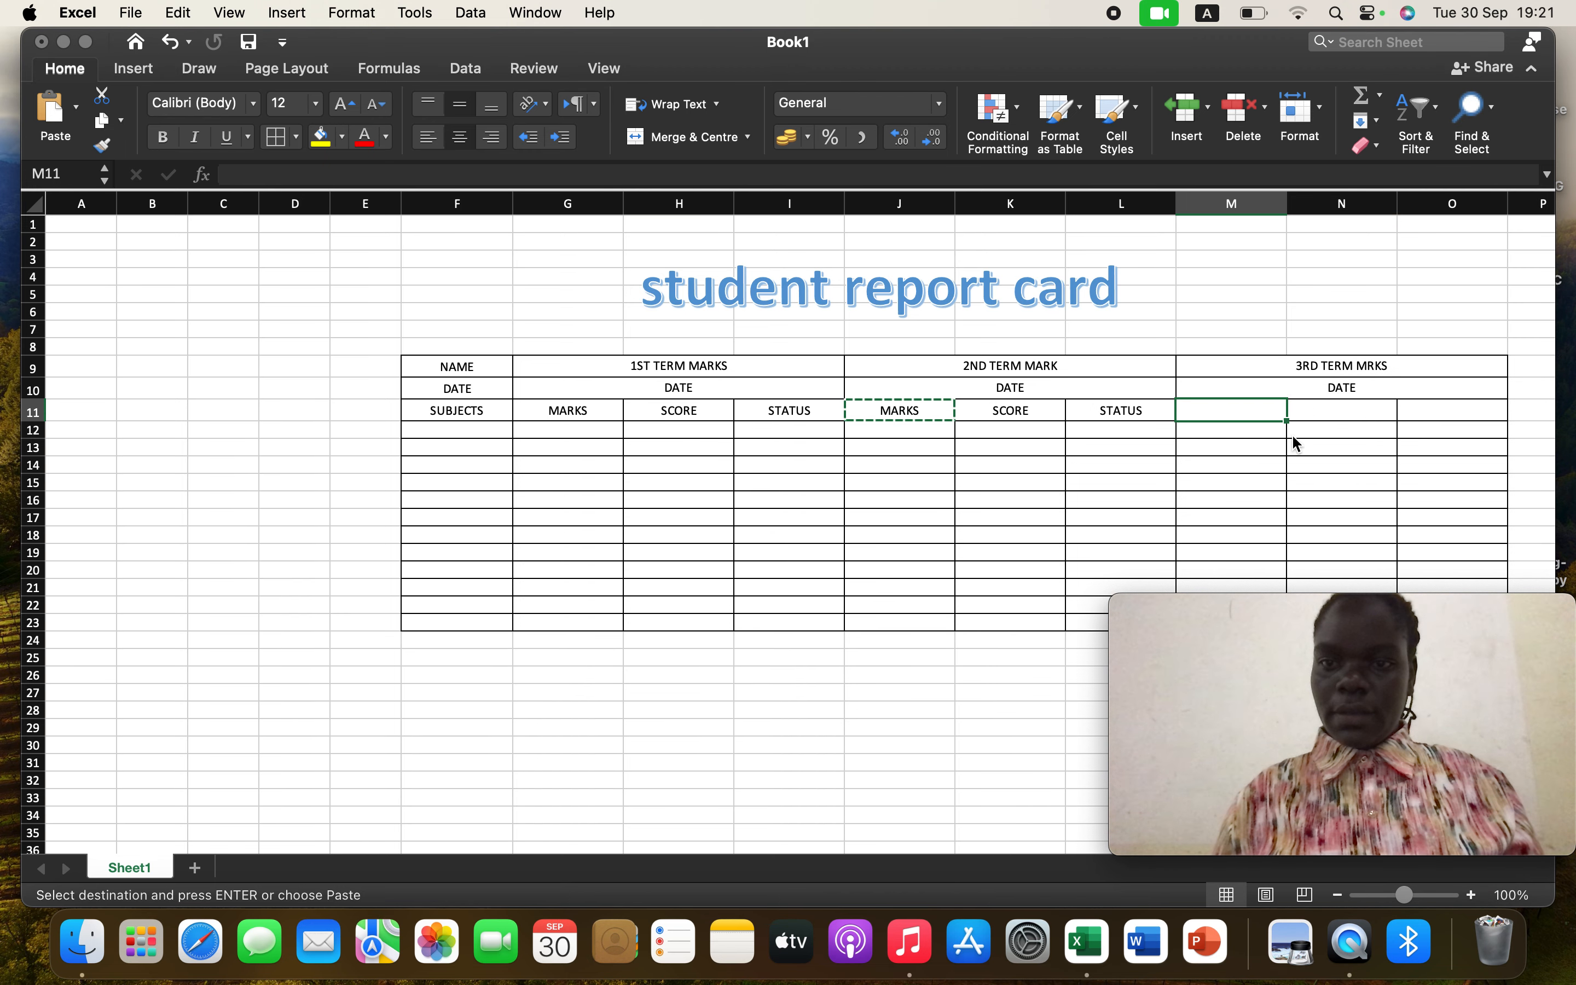
Copy the SCORE label from K11 and paste it into N11
{"action": "left_click", "coordinate": [1031, 413]}
{"action": "right_click", "coordinate": [1029, 410]}
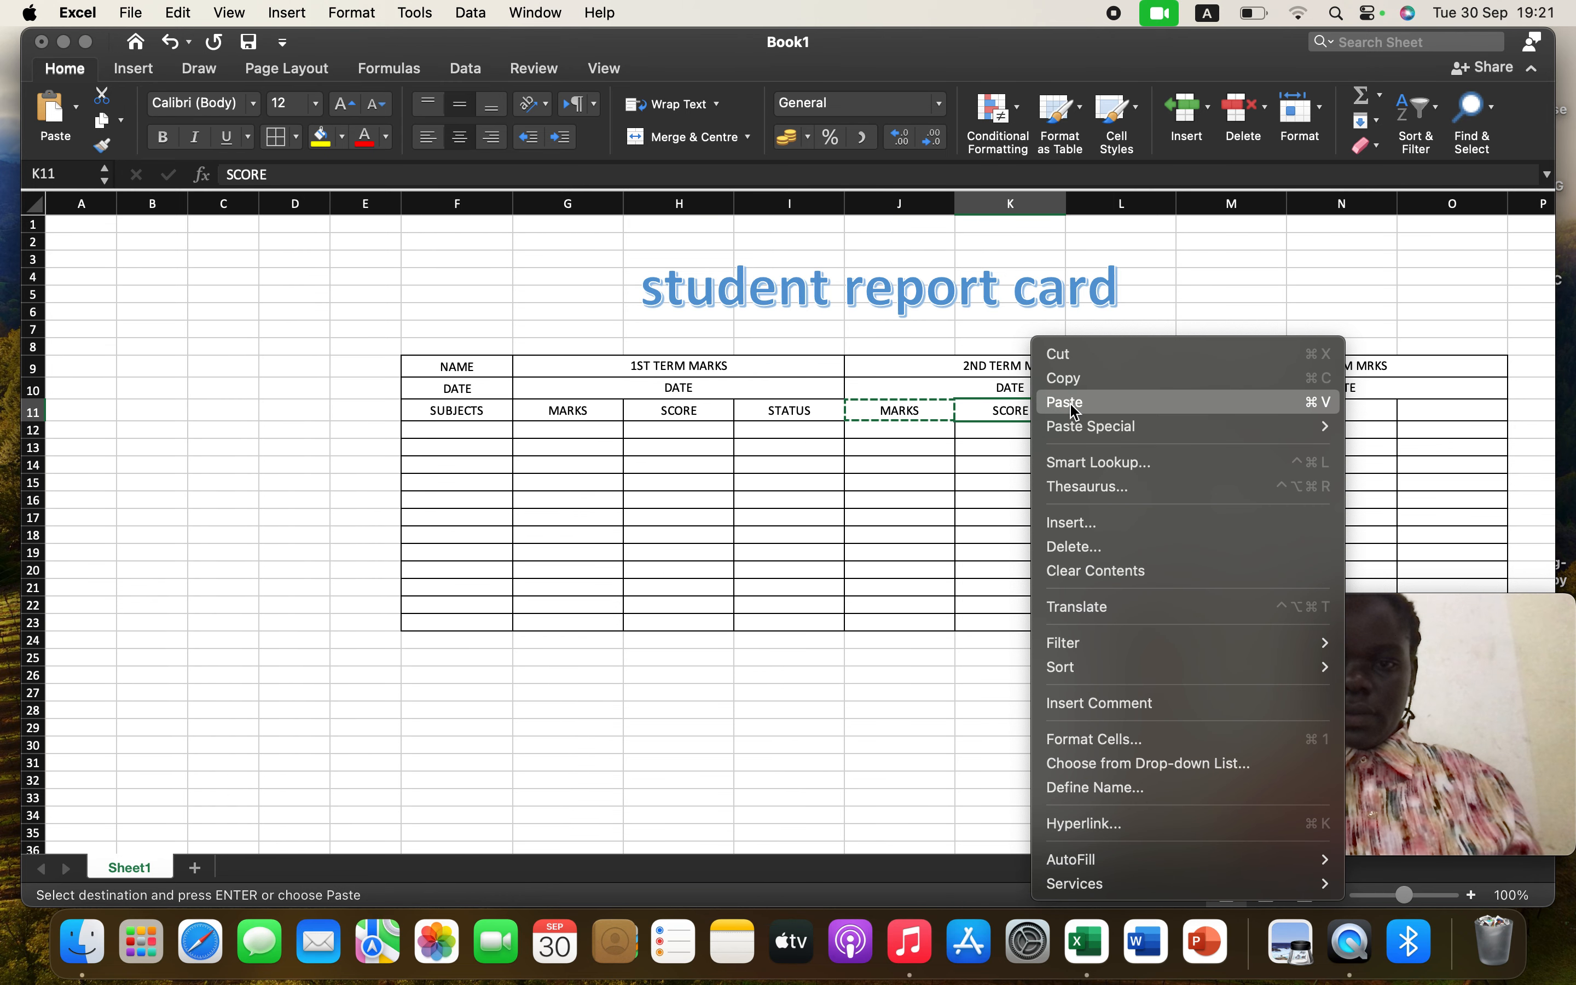
{"action": "left_click", "coordinate": [1074, 380]}
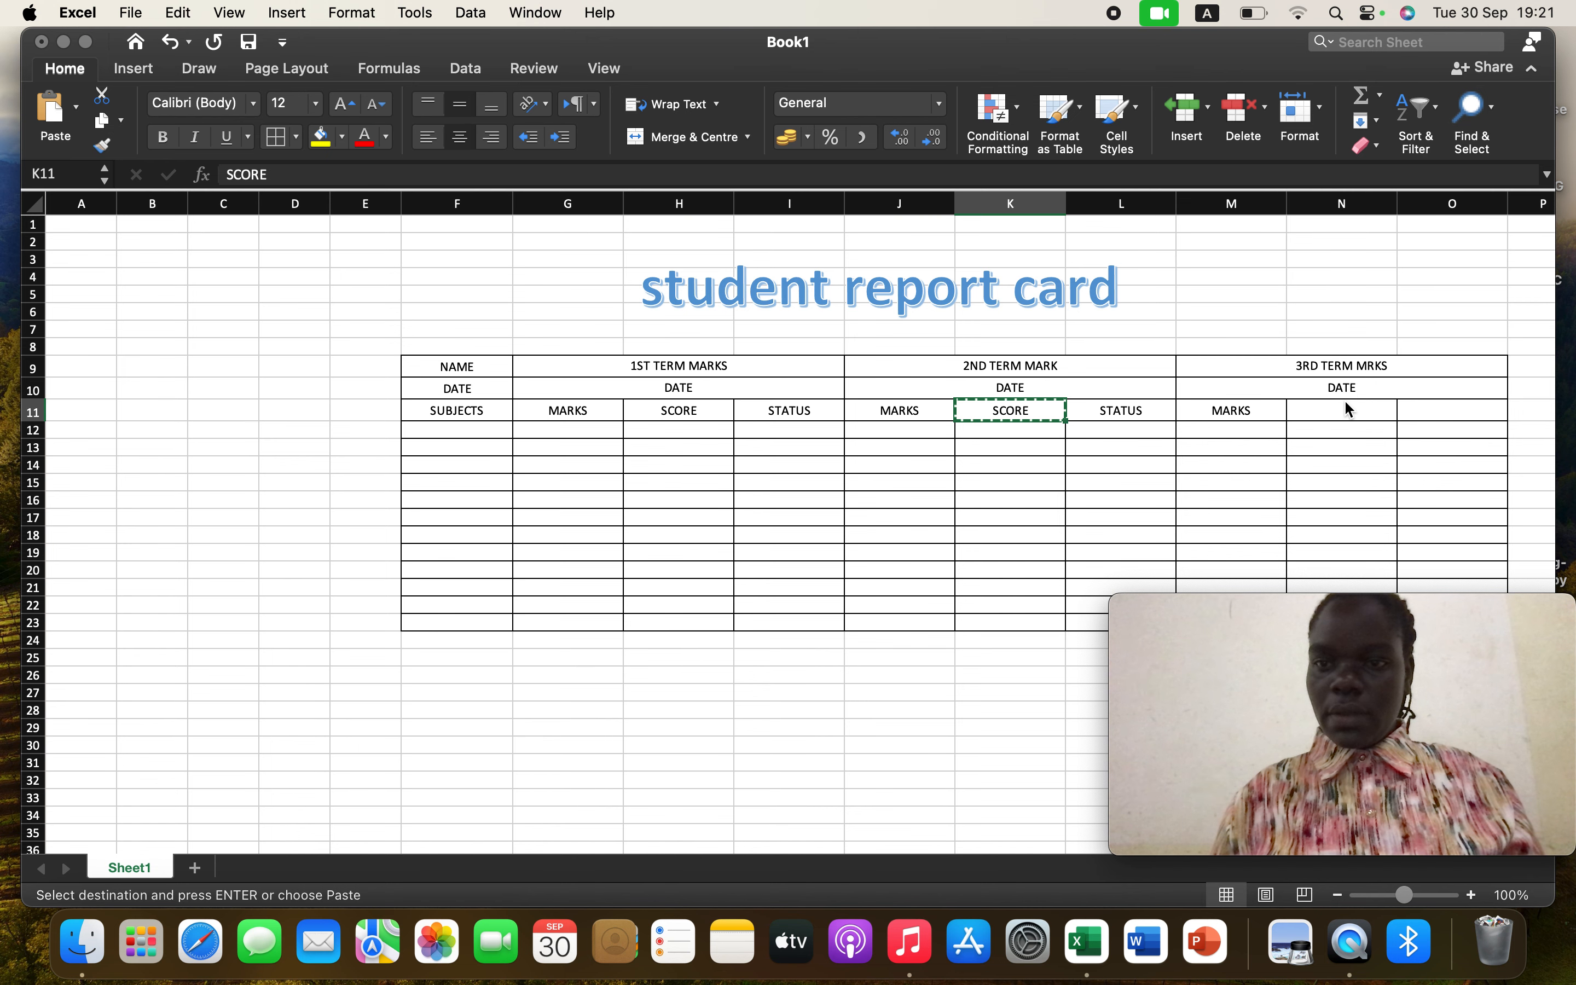
{"action": "left_click", "coordinate": [1343, 407]}
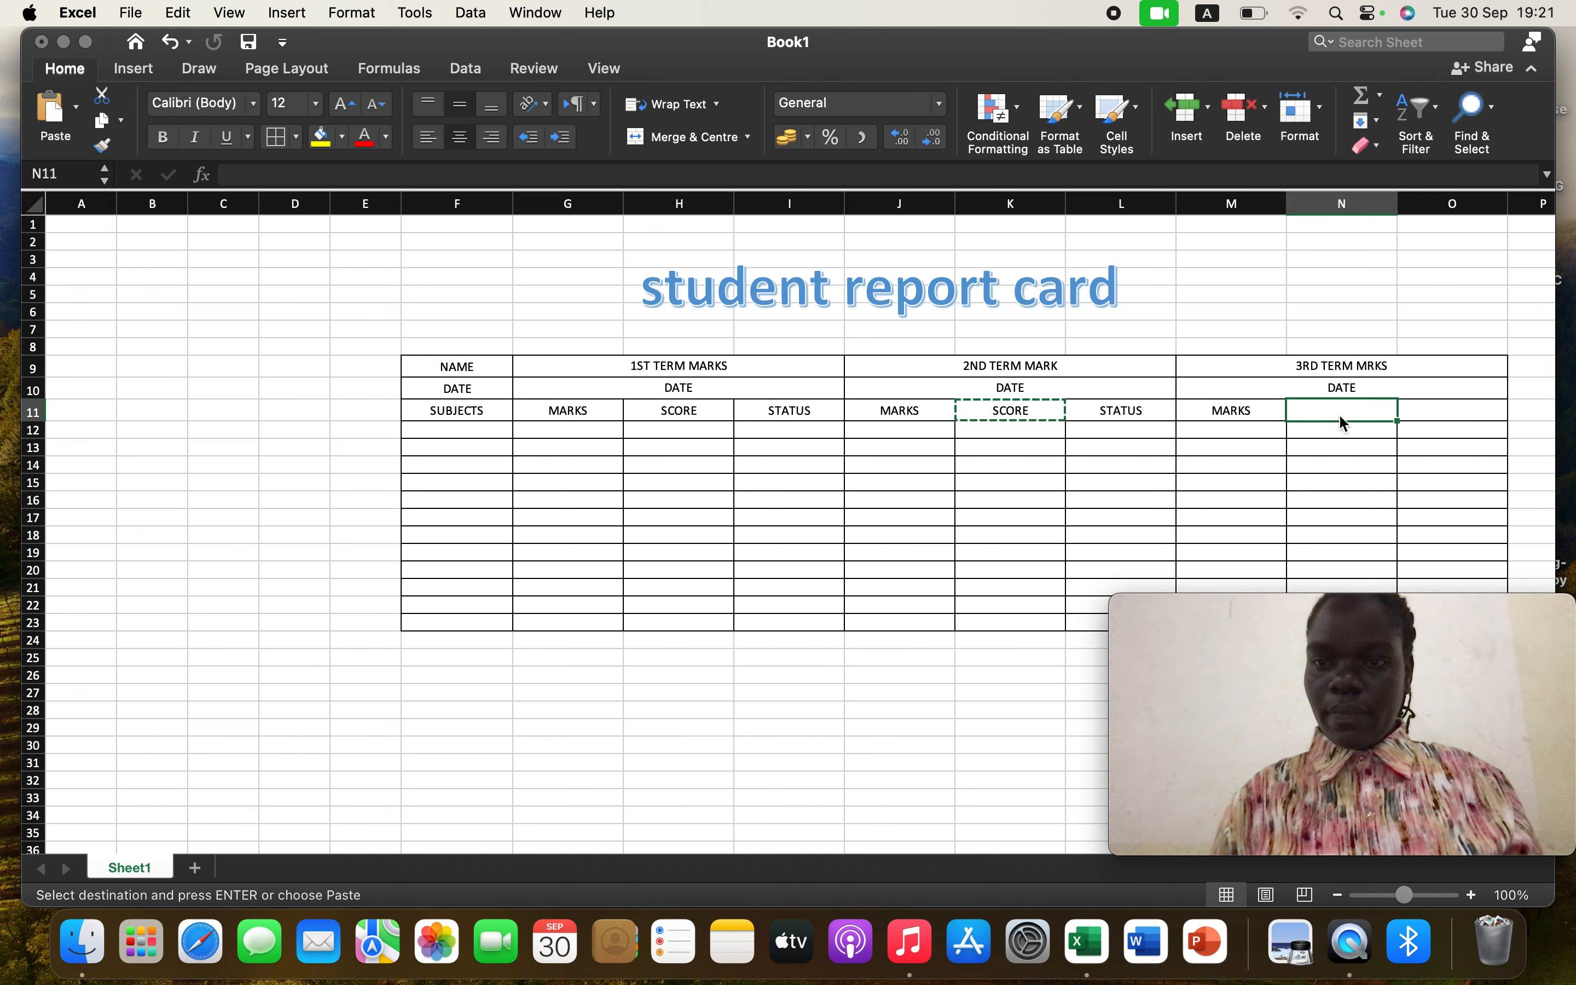
{"action": "right_click", "coordinate": [1339, 414]}
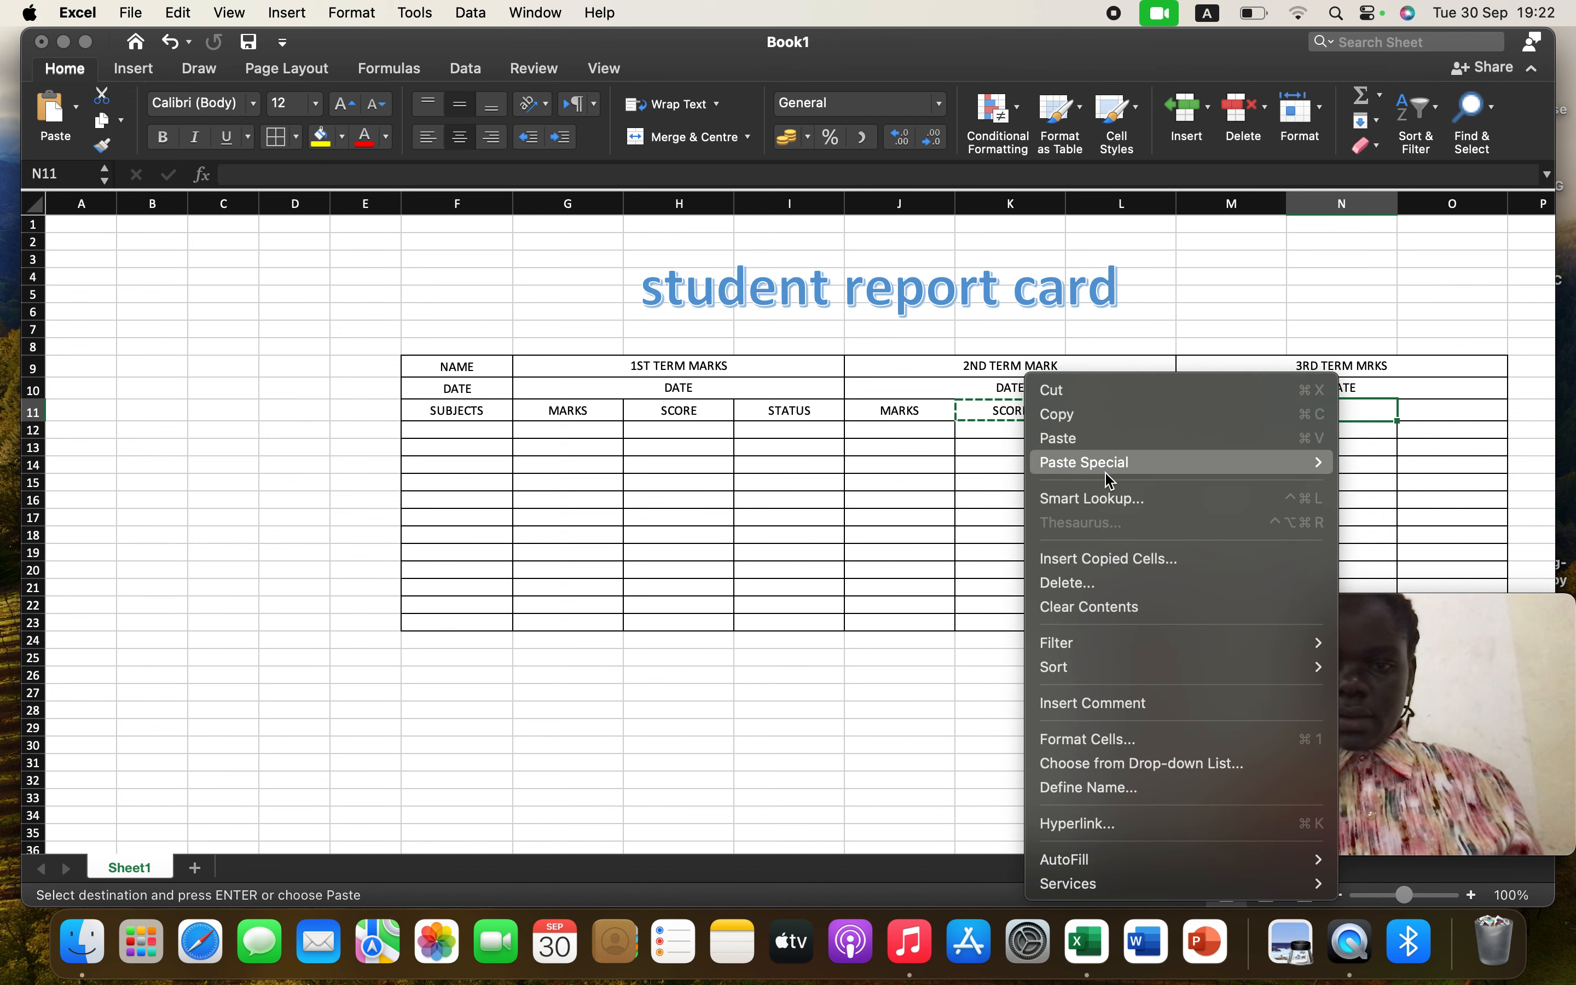
{"action": "left_click", "coordinate": [1083, 435]}
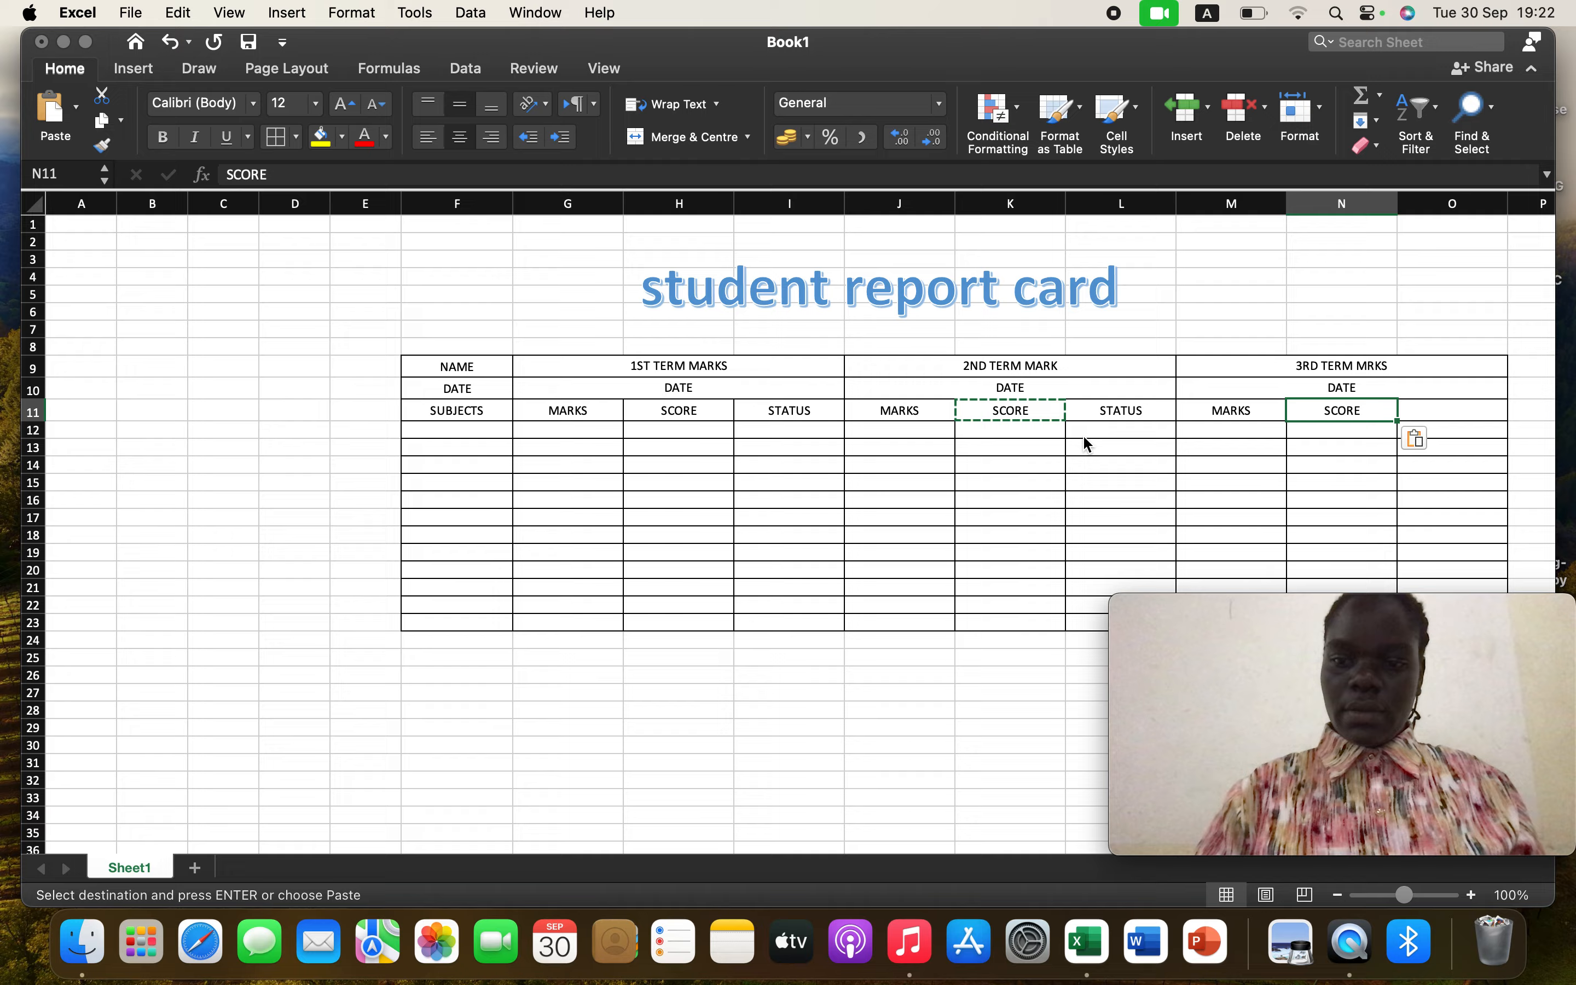
{"action": "key", "text": "XF86AudioRaiseVolume"}
{"action": "key", "text": "XF86AudioRaiseVolume"}
{"action": "key", "text": "XF86AudioRaiseVolume"}
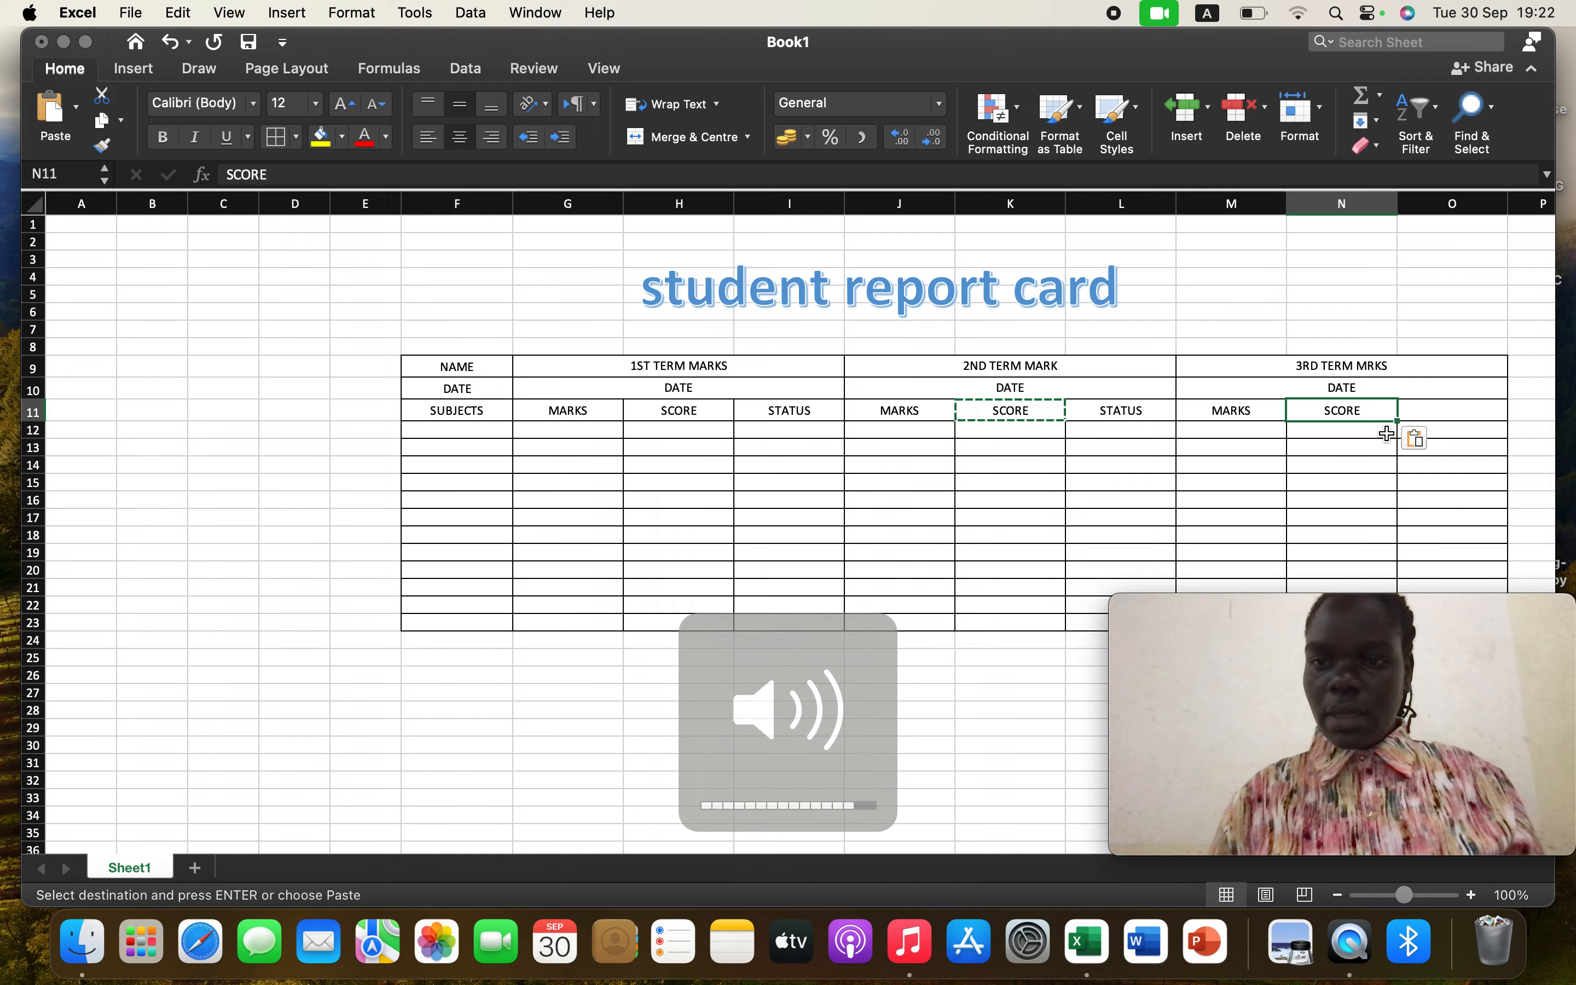
Copy the STATUS label from L11 and paste it into O11
{"action": "left_click", "coordinate": [1439, 413]}
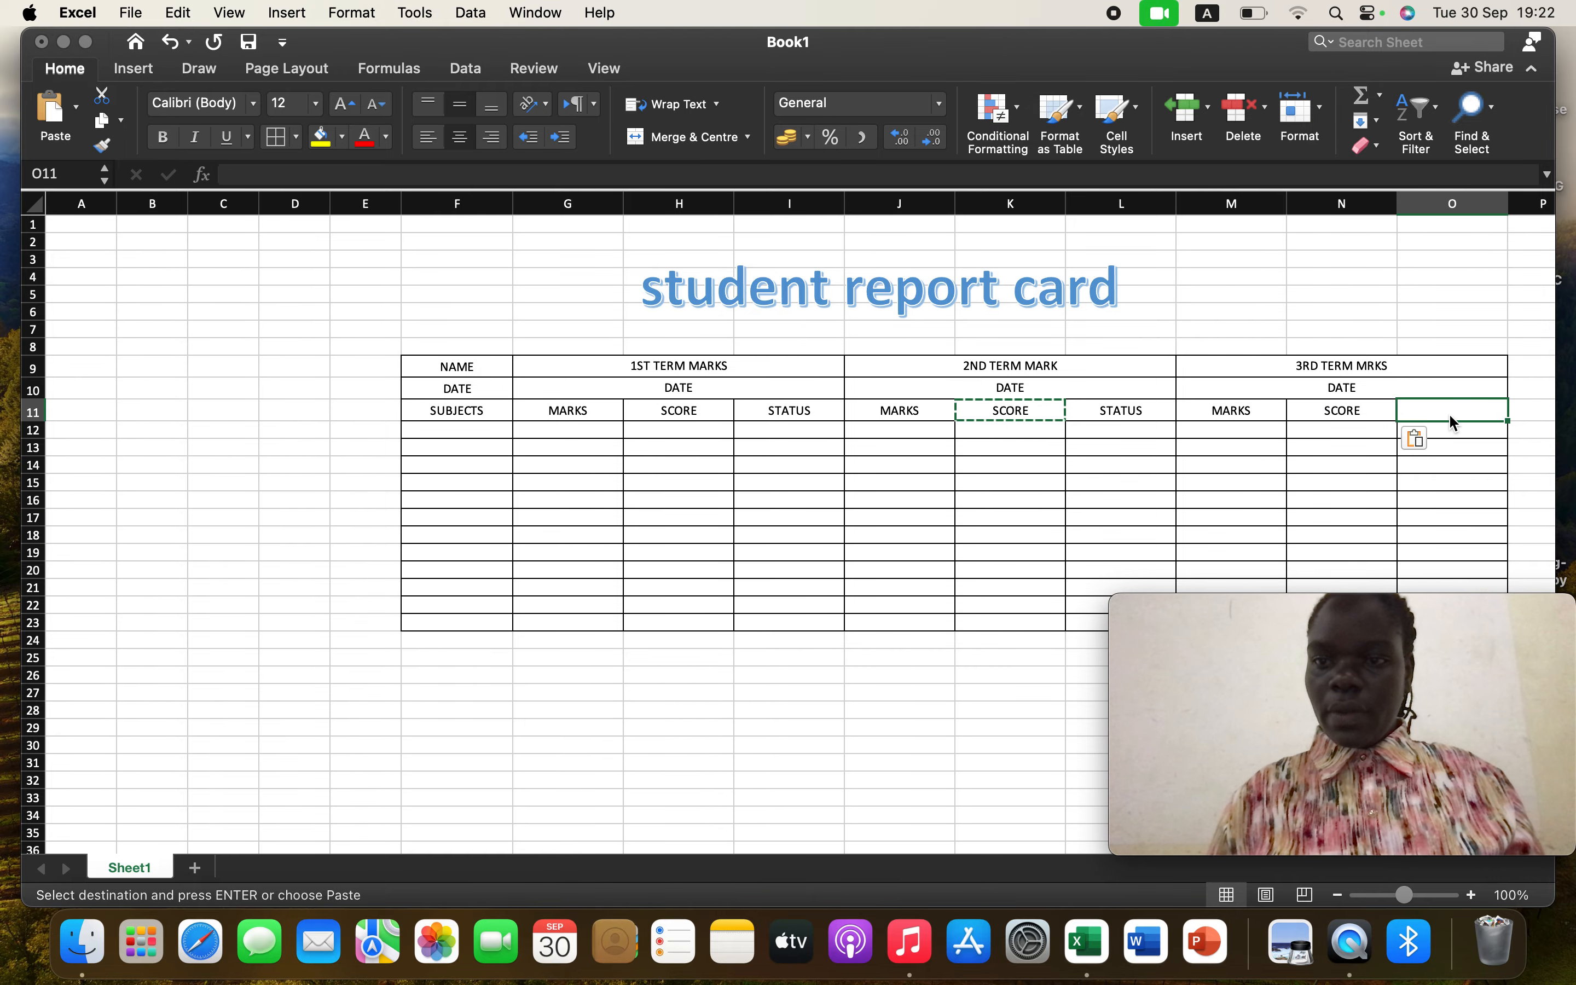
{"action": "right_click", "coordinate": [1448, 414]}
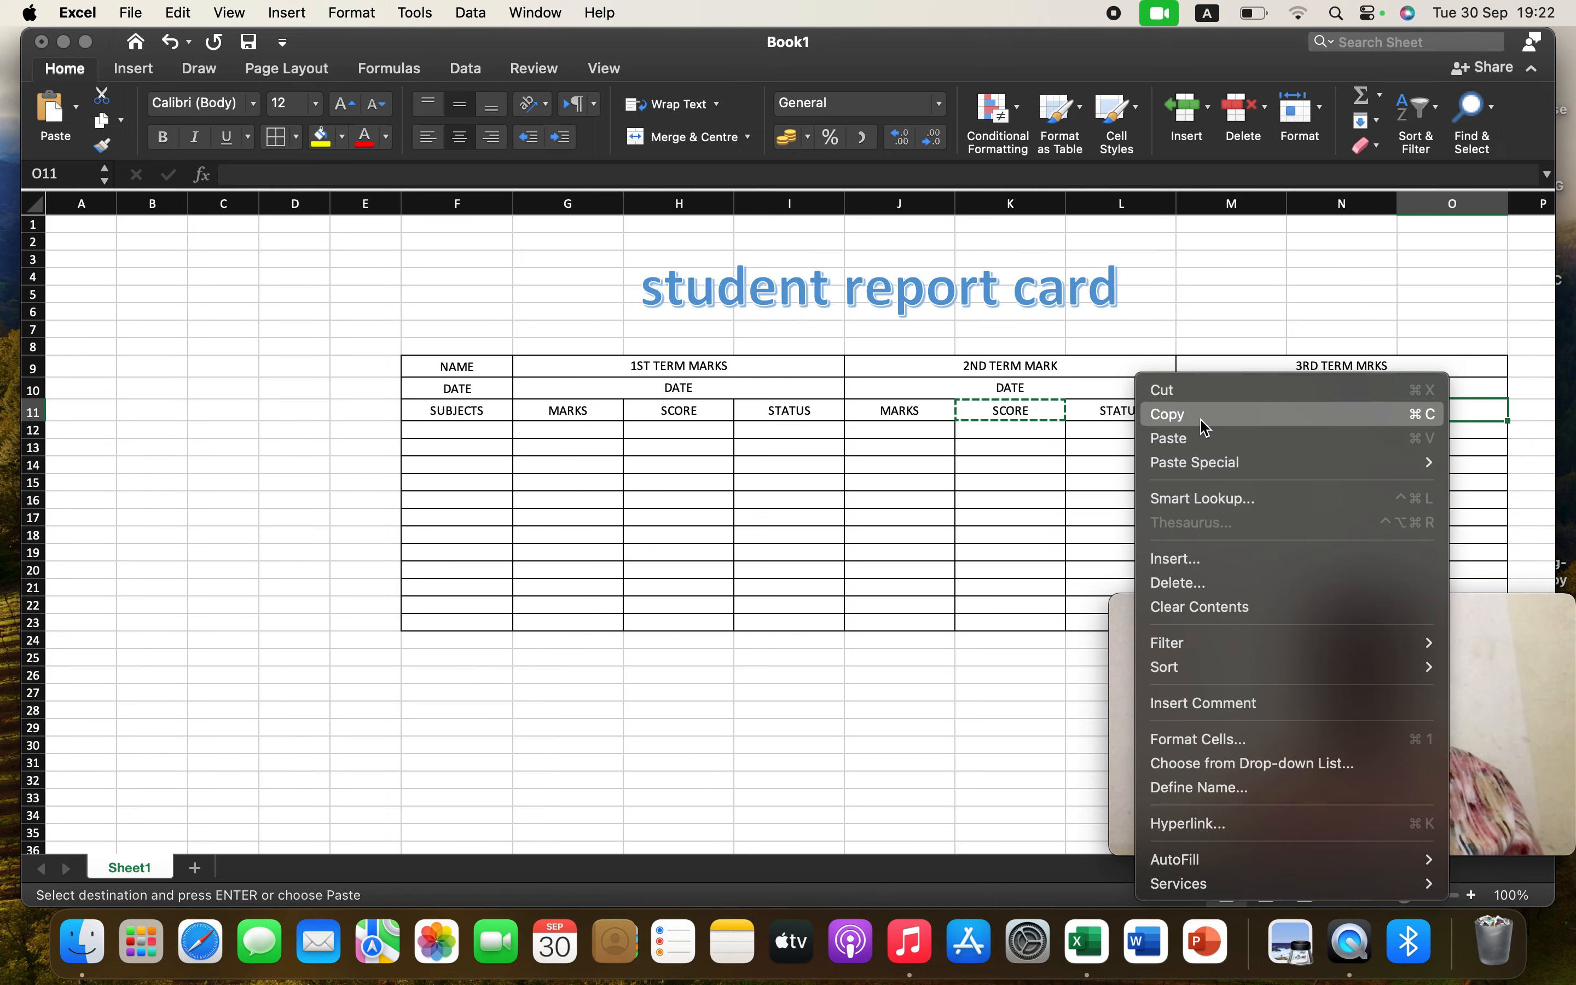
{"action": "left_click", "coordinate": [1112, 412]}
{"action": "left_click", "coordinate": [1119, 413]}
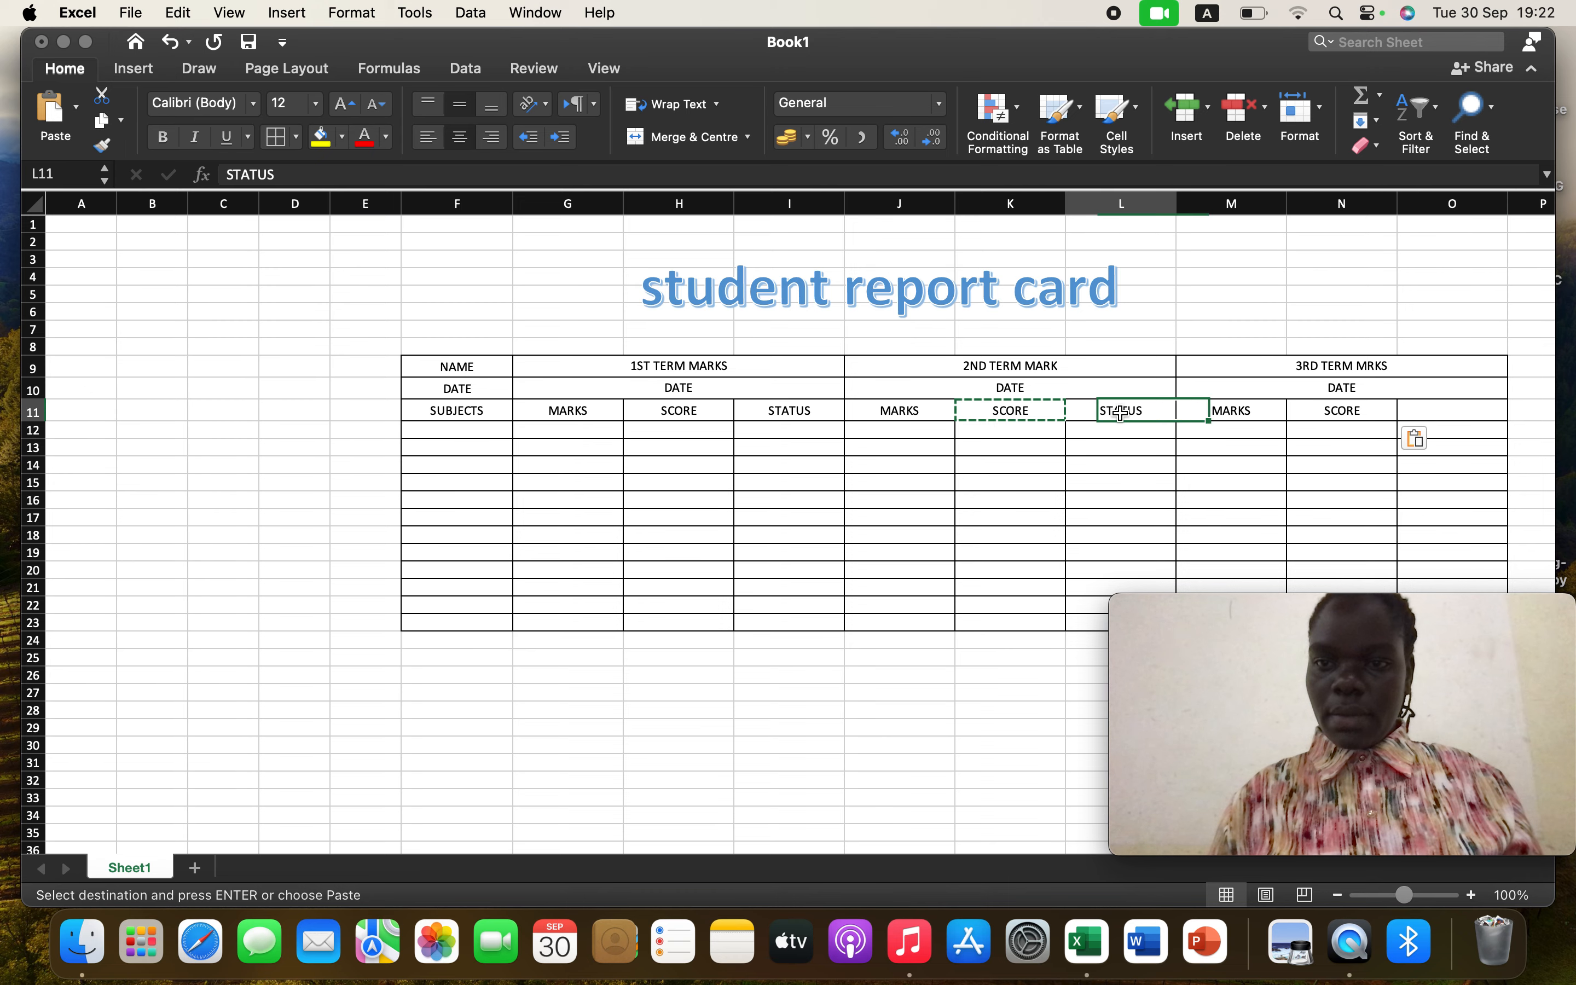
{"action": "right_click", "coordinate": [1134, 415]}
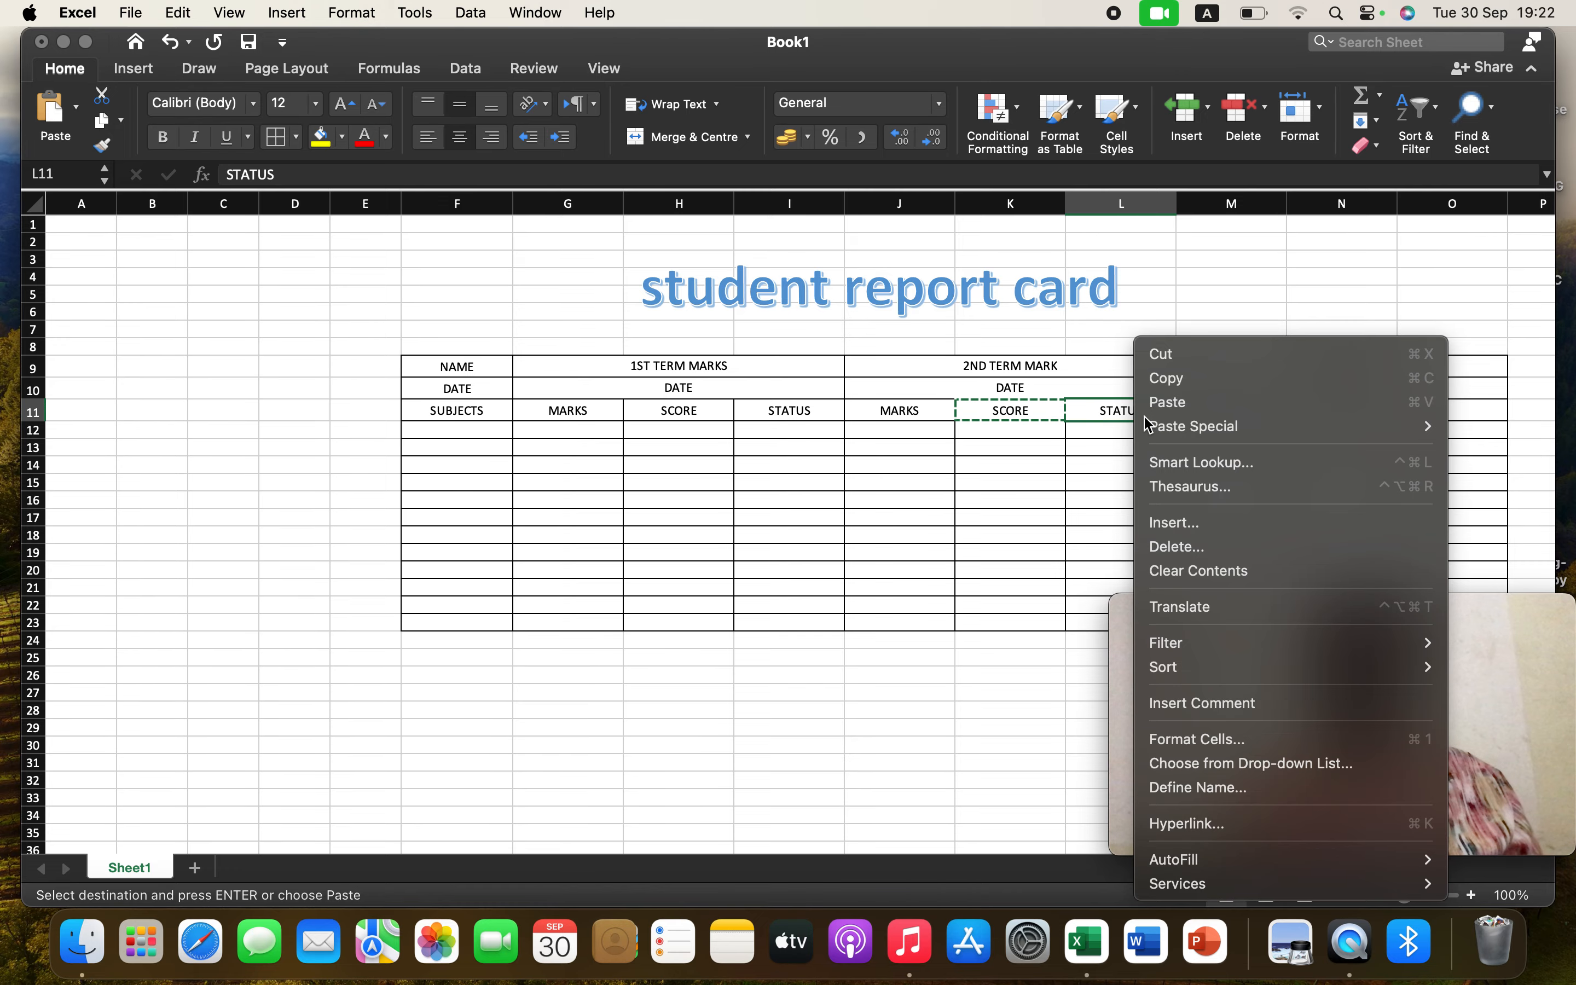
{"action": "left_click", "coordinate": [1167, 377]}
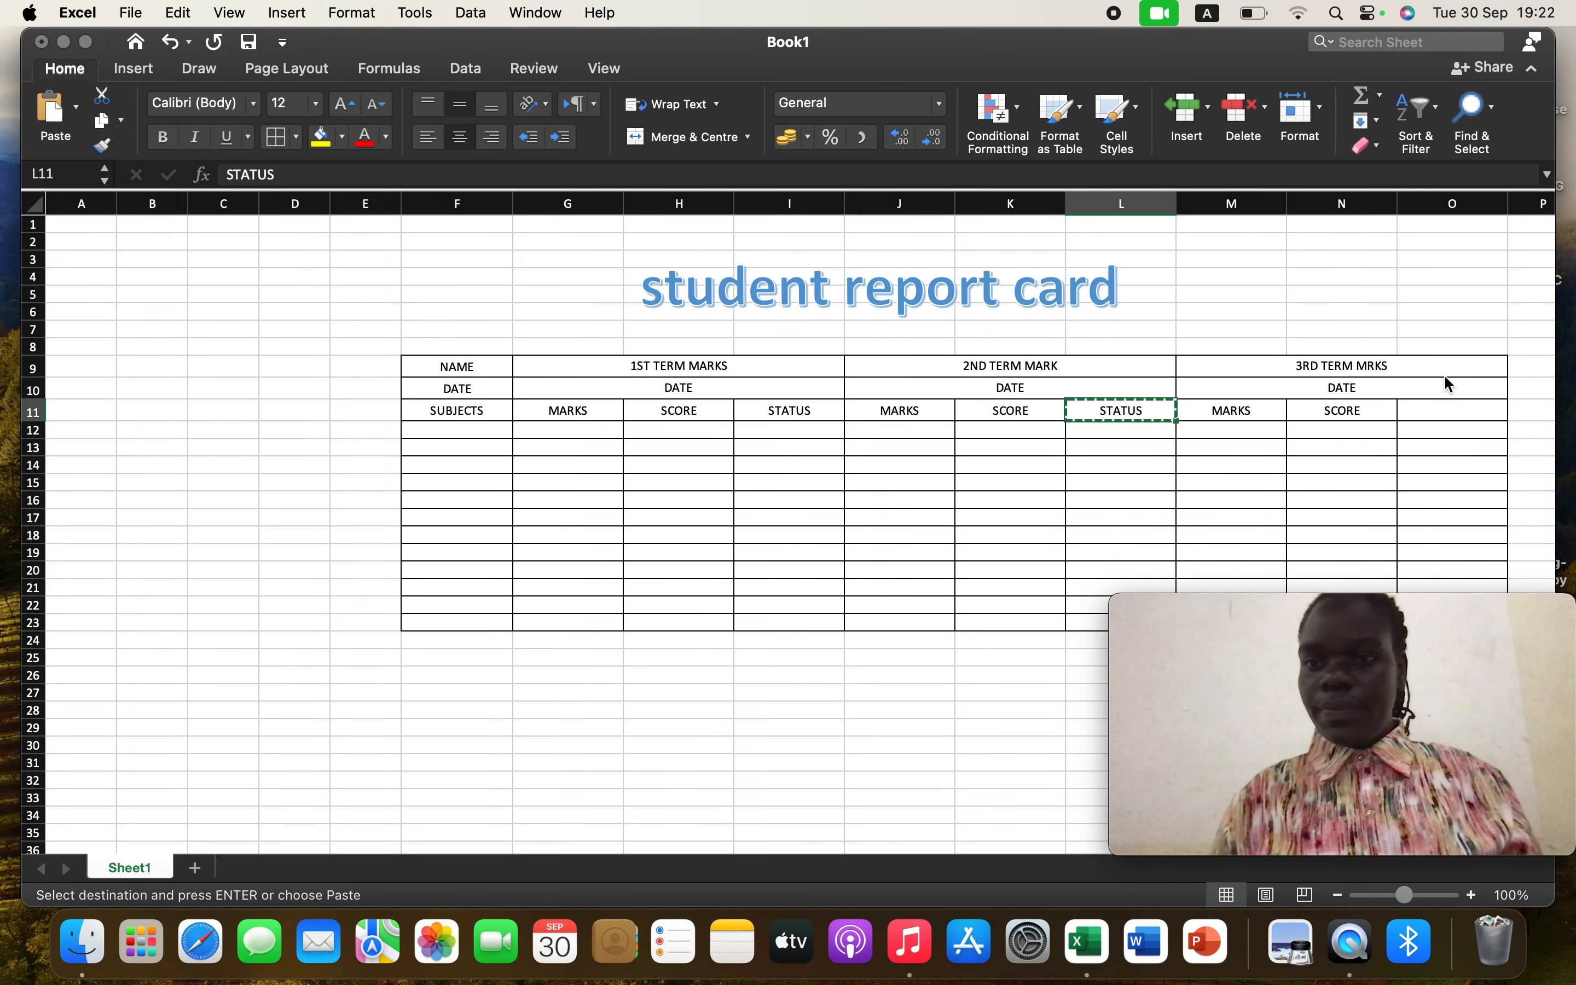
{"action": "left_click", "coordinate": [1434, 407]}
{"action": "right_click", "coordinate": [1435, 407]}
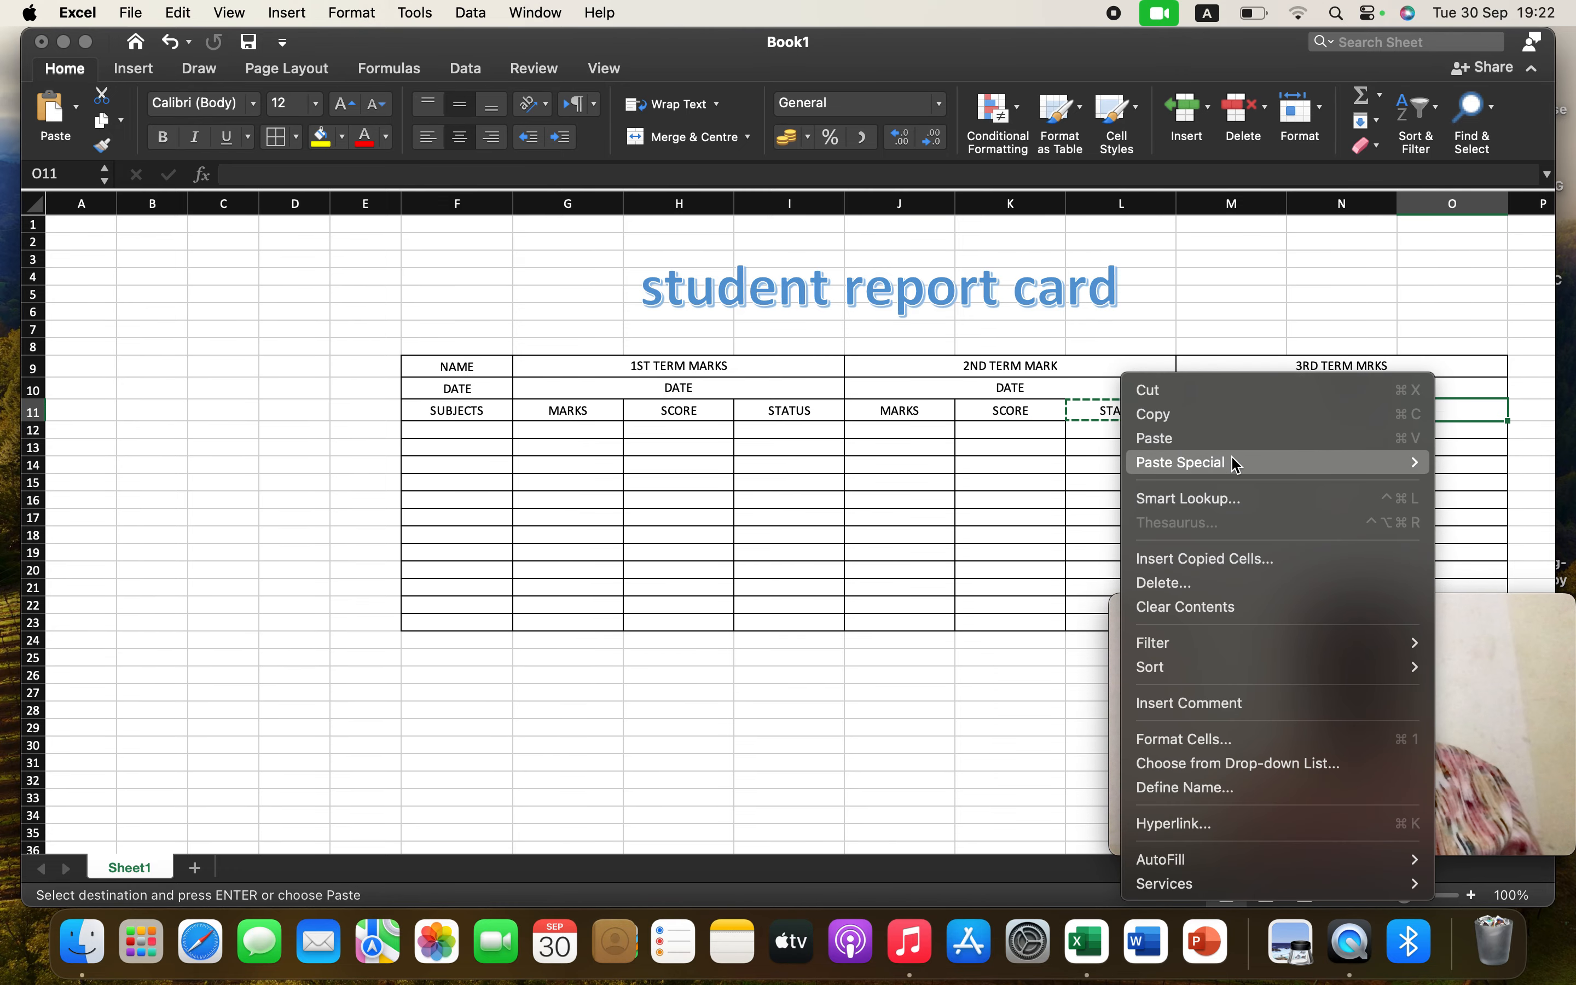
{"action": "left_click", "coordinate": [1242, 440]}
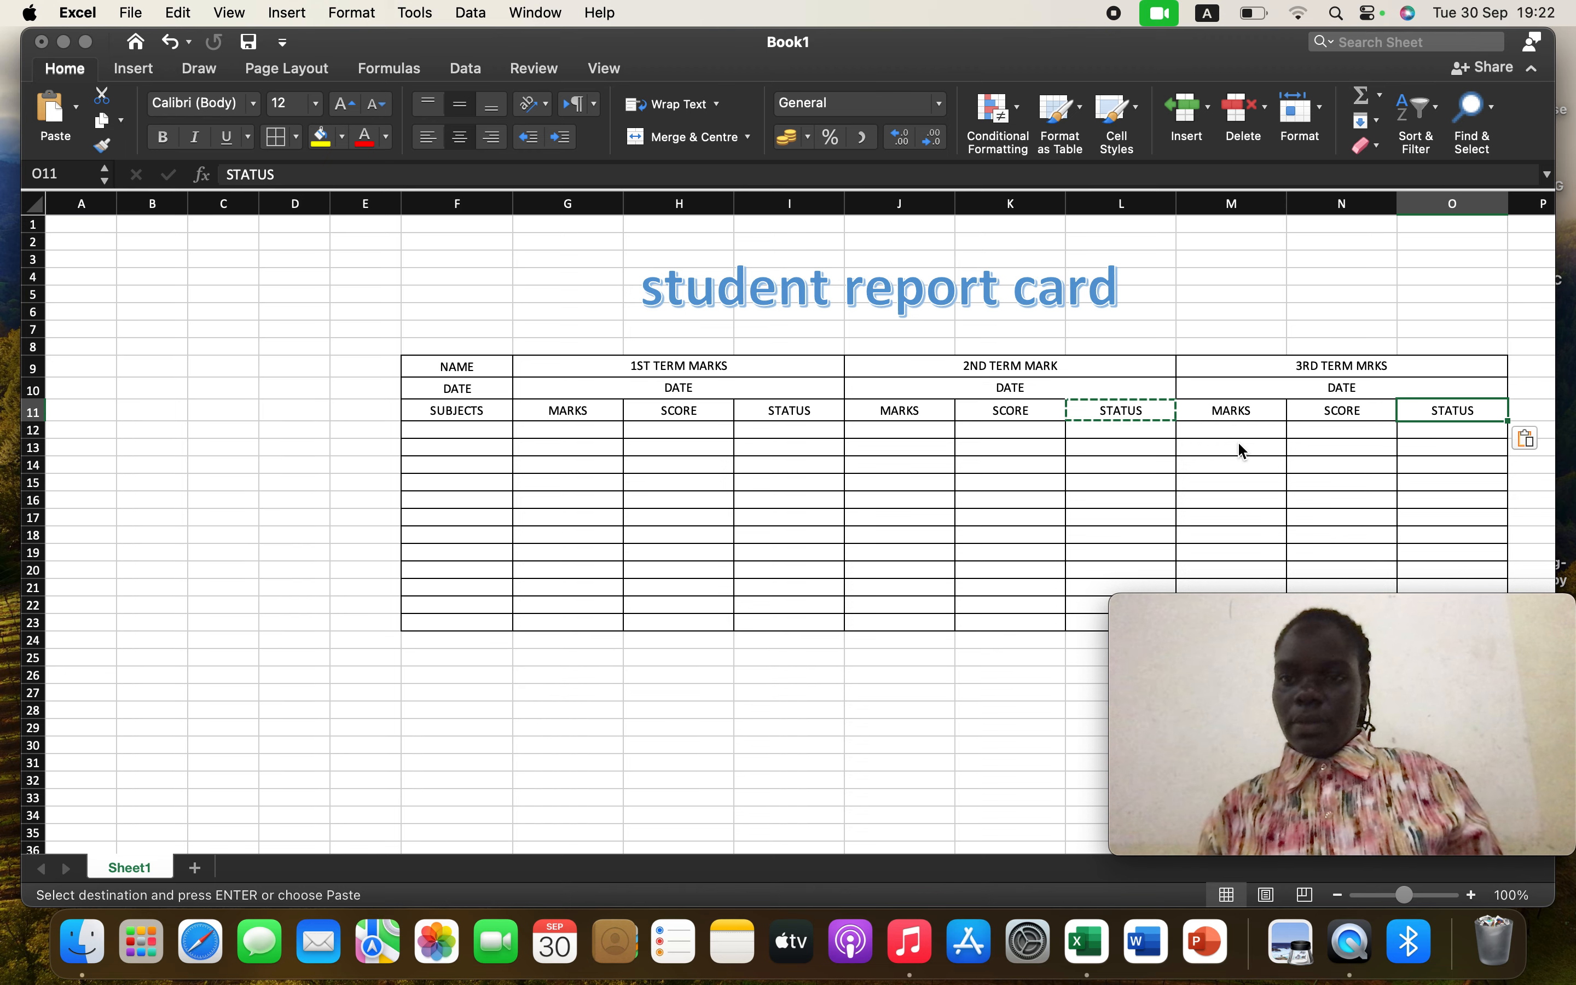
Format the table's heading rows F9:O11 as 14 pt bold text
{"action": "left_click", "coordinate": [493, 410]}
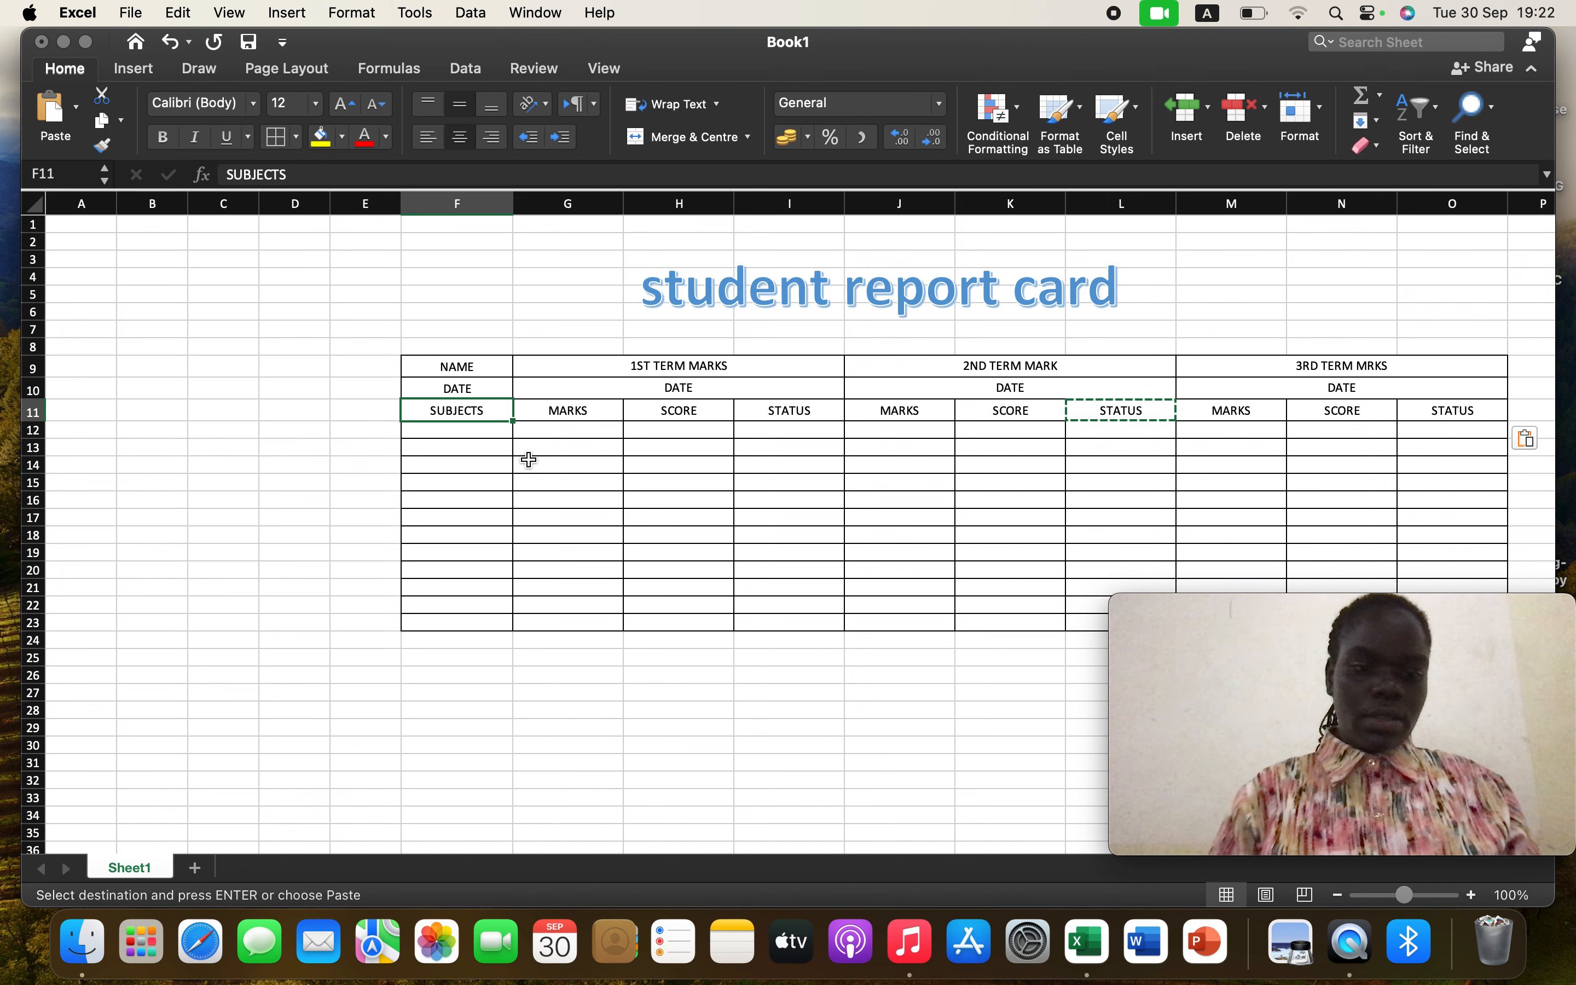
{"action": "key", "text": "super+a"}
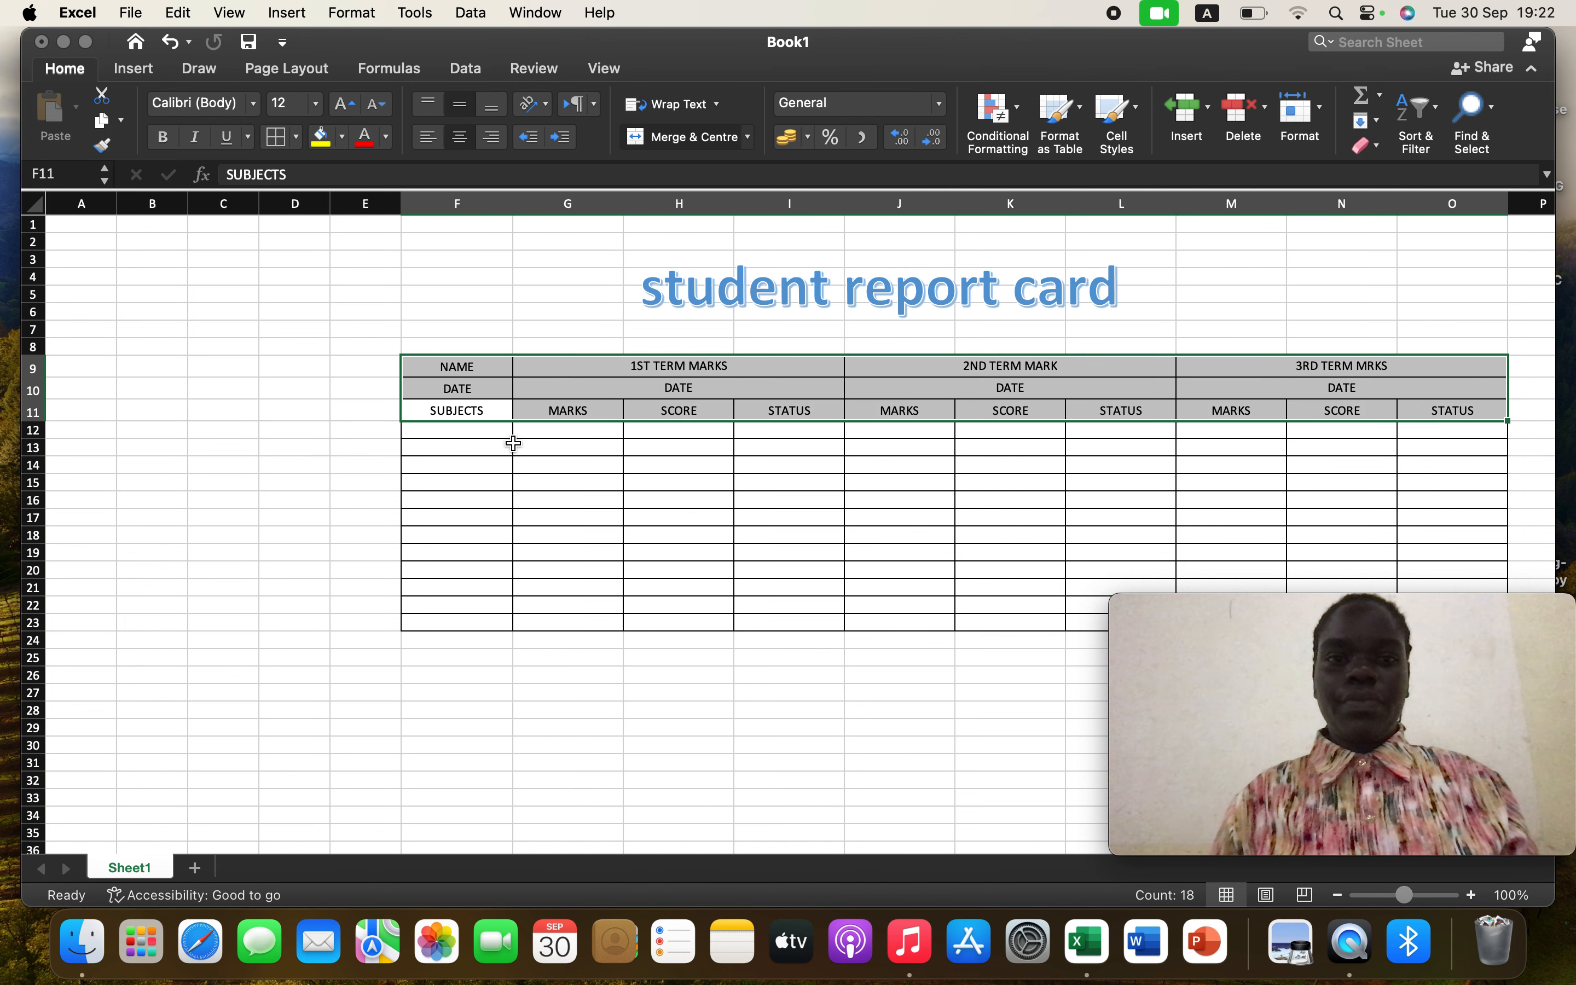
{"action": "left_click", "coordinate": [316, 104]}
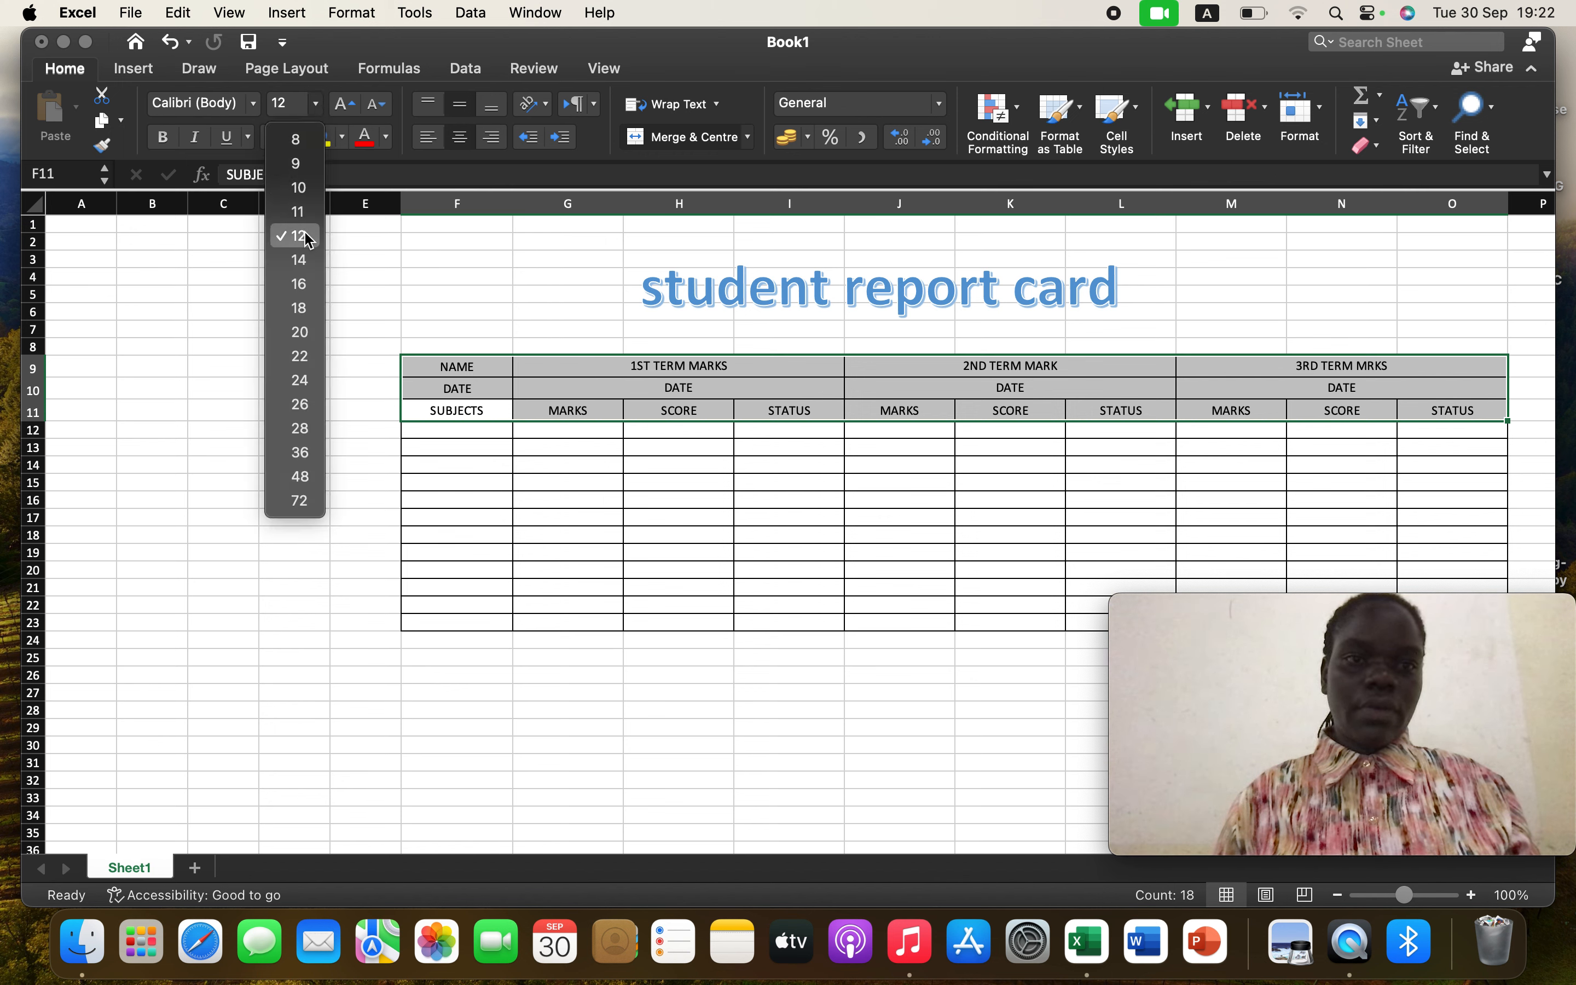
{"action": "left_click", "coordinate": [299, 261]}
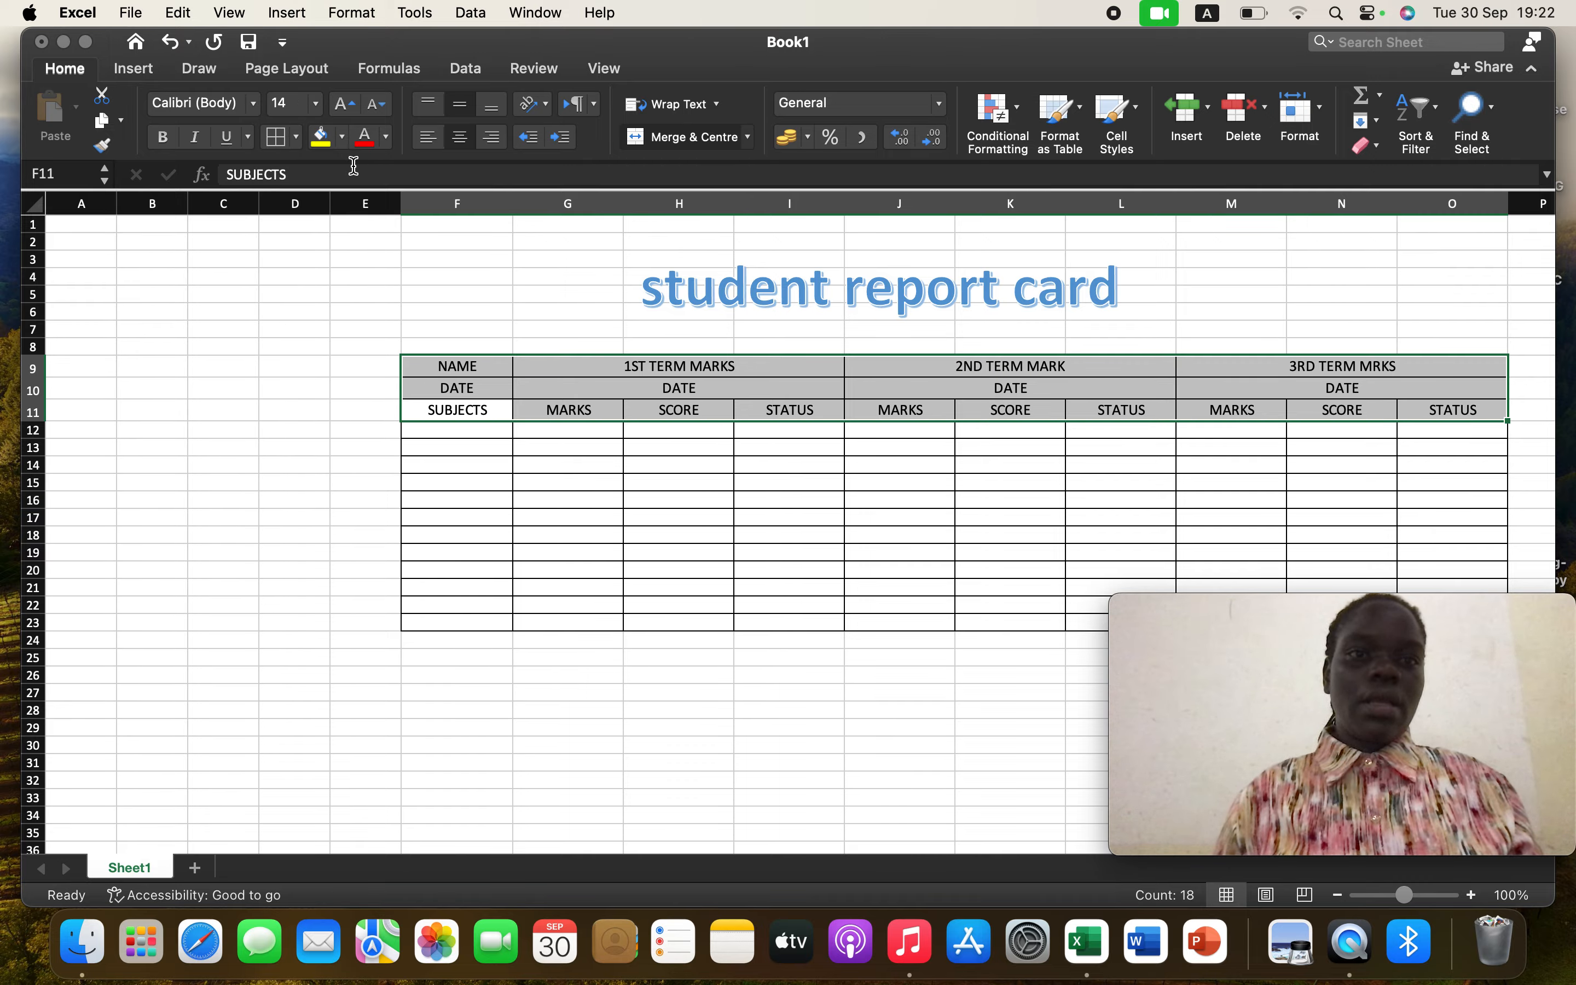
{"action": "left_click", "coordinate": [168, 141]}
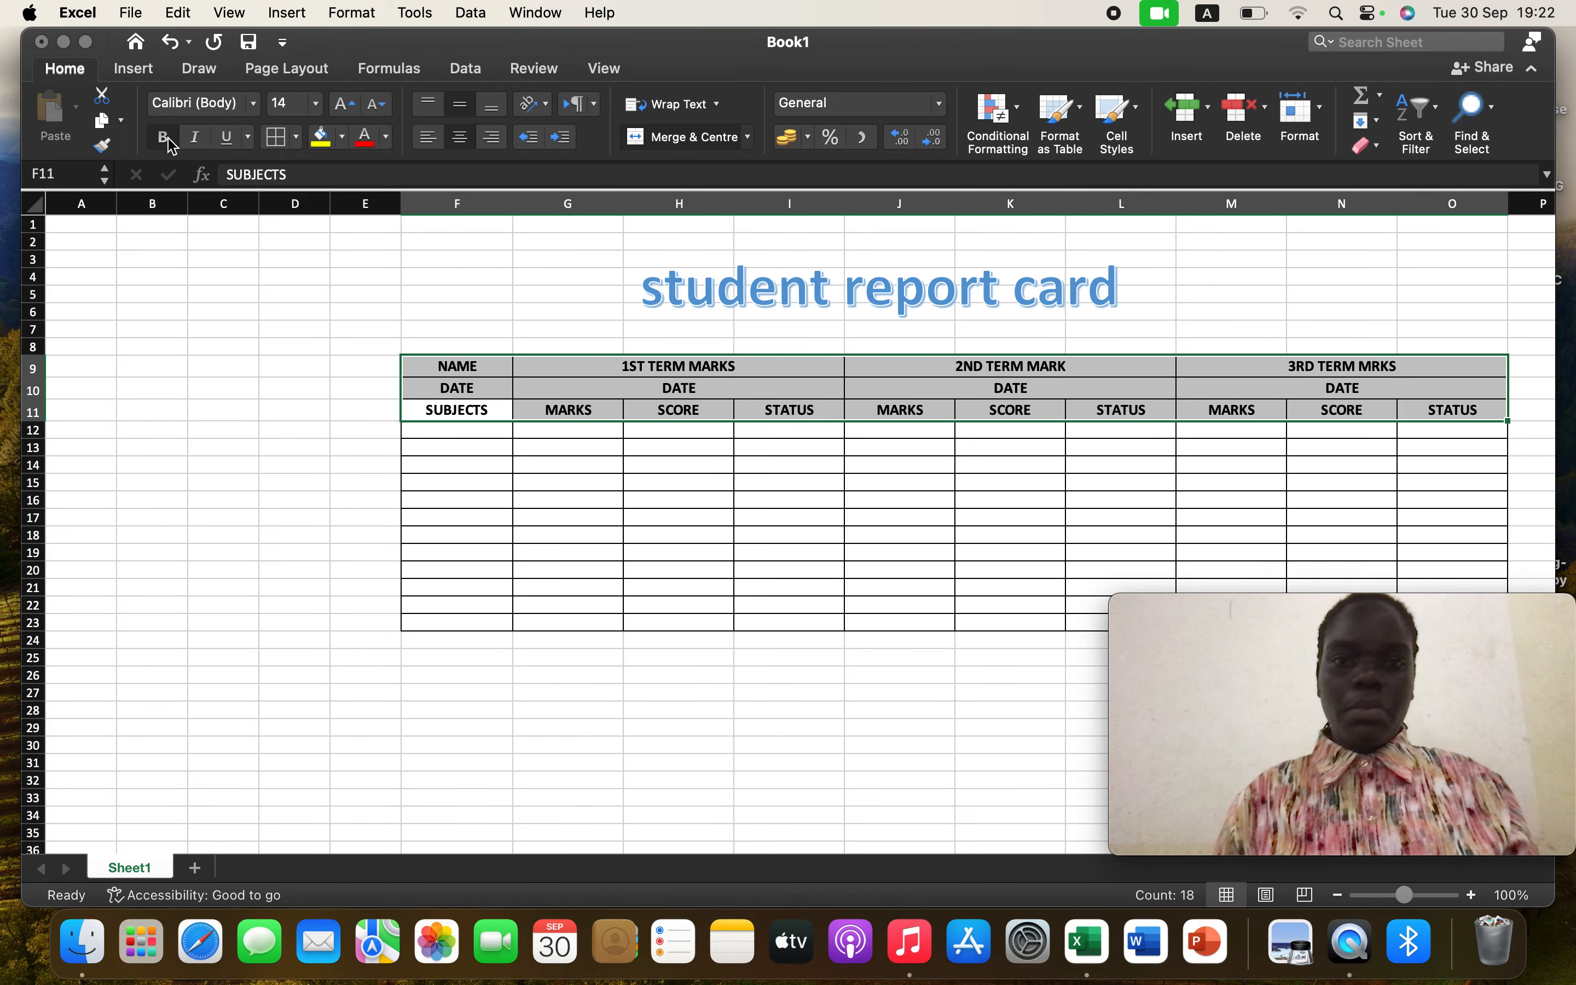
{"action": "left_click", "coordinate": [507, 429]}
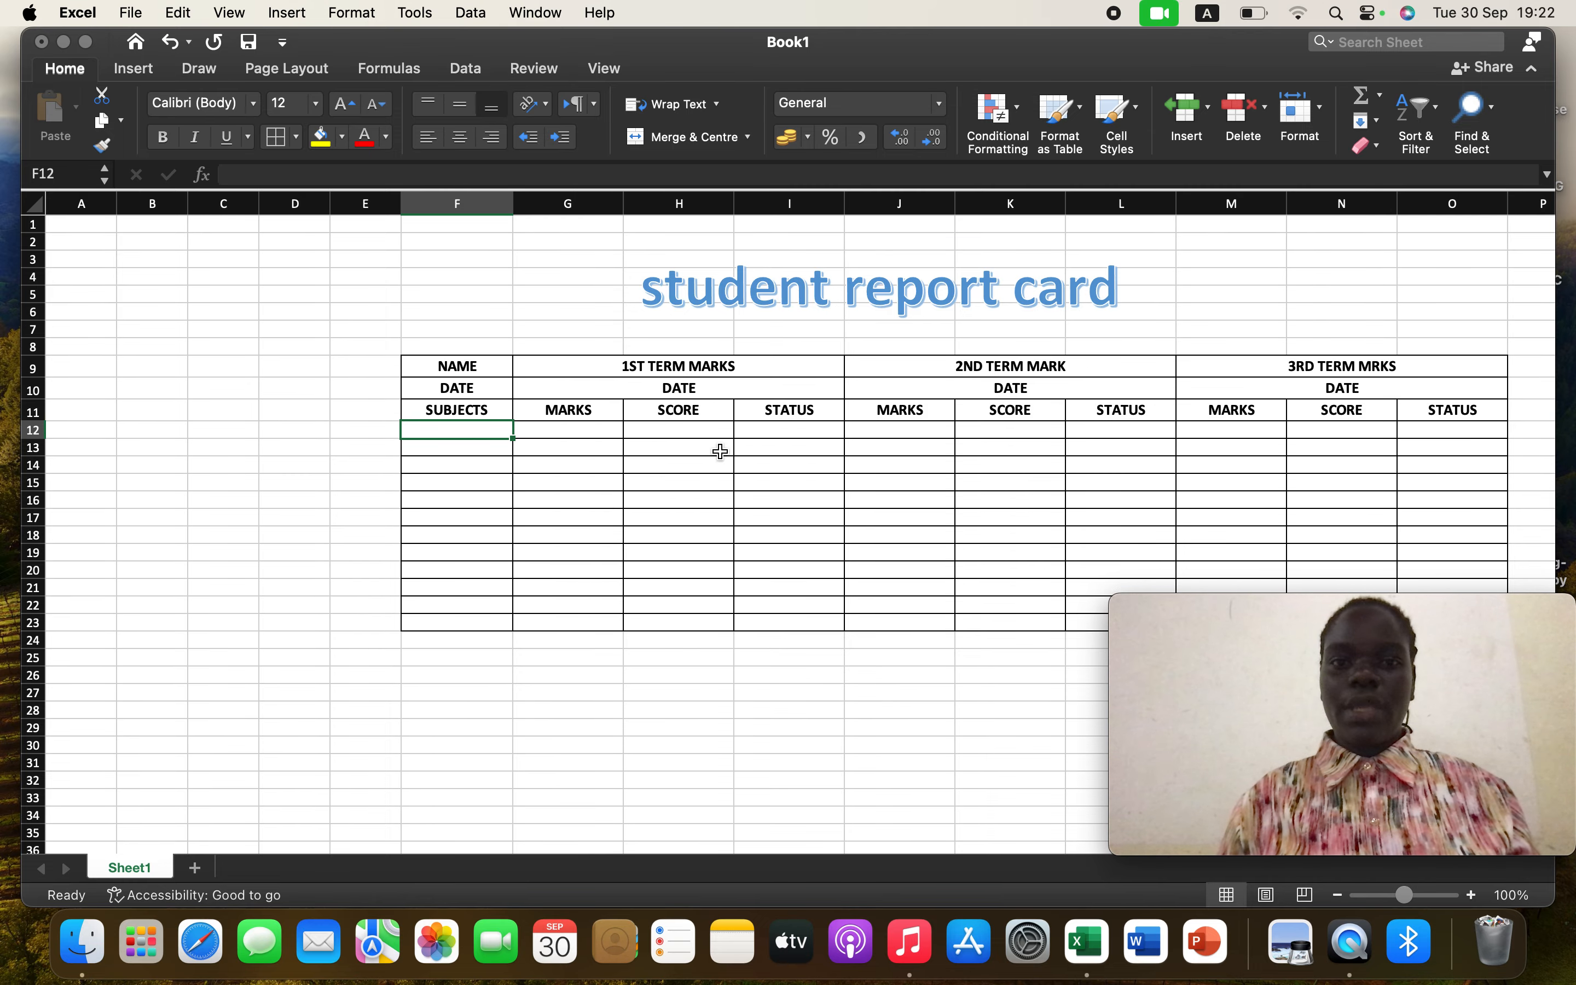
Enter the subject MATHS in F12 with 100 as its first-term mark in G12
{"action": "left_click", "coordinate": [495, 366]}
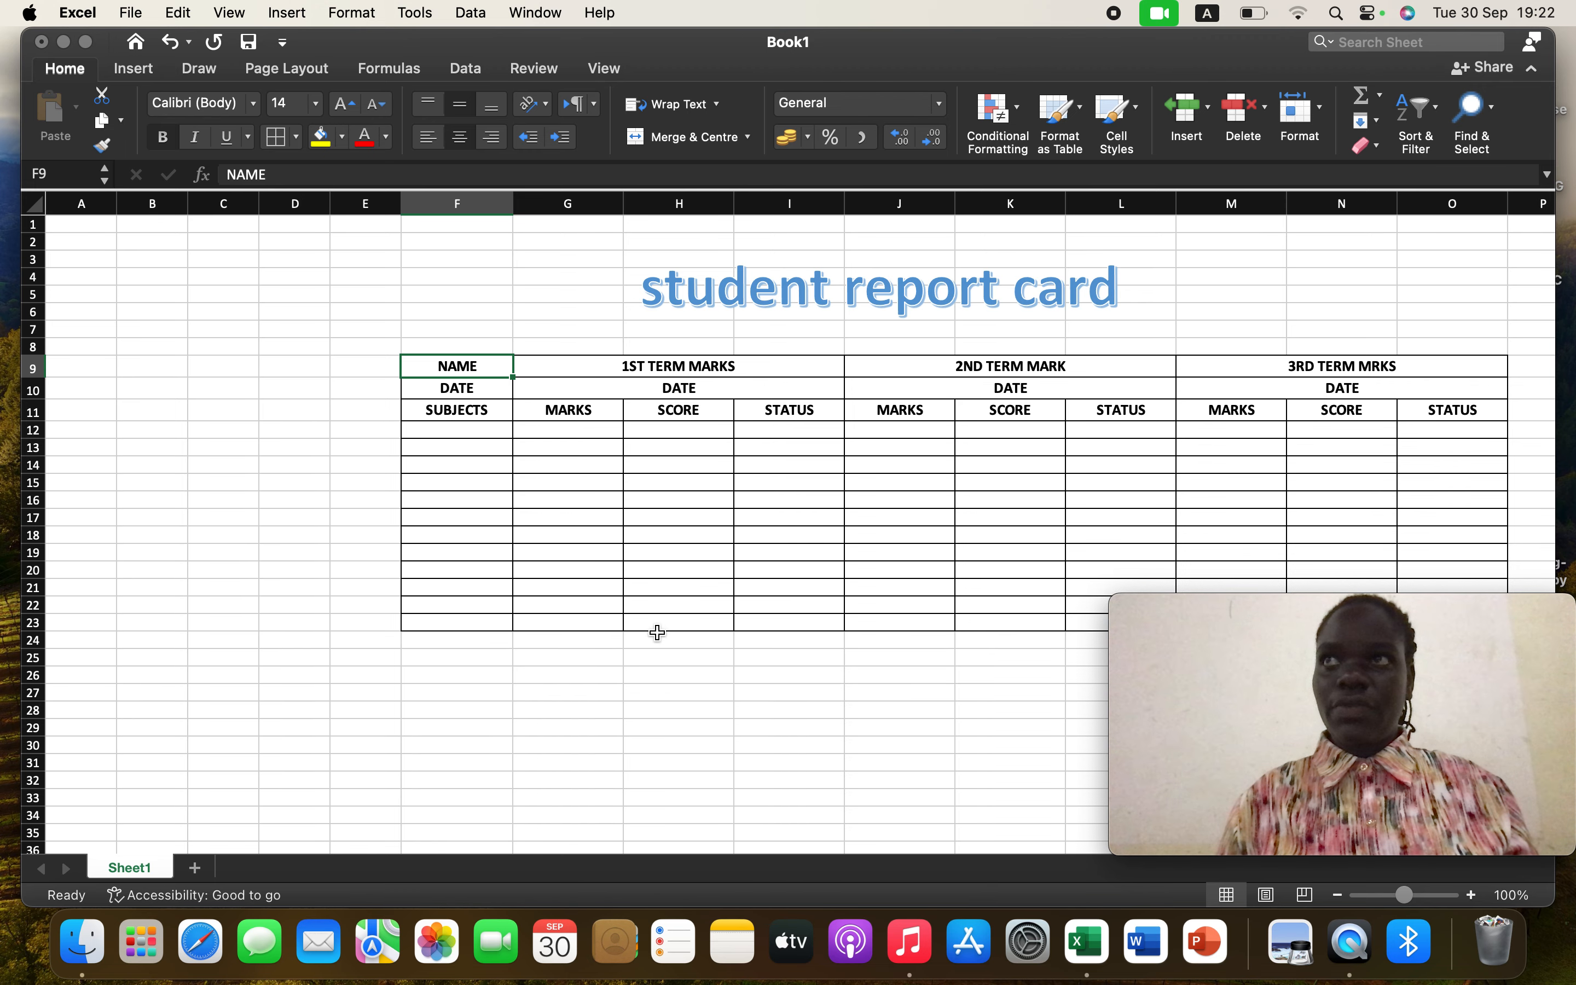
{"action": "left_click", "coordinate": [455, 435]}
{"action": "type", "text": "MAR"}
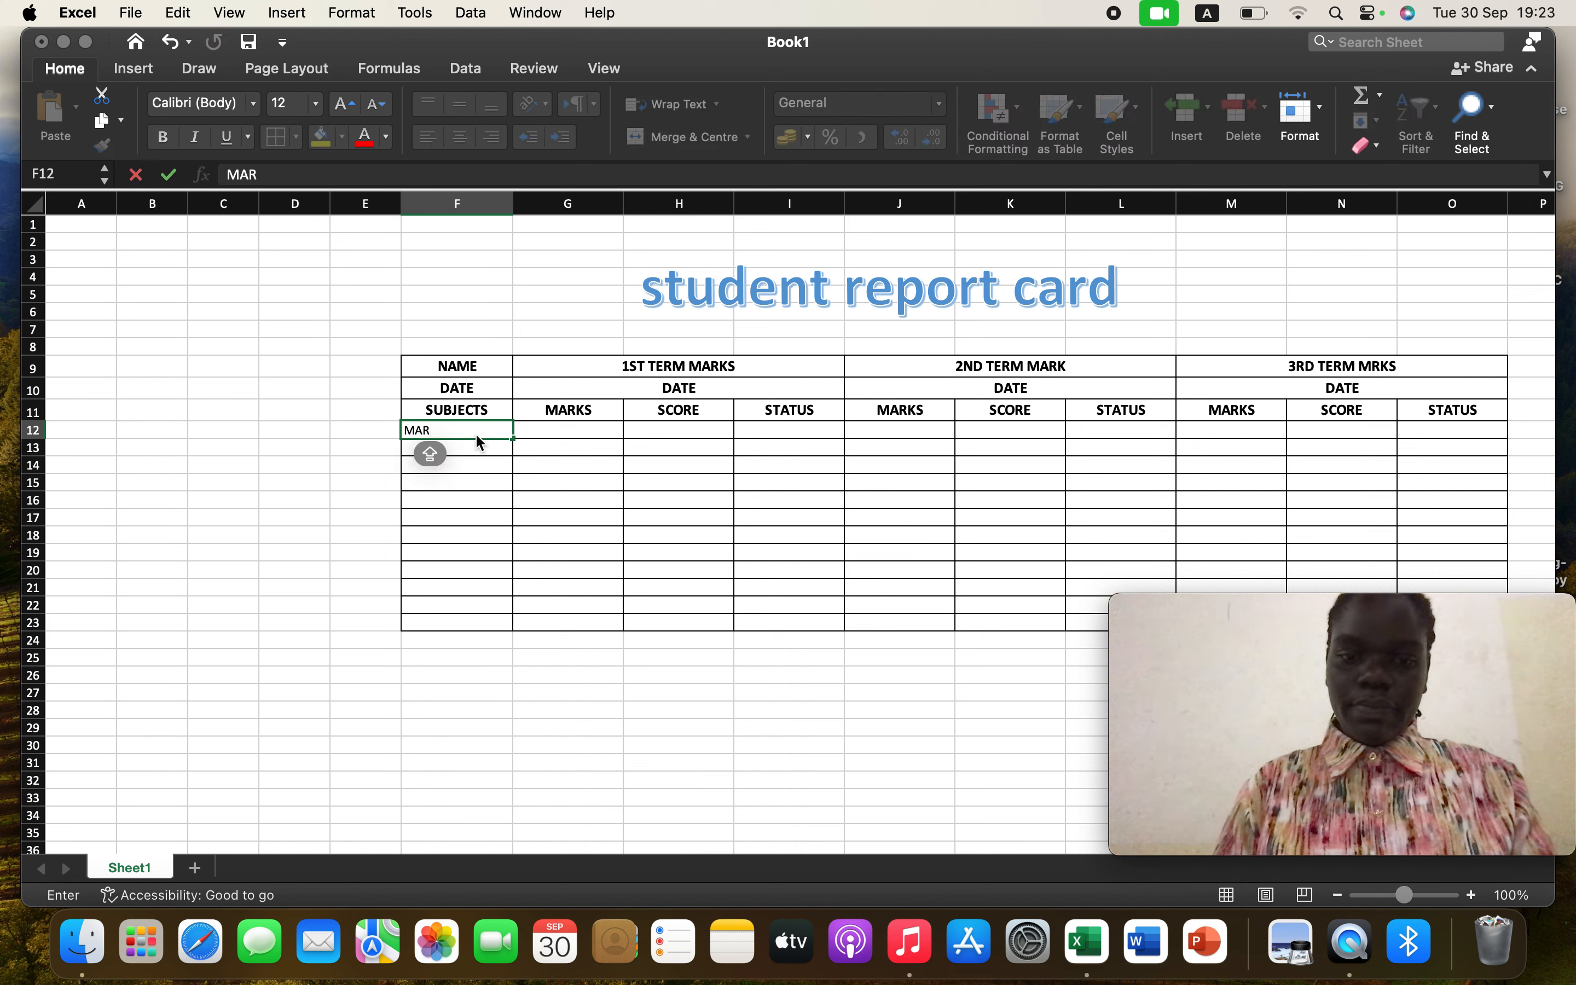
{"action": "key", "text": "BackSpace"}
{"action": "type", "text": "THS"}
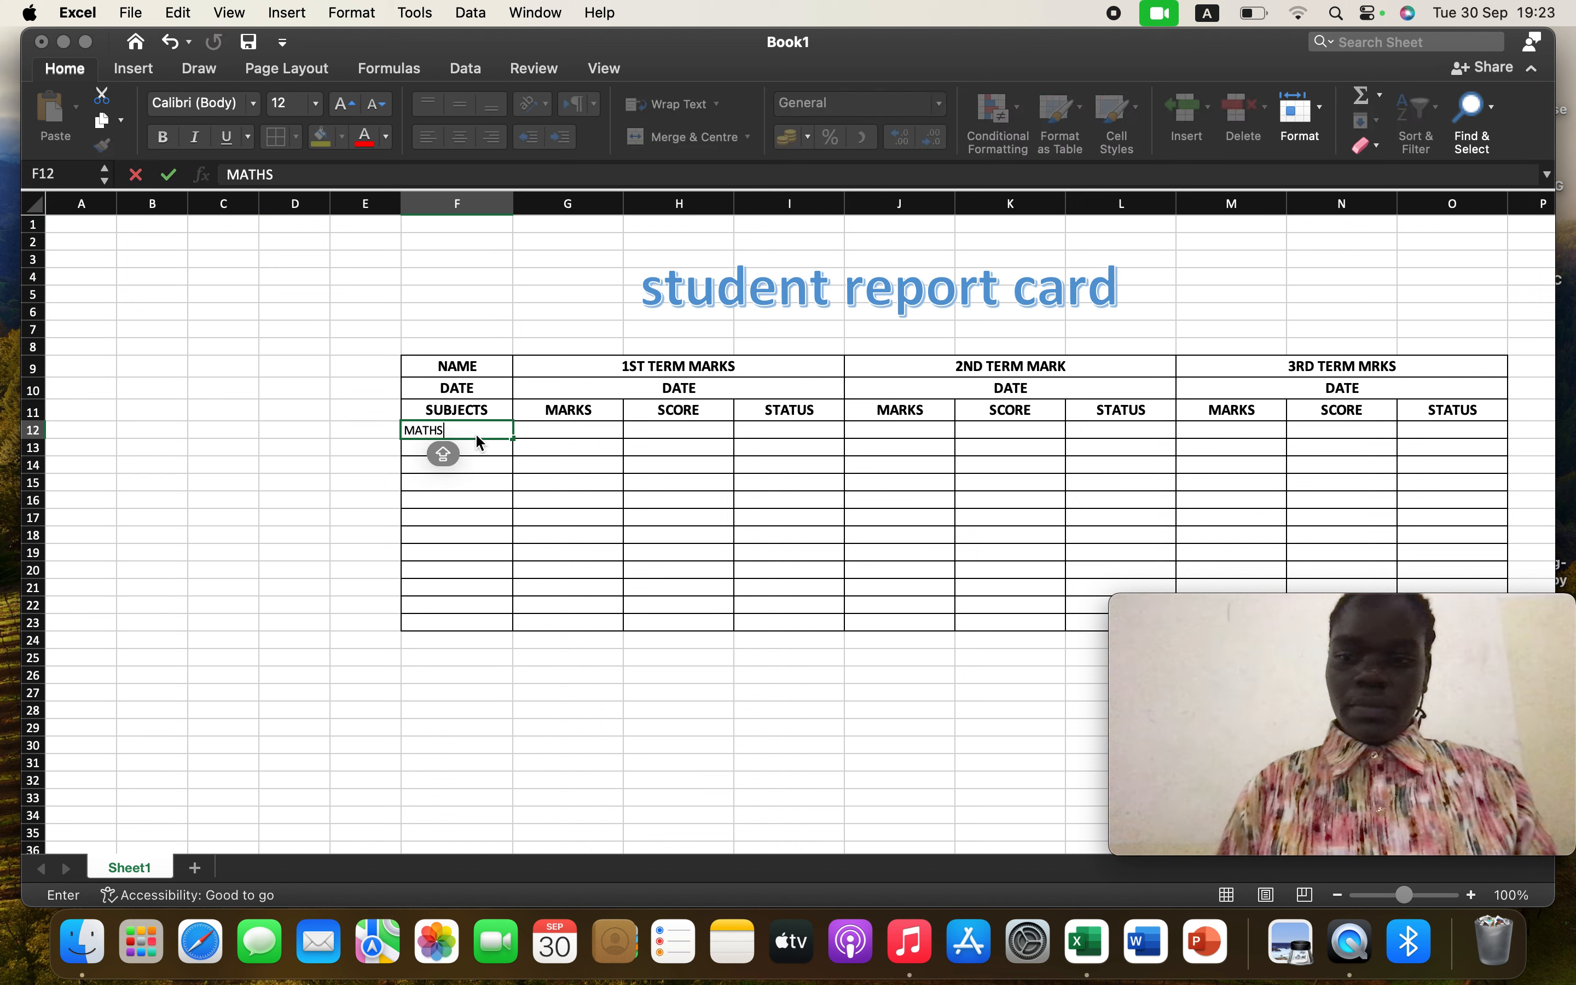
{"action": "key", "text": "Tab"}
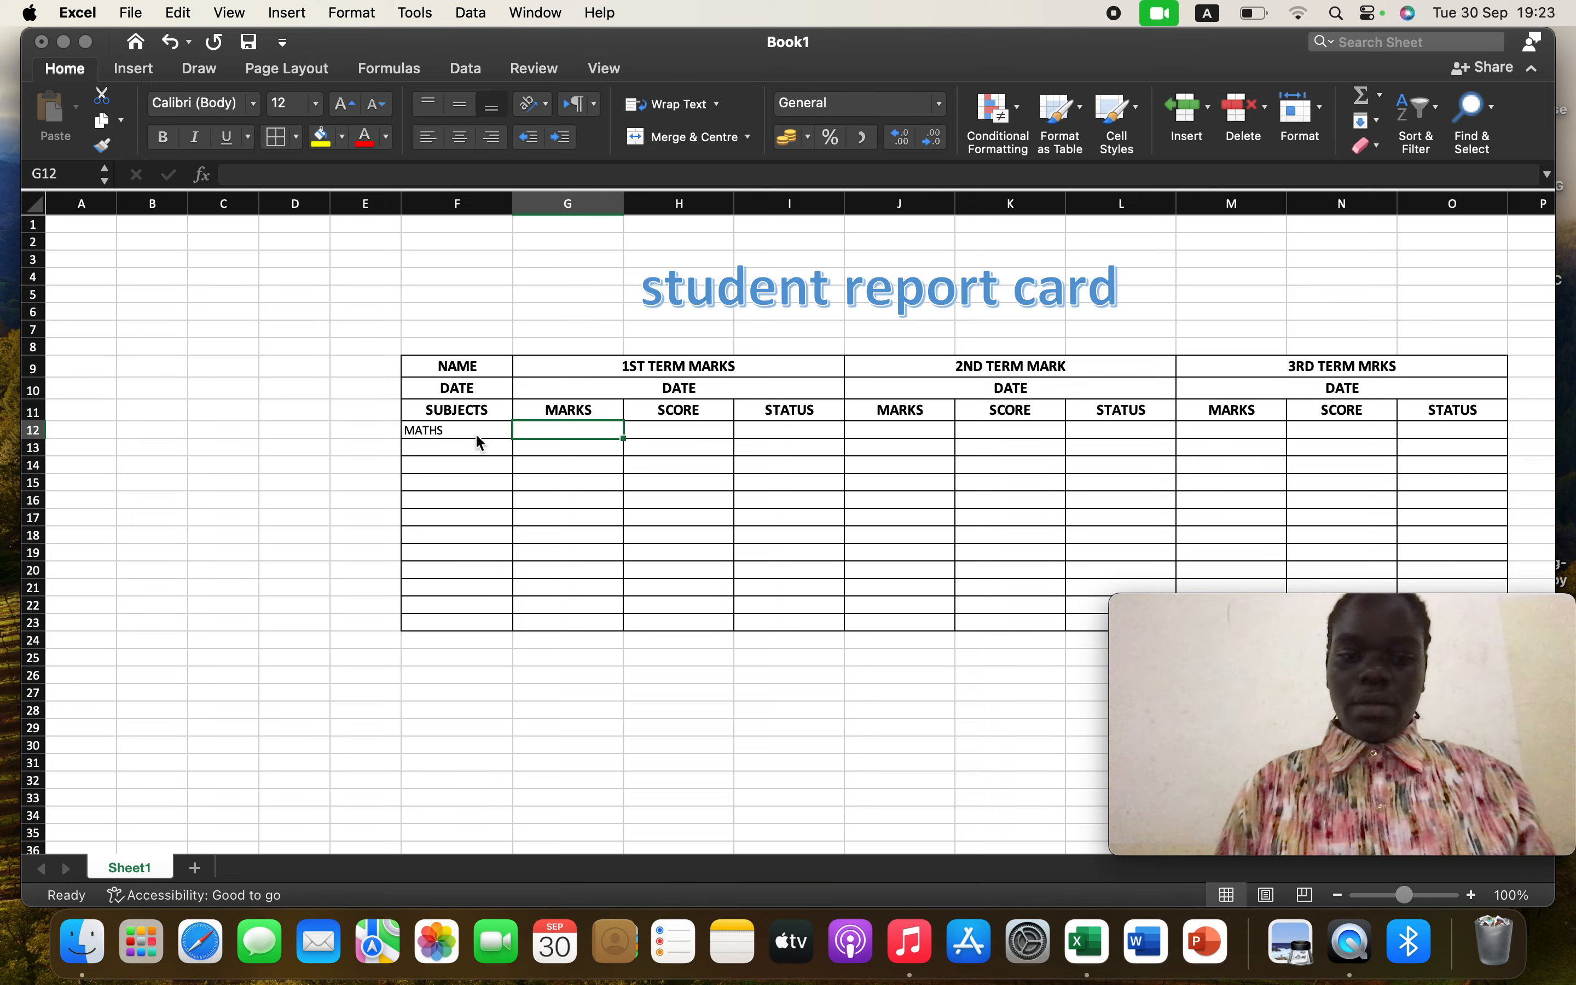
{"action": "type", "text": "100"}
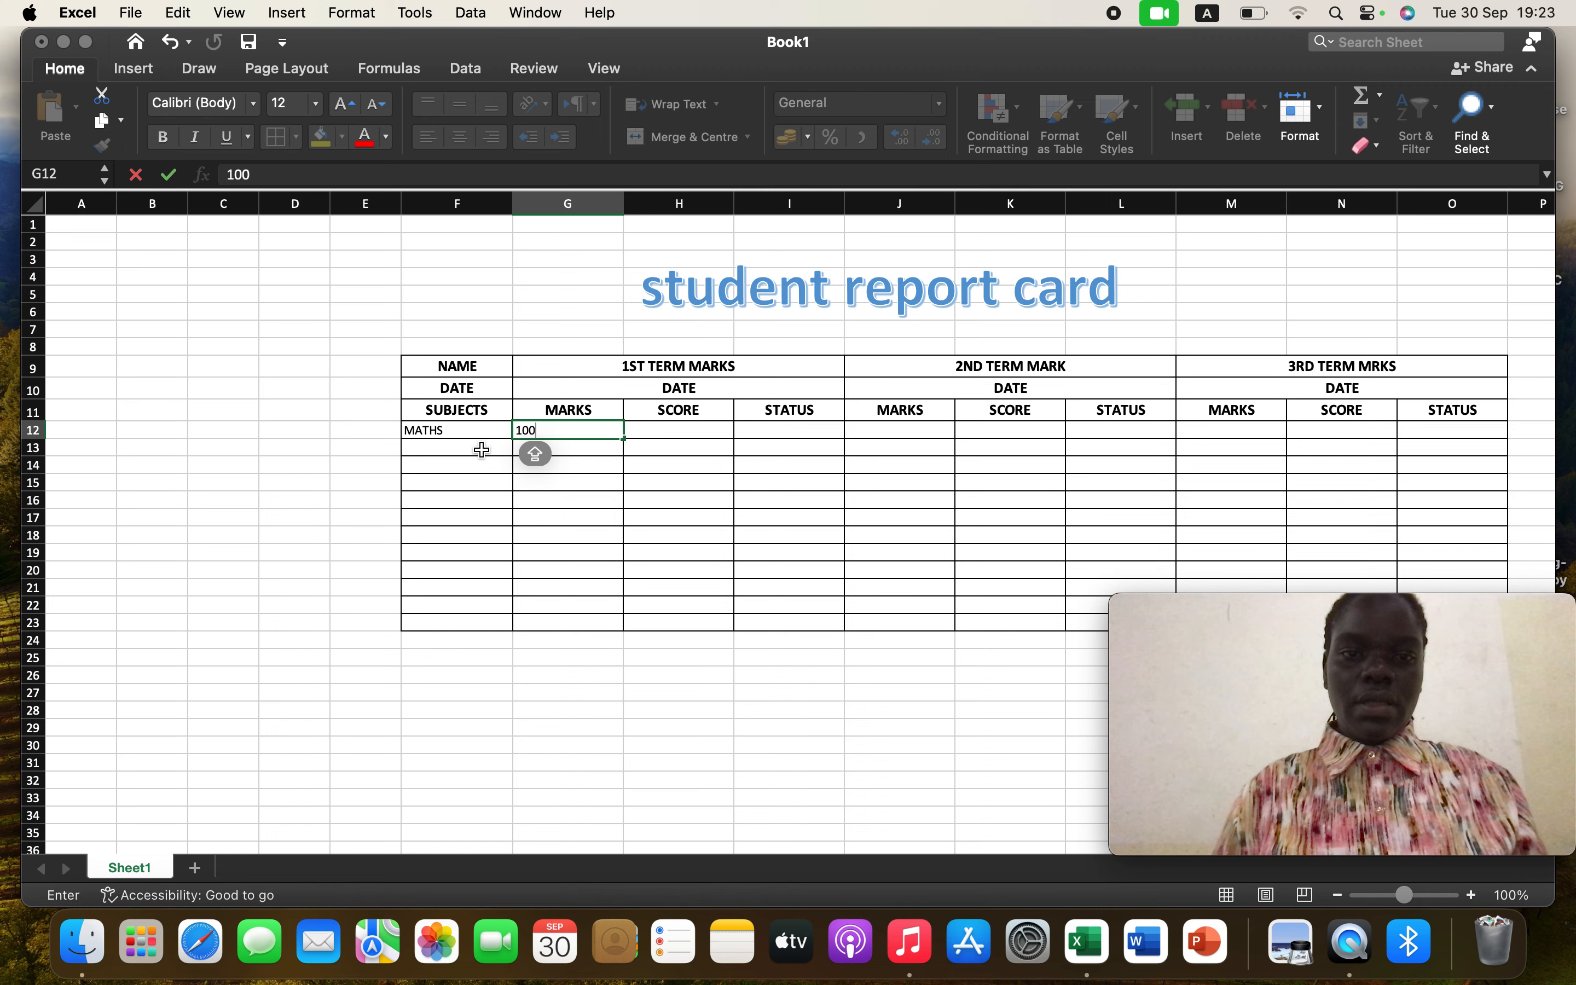
{"action": "left_click", "coordinate": [481, 454]}
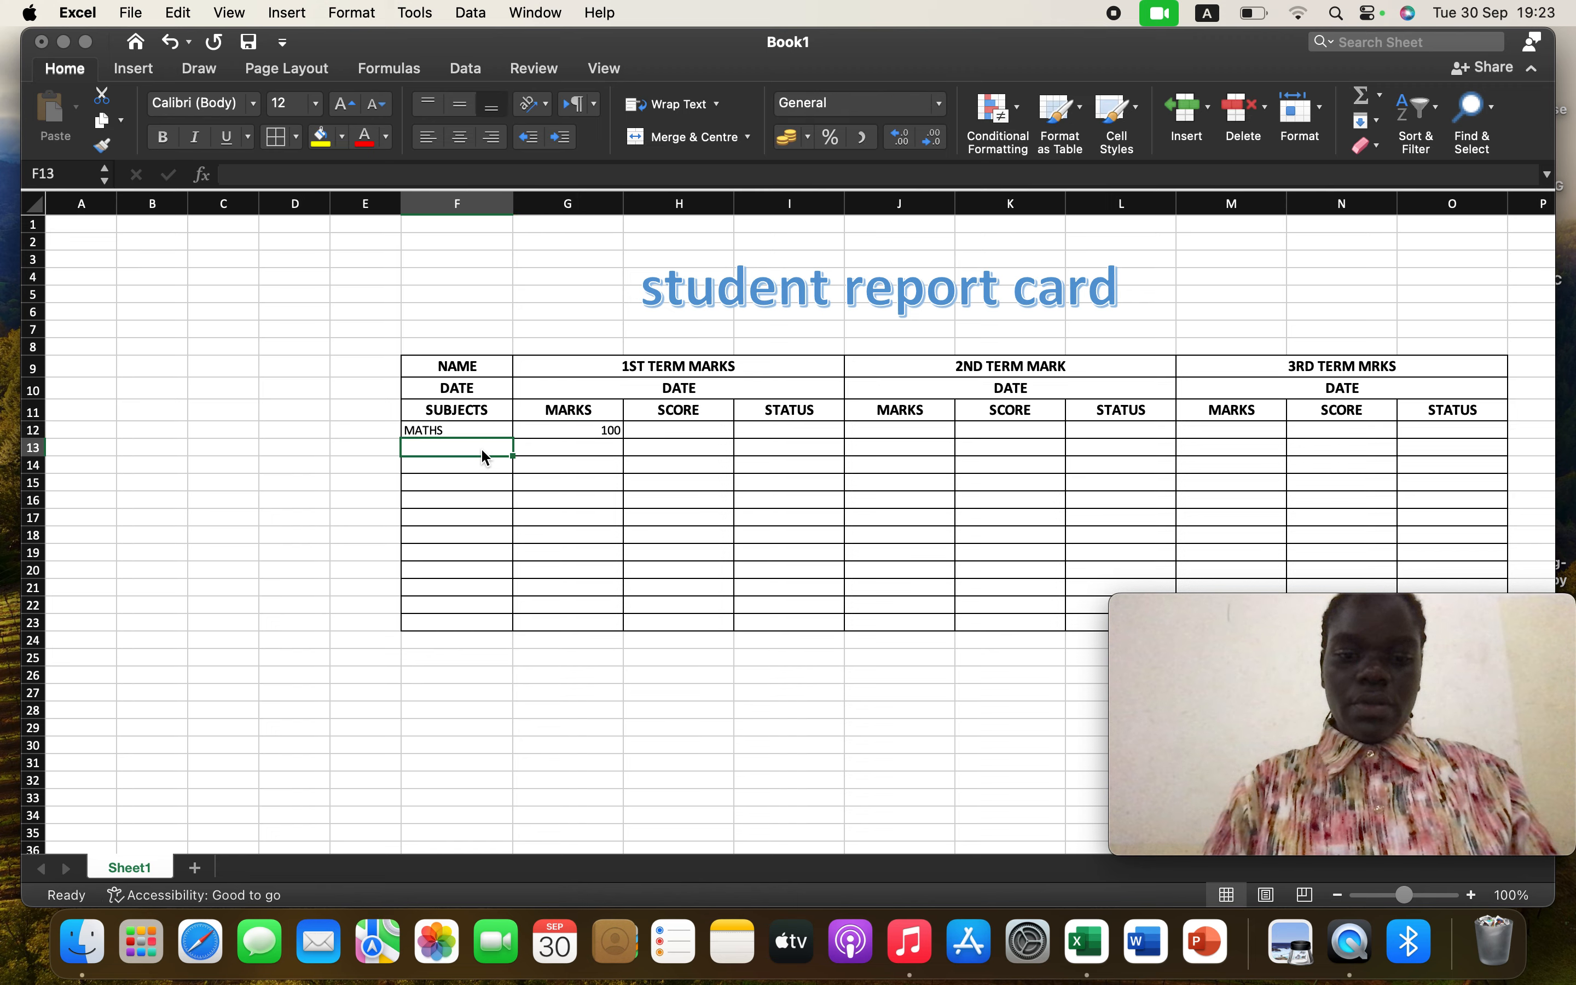
Enter the subjects PHYSICS and CHEMISTRY in F13 and F14
{"action": "type", "text": "PHYSICS"}
{"action": "key", "text": "Return"}
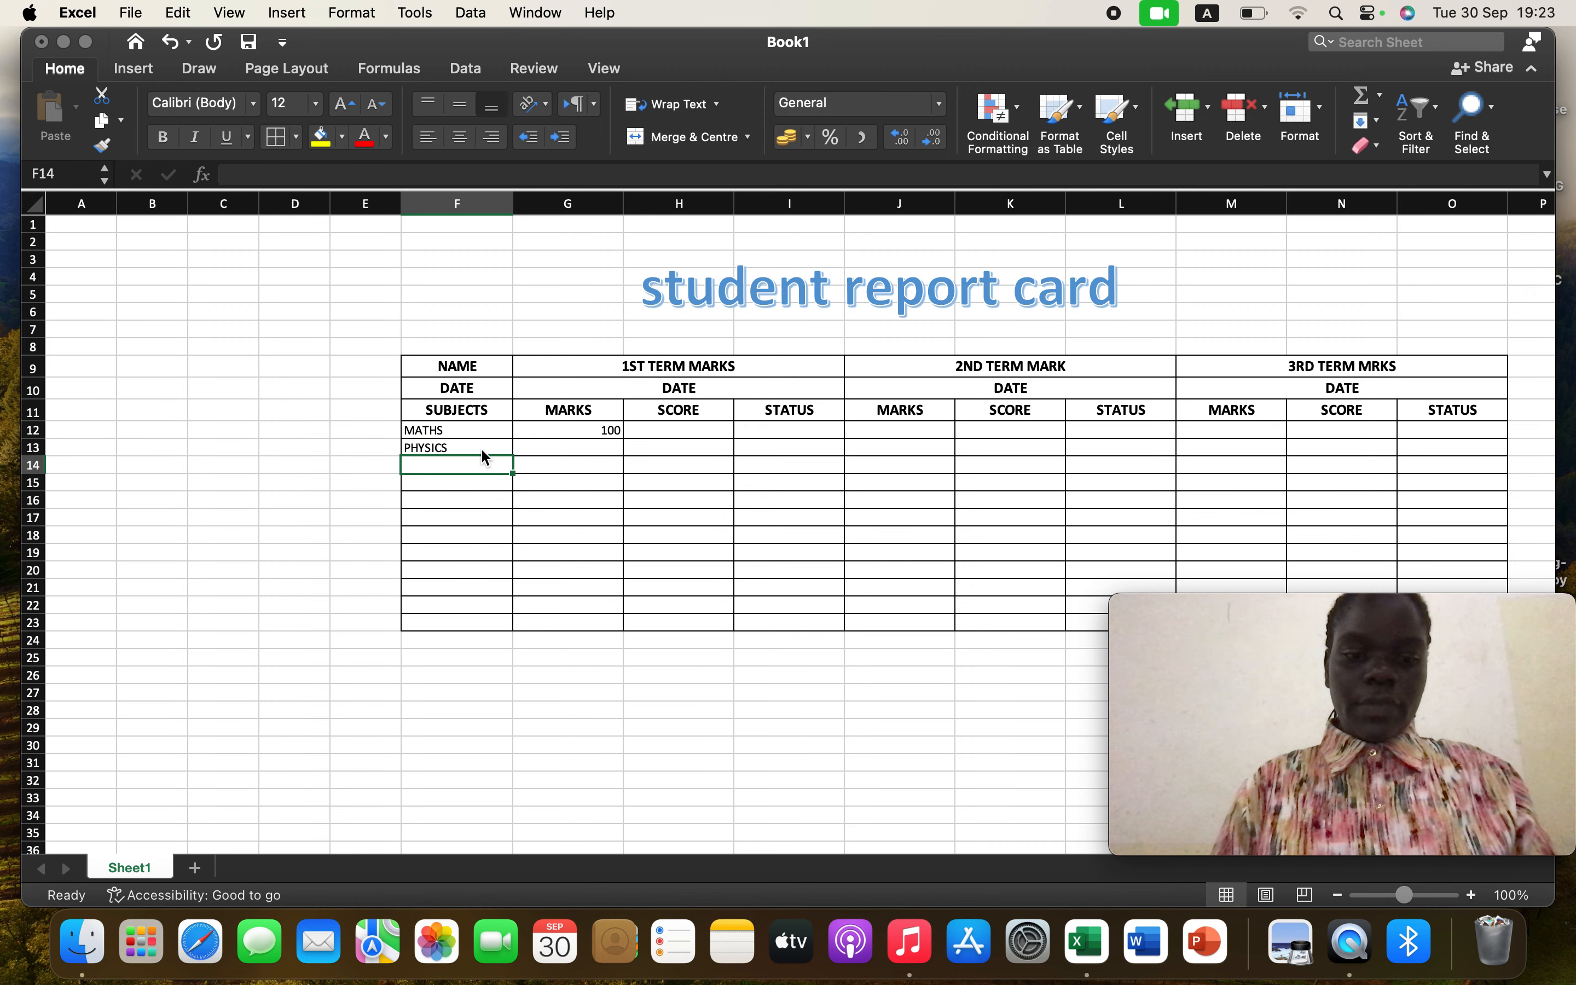
{"action": "type", "text": "CHEMISTRY"}
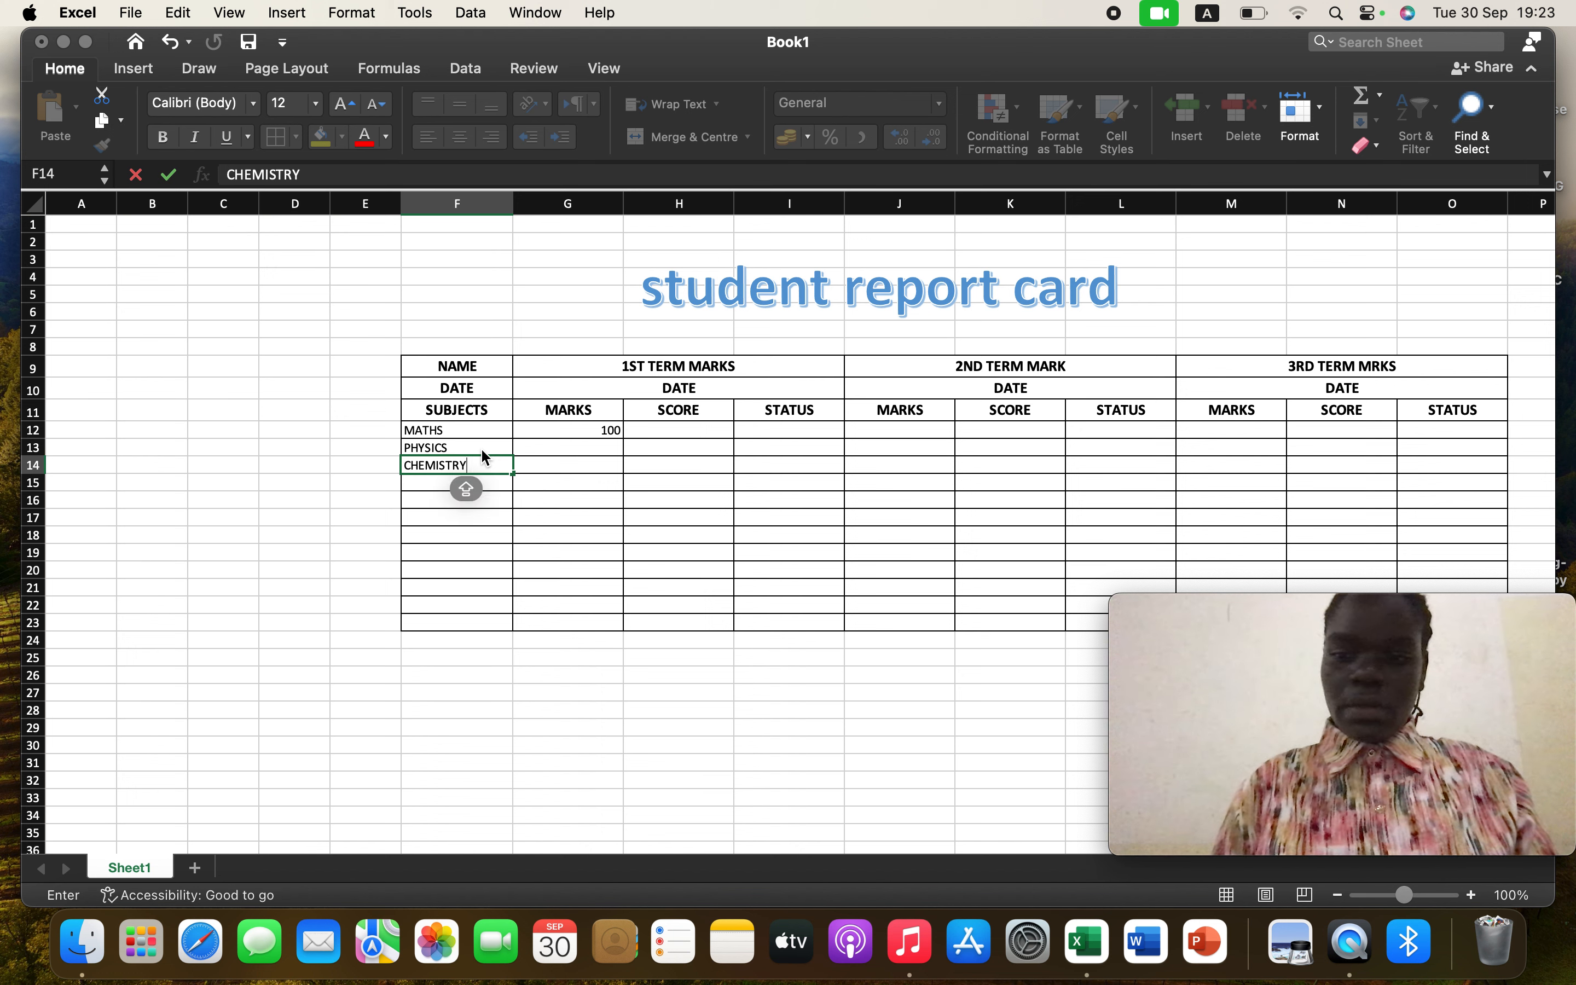
{"action": "key", "text": "Return"}
Enter the subjects GEOGRAGHY and HISTORY in F15 and F16
{"action": "type", "text": "GEO"}
{"action": "type", "text": "G"}
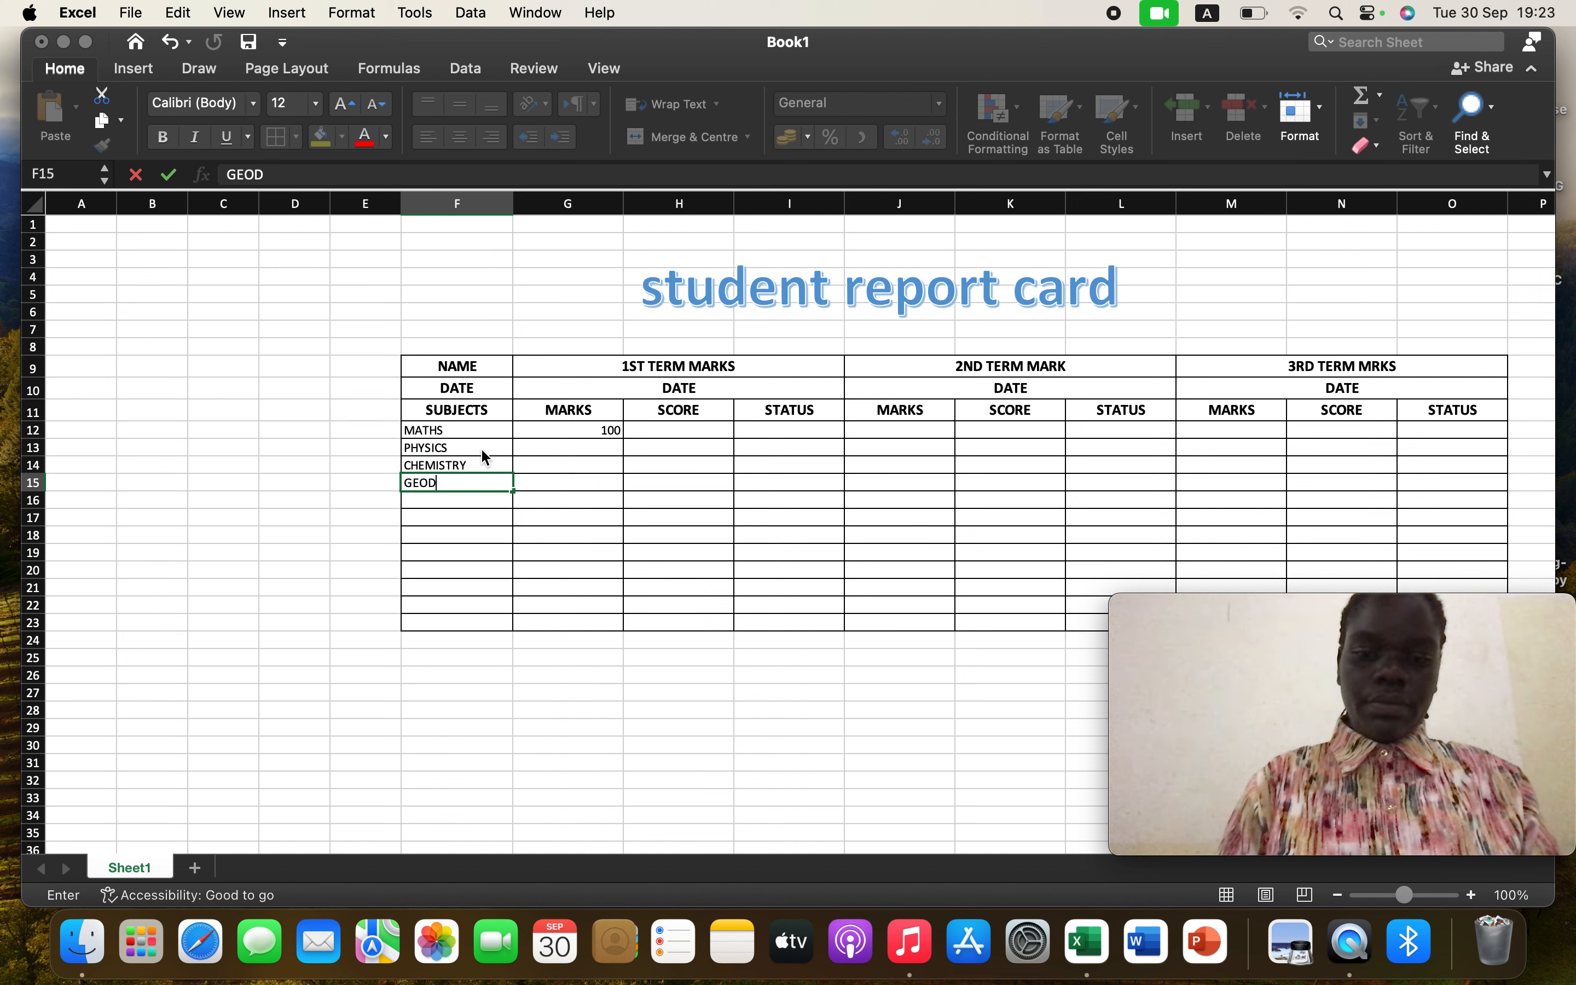
{"action": "type", "text": "RA"}
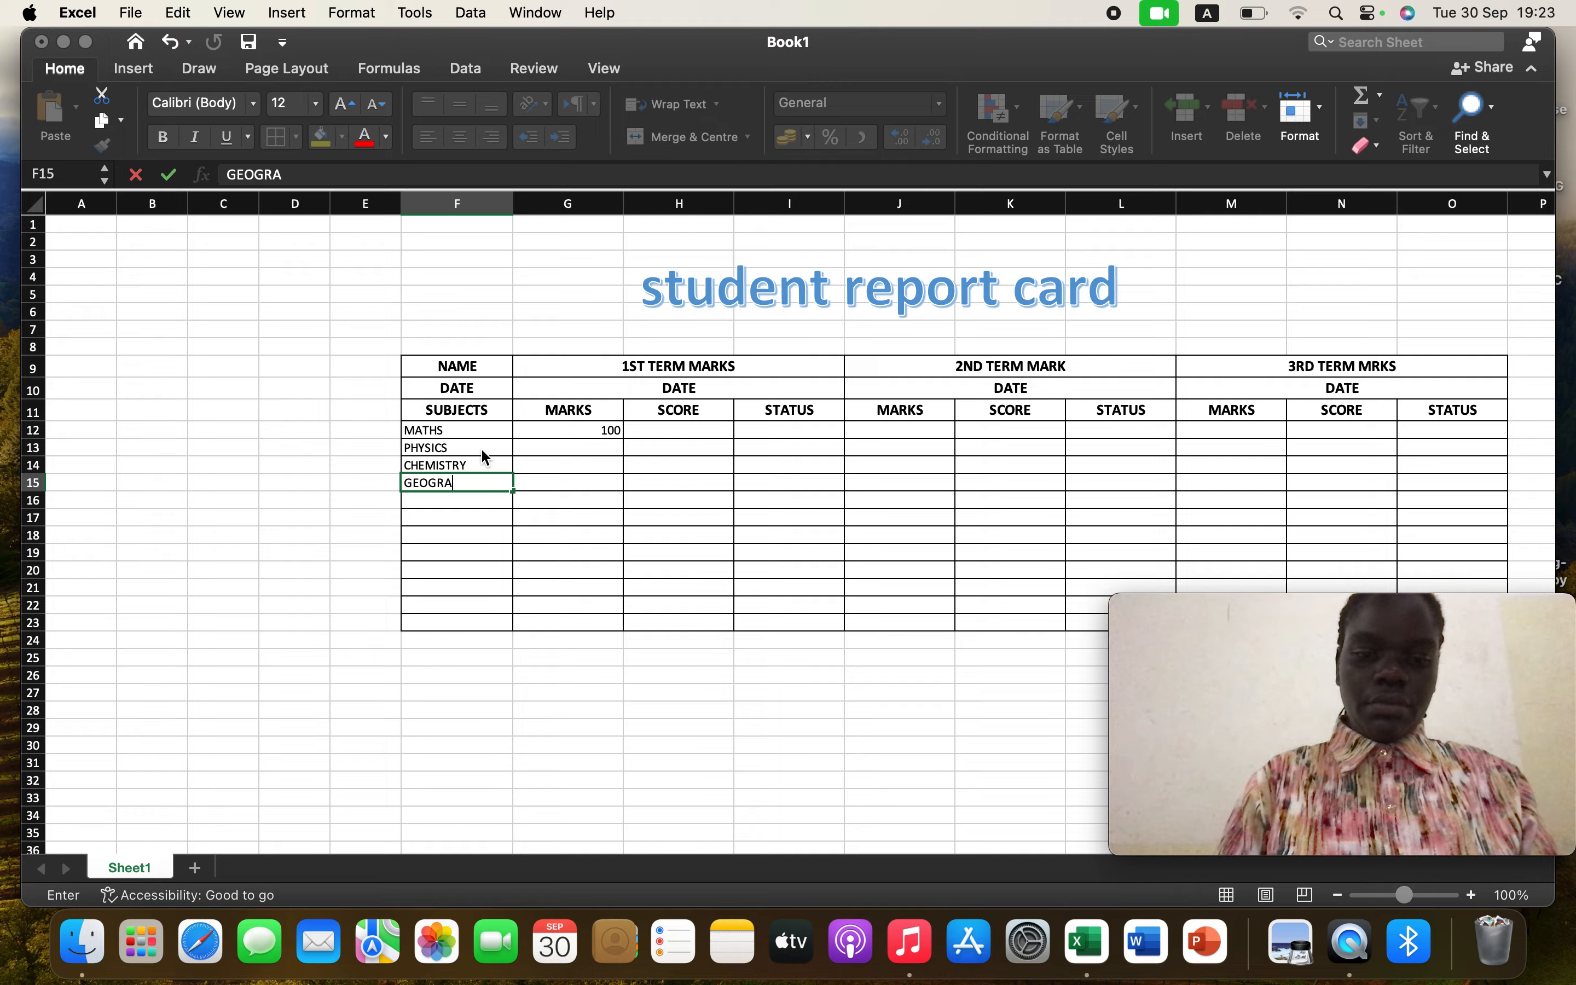
{"action": "type", "text": "GHY"}
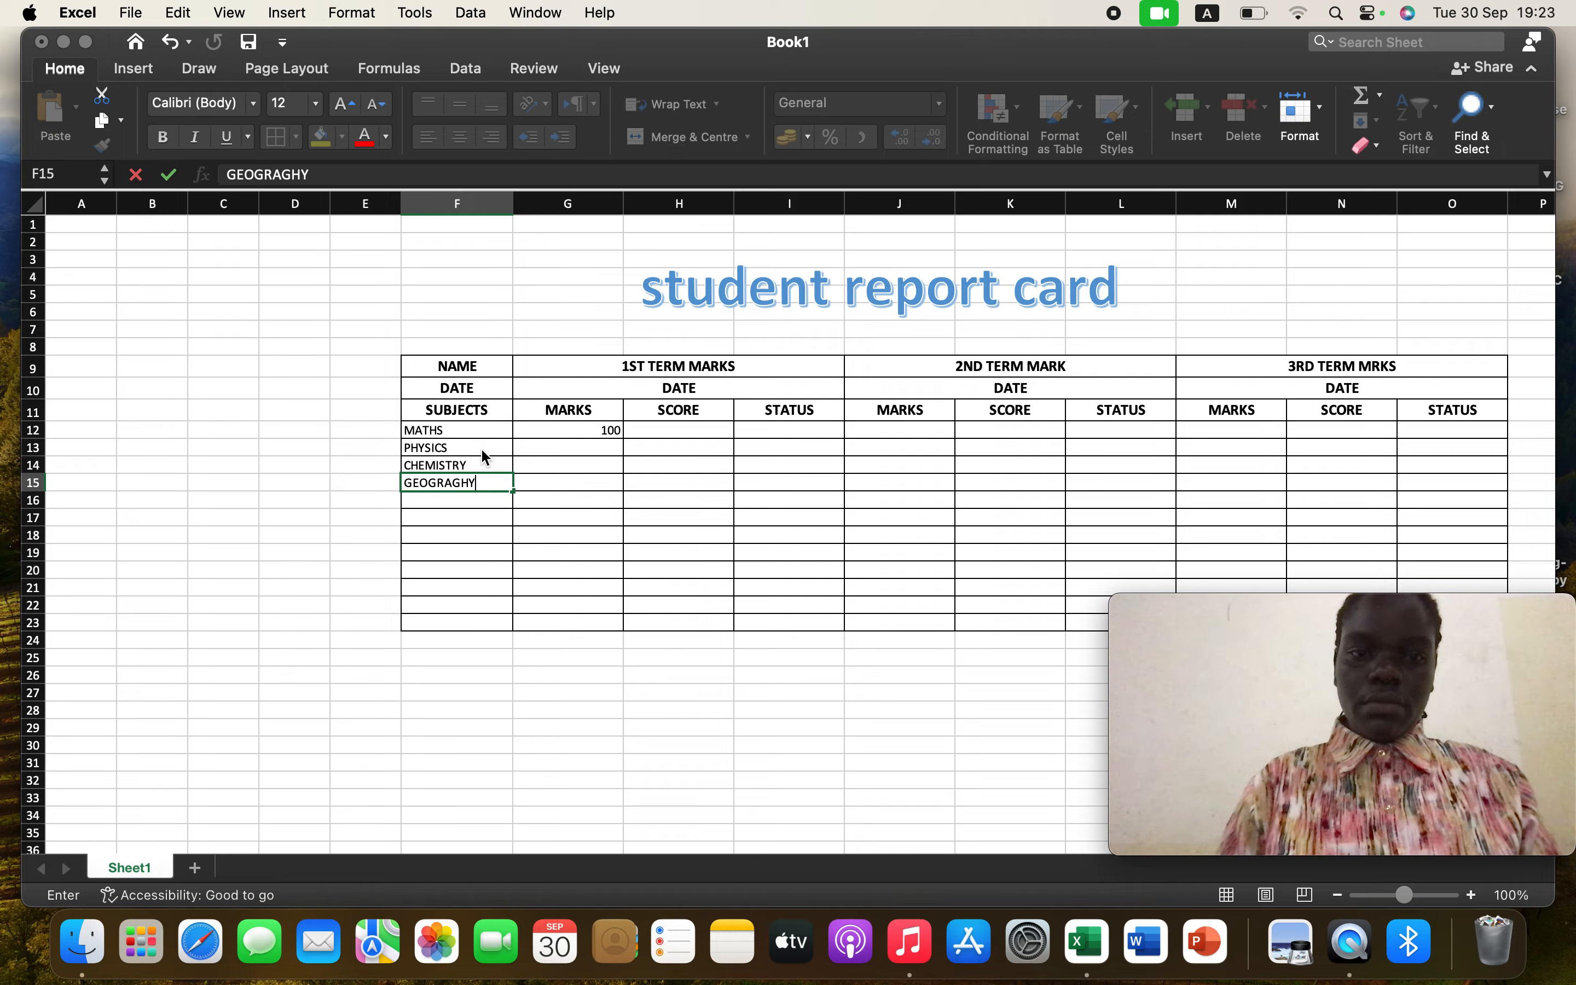
{"action": "key", "text": "Return"}
{"action": "type", "text": "HISTOT"}
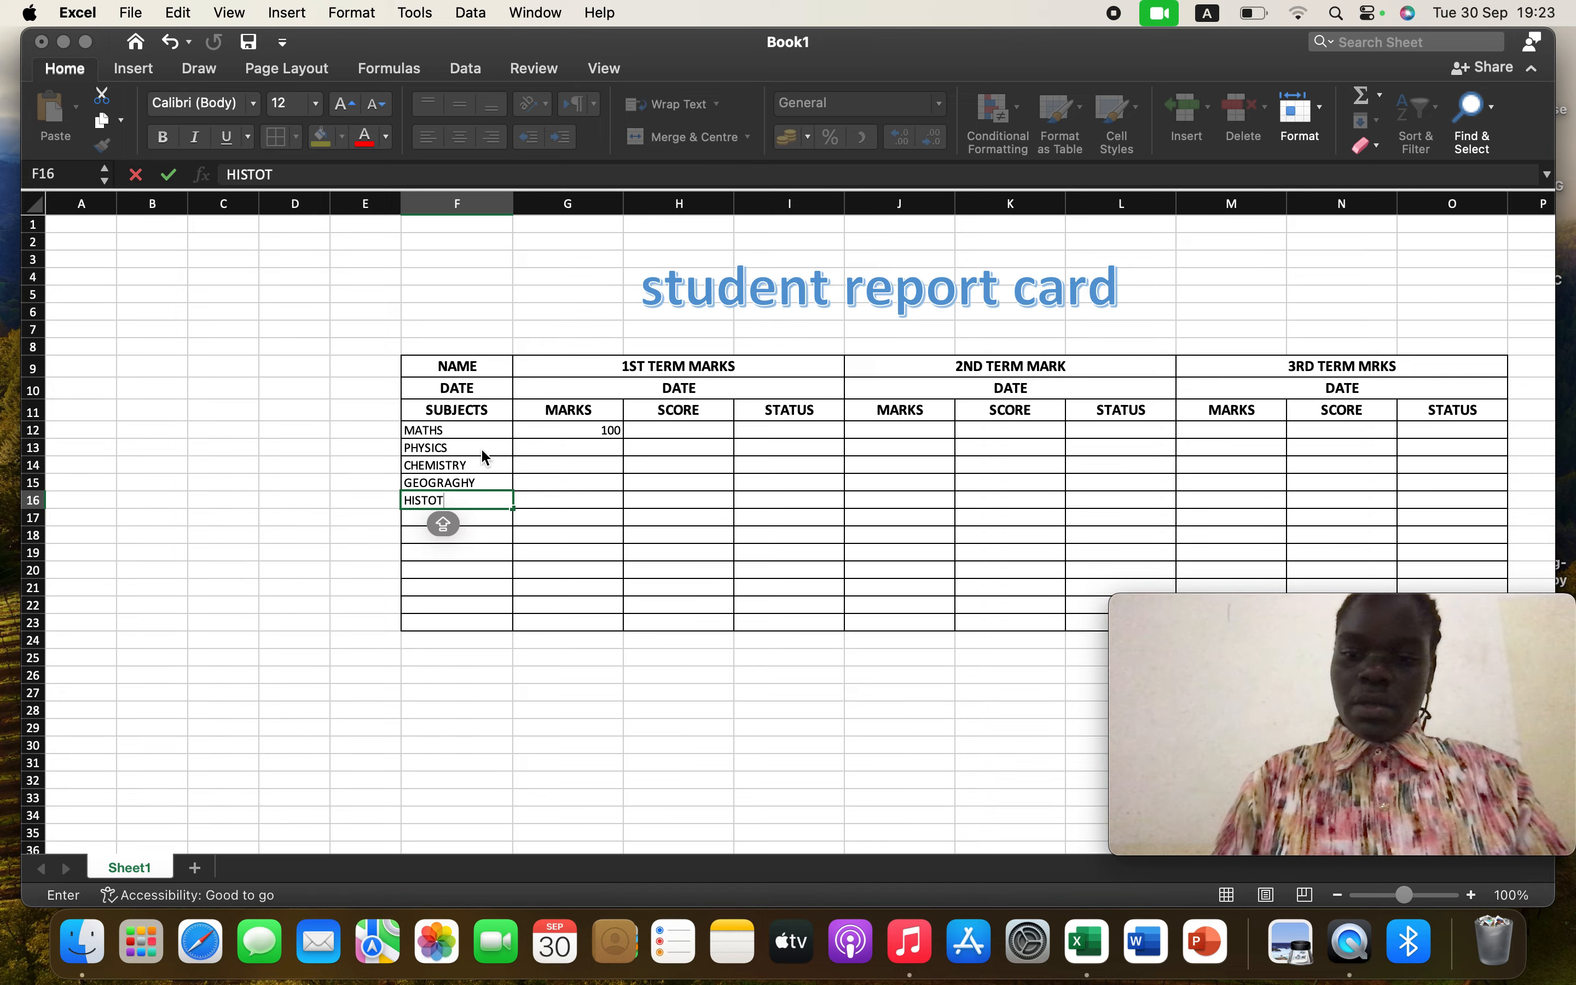
{"action": "key", "text": "BackSpace"}
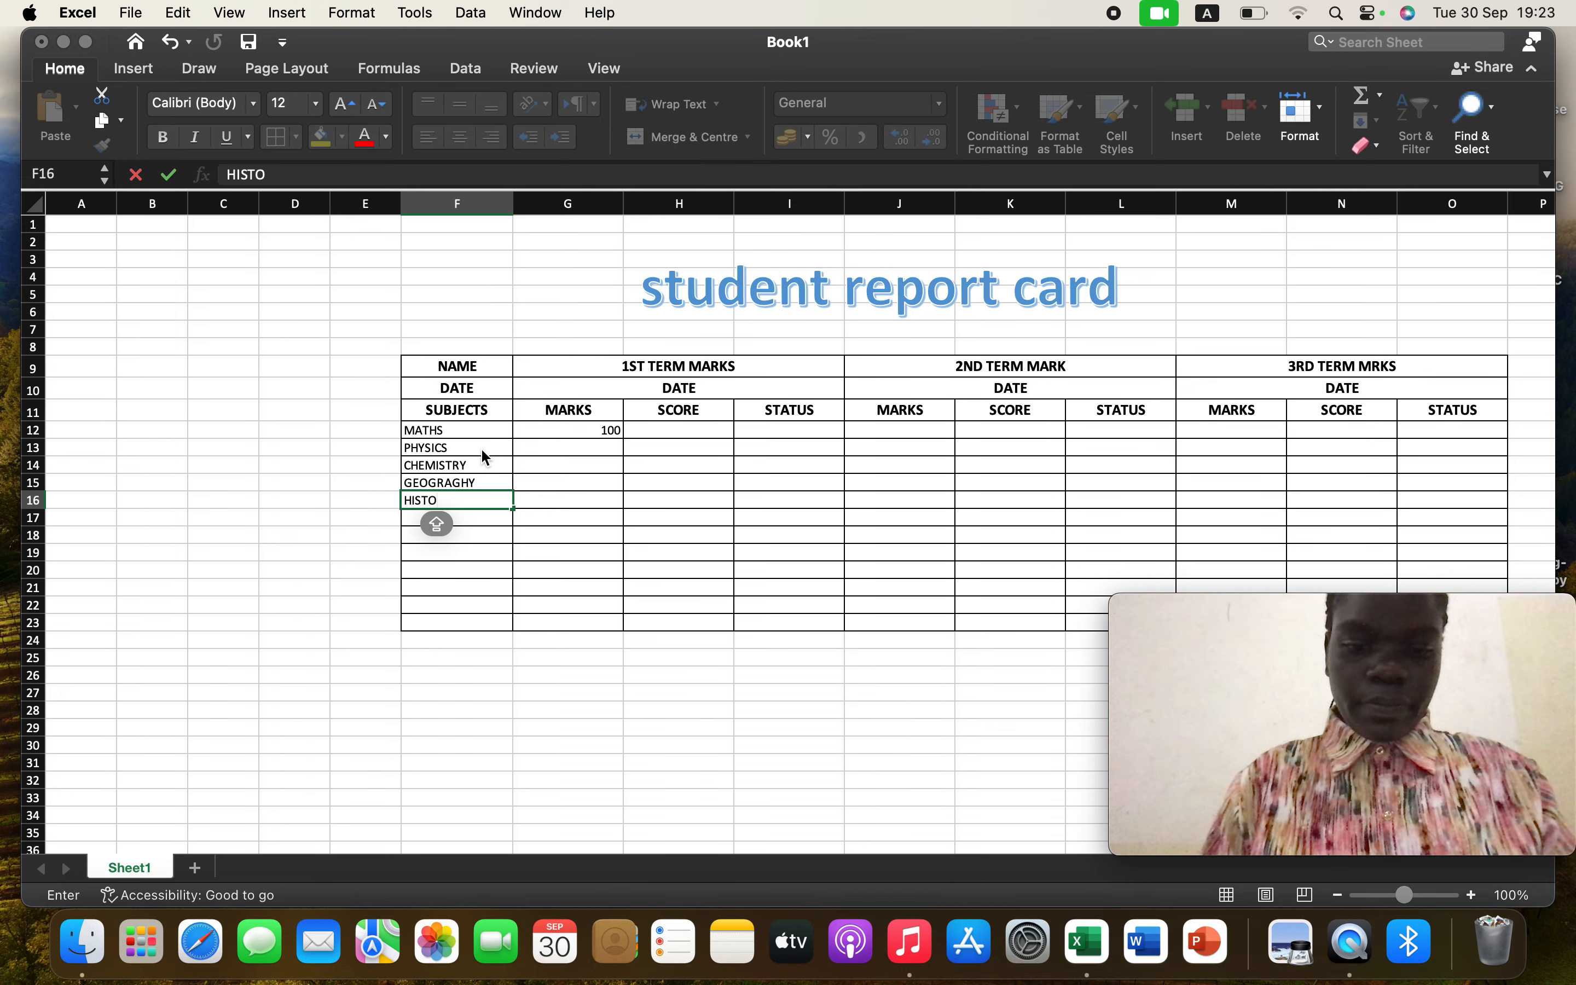
{"action": "type", "text": "RY"}
{"action": "key", "text": "Return"}
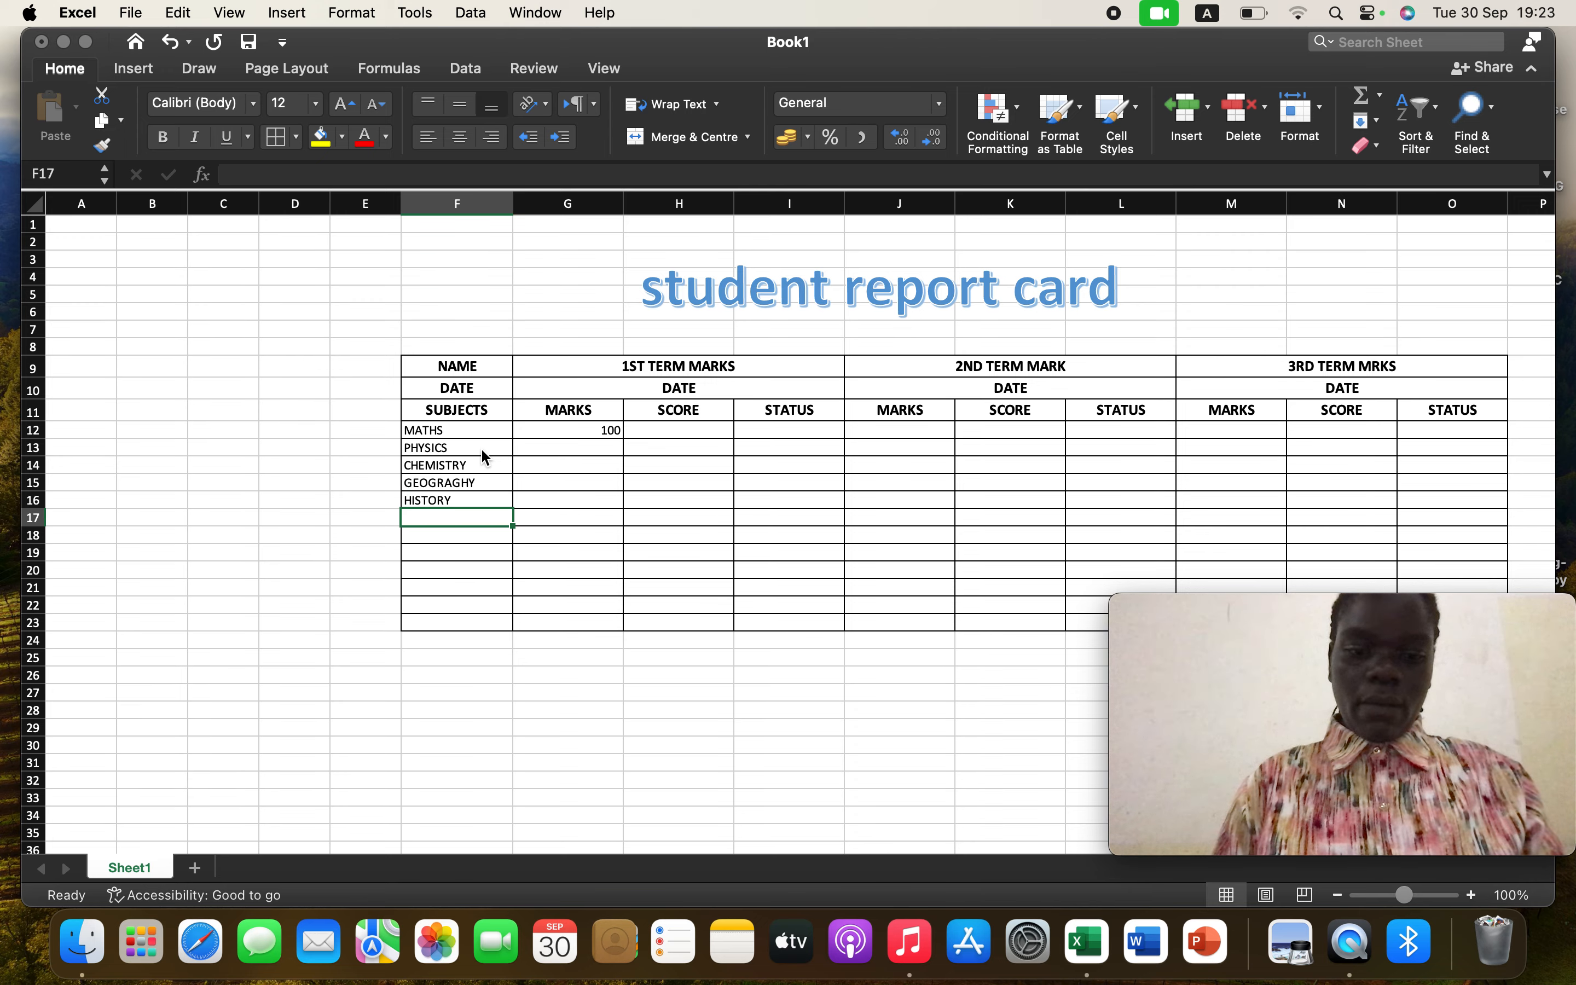
Enter the subjects BIOLOGY and CRE in F17 and F18
{"action": "type", "text": "BI"}
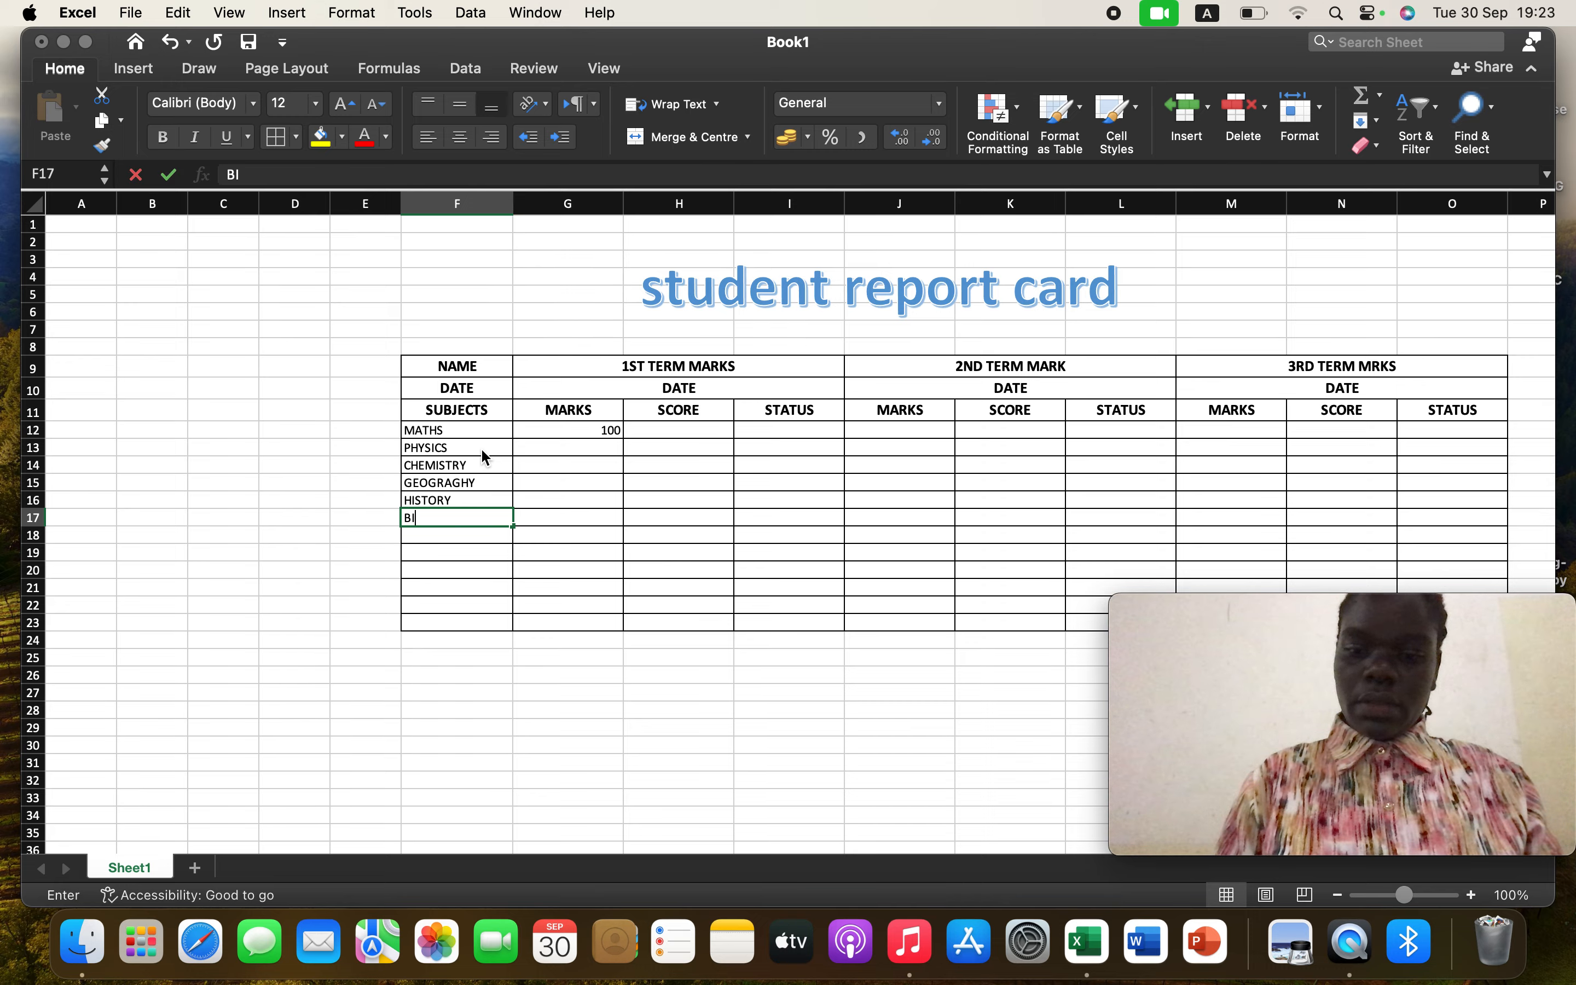
{"action": "type", "text": "OLOGY"}
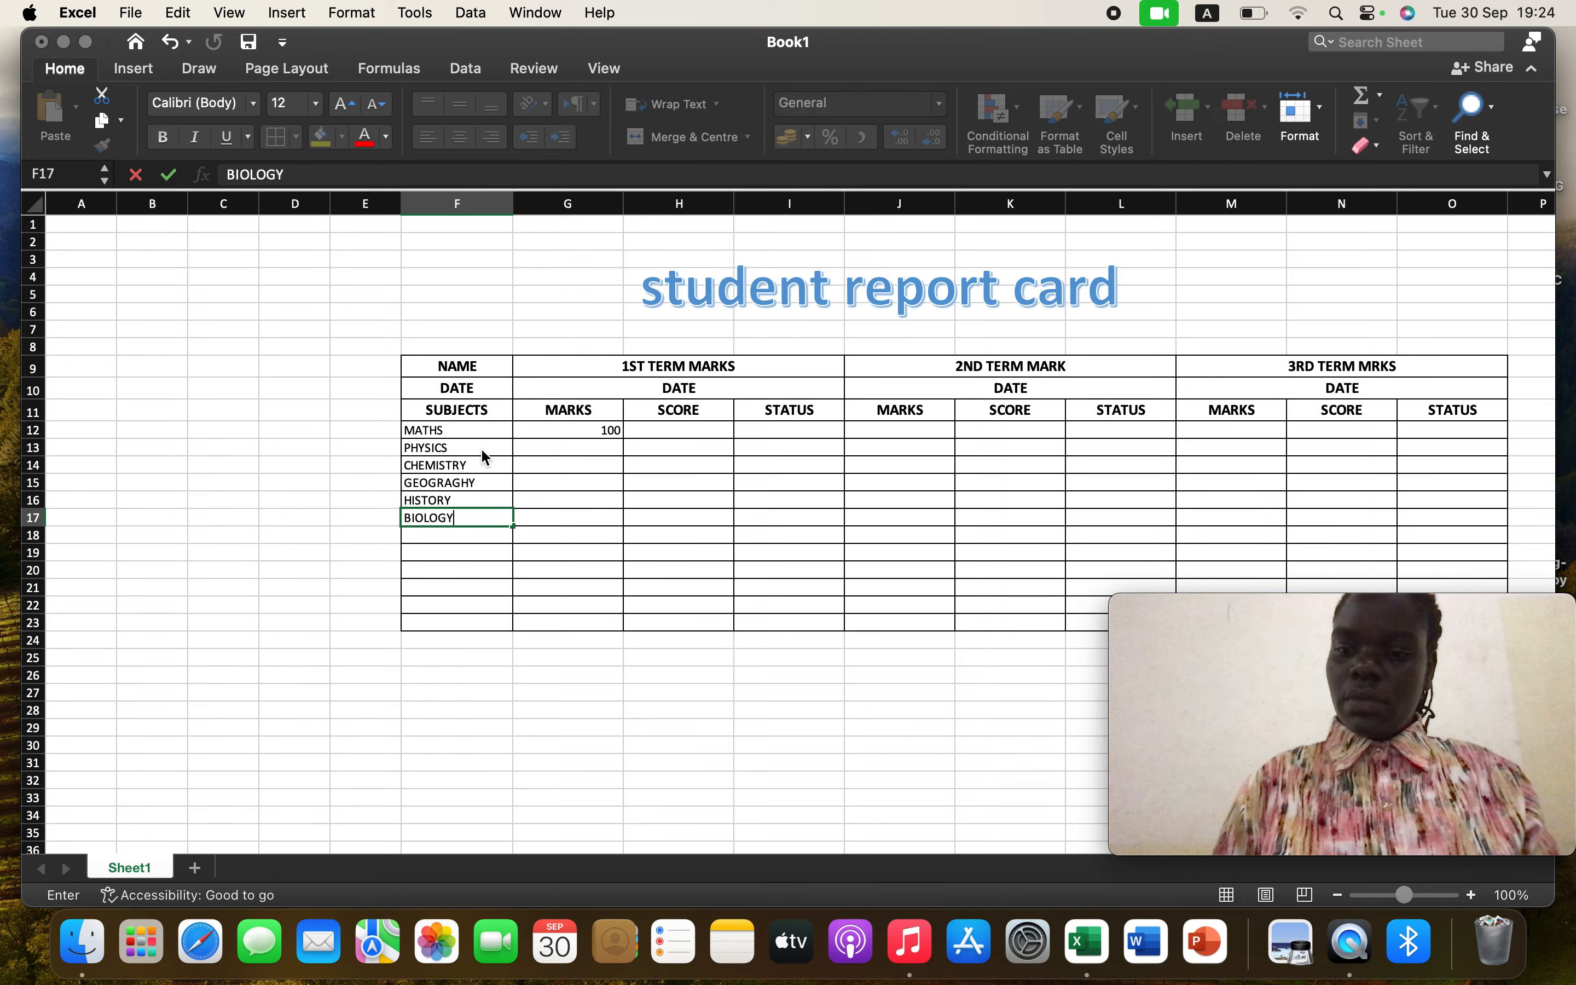
{"action": "key", "text": "Return"}
{"action": "type", "text": "CRE"}
{"action": "key", "text": "Return"}
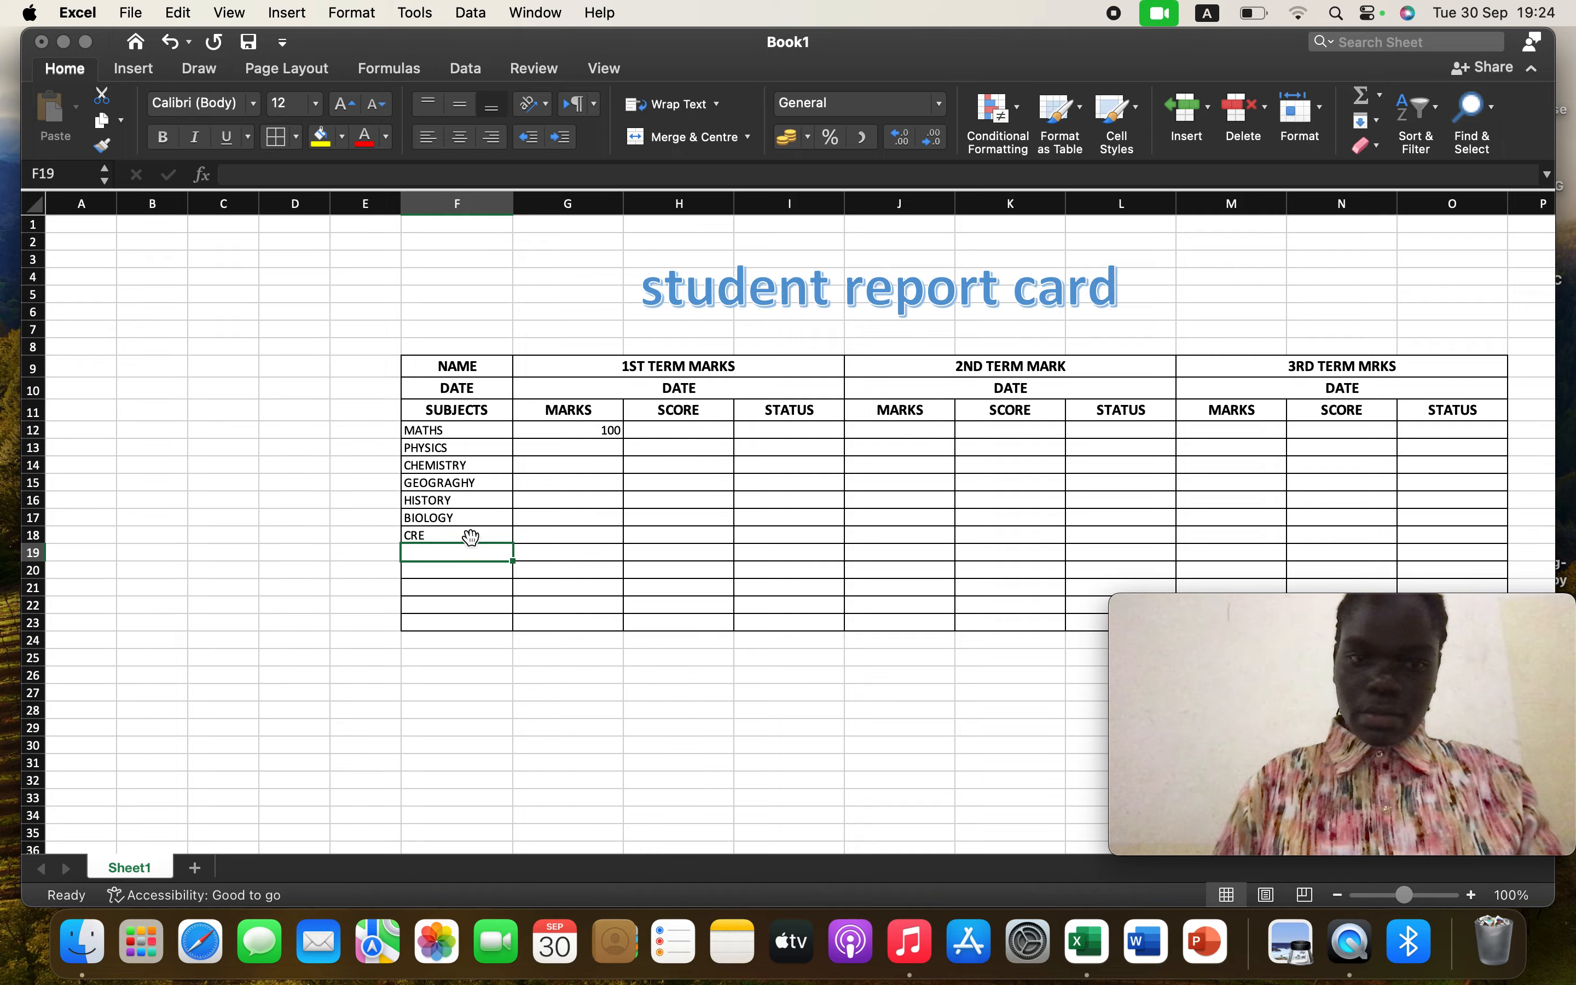
Enter the subject ENGLISH in F20, leaving F19 empty
{"action": "key", "text": "Return"}
{"action": "type", "text": "E"}
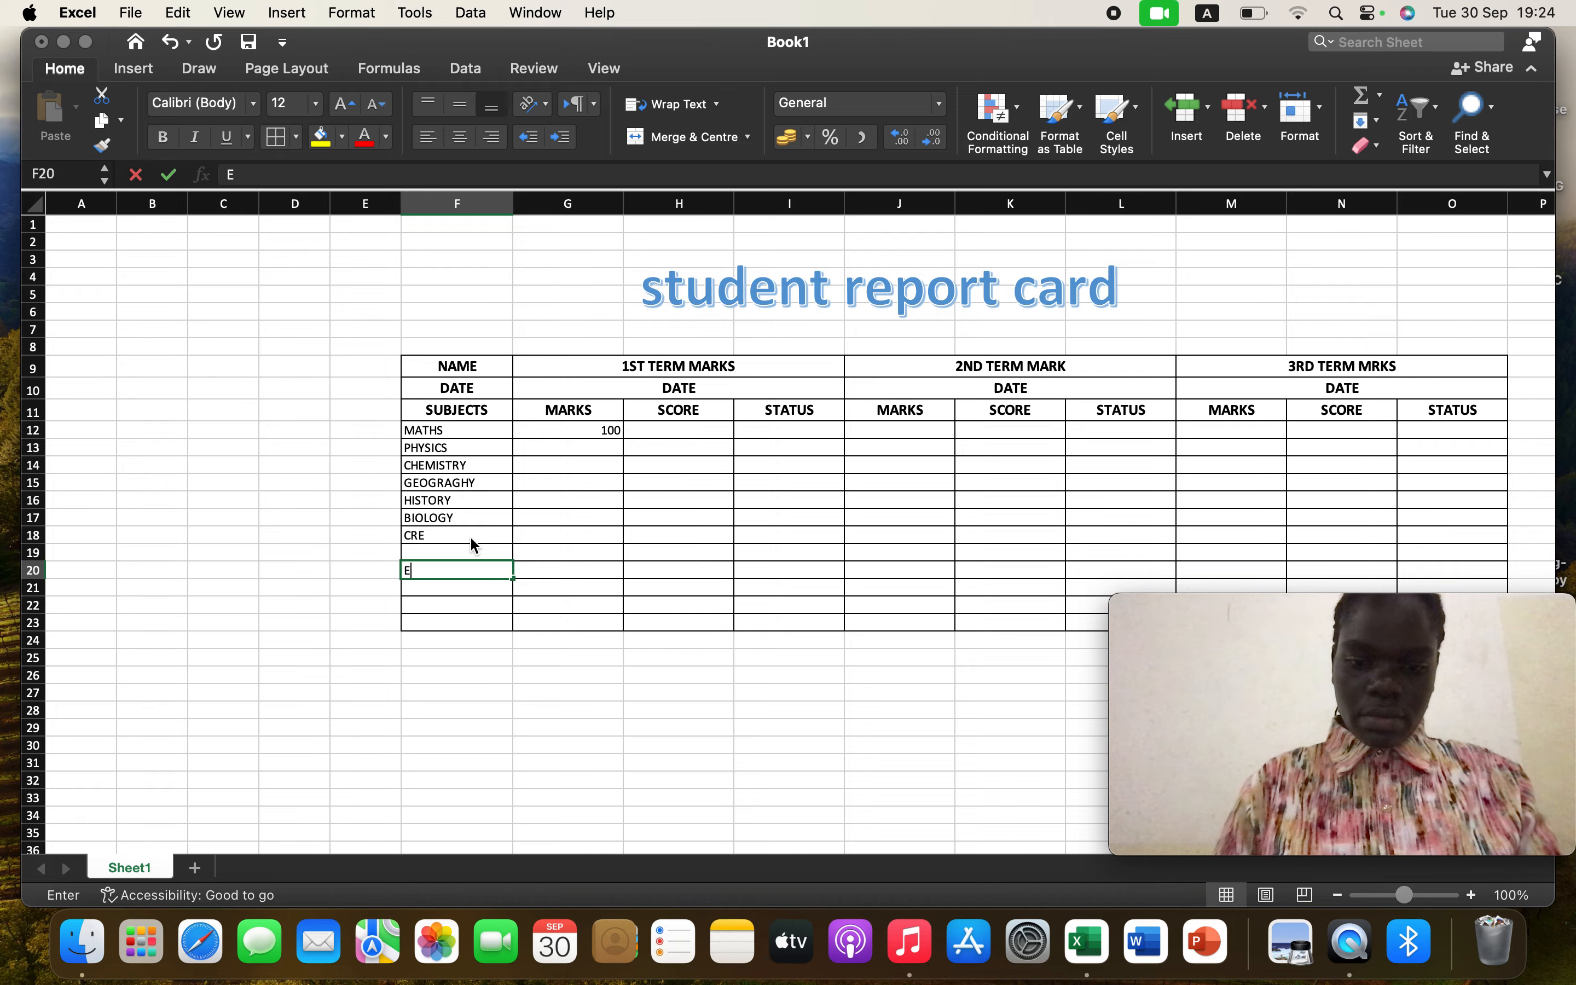
{"action": "type", "text": "NGLIS"}
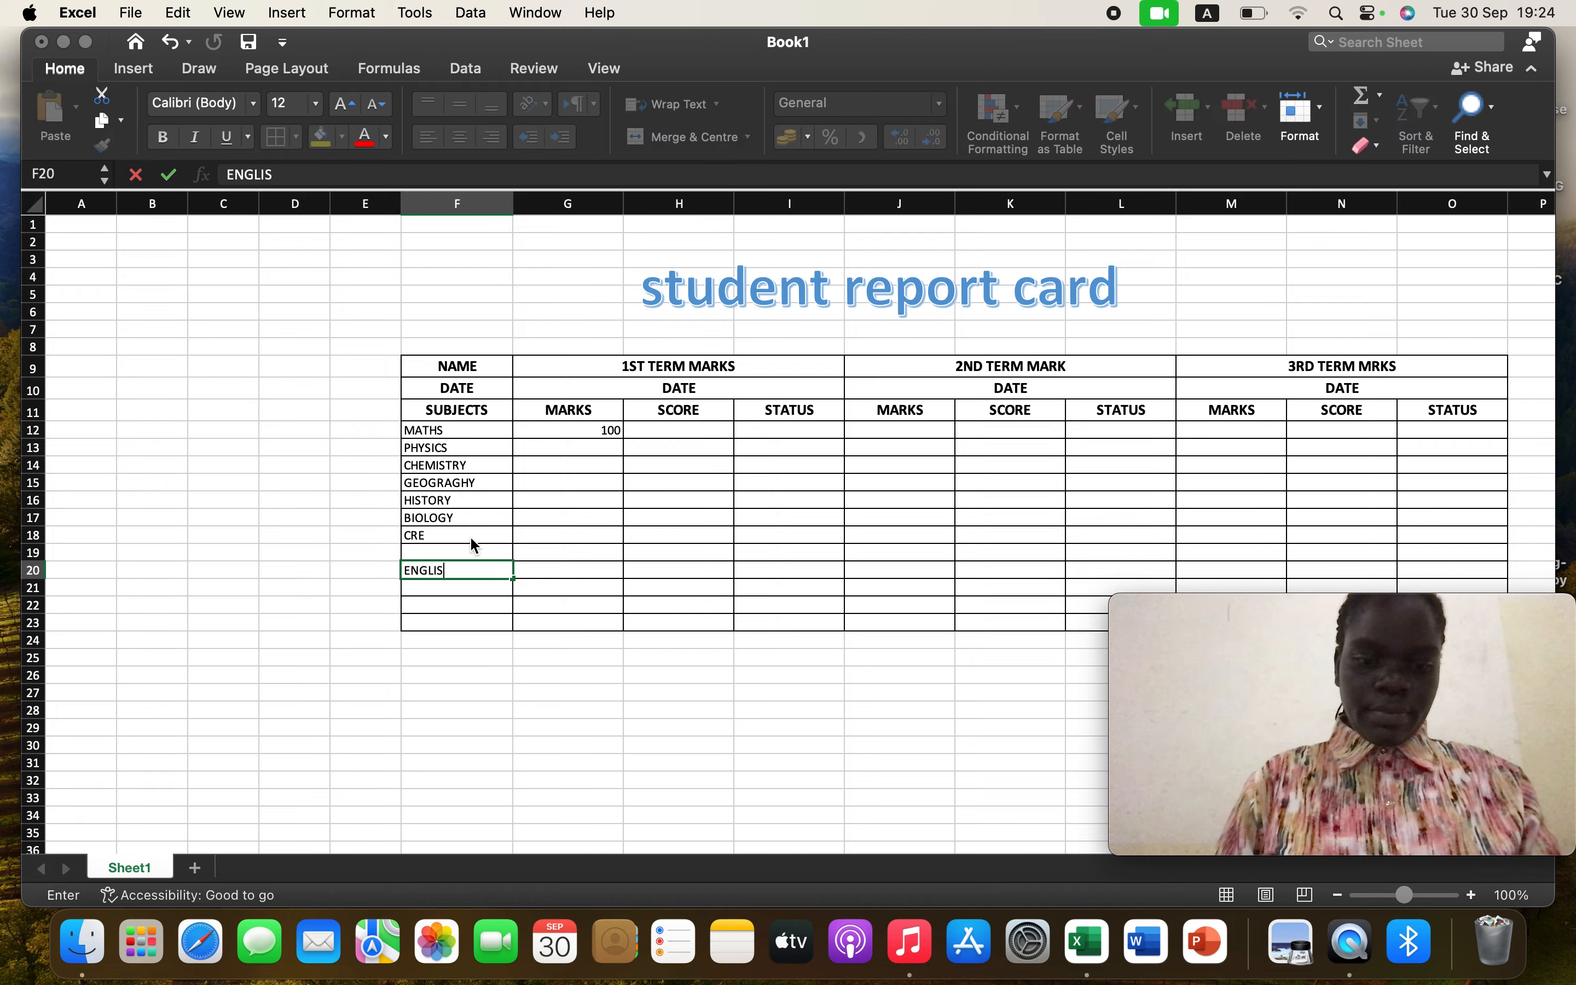
{"action": "type", "text": "H"}
{"action": "key", "text": "Return"}
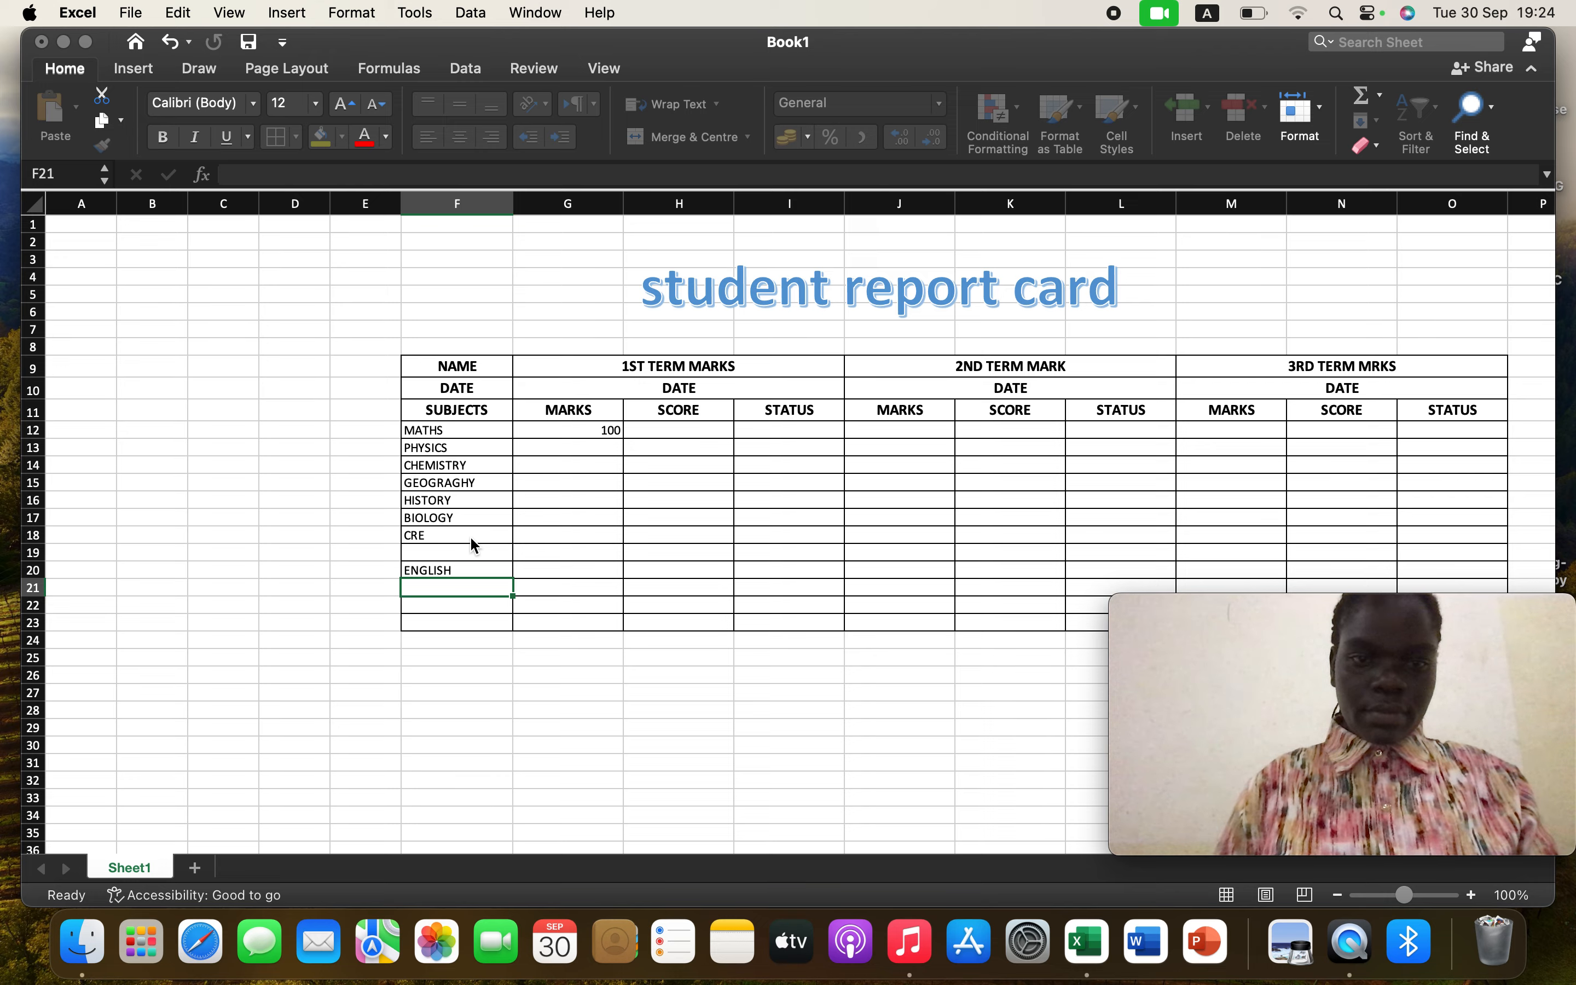
Enter the subject COMPUTER in F19
{"action": "left_click", "coordinate": [457, 556]}
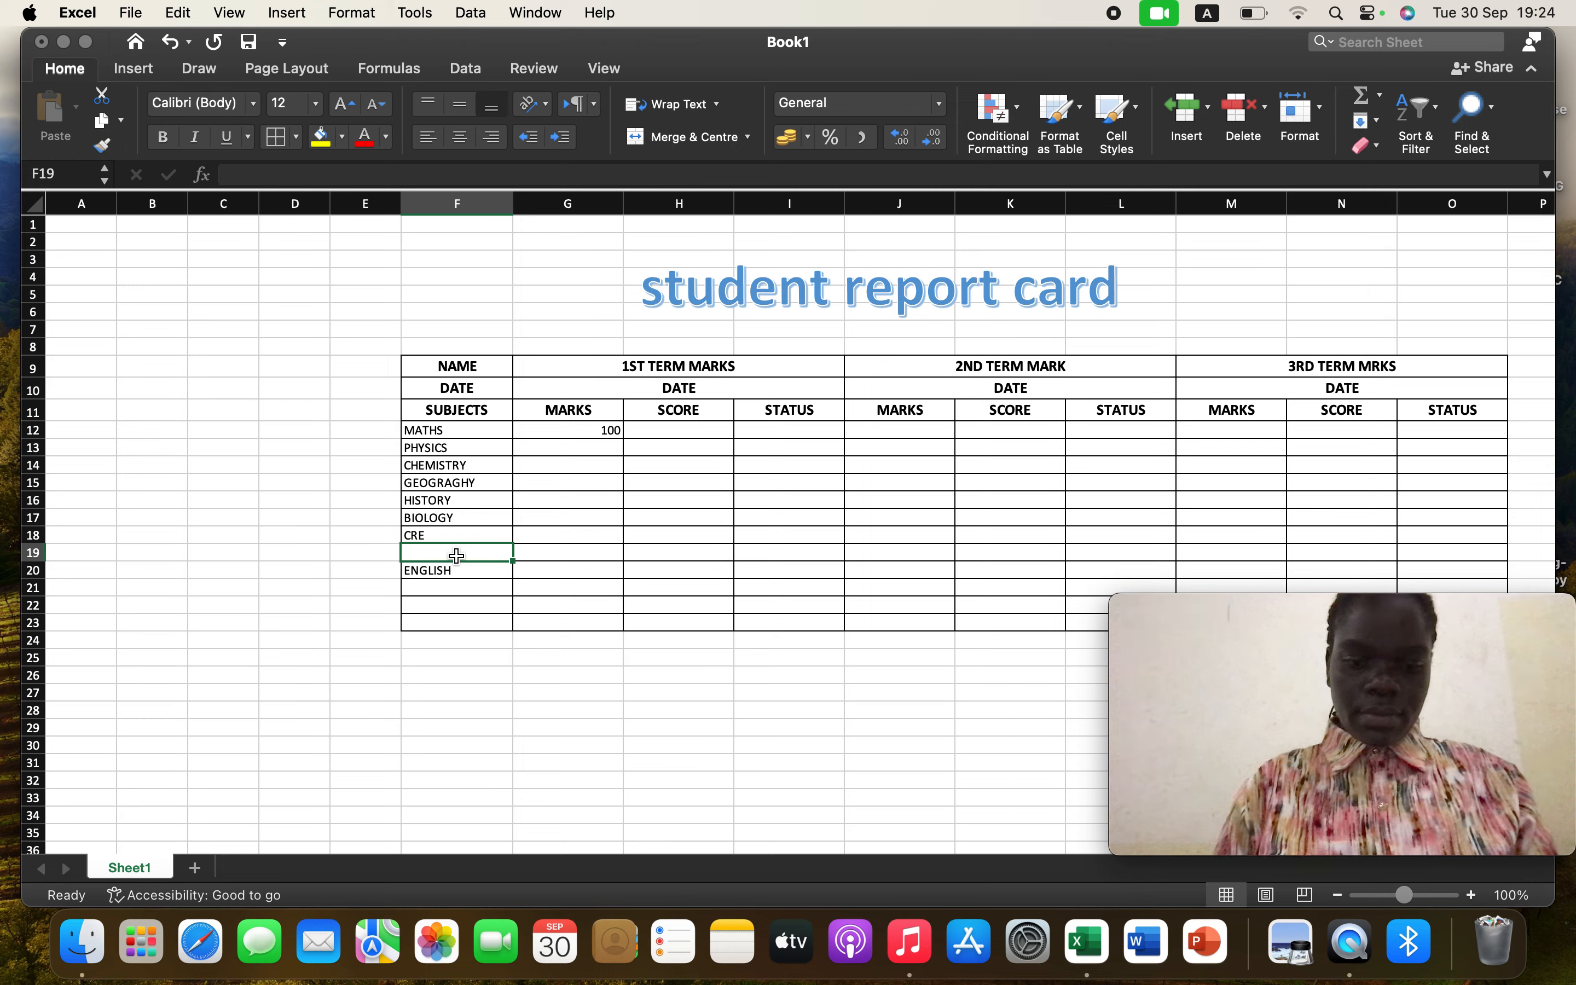
{"action": "type", "text": "COMPU"}
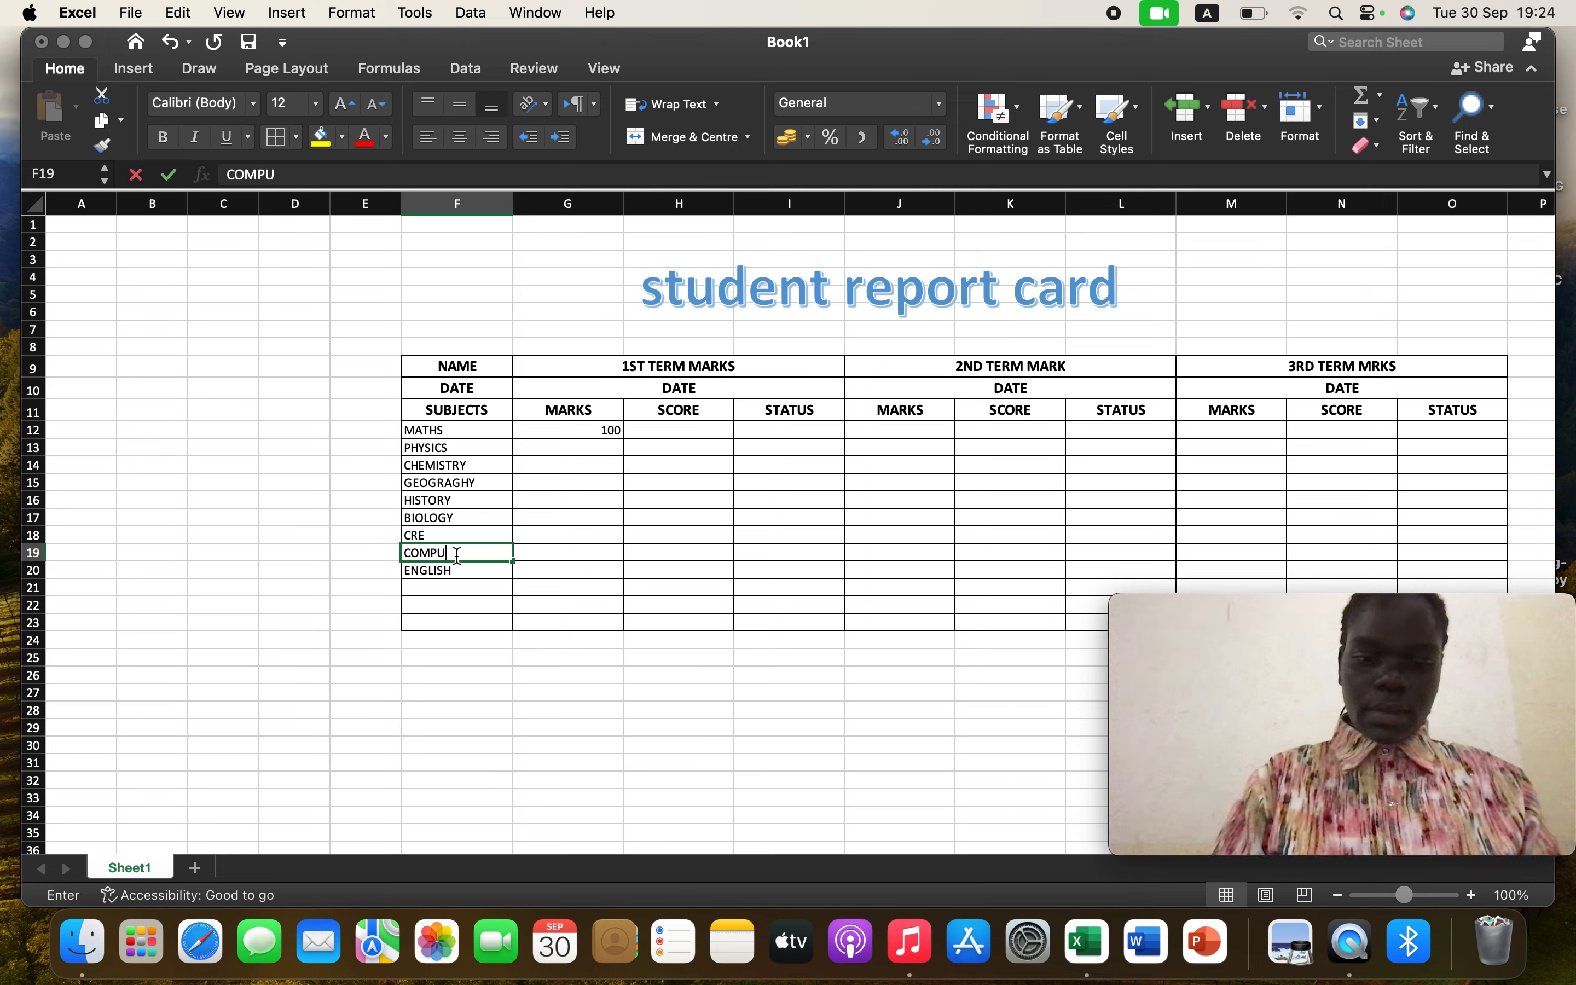
{"action": "type", "text": "TER"}
{"action": "key", "text": "Return"}
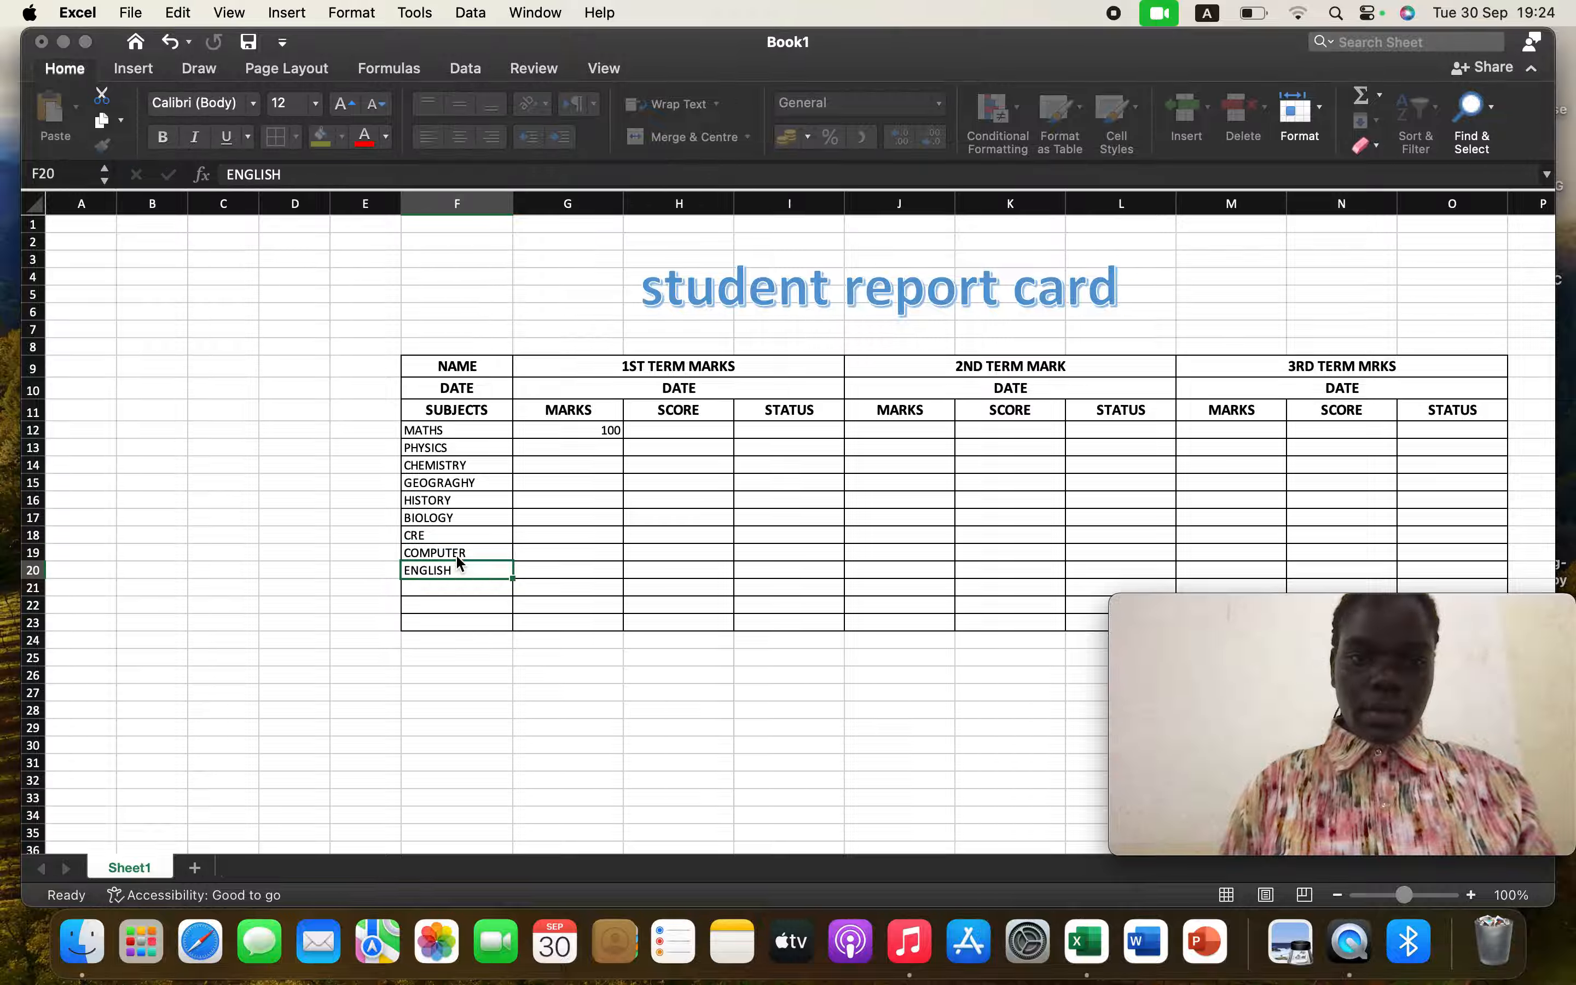
Enter the subject LNGUAGE in F21
{"action": "left_click", "coordinate": [455, 590]}
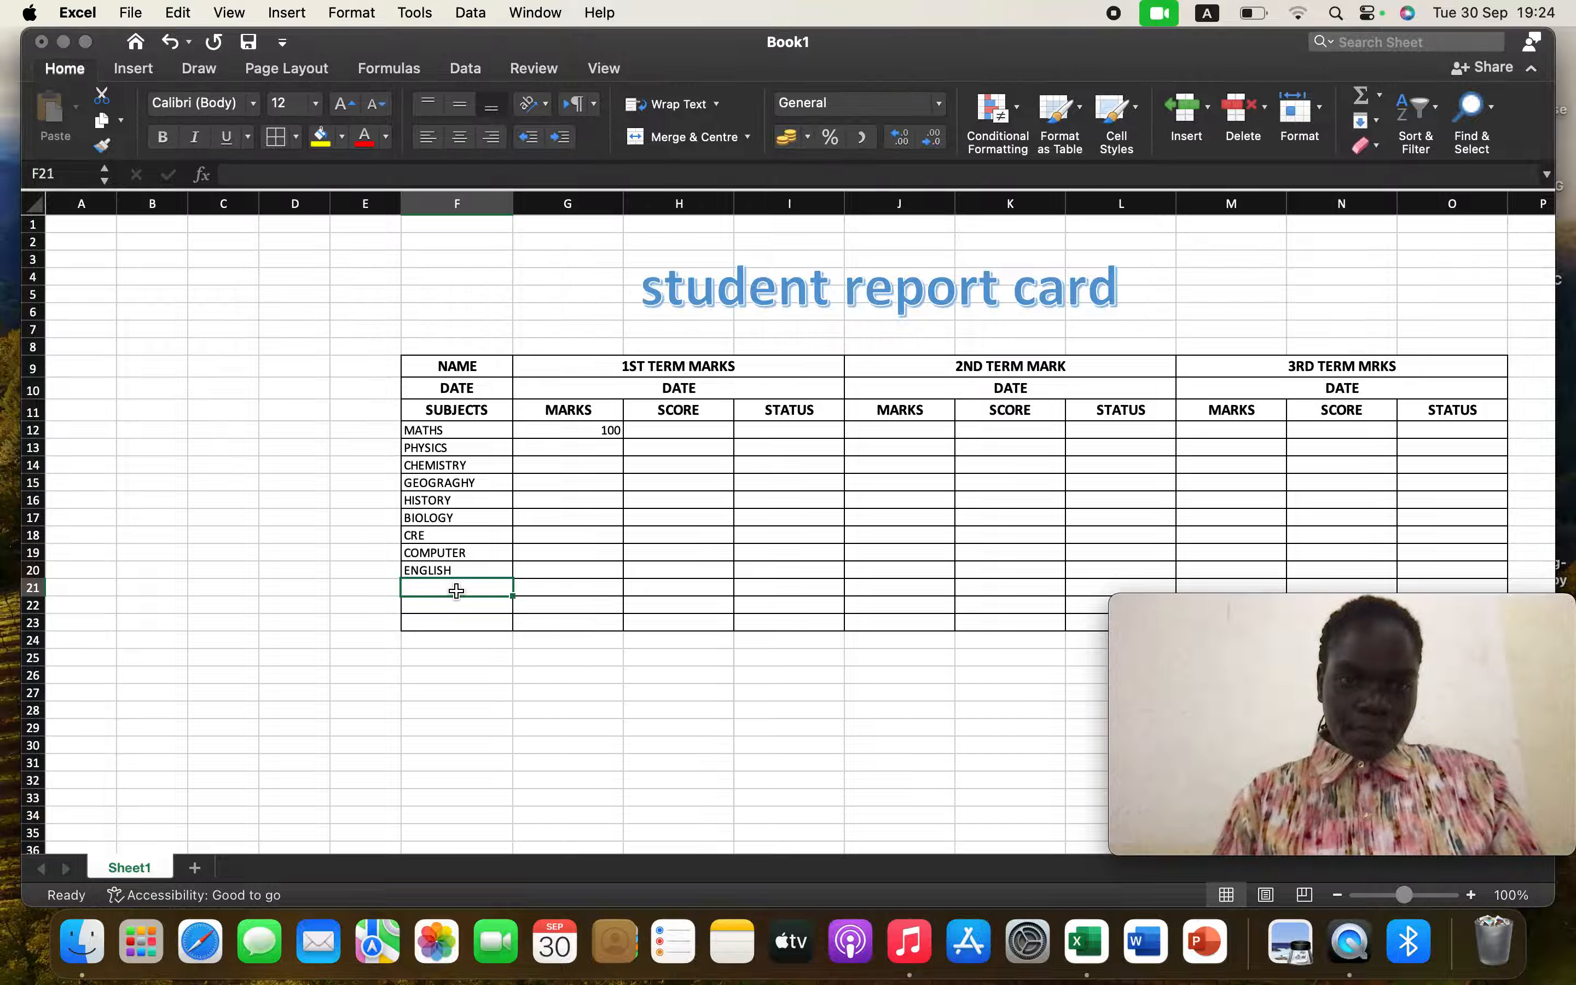
{"action": "type", "text": "LN"}
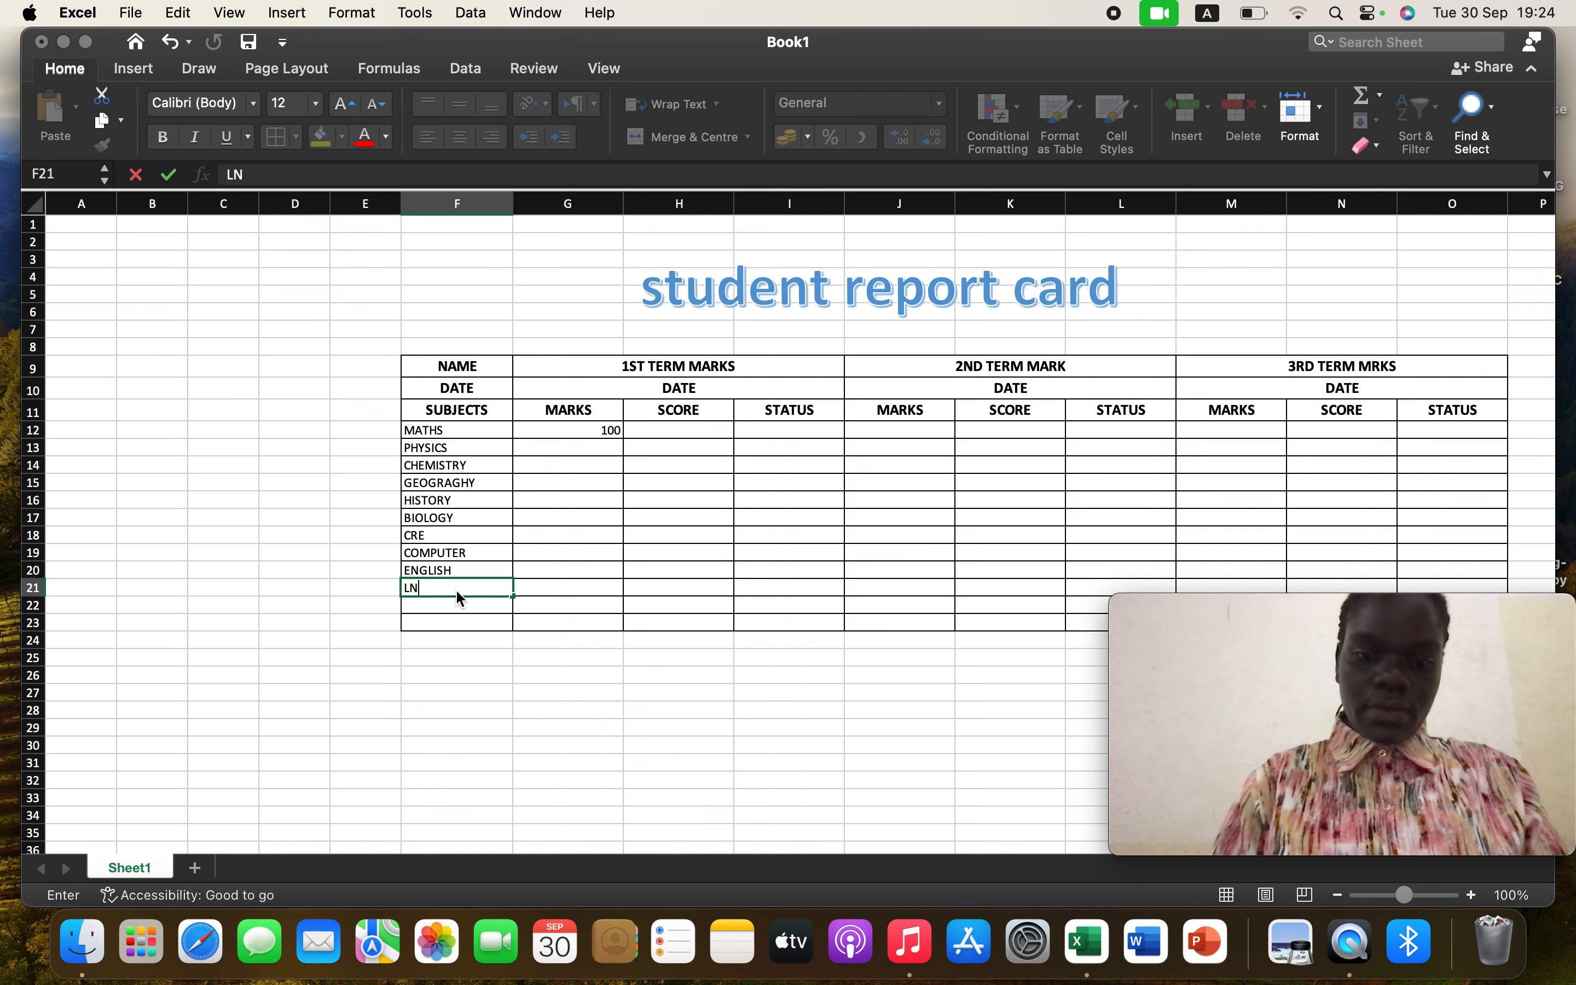
{"action": "type", "text": "GUAGE"}
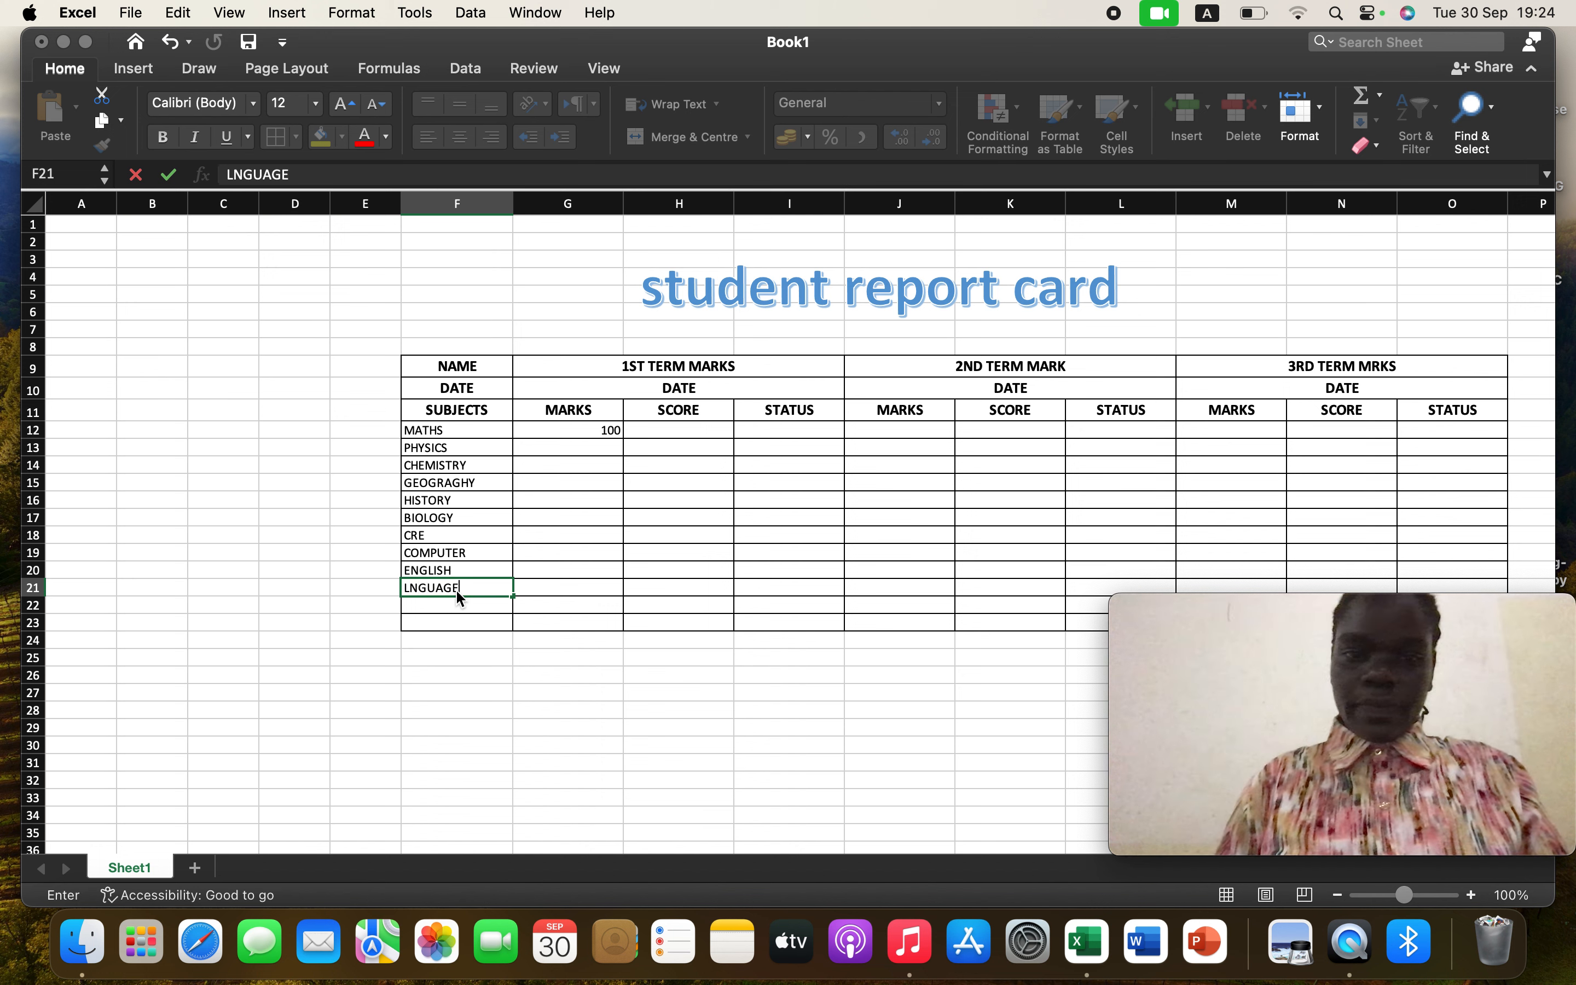
{"action": "key", "text": "Return"}
Enter the subject TECH DRAWING in F22
{"action": "type", "text": "TECH"}
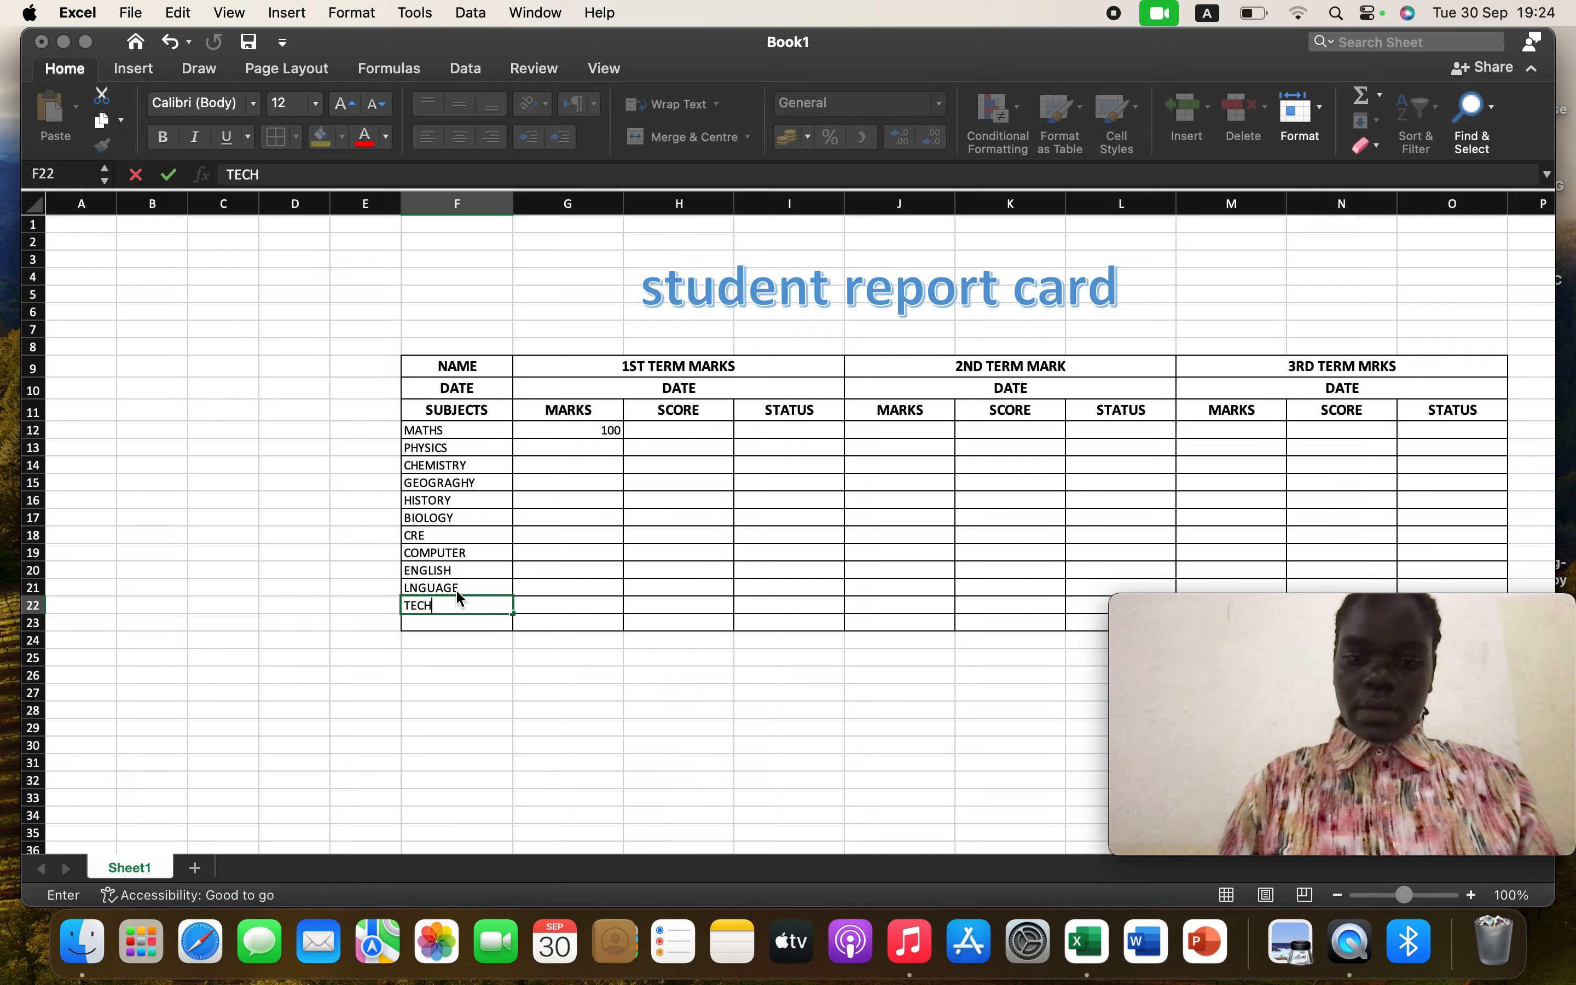
{"action": "type", "text": " DRW"}
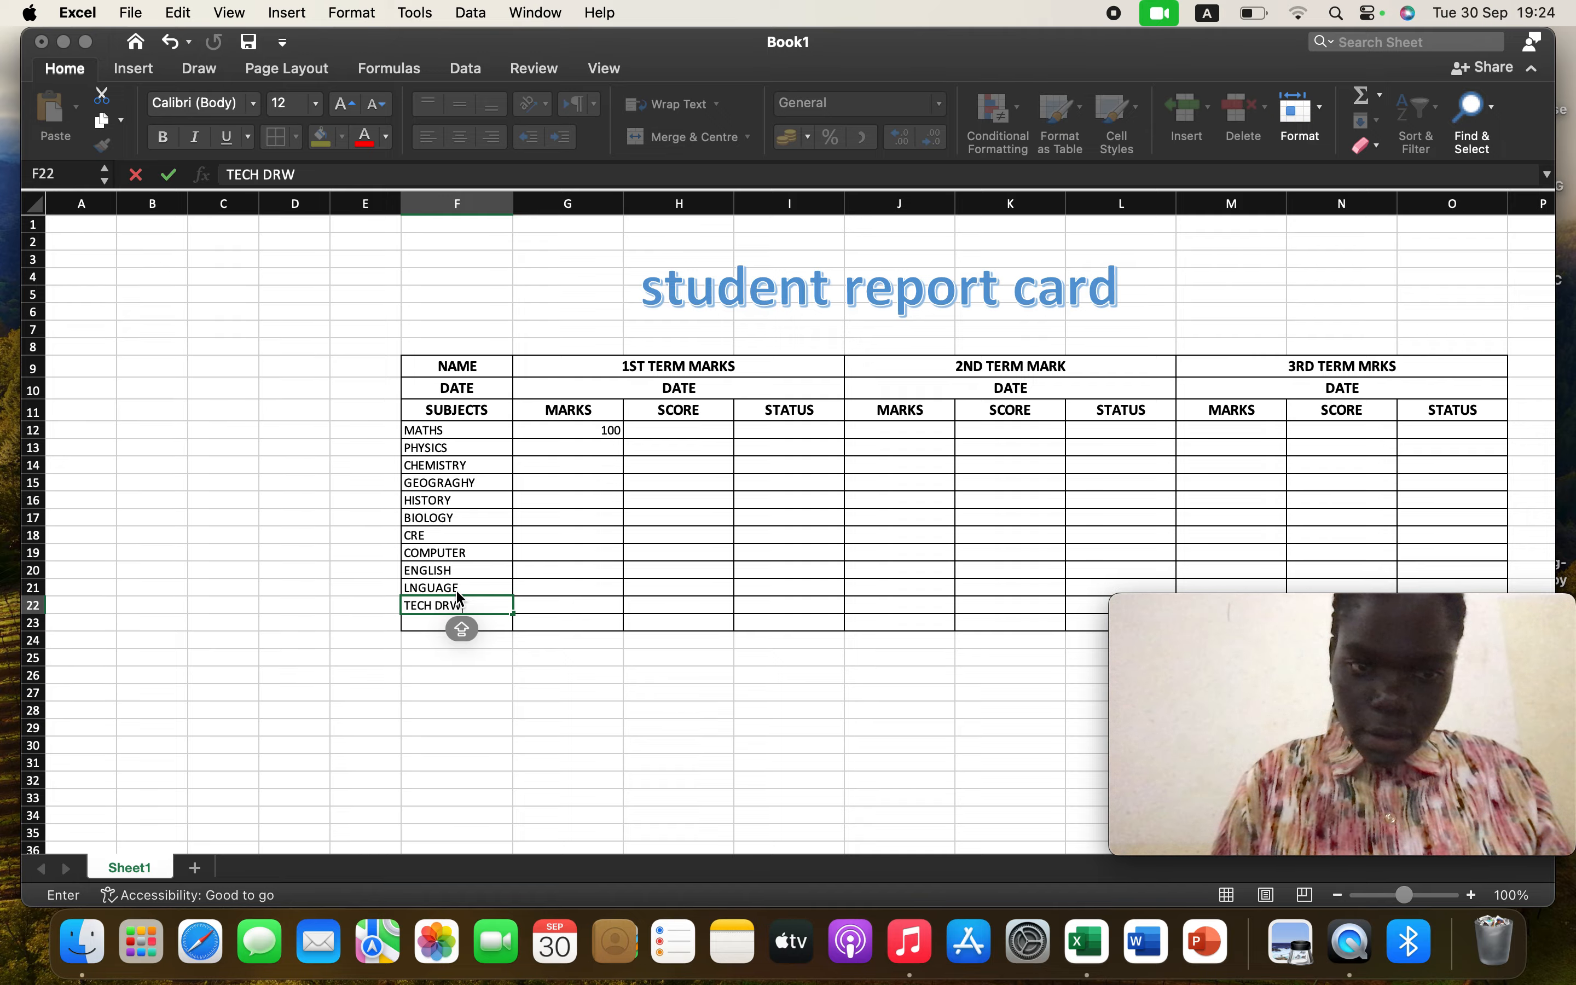
{"action": "key", "text": "BackSpace"}
{"action": "key", "text": "BackSpace"}
{"action": "key", "text": "BackSpace"}
{"action": "type", "text": "DRAWING"}
{"action": "key", "text": "Caps_Lock"}
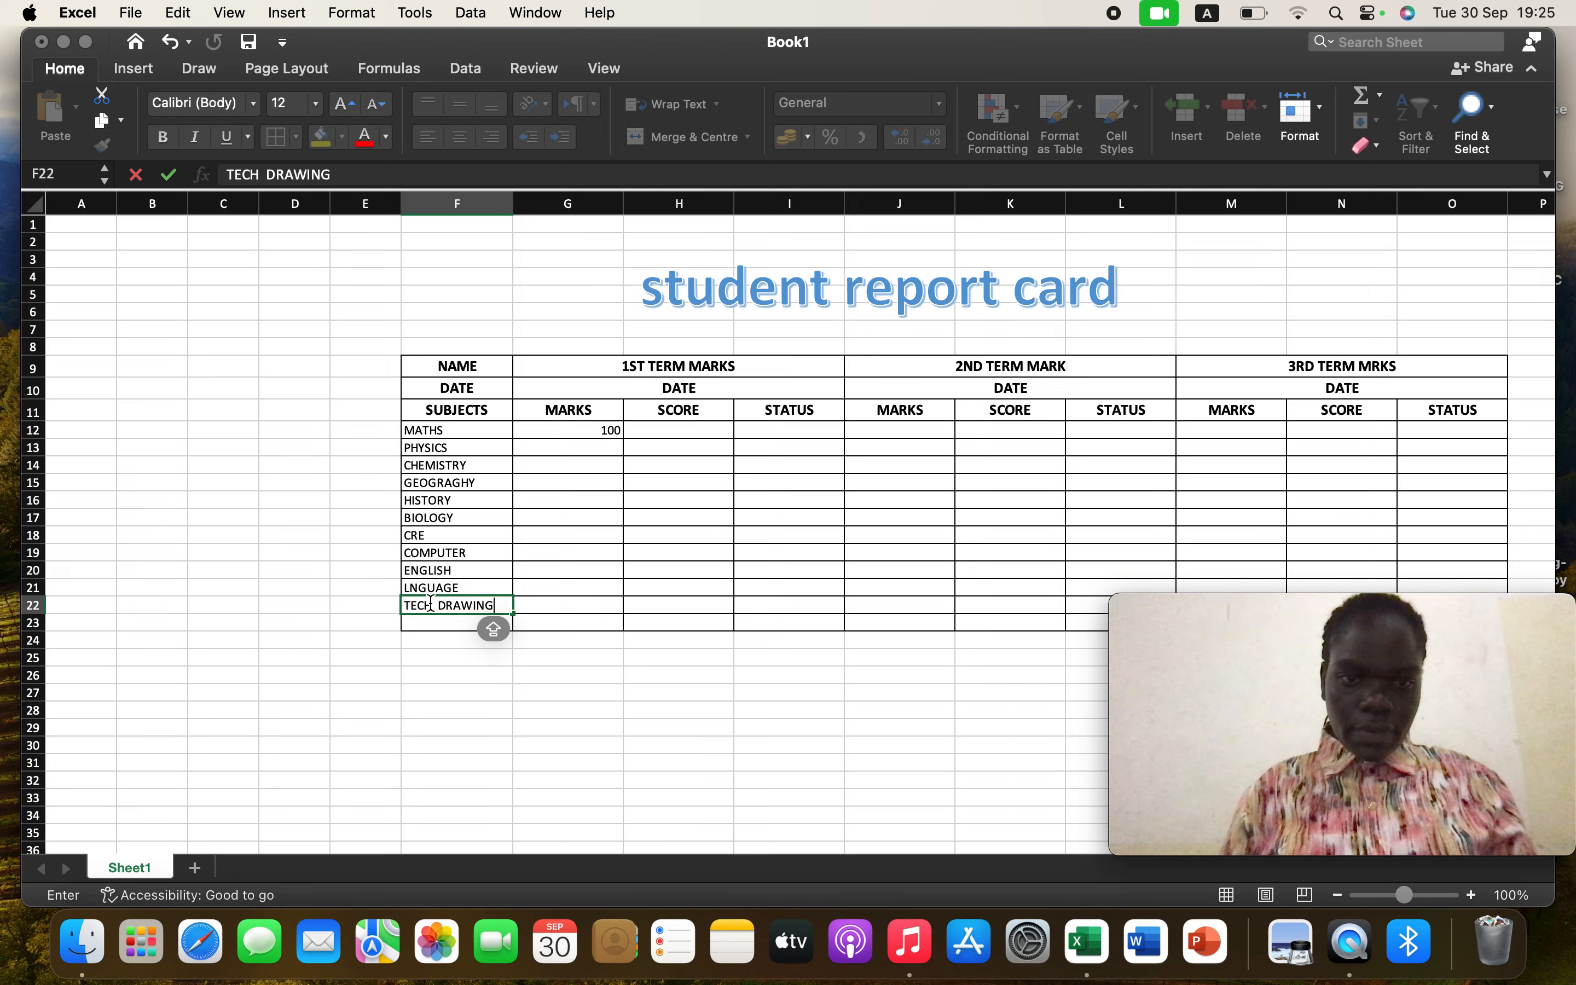
Label F23 as TOTAL and fill the first-term mark 100 down from G12 to G22
{"action": "left_click", "coordinate": [431, 623]}
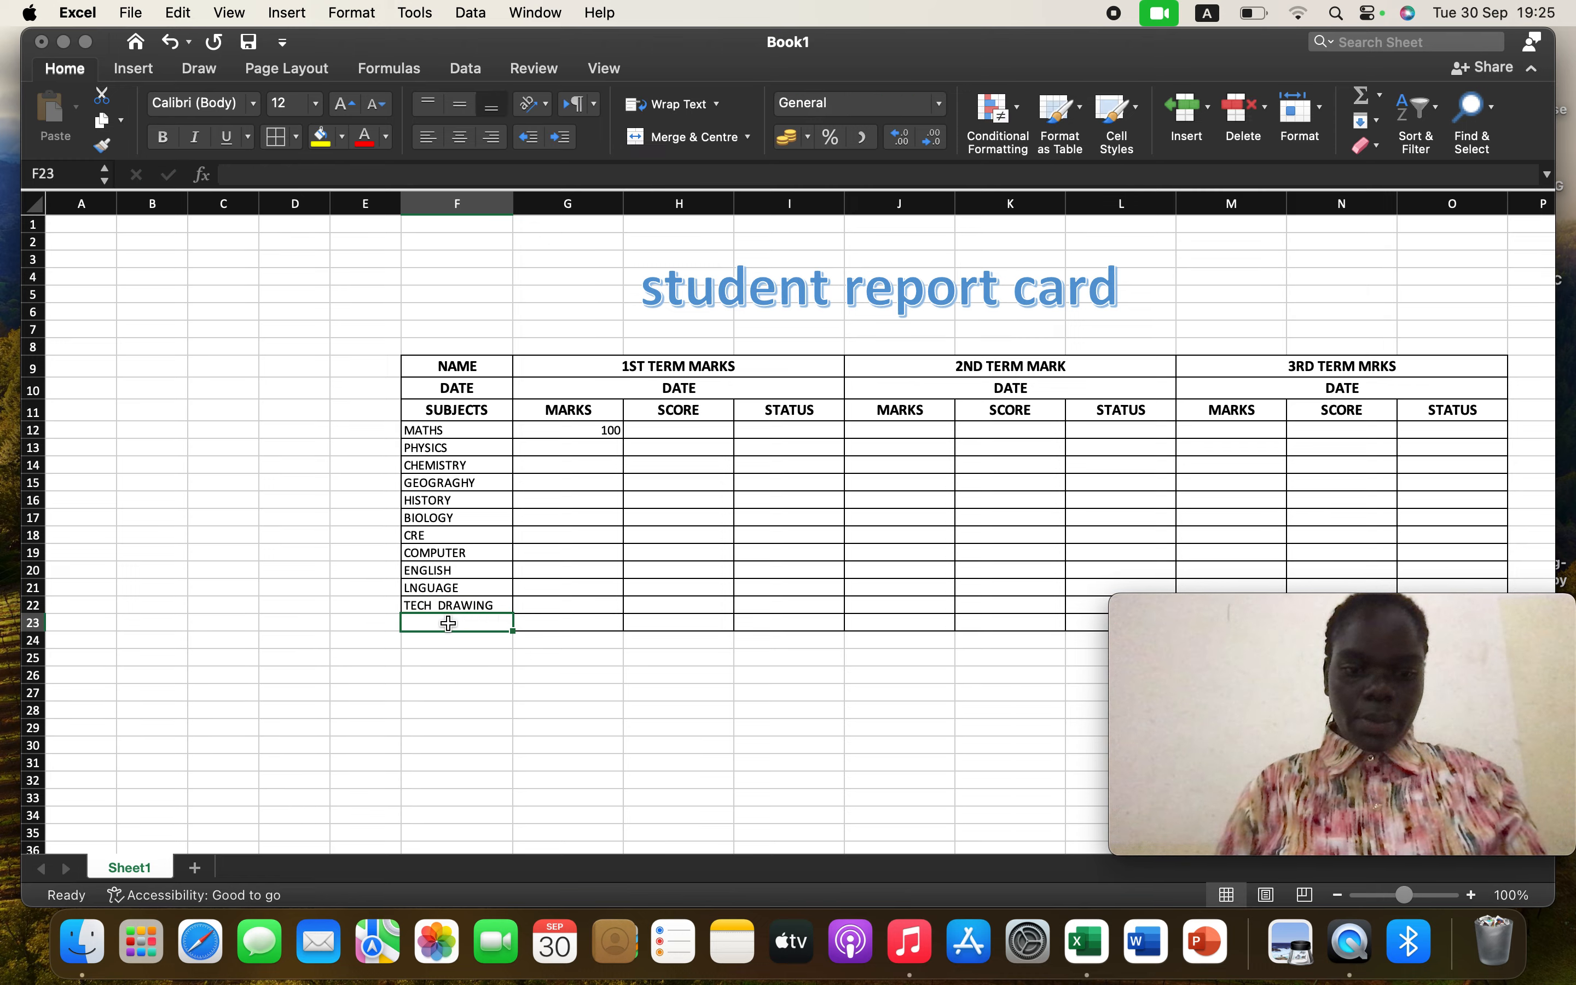
{"action": "type", "text": "TOTAL"}
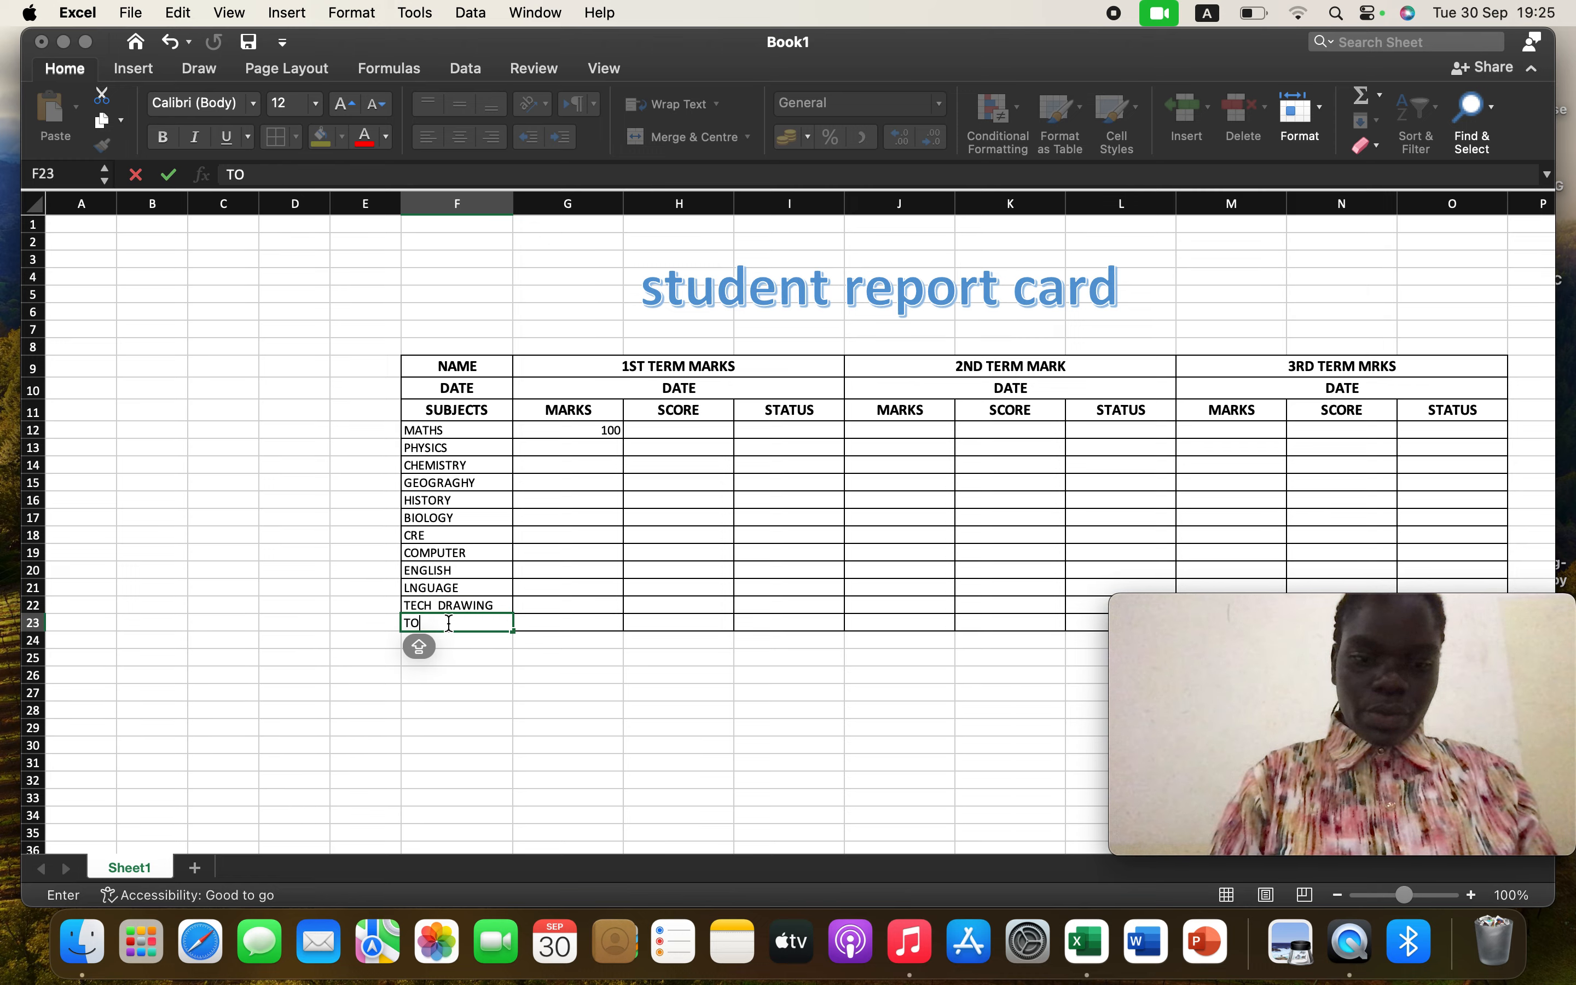
{"action": "left_click", "coordinate": [607, 430]}
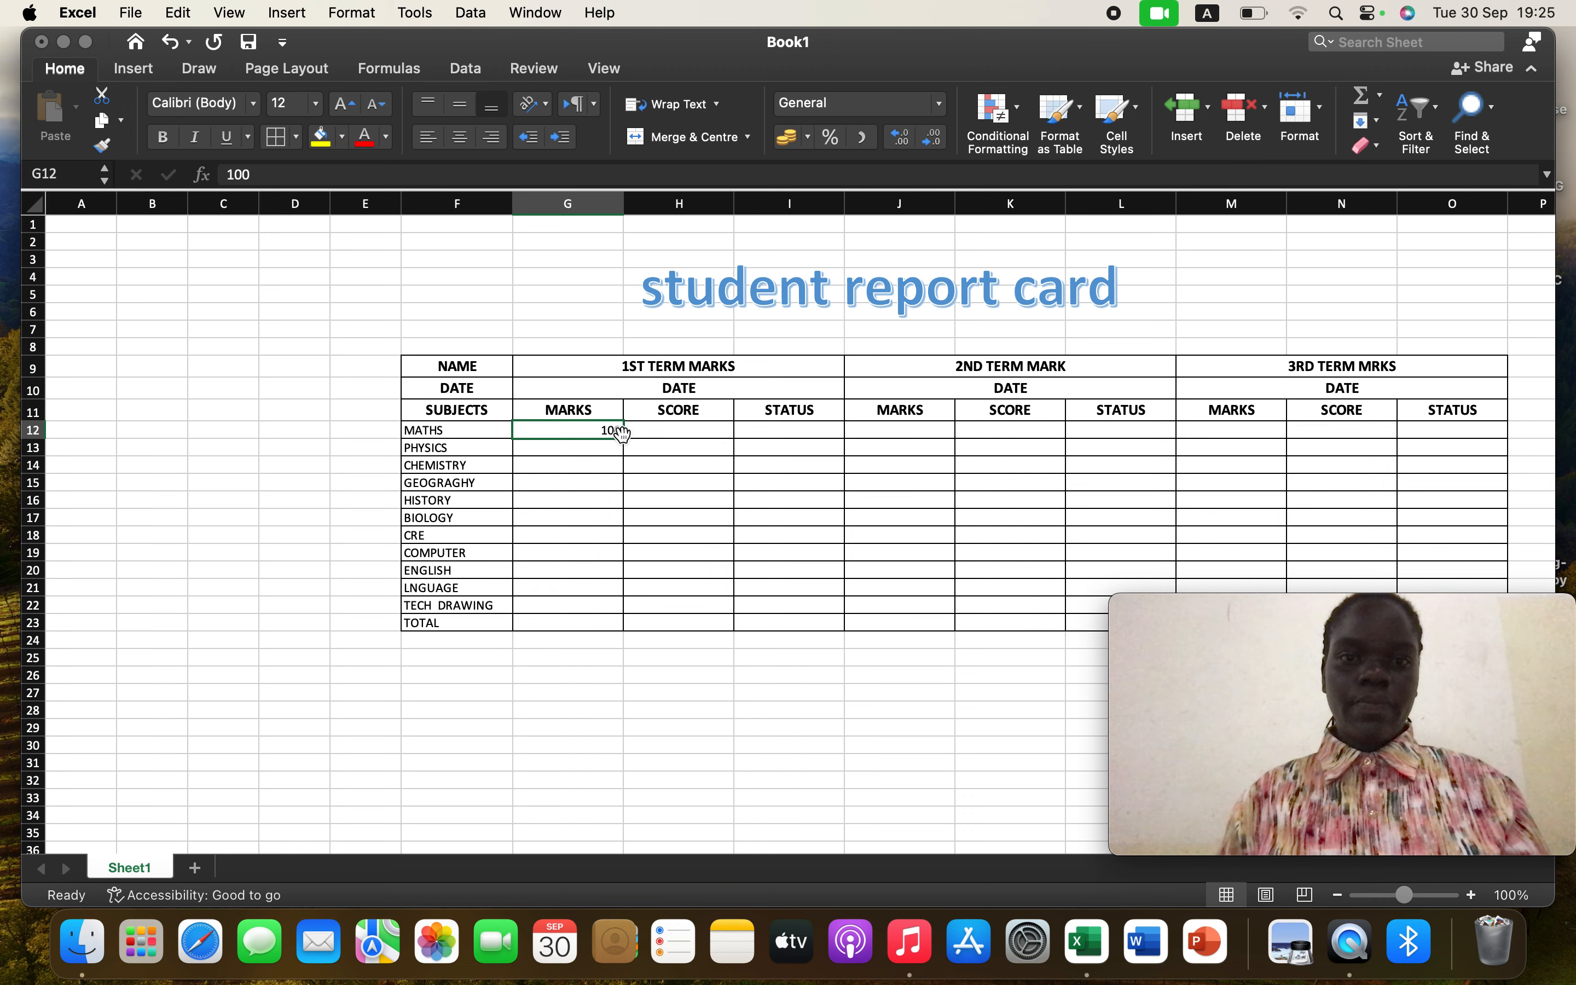
{"action": "left_click_drag", "start_coordinate": [622, 436], "coordinate": [610, 608]}
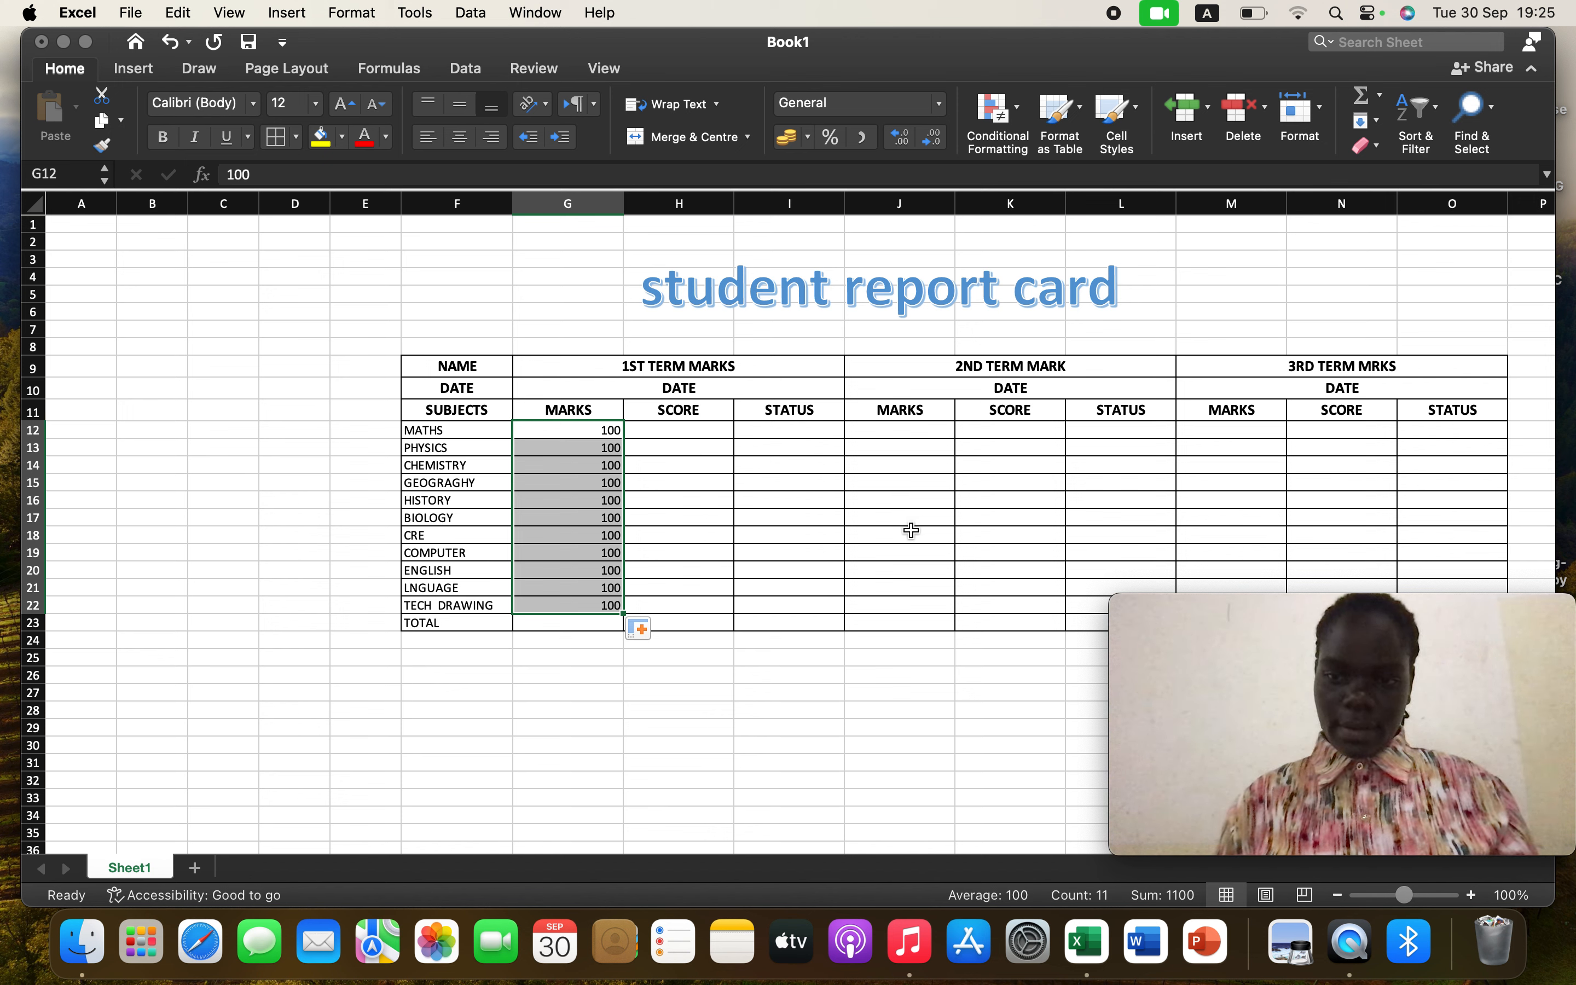
Enter 100 as the second-term mark in J12, fill it down to J22, and centre-align those marks
{"action": "left_click", "coordinate": [909, 433]}
{"action": "type", "text": "100"}
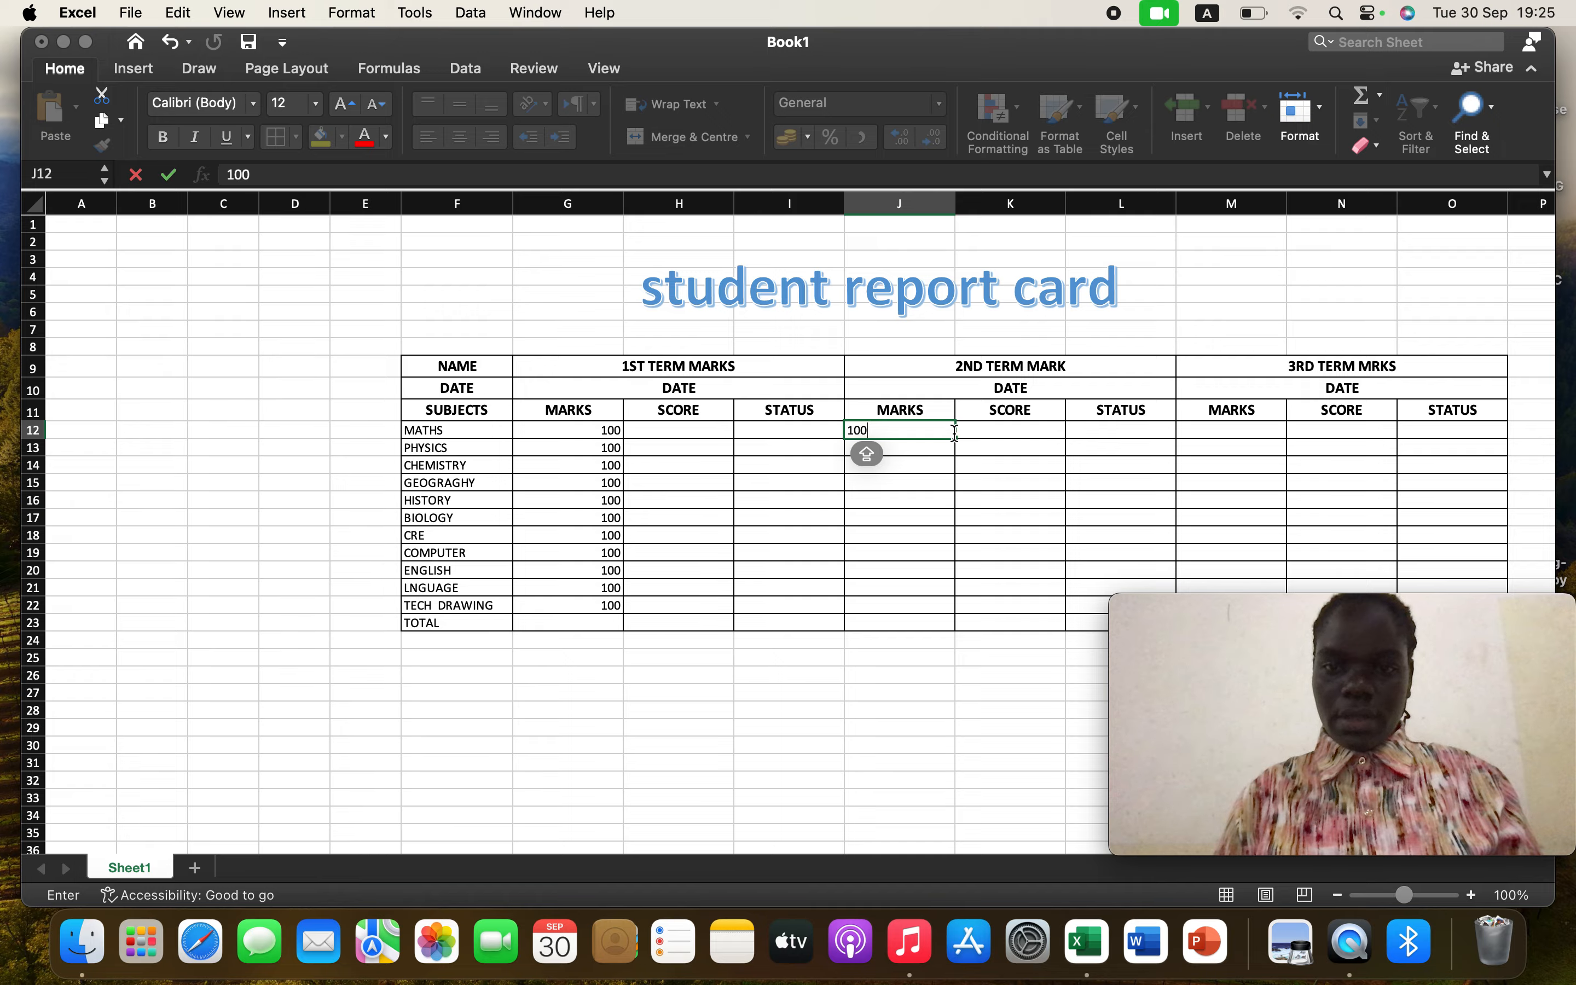
{"action": "left_click", "coordinate": [943, 430]}
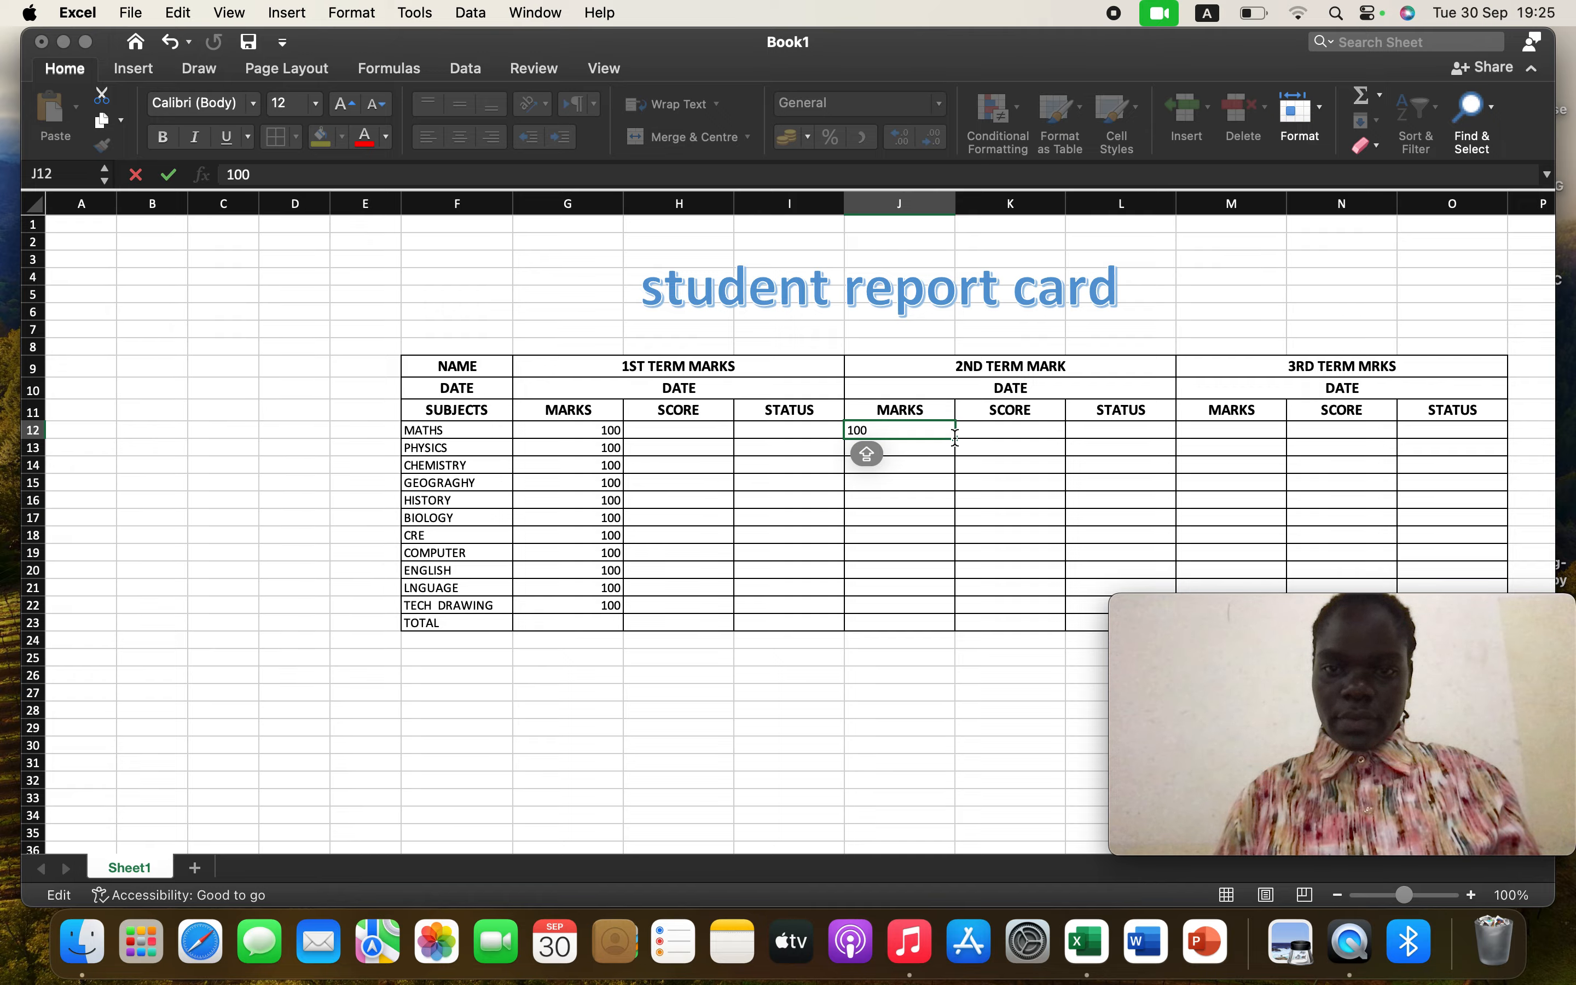
{"action": "left_click_drag", "start_coordinate": [955, 441], "coordinate": [956, 612]}
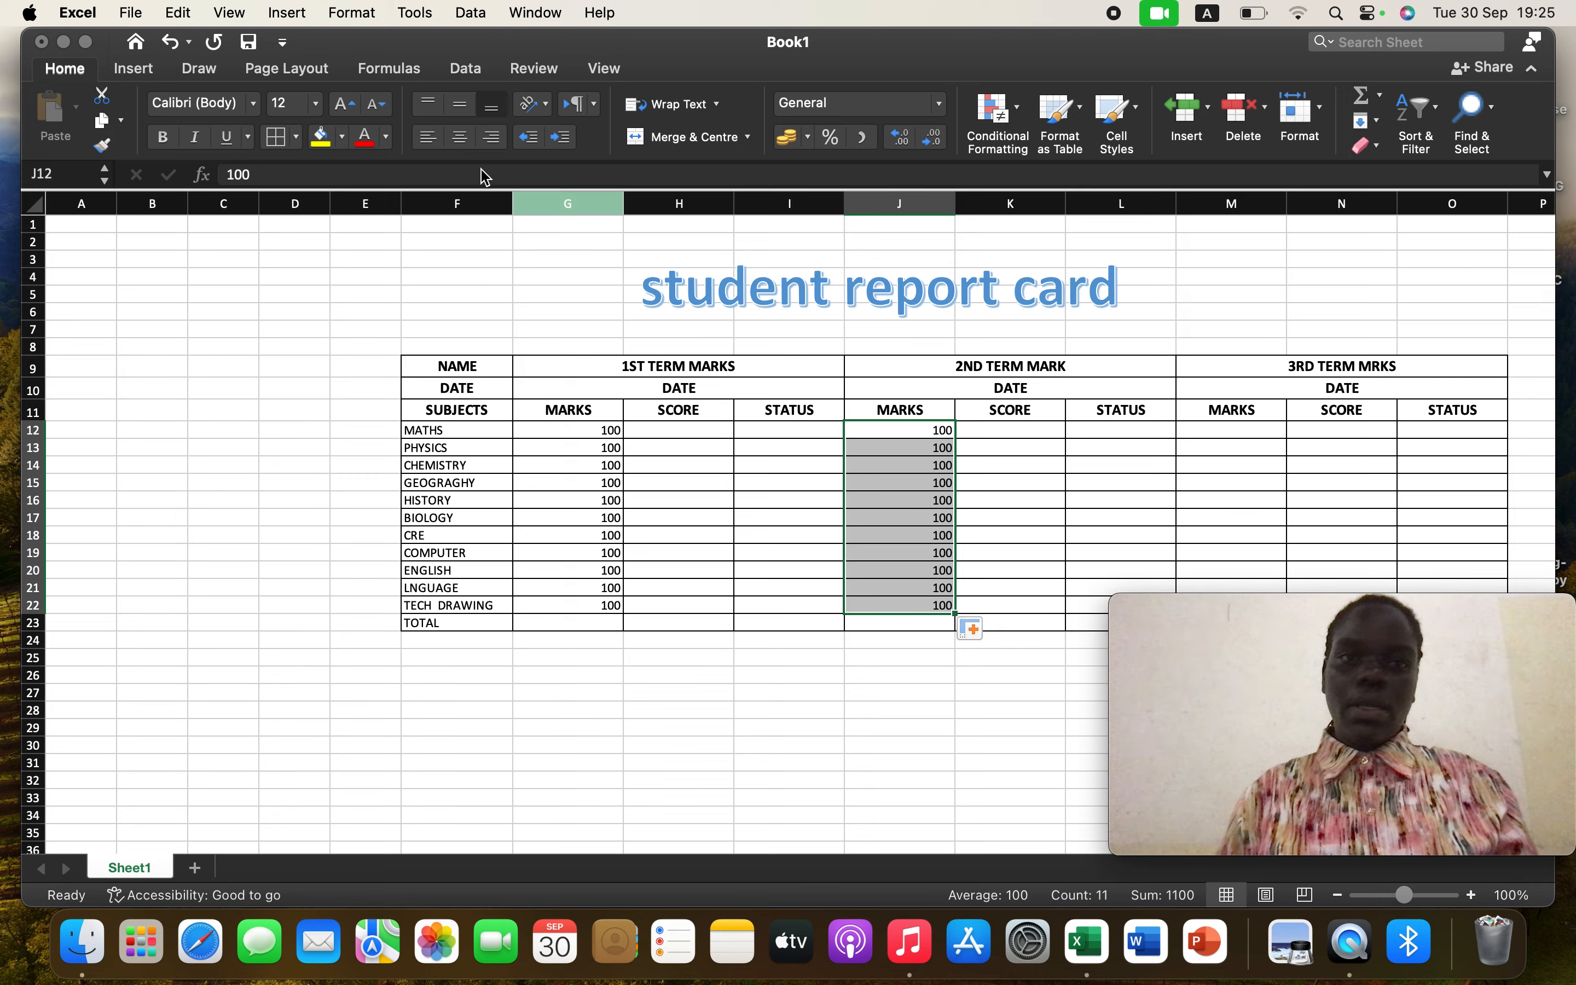
{"action": "left_click", "coordinate": [465, 144]}
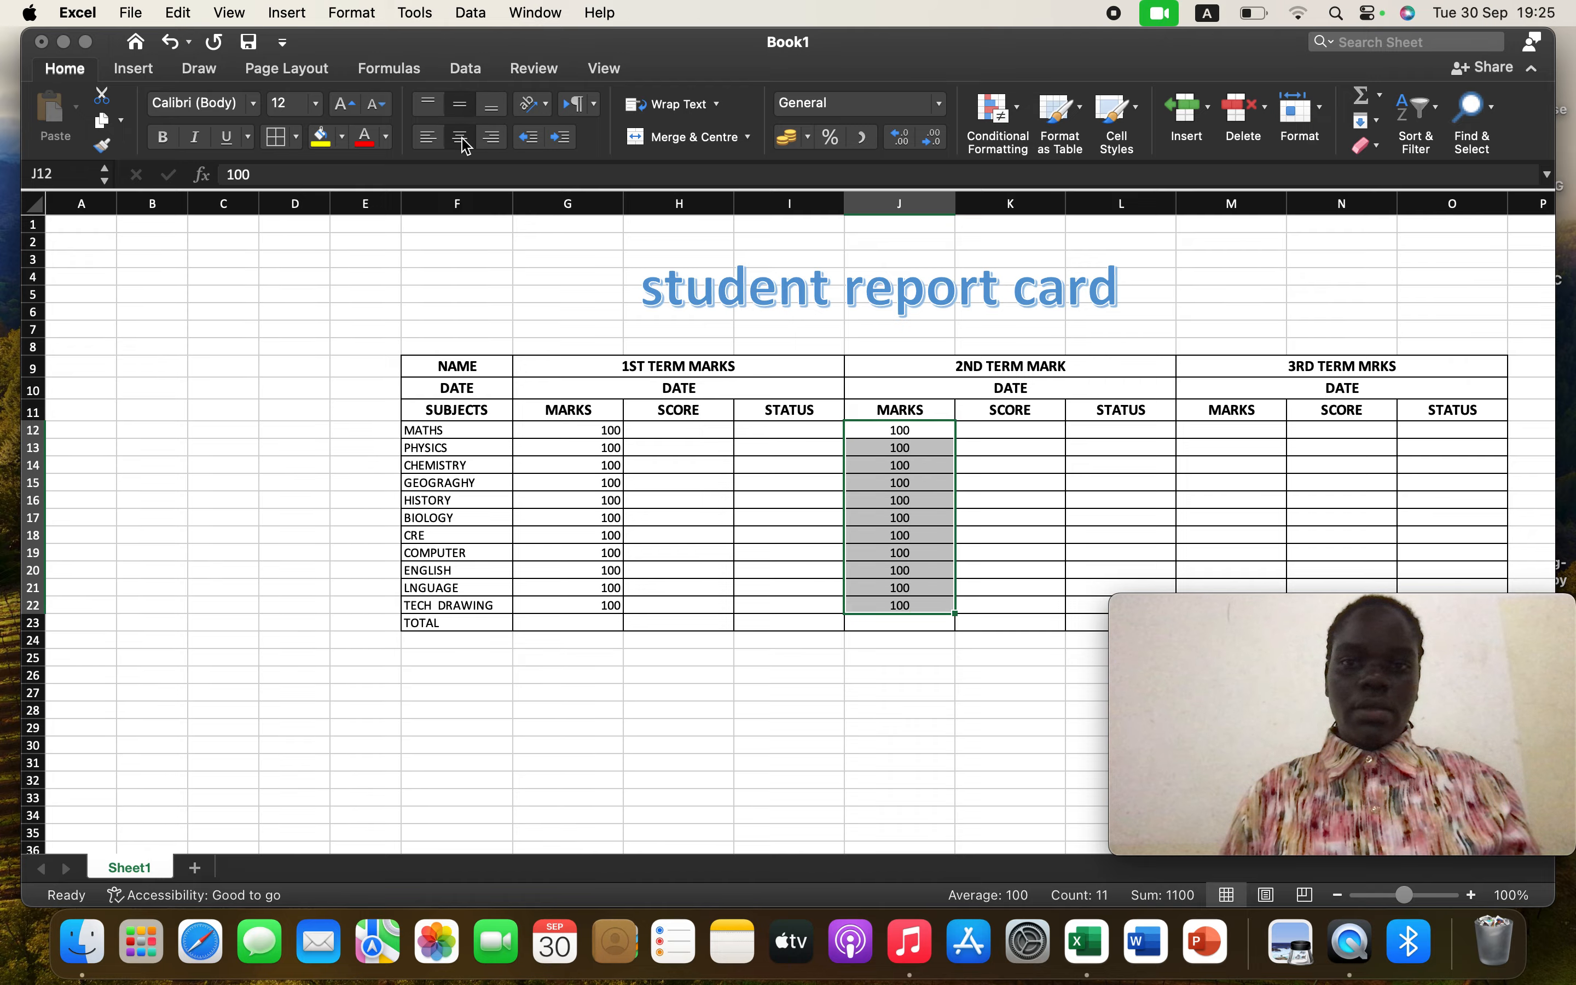
Centre-align the first-term marks in G12:G22
{"action": "left_click", "coordinate": [600, 436]}
{"action": "left_click_drag", "start_coordinate": [625, 443], "coordinate": [612, 612]}
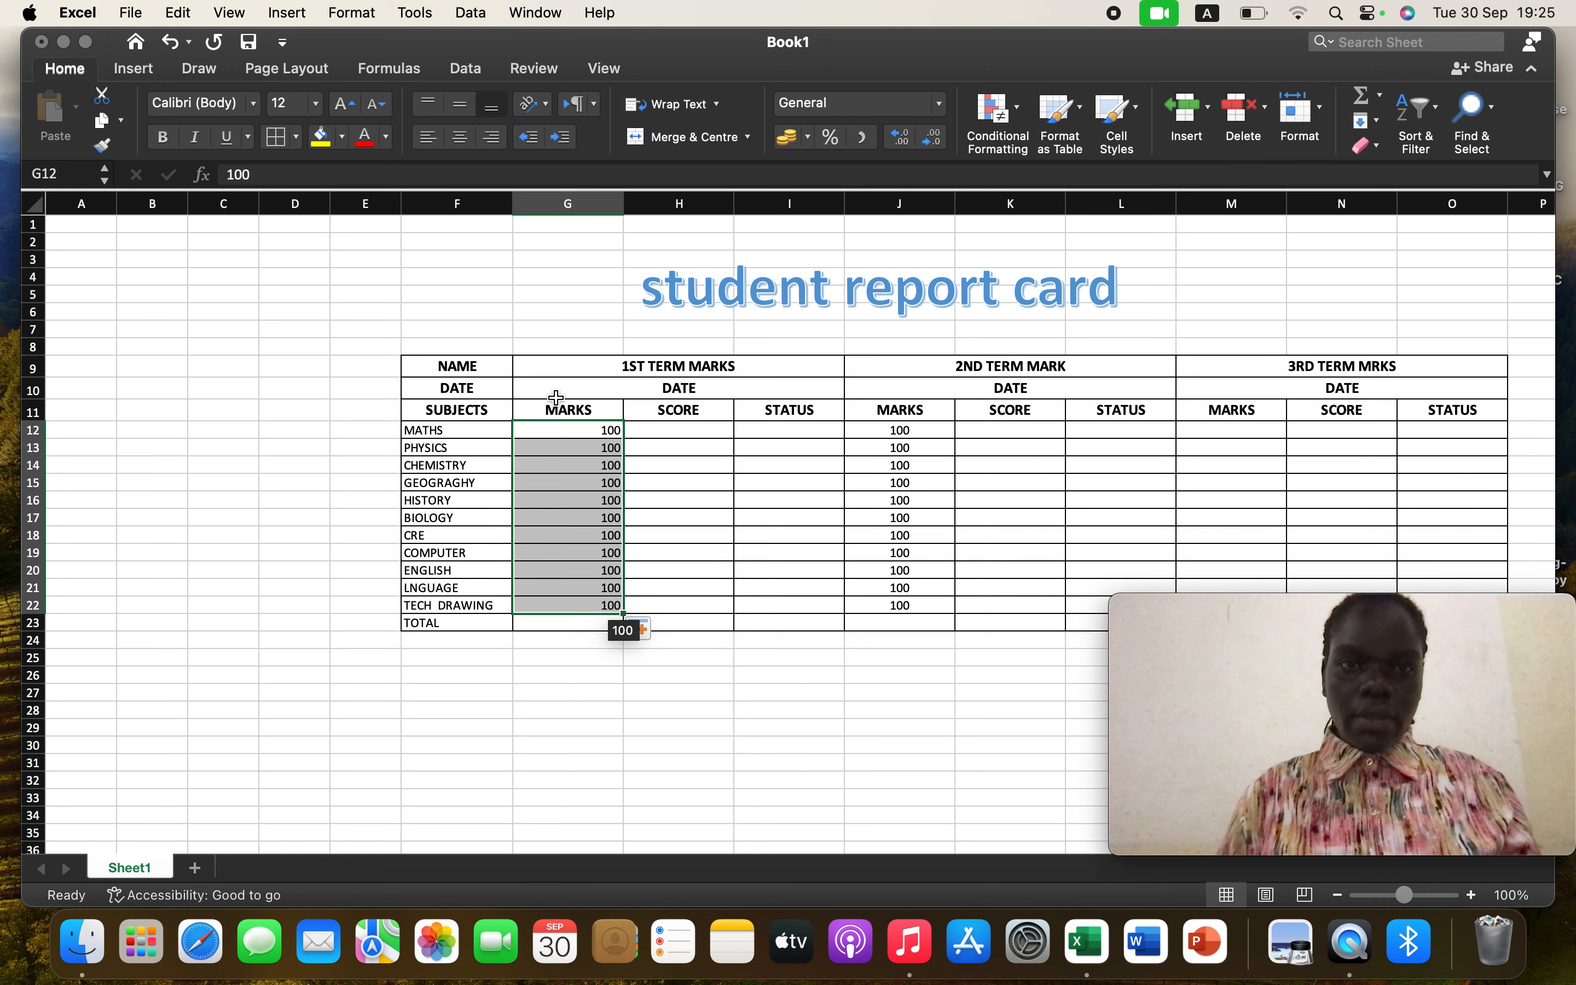
{"action": "left_click", "coordinate": [460, 137]}
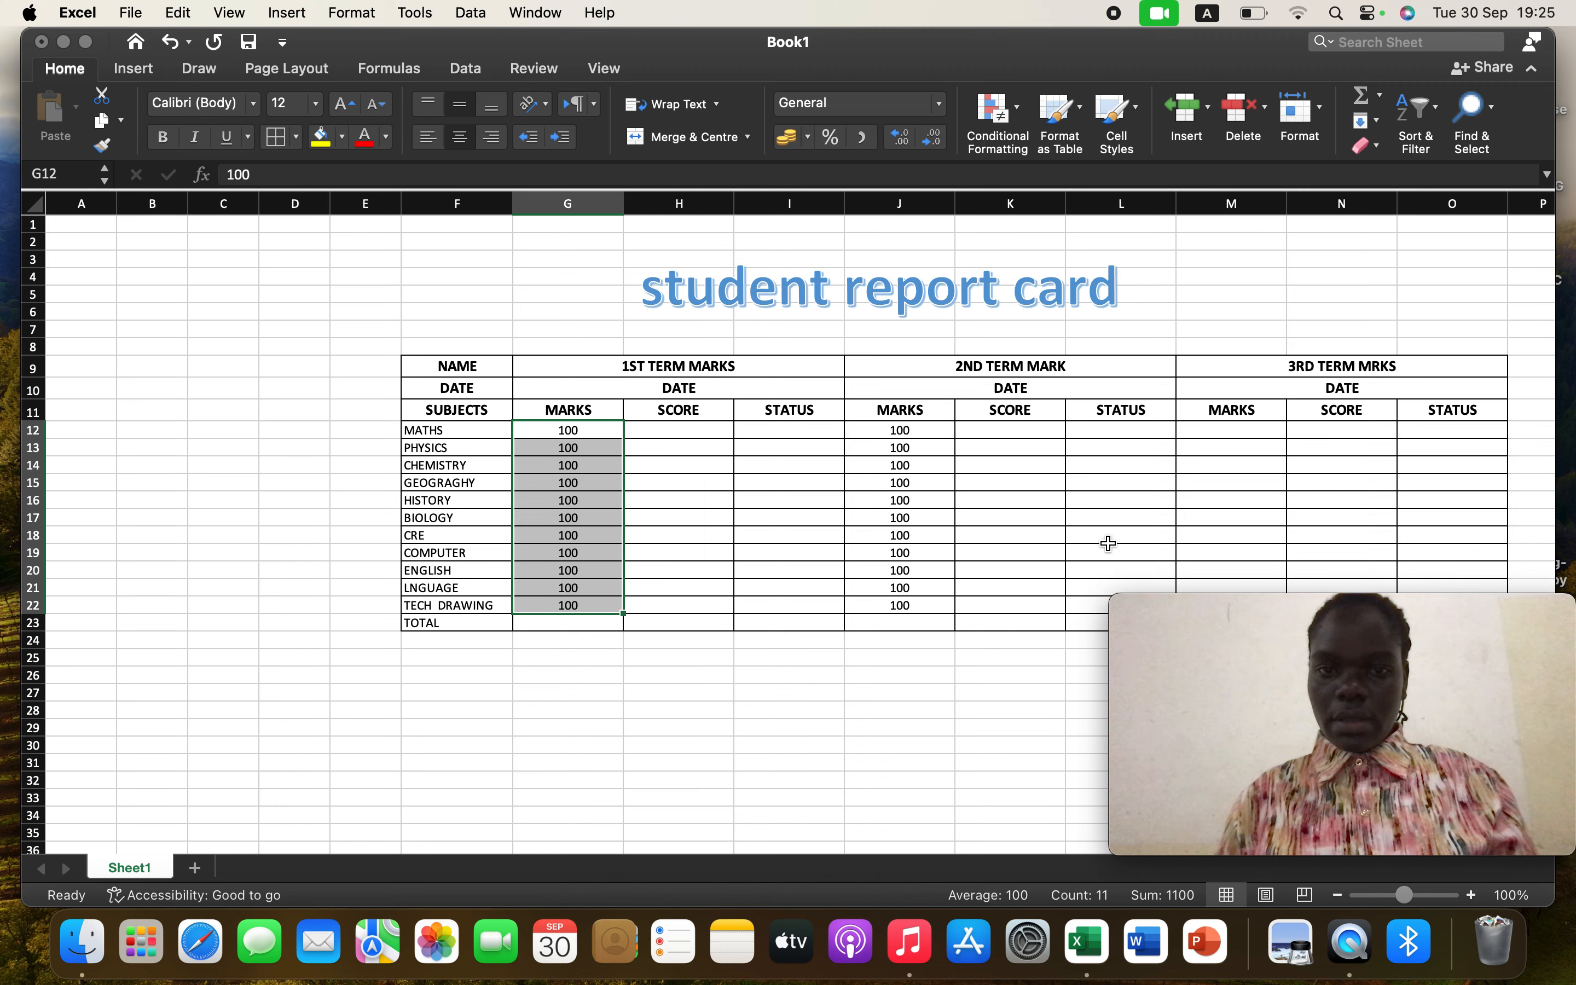
{"action": "left_click", "coordinate": [1042, 435]}
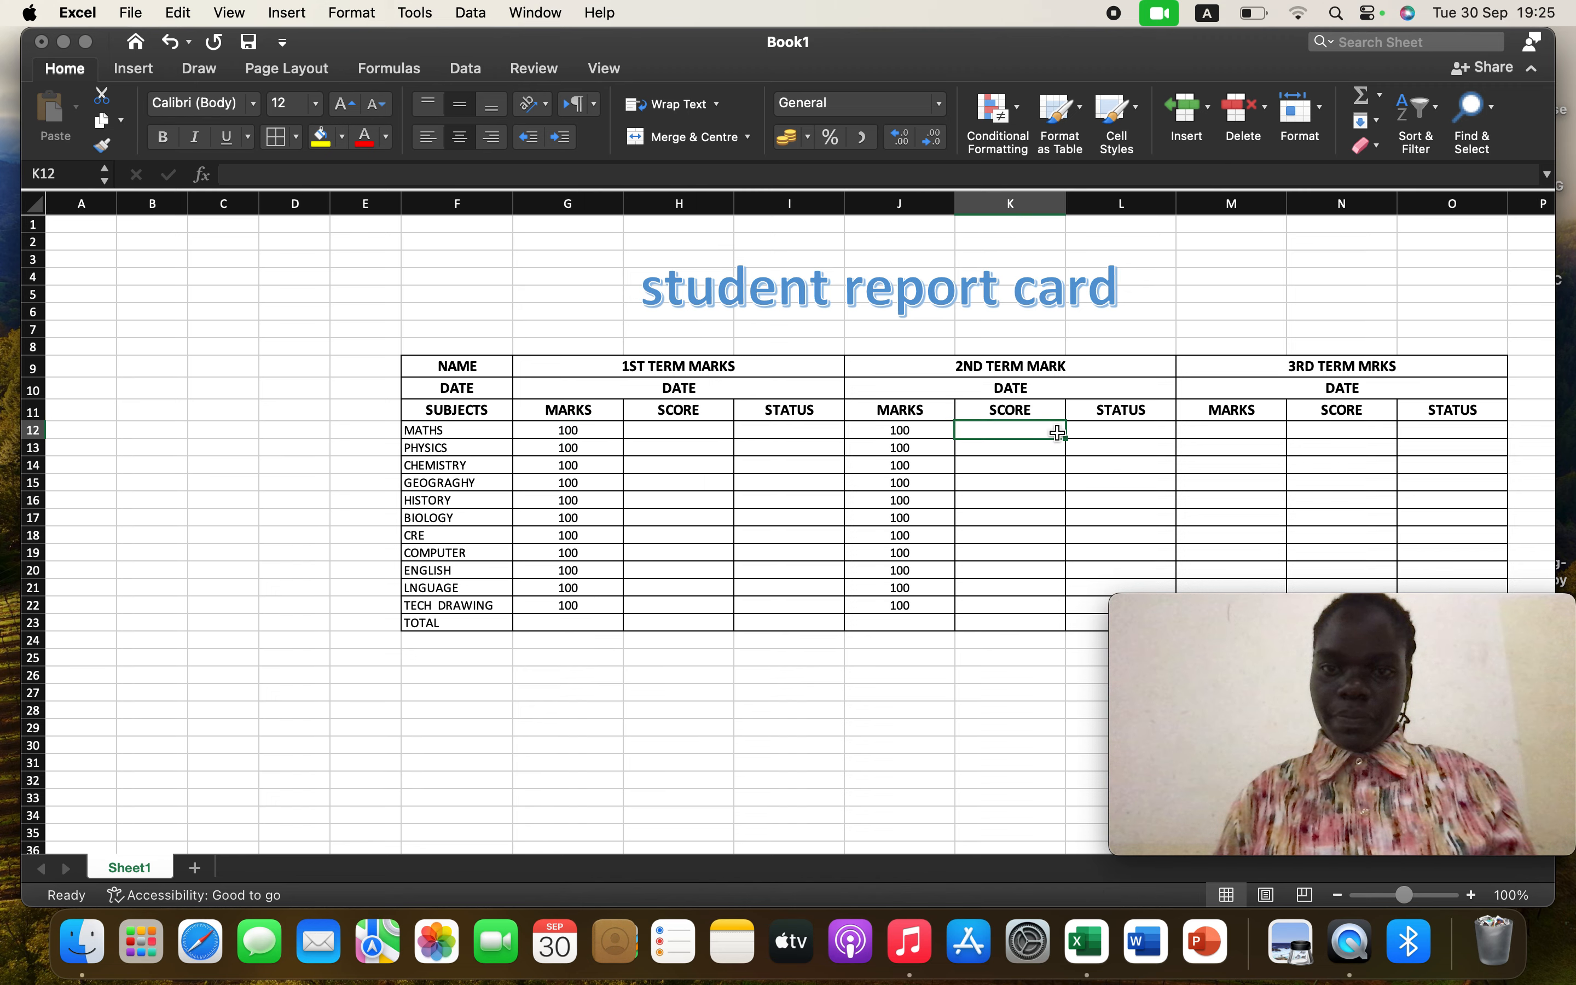
{"action": "left_click", "coordinate": [1225, 428]}
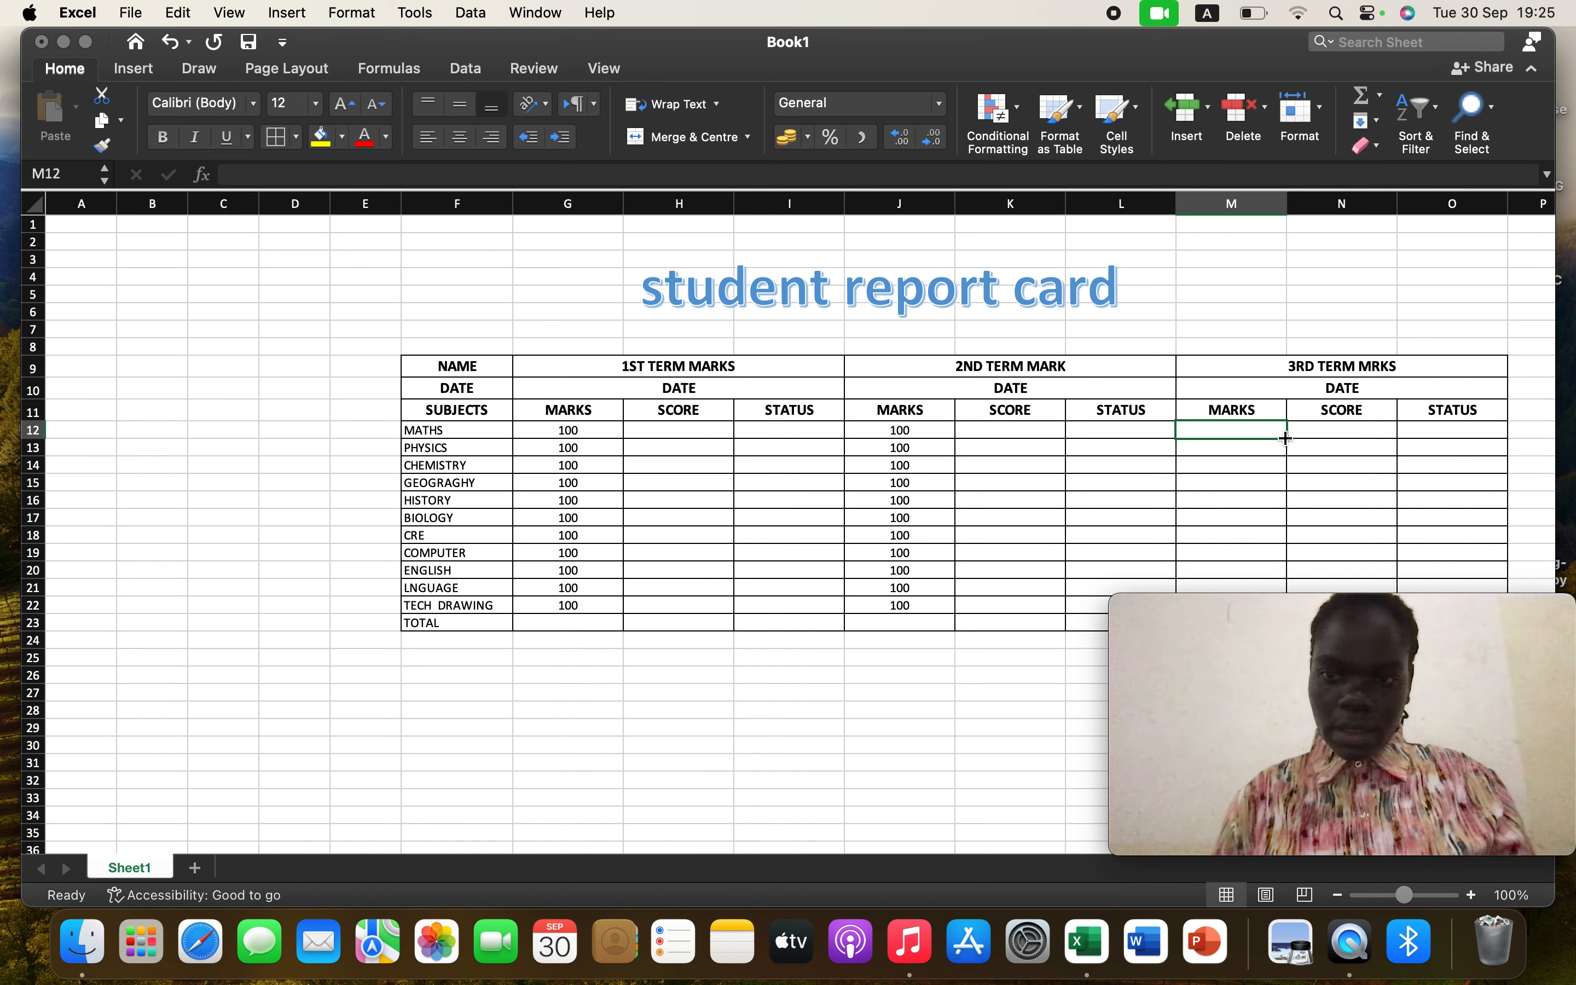
Enter 100 as the third-term mark in M12 and fill it down to M22
{"action": "type", "text": "100"}
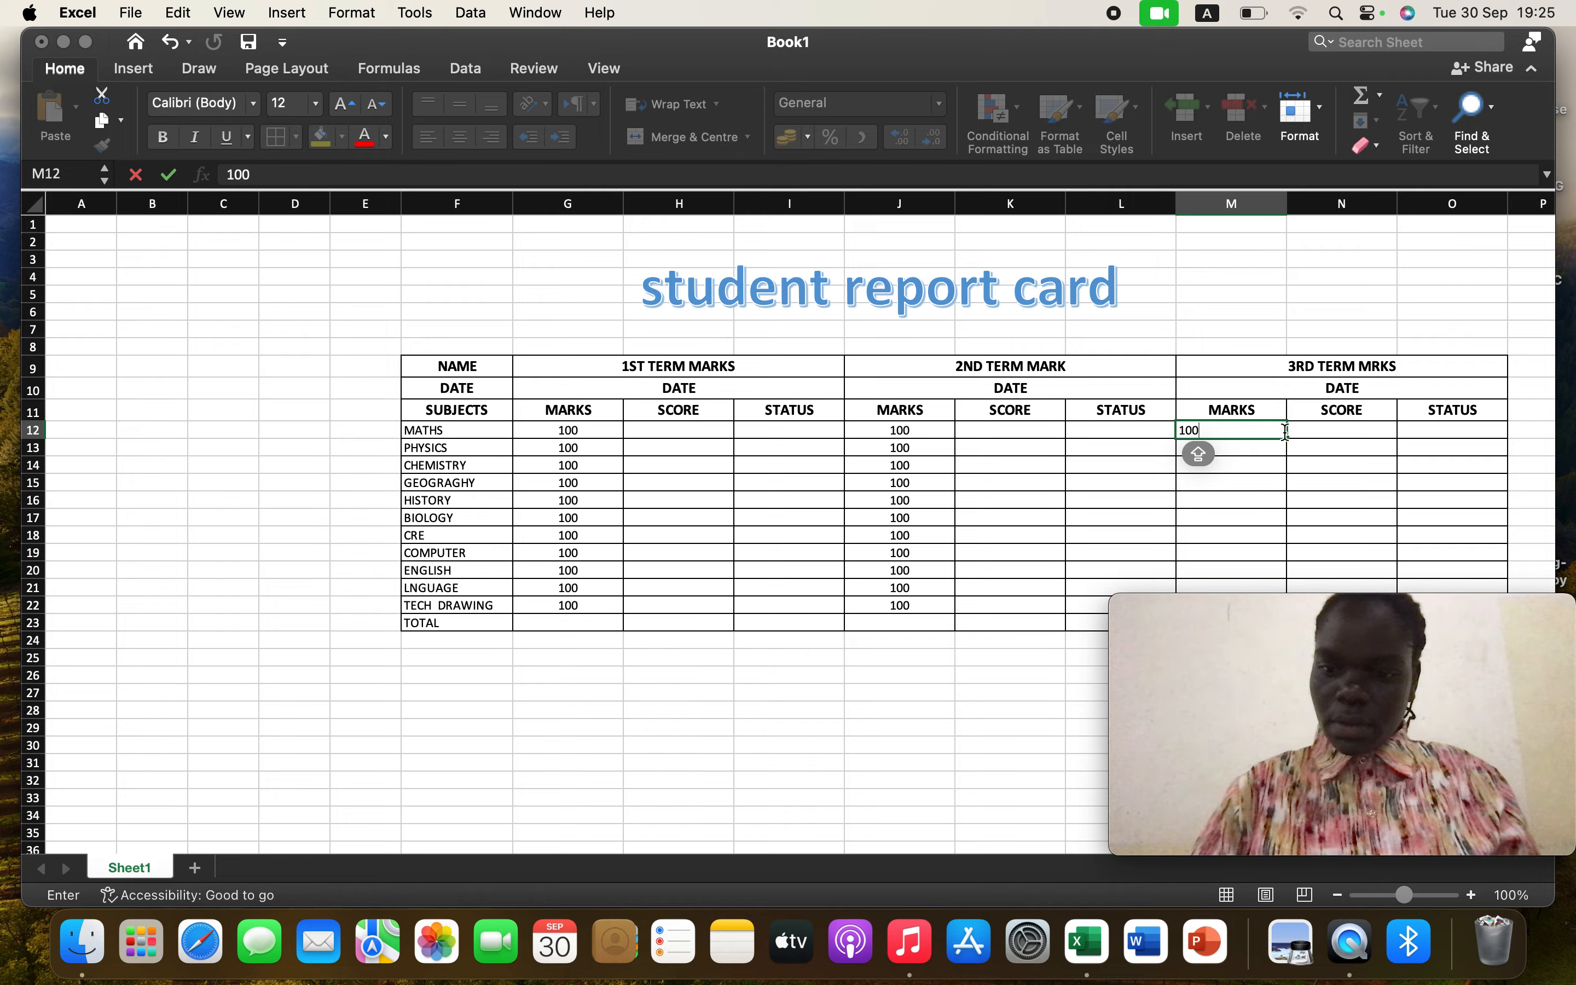
{"action": "key", "text": "XF86AudioLowerVolume"}
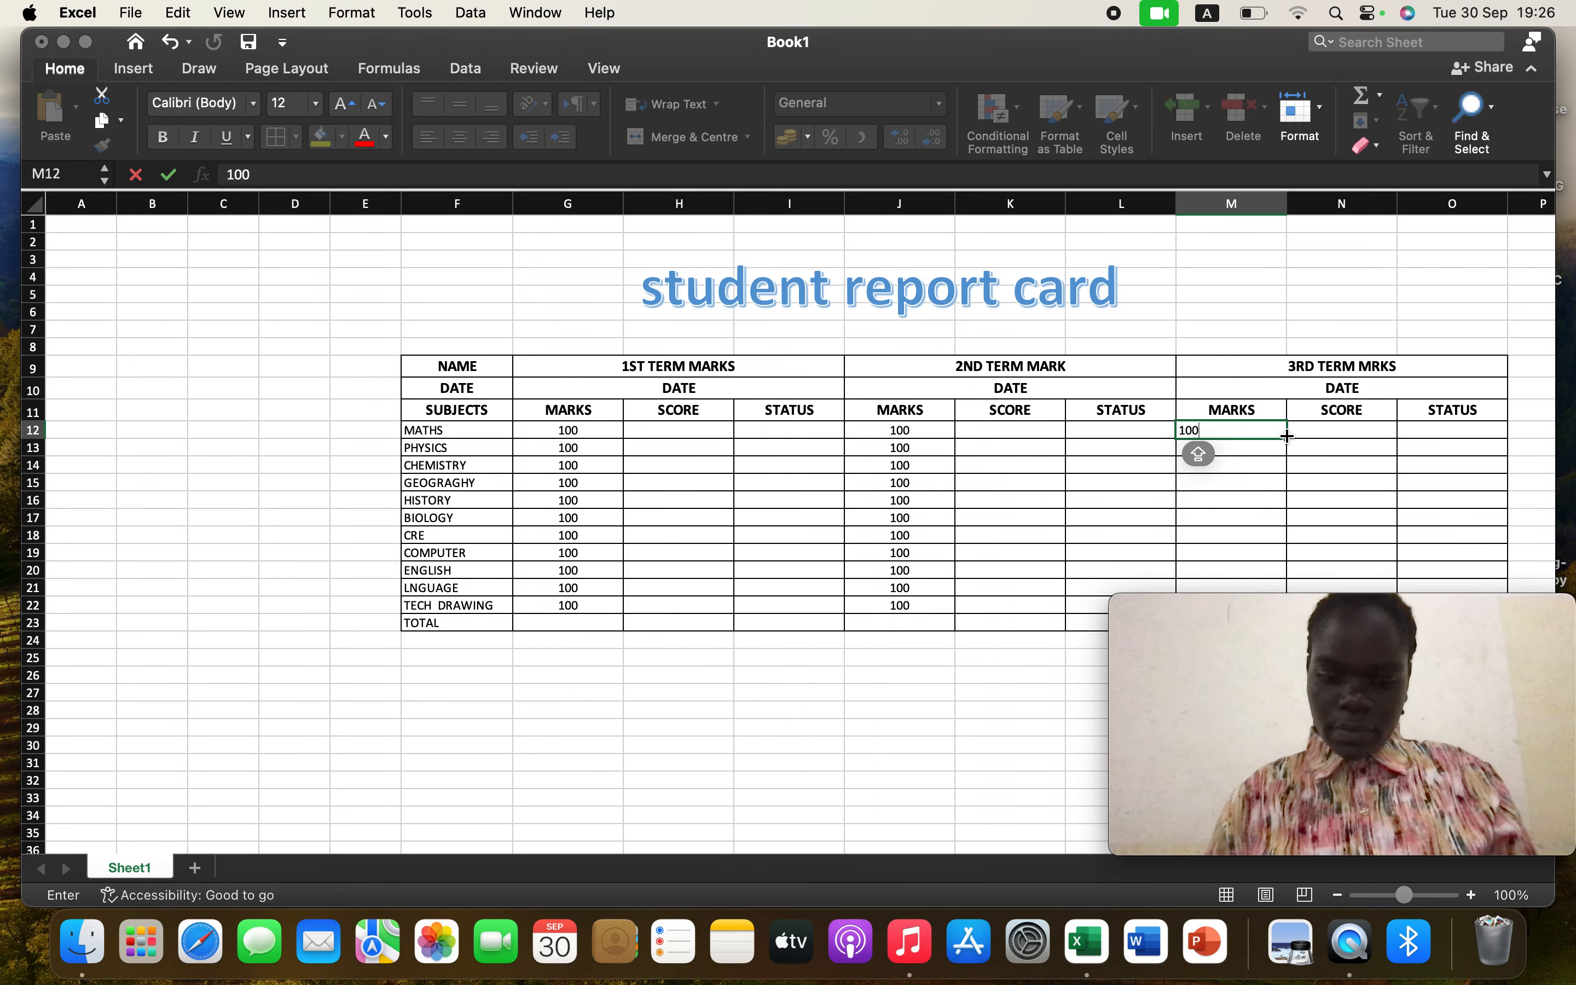
{"action": "mouse_move", "coordinate": [1286, 439]}
{"action": "left_mouse_down"}
{"action": "mouse_move", "coordinate": [1285, 600]}
{"action": "mouse_move", "coordinate": [1278, 459]}
{"action": "left_mouse_up"}
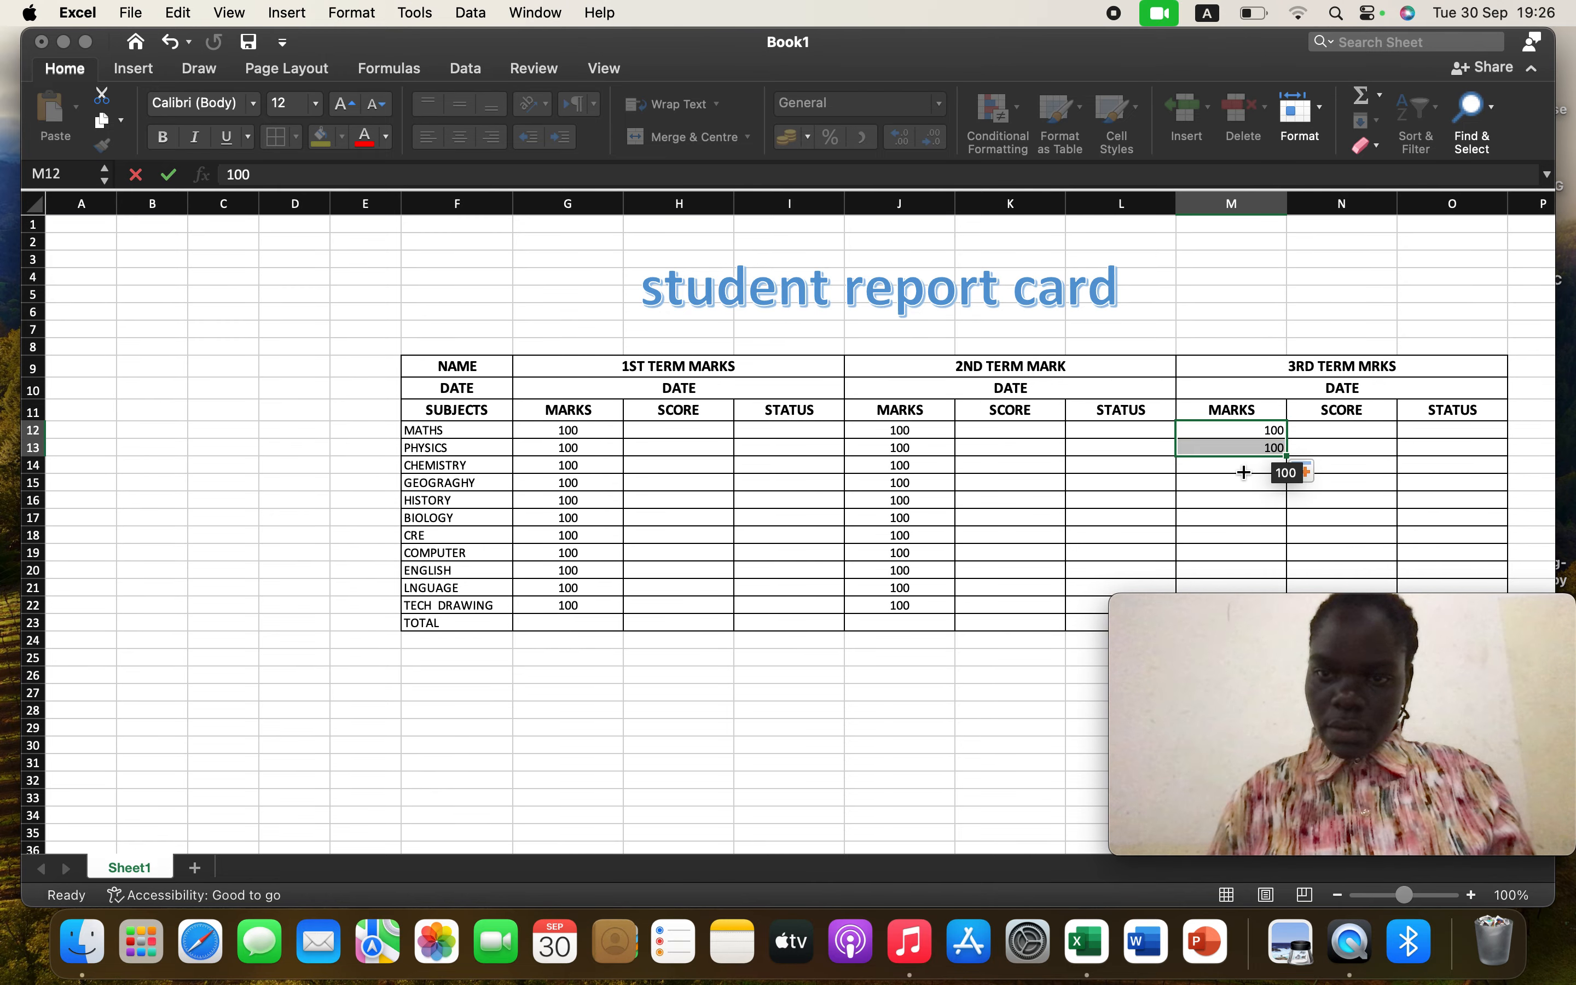
{"action": "left_click_drag", "start_coordinate": [1198, 665], "coordinate": [749, 746]}
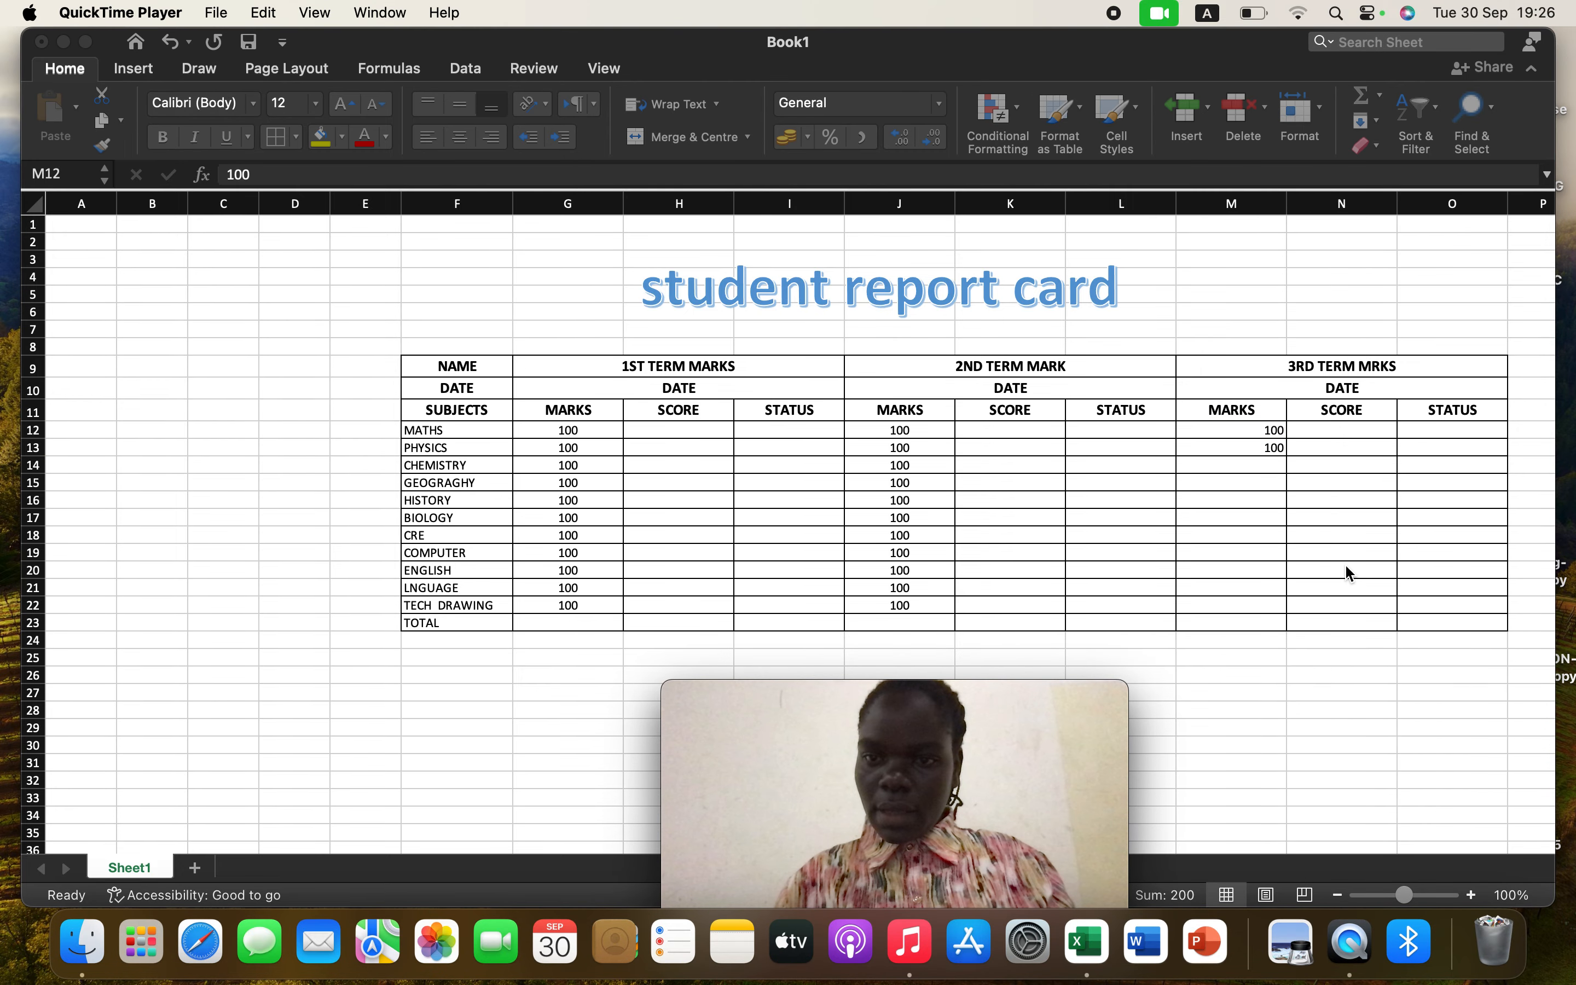
{"action": "left_click", "coordinate": [1278, 434]}
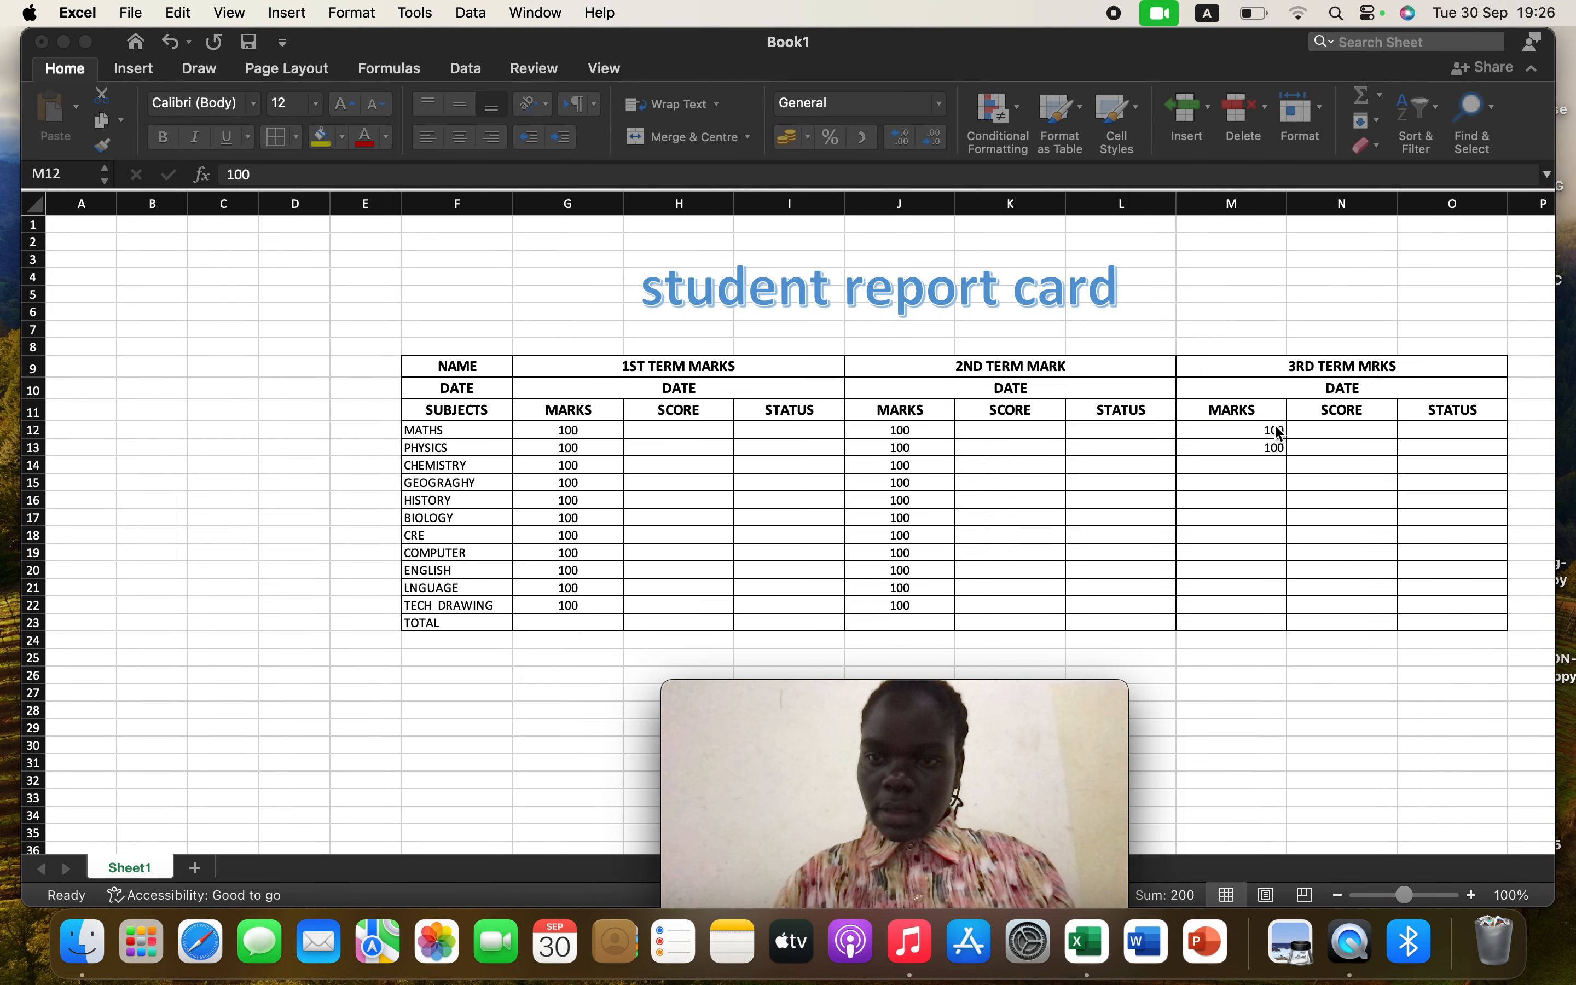
{"action": "left_click", "coordinate": [1277, 449]}
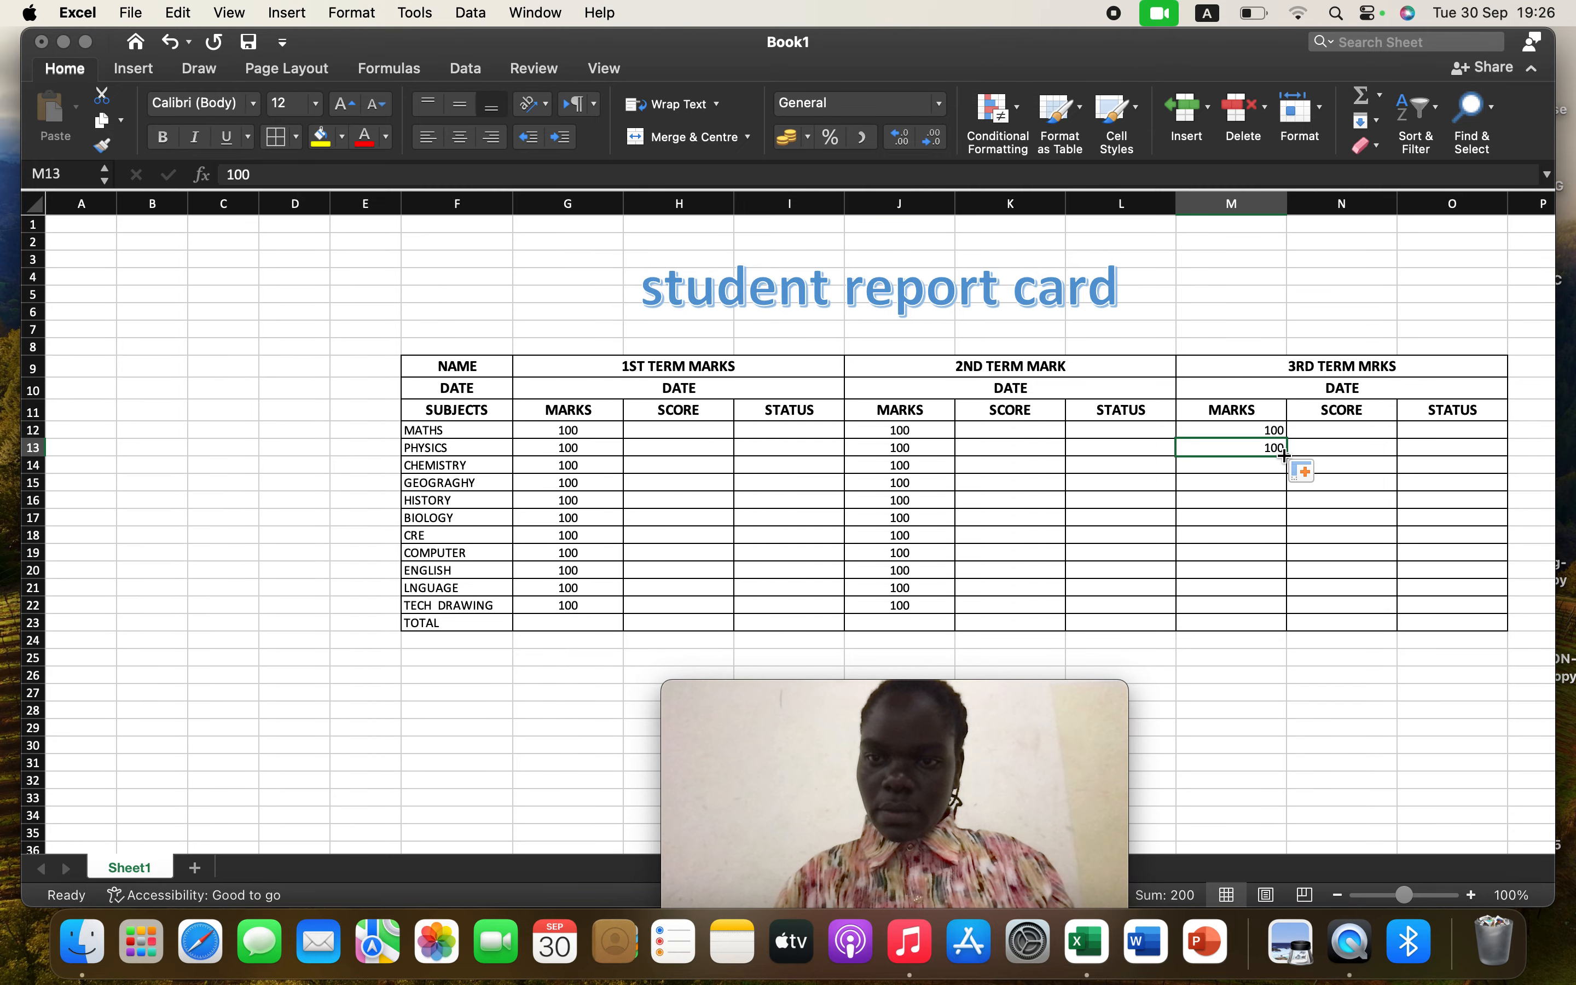
{"action": "left_click_drag", "start_coordinate": [1288, 450], "coordinate": [1278, 614]}
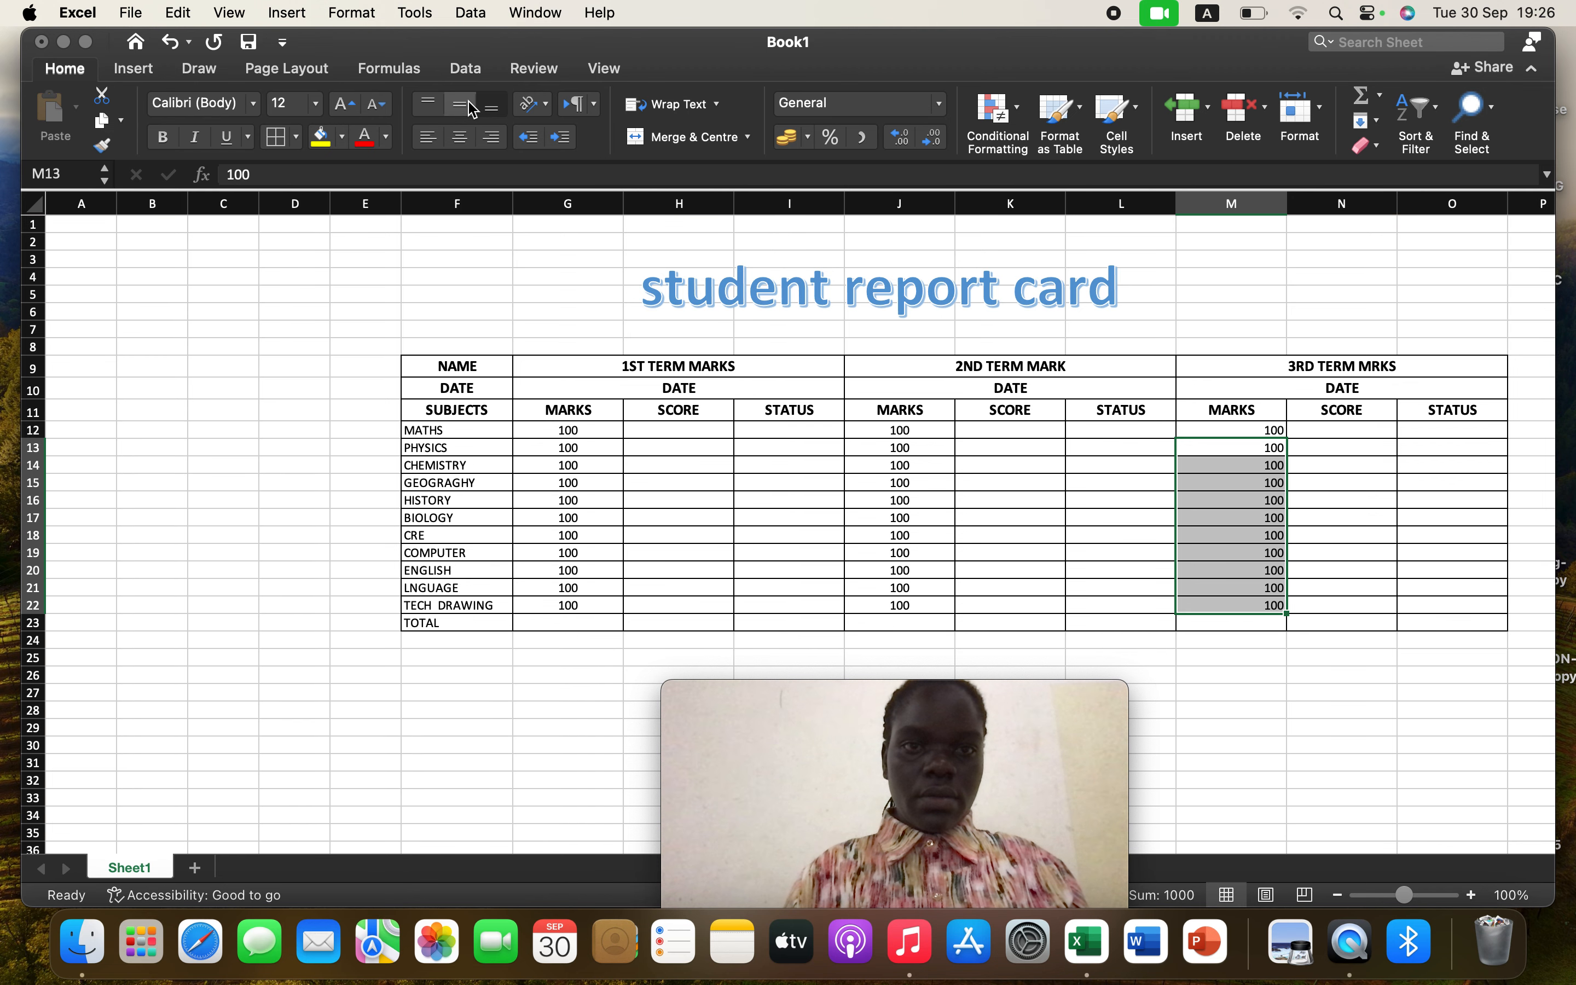
Centre-align the third-term marks in M12:M22
{"action": "left_click", "coordinate": [460, 136]}
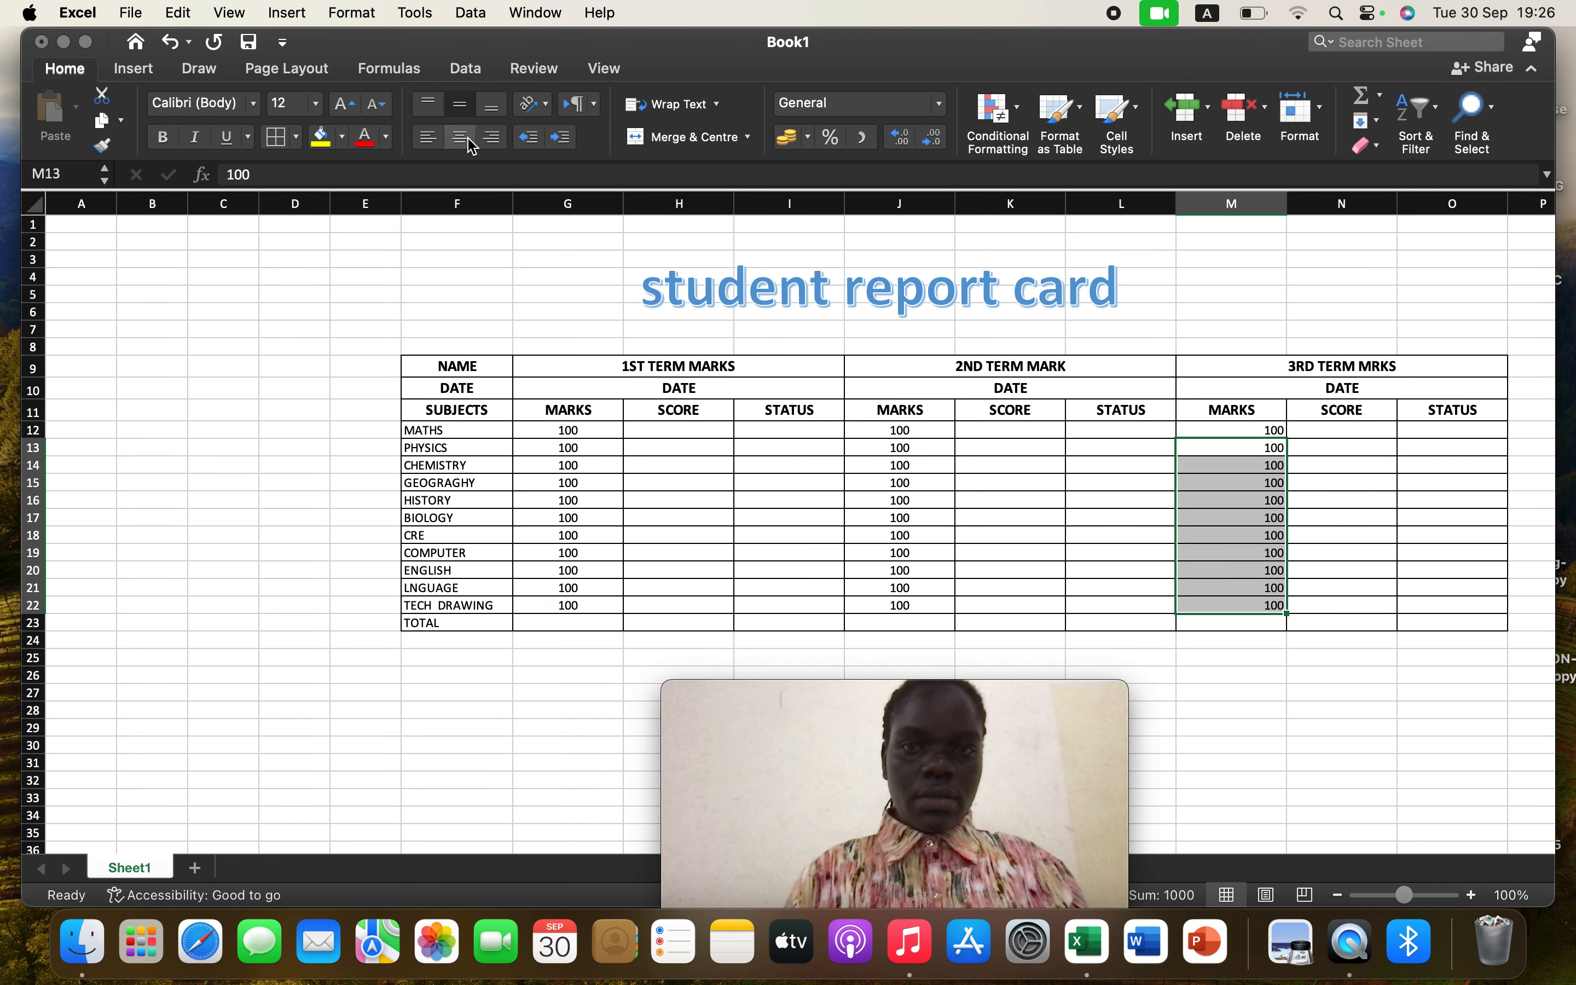
{"action": "left_click", "coordinate": [1215, 500]}
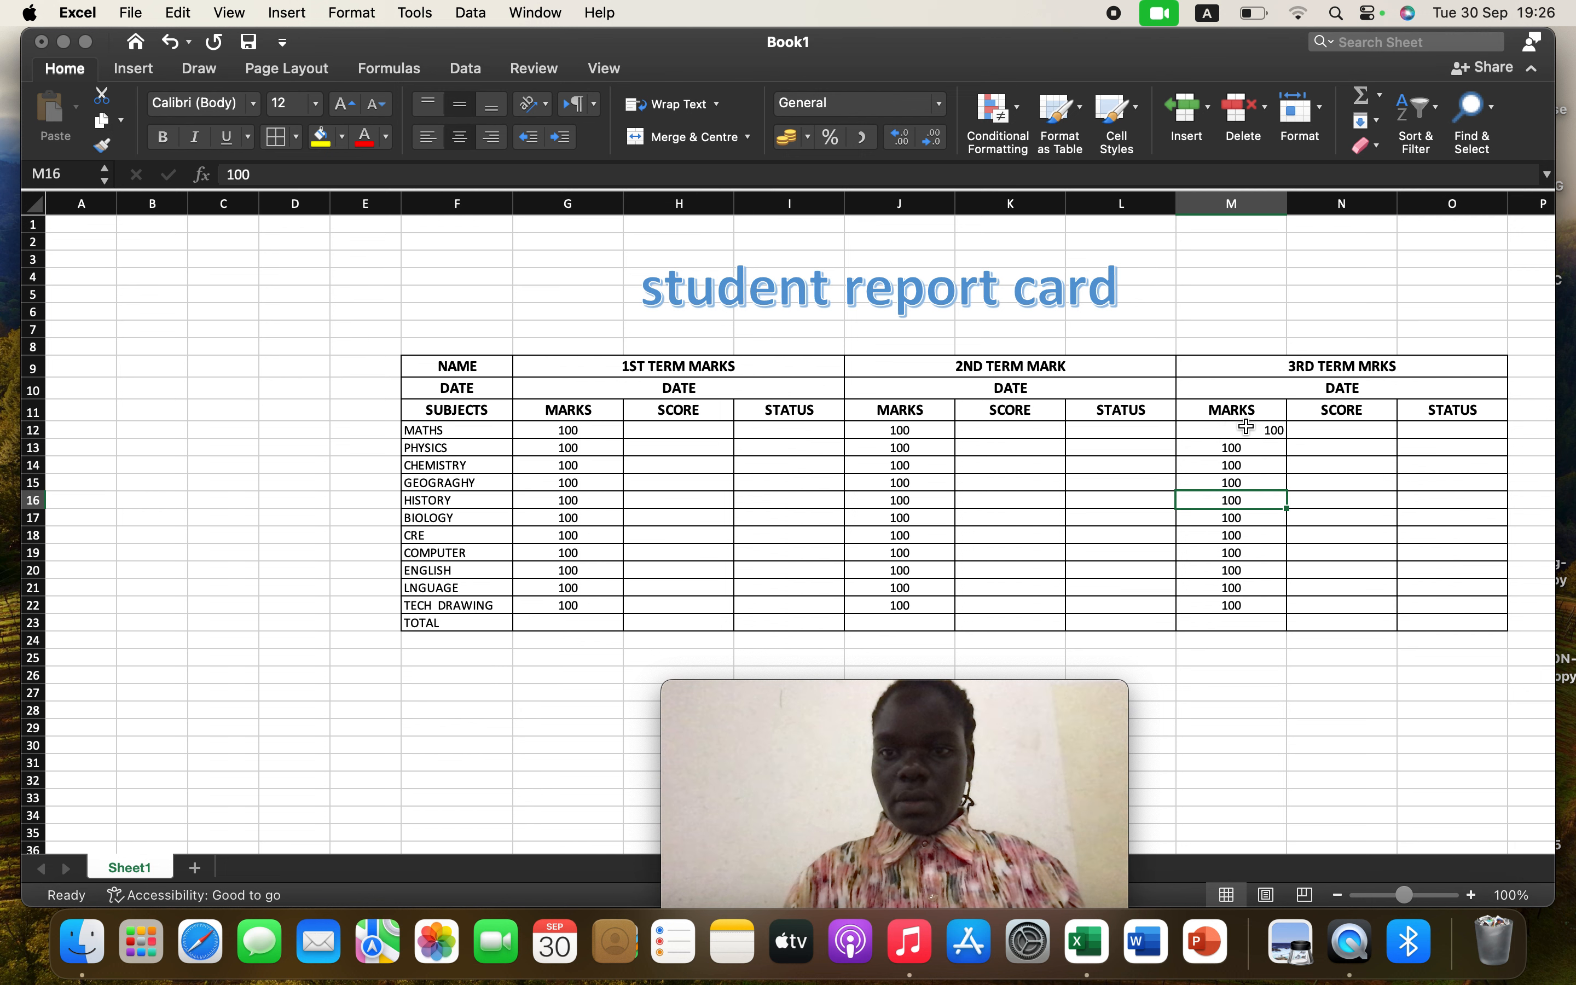
{"action": "left_click", "coordinate": [1246, 427]}
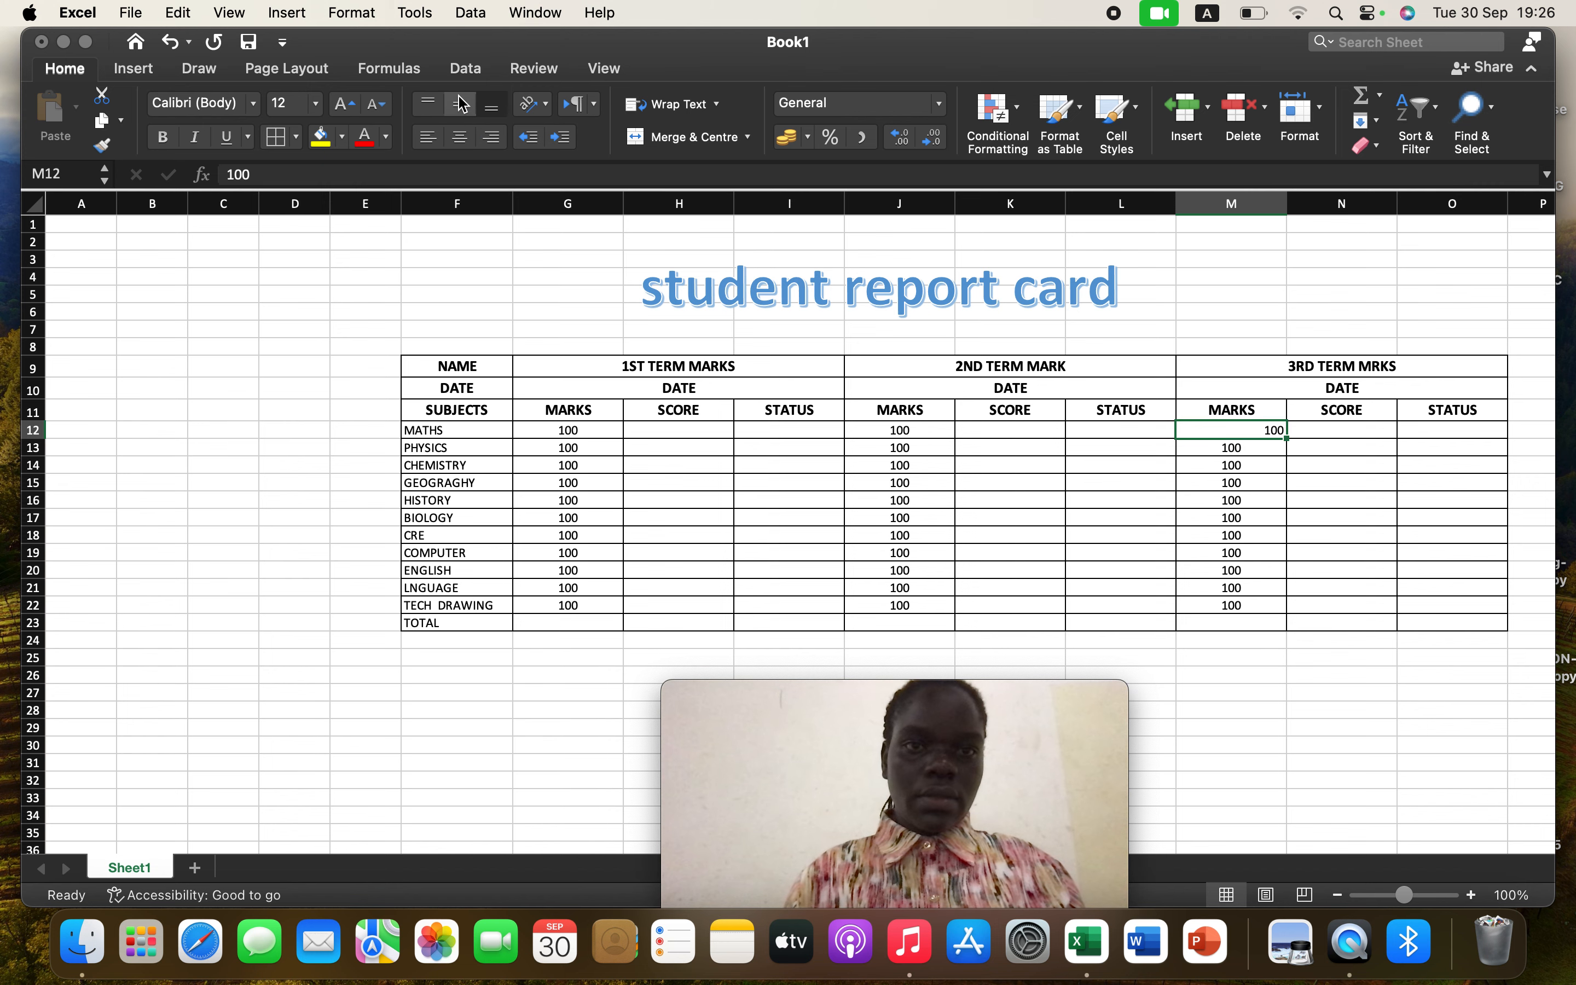
{"action": "left_click", "coordinate": [459, 136]}
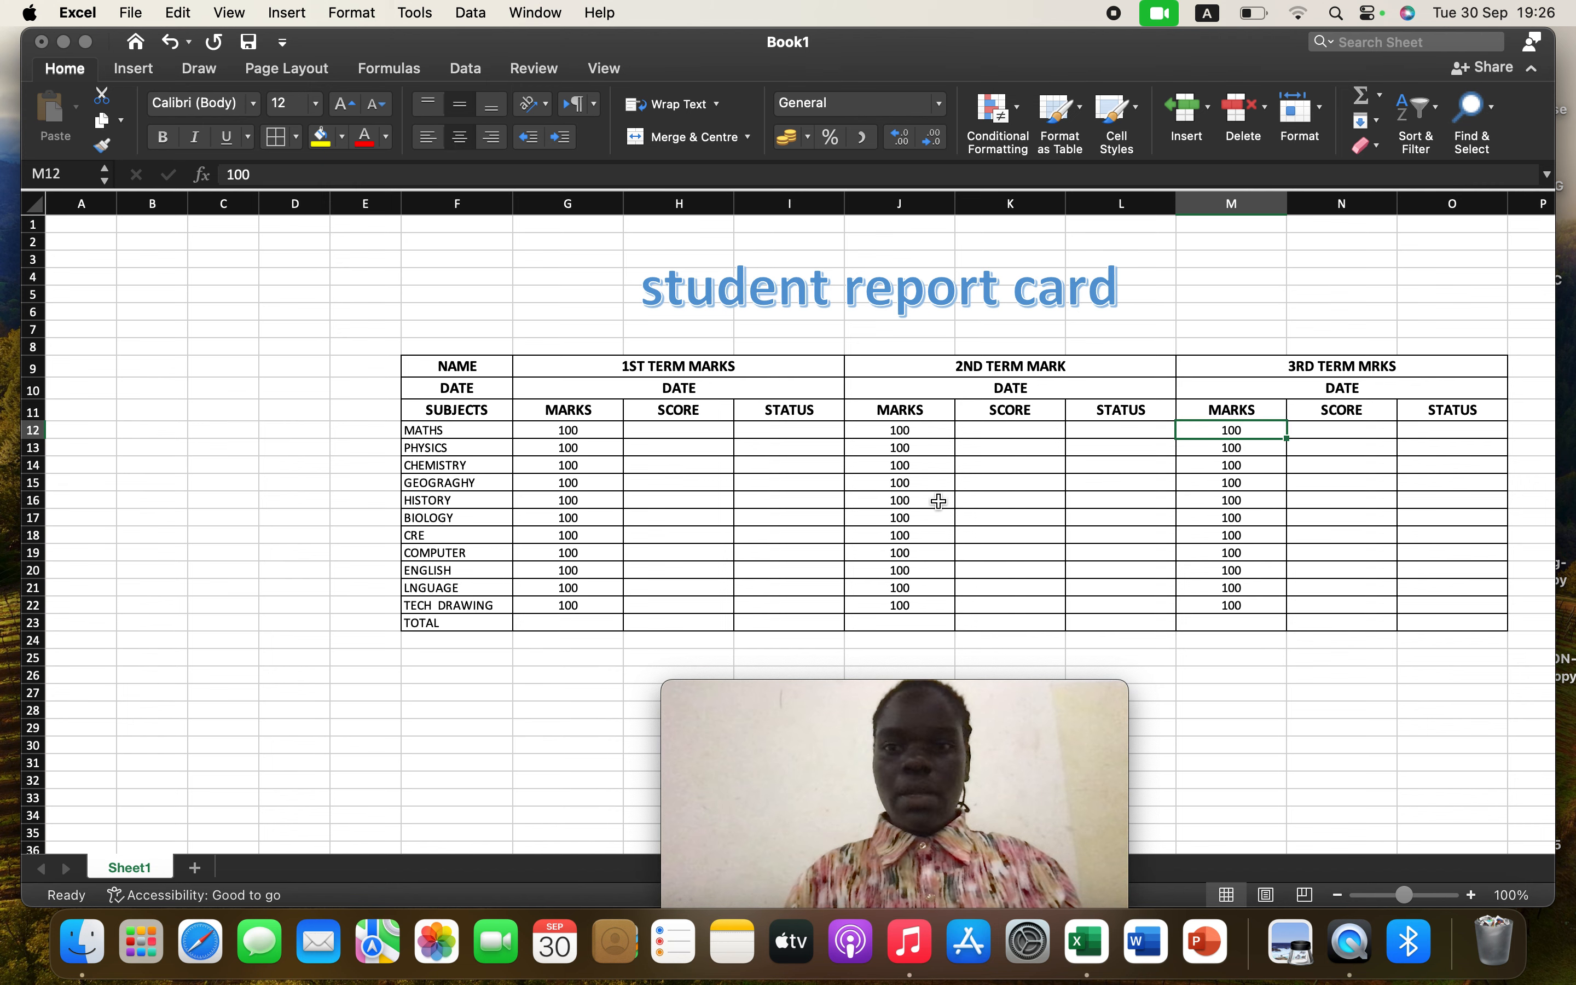
{"action": "left_click", "coordinate": [1362, 680]}
{"action": "mouse_move", "coordinate": [802, 689]}
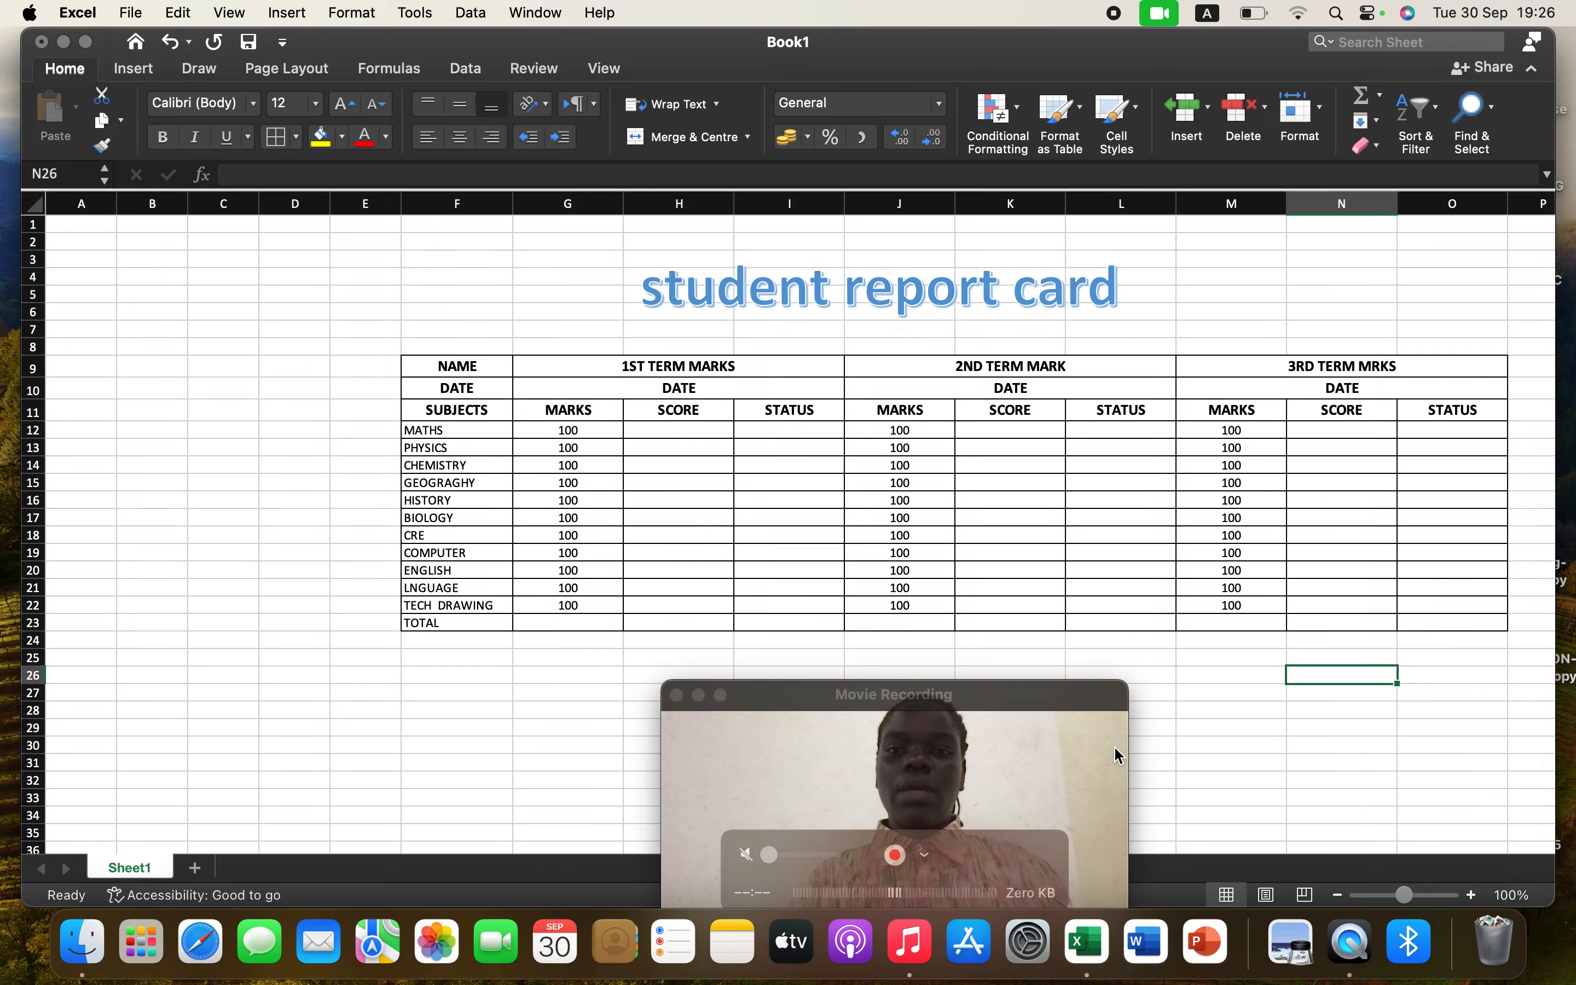
{"action": "left_click_drag", "start_coordinate": [1106, 742], "coordinate": [1532, 104]}
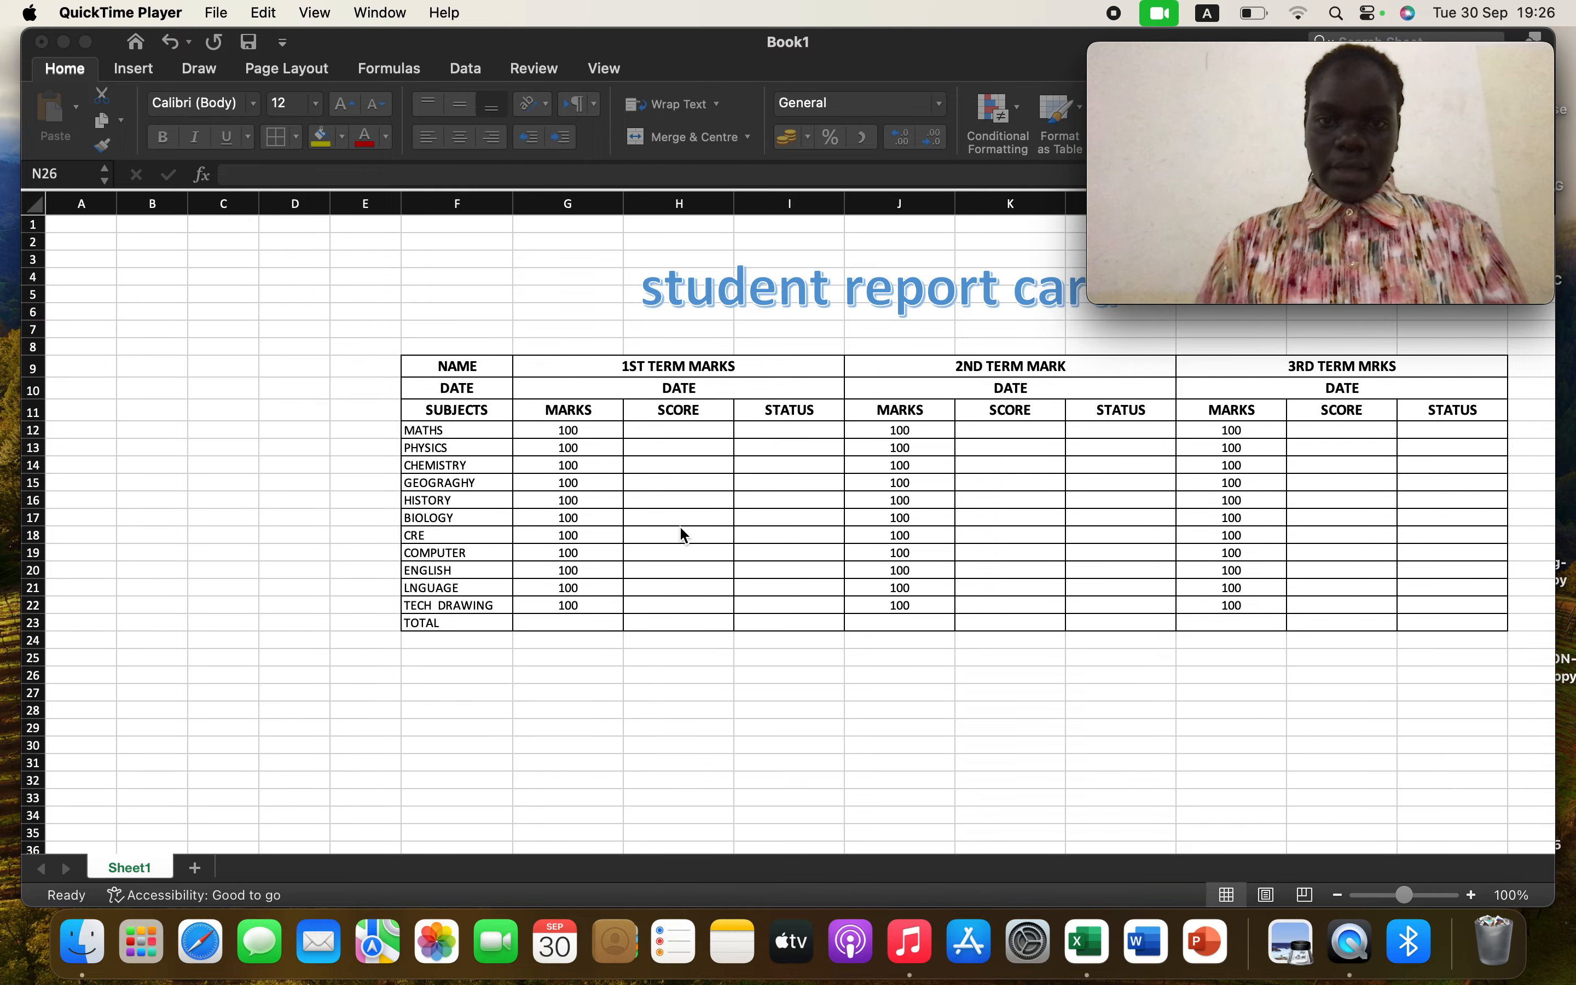
{"action": "left_click", "coordinate": [700, 615]}
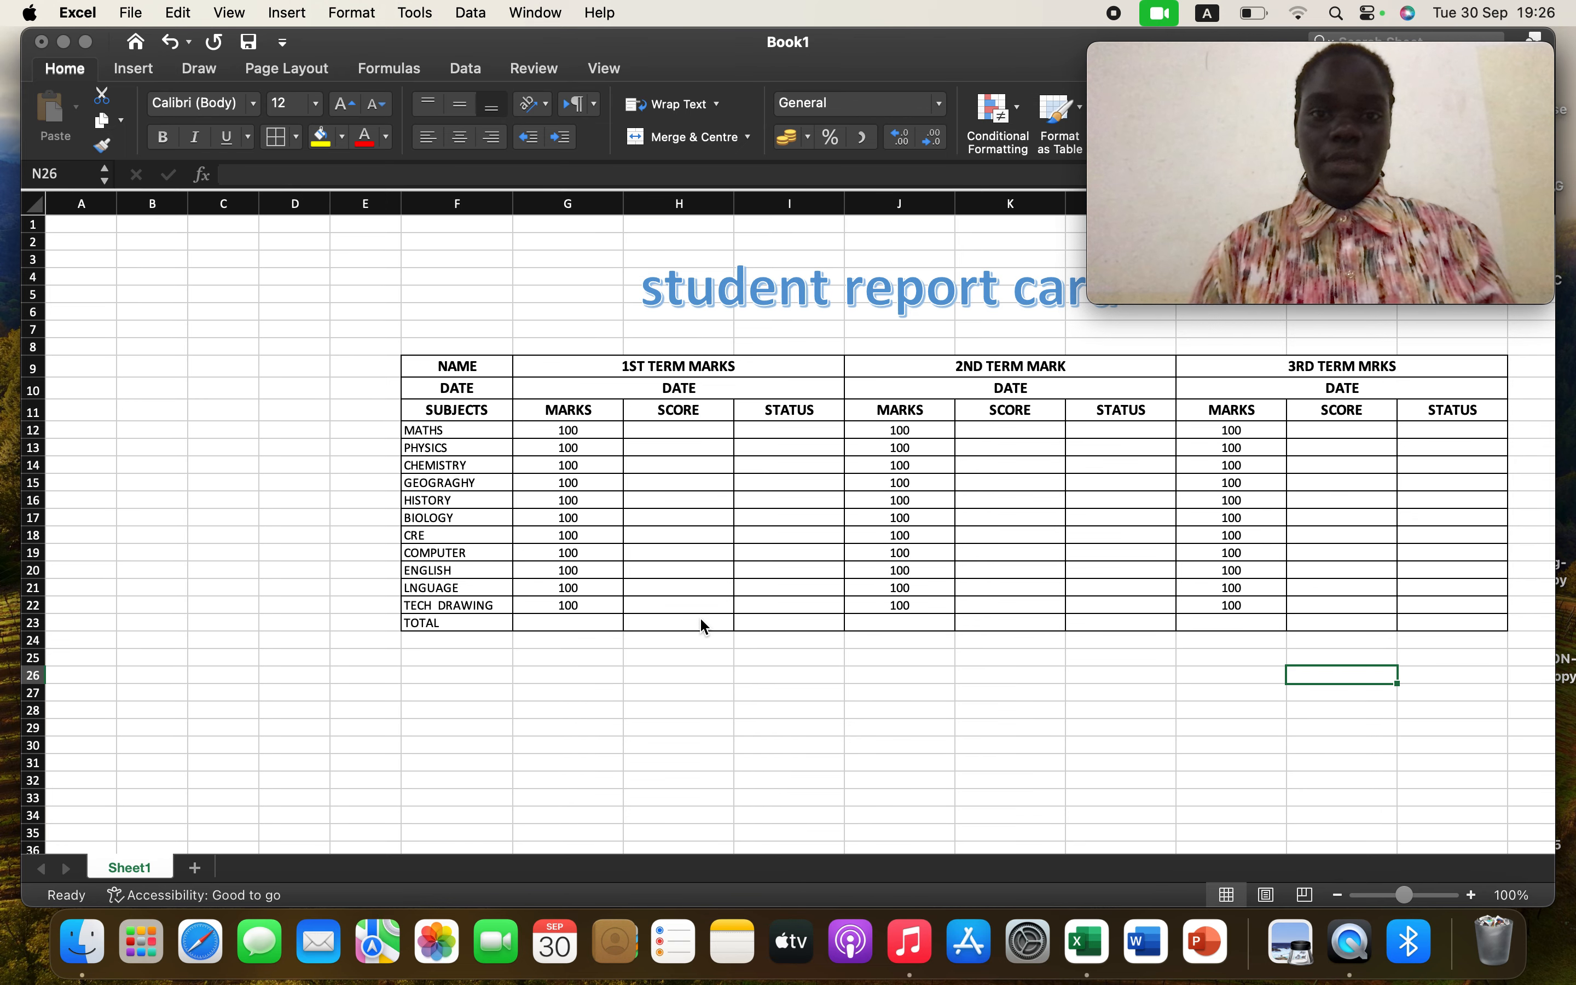
Total the first-term marks in G23 with a SUM formula over G12:G22
{"action": "left_click", "coordinate": [606, 430]}
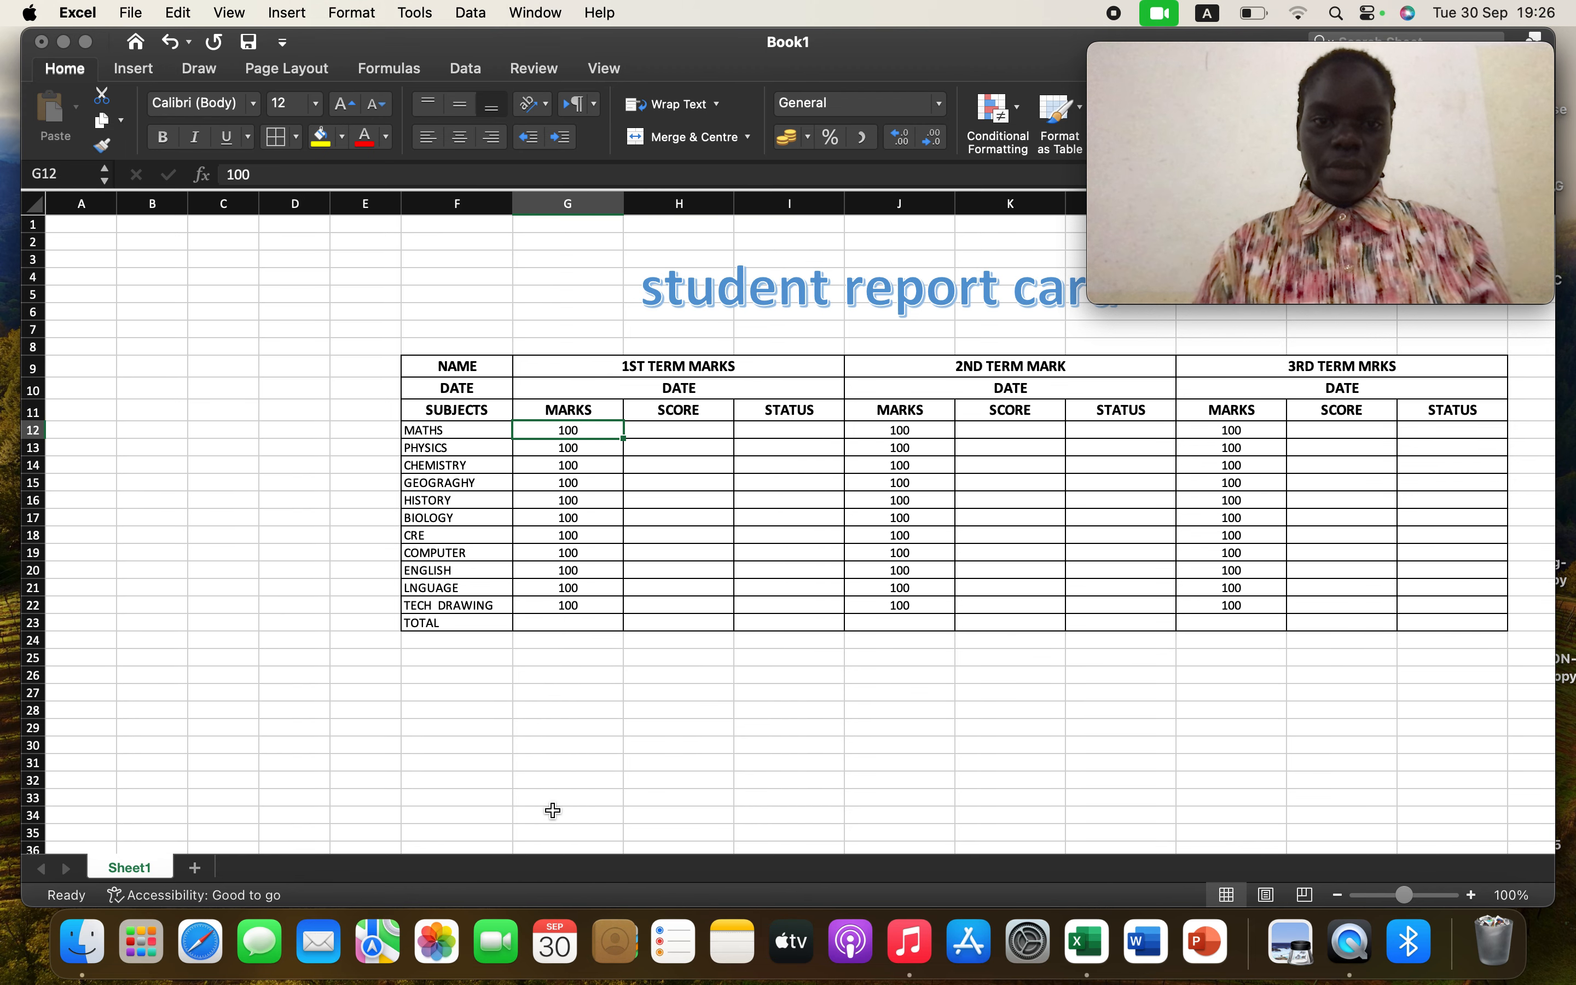
{"action": "left_click", "coordinate": [568, 622]}
{"action": "type", "text": "-"}
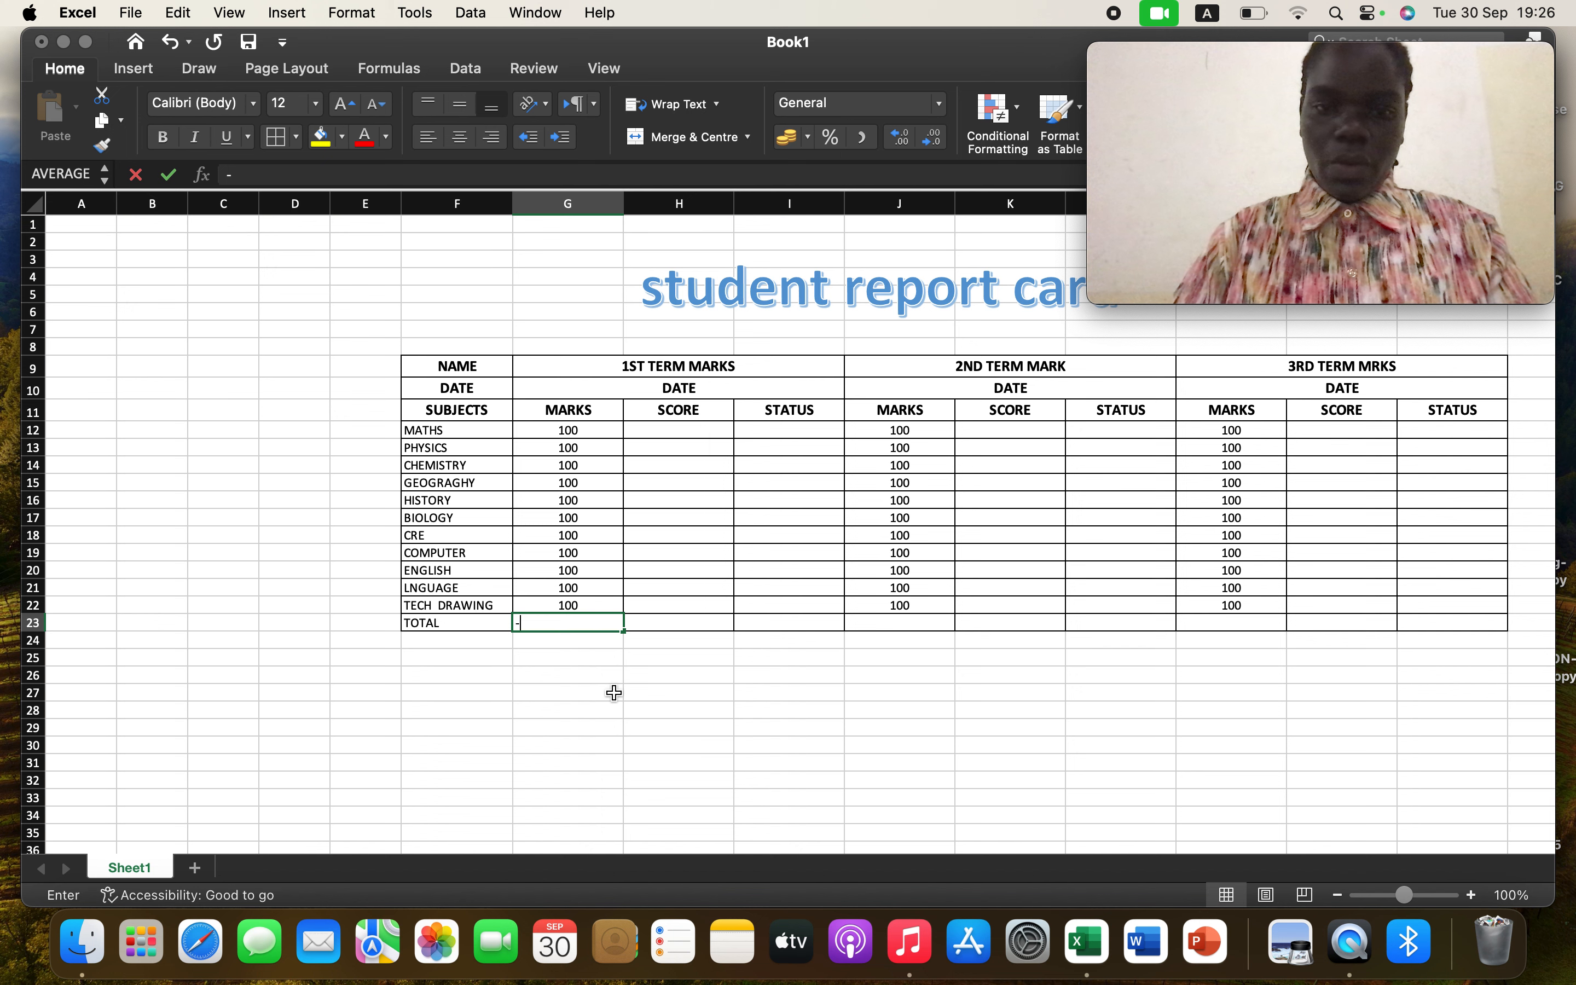
{"action": "key", "text": "BackSpace"}
{"action": "type", "text": "=SUM"}
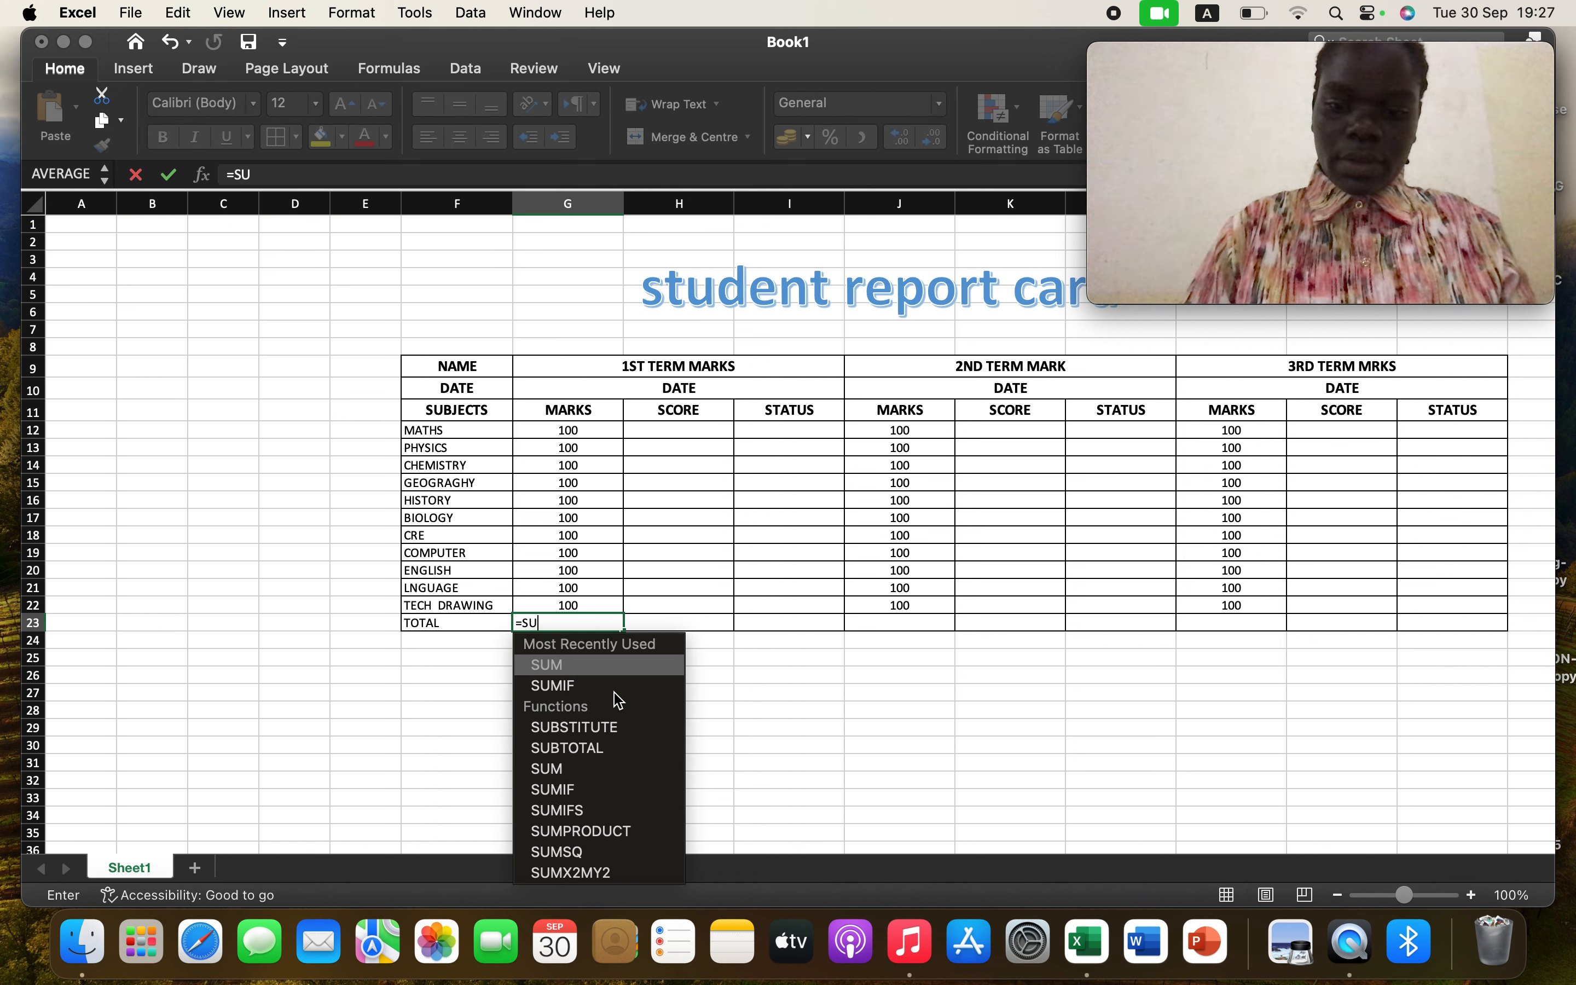
{"action": "double_click", "coordinate": [601, 665]}
{"action": "left_click", "coordinate": [600, 435]}
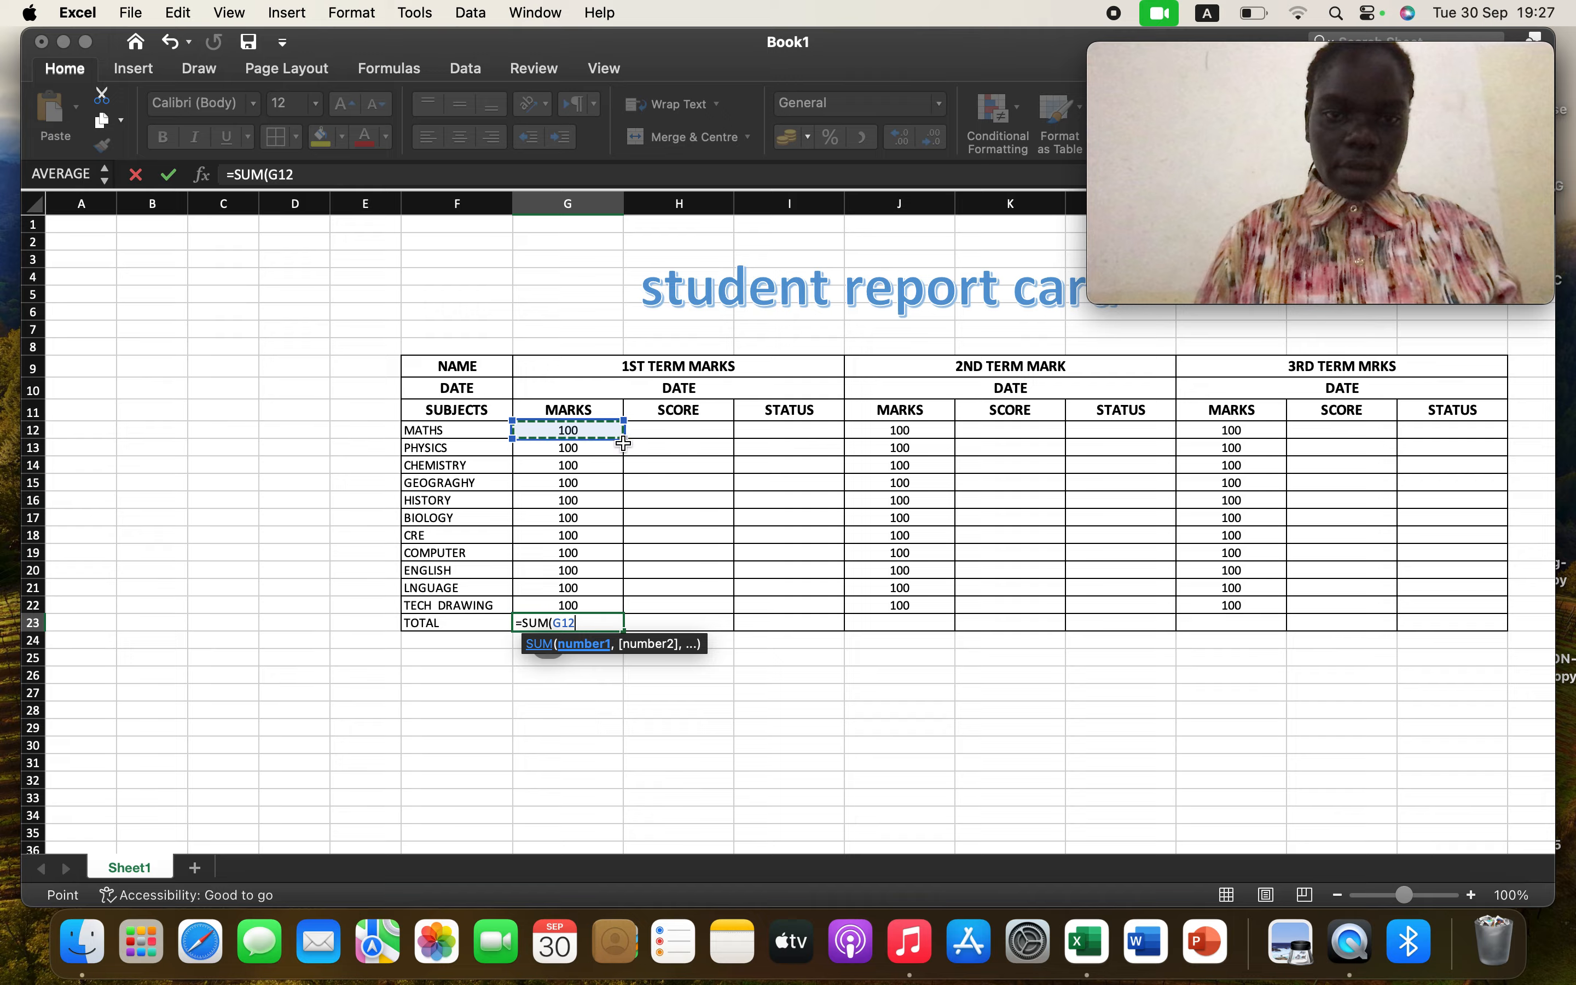
{"action": "left_click_drag", "start_coordinate": [624, 442], "coordinate": [616, 609]}
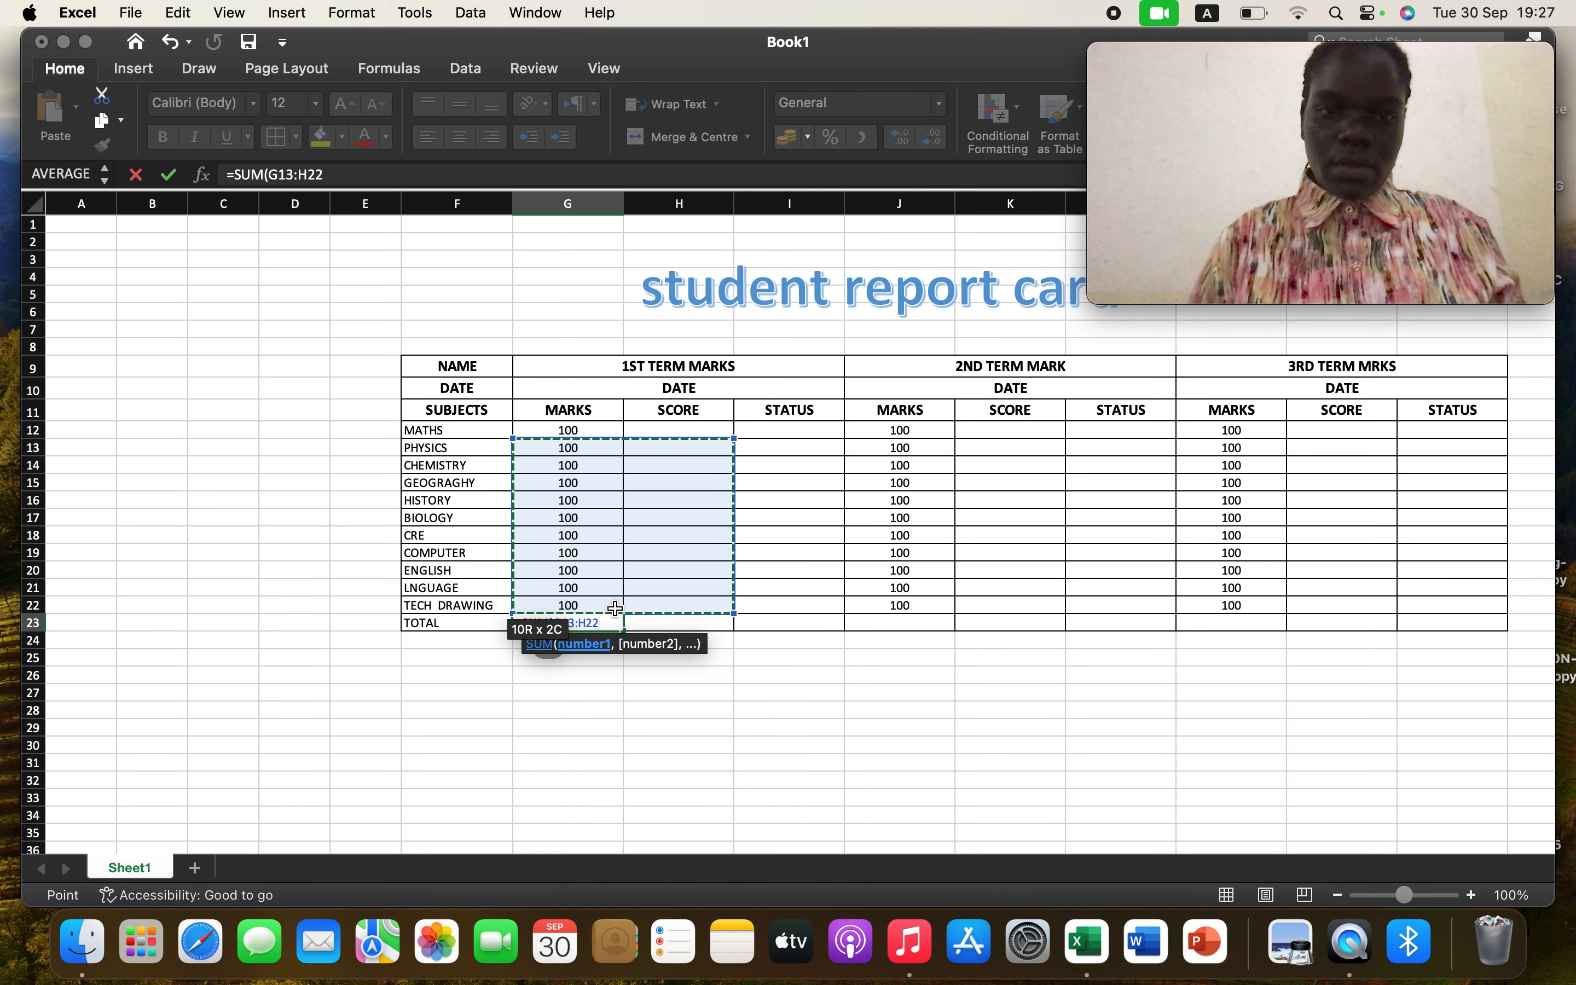
{"action": "left_click", "coordinate": [463, 674]}
{"action": "left_click", "coordinate": [593, 624]}
{"action": "key", "text": "BackSpace"}
{"action": "key", "text": "BackSpace"}
{"action": "key", "text": "BackSpace"}
{"action": "key", "text": "BackSpace"}
{"action": "key", "text": "BackSpace"}
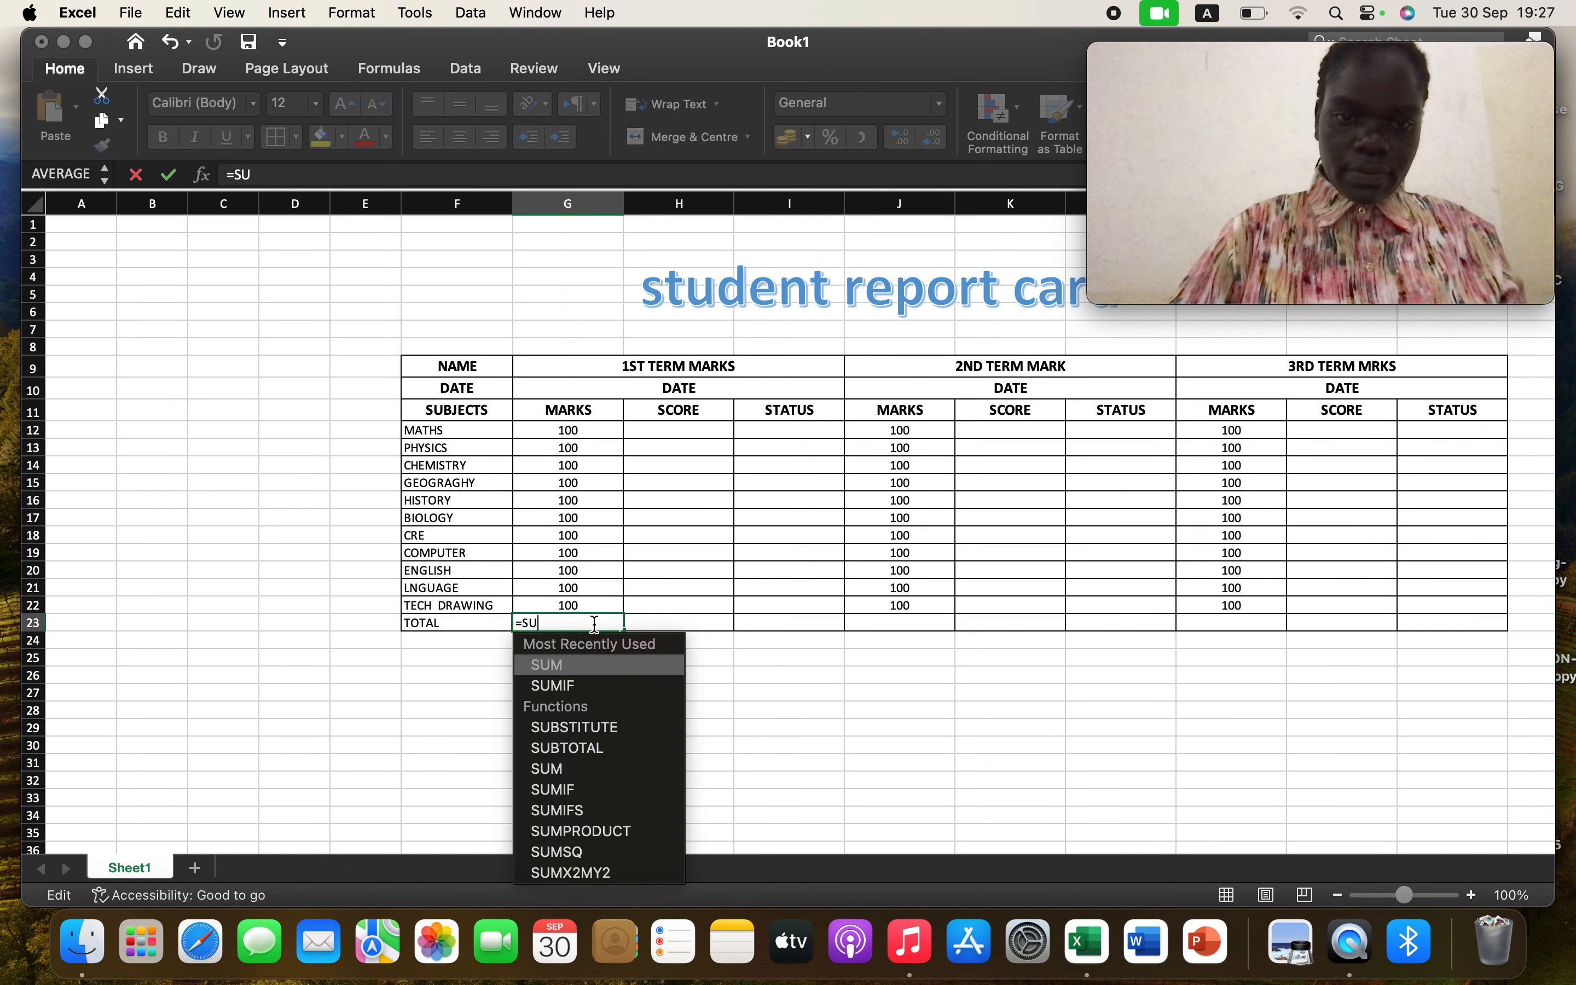
{"action": "key", "text": "BackSpace"}
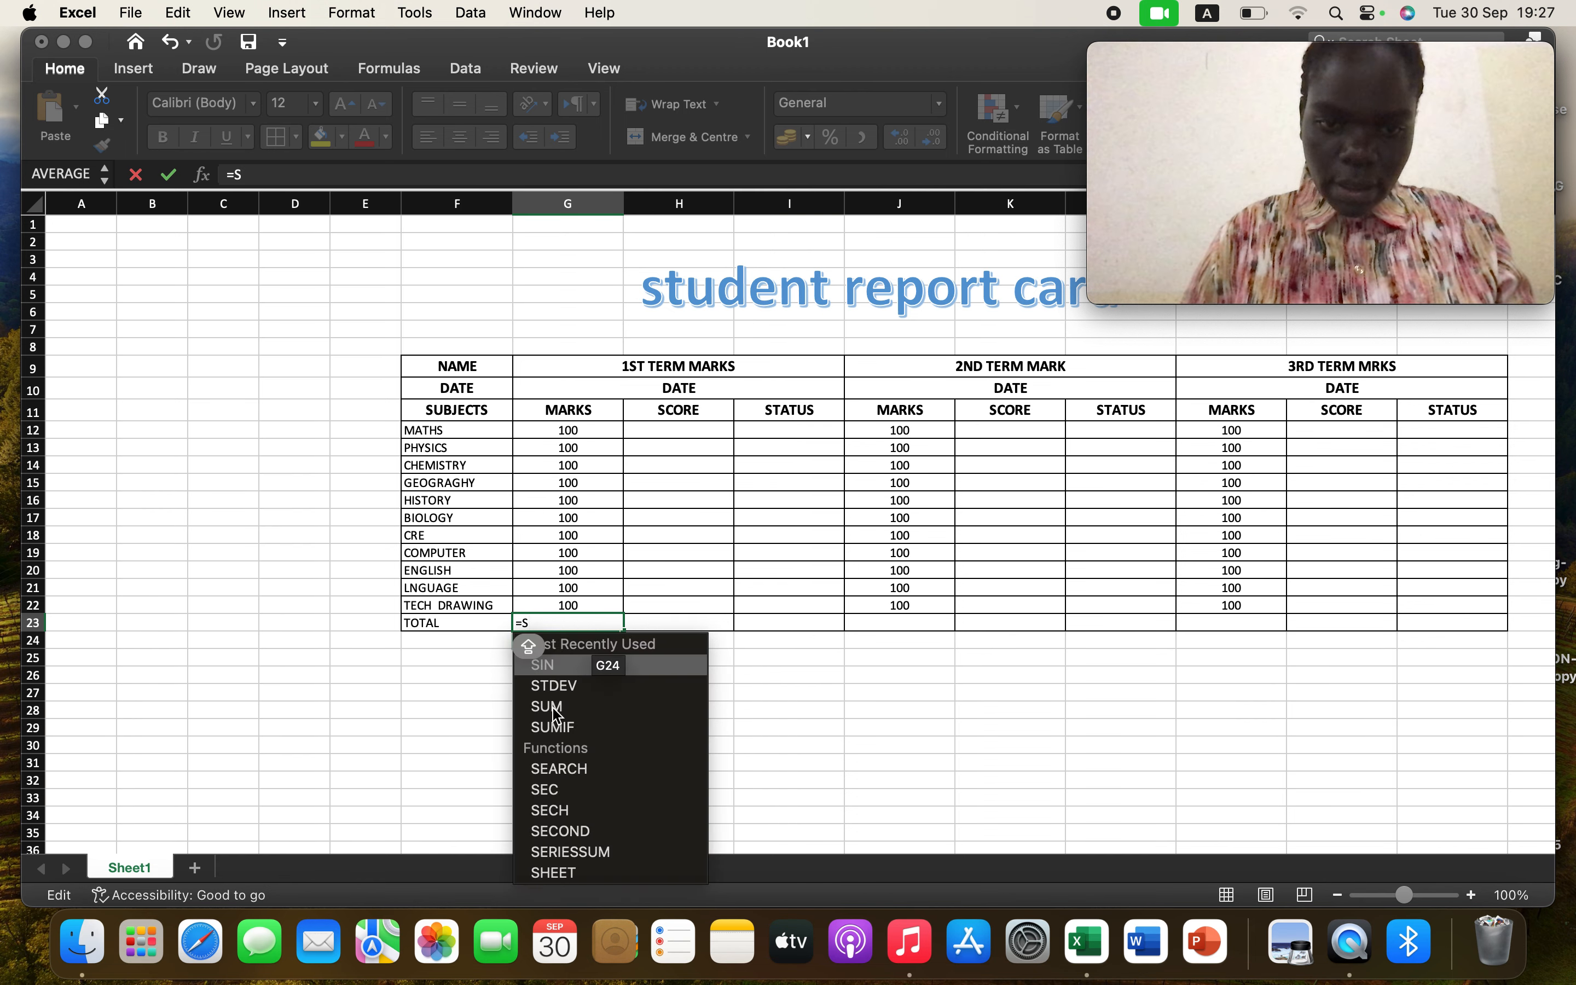
{"action": "left_click", "coordinate": [585, 707]}
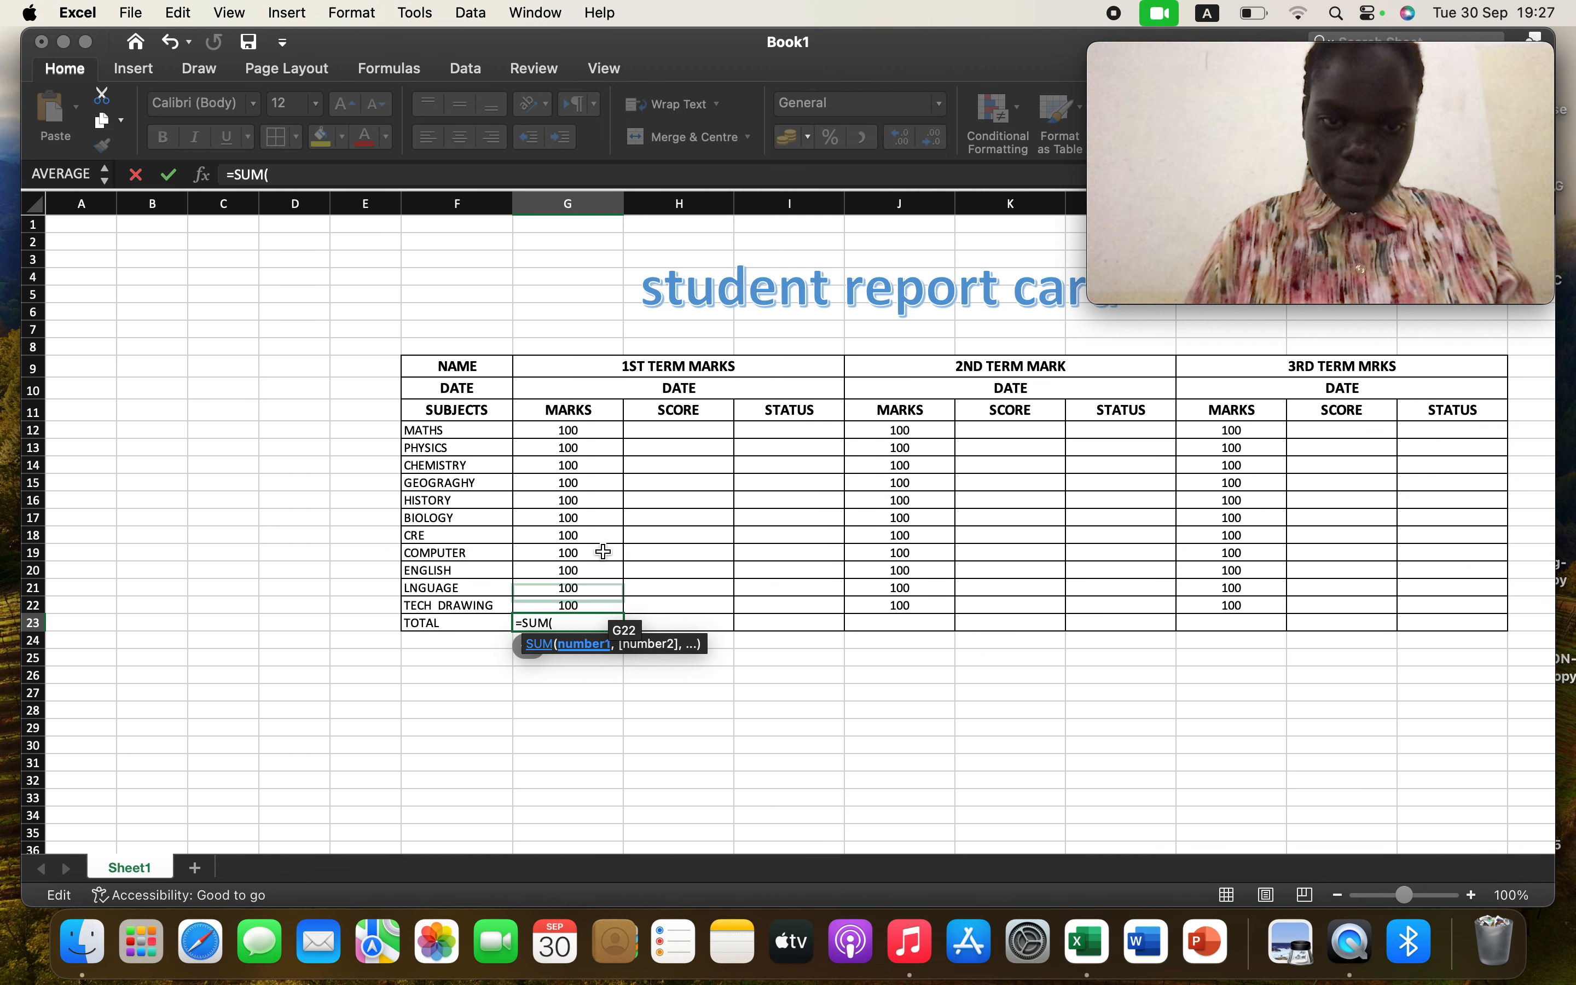
{"action": "left_click", "coordinate": [596, 429]}
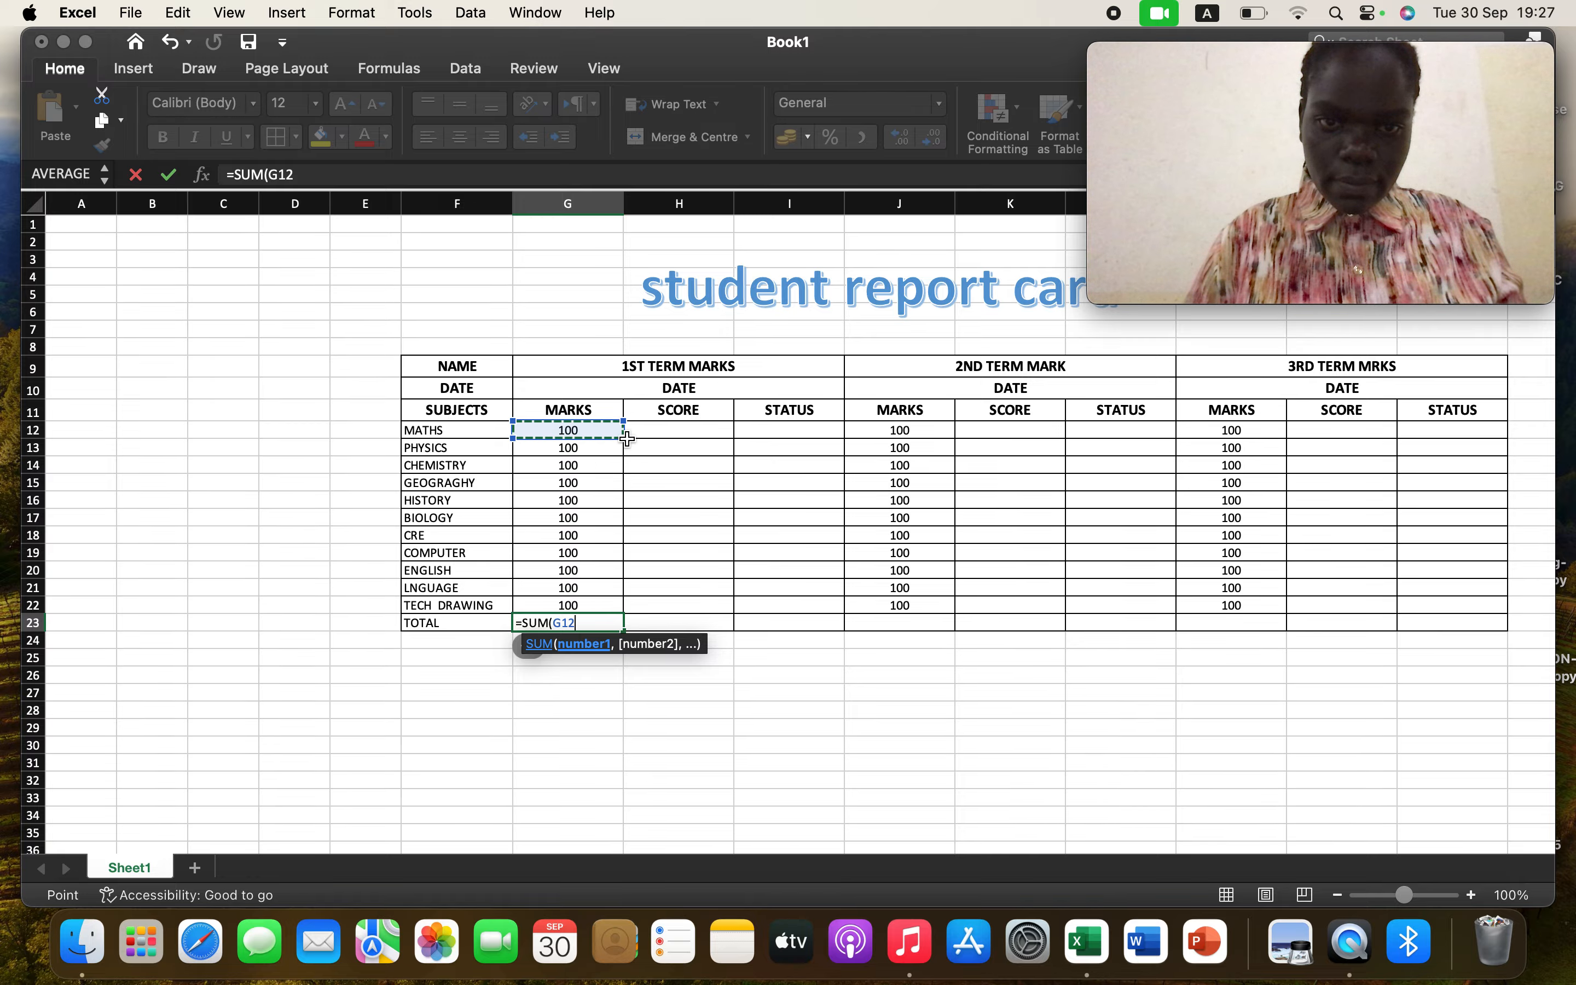
{"action": "left_click_drag", "start_coordinate": [626, 438], "coordinate": [626, 485]}
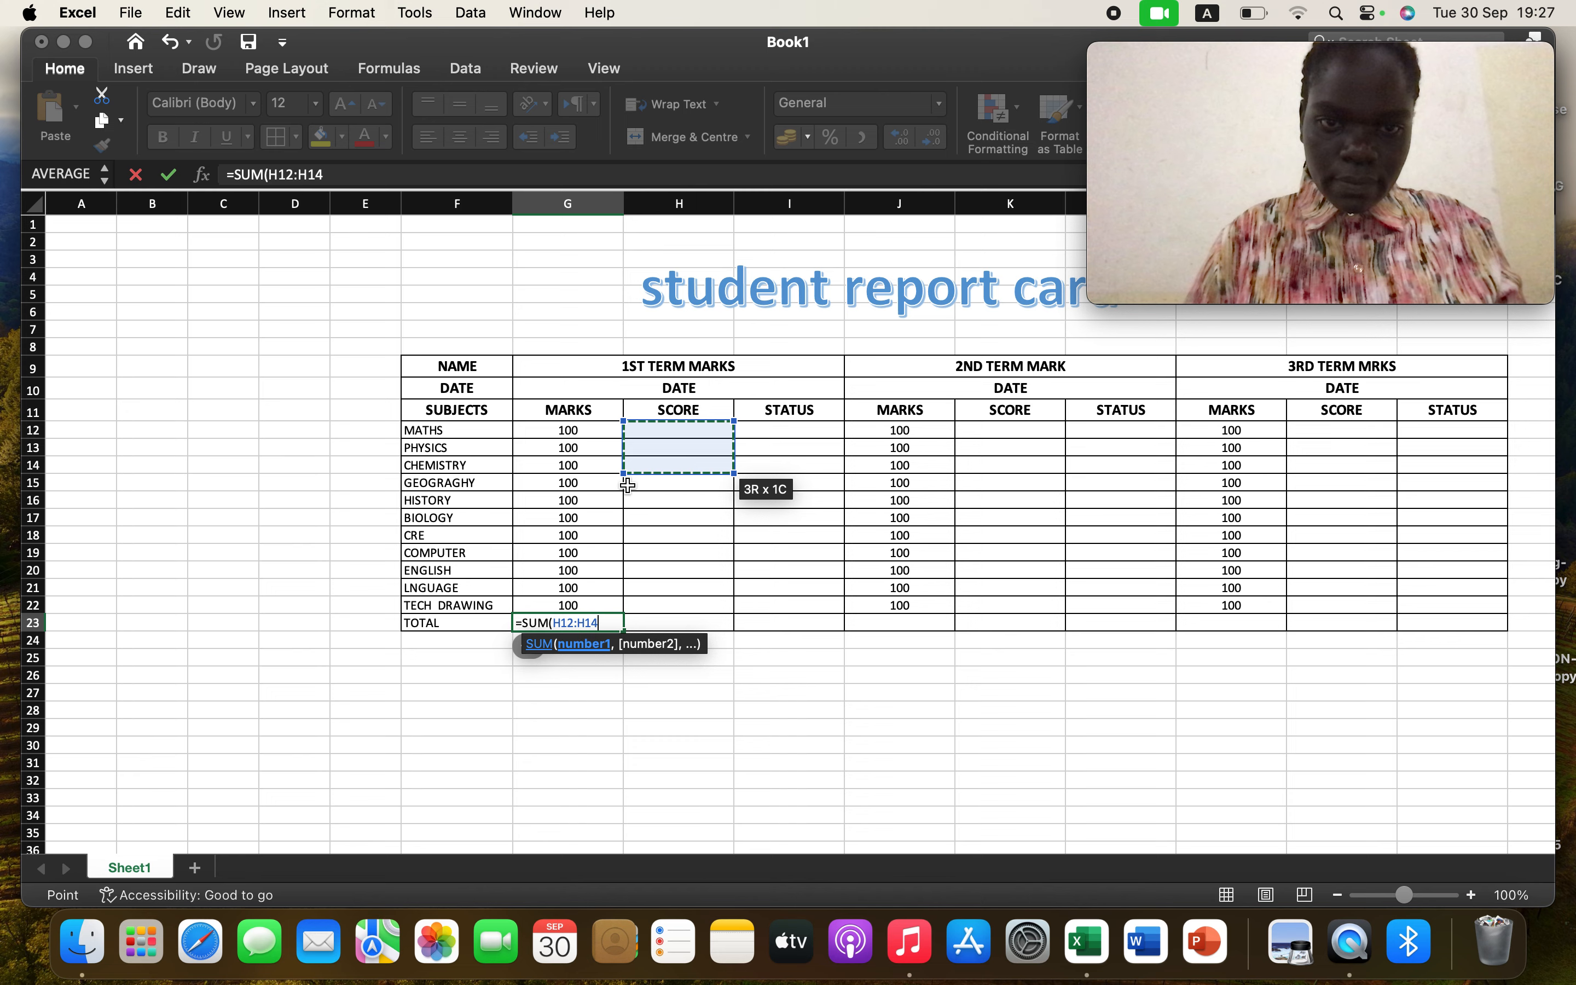
{"action": "left_click", "coordinate": [557, 434]}
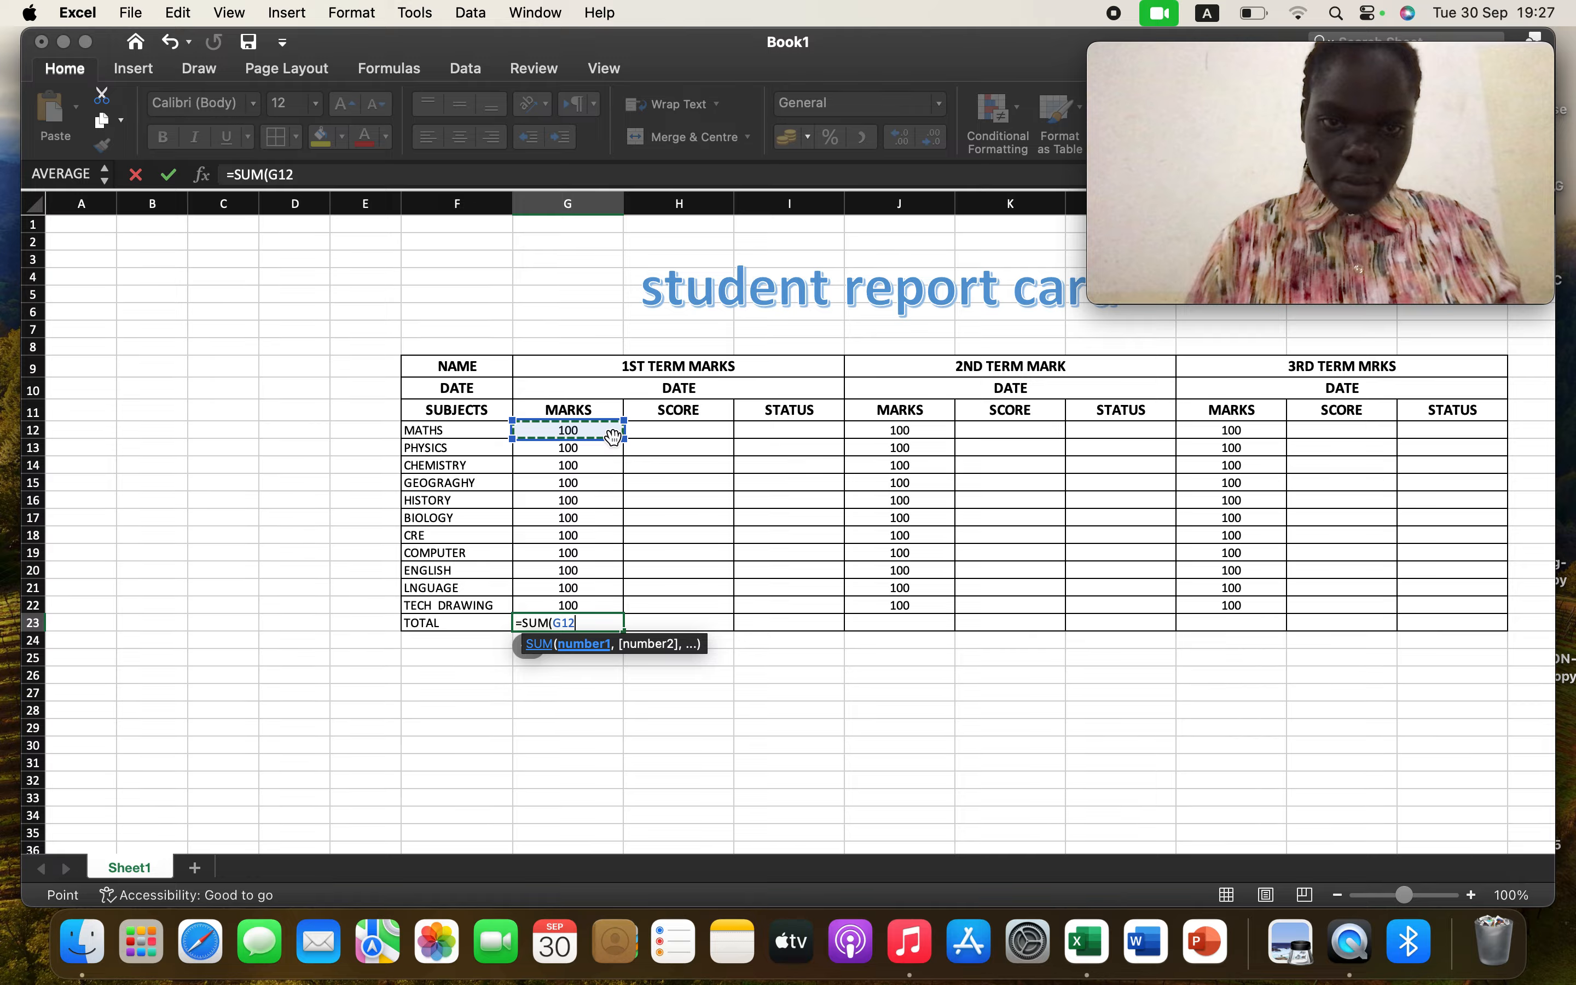
{"action": "left_click_drag", "start_coordinate": [618, 440], "coordinate": [613, 609]}
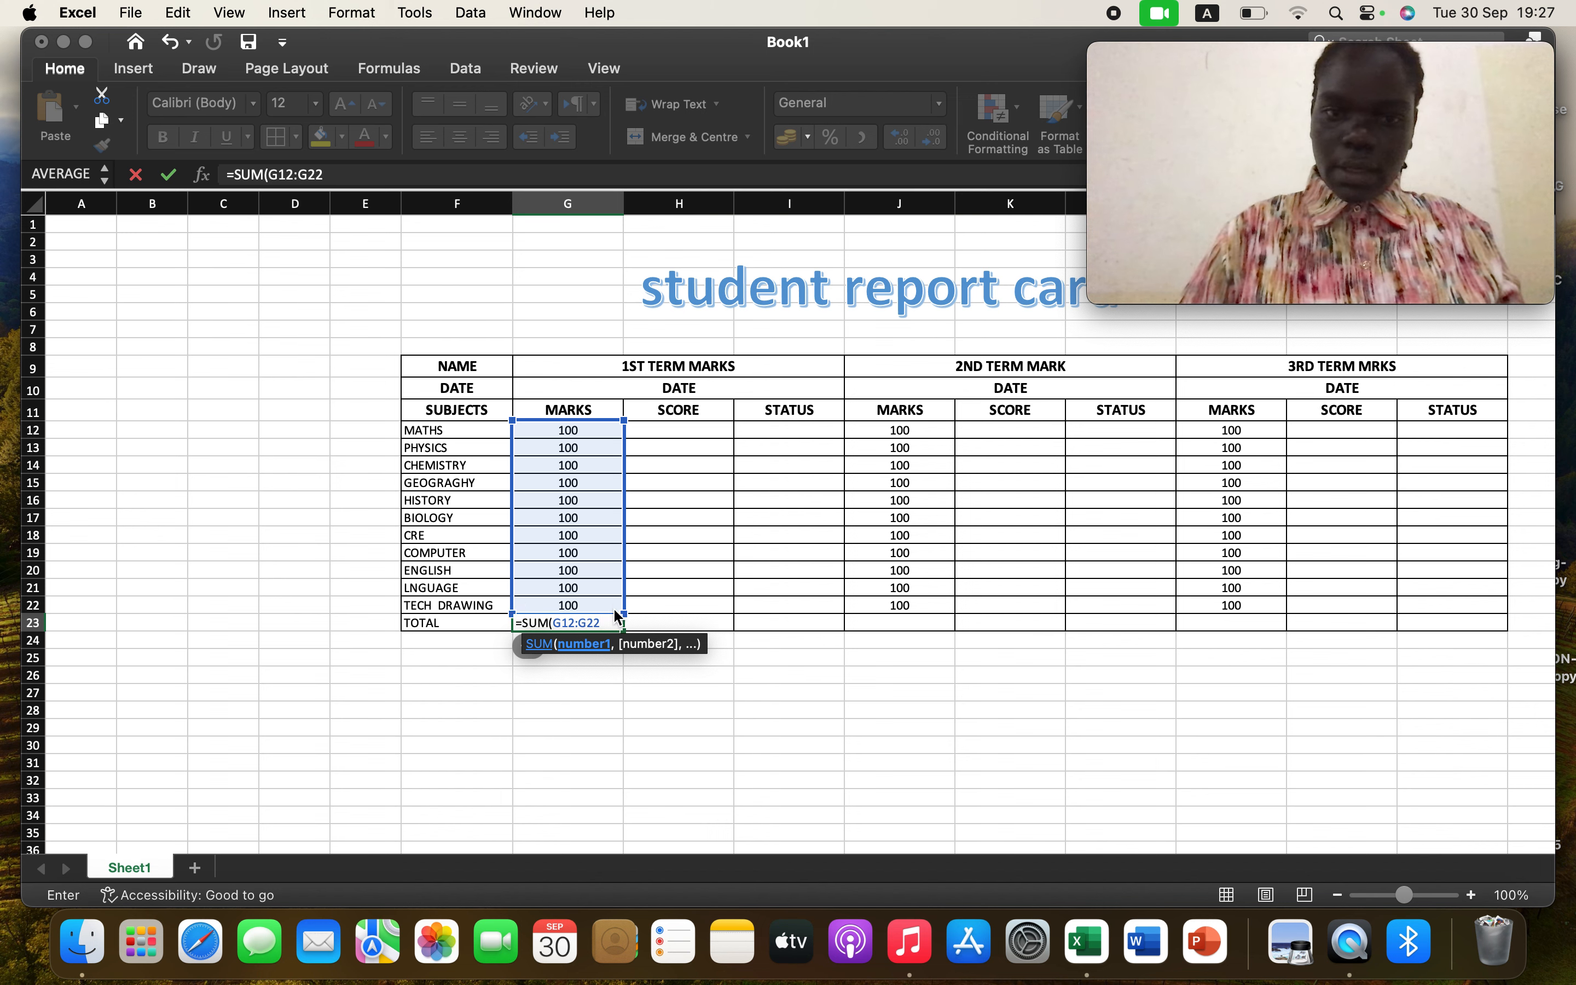
{"action": "key", "text": "Return"}
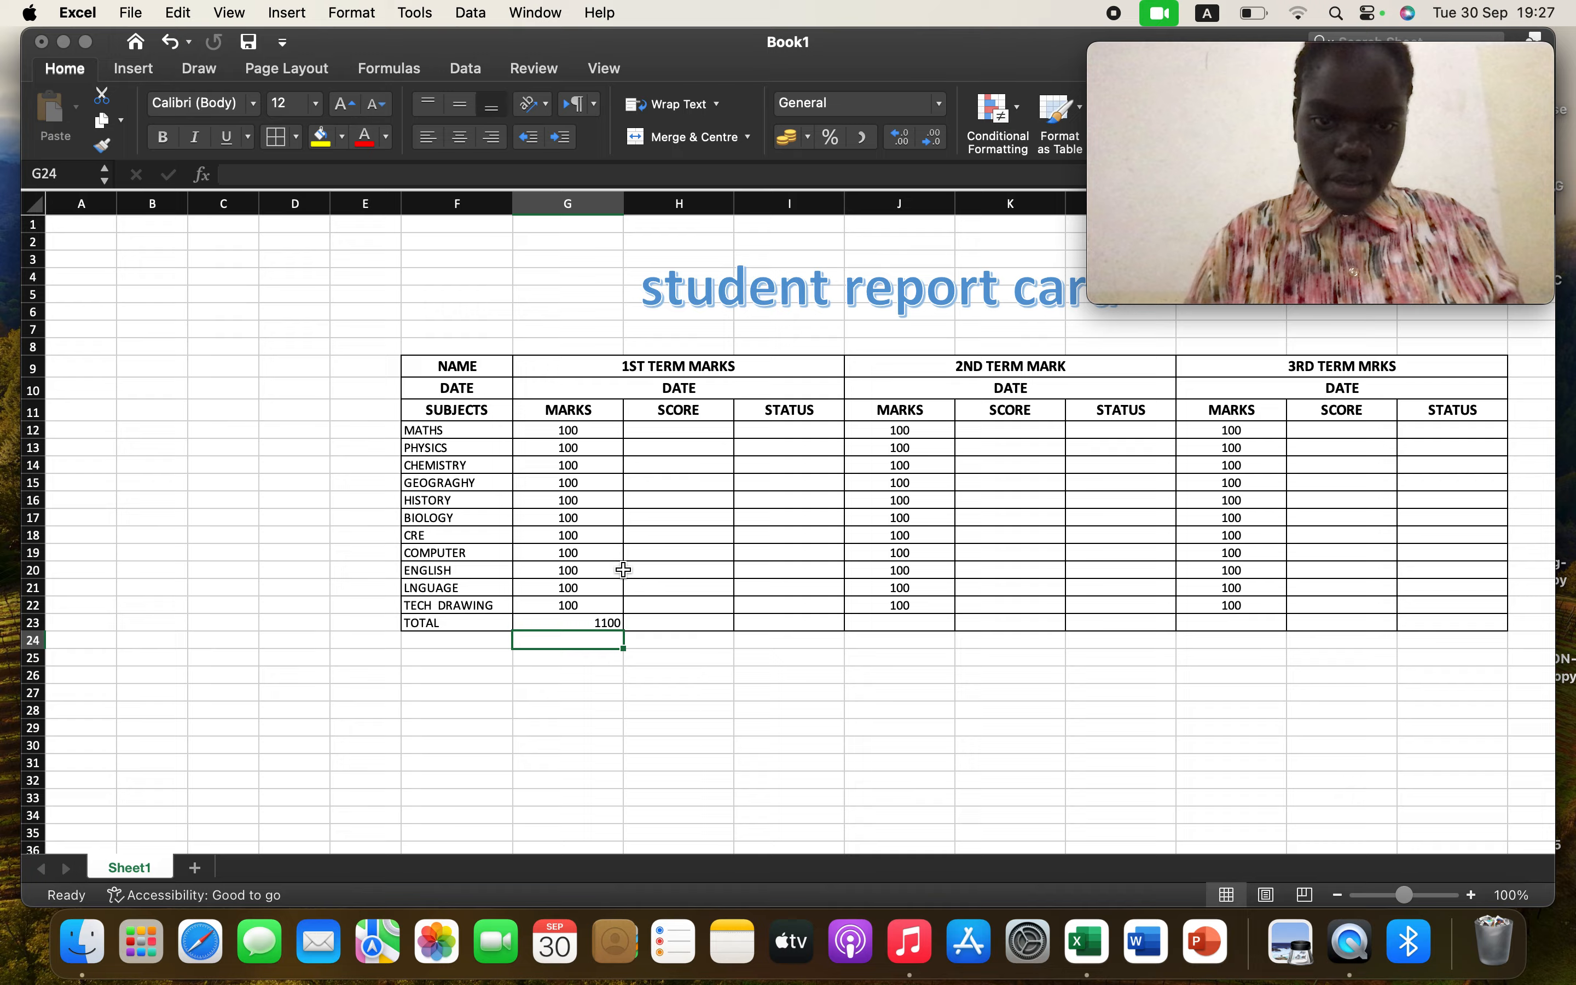
Total the second-term marks in J23 with a SUM formula over J12:J22
{"action": "left_click", "coordinate": [695, 435]}
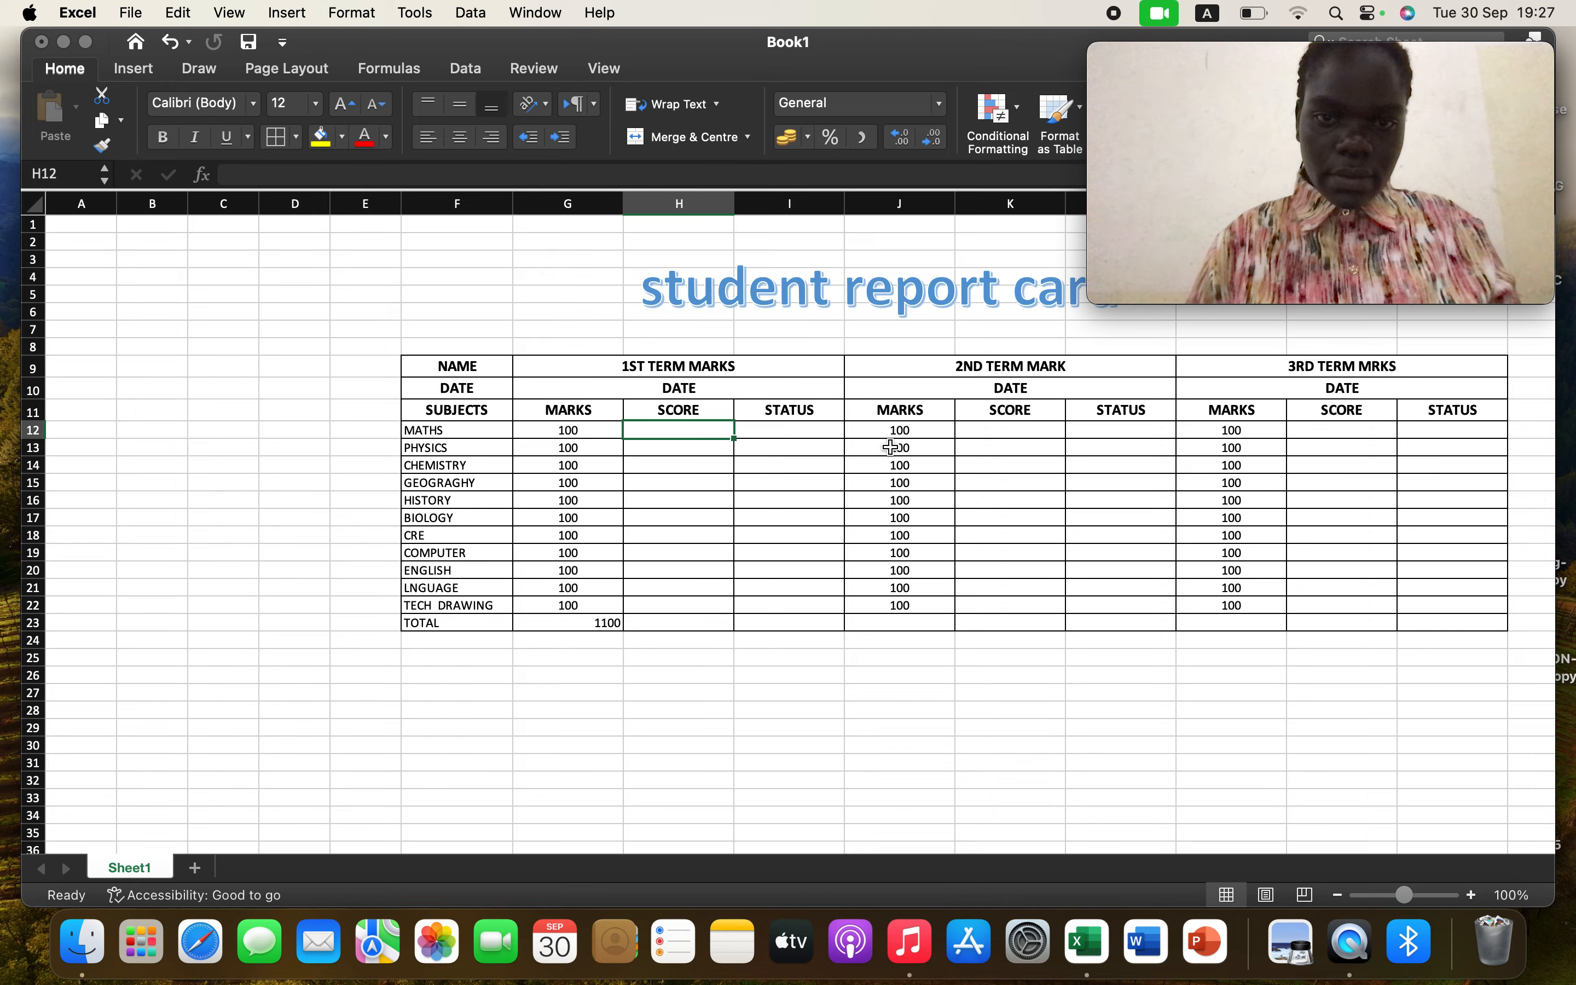
{"action": "left_click", "coordinate": [934, 429]}
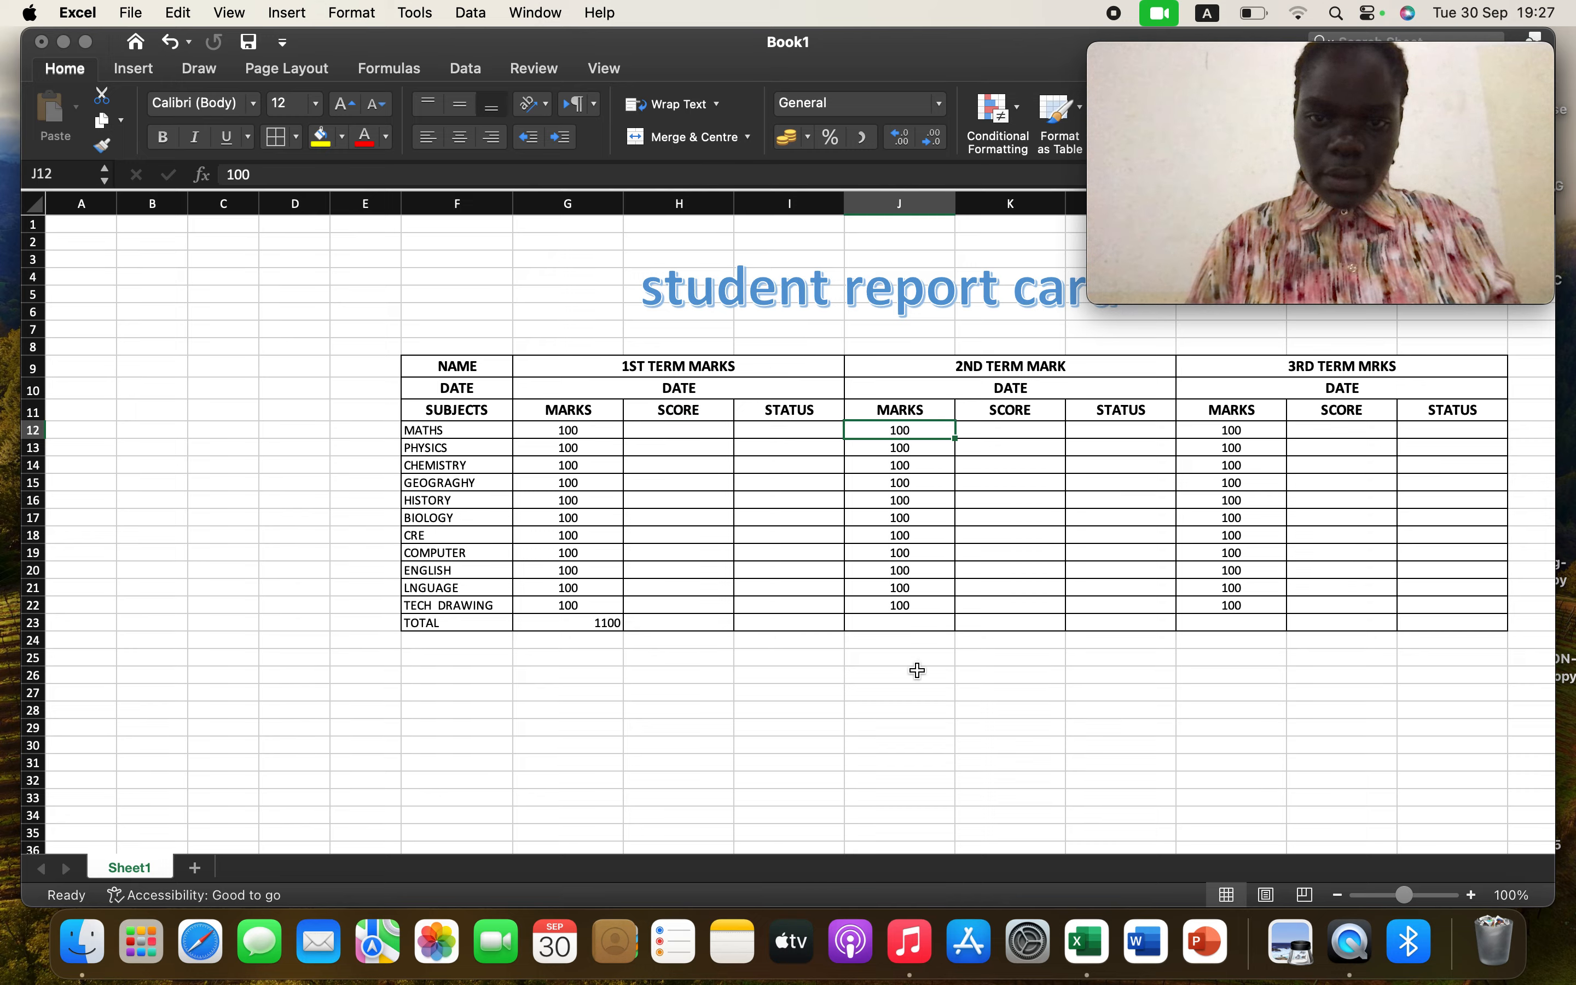
{"action": "left_click", "coordinate": [908, 621]}
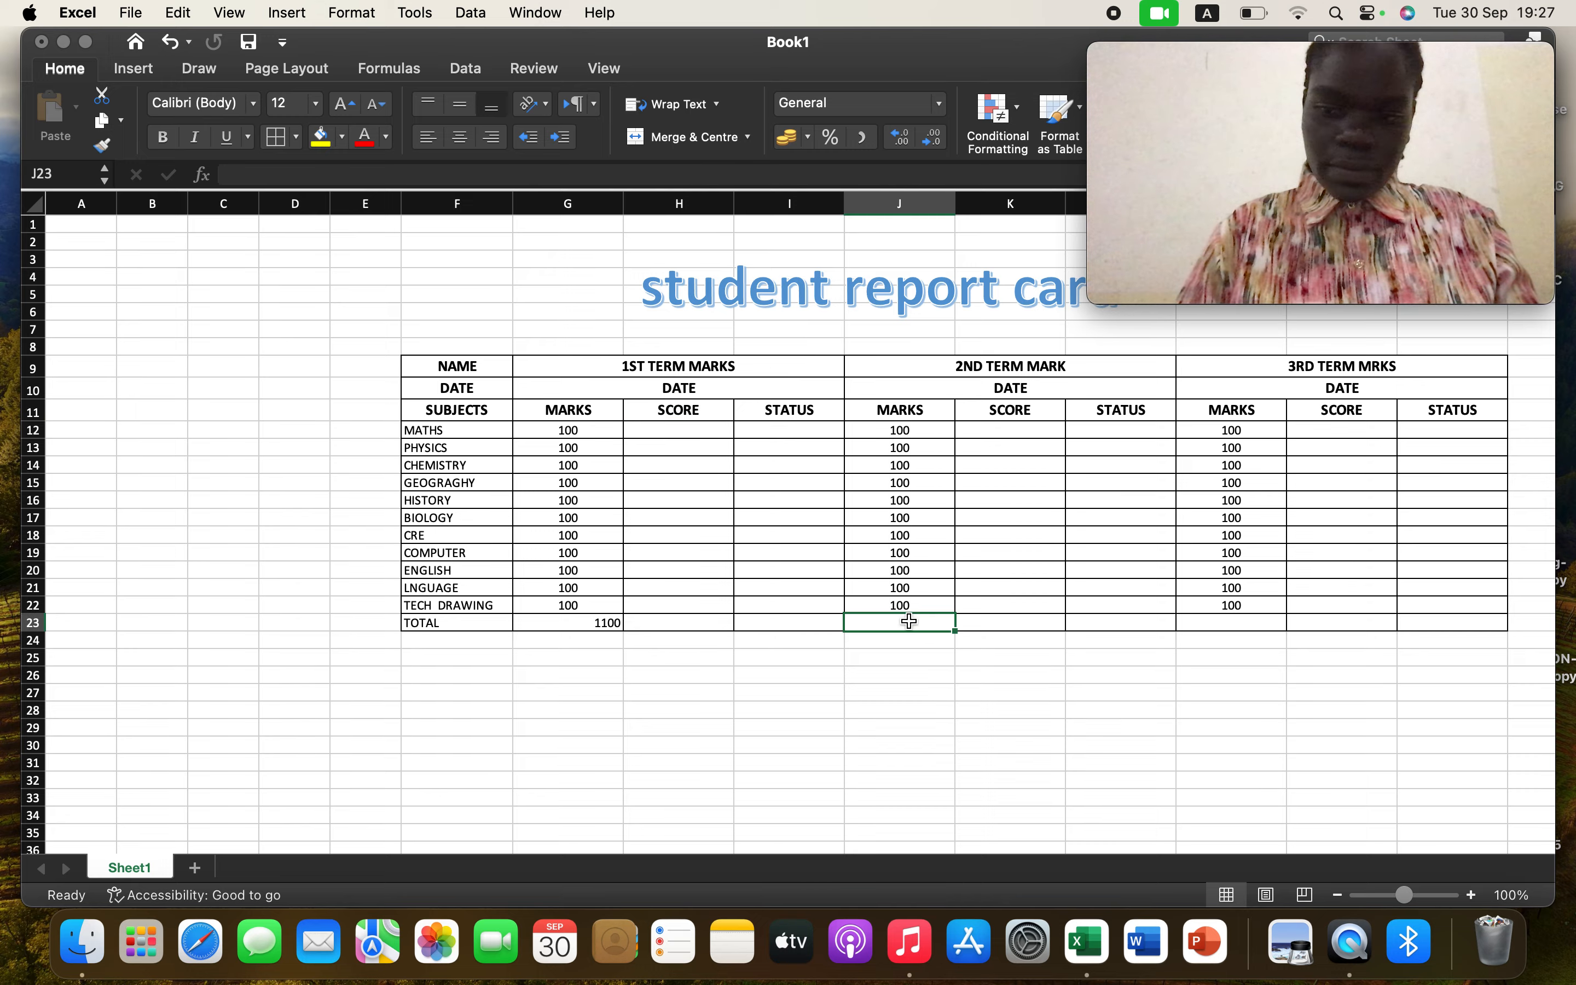
{"action": "type", "text": "="}
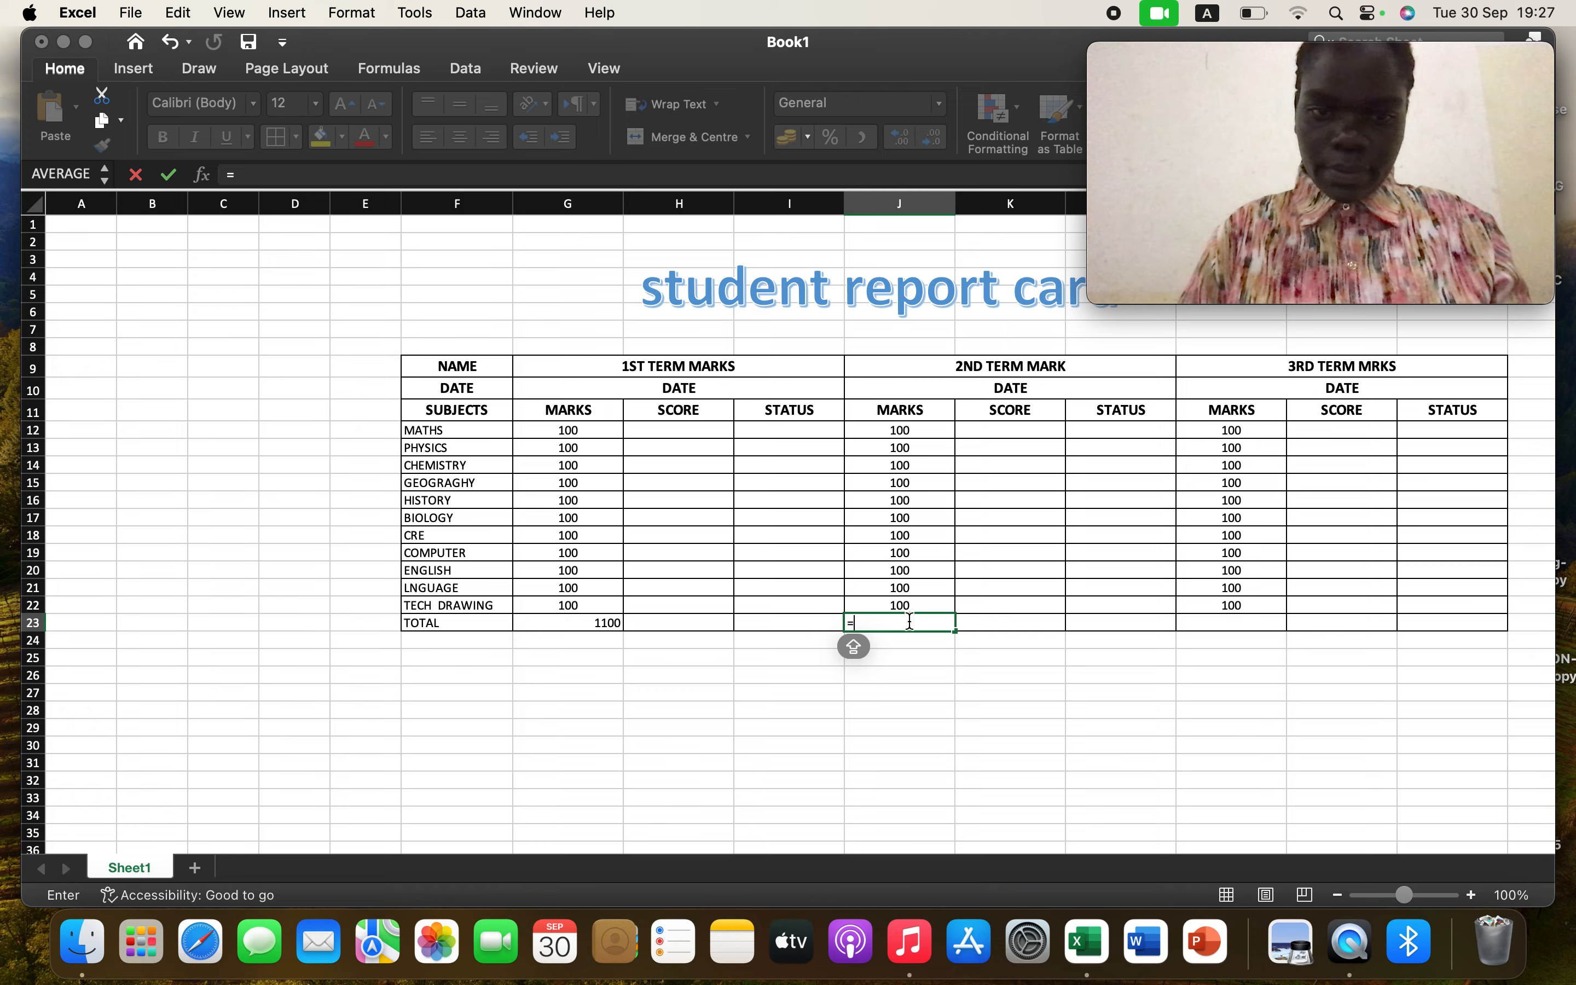
{"action": "type", "text": "SU"}
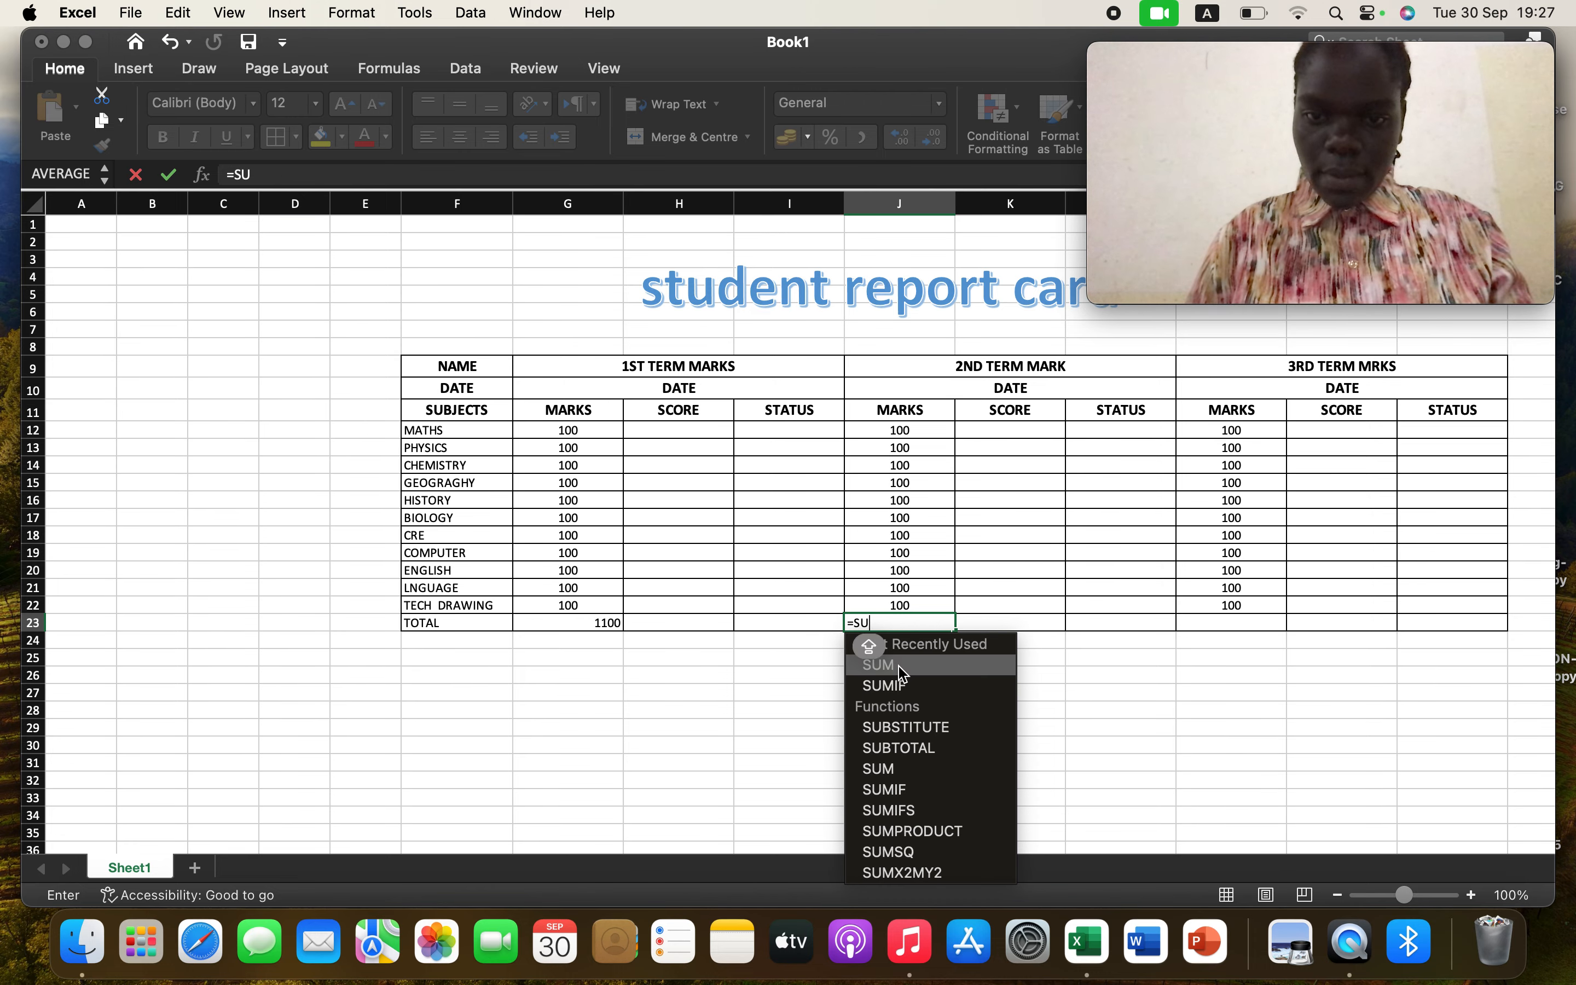
{"action": "double_click", "coordinate": [902, 670]}
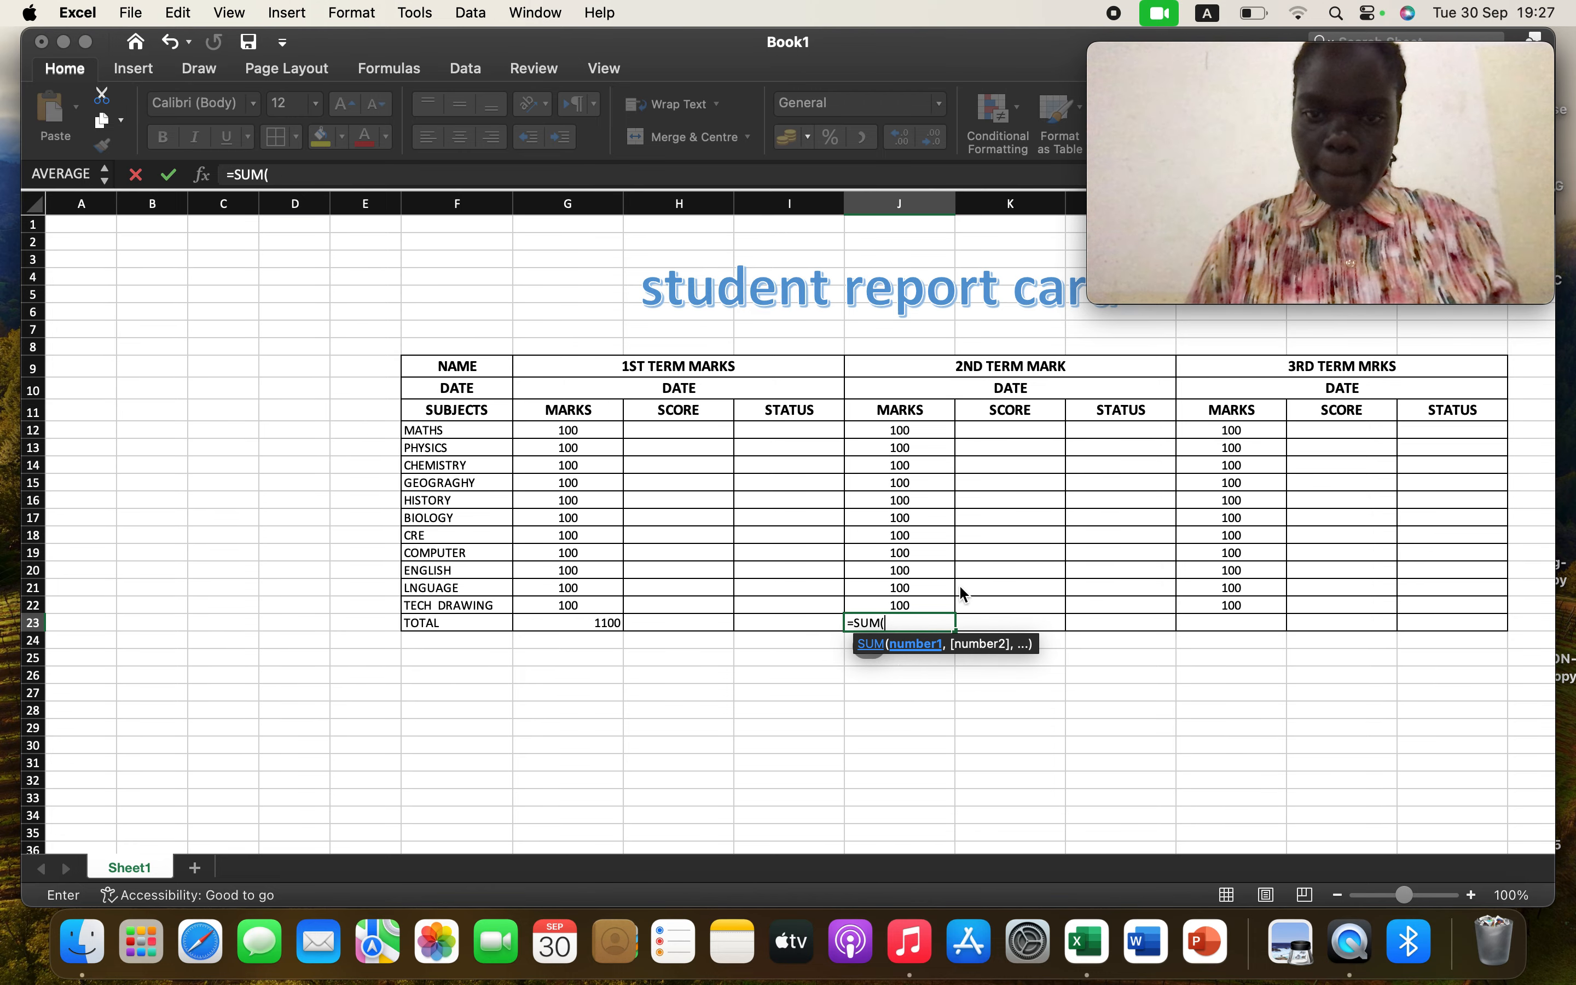
{"action": "left_click", "coordinate": [942, 430]}
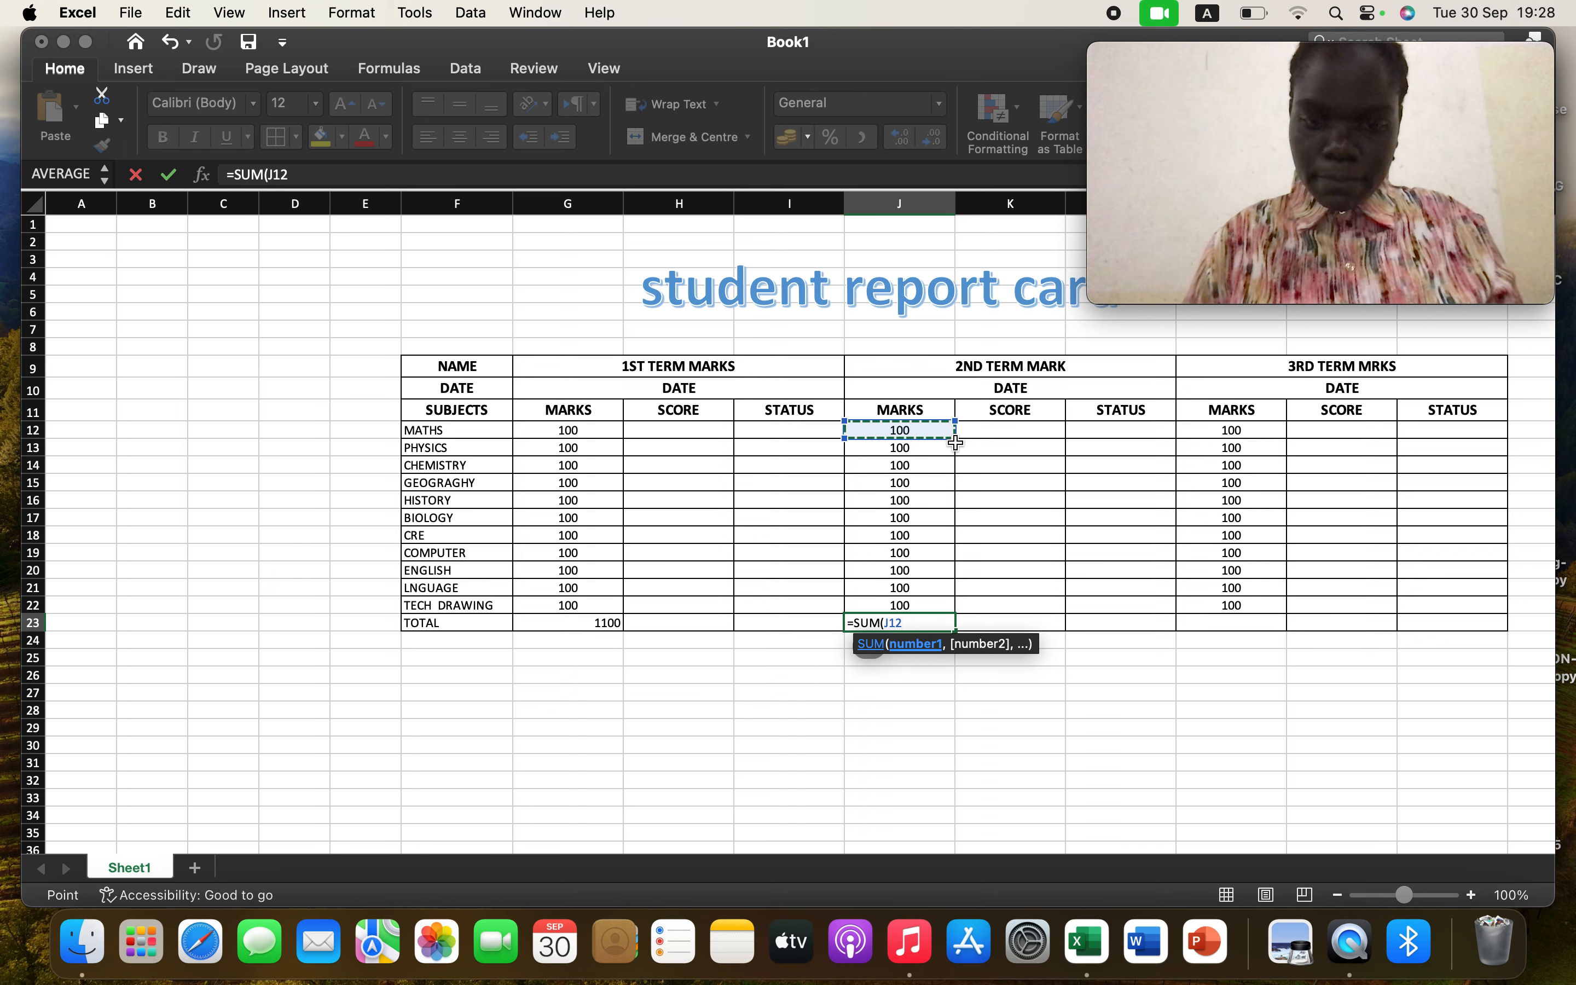
{"action": "left_click_drag", "start_coordinate": [956, 443], "coordinate": [910, 435]}
{"action": "left_click", "coordinate": [833, 443]}
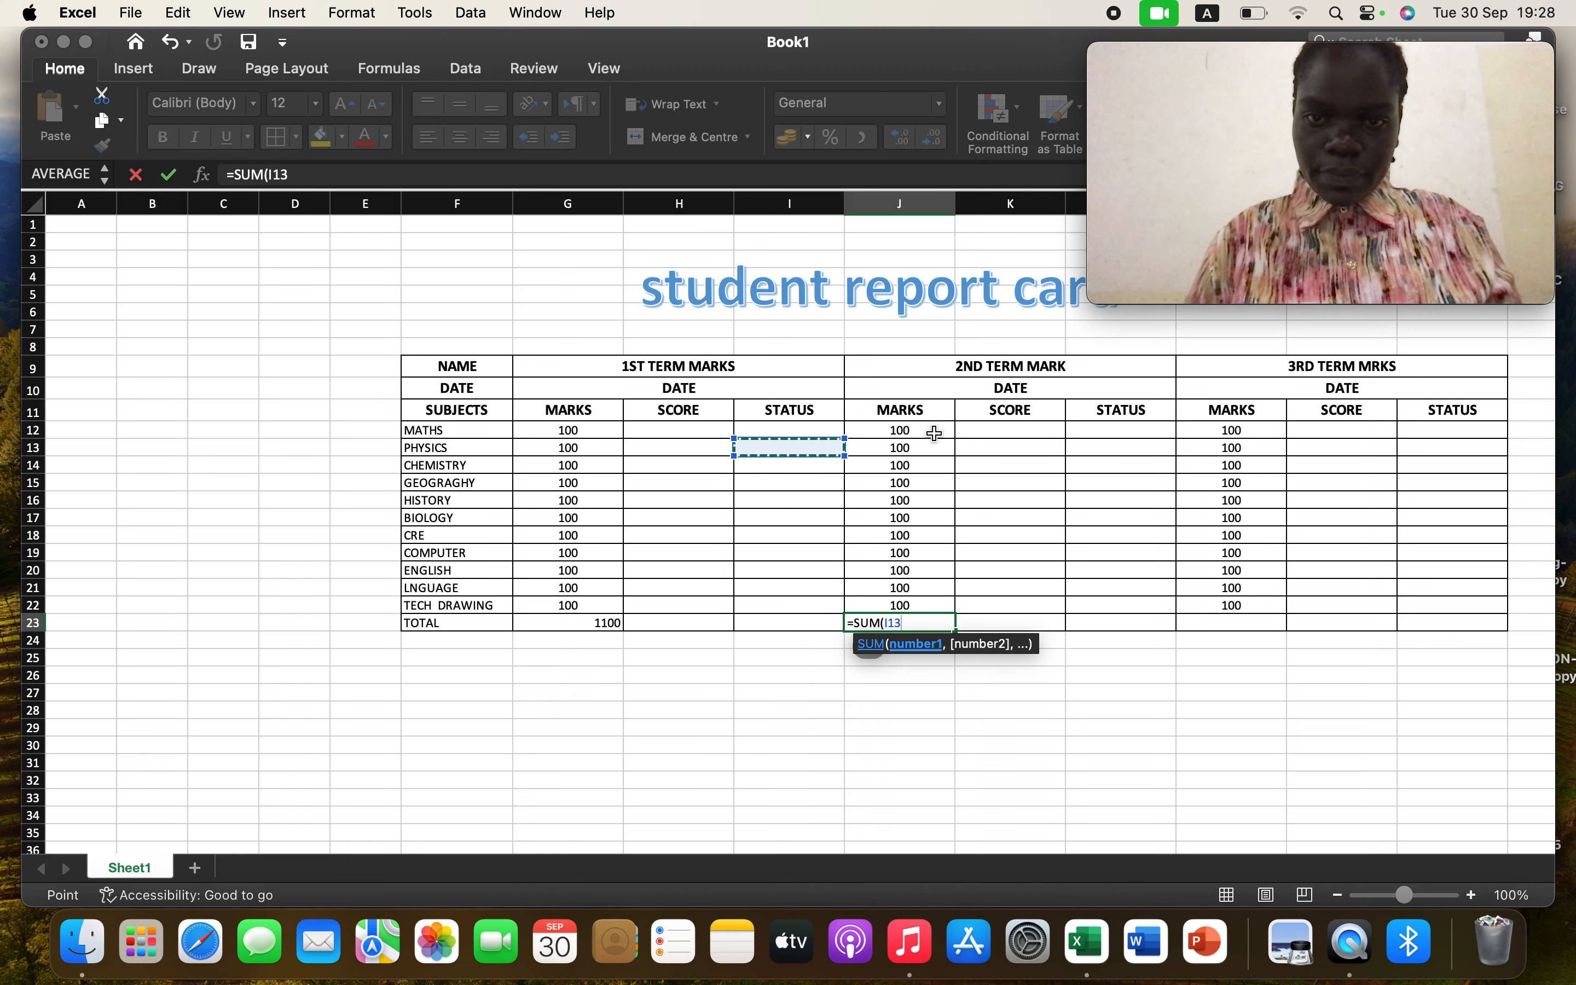
{"action": "left_click", "coordinate": [932, 432]}
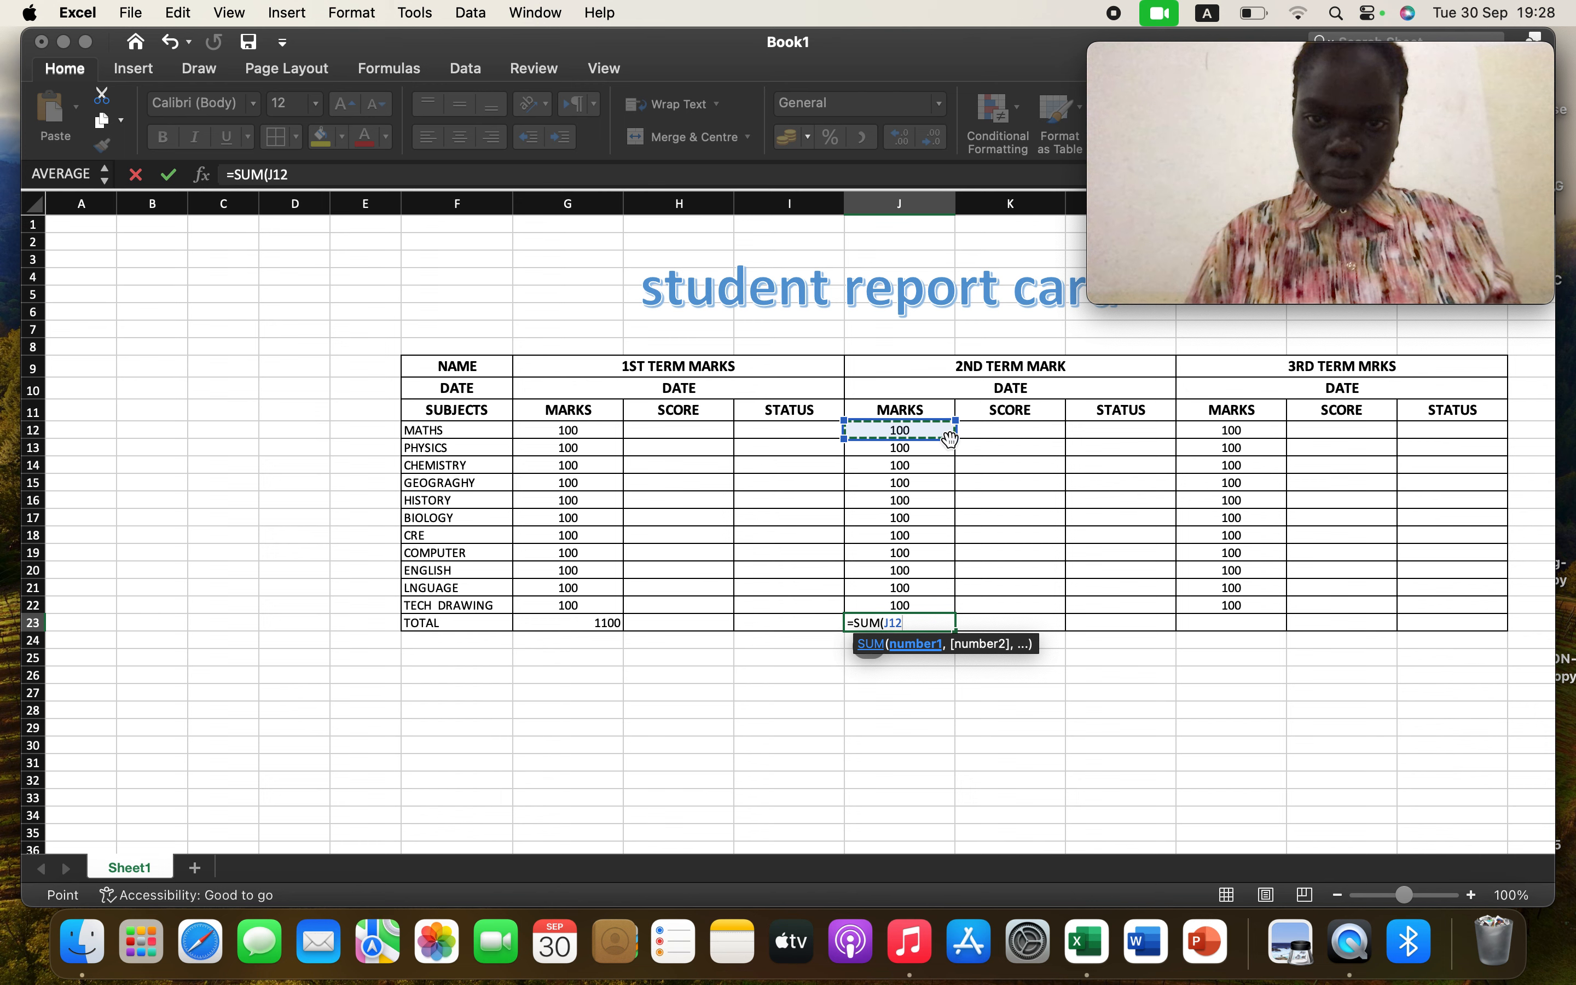
{"action": "left_click_drag", "start_coordinate": [952, 440], "coordinate": [939, 609]}
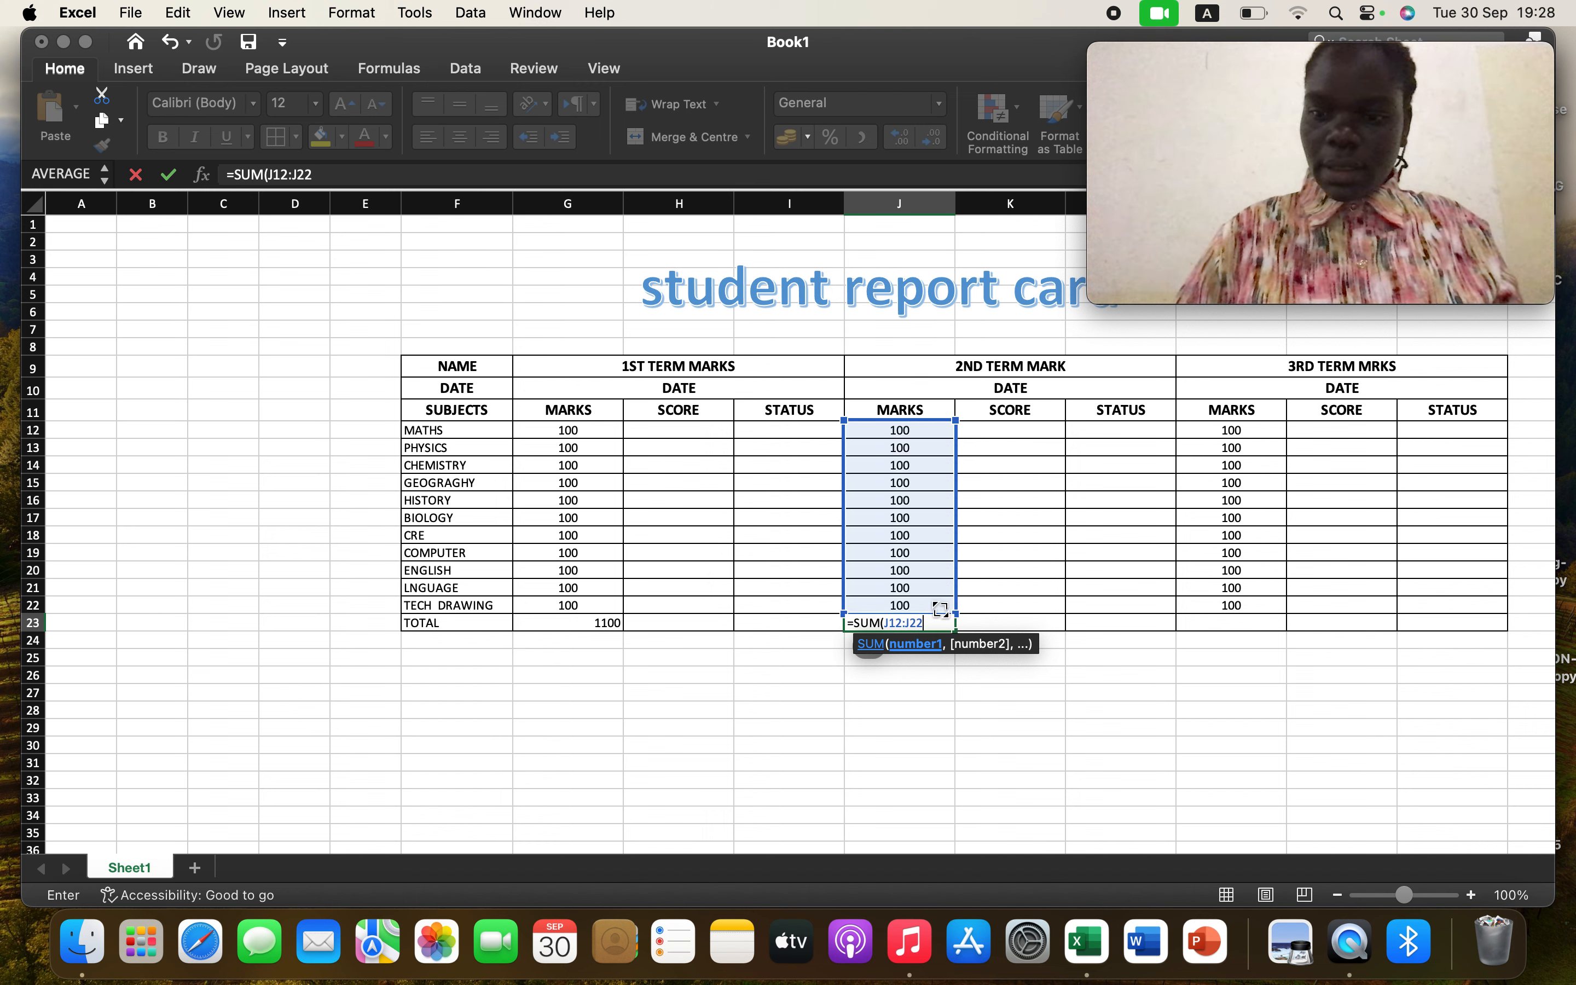
{"action": "key", "text": "Return"}
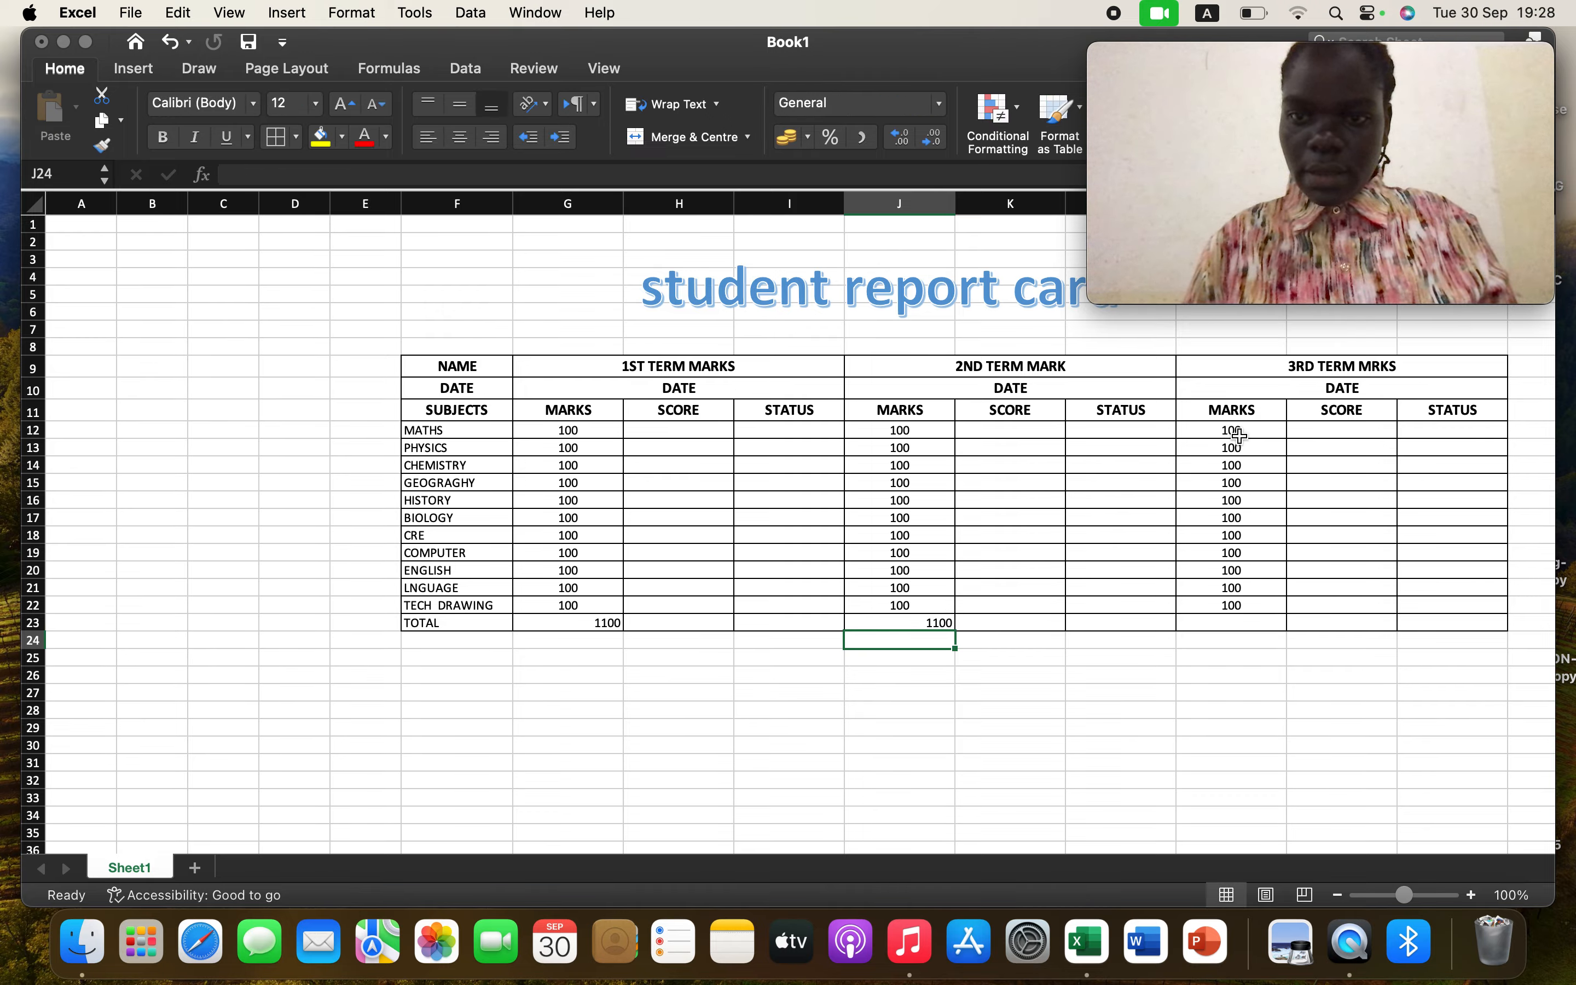
Total the third-term marks in M23 with a SUM formula over M12:M22
{"action": "left_click", "coordinate": [1238, 435]}
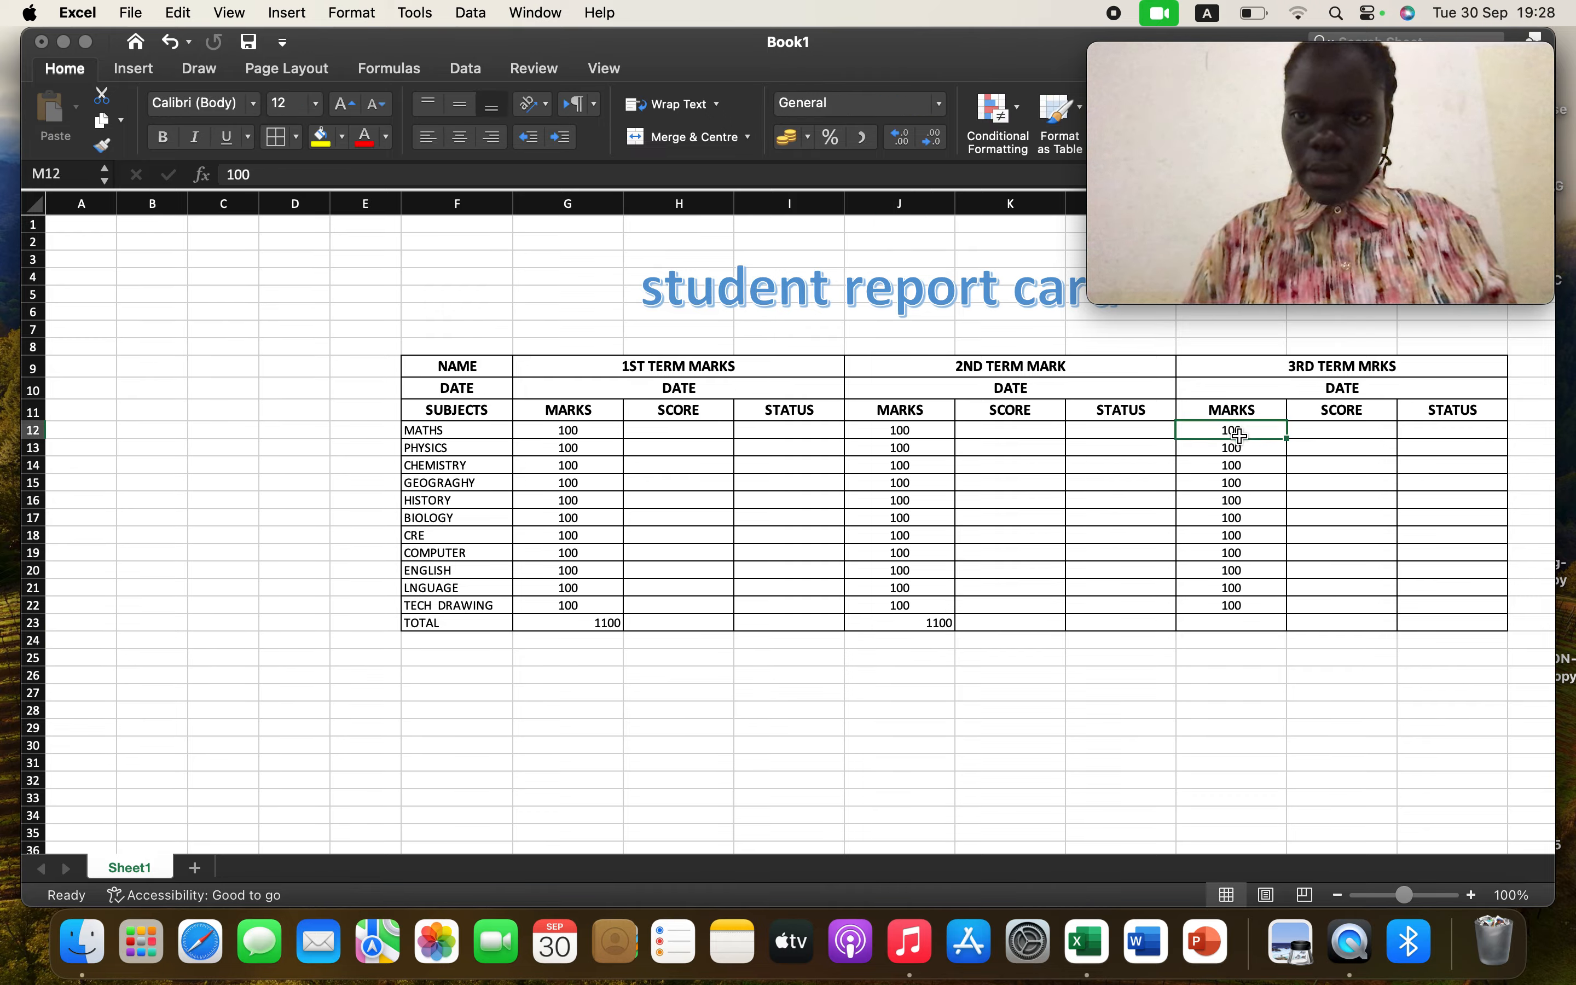
{"action": "left_click", "coordinate": [1243, 625]}
{"action": "type", "text": "=SU"}
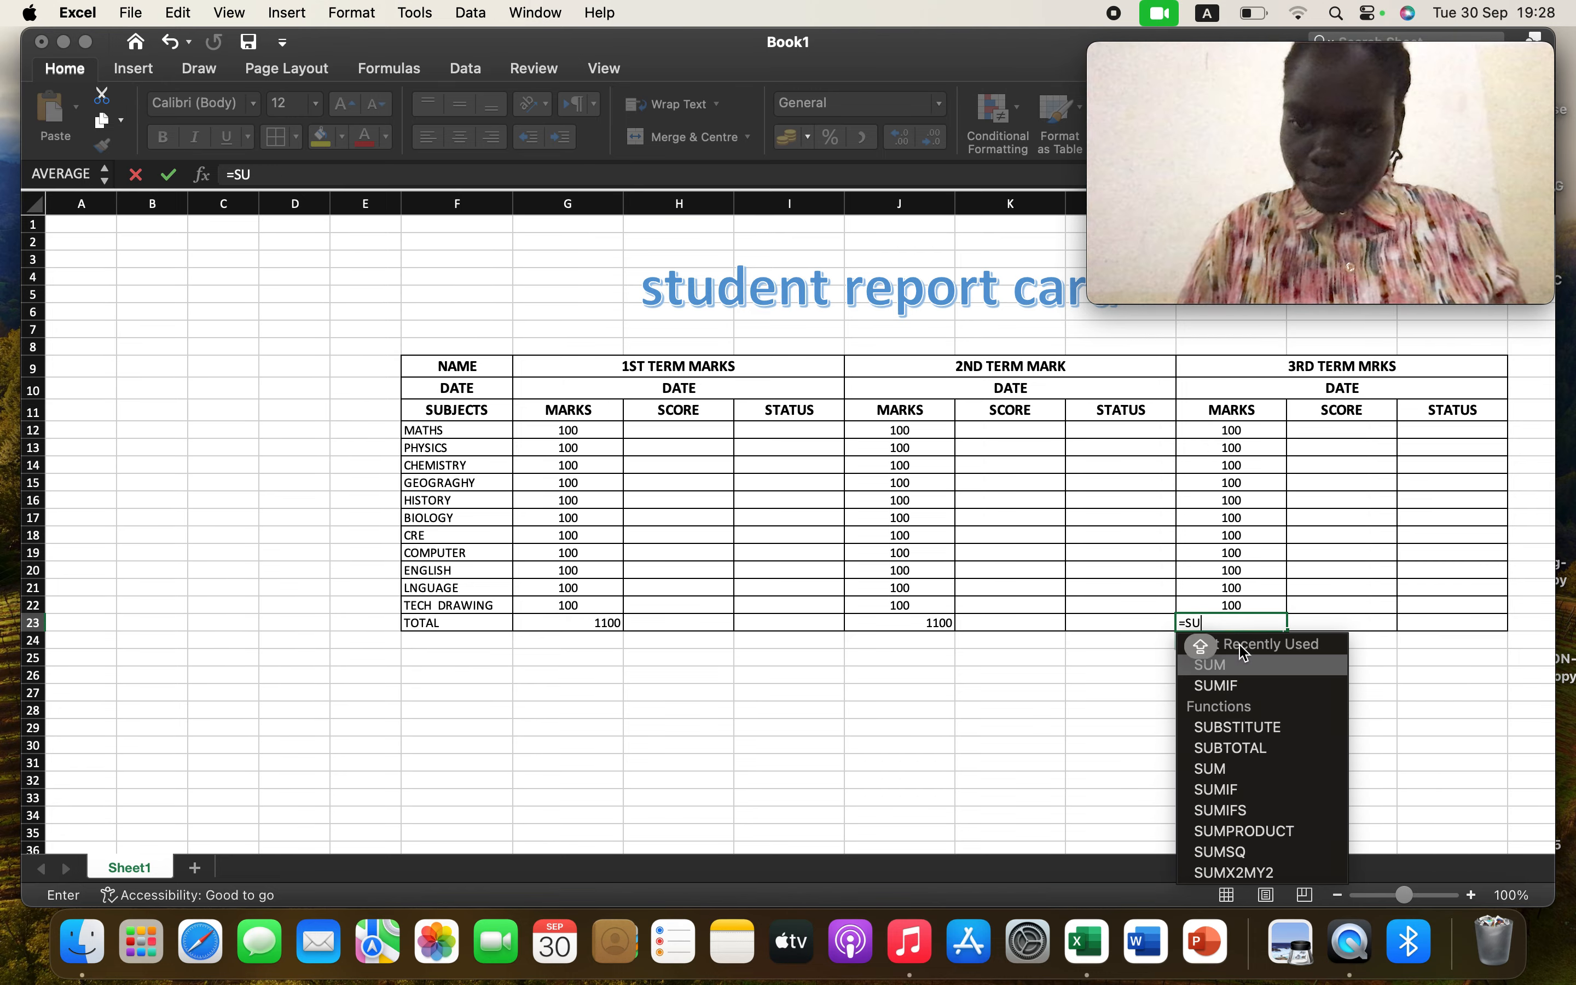
{"action": "left_click", "coordinate": [1230, 674]}
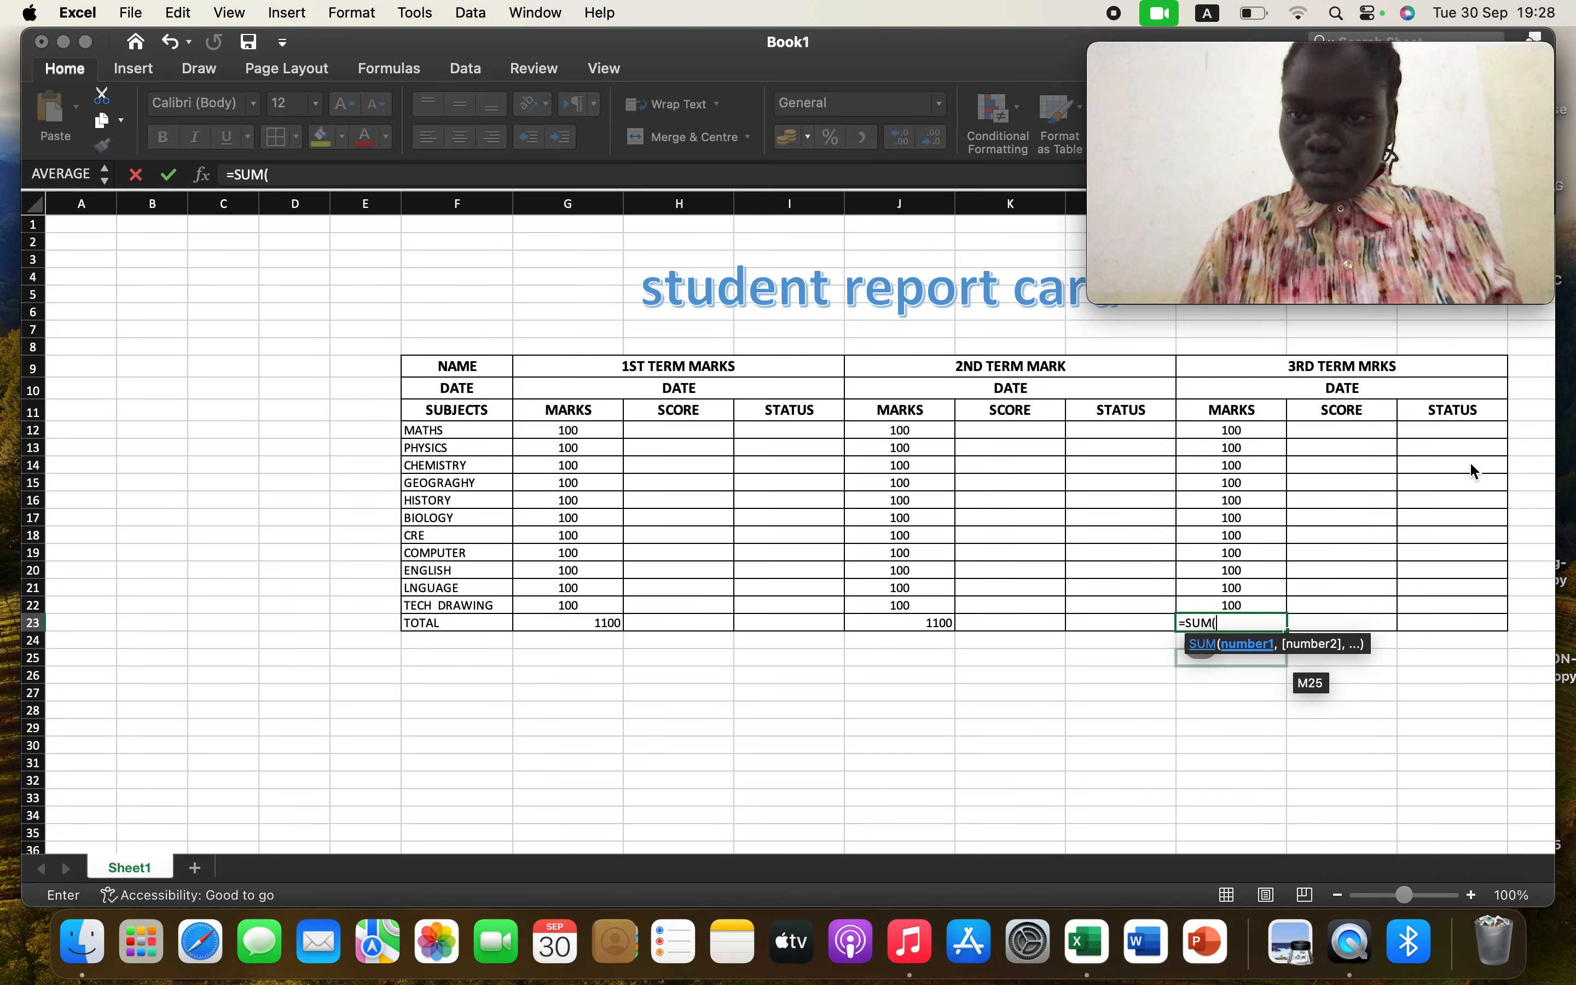
{"action": "left_click", "coordinate": [1243, 433]}
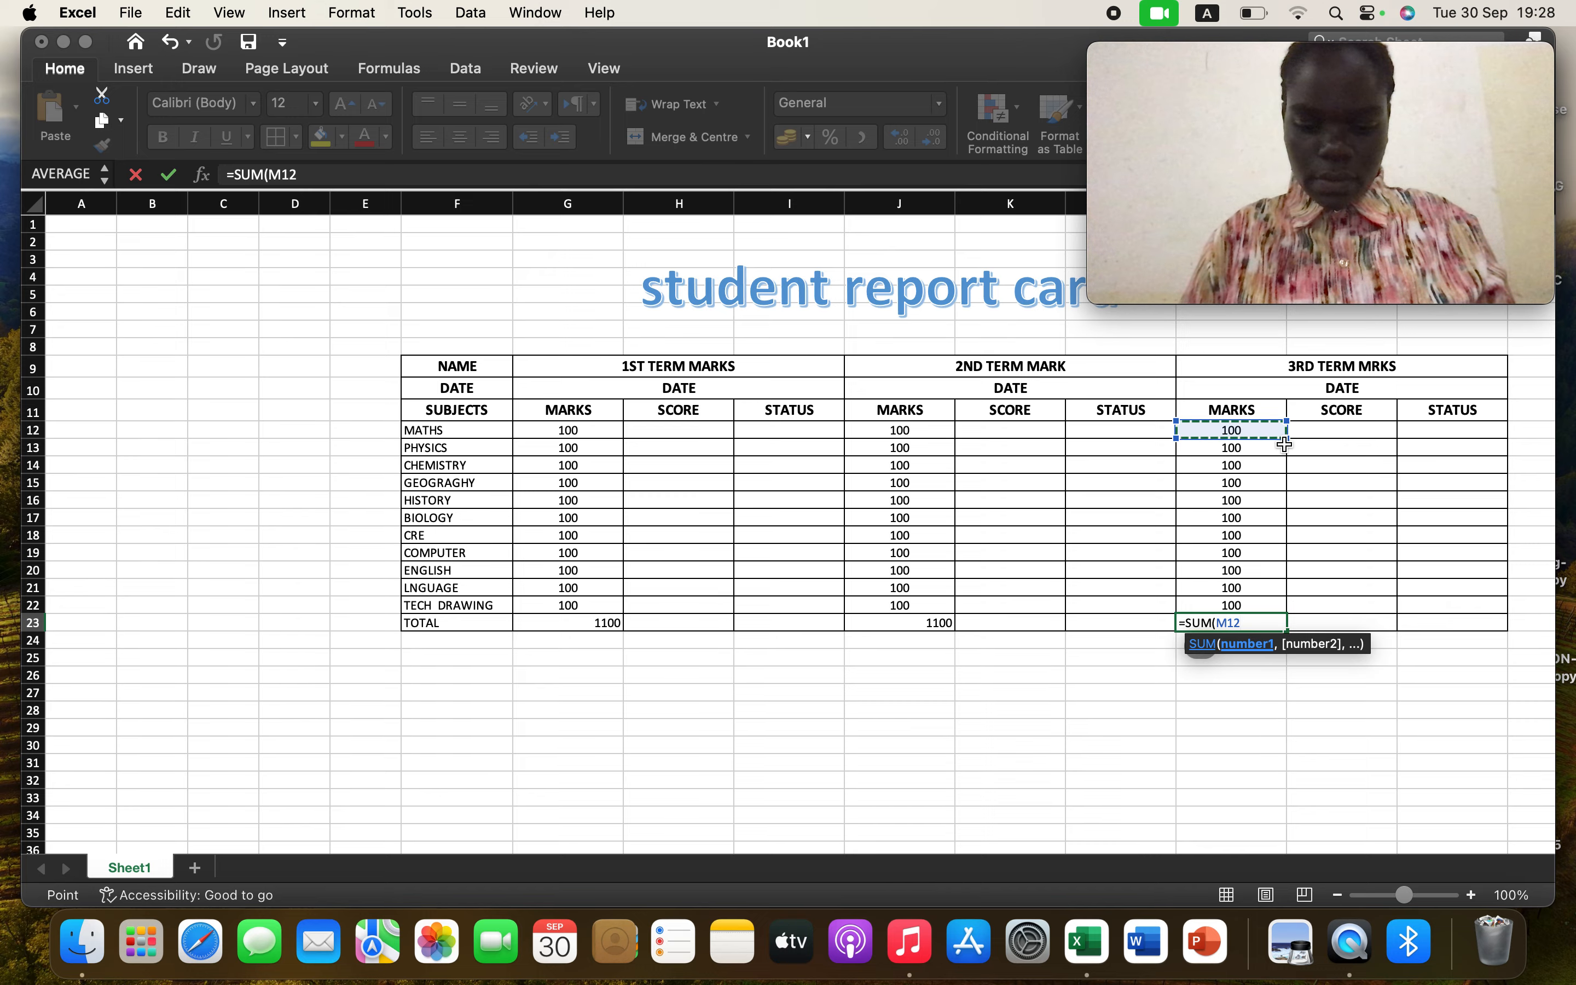
{"action": "left_click_drag", "start_coordinate": [1284, 444], "coordinate": [1269, 486]}
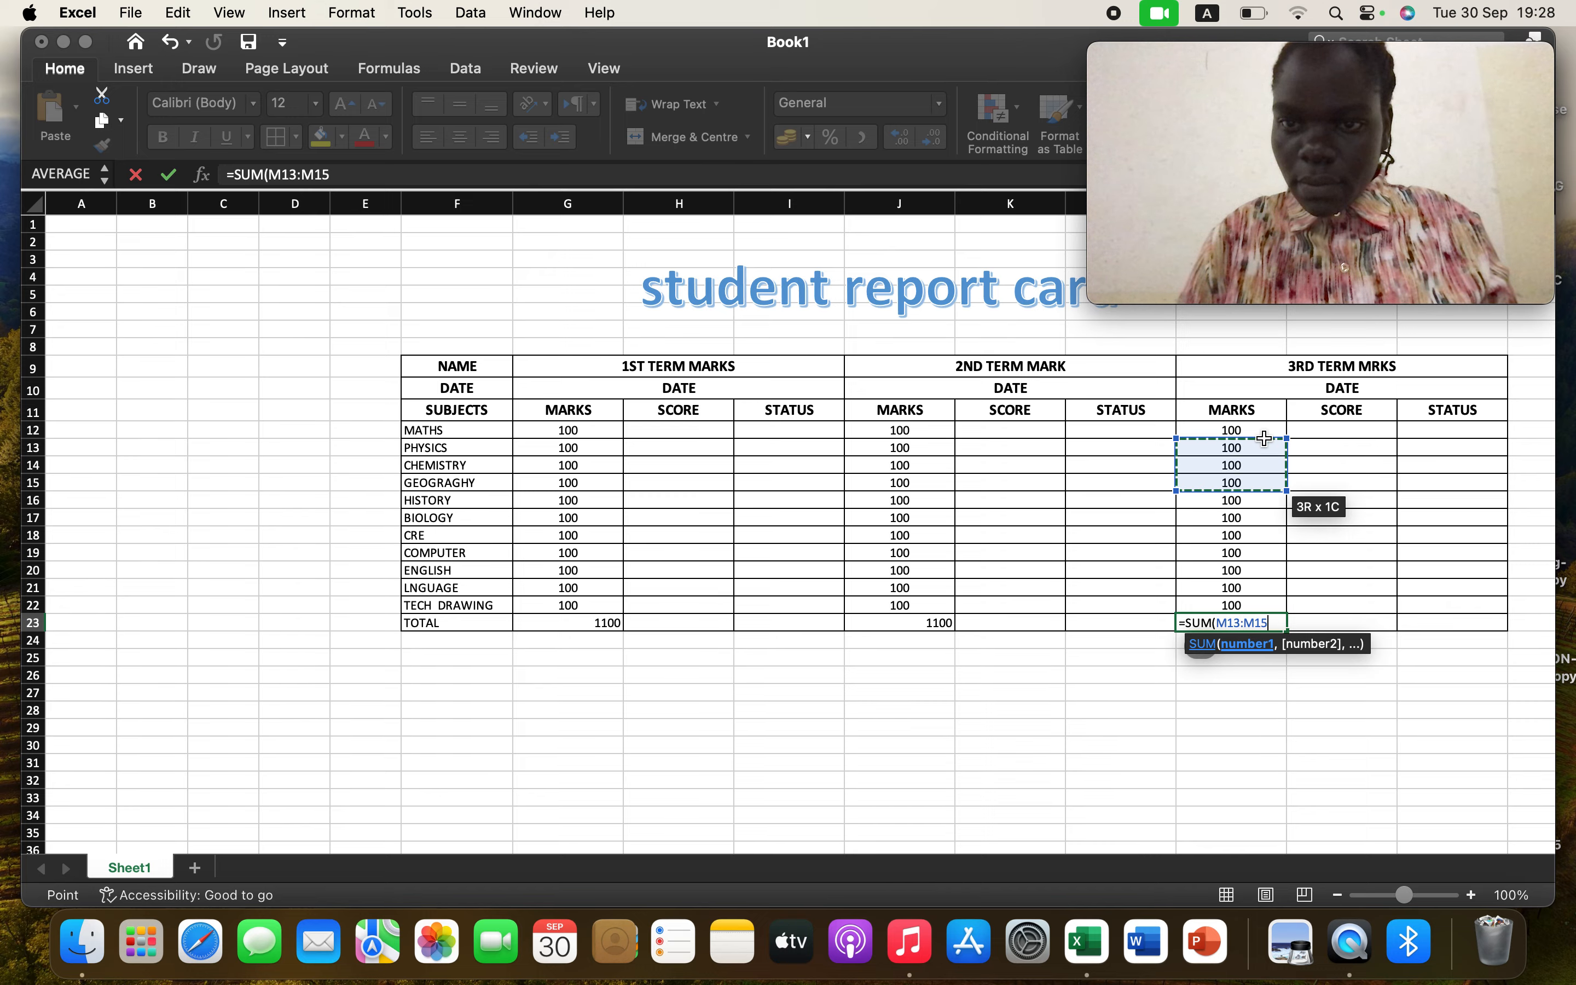
{"action": "left_click", "coordinate": [1266, 431]}
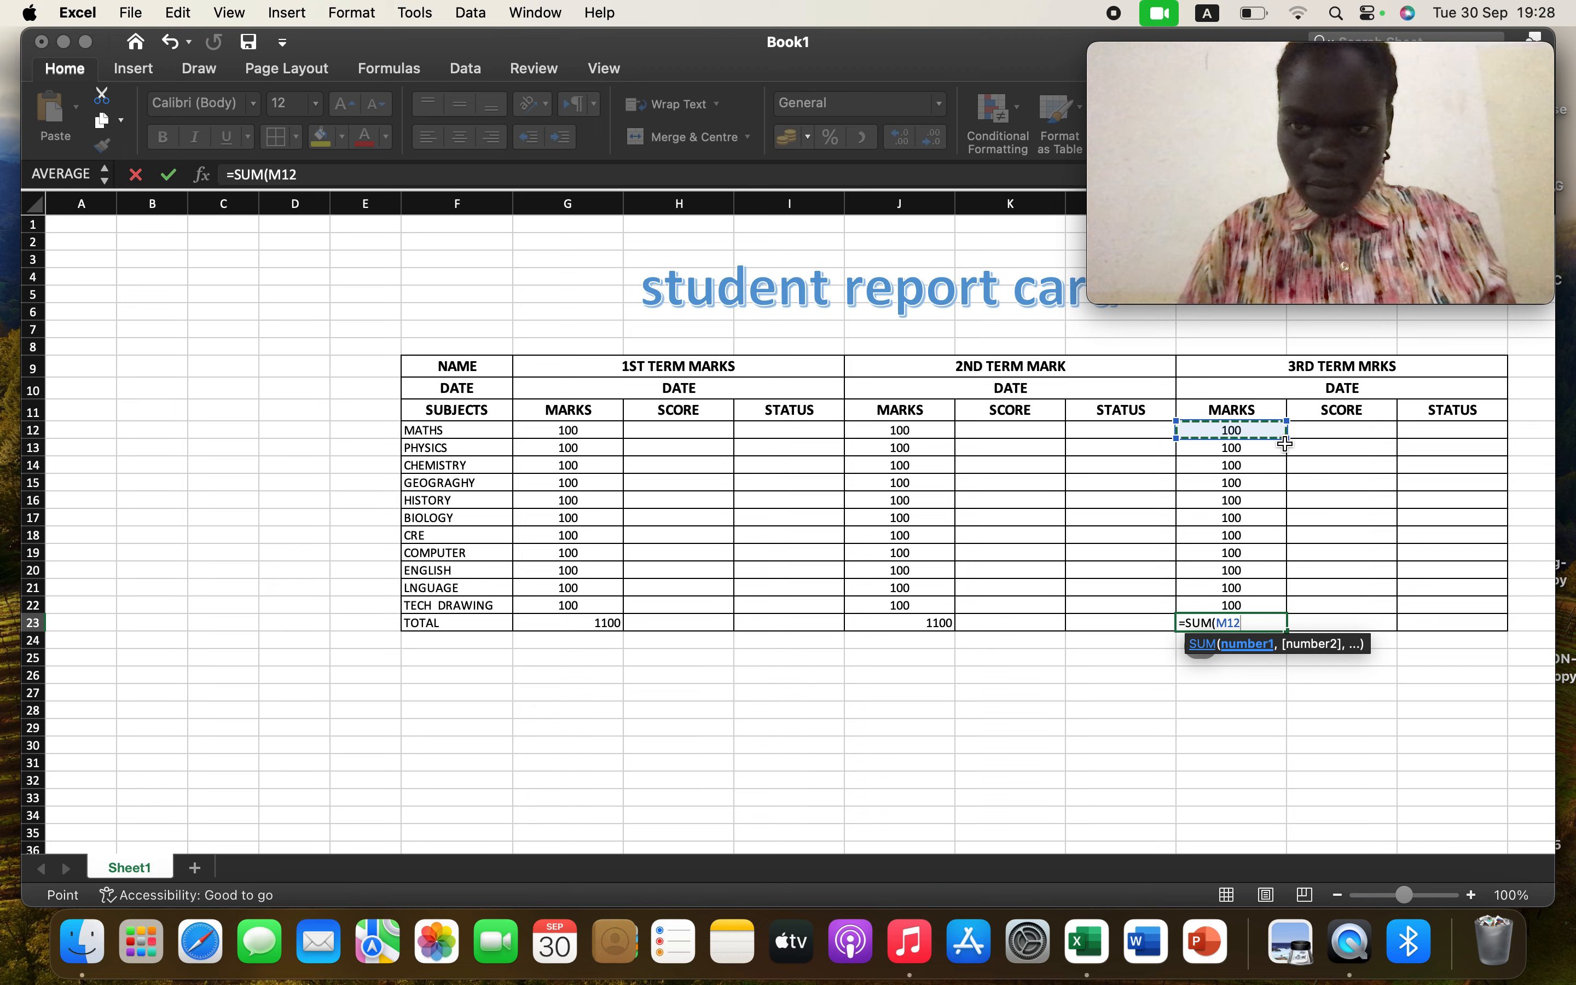
{"action": "left_click_drag", "start_coordinate": [1284, 444], "coordinate": [1280, 607]}
{"action": "left_click", "coordinate": [1274, 430]}
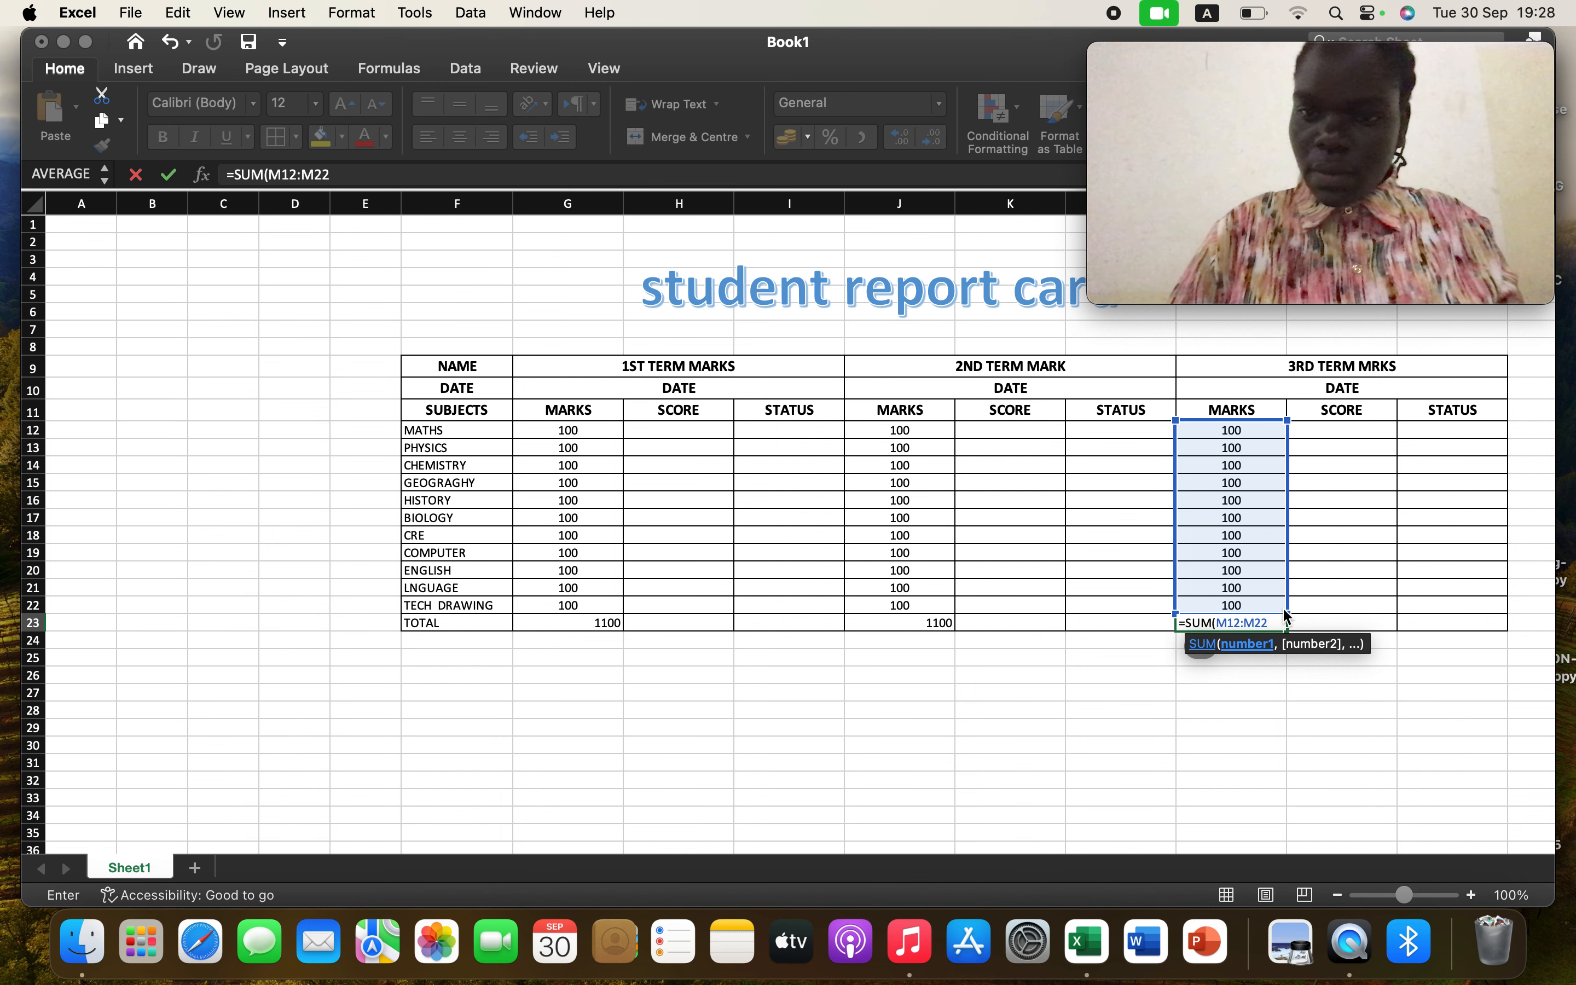
{"action": "key", "text": "Return"}
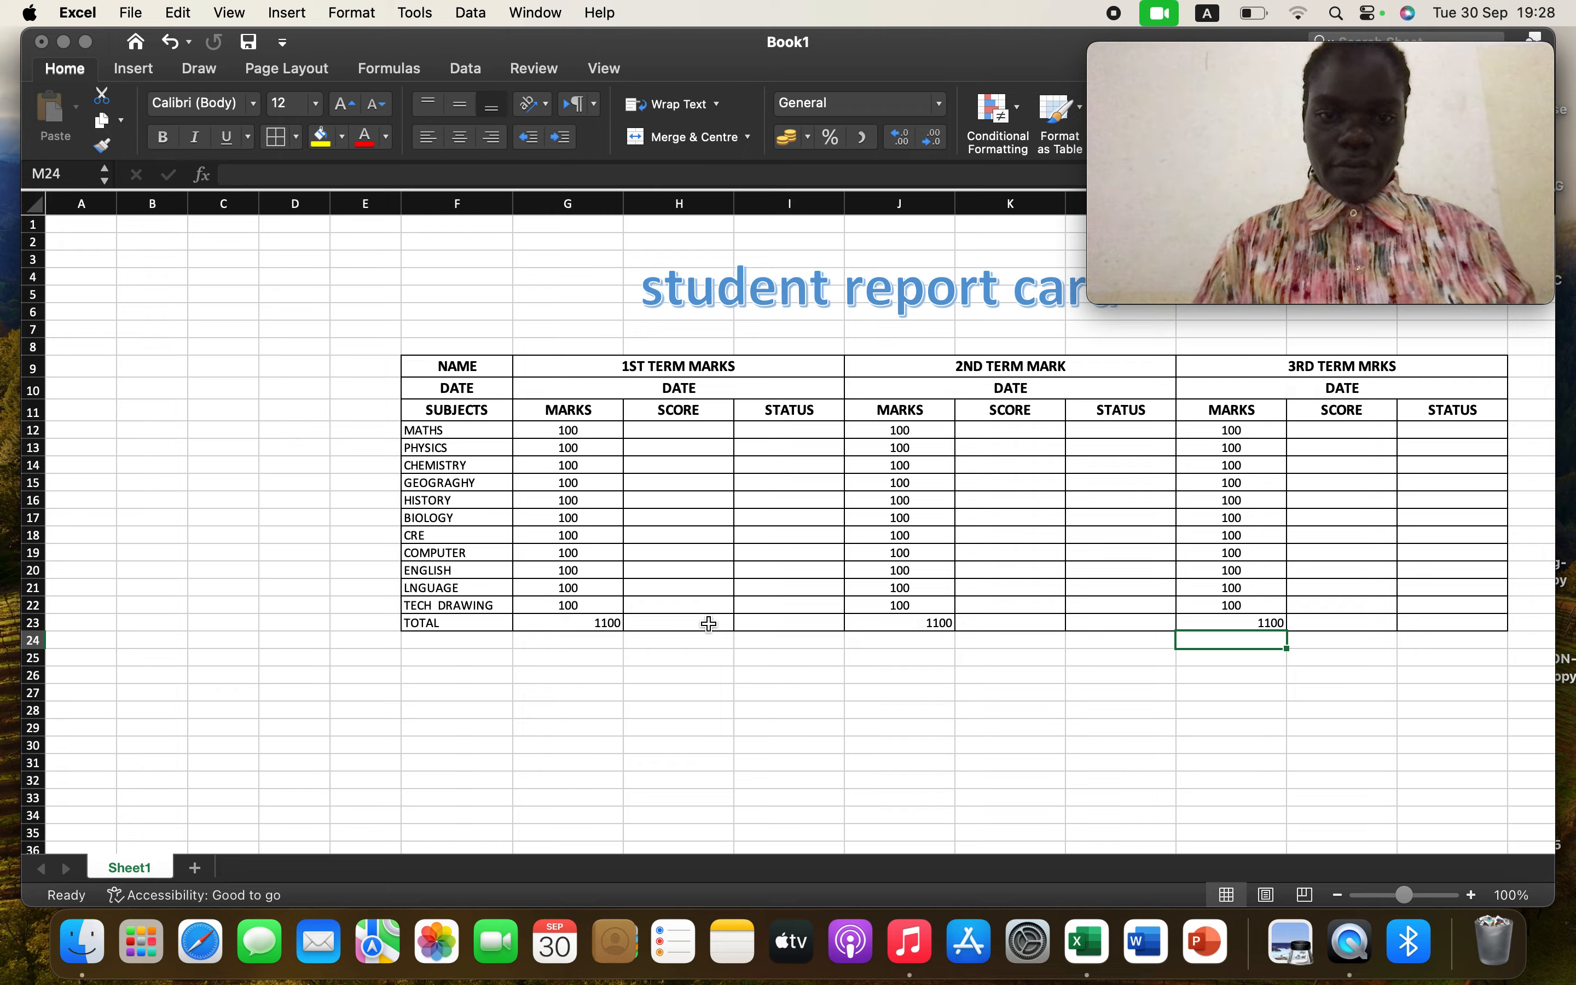
{"action": "left_click", "coordinate": [708, 623]}
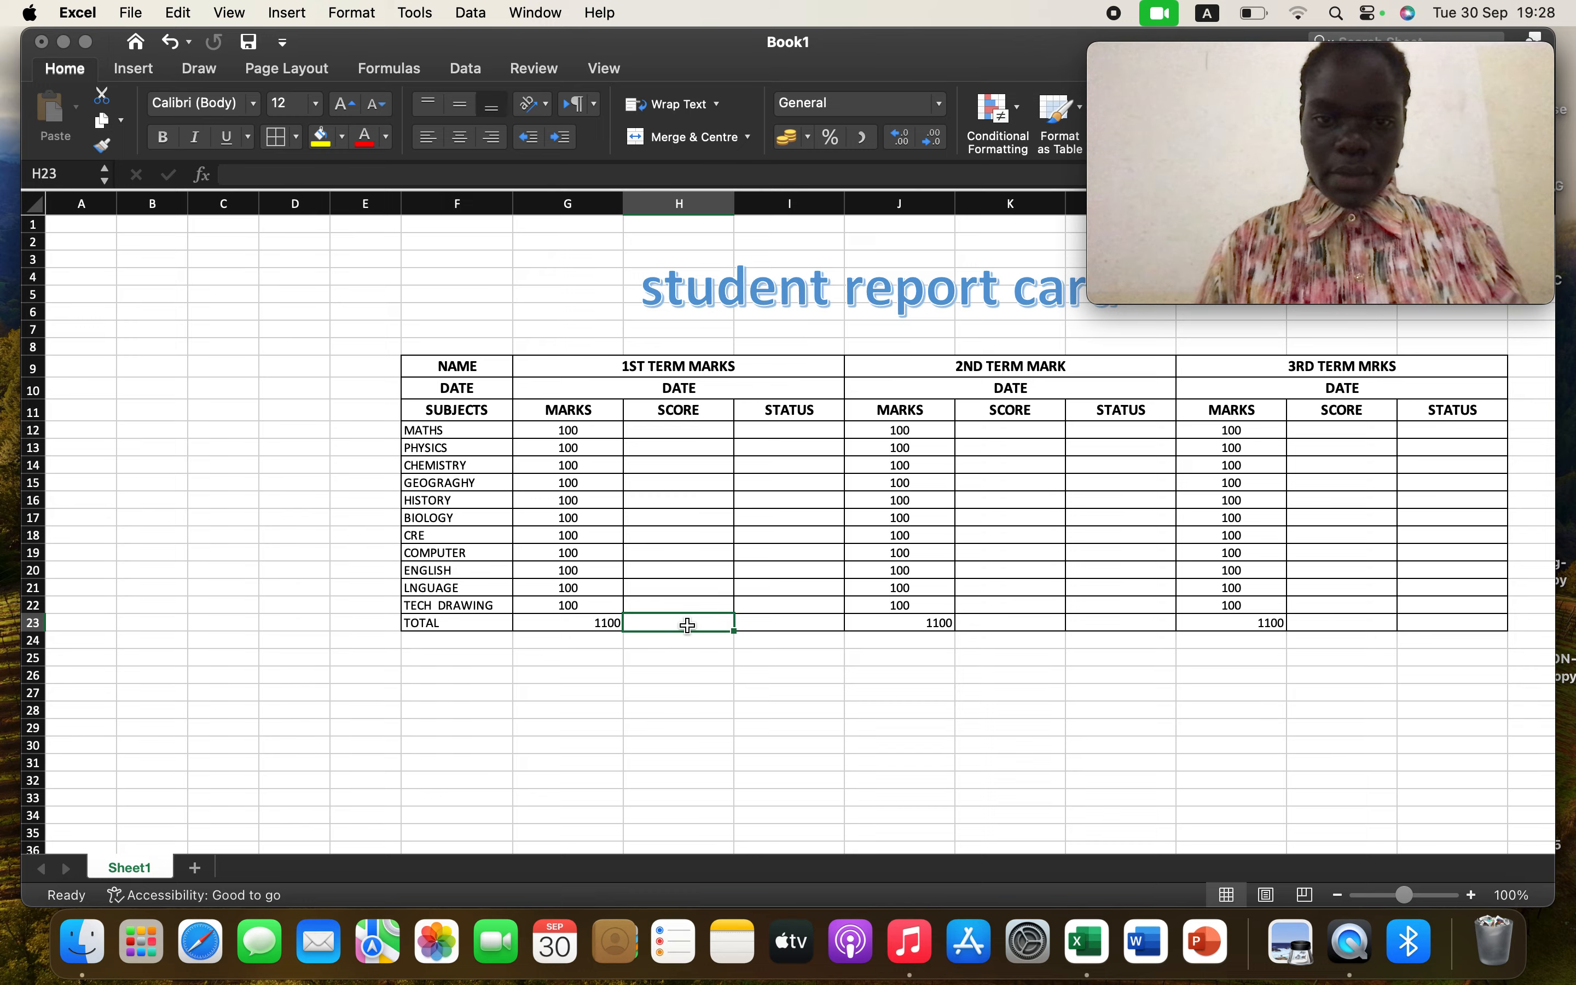
{"action": "type", "text": "=IF"}
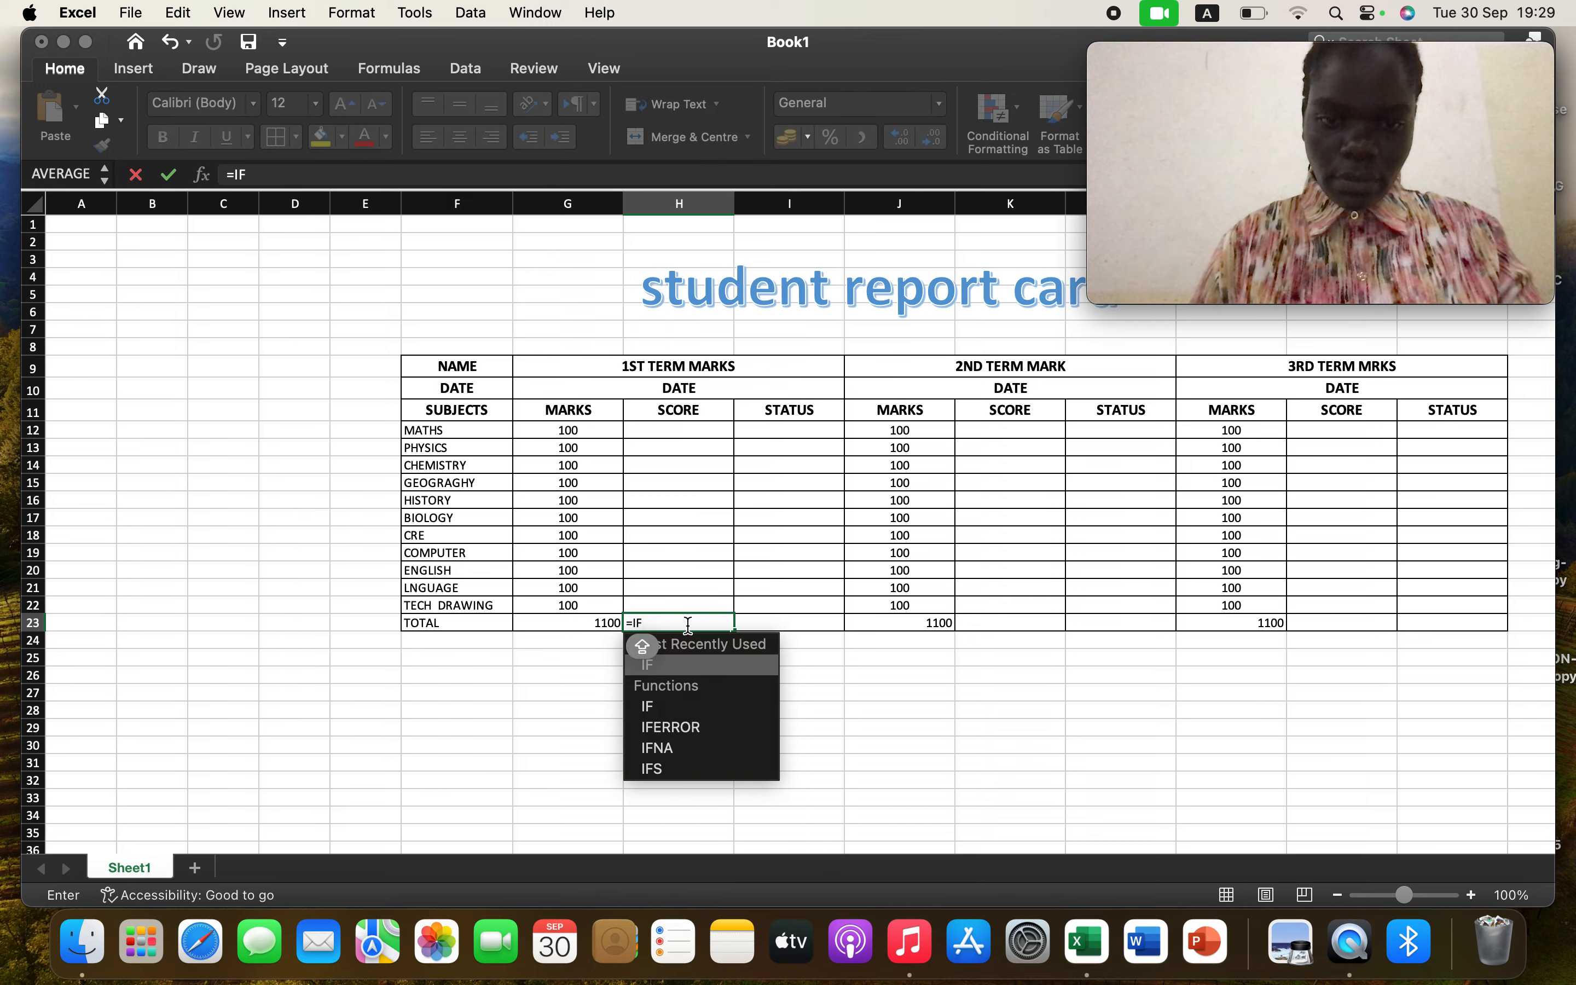
{"action": "double_click", "coordinate": [681, 665]}
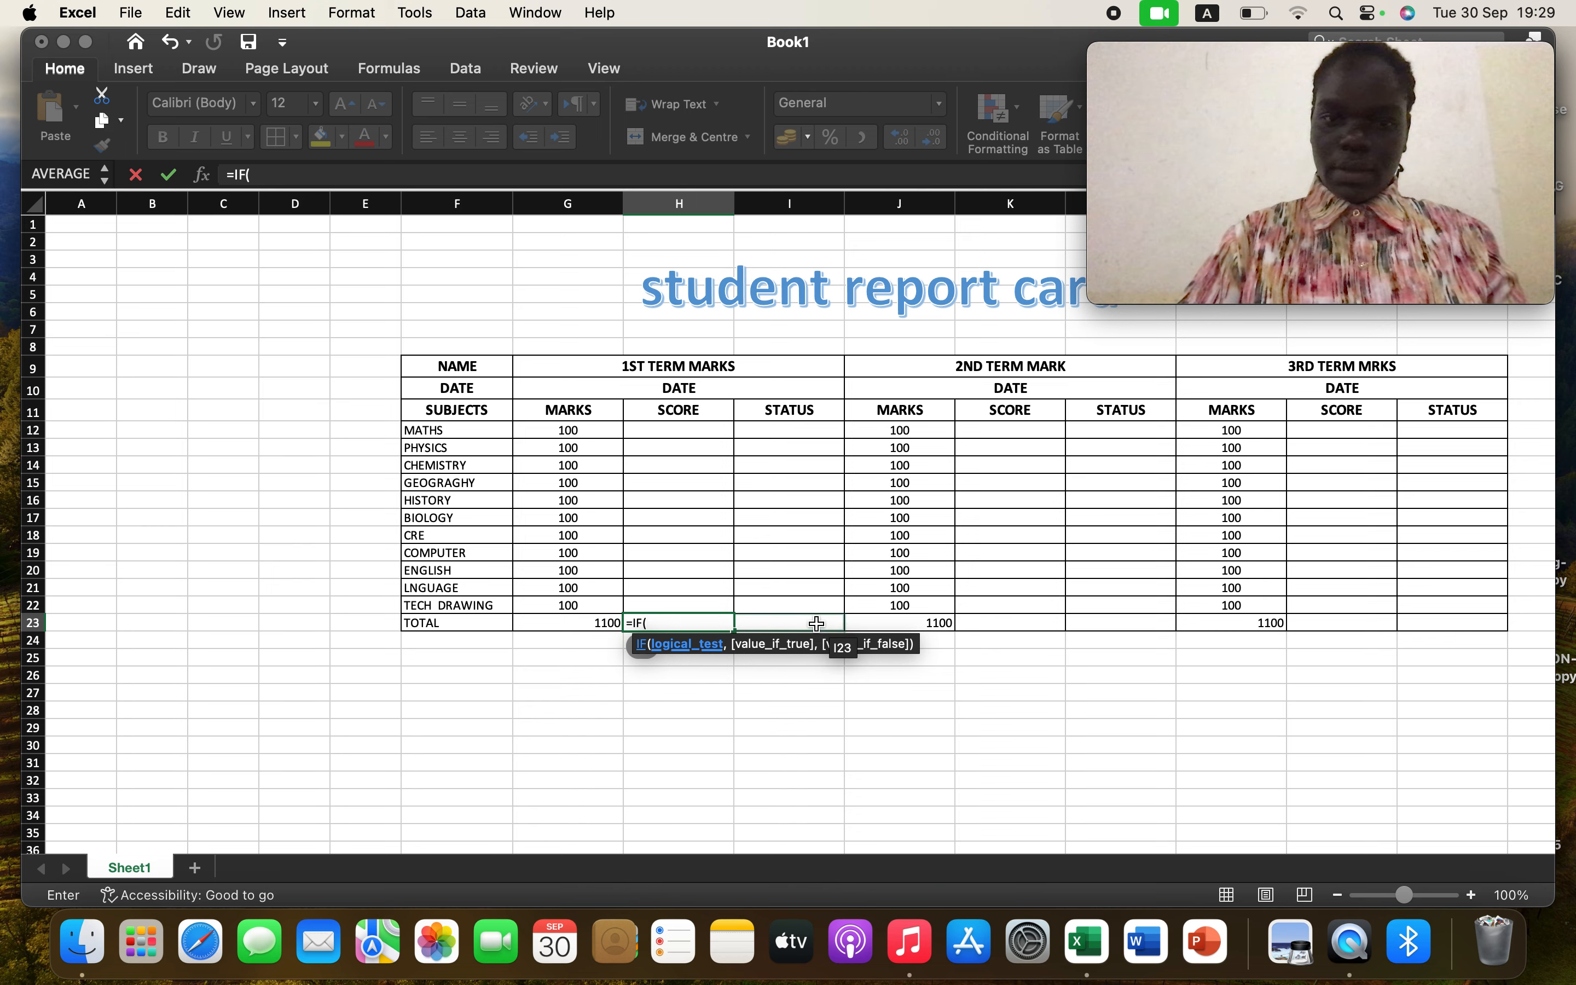
{"action": "key", "text": "BackSpace"}
{"action": "key", "text": "BackSpace"}
{"action": "key", "text": "BackSpace"}
{"action": "key", "text": "BackSpace"}
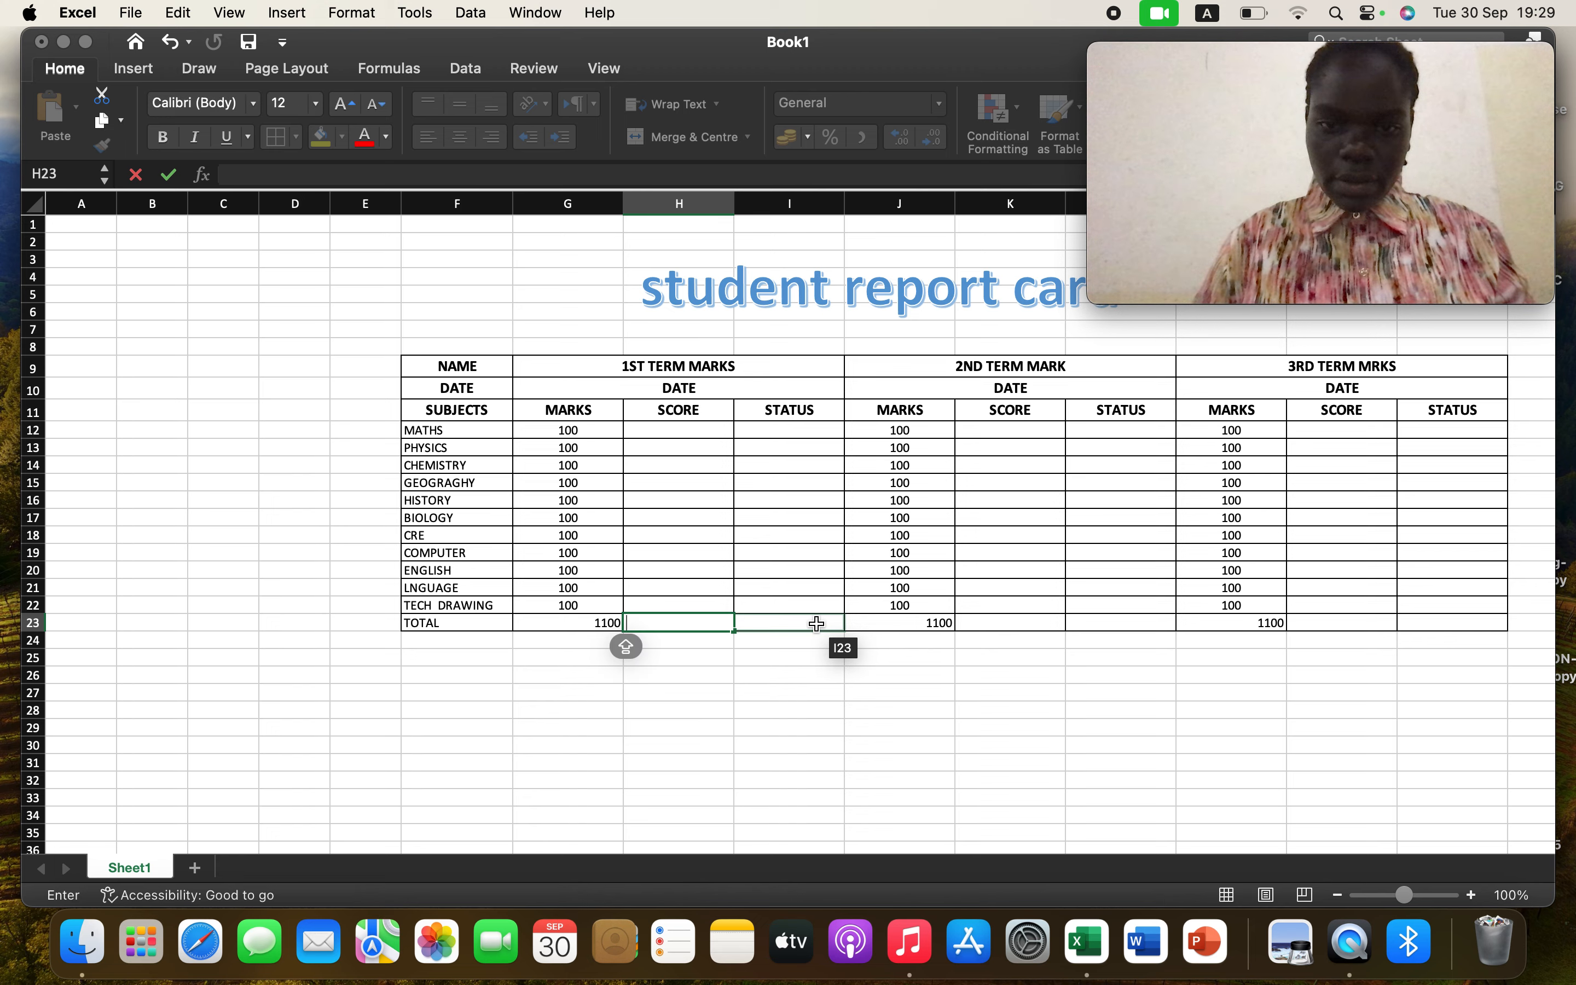
Try to enter an IF formula in the first-term STATUS total cell I23 and undo the entry
{"action": "left_click", "coordinate": [802, 623]}
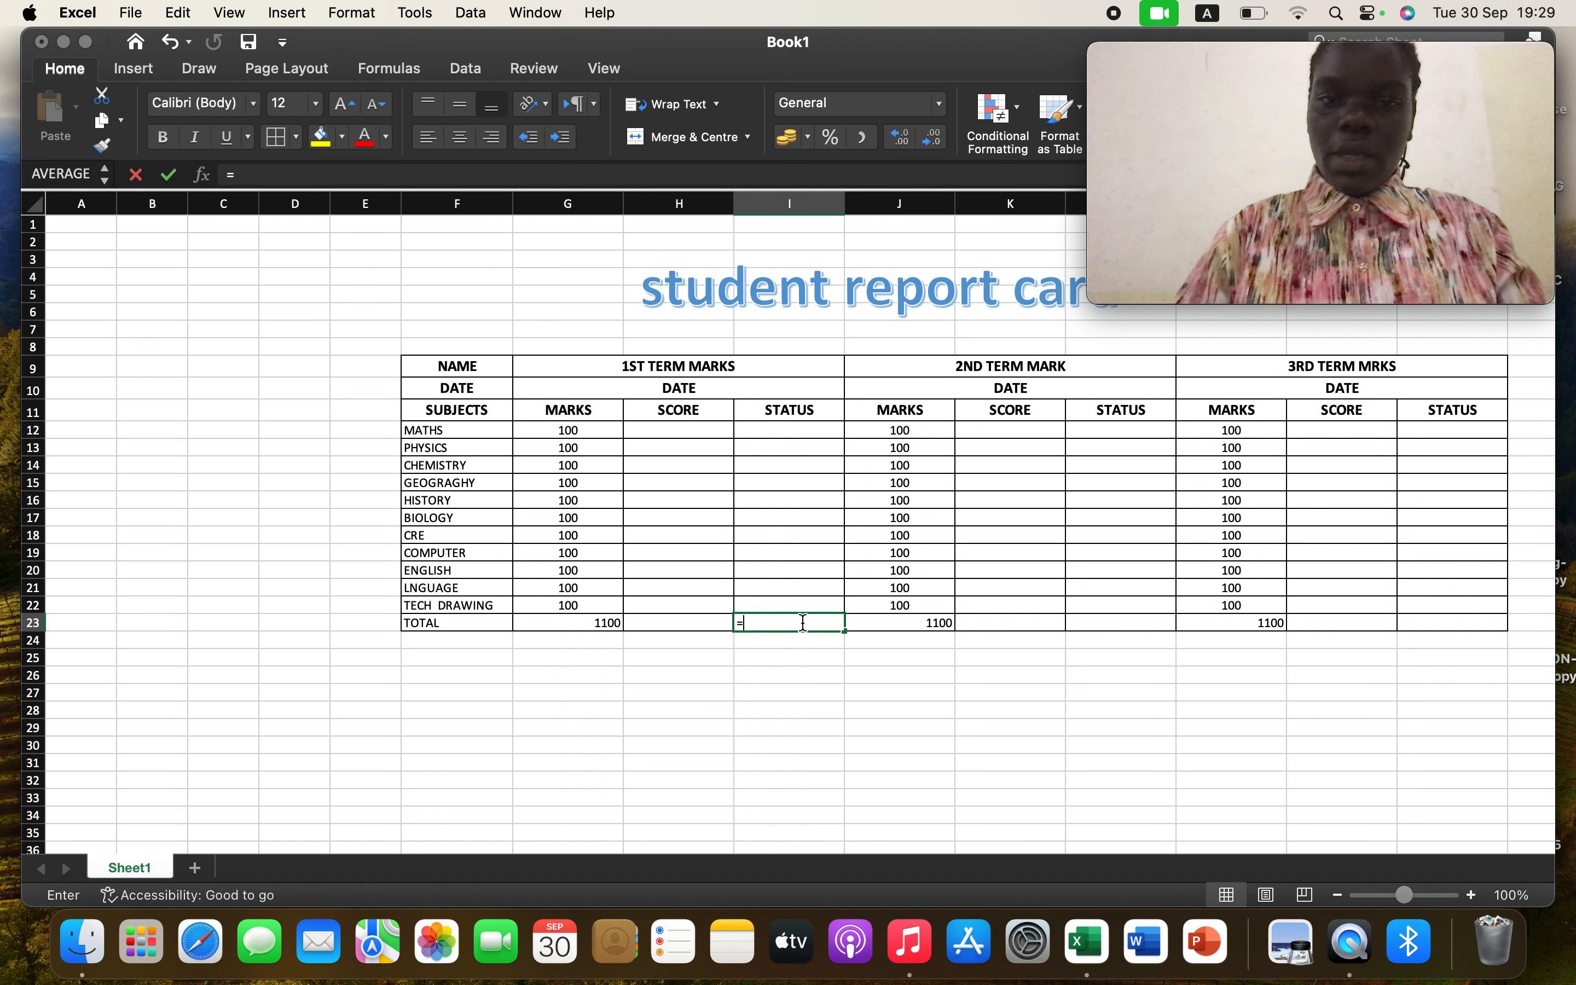
{"action": "type", "text": "=IF"}
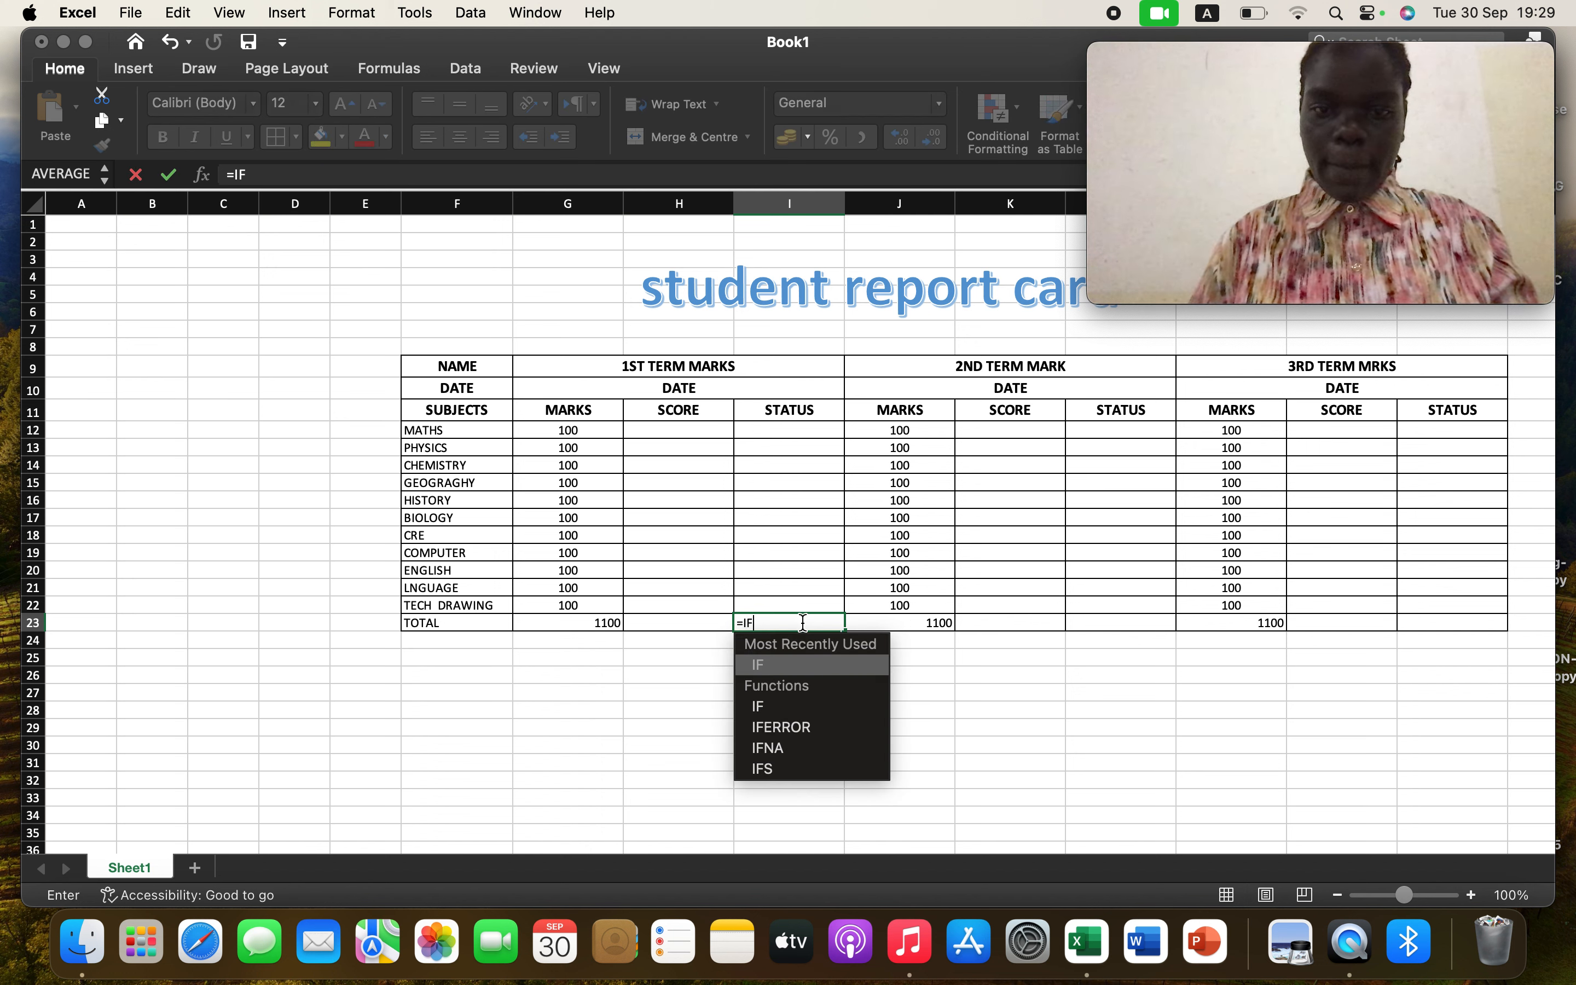
{"action": "left_click", "coordinate": [691, 625]}
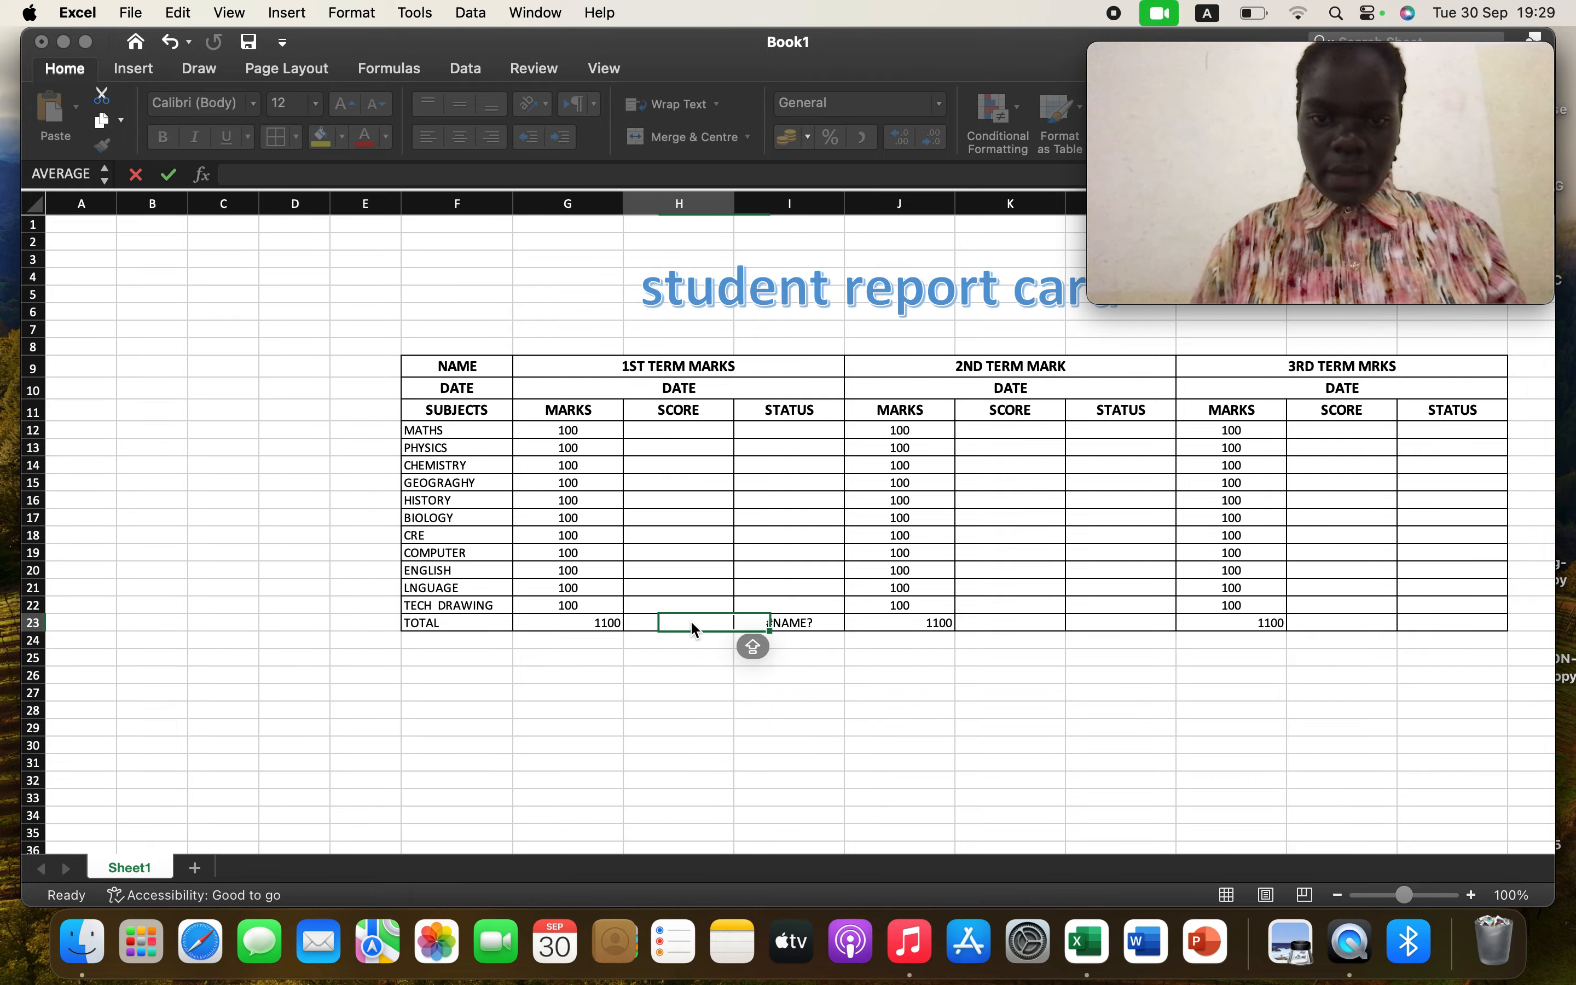
{"action": "left_click", "coordinate": [798, 624]}
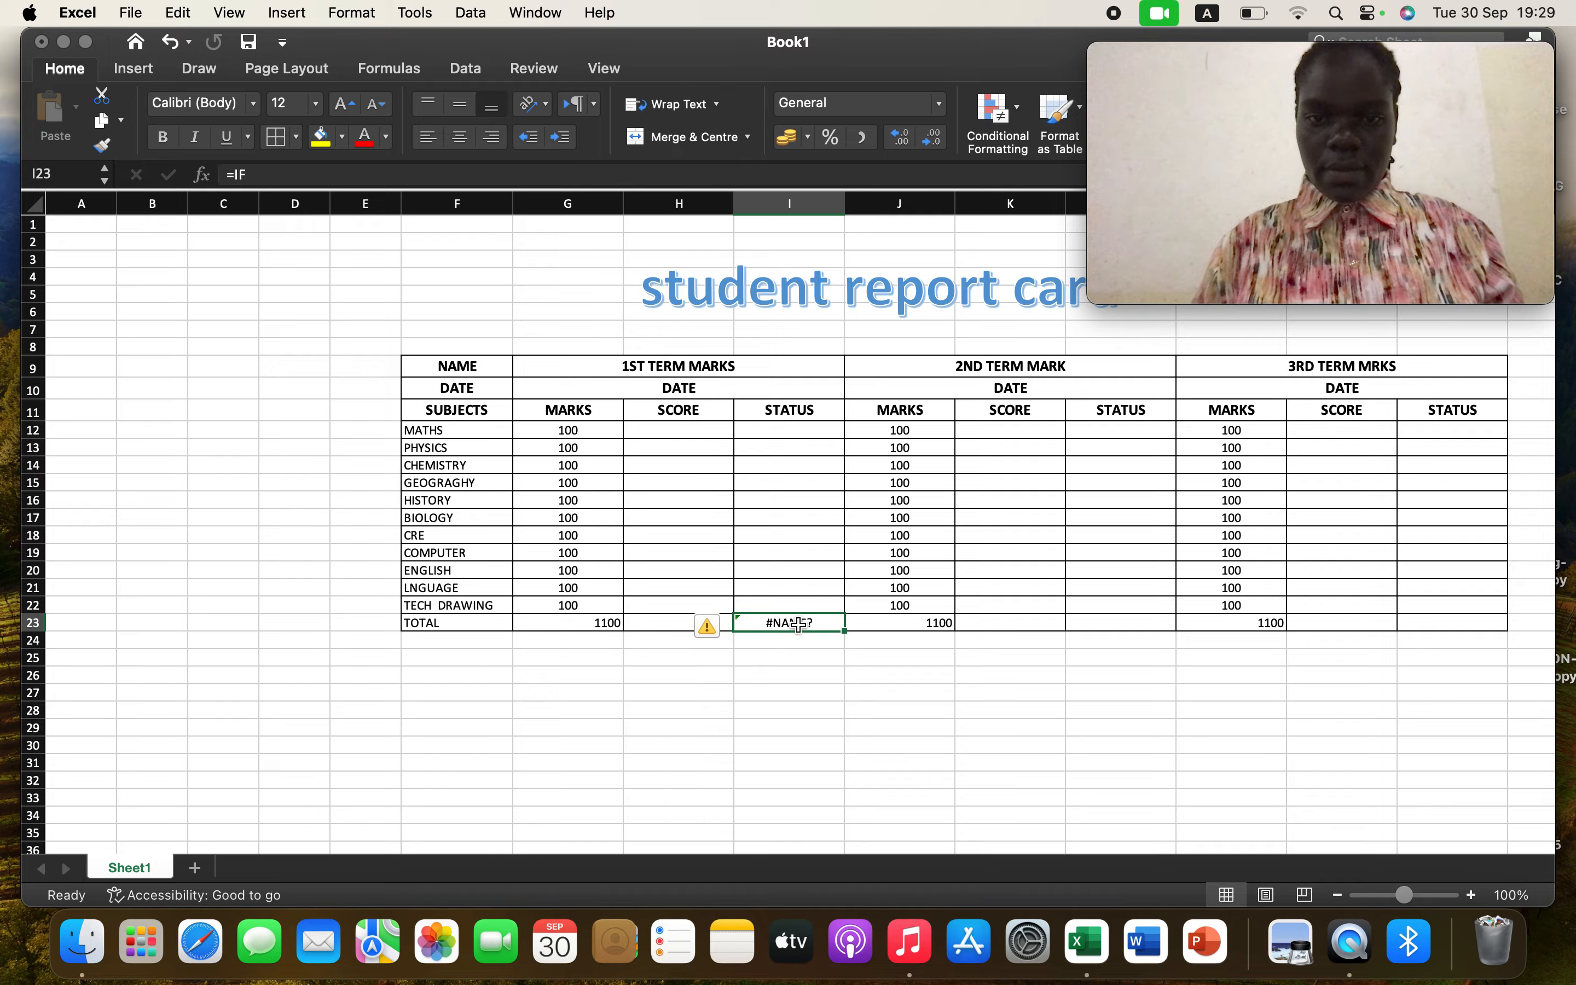
{"action": "key", "text": "super+z"}
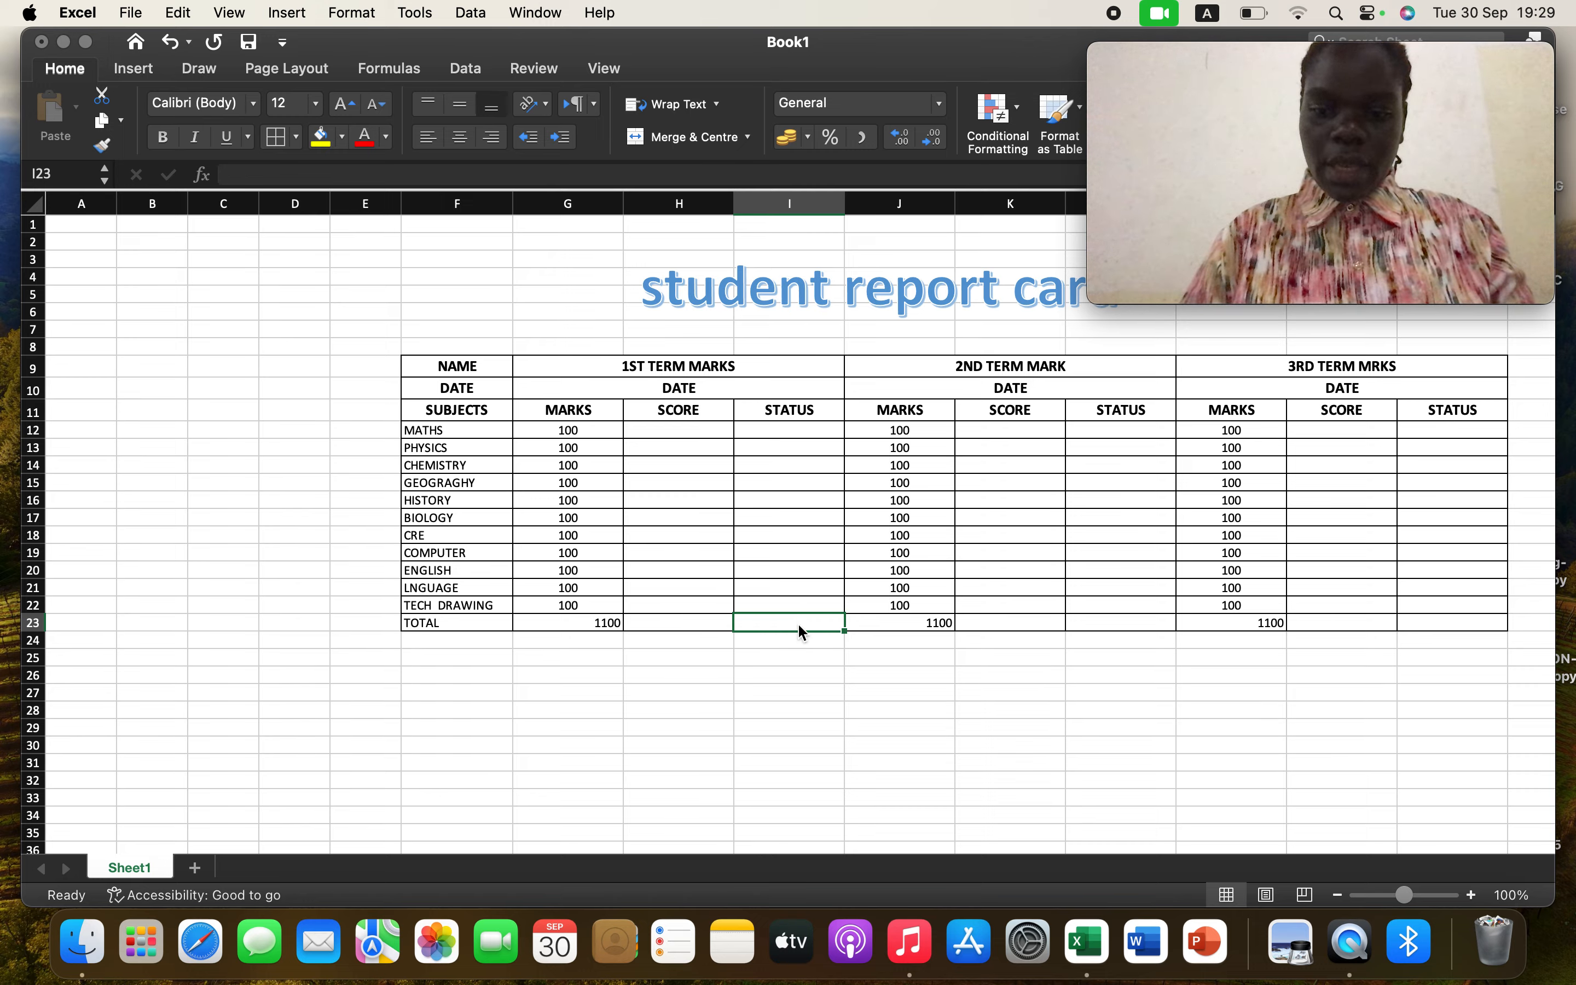
Start an IF formula in the first-term STATUS total cell I23
{"action": "type", "text": "="}
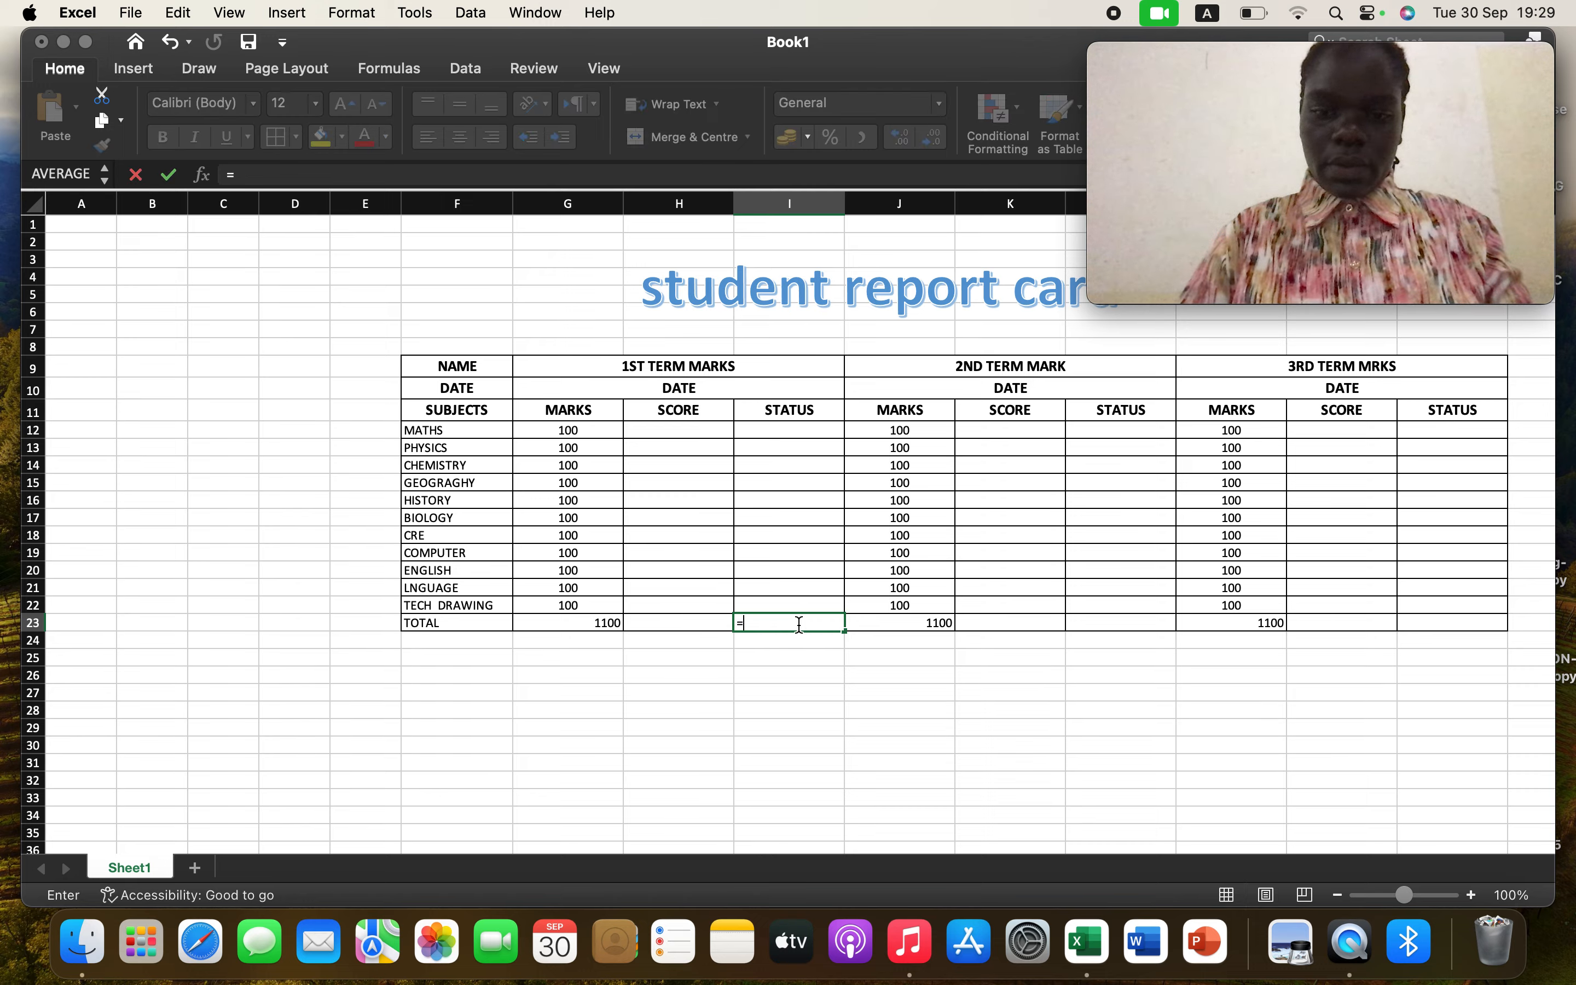
{"action": "type", "text": "IF"}
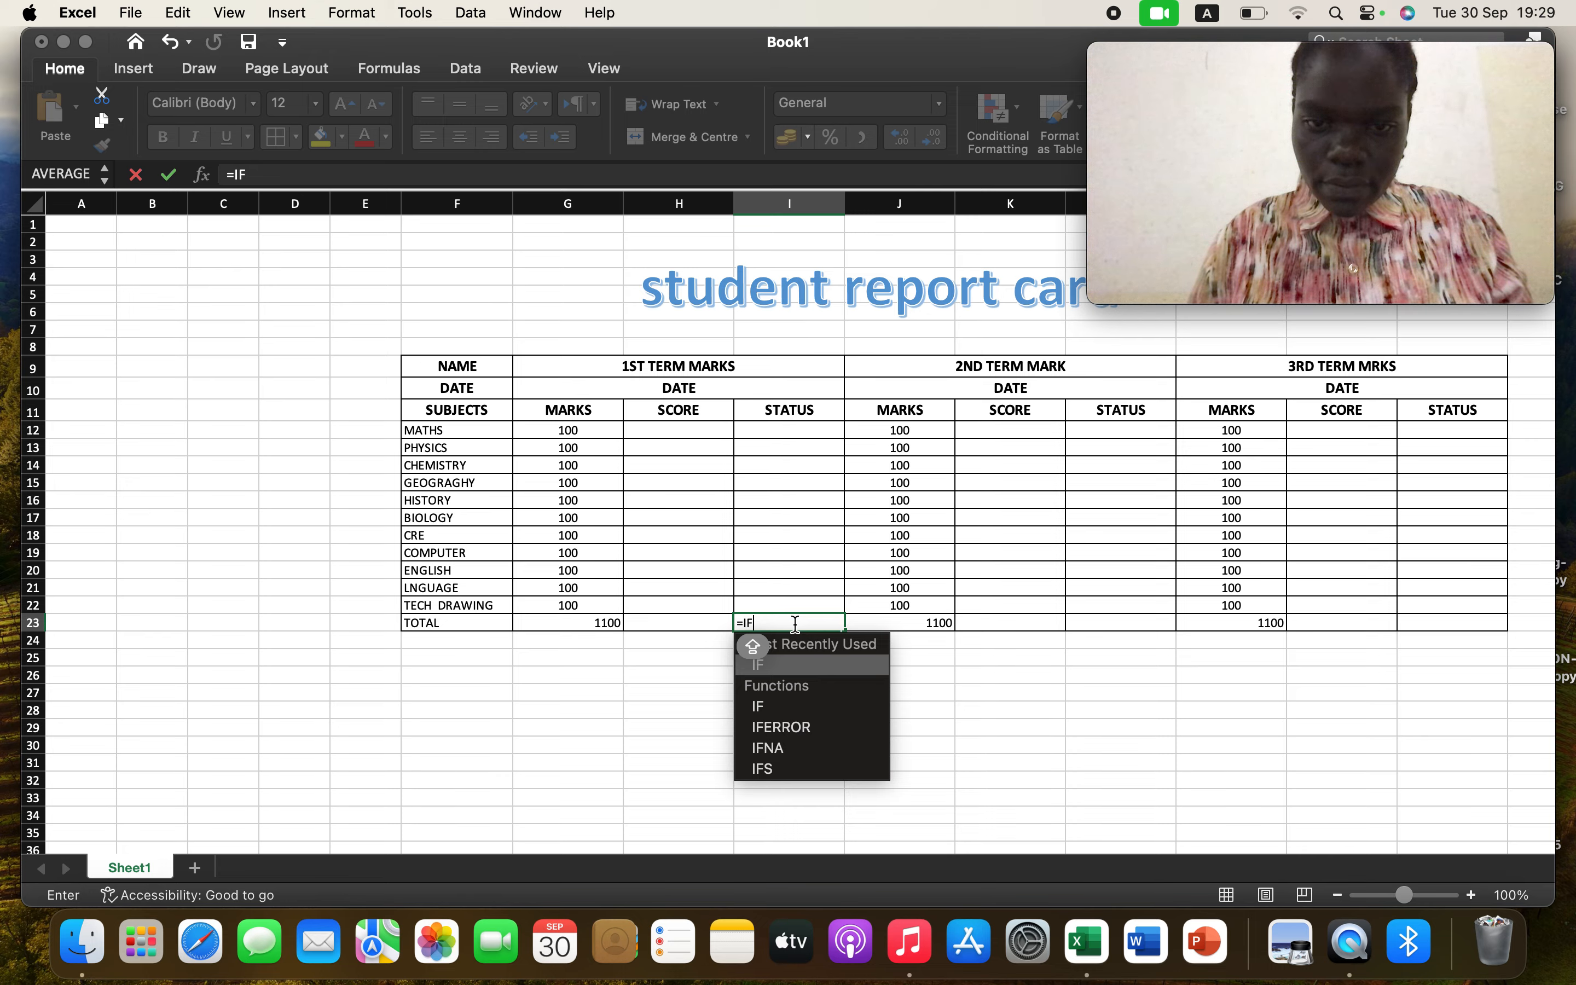
{"action": "double_click", "coordinate": [770, 664]}
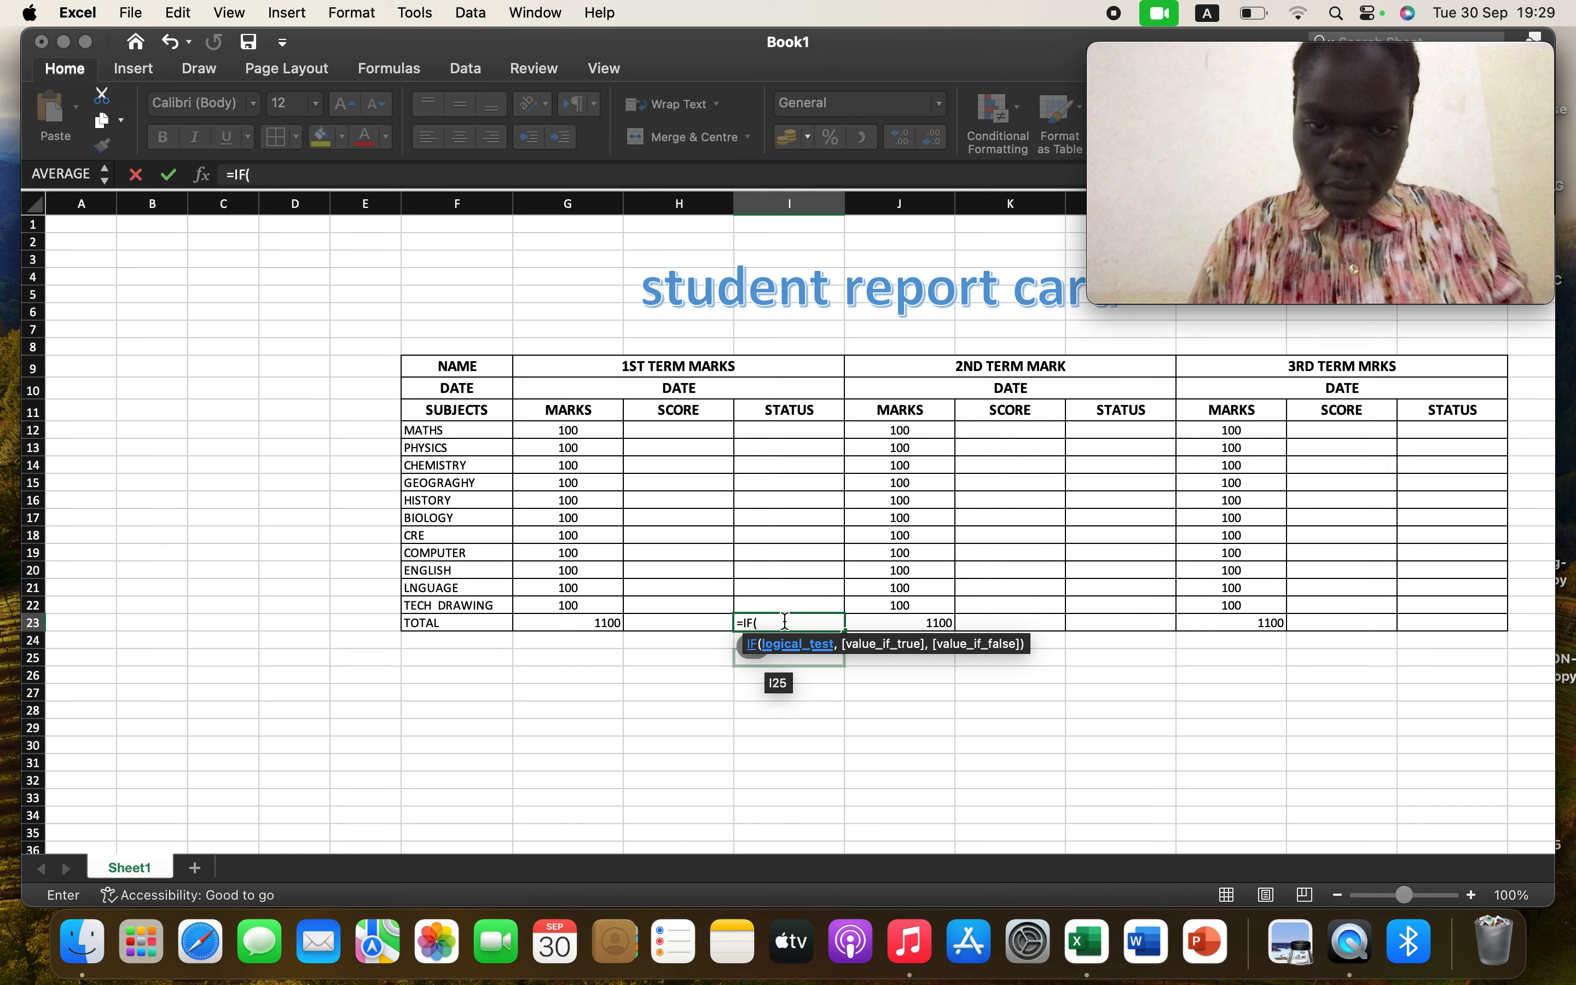
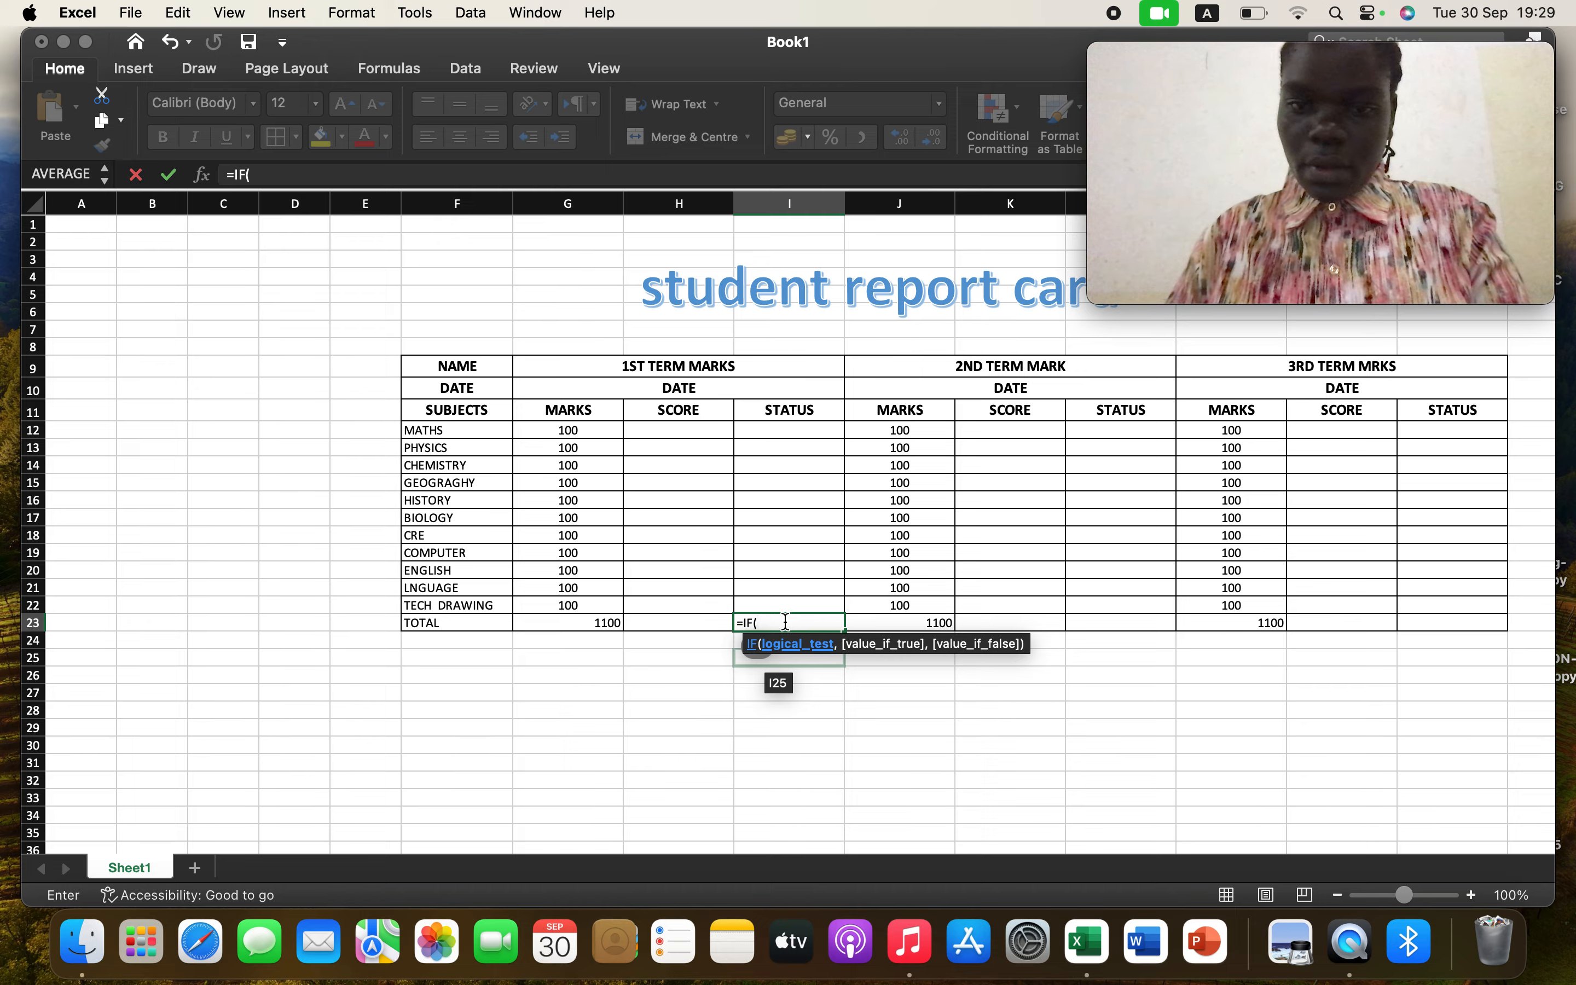
{"action": "type", "text": ">"}
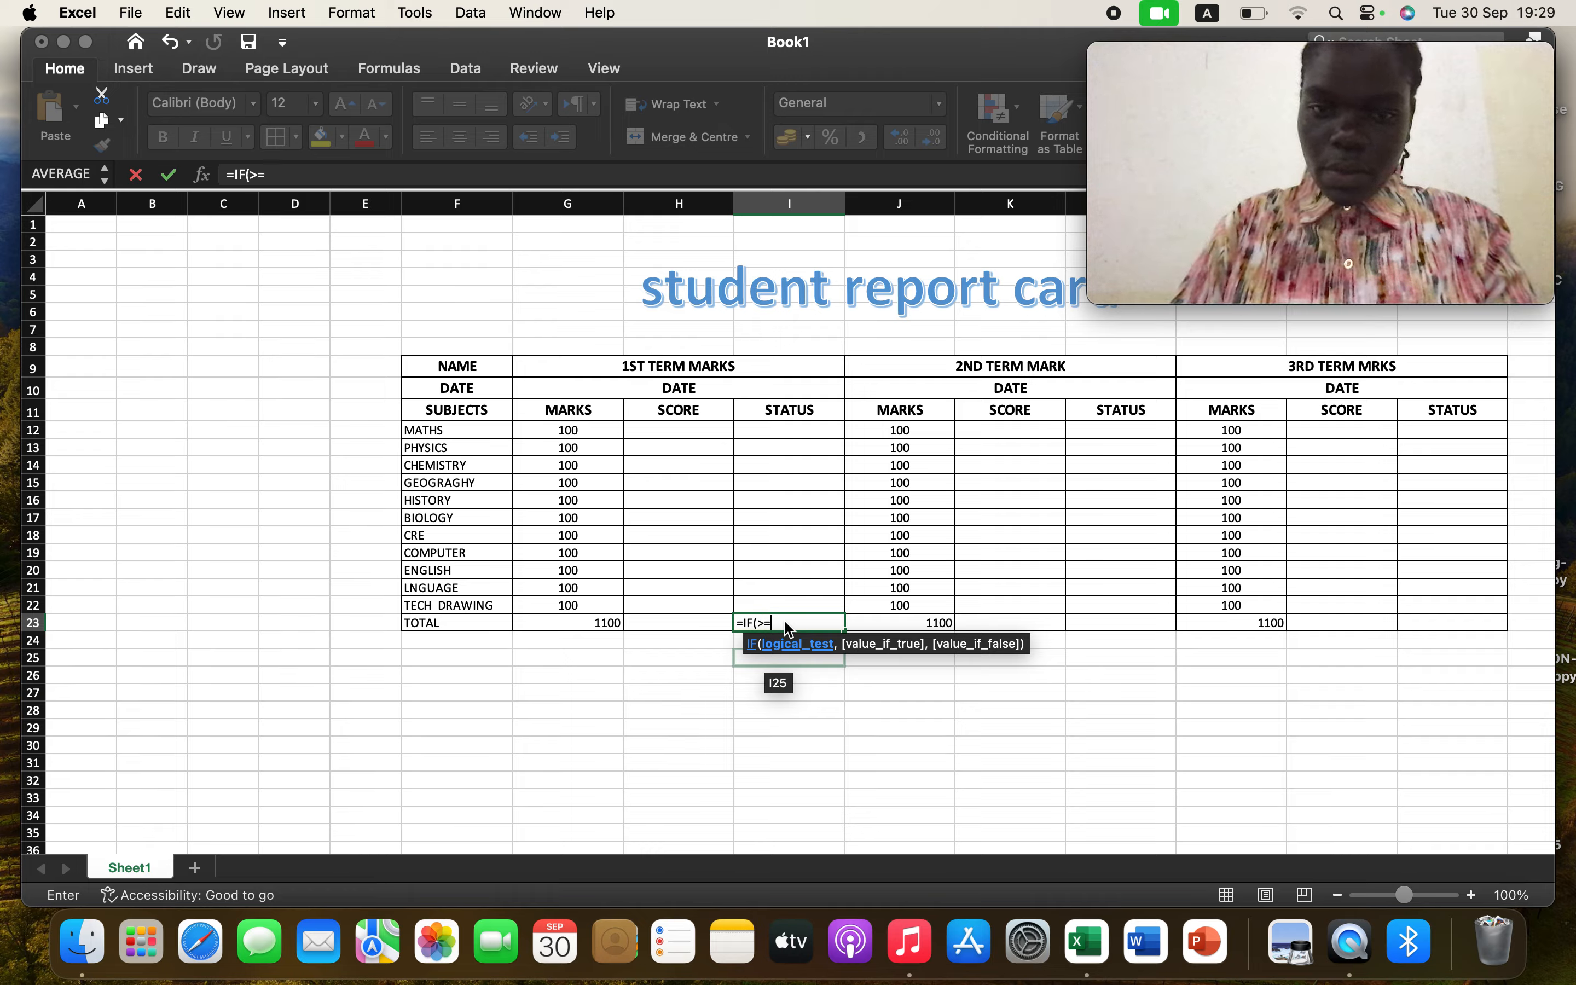
{"action": "type", "text": "=650"}
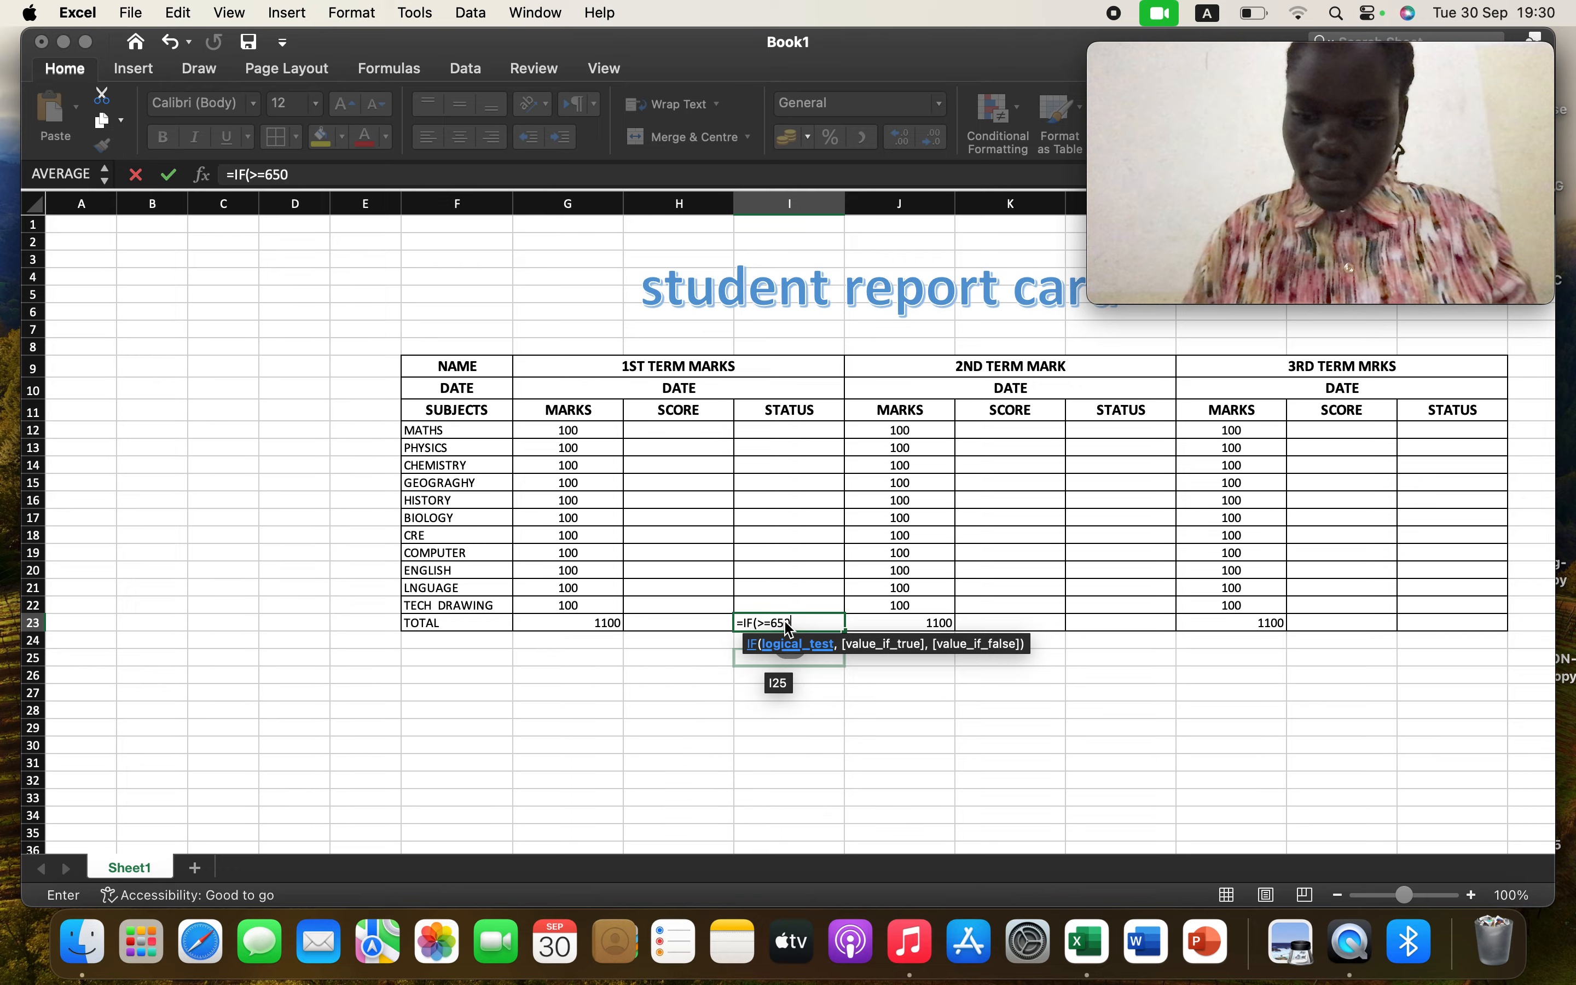
{"action": "type", "text": ","}
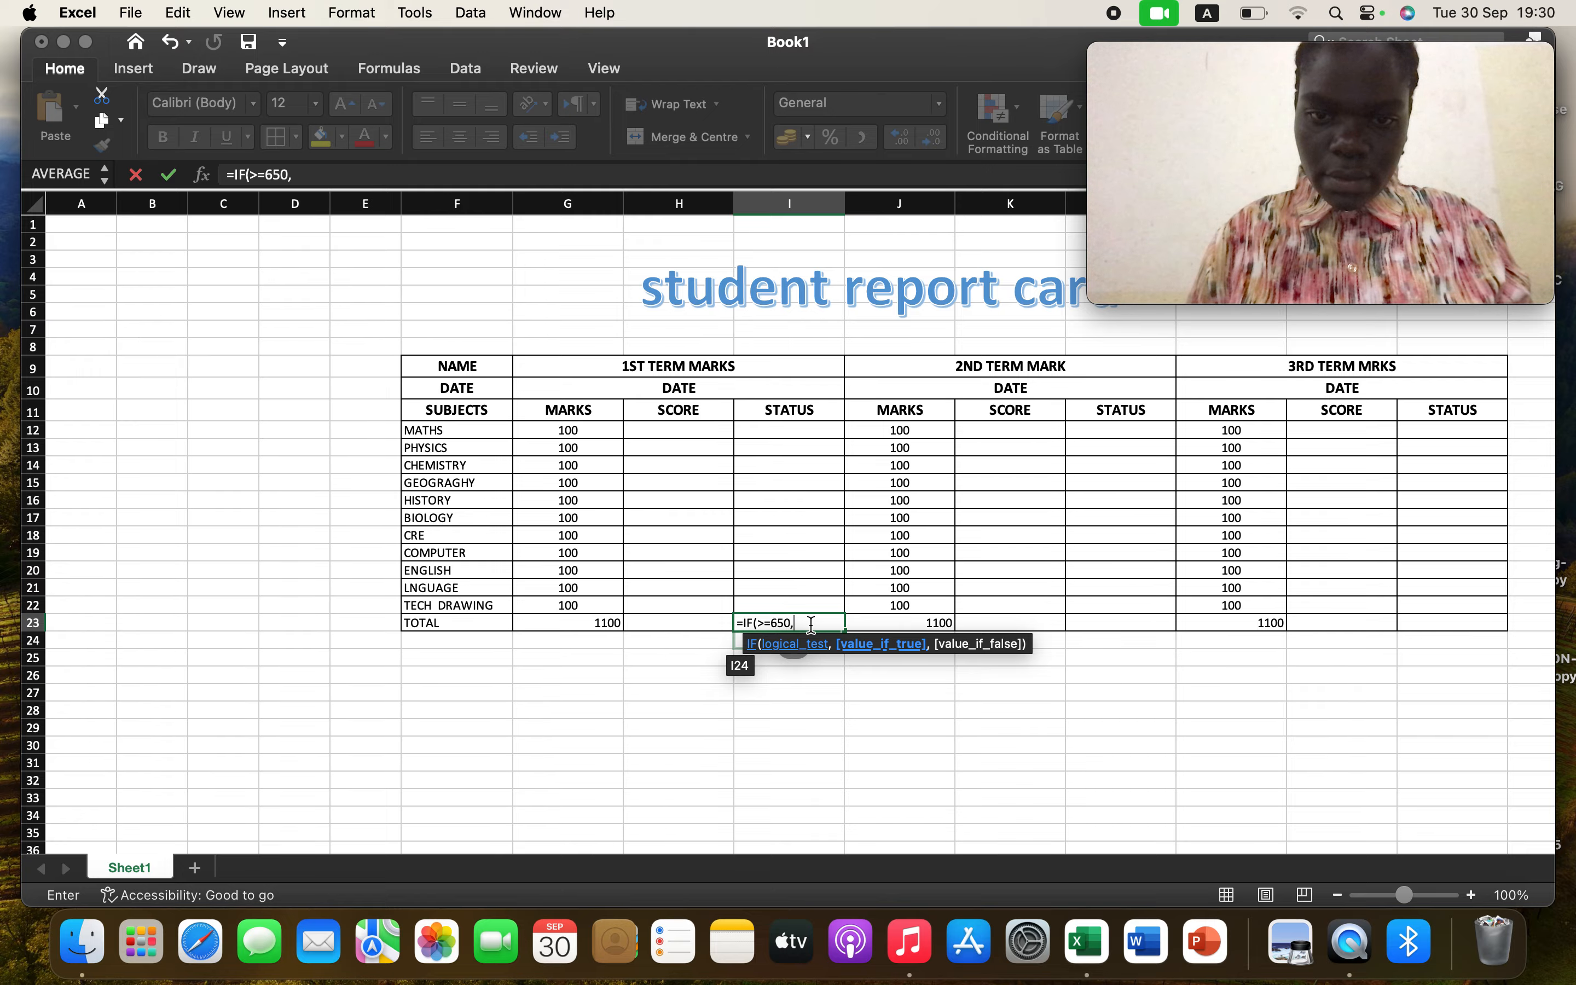
{"action": "key", "text": "BackSpace"}
{"action": "key", "text": "BackSpace"}
{"action": "key", "text": "BackSpace"}
{"action": "key", "text": "BackSpace"}
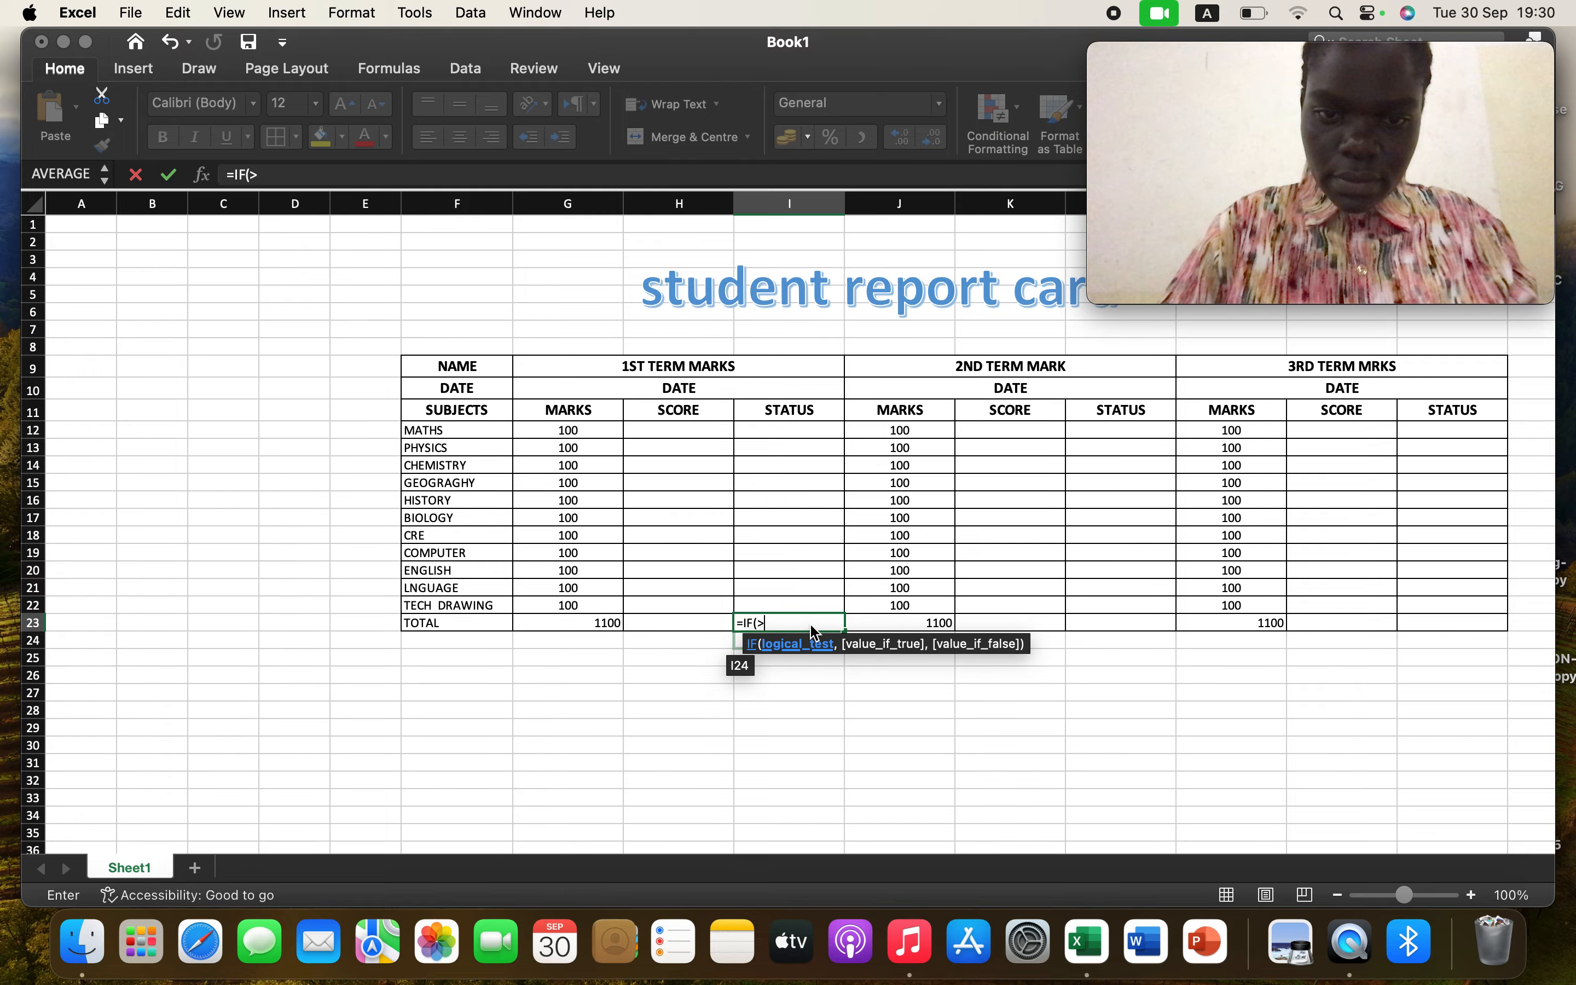
Complete the I23 IF formula so it tests H23 >= 650 and returns "PASS" or "FAIL"
{"action": "left_click", "coordinate": [703, 623]}
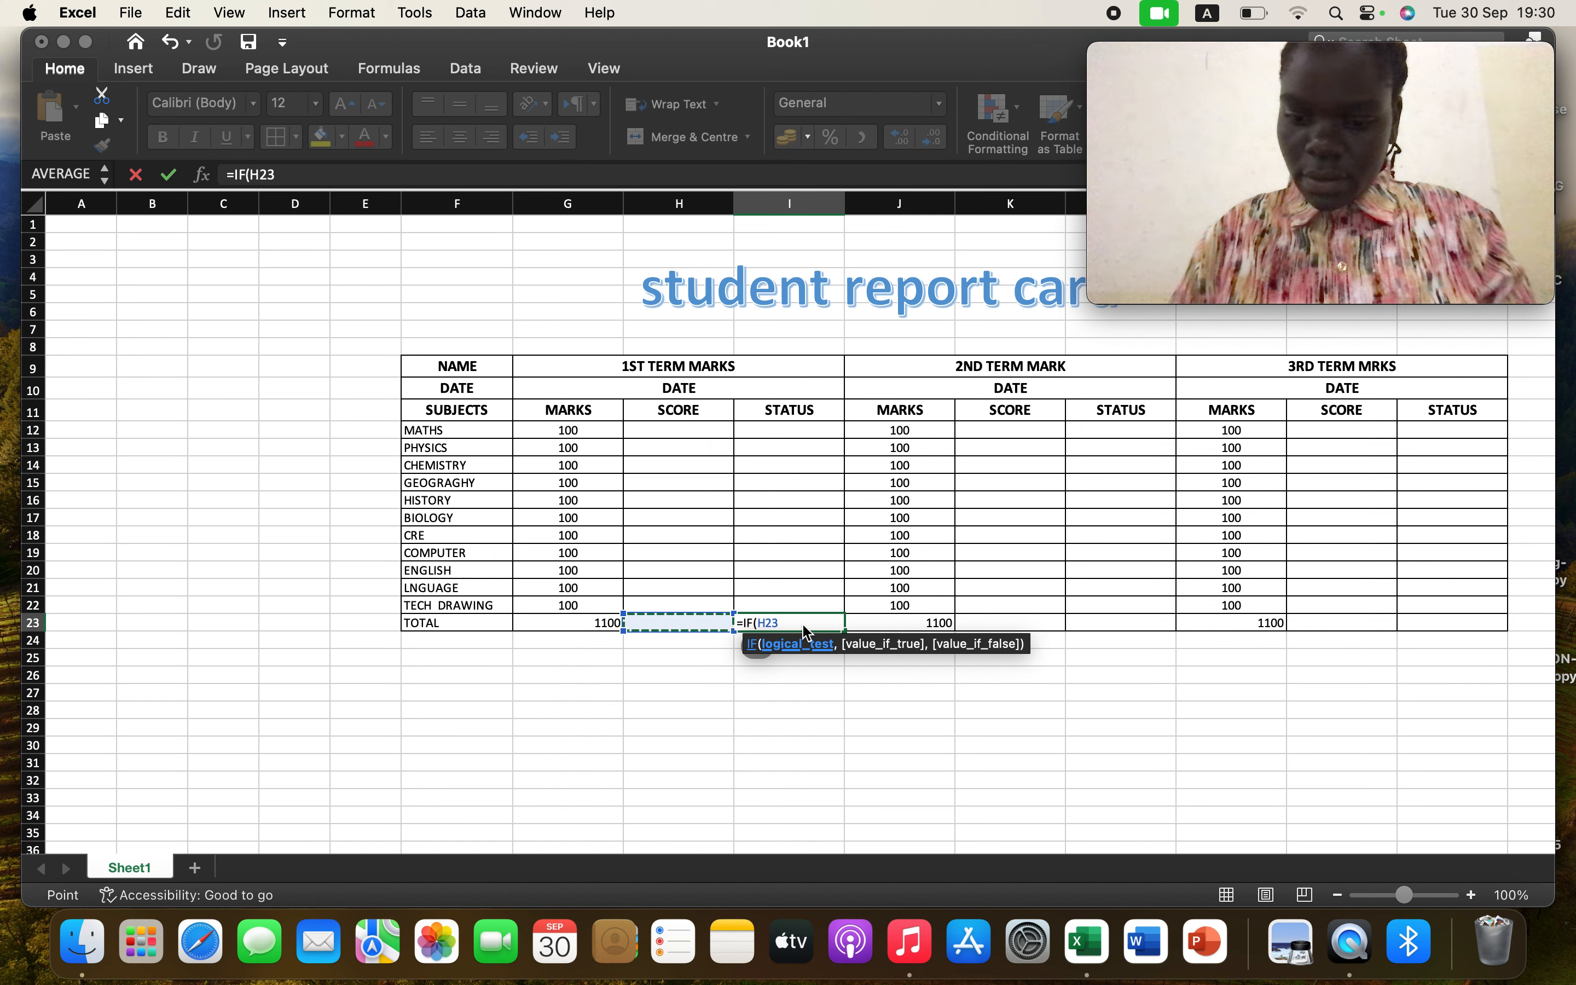
{"action": "type", "text": ","}
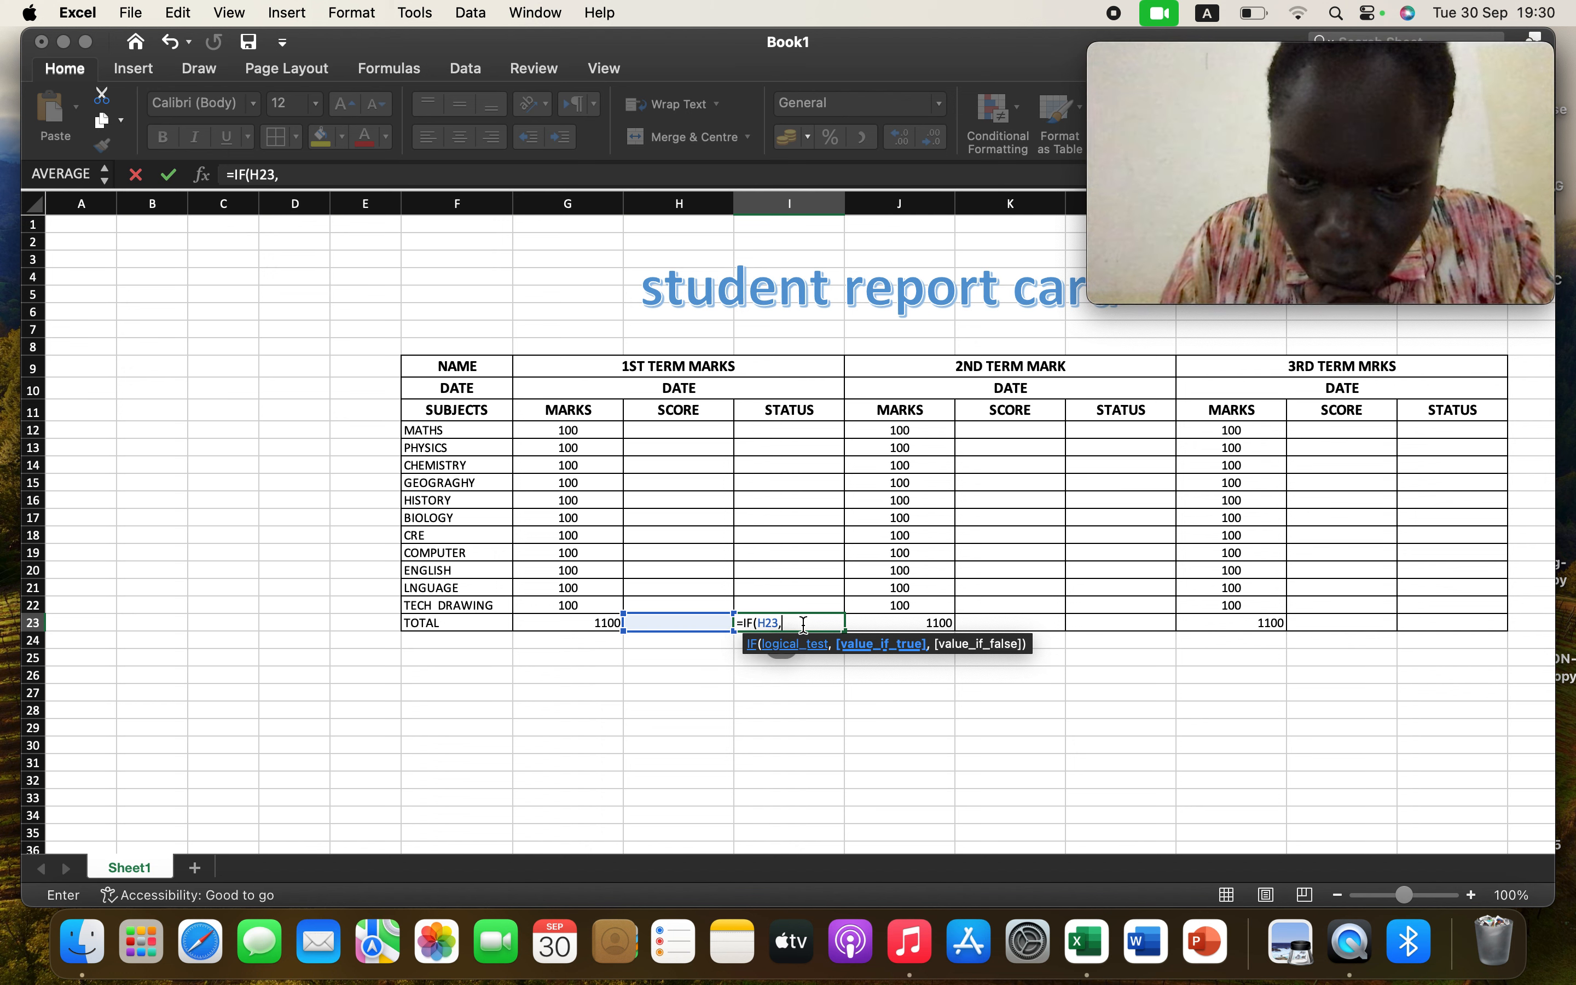
{"action": "key", "text": "BackSpace"}
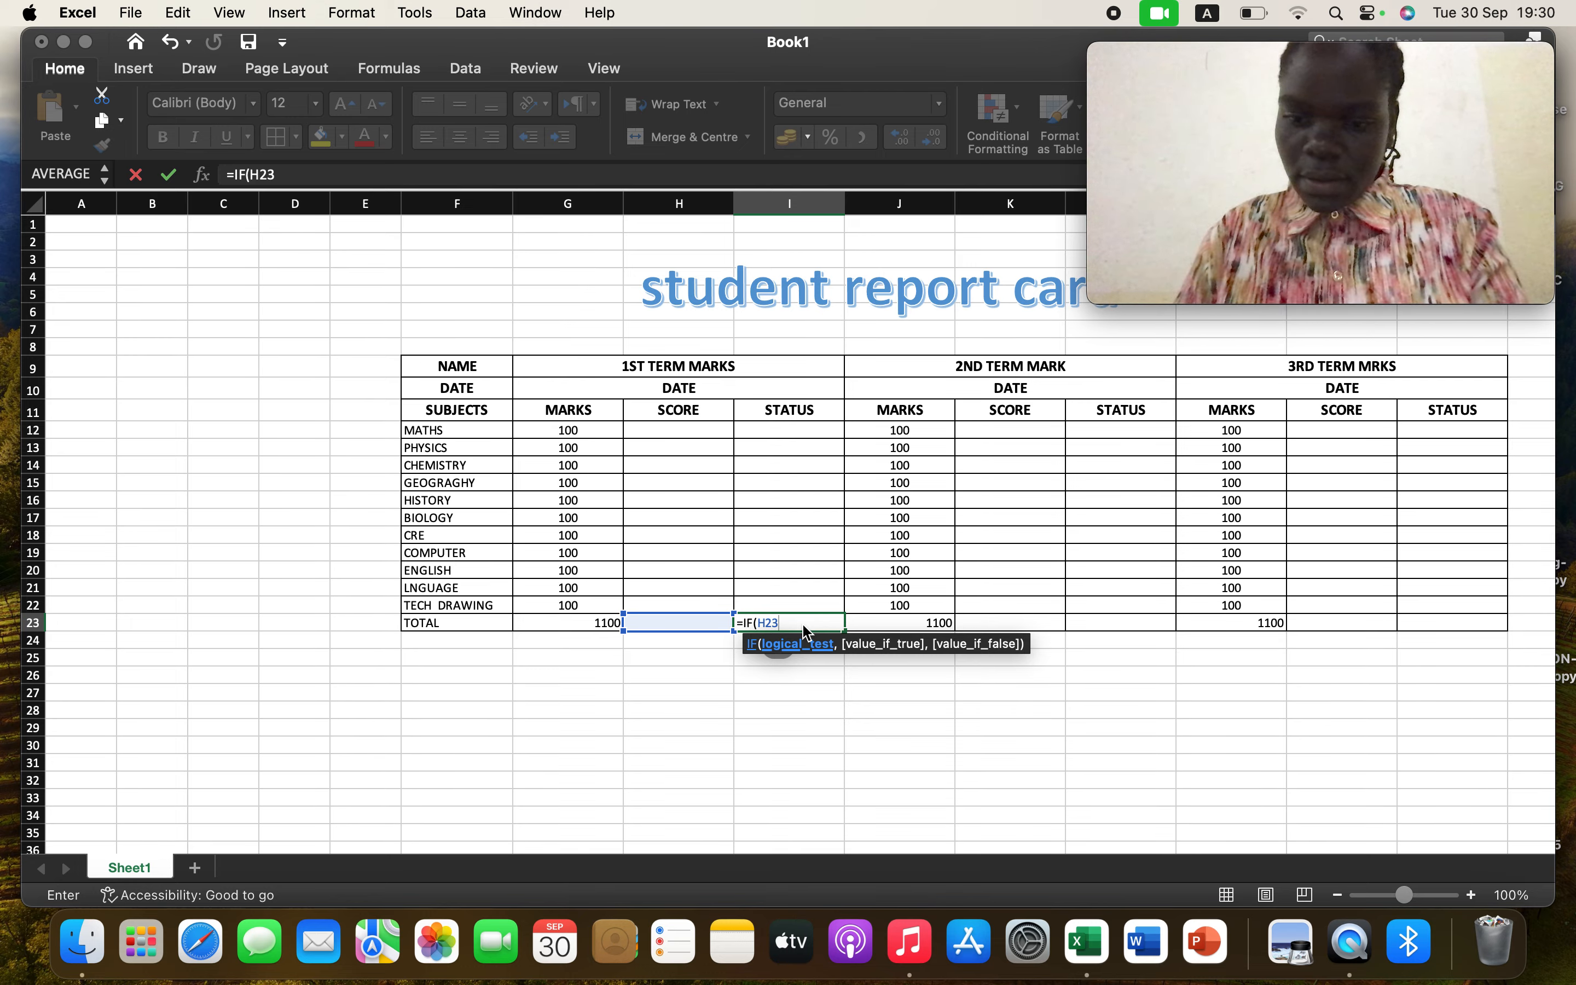
{"action": "type", "text": "."}
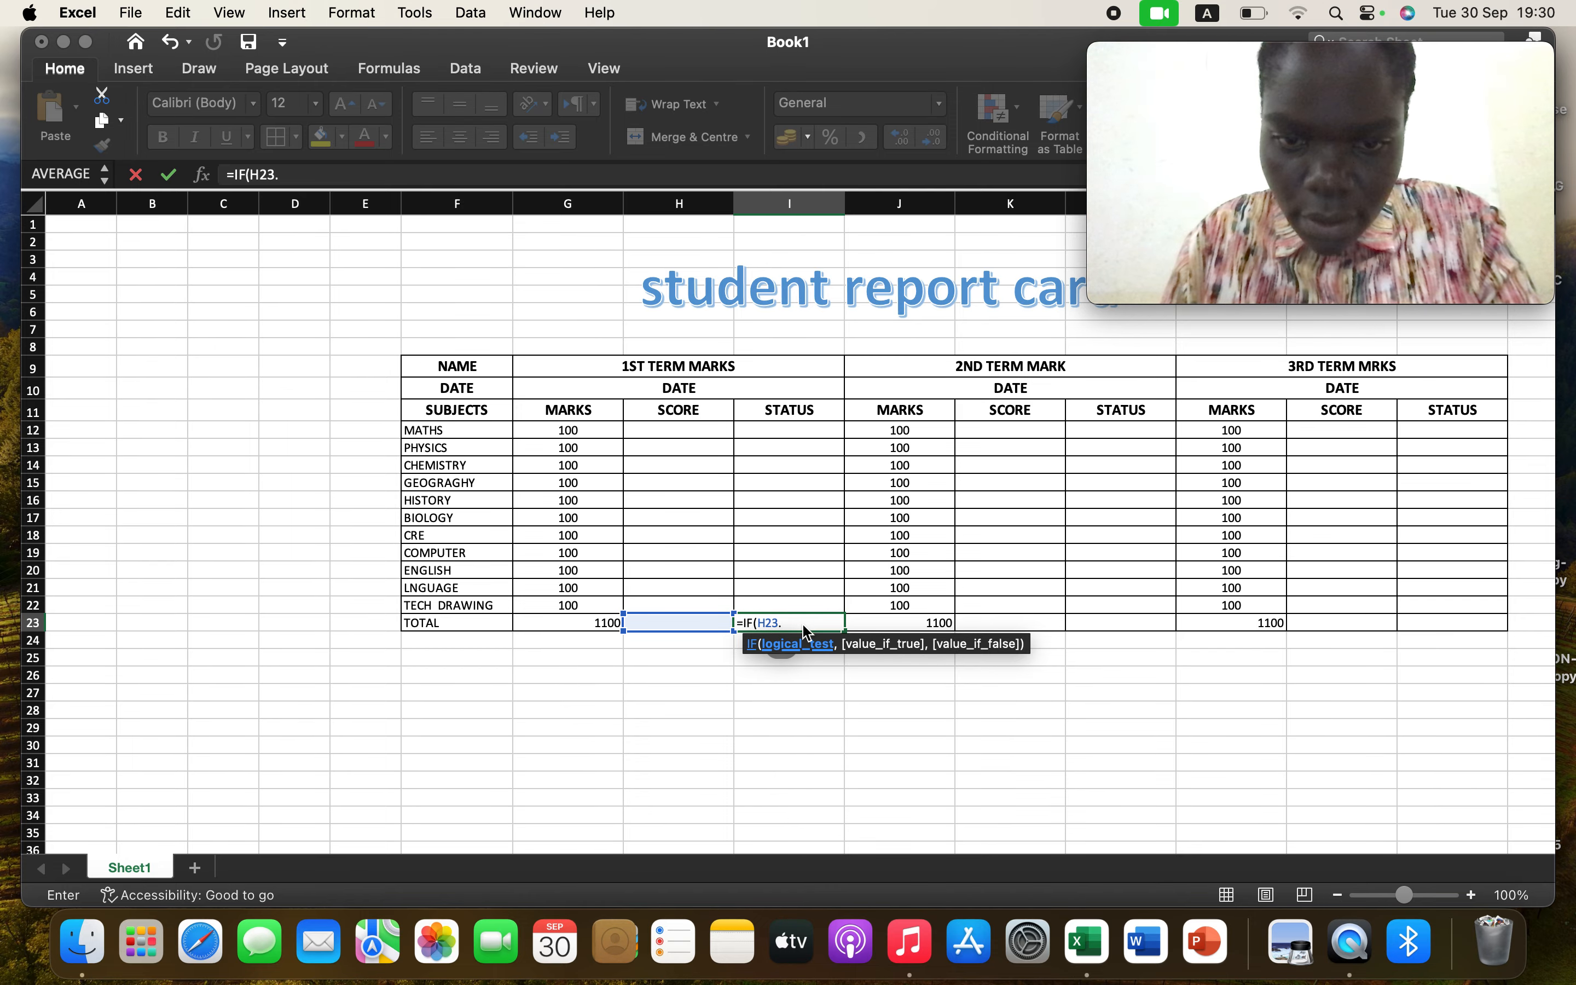
{"action": "type", "text": ">"}
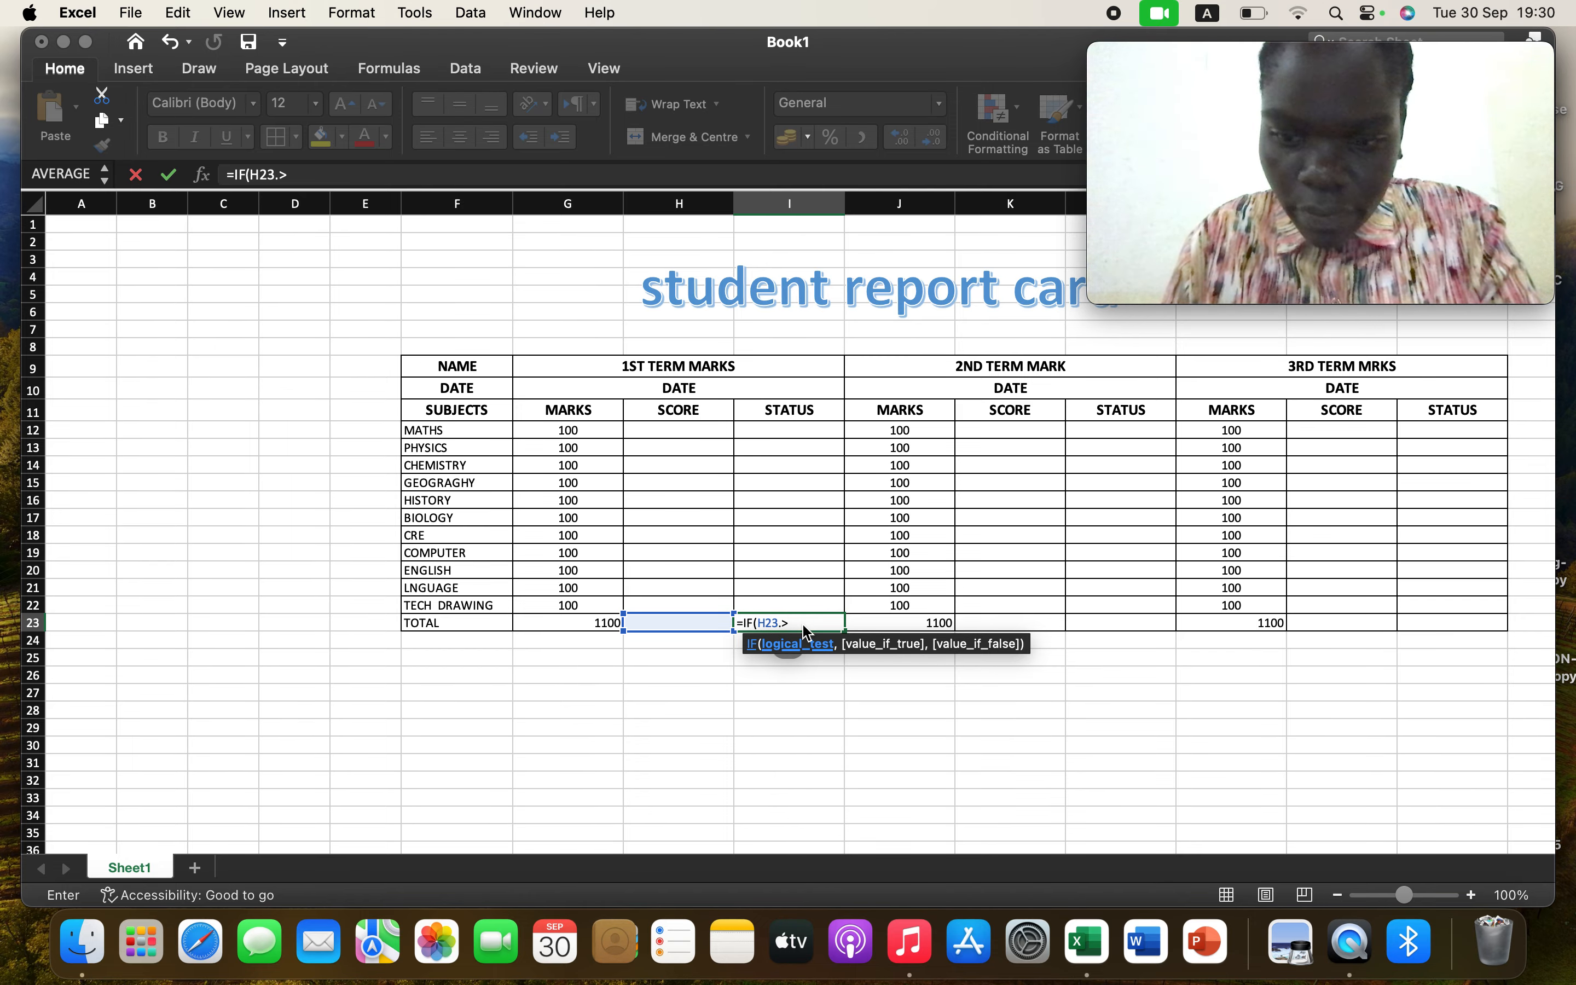
{"action": "type", "text": "="}
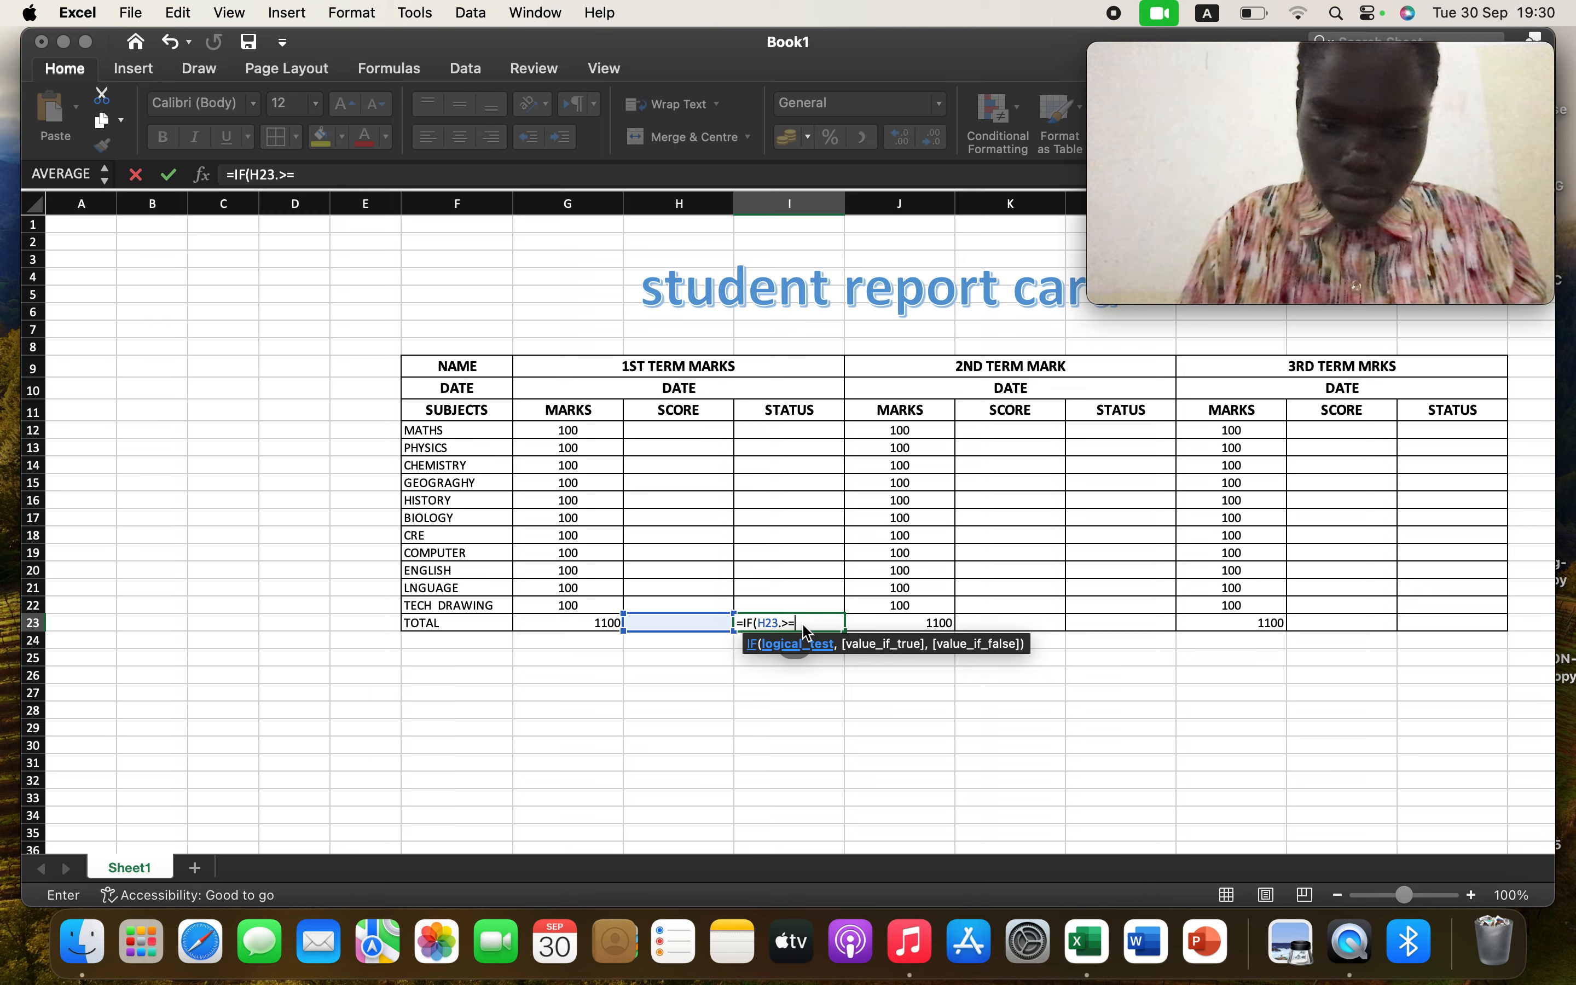
{"action": "type", "text": "650"}
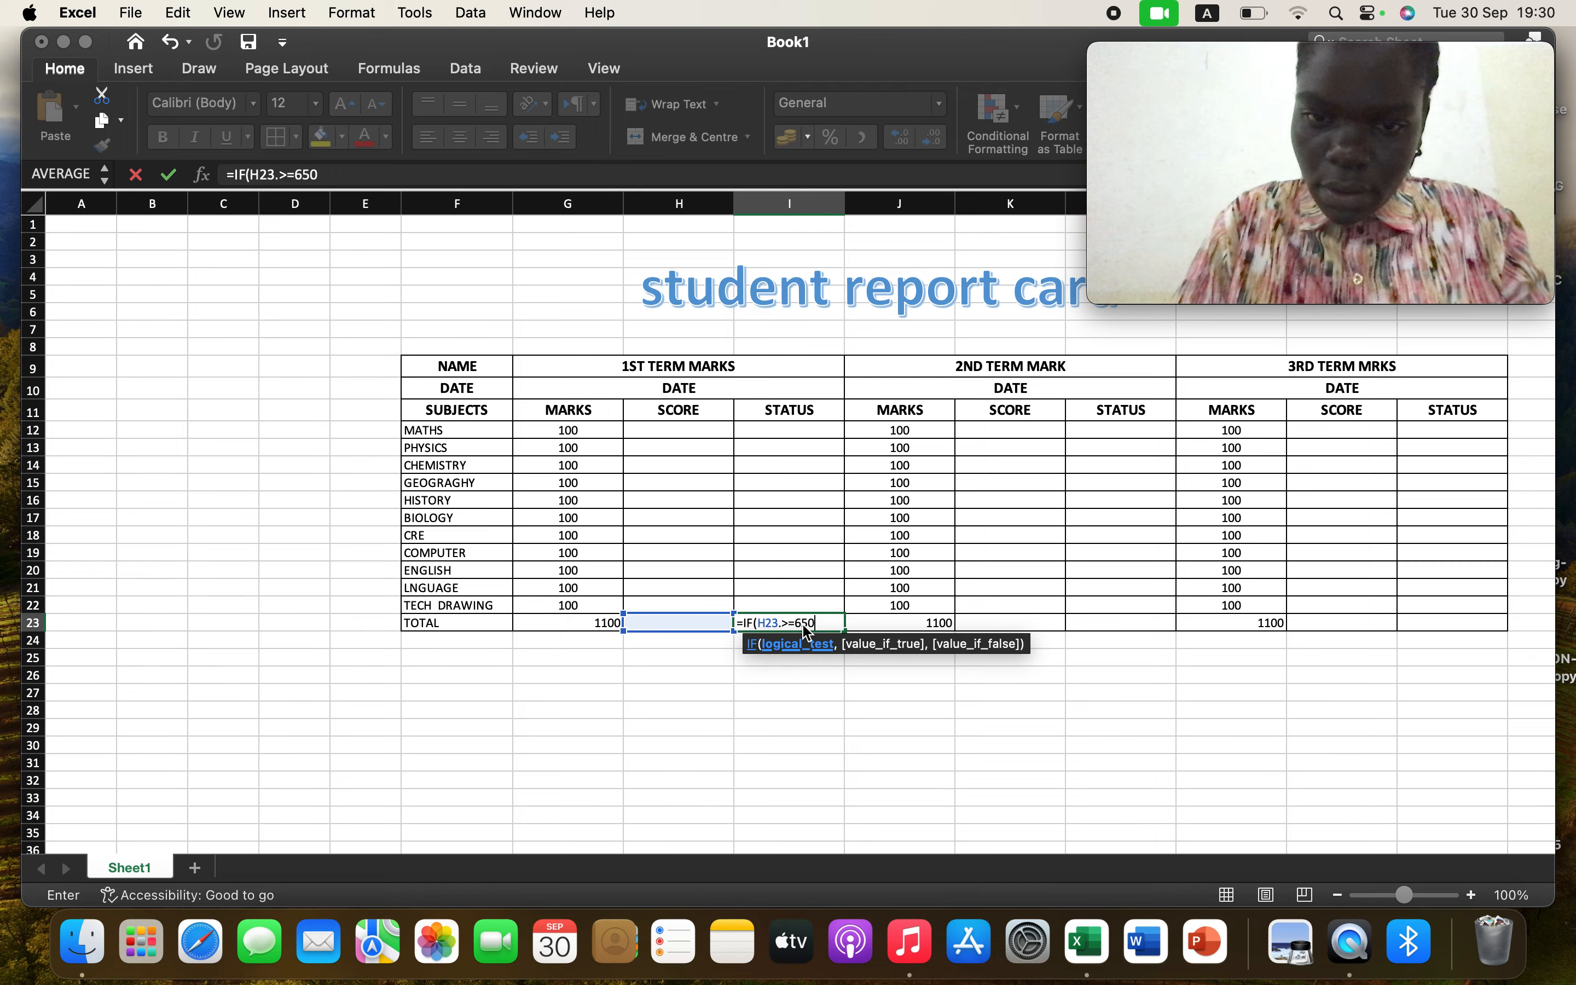
{"action": "type", "text": ","}
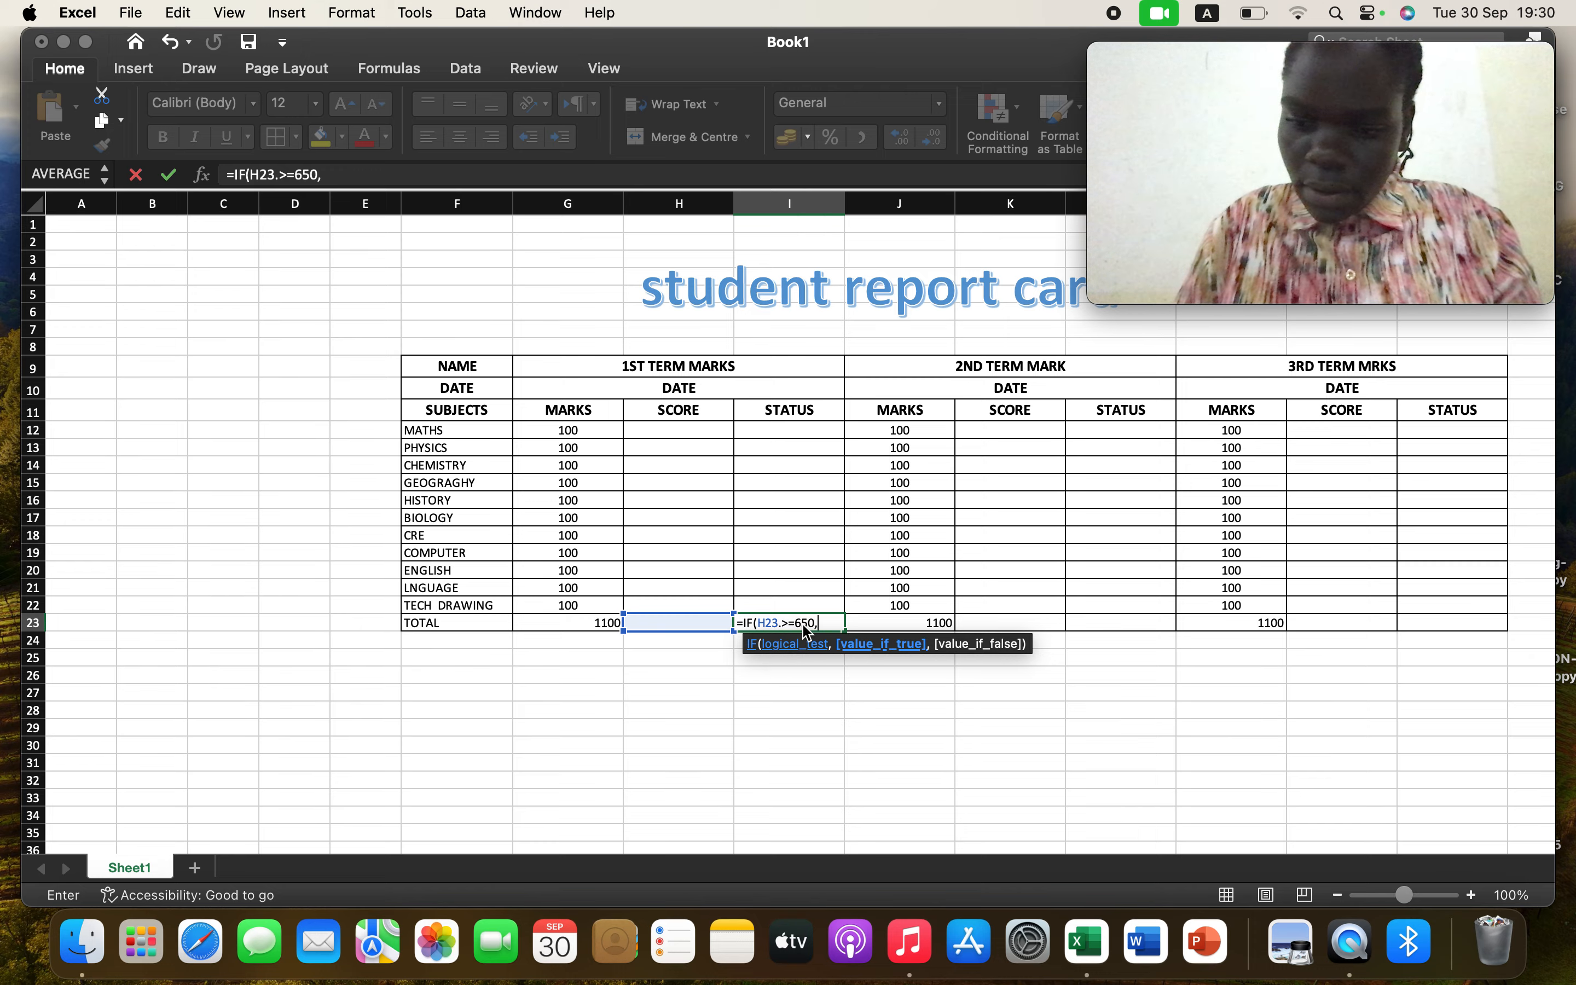
{"action": "type", "text": "\""}
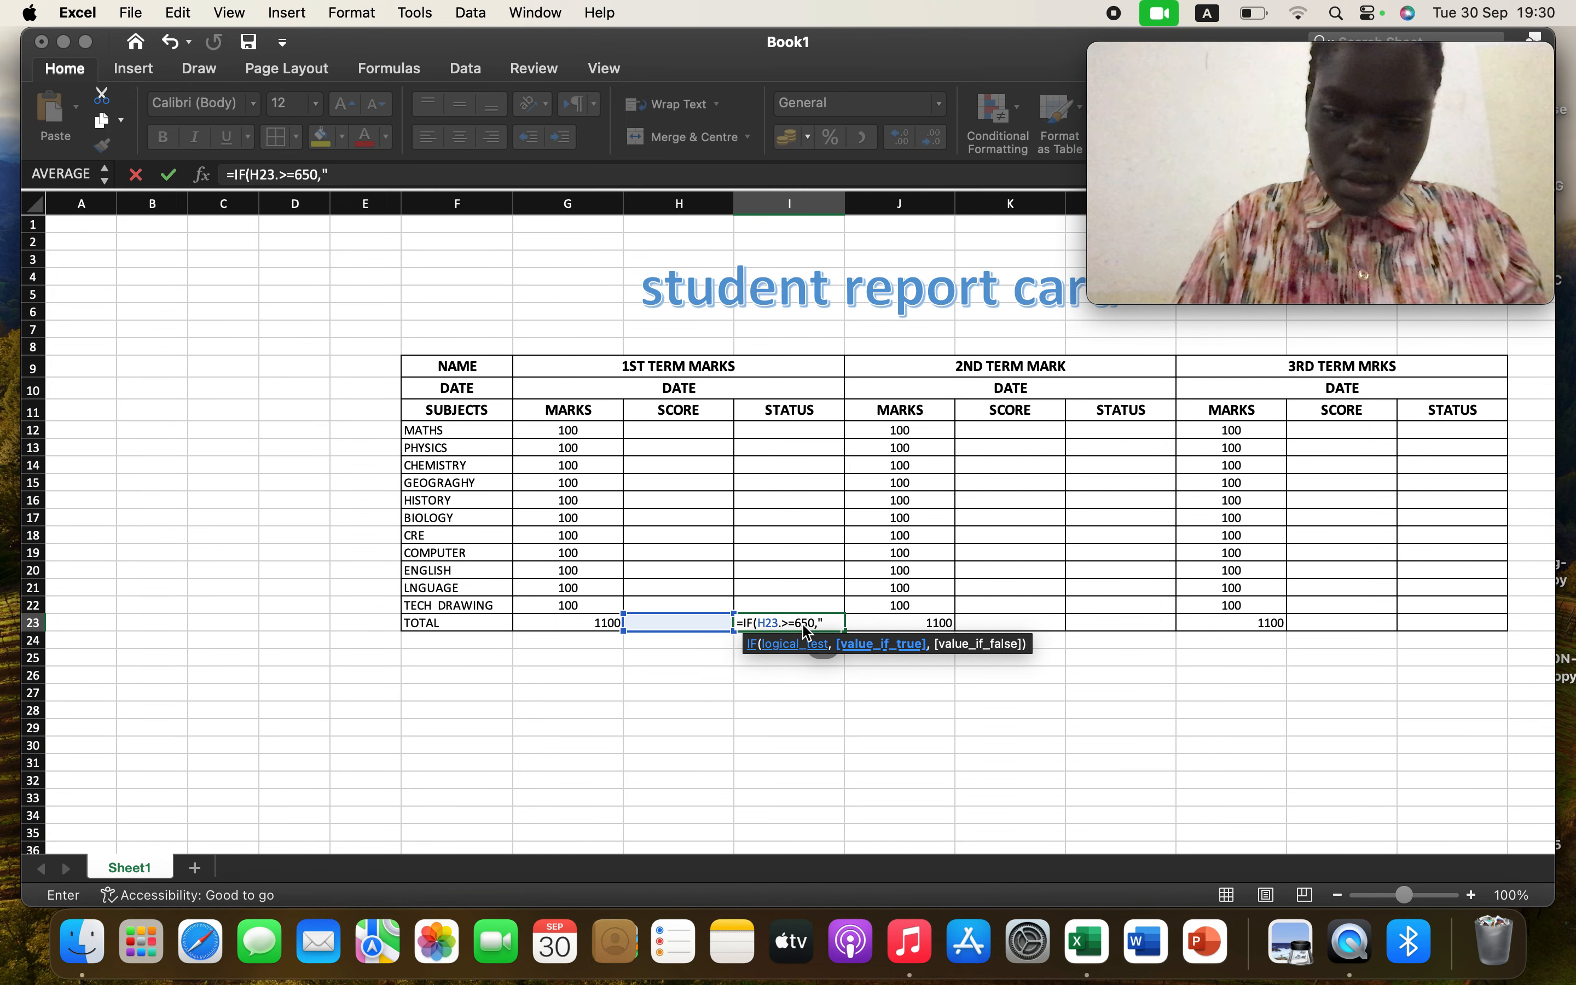
{"action": "type", "text": "PASS"}
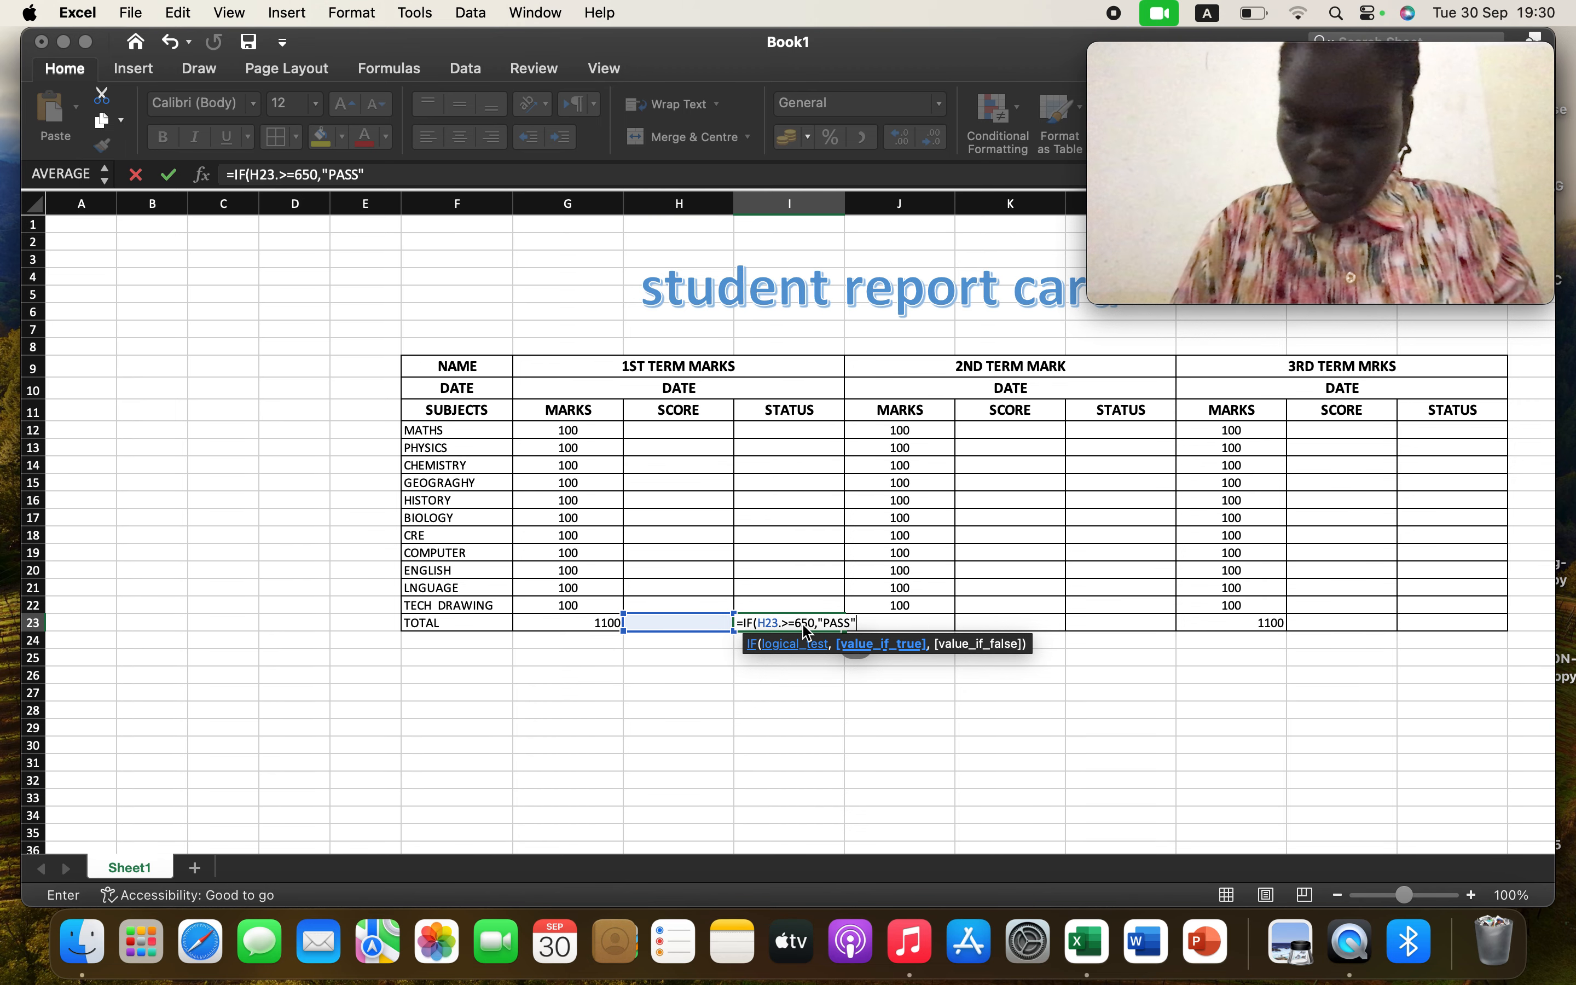
{"action": "type", "text": "\",\"FAI"}
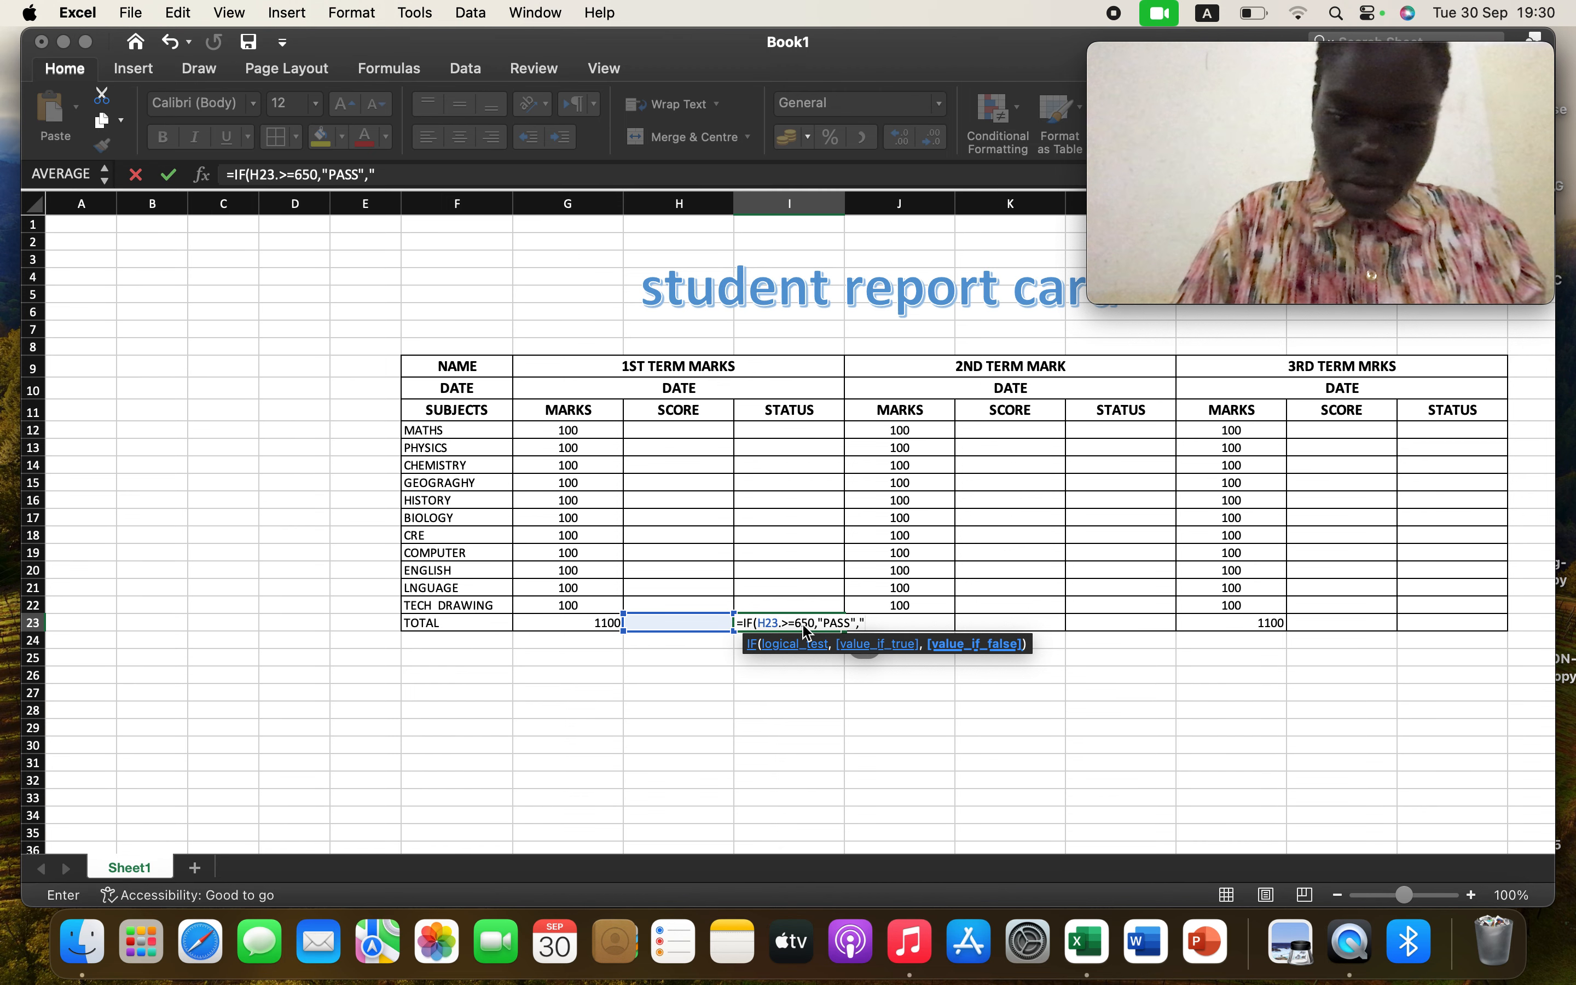
{"action": "type", "text": "L\""}
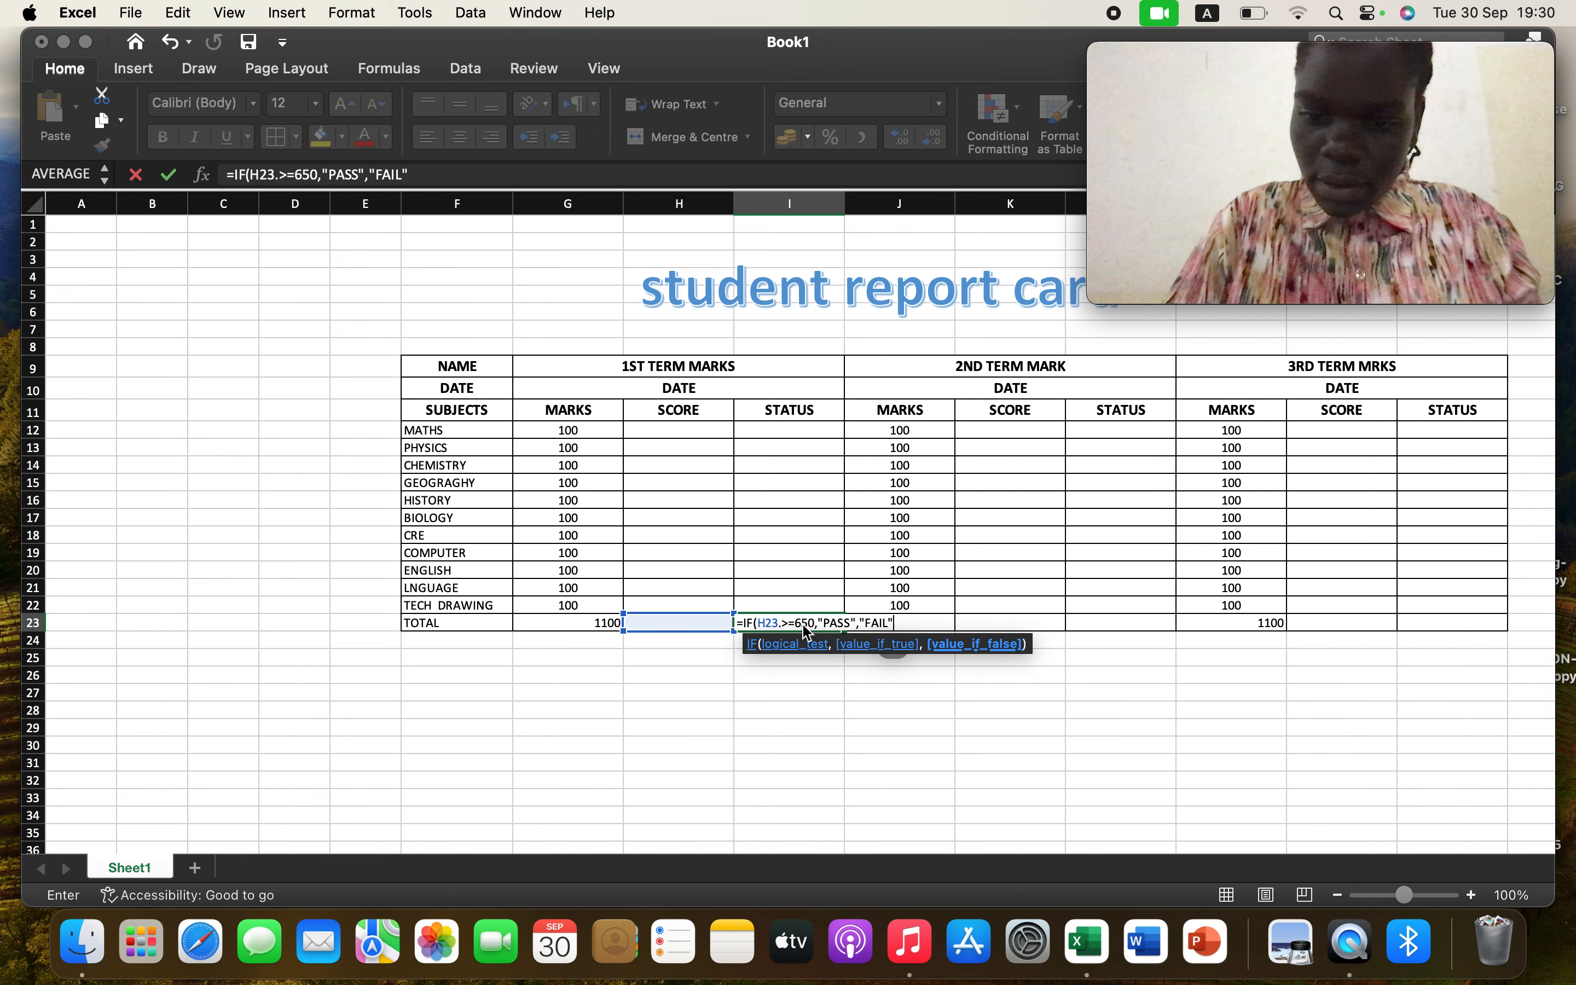
{"action": "type", "text": ")"}
{"action": "key", "text": "Caps_Lock"}
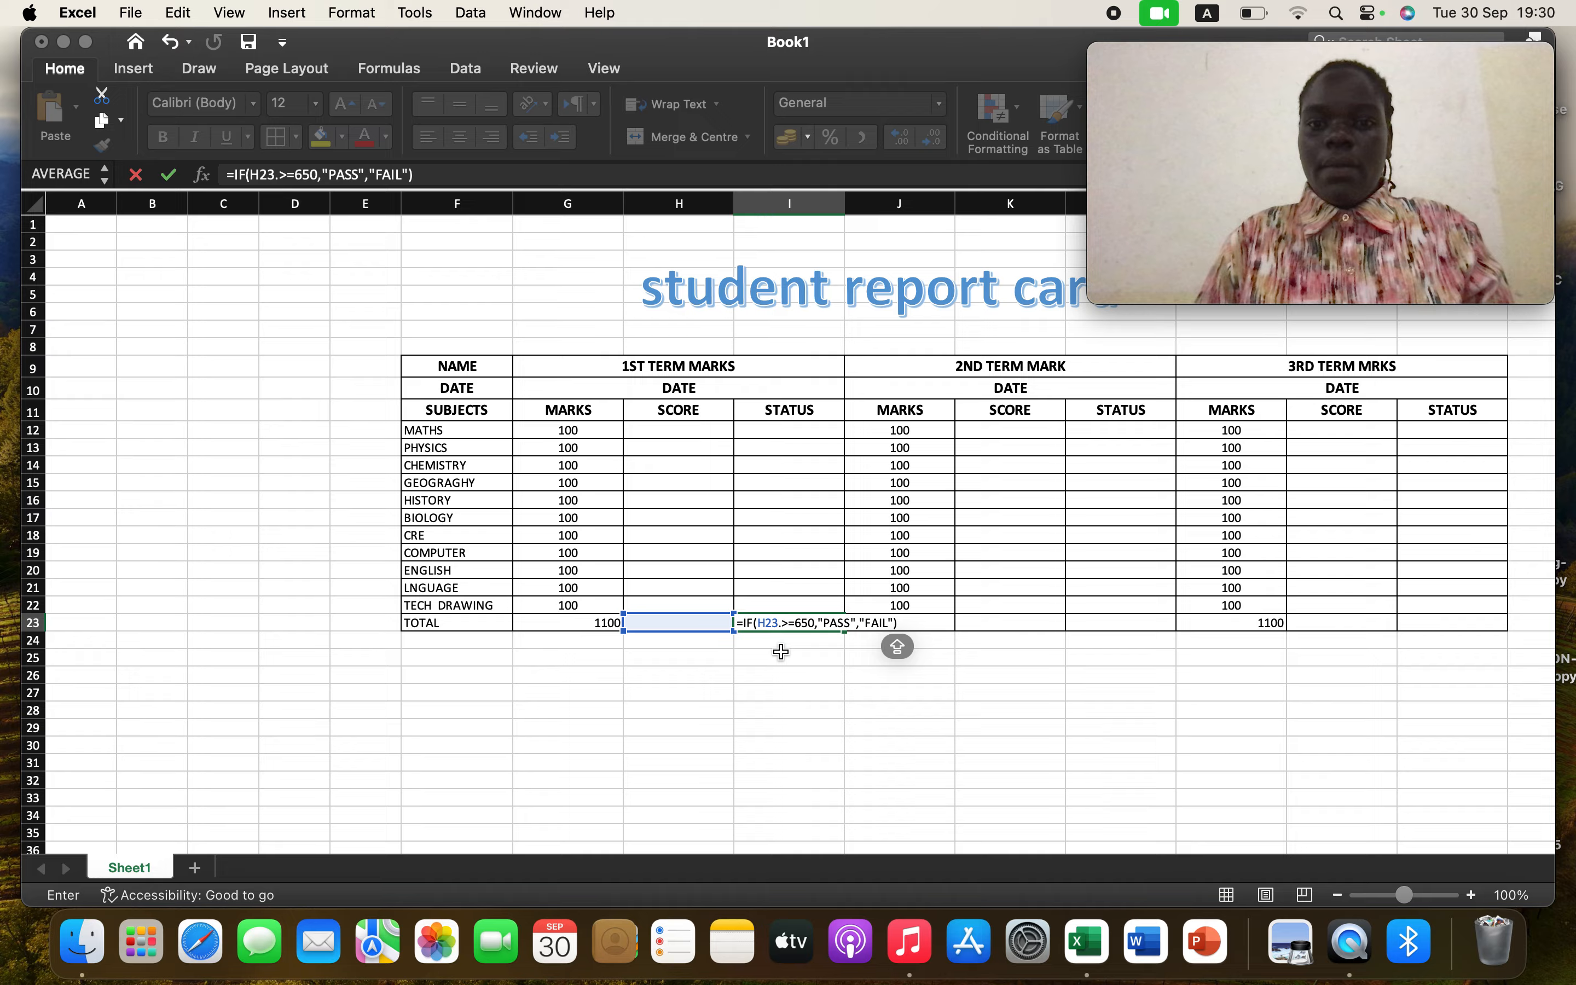
{"action": "key", "text": "Return"}
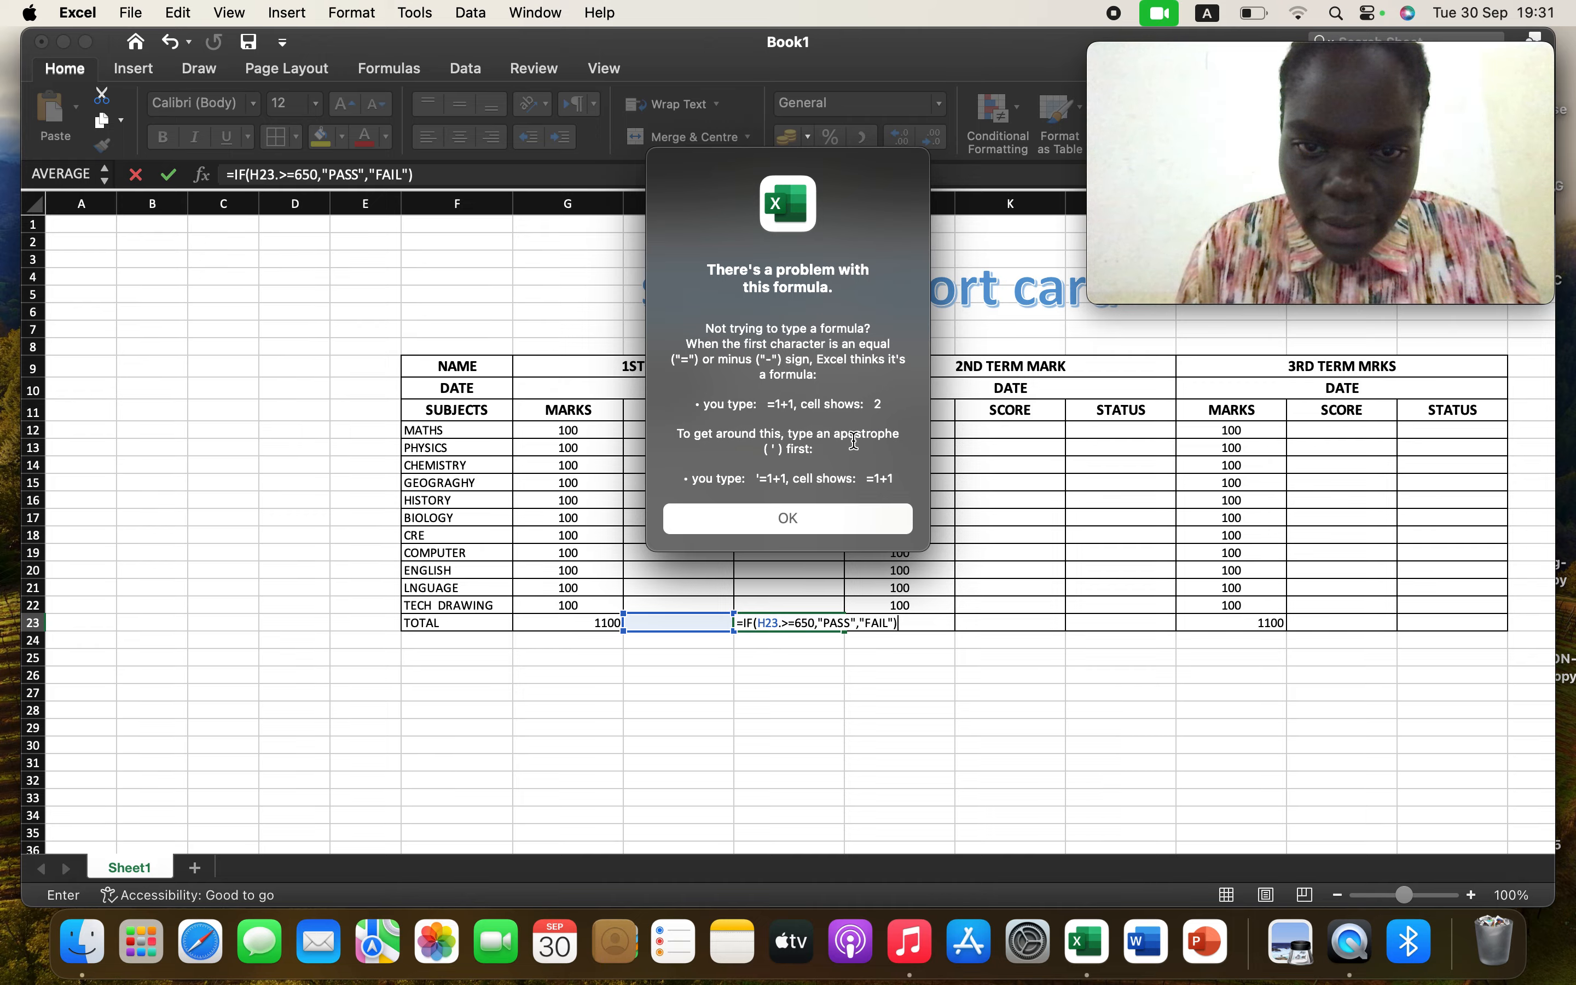
Dismiss the formula error, delete the stray period after H23 in the I23 formula, and re-enter it
{"action": "left_click", "coordinate": [757, 514]}
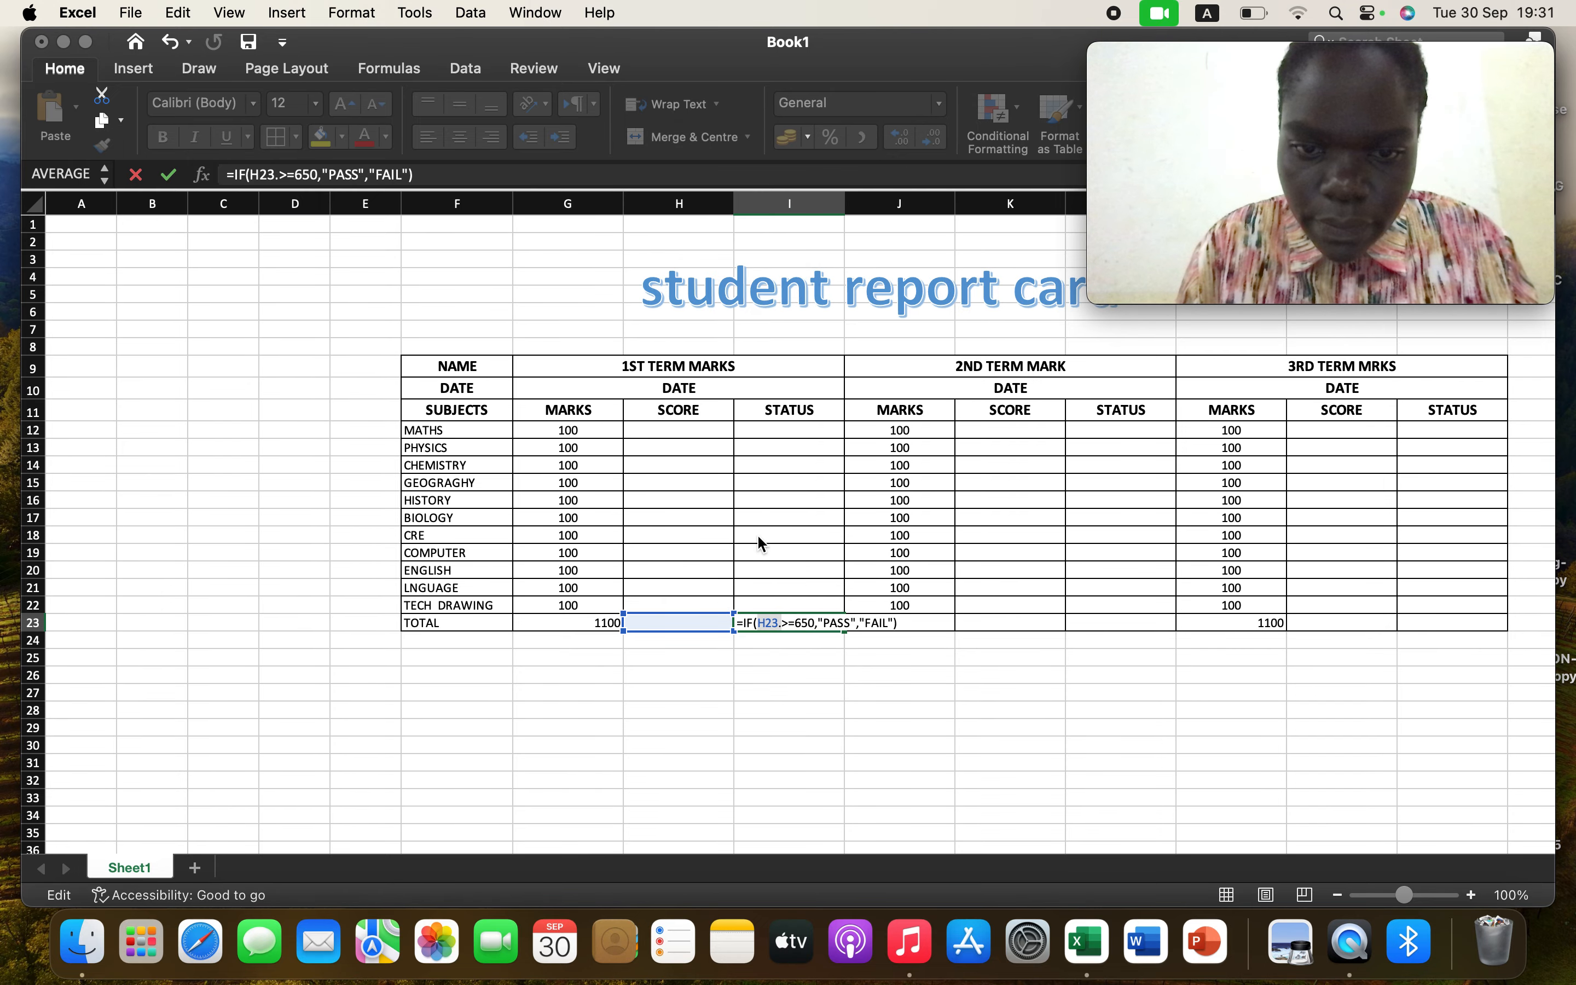
{"action": "left_click", "coordinate": [782, 626]}
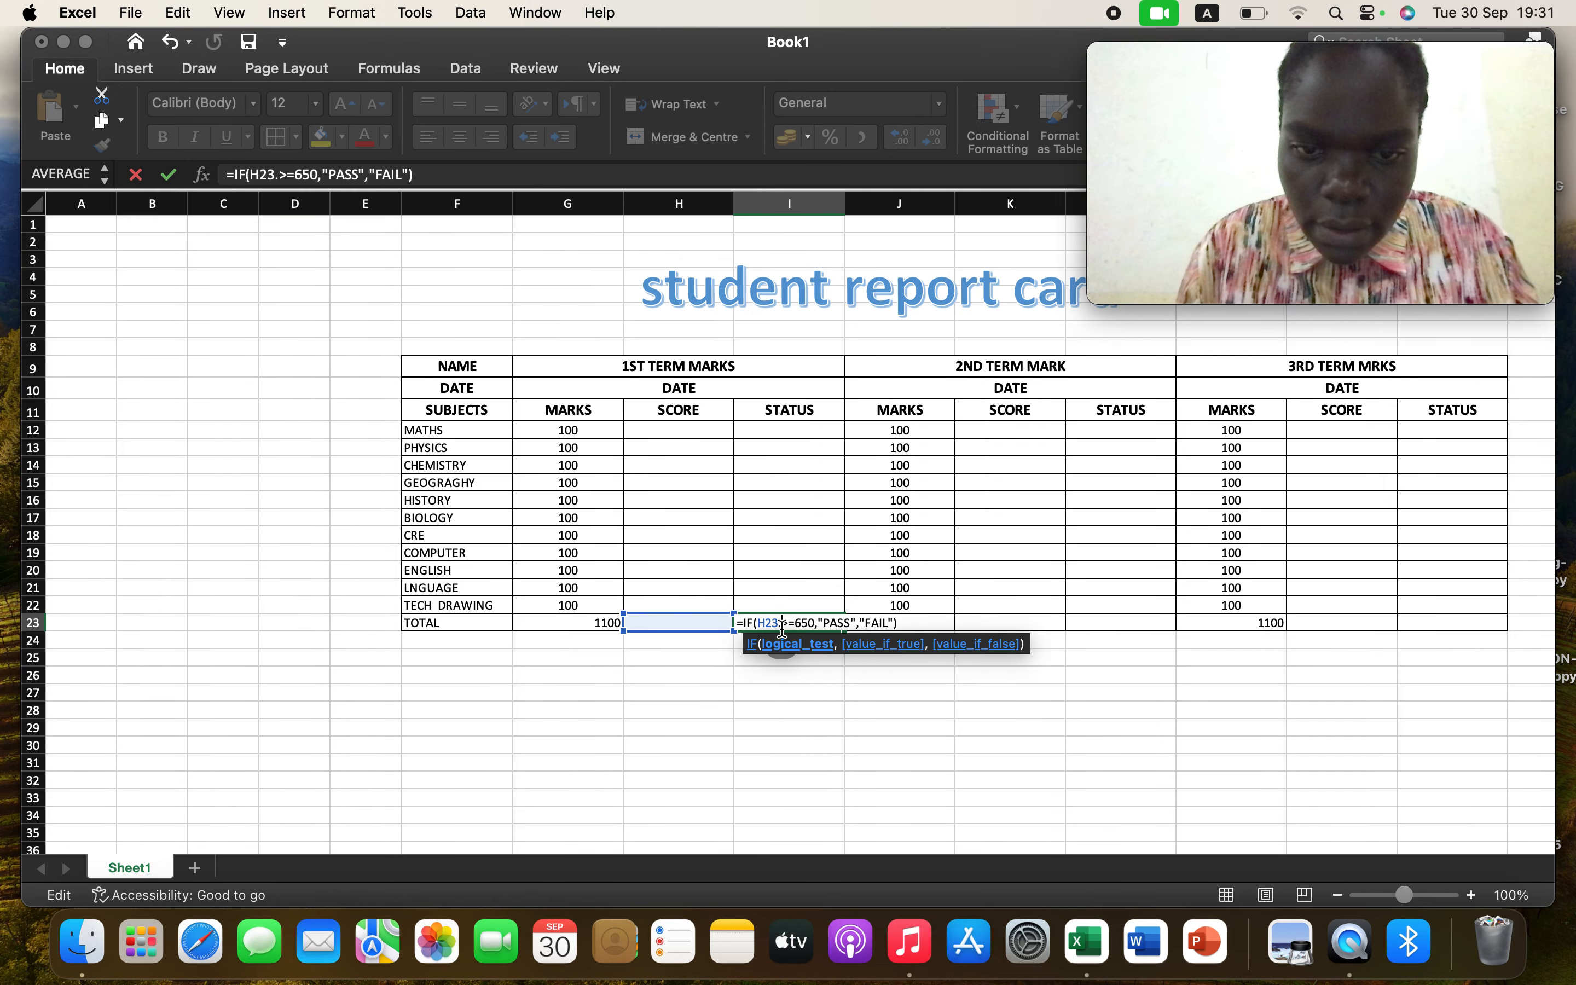
{"action": "key", "text": "BackSpace"}
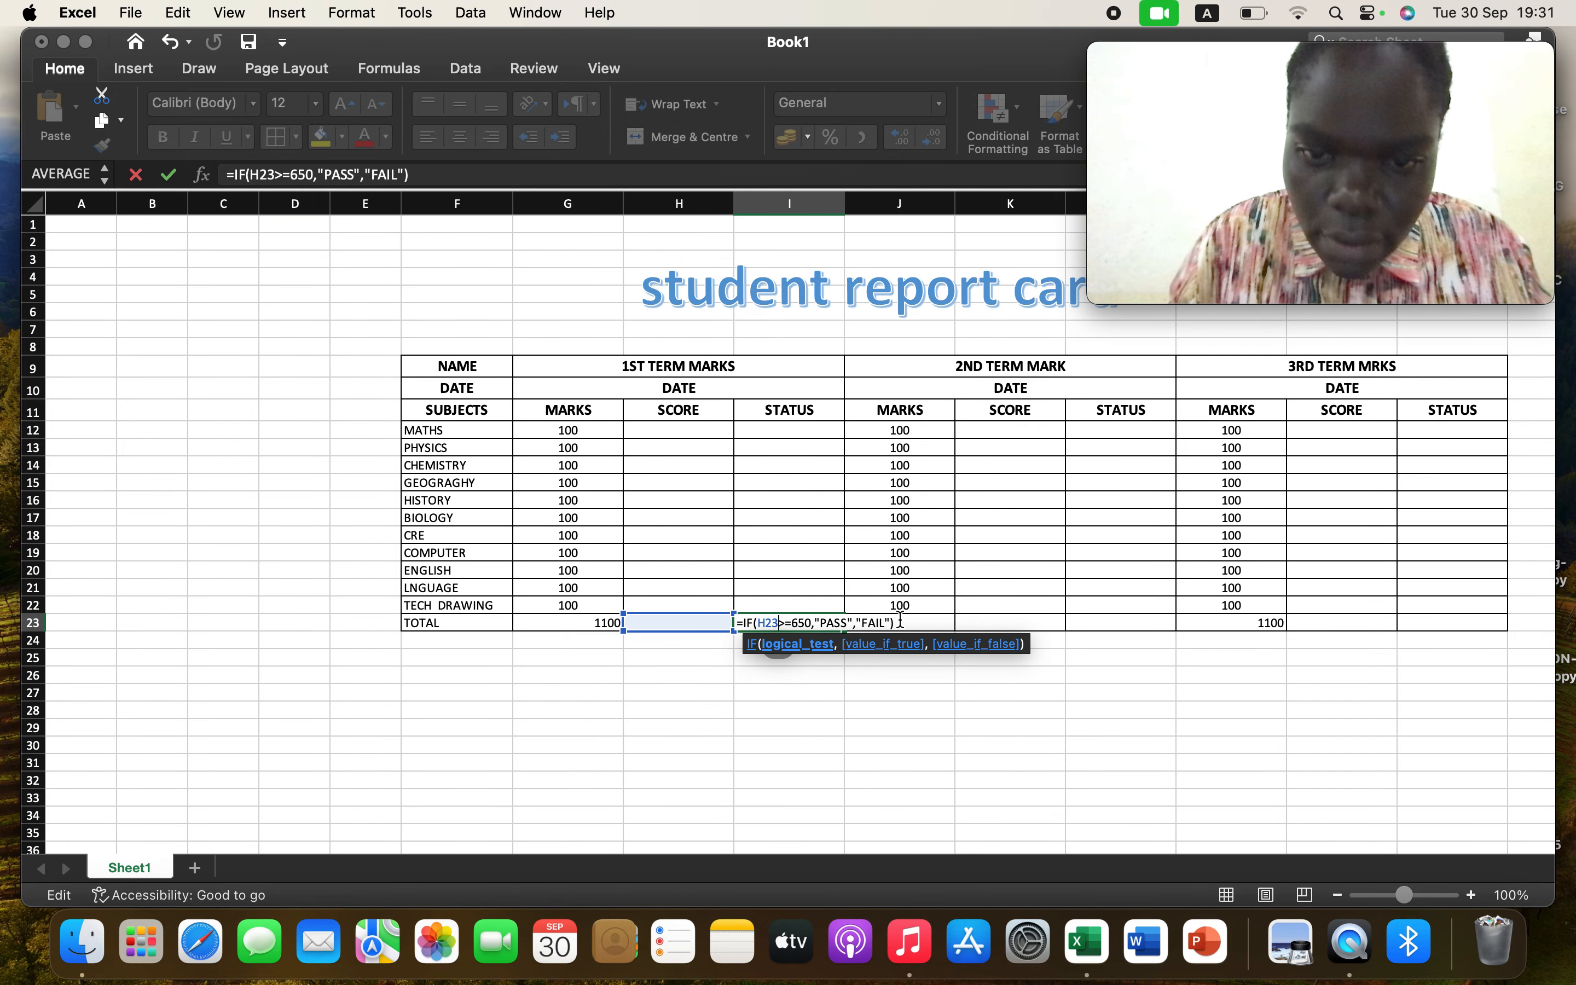
{"action": "key", "text": "Return"}
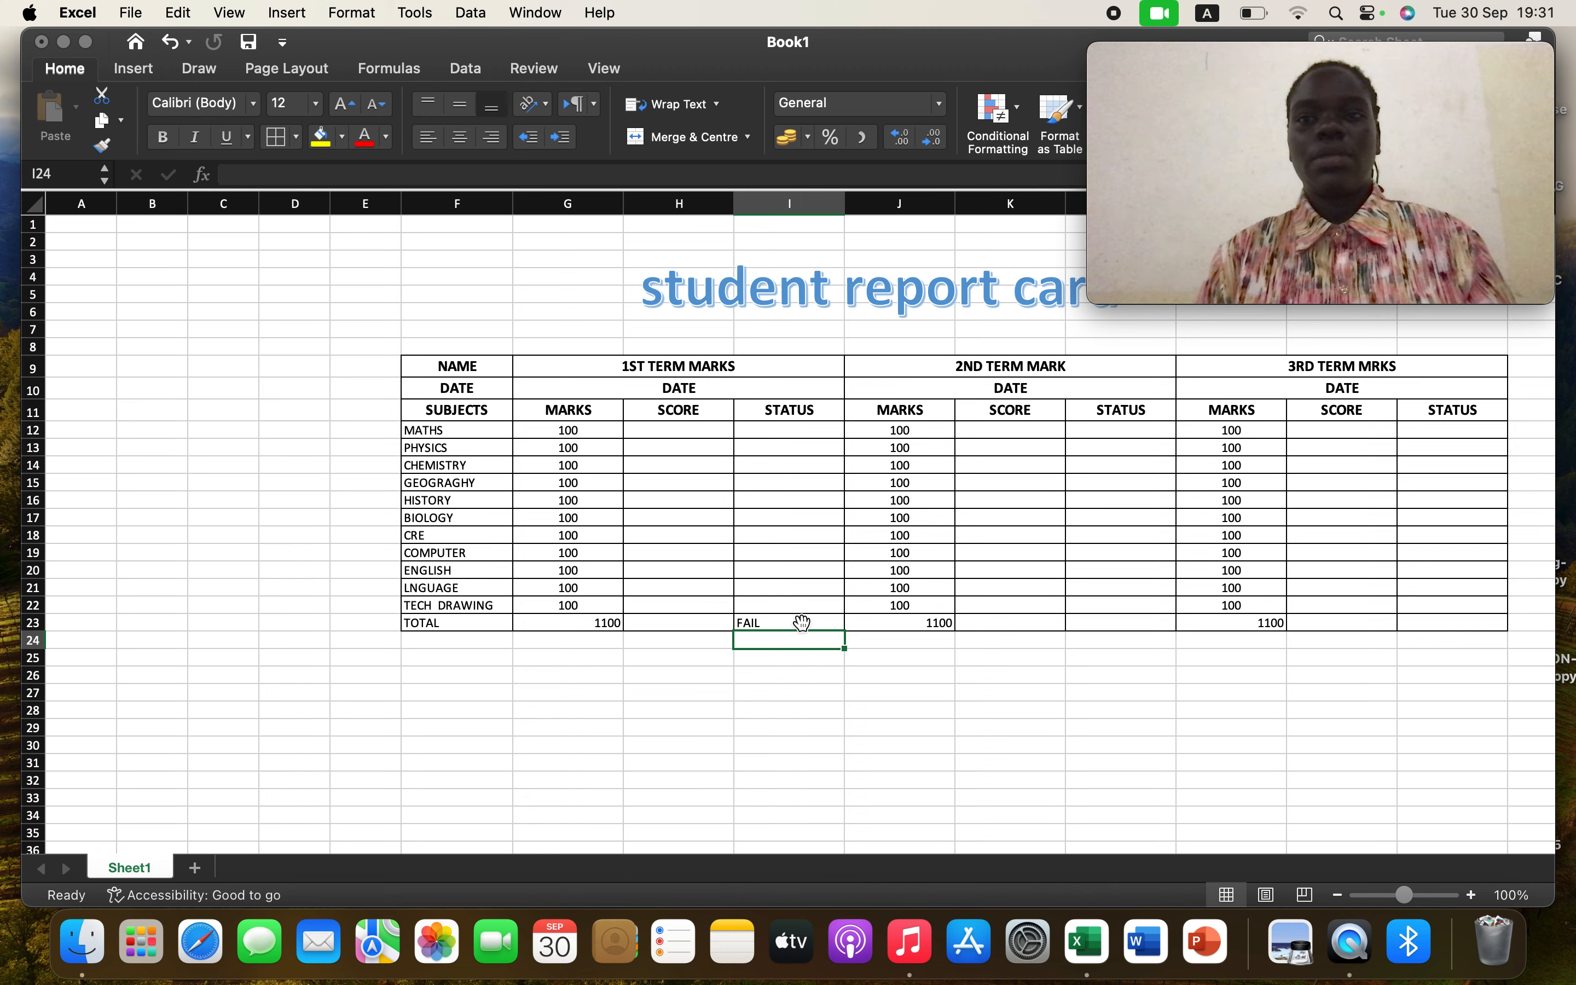
Start an IF formula in the first-term STATUS cell for MATHS, I12
{"action": "left_click", "coordinate": [778, 430]}
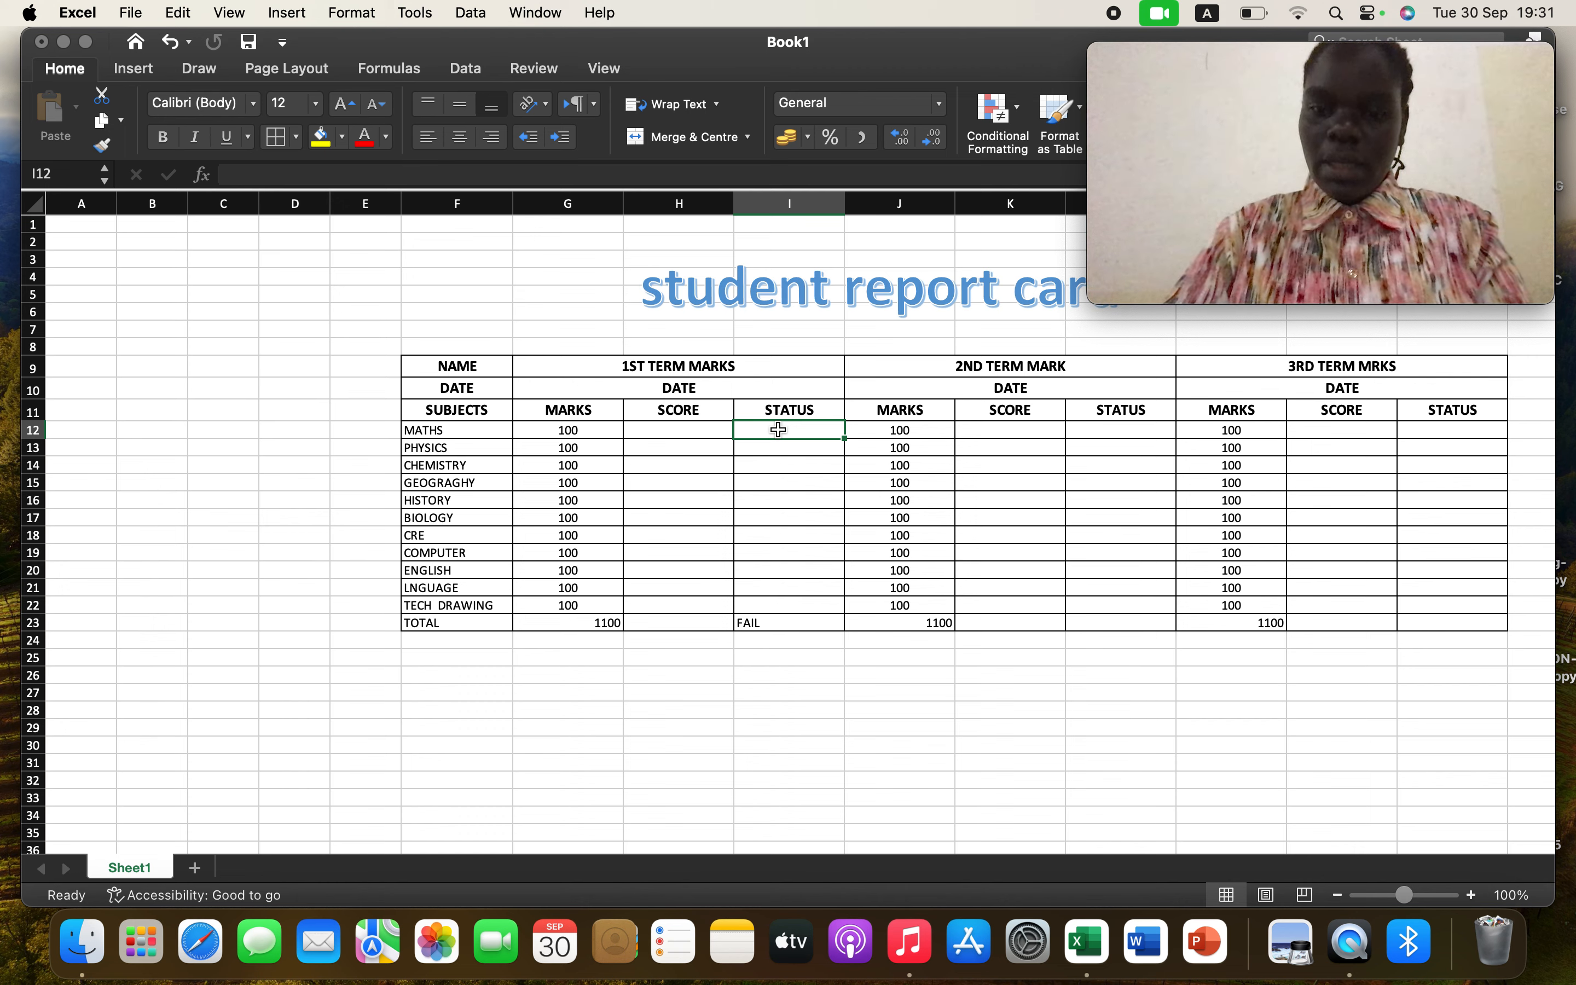
{"action": "type", "text": "="}
{"action": "key", "text": "Caps_Lock"}
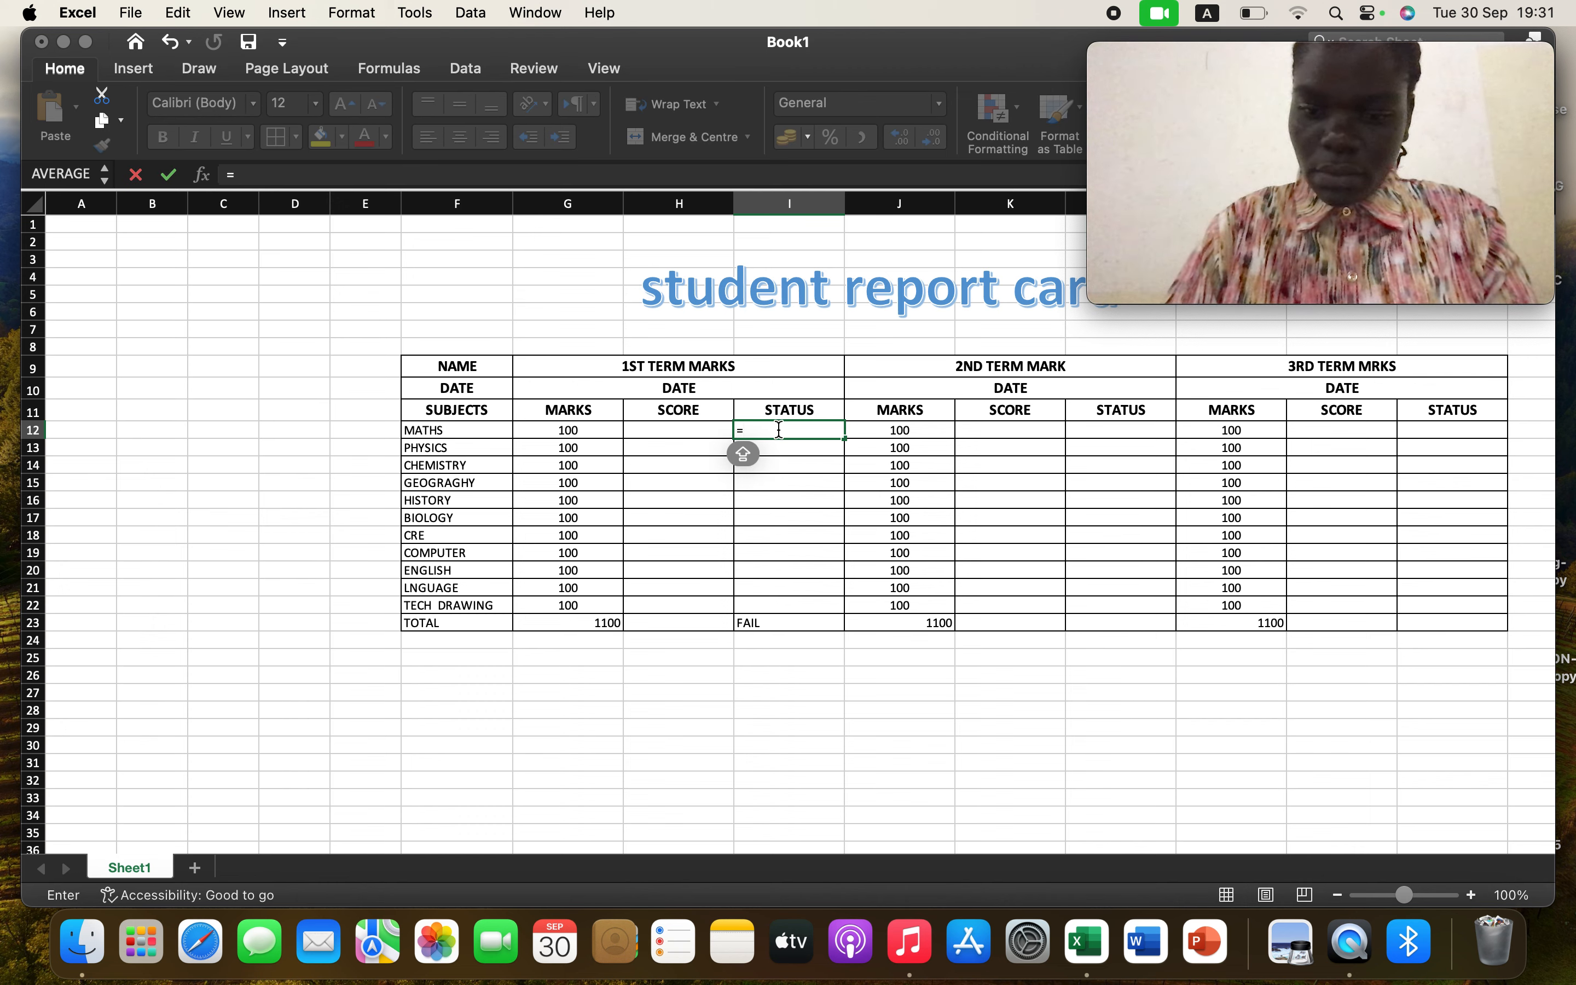
{"action": "type", "text": "IF"}
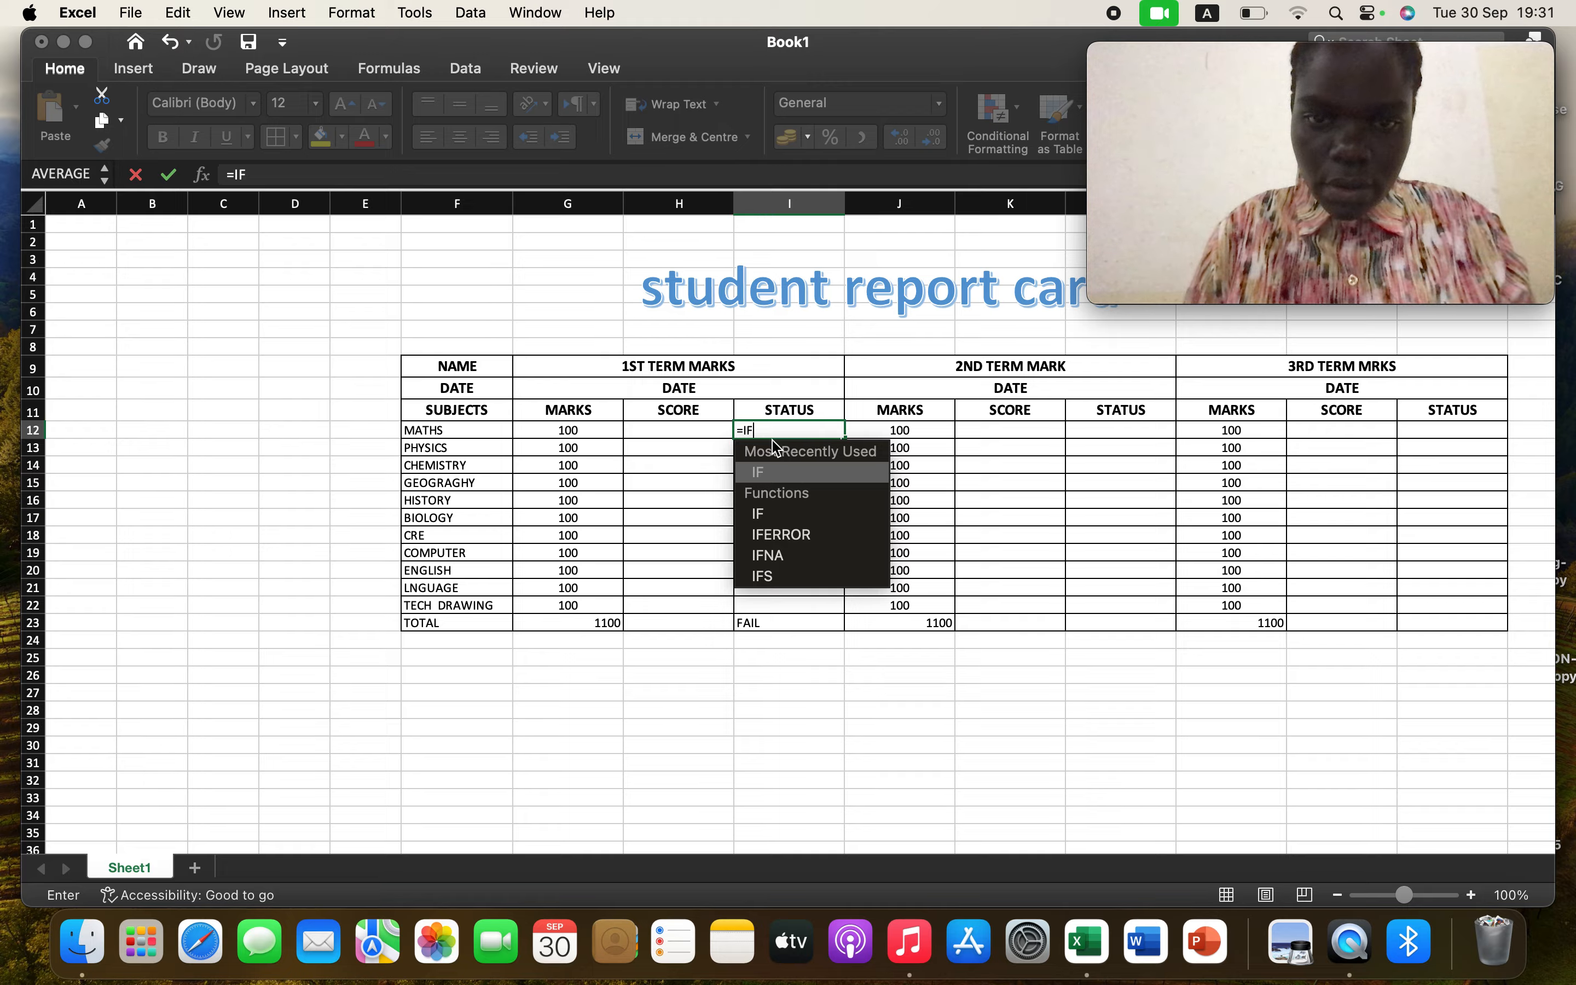
{"action": "double_click", "coordinate": [822, 473]}
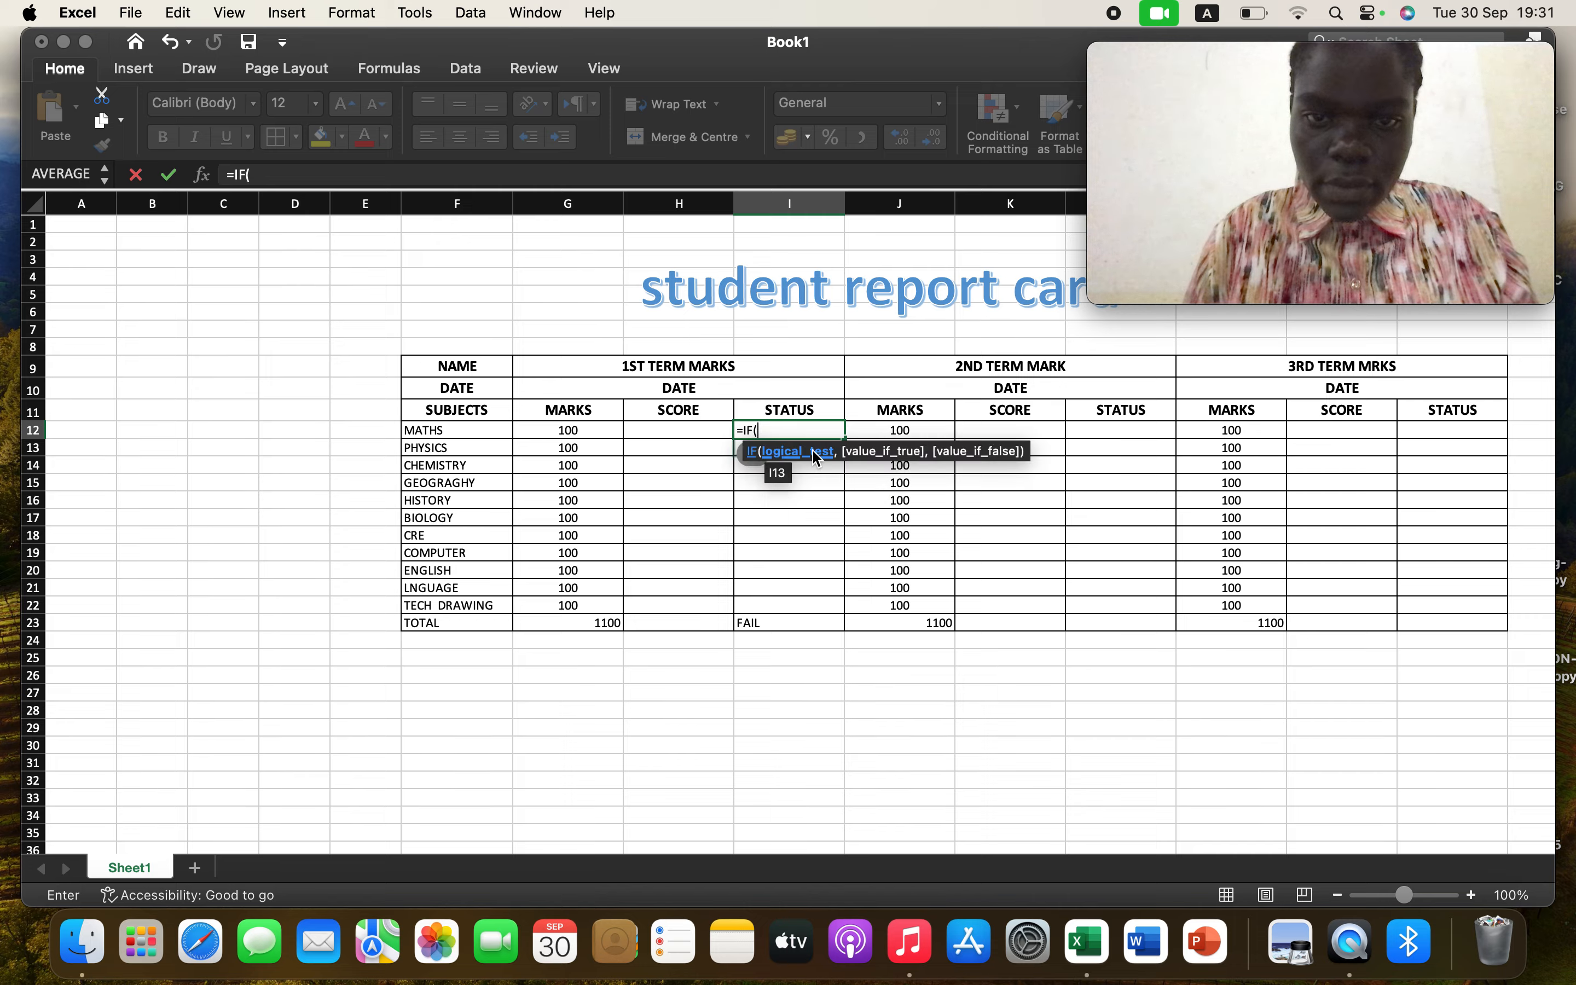
Complete the I12 IF formula so it tests H12 >= 50 and returns "PASS" or "FAIL", and enter it
{"action": "left_click", "coordinate": [720, 432]}
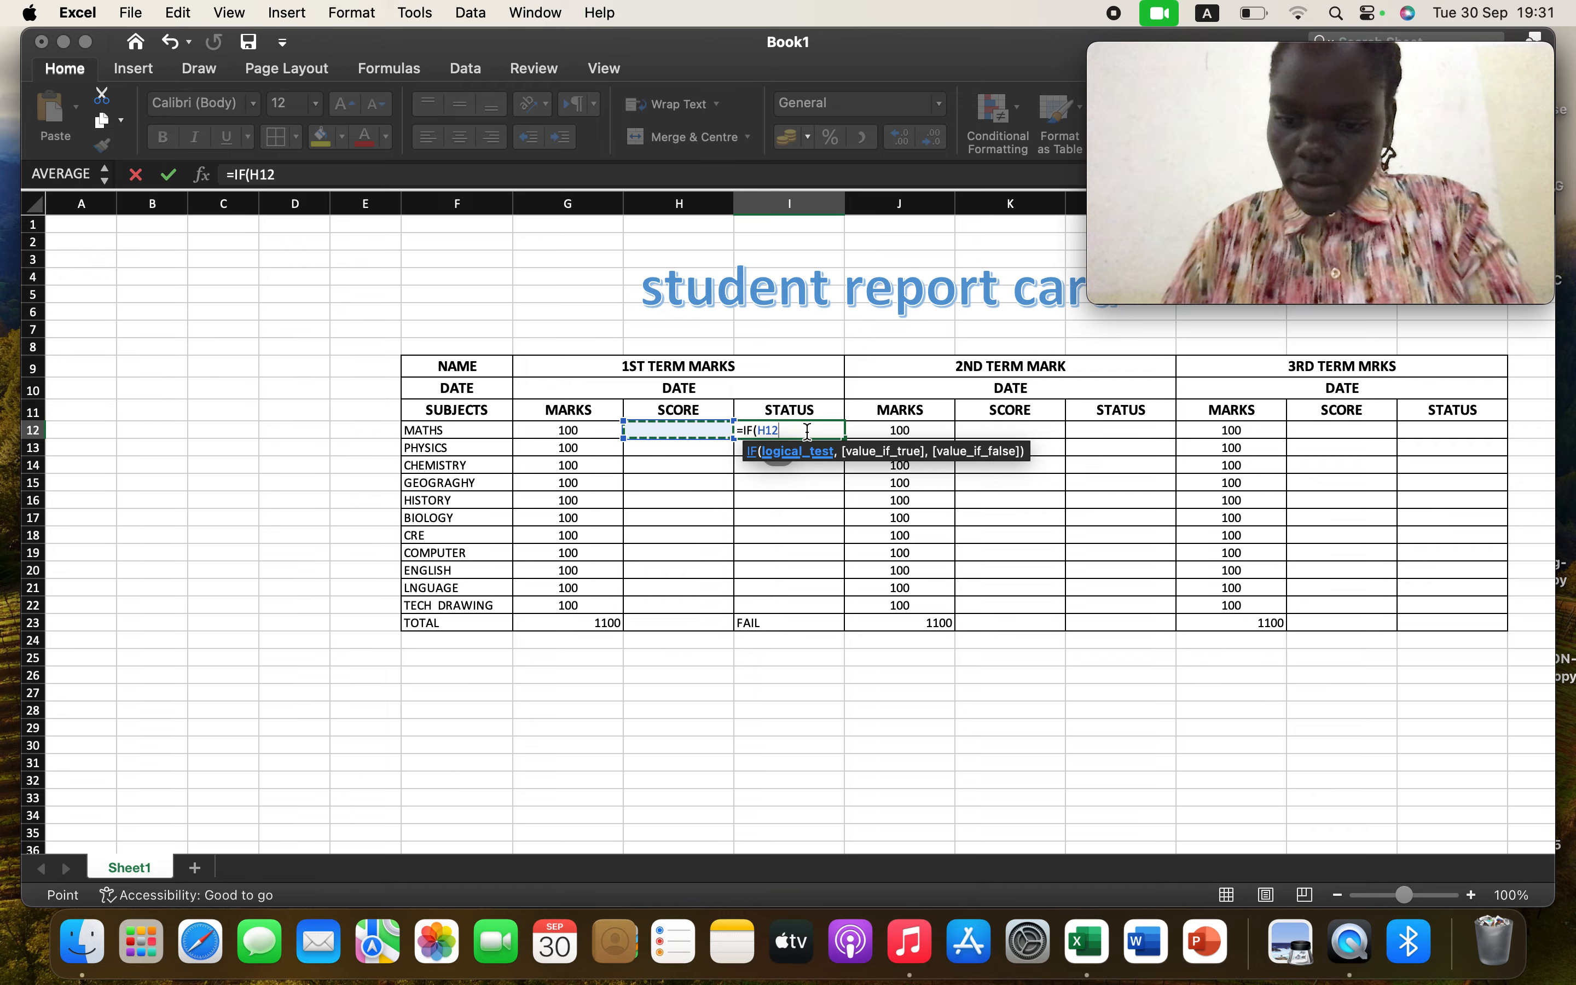
{"action": "type", "text": ">="}
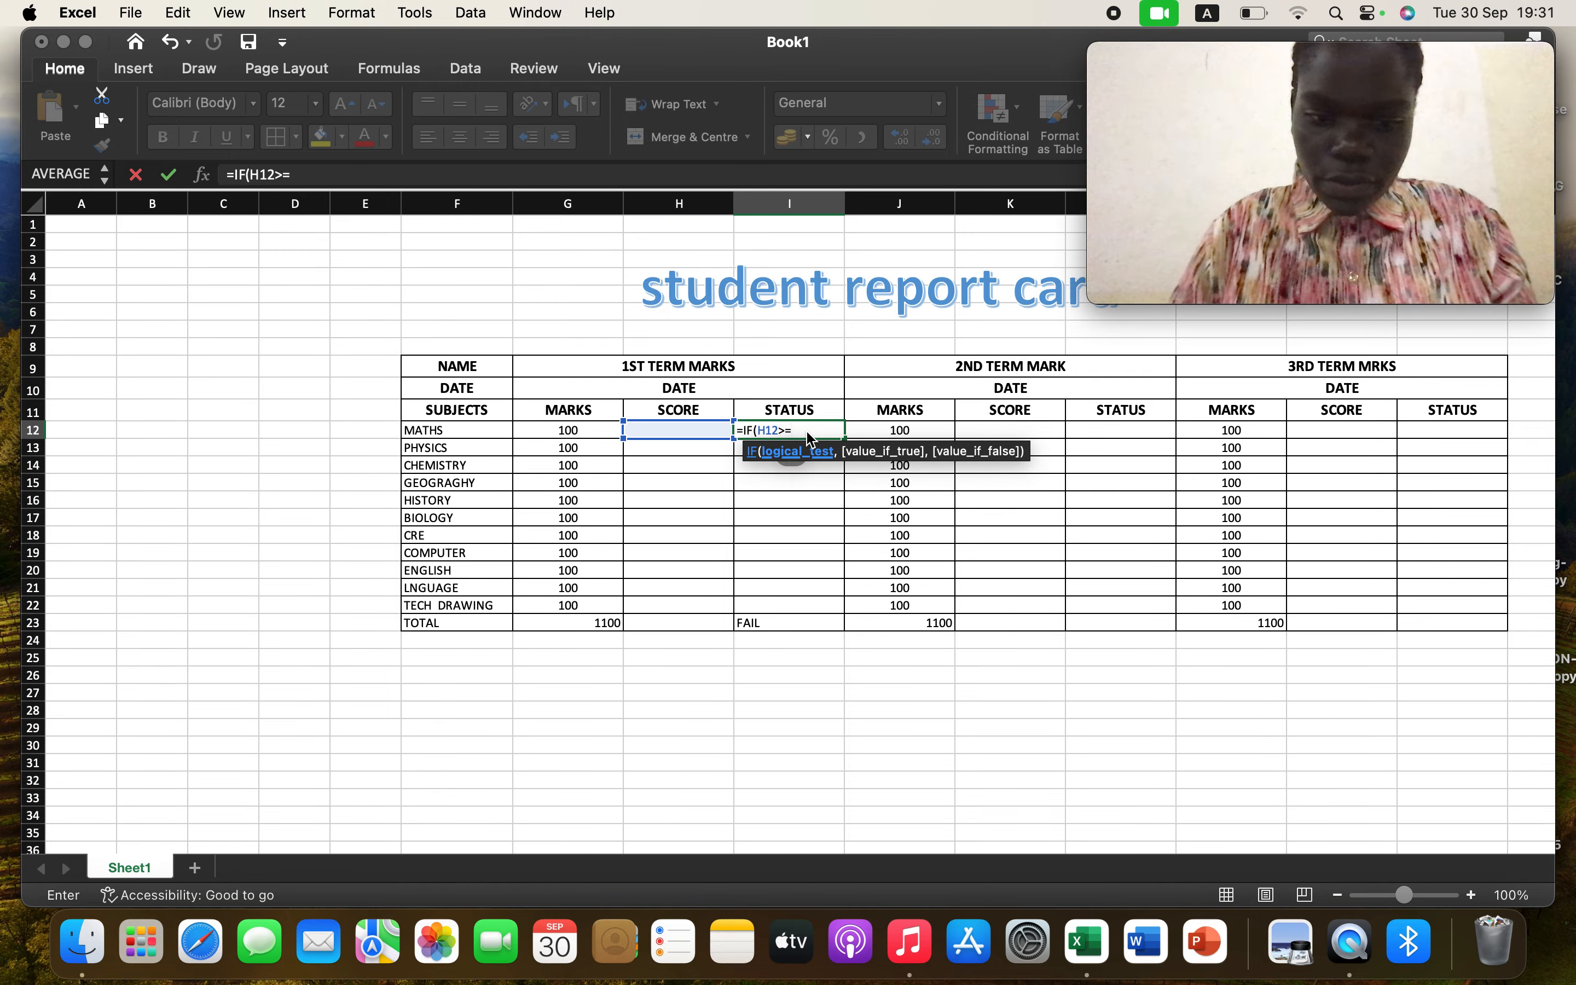
{"action": "type", "text": "50"}
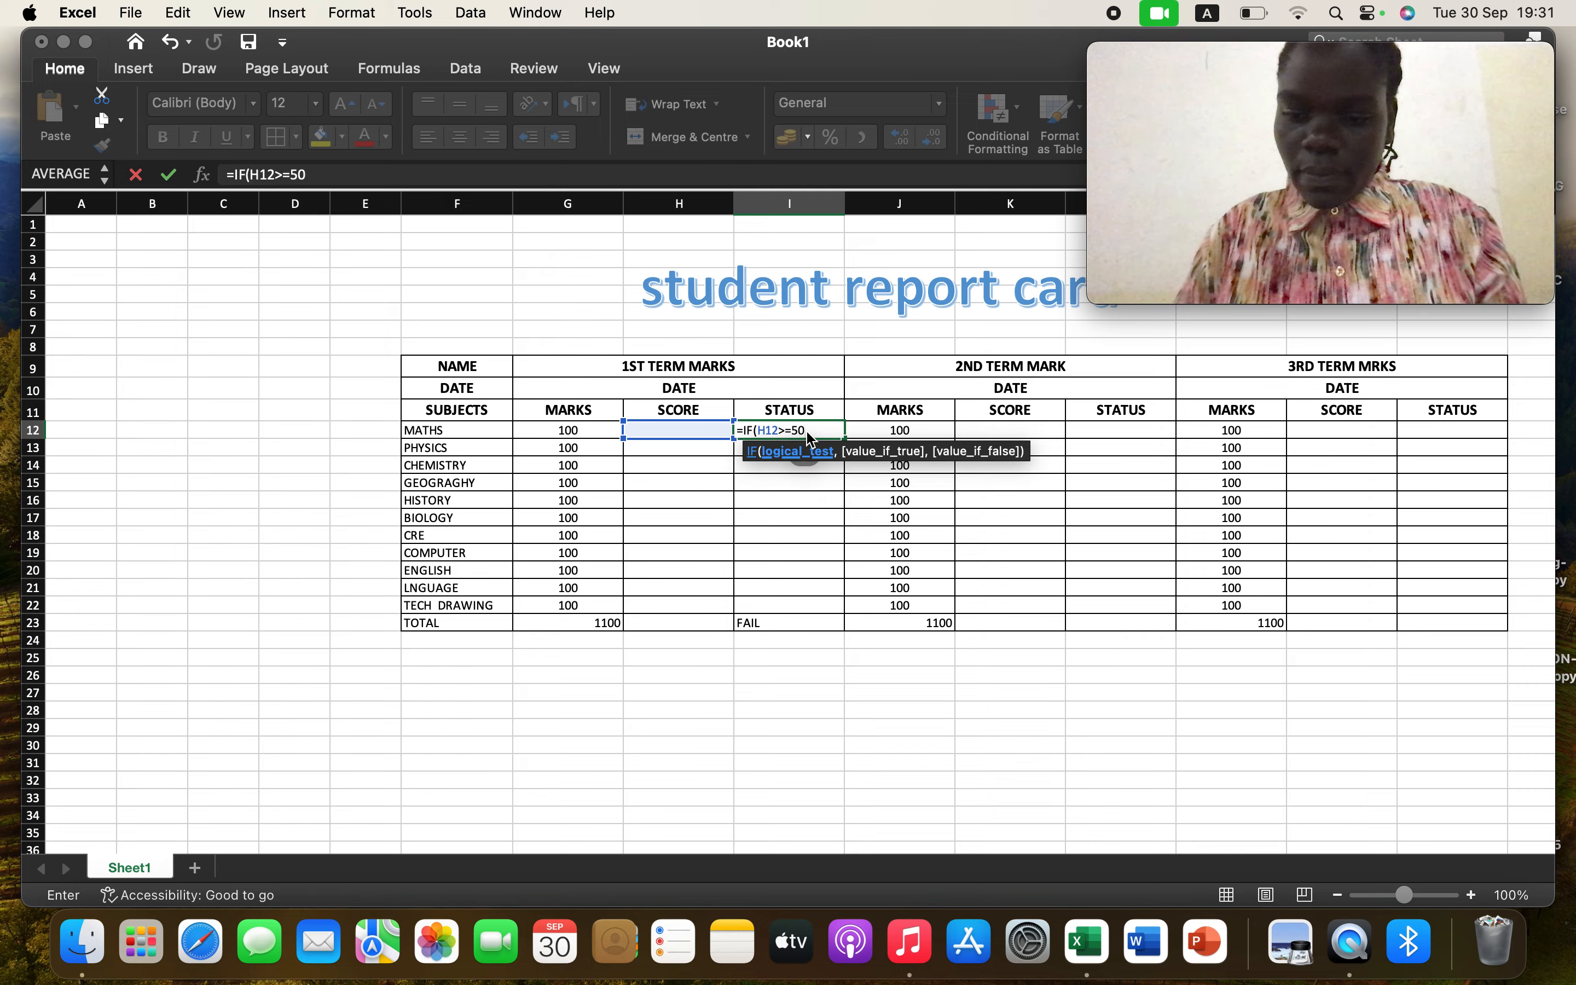
{"action": "type", "text": ","}
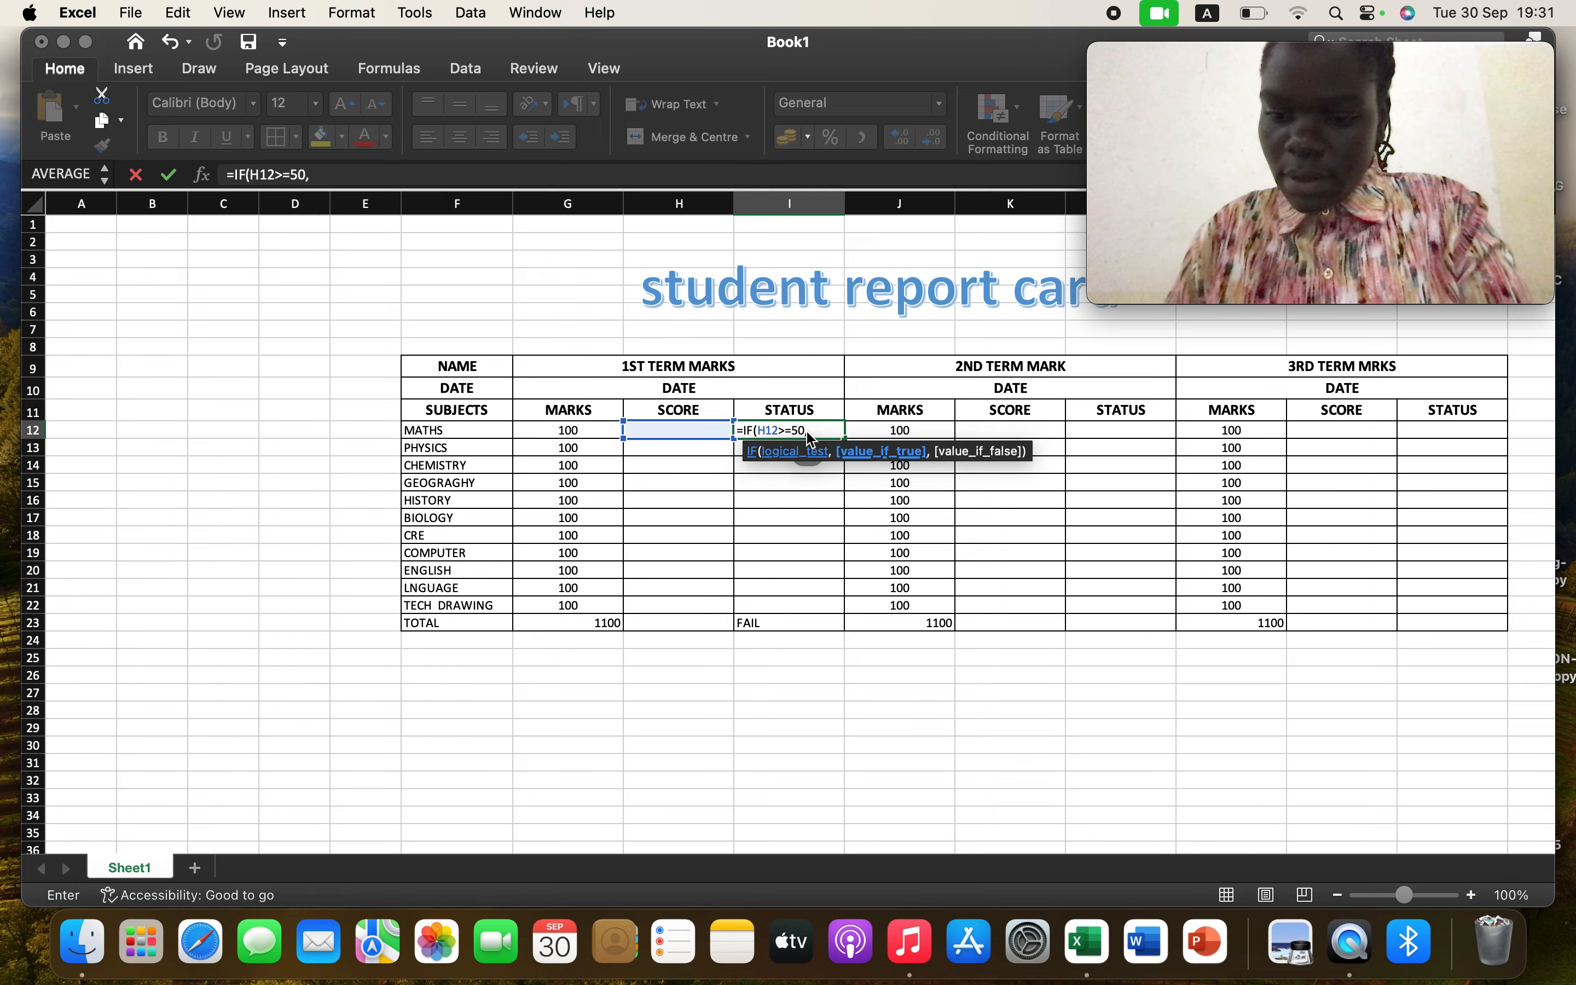
{"action": "type", "text": "\"PASS"}
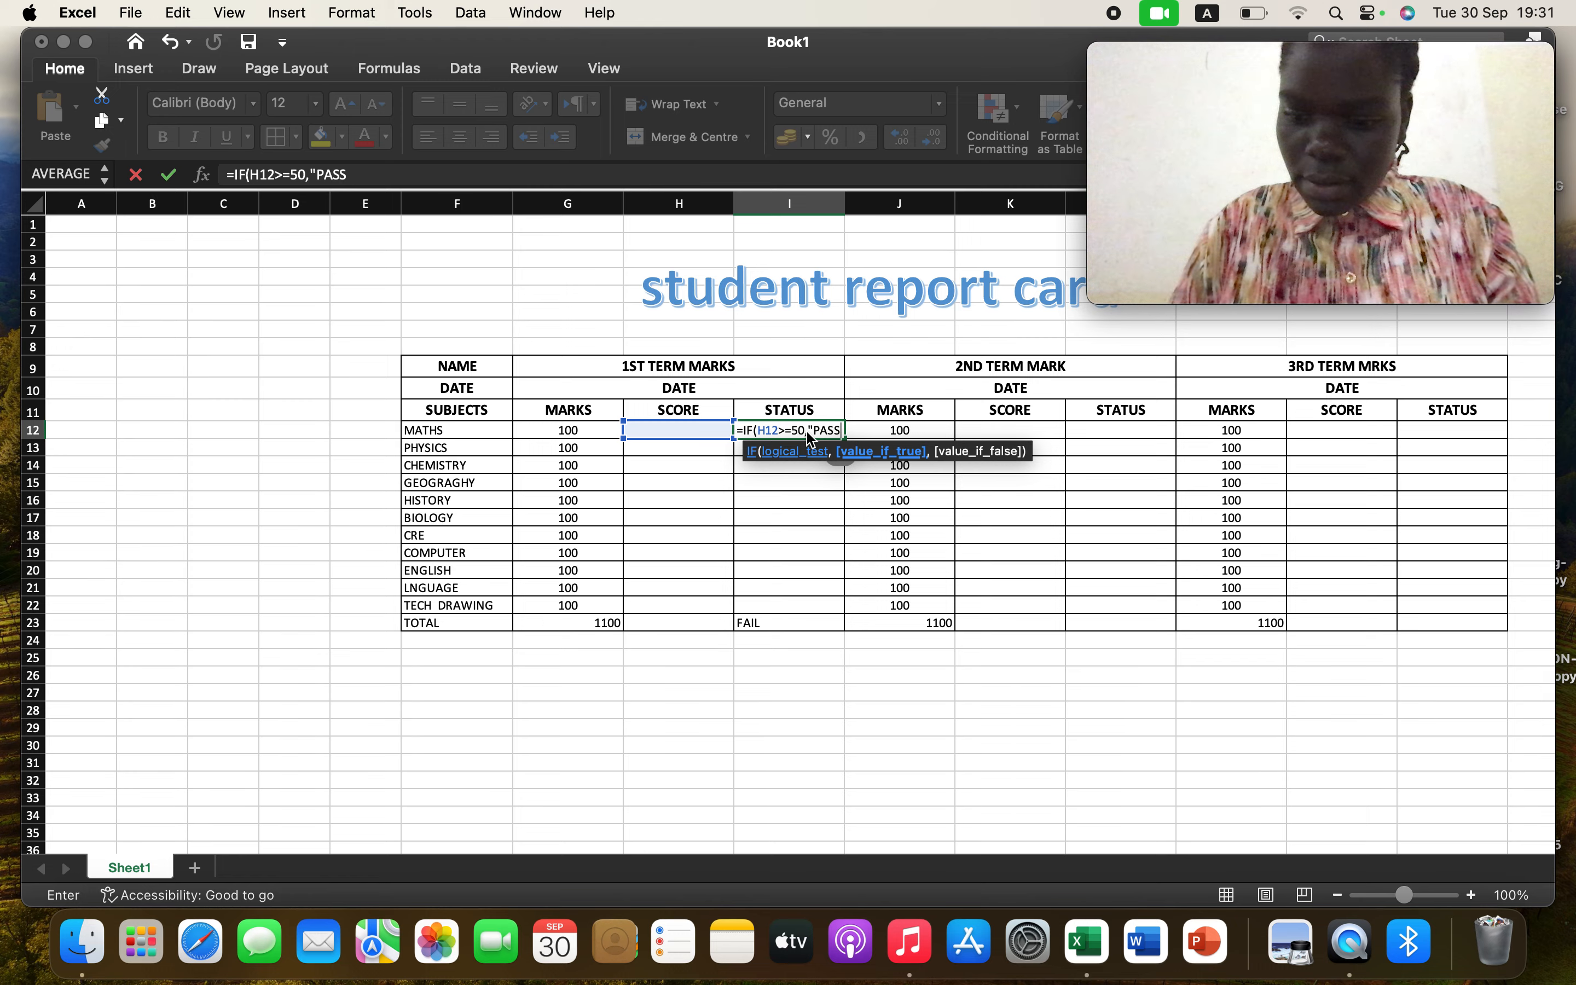
{"action": "type", "text": "\","}
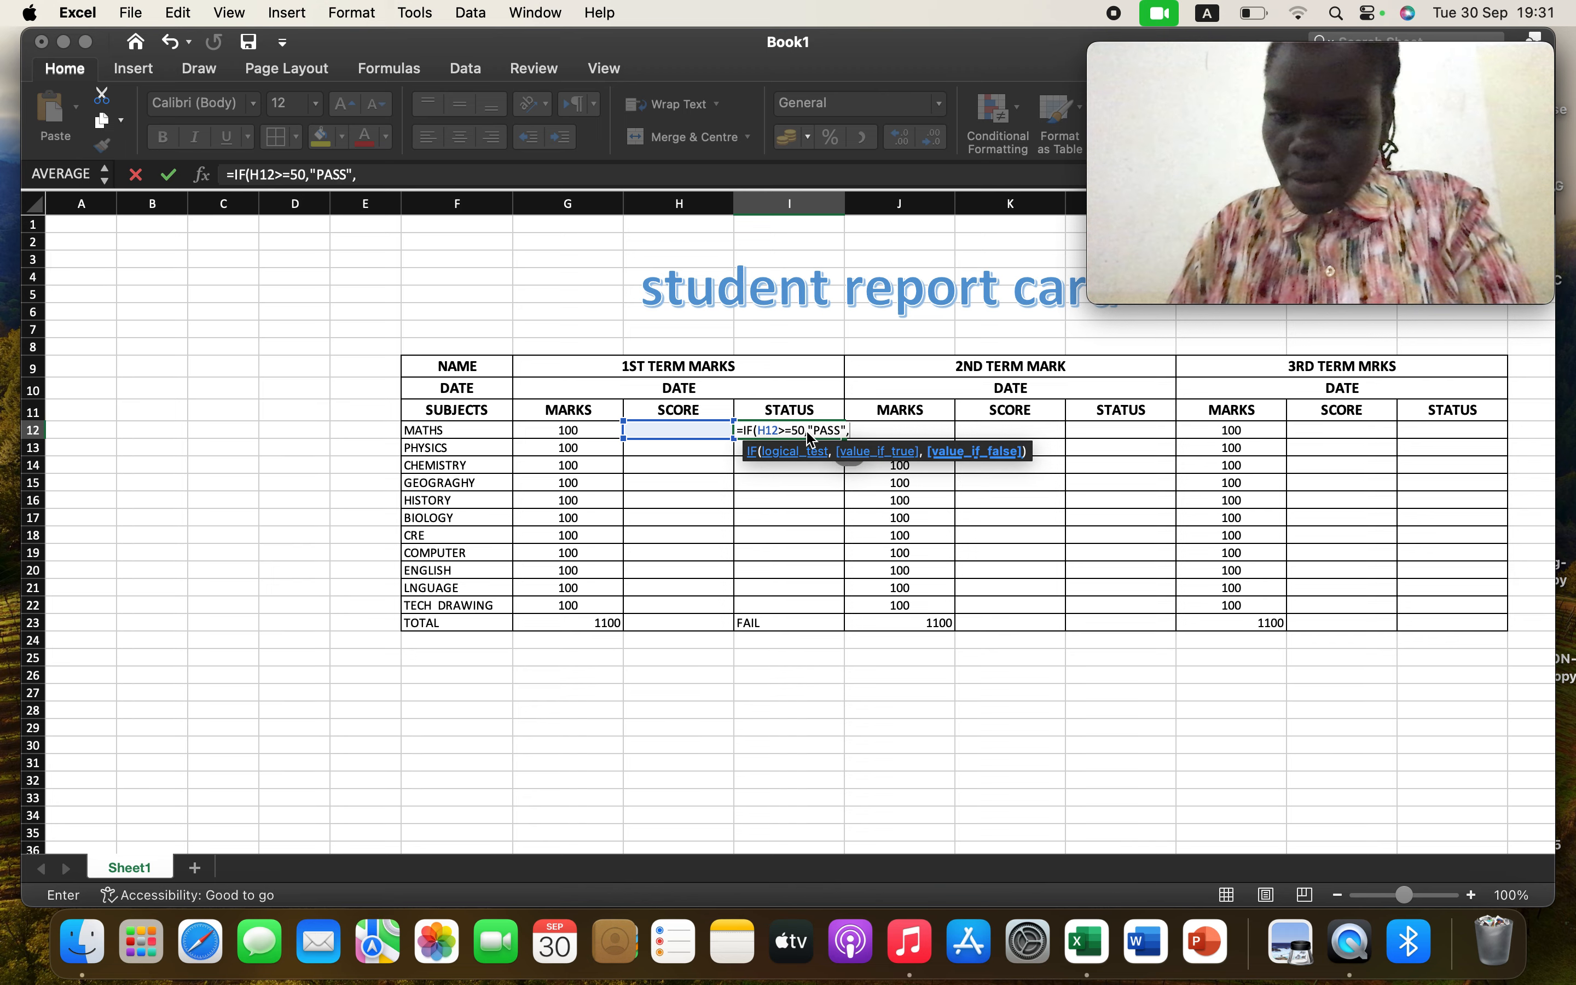
{"action": "type", "text": "\"FAIL"}
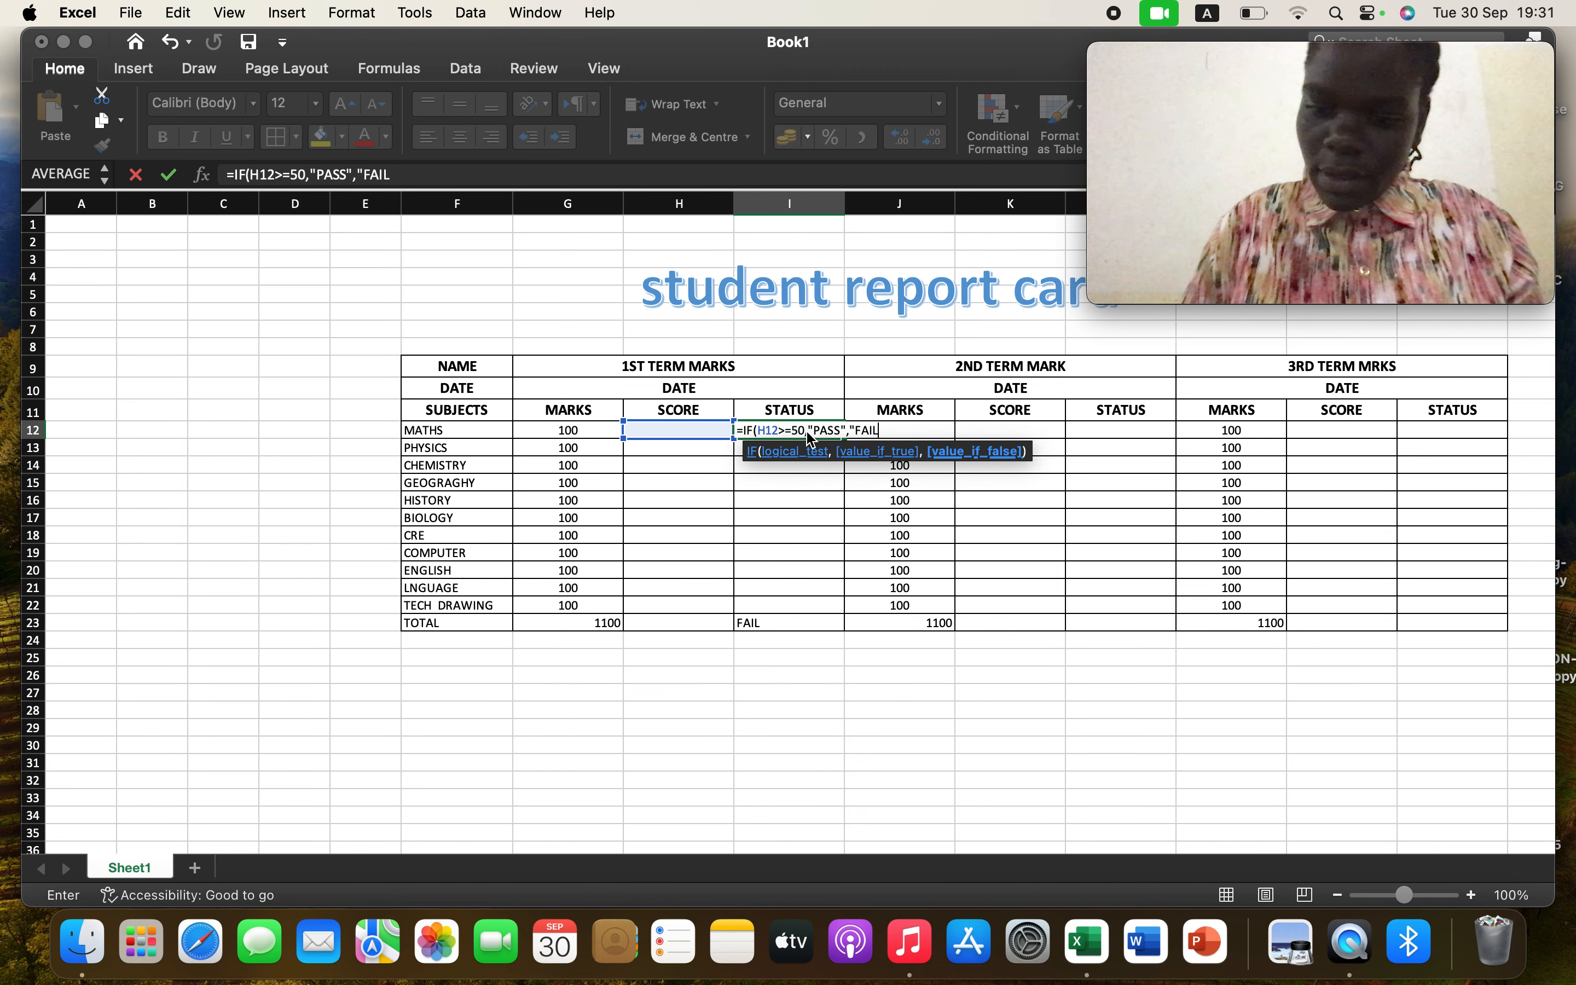
{"action": "type", "text": "\")"}
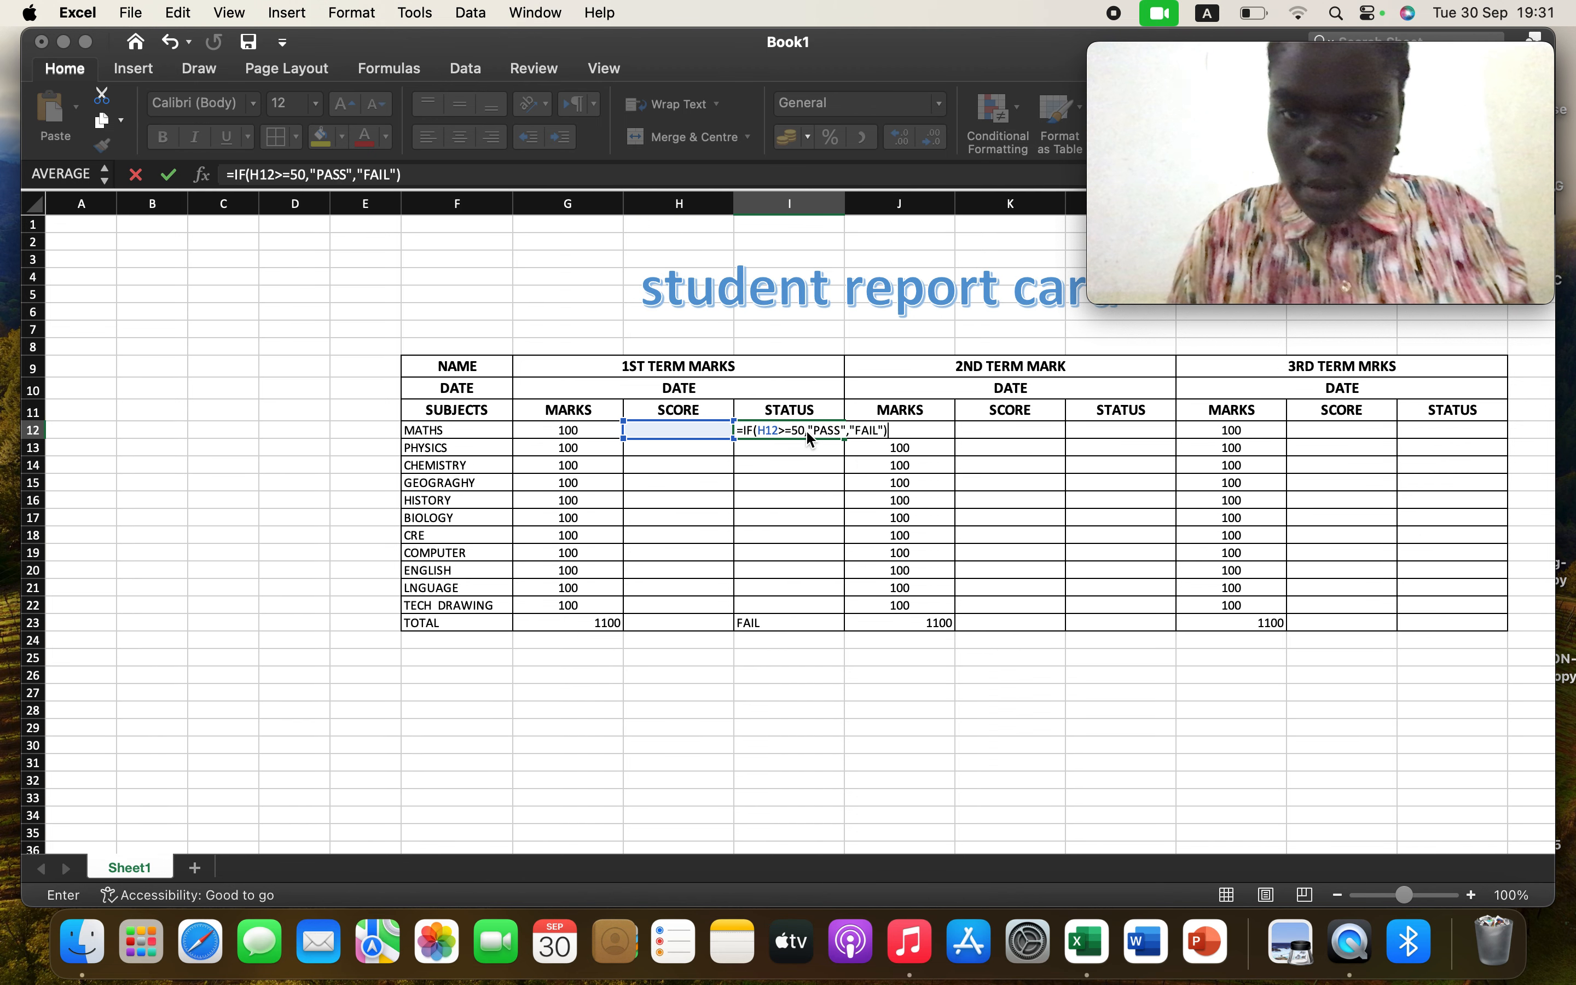
{"action": "key", "text": "Caps_Lock"}
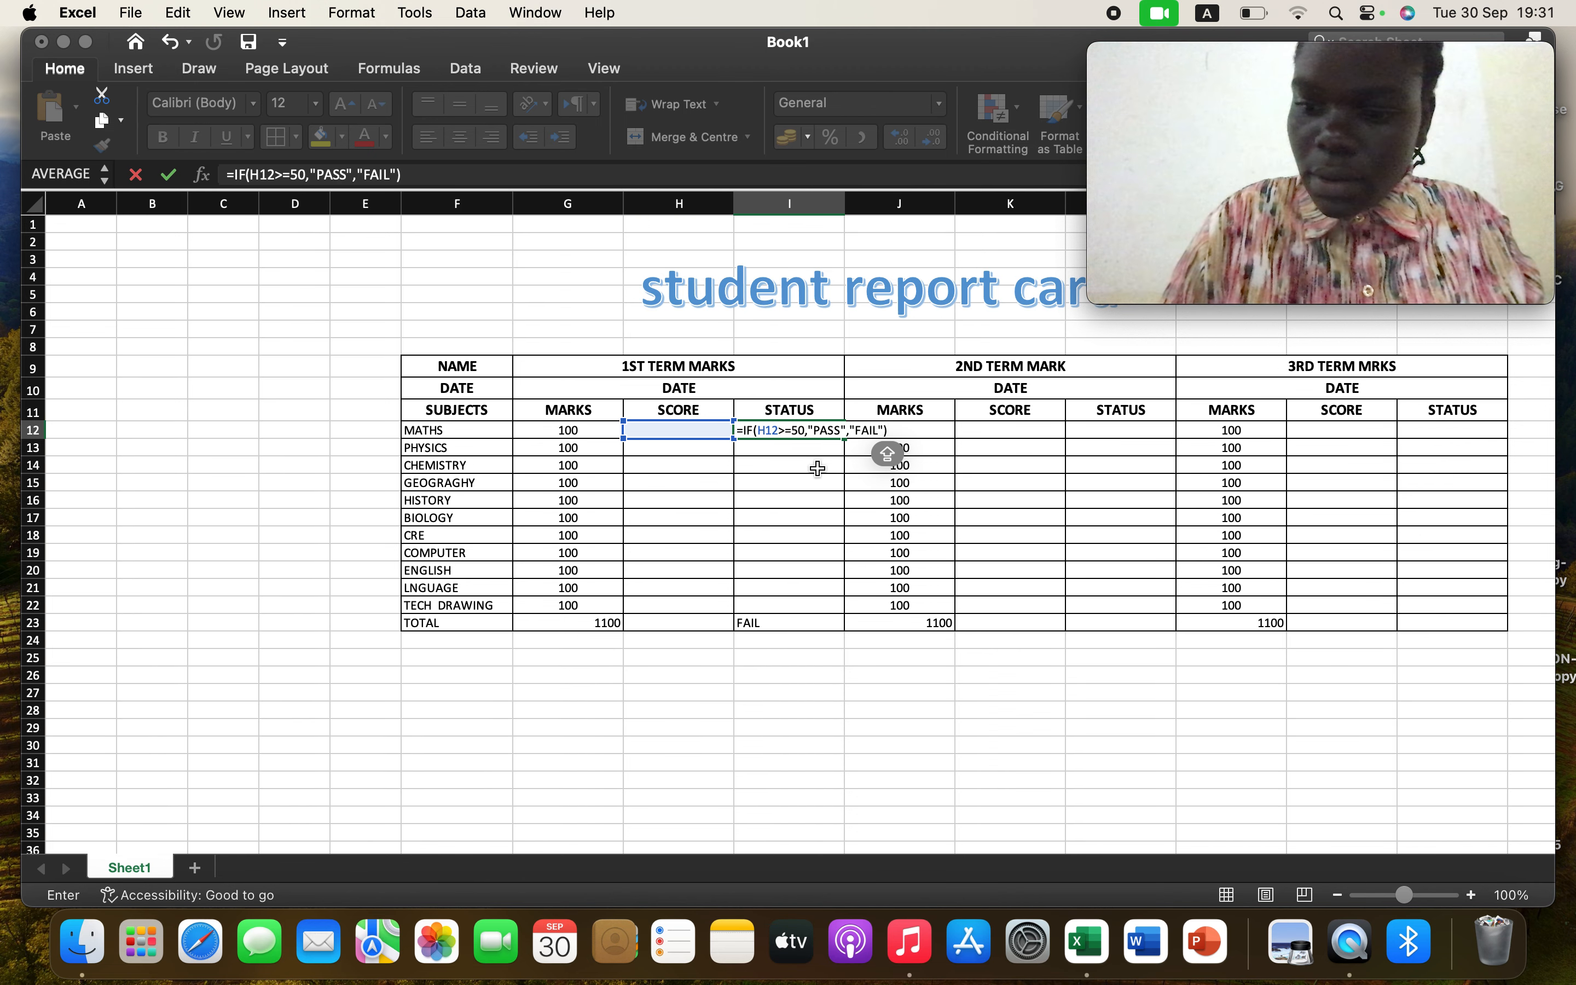
{"action": "key", "text": "Return"}
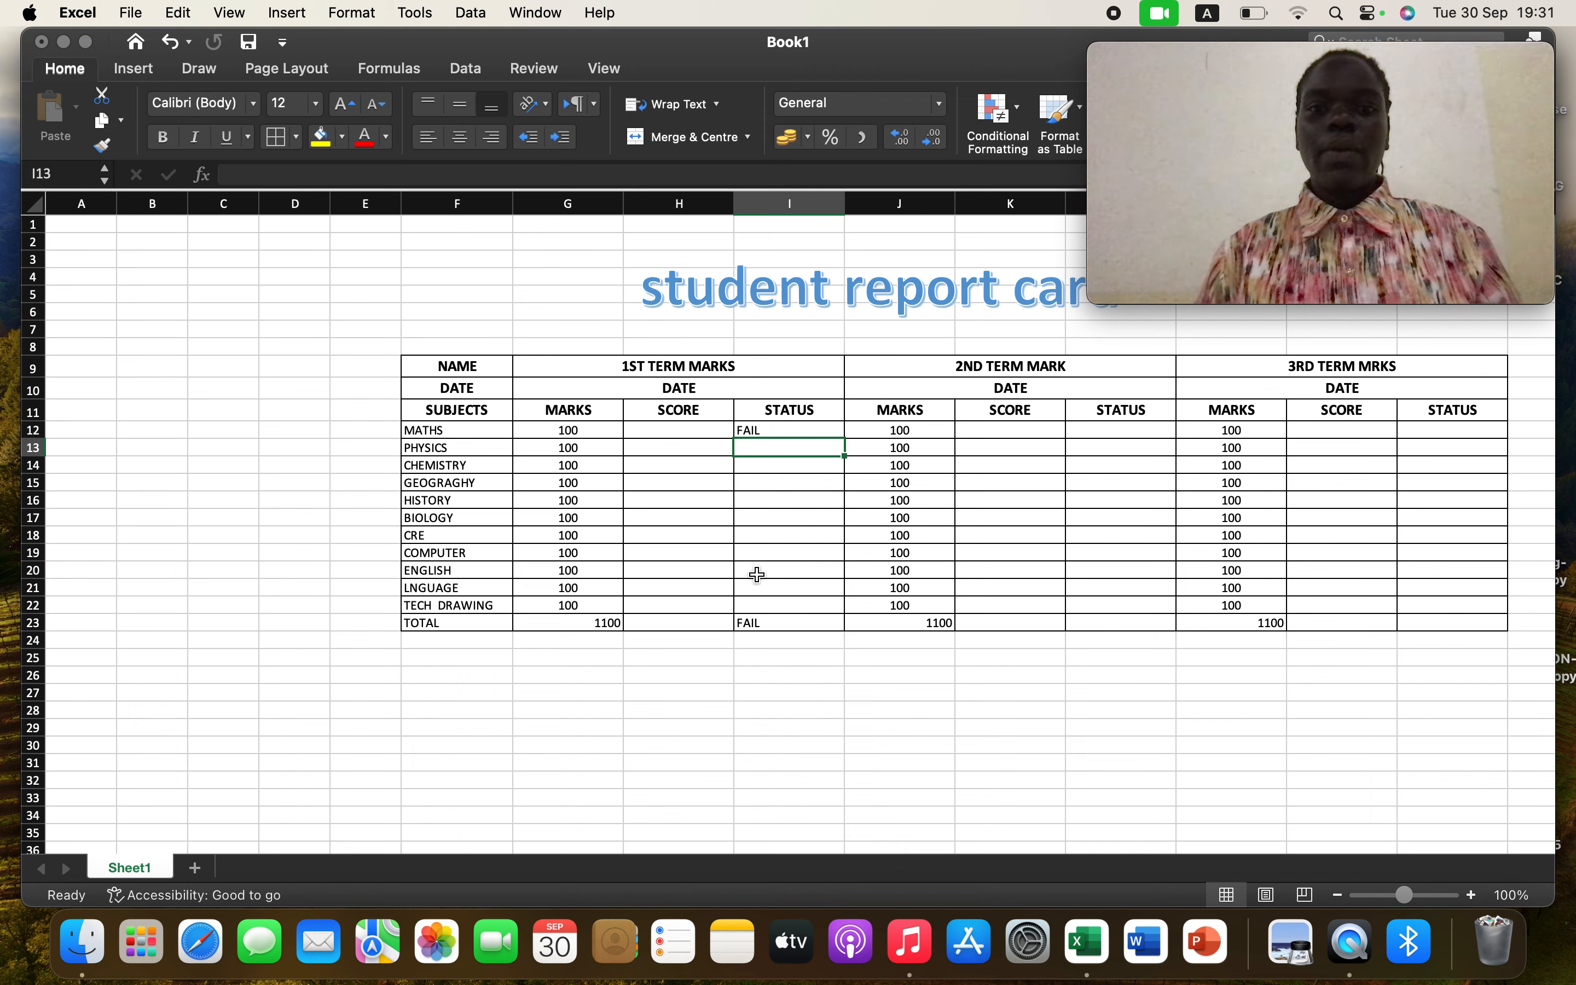
Enter first-term scores 60, 70, 60 and 40 for MATHS, PHYSICS, CHEMISTRY and GEOGRAGHY
{"action": "left_click", "coordinate": [695, 430]}
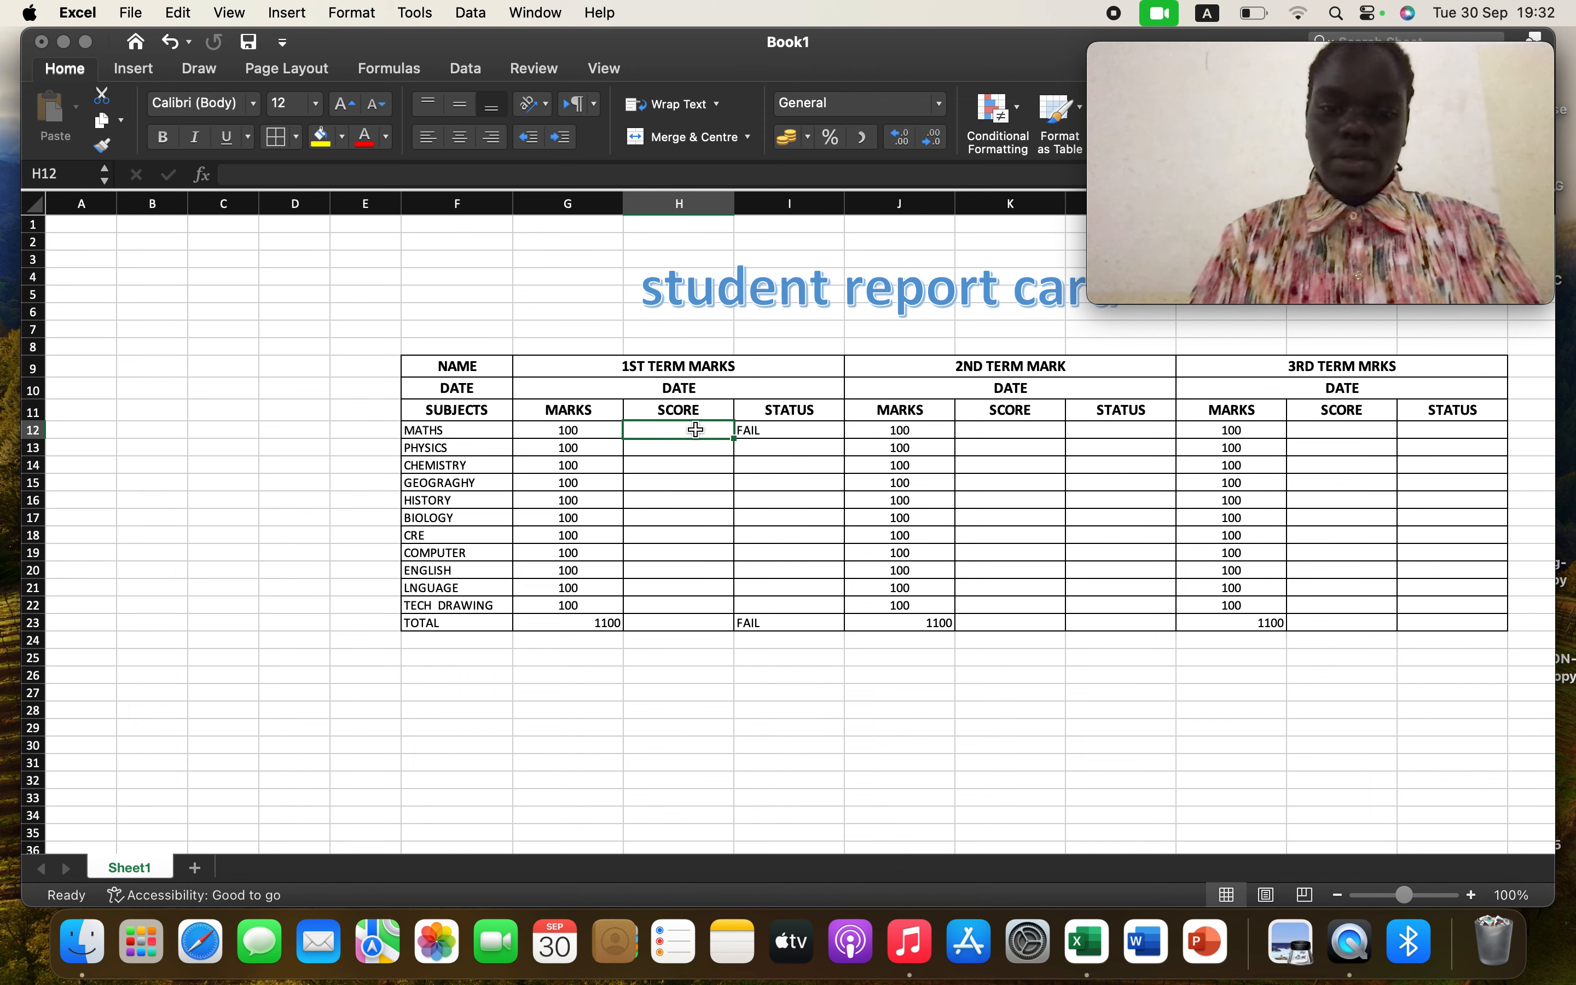
{"action": "type", "text": "60"}
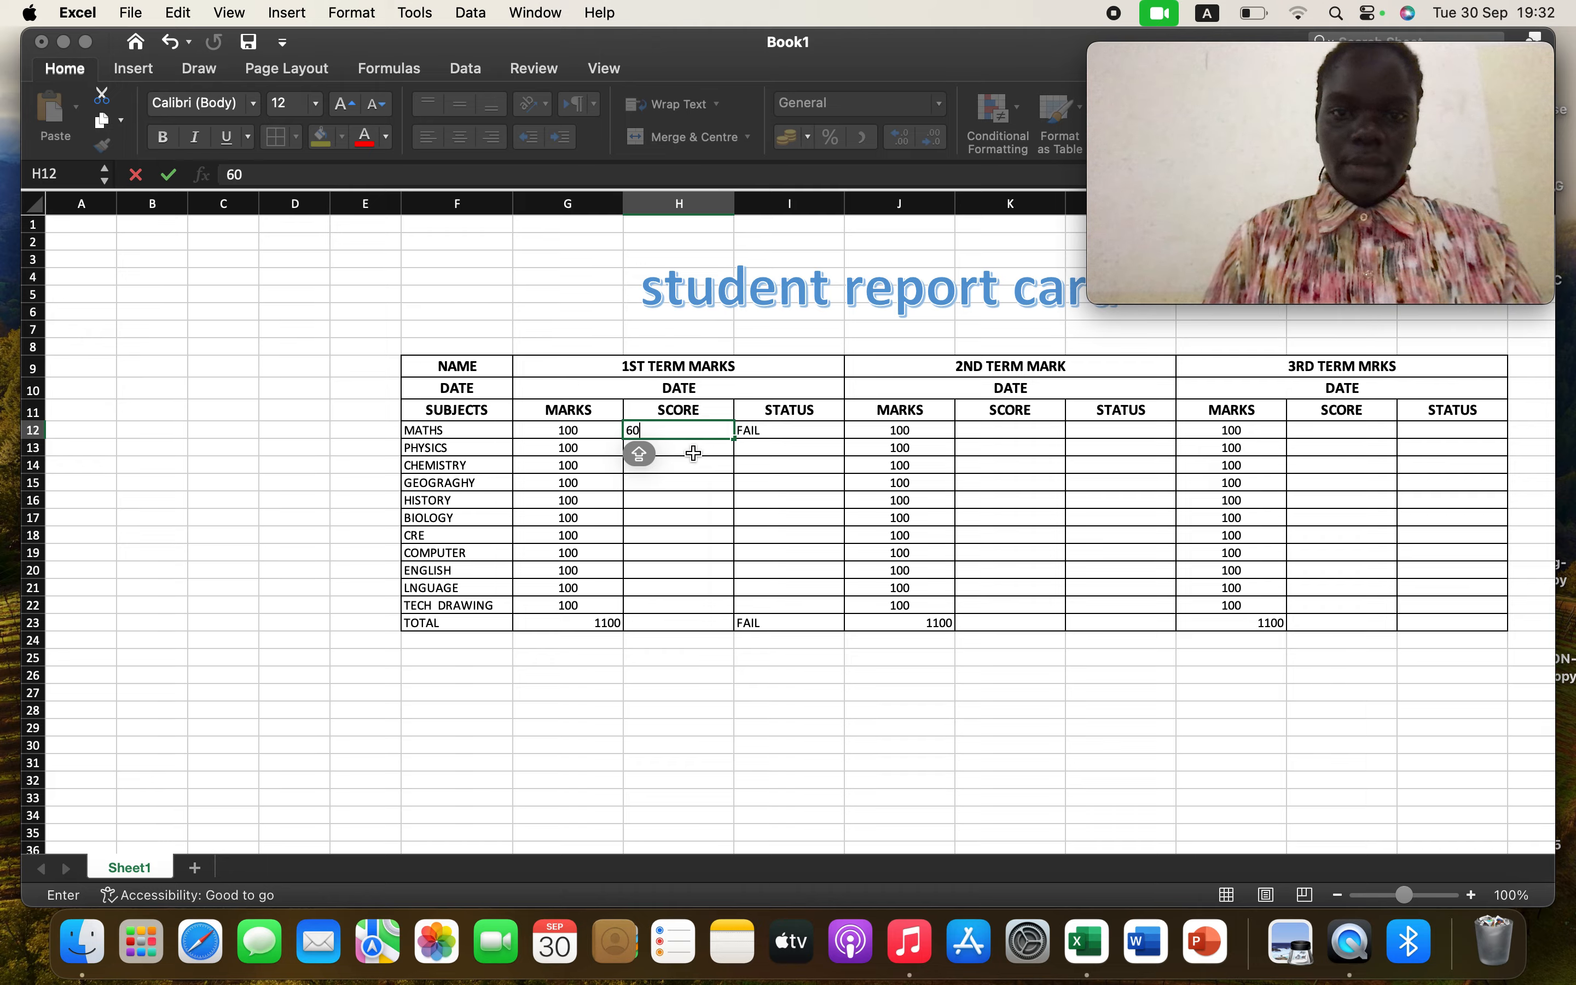
{"action": "key", "text": "Return"}
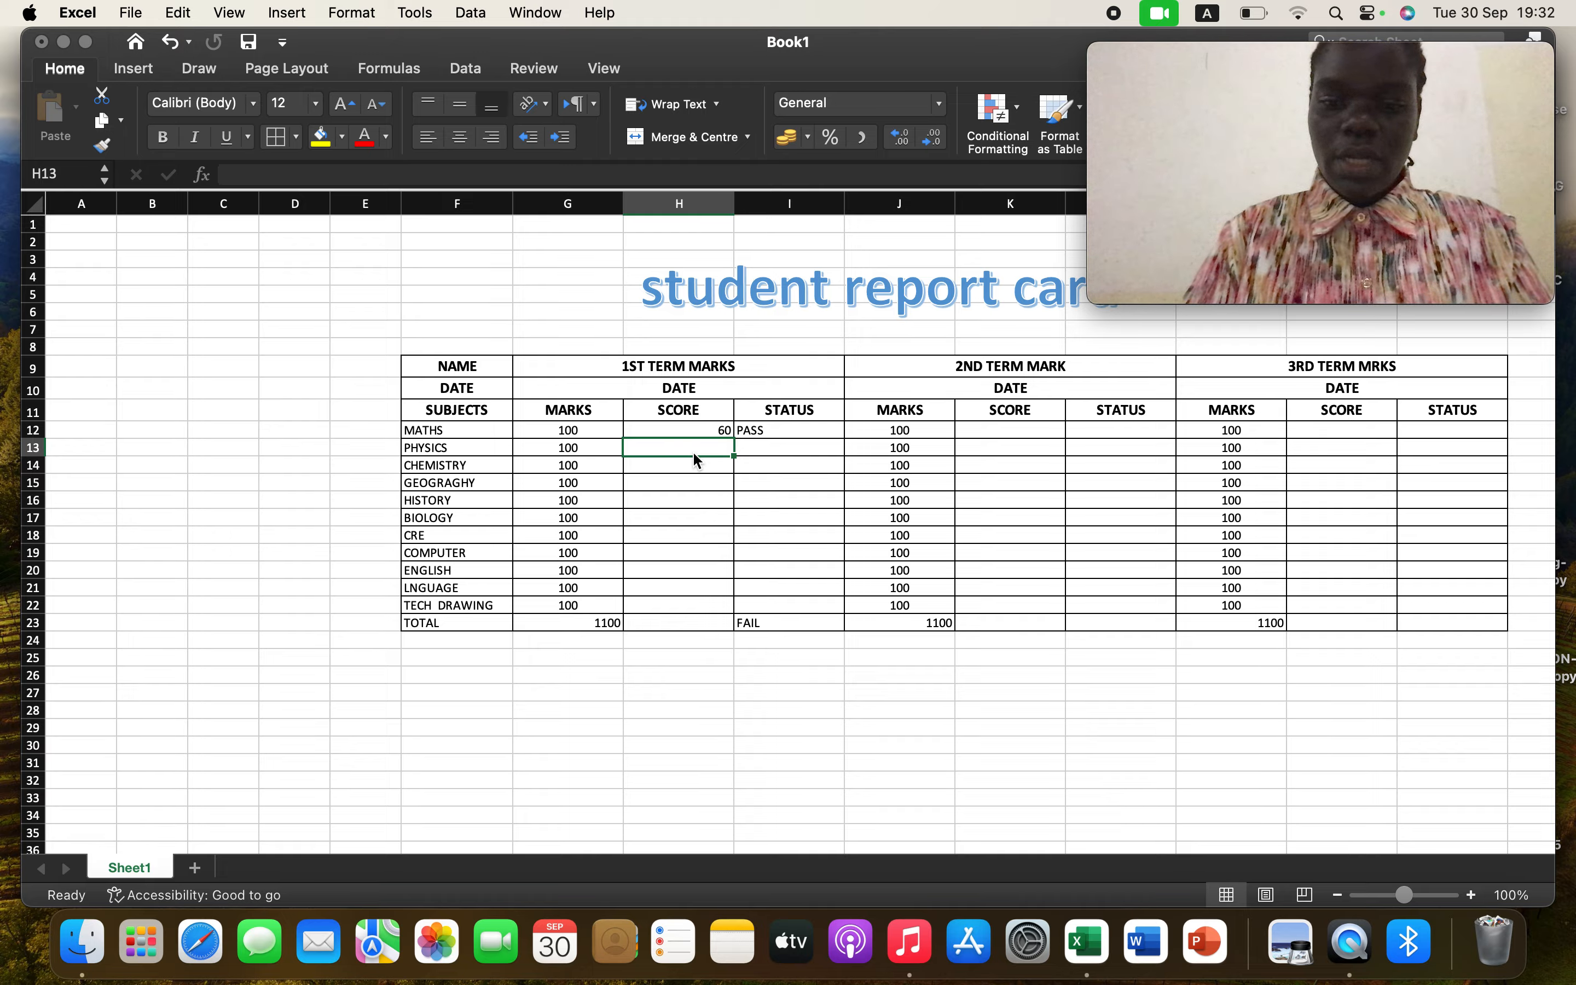
{"action": "type", "text": "70"}
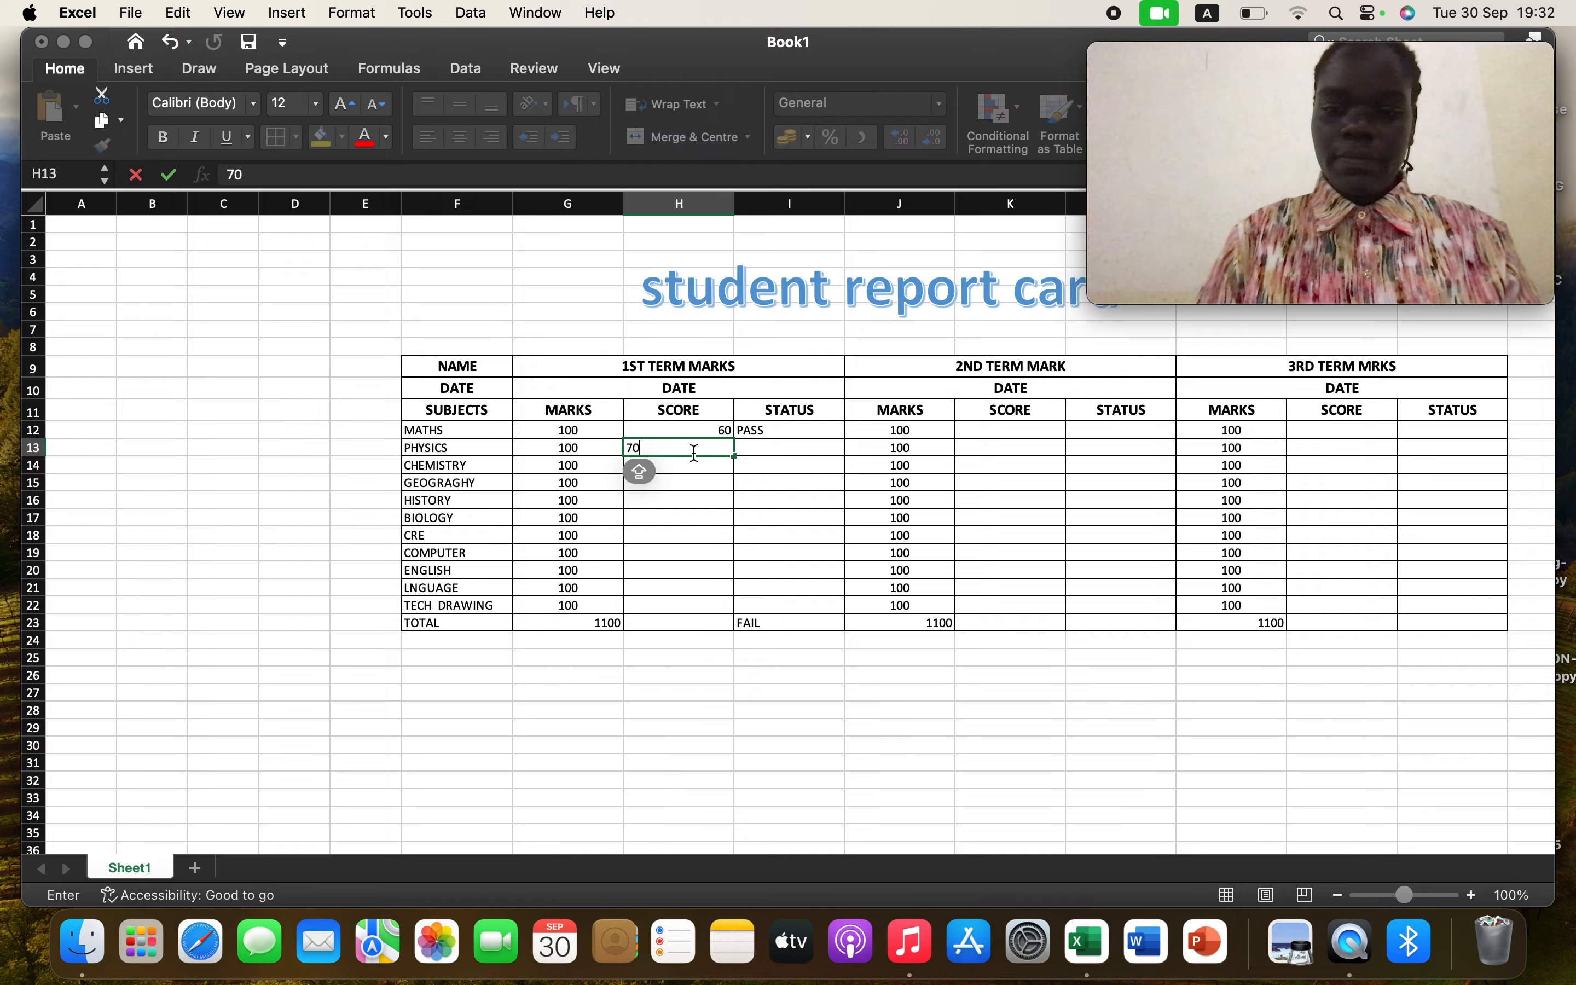
{"action": "key", "text": "Return"}
{"action": "type", "text": "60"}
{"action": "key", "text": "Return"}
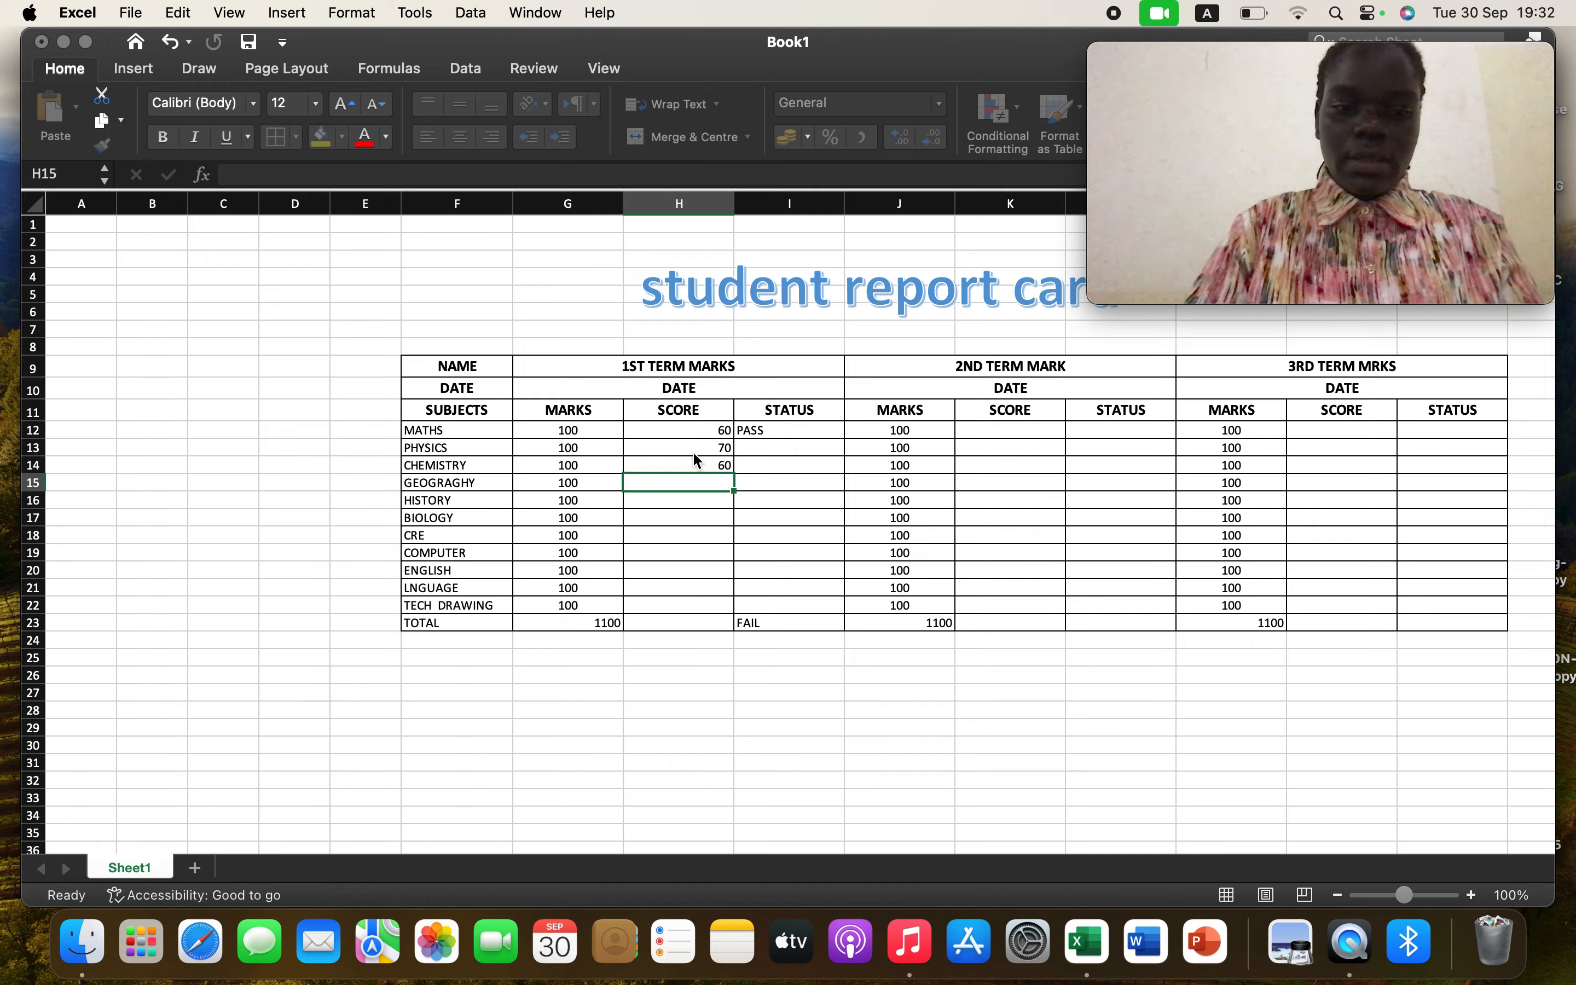
{"action": "type", "text": "40"}
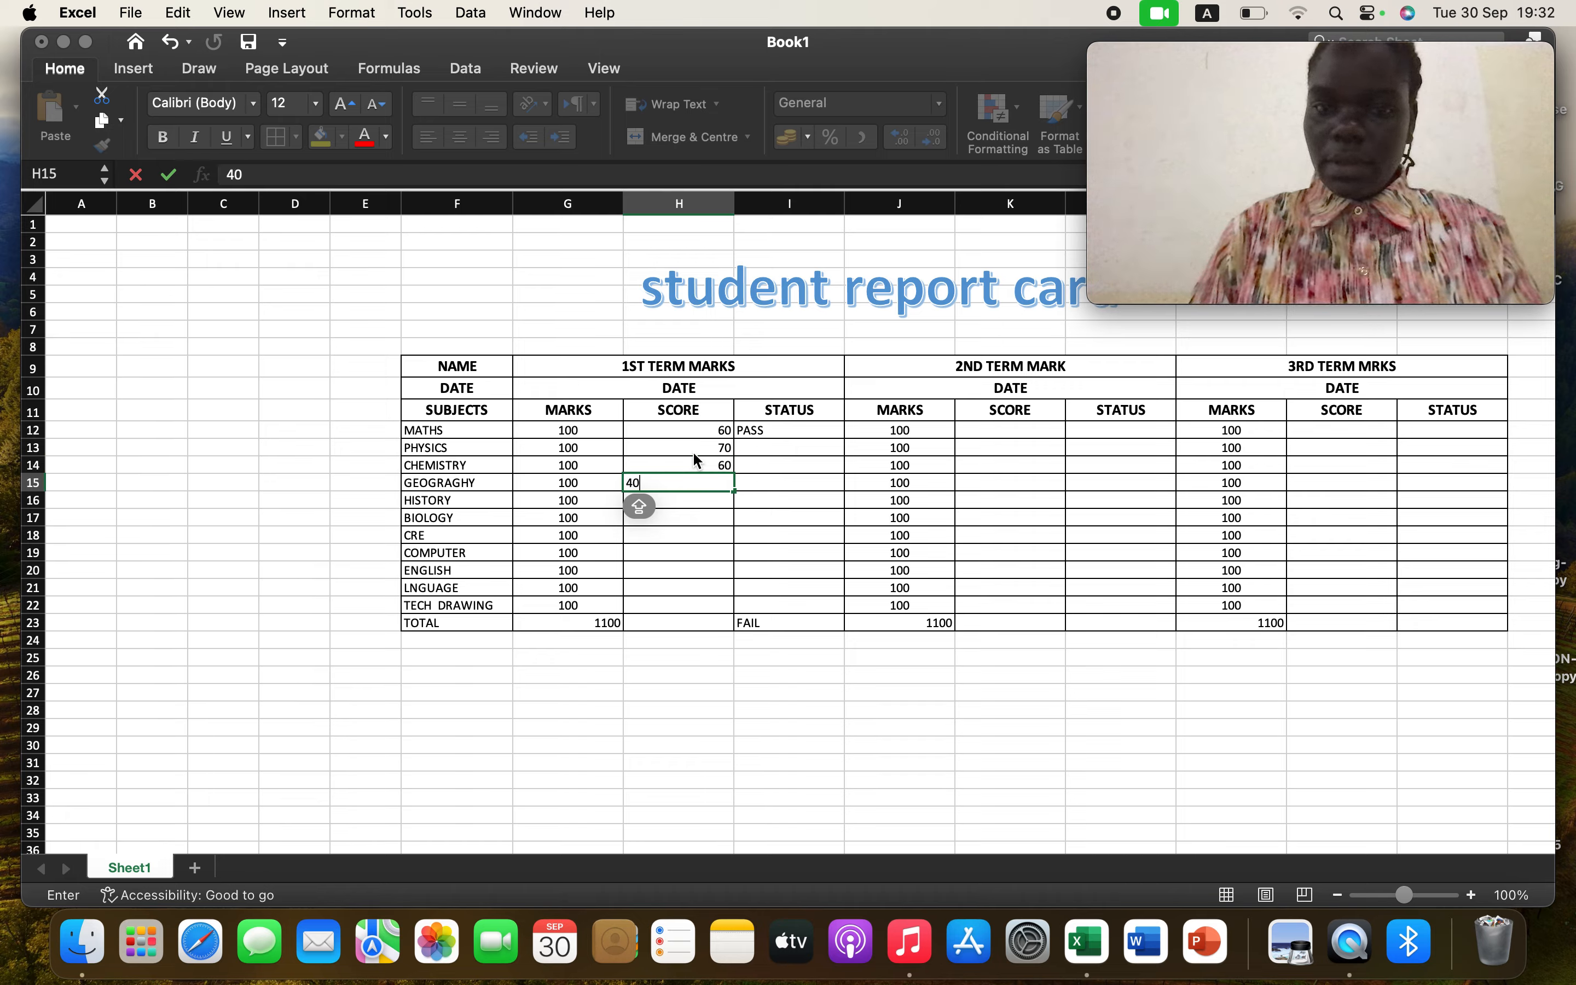
{"action": "key", "text": "Return"}
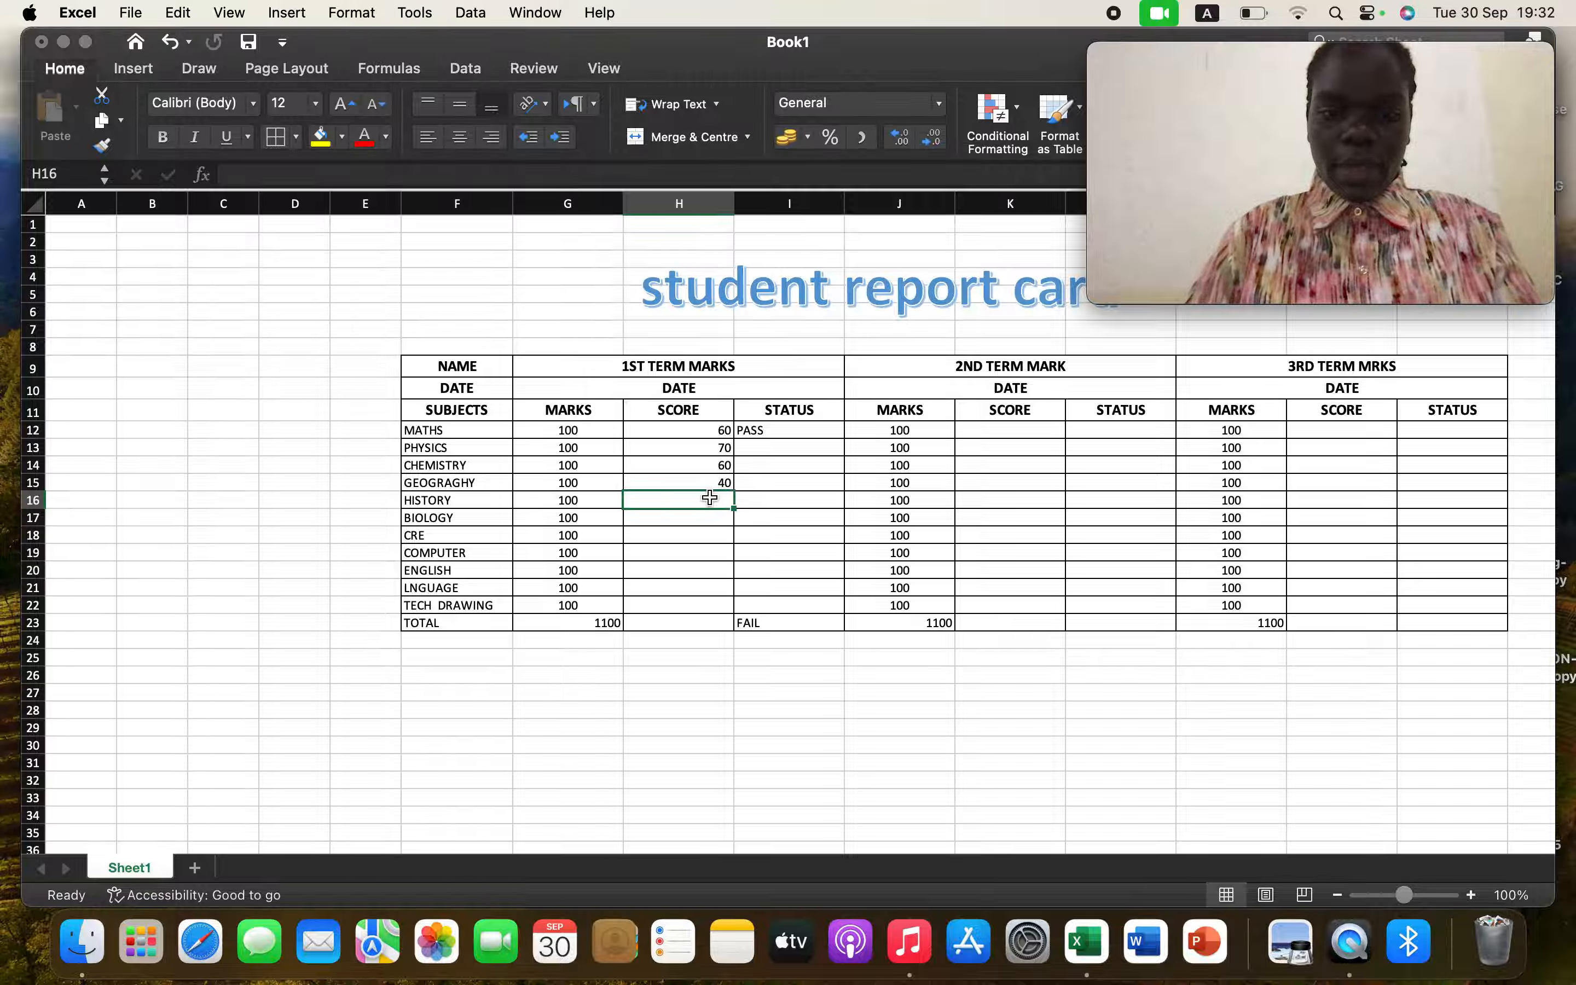
Enter first-term scores 50, 89, 90 and 50 for HISTORY, BIOLOGY, CRE and COMPUTER
{"action": "type", "text": "50 90 88"}
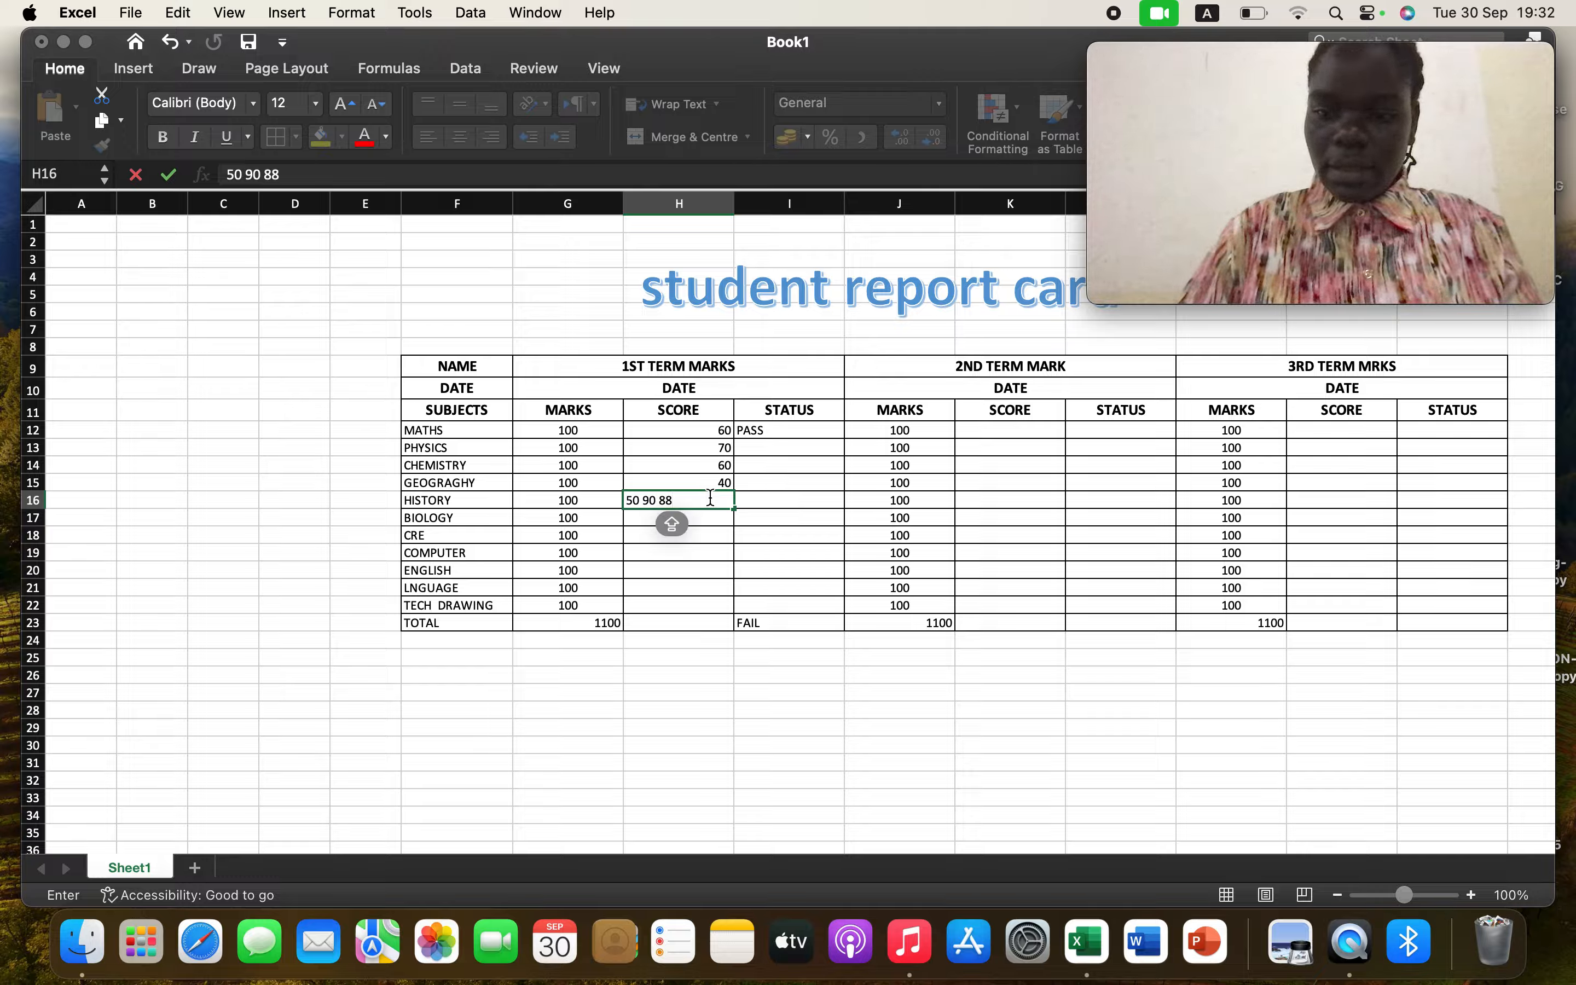
{"action": "key", "text": "BackSpace"}
{"action": "key", "text": "BackSpace"}
{"action": "key", "text": "BackSpace"}
{"action": "key", "text": "BackSpace"}
{"action": "key", "text": "BackSpace"}
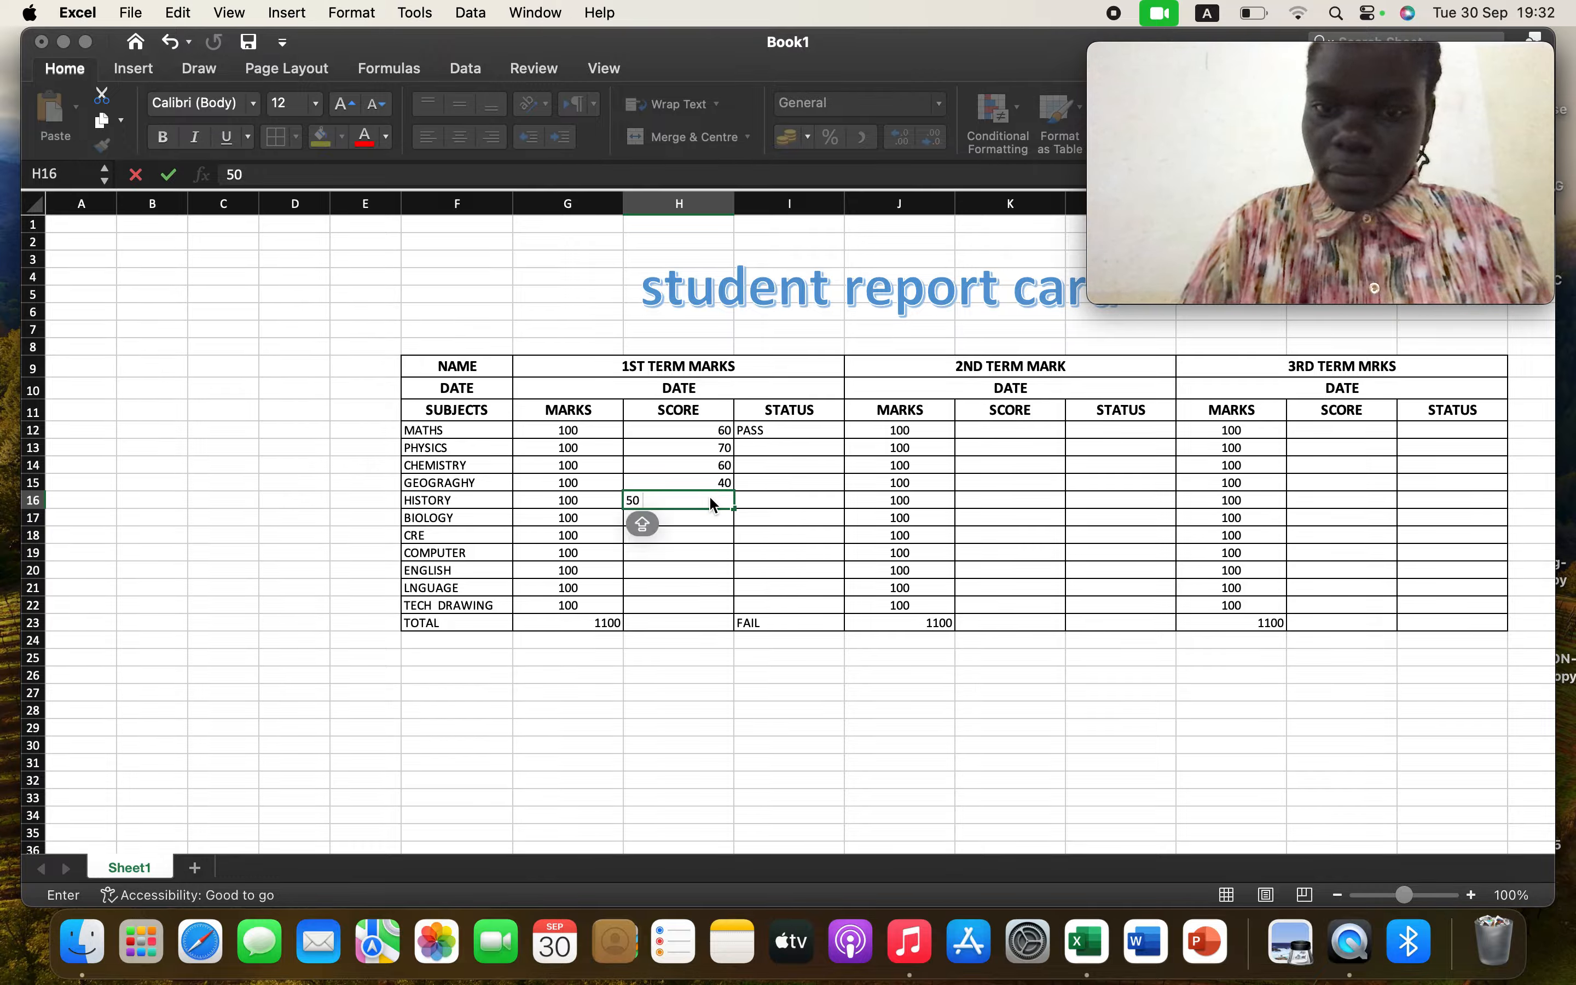
{"action": "key", "text": "Return"}
{"action": "type", "text": "89"}
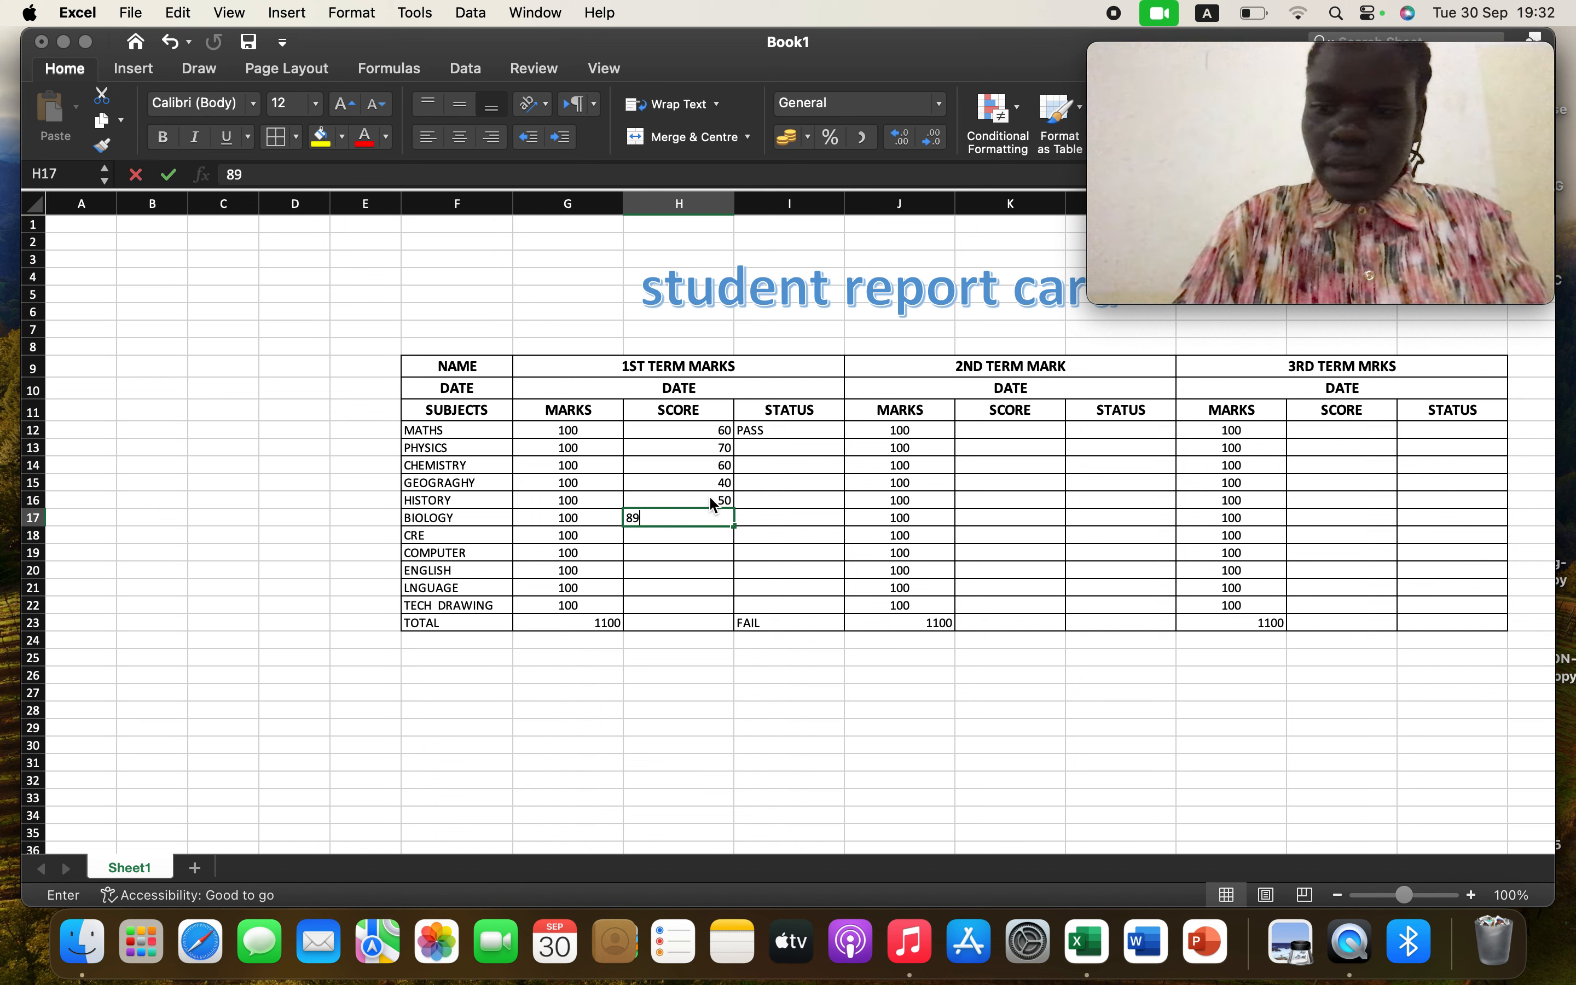
{"action": "key", "text": "Return"}
{"action": "type", "text": "90"}
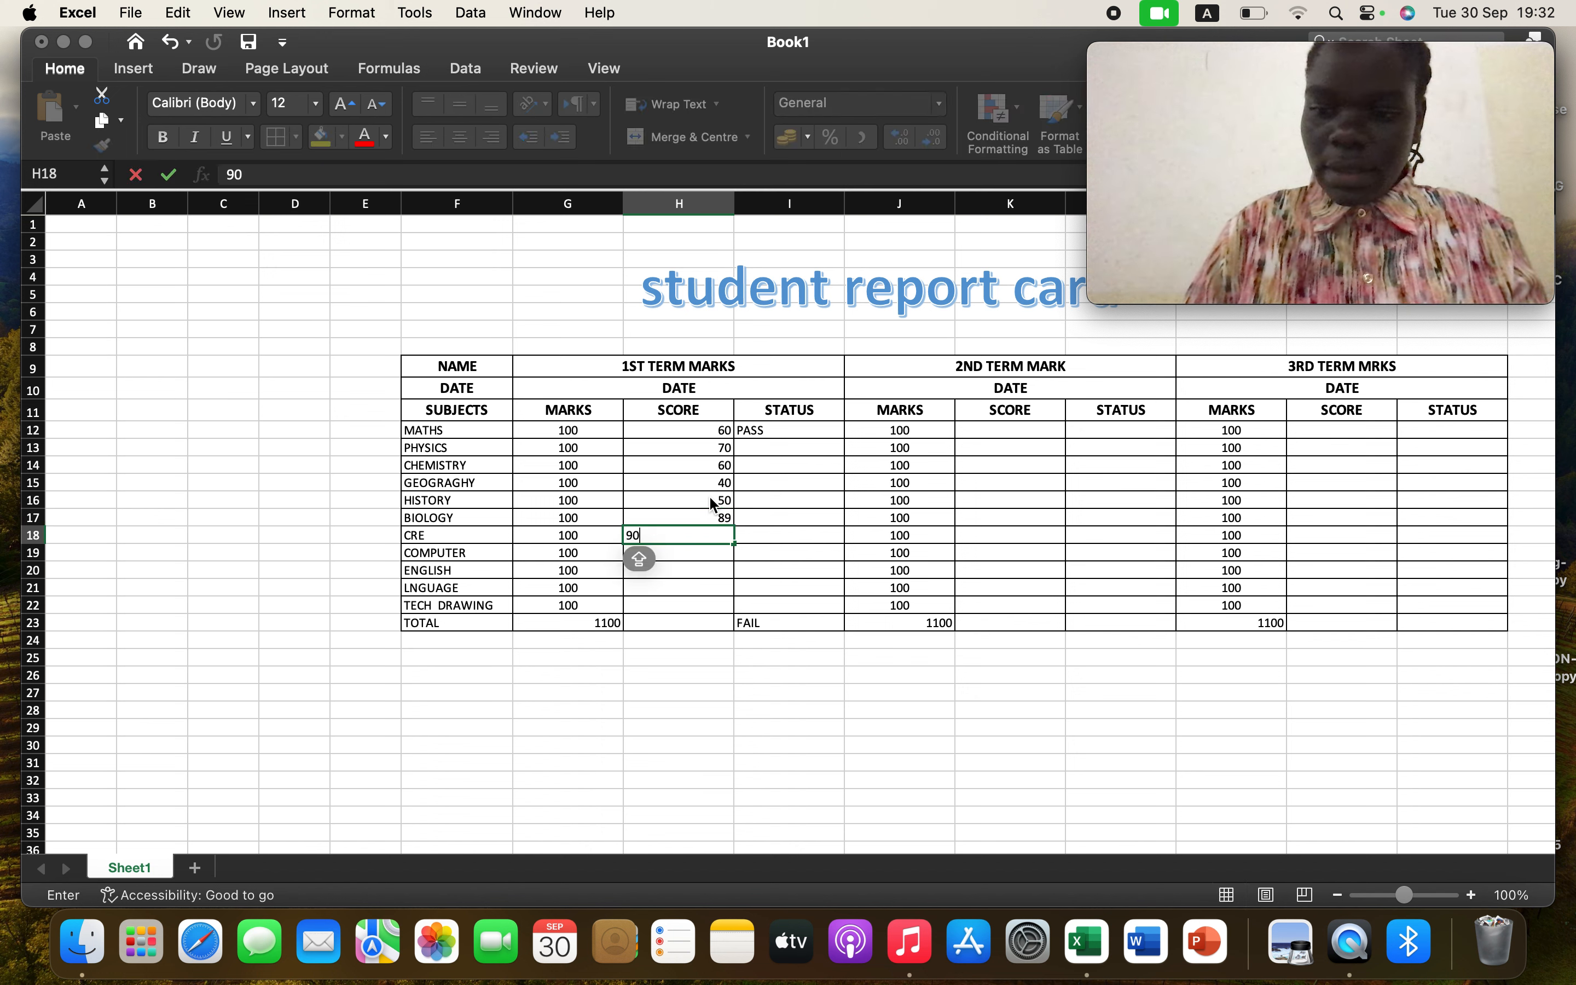
{"action": "key", "text": "Return"}
{"action": "type", "text": "50"}
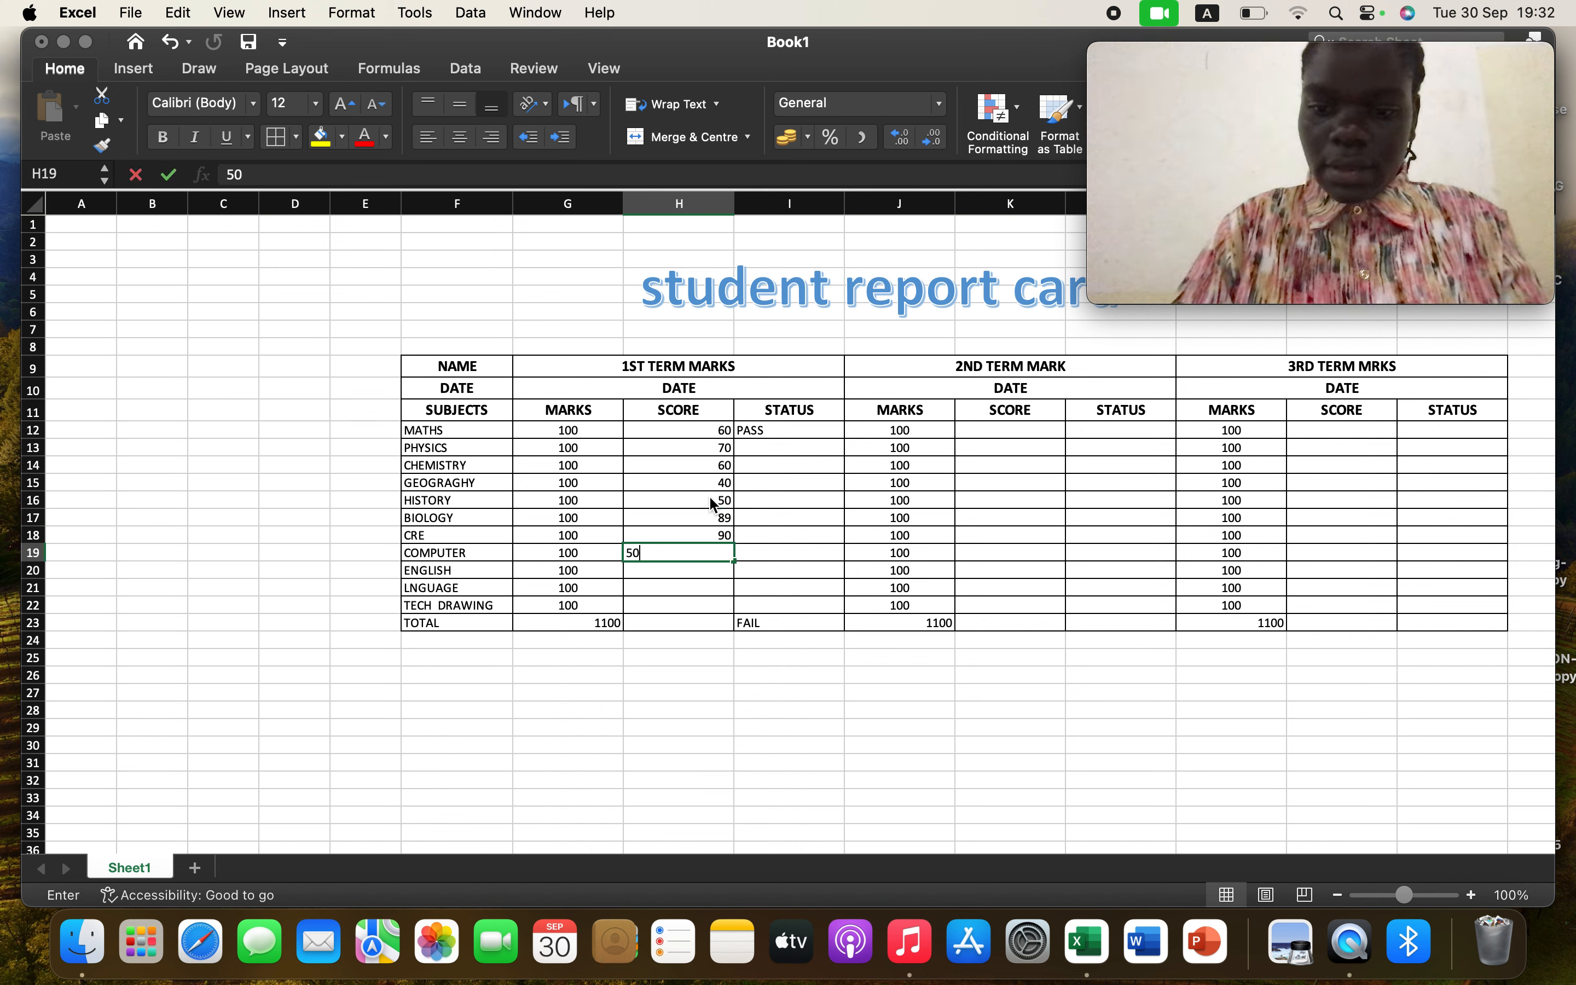
{"action": "key", "text": "Return"}
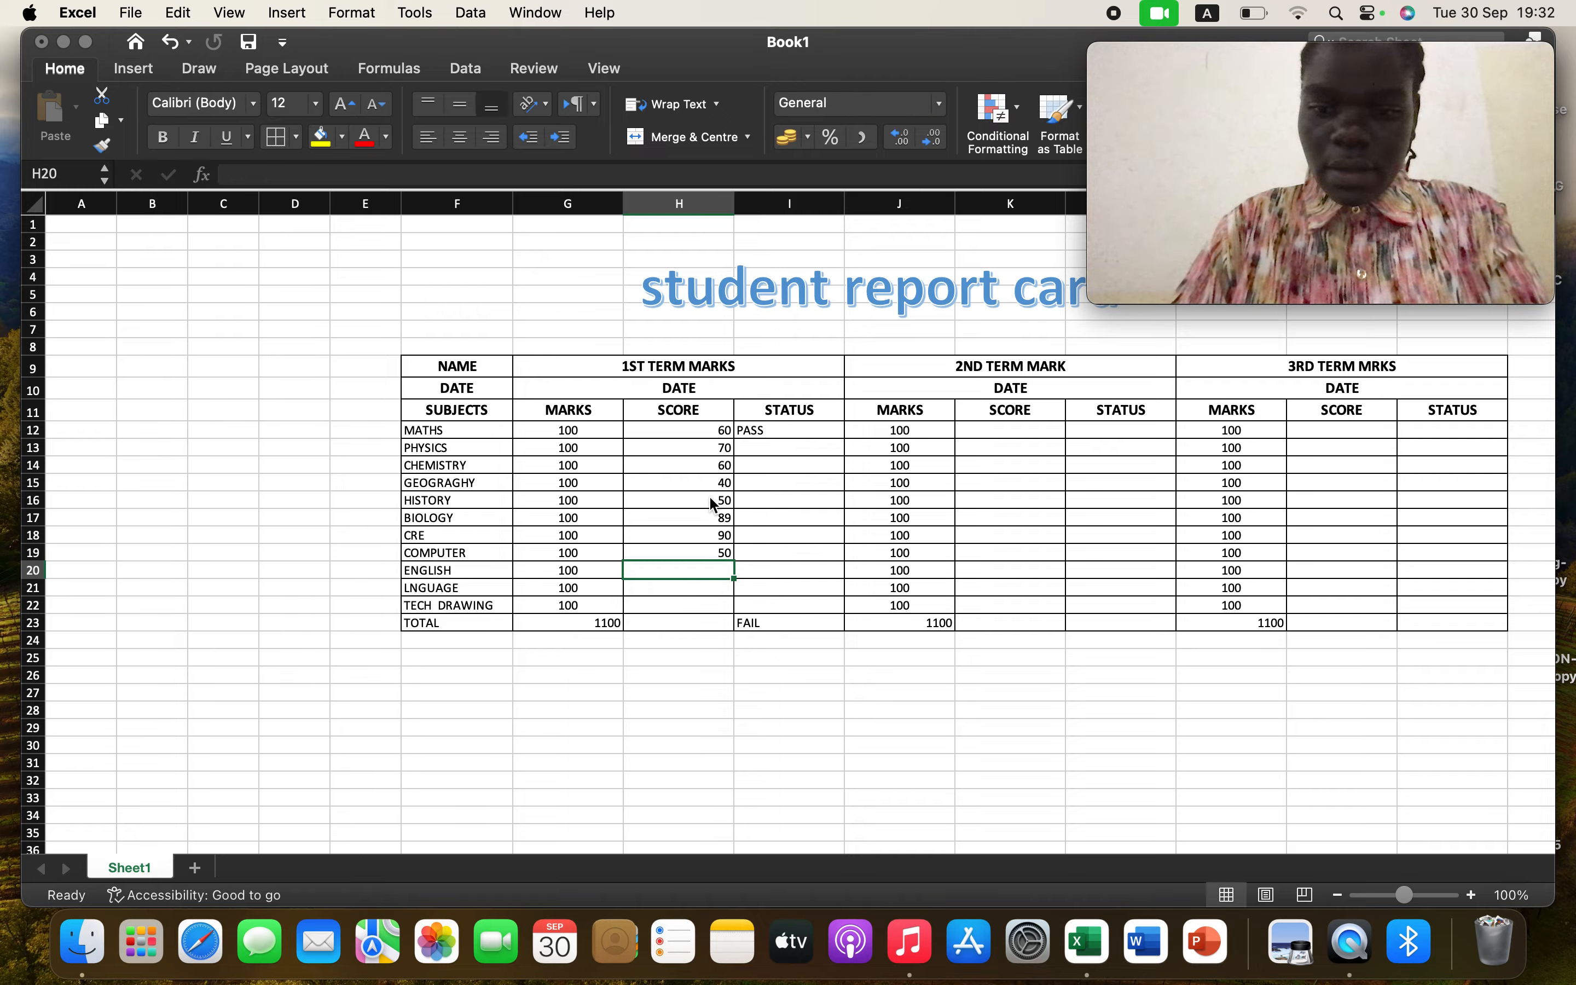
Enter first-term scores 90, 75 and 30 for ENGLISH, LNGUAGE and TECH DRAWING
{"action": "type", "text": "90"}
{"action": "key", "text": "Return"}
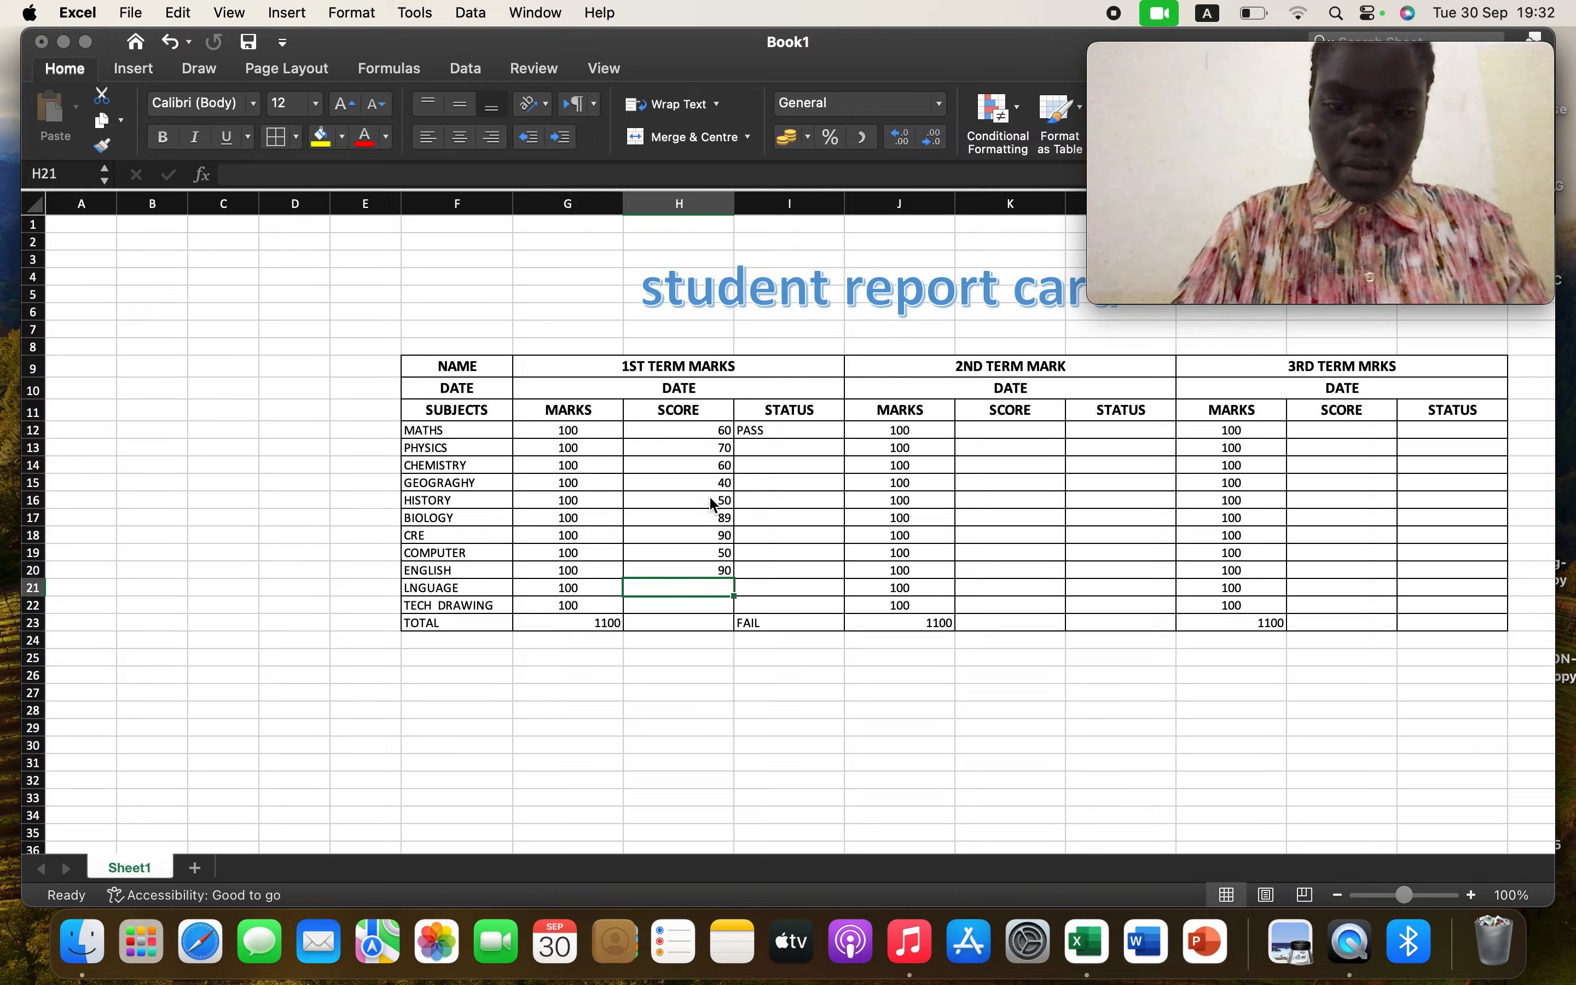
{"action": "type", "text": "75"}
{"action": "key", "text": "Return"}
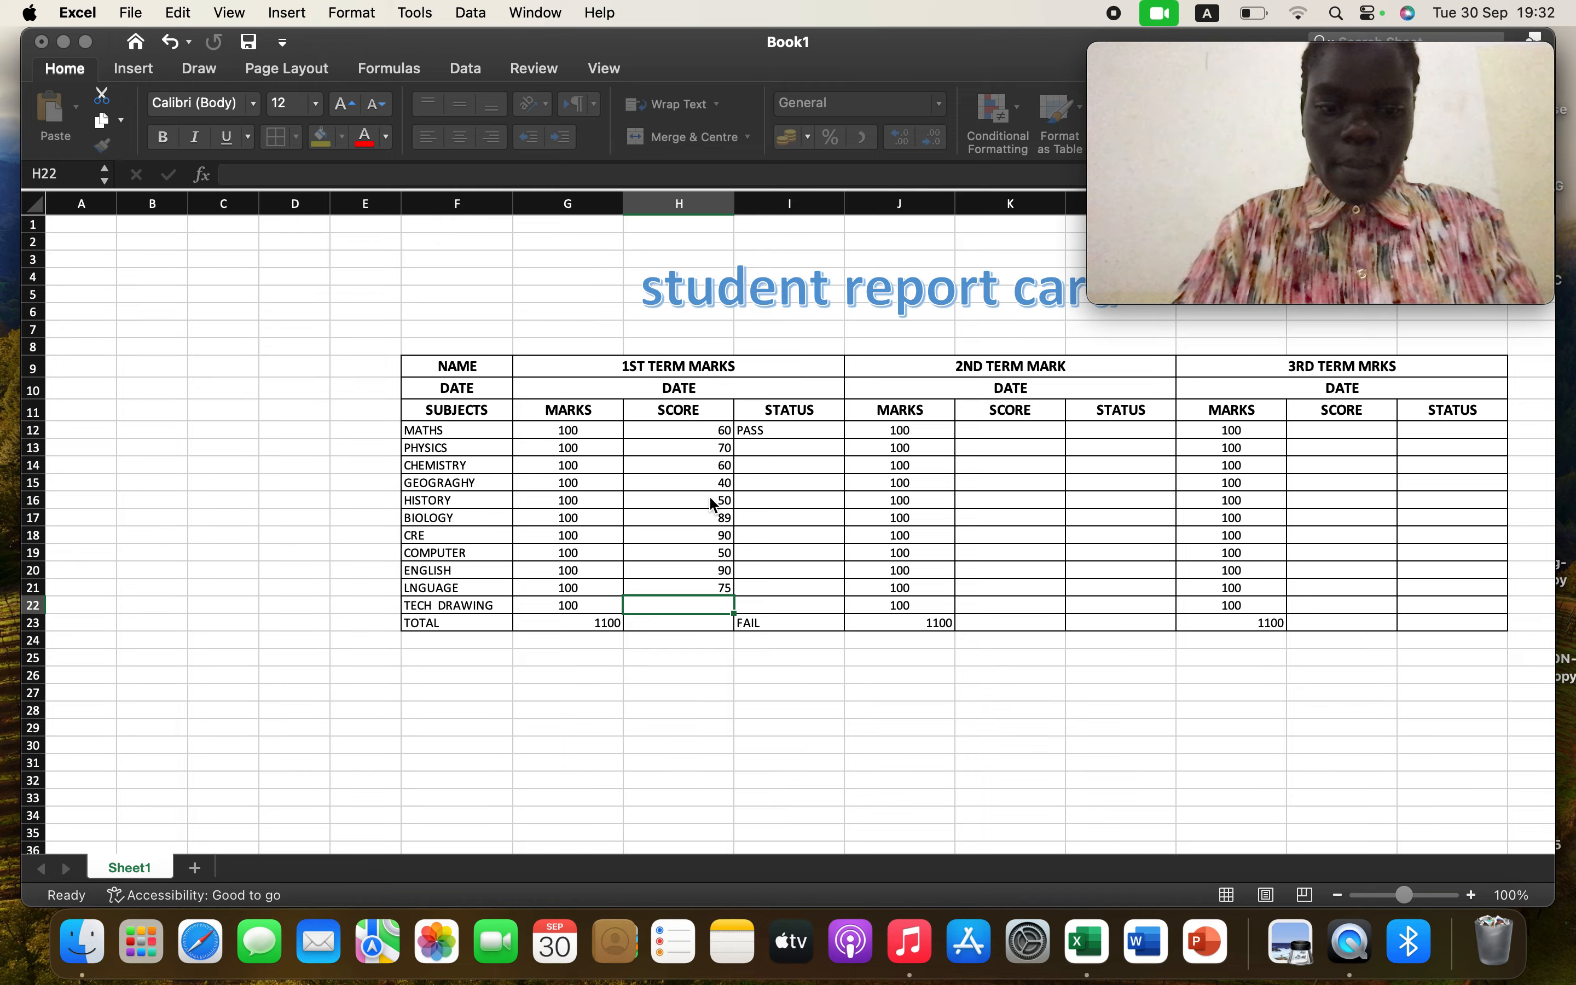
{"action": "type", "text": "30"}
{"action": "key", "text": "Caps_Lock"}
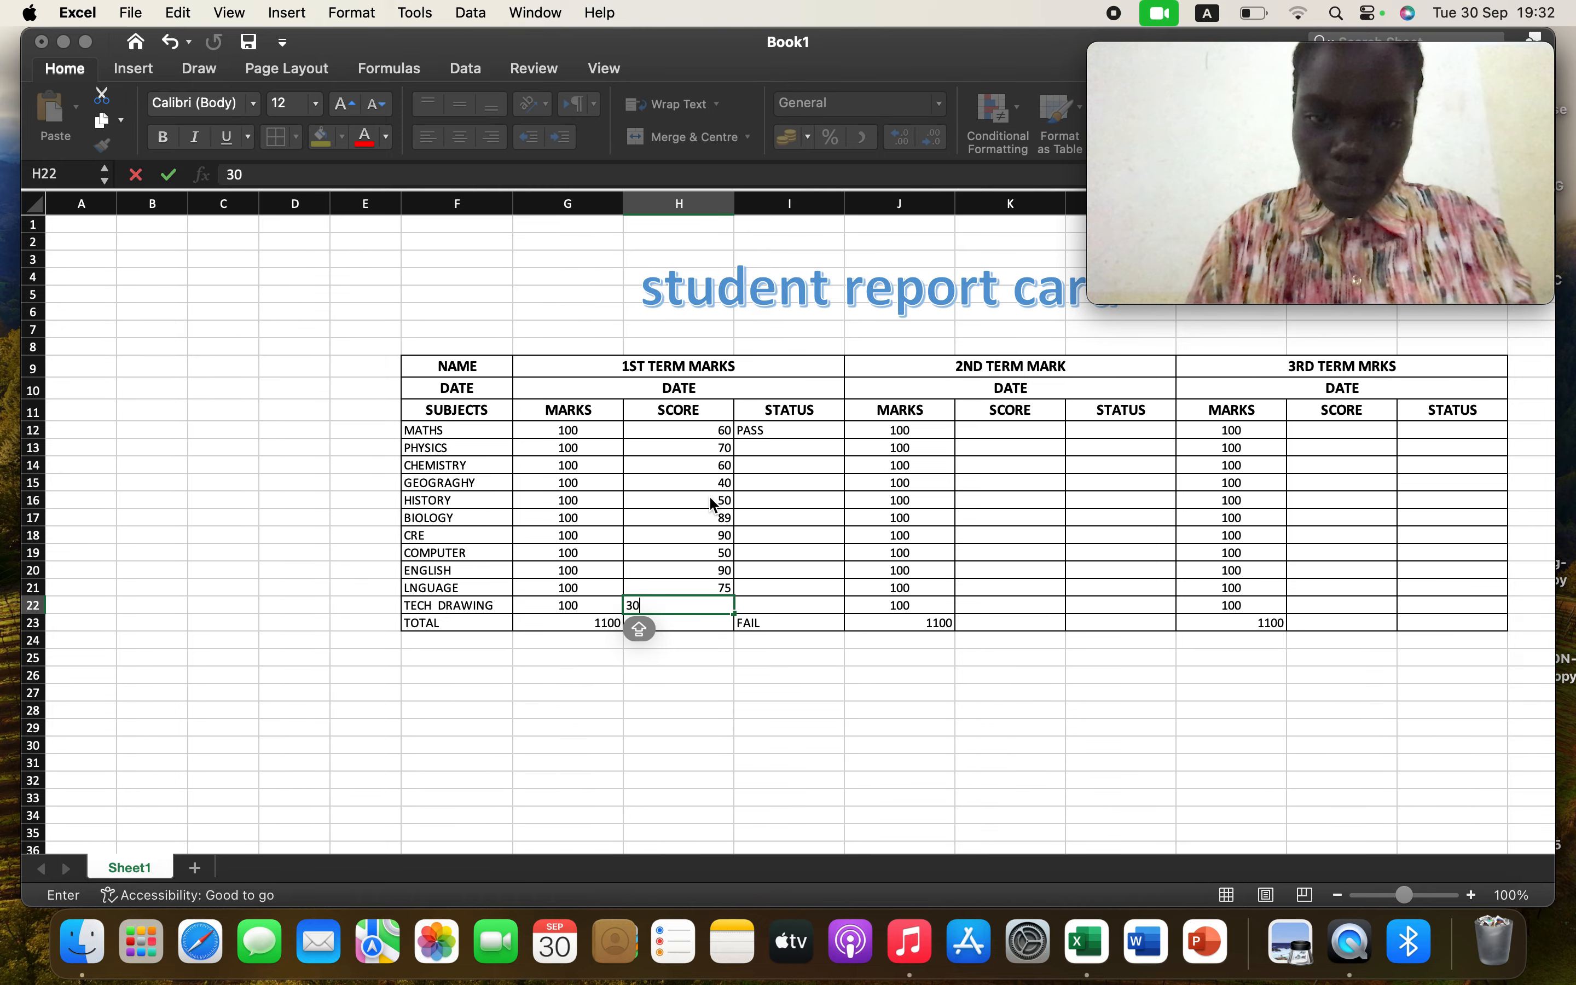
{"action": "key", "text": "Return"}
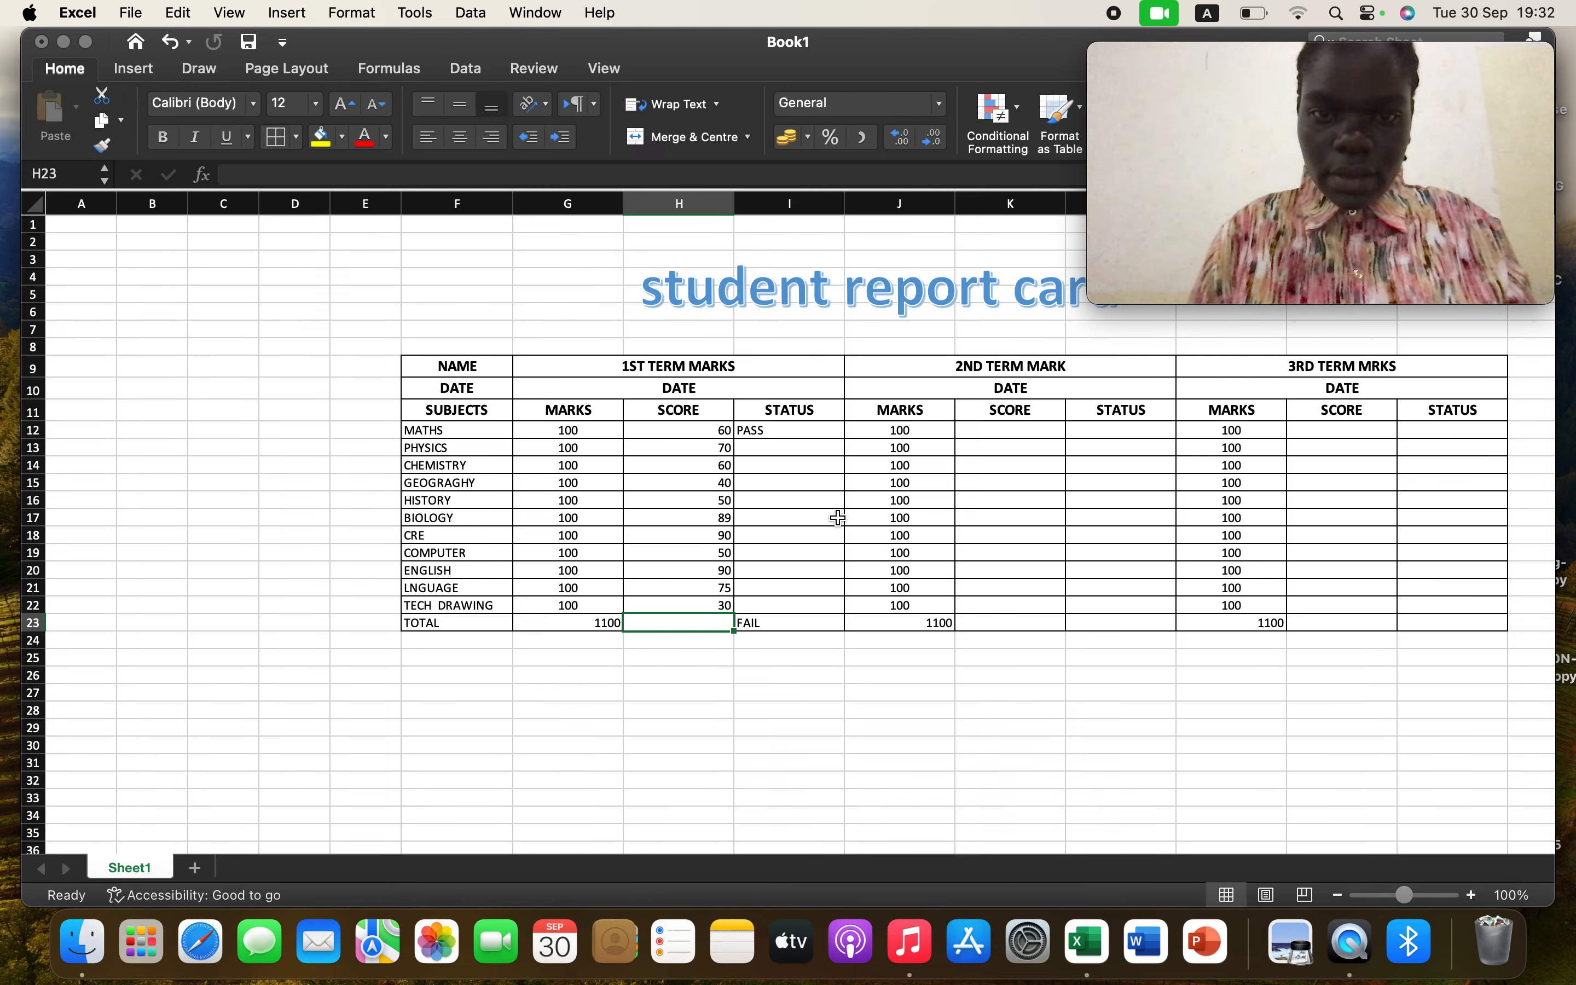
Fill the I12 IF status formula down through I22 for the remaining subjects
{"action": "left_click", "coordinate": [825, 431]}
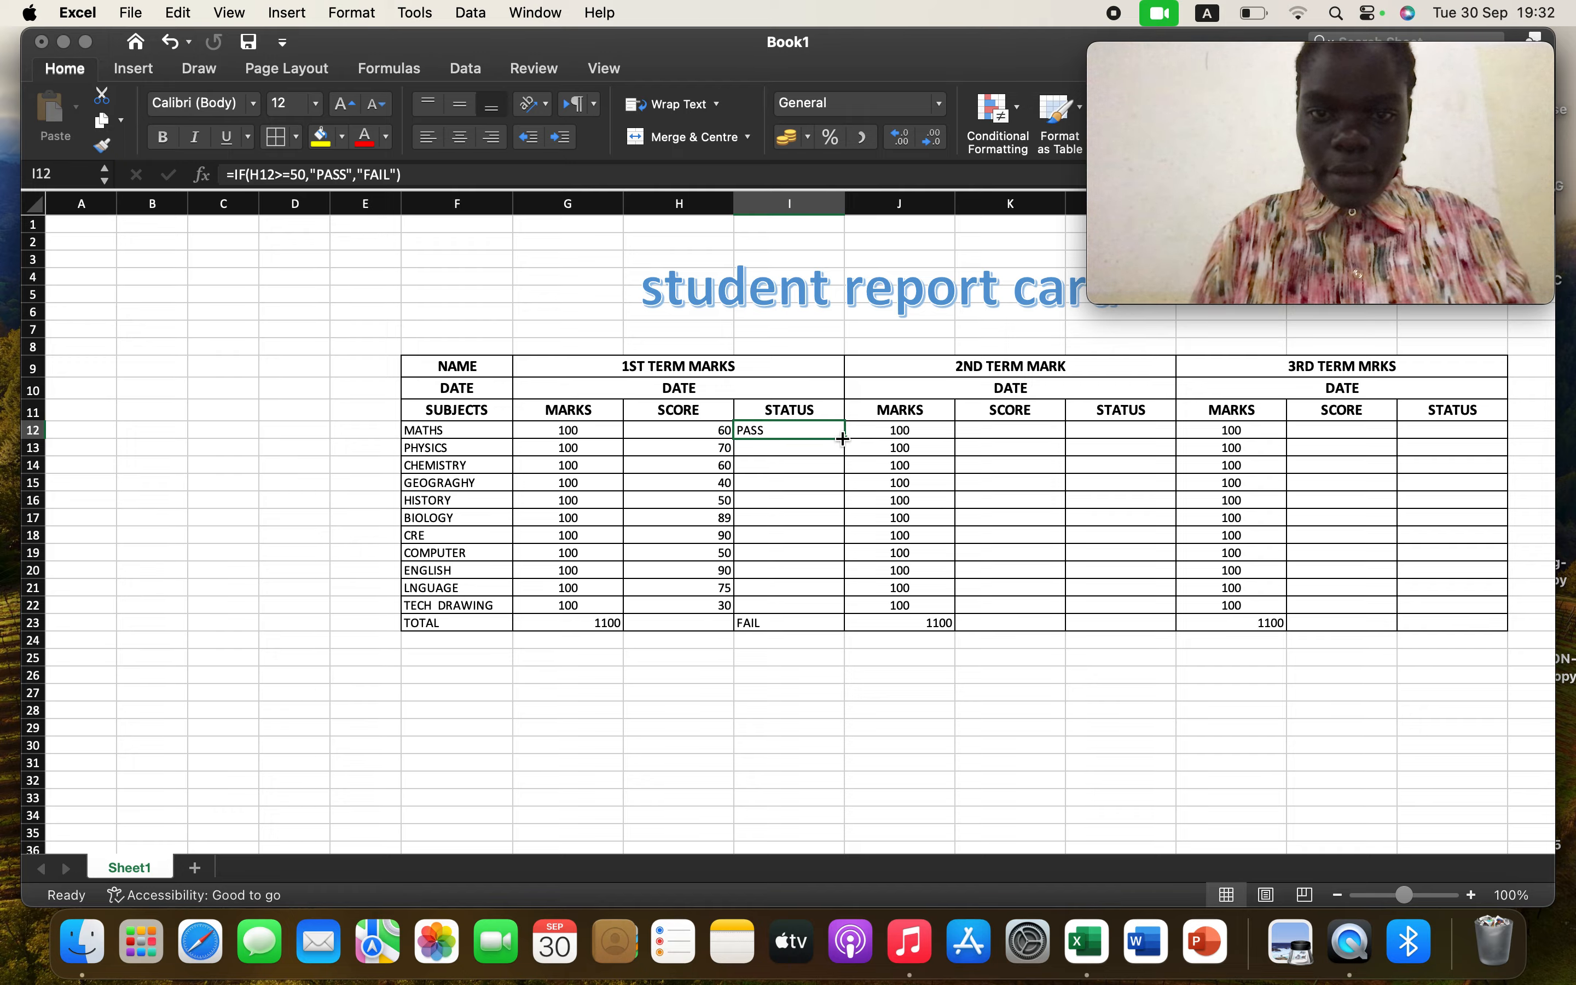
{"action": "left_click_drag", "start_coordinate": [844, 438], "coordinate": [839, 609]}
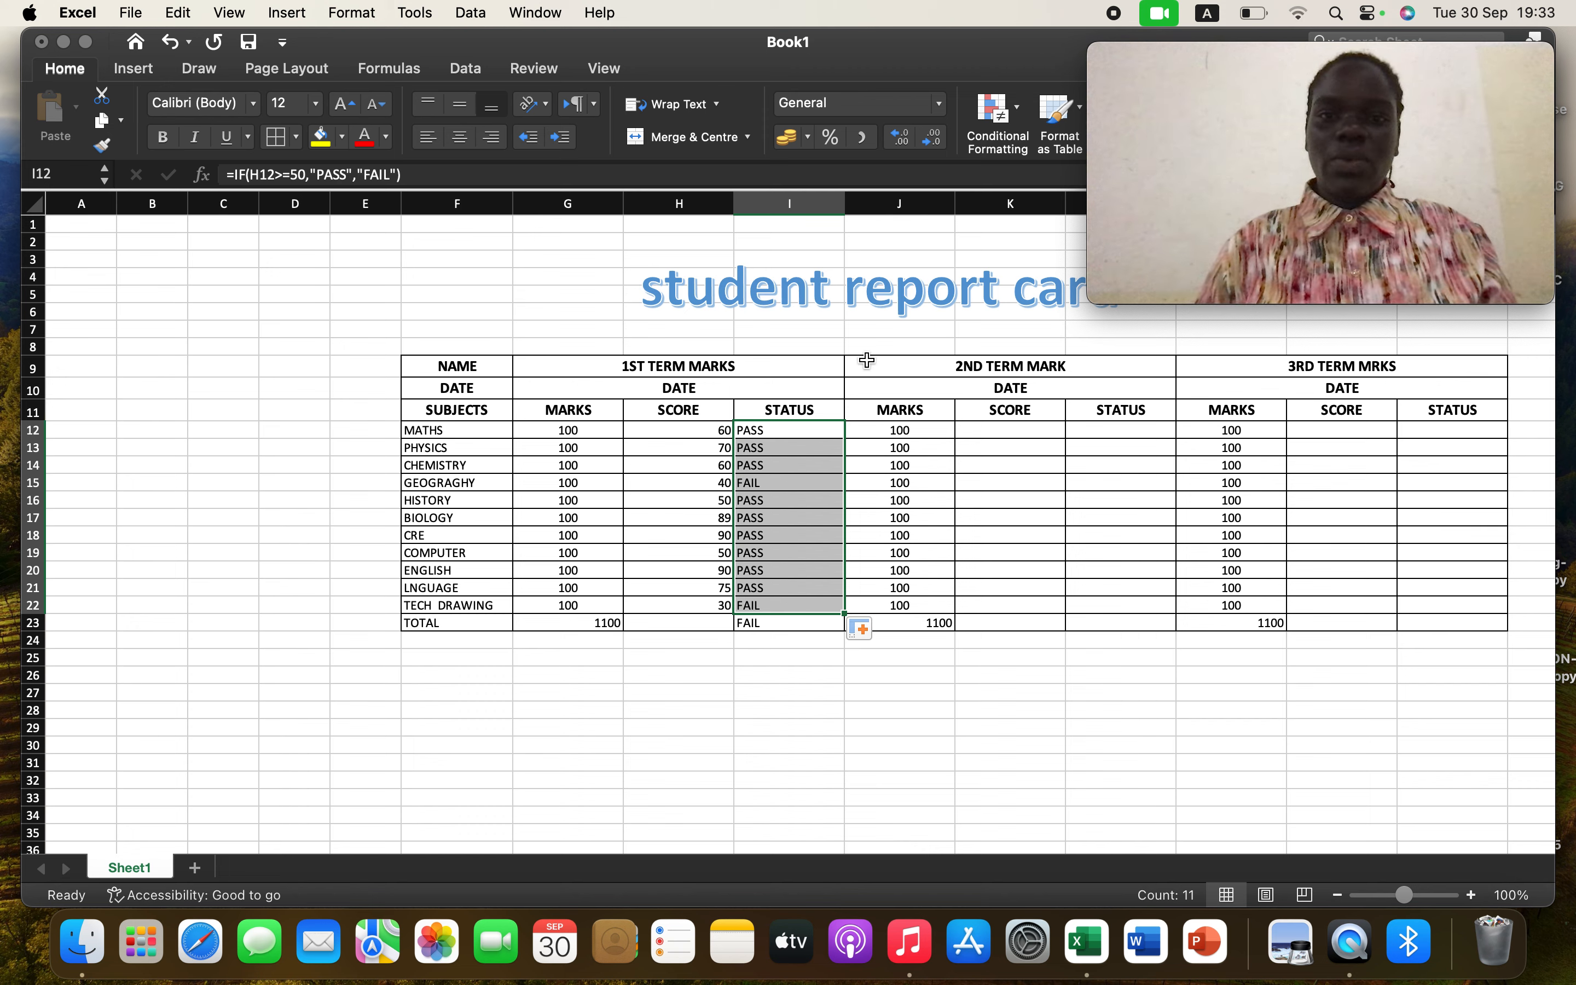
Remove the Save command from the quick-access command set
{"action": "left_click", "coordinate": [284, 45]}
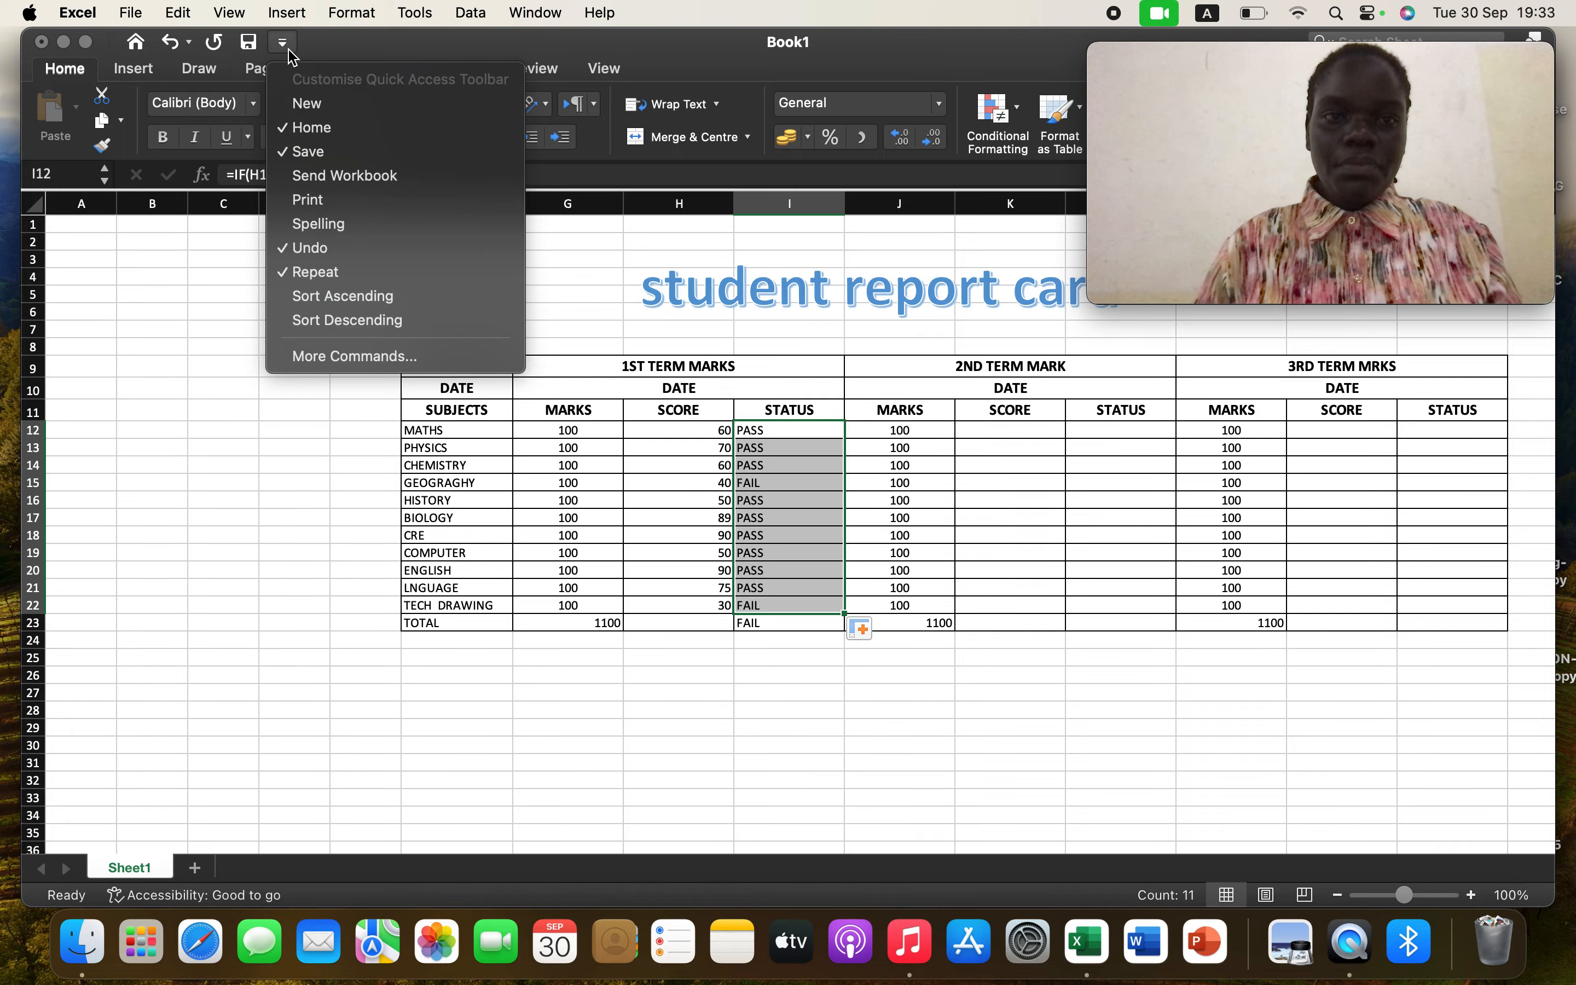
{"action": "left_click", "coordinate": [322, 149]}
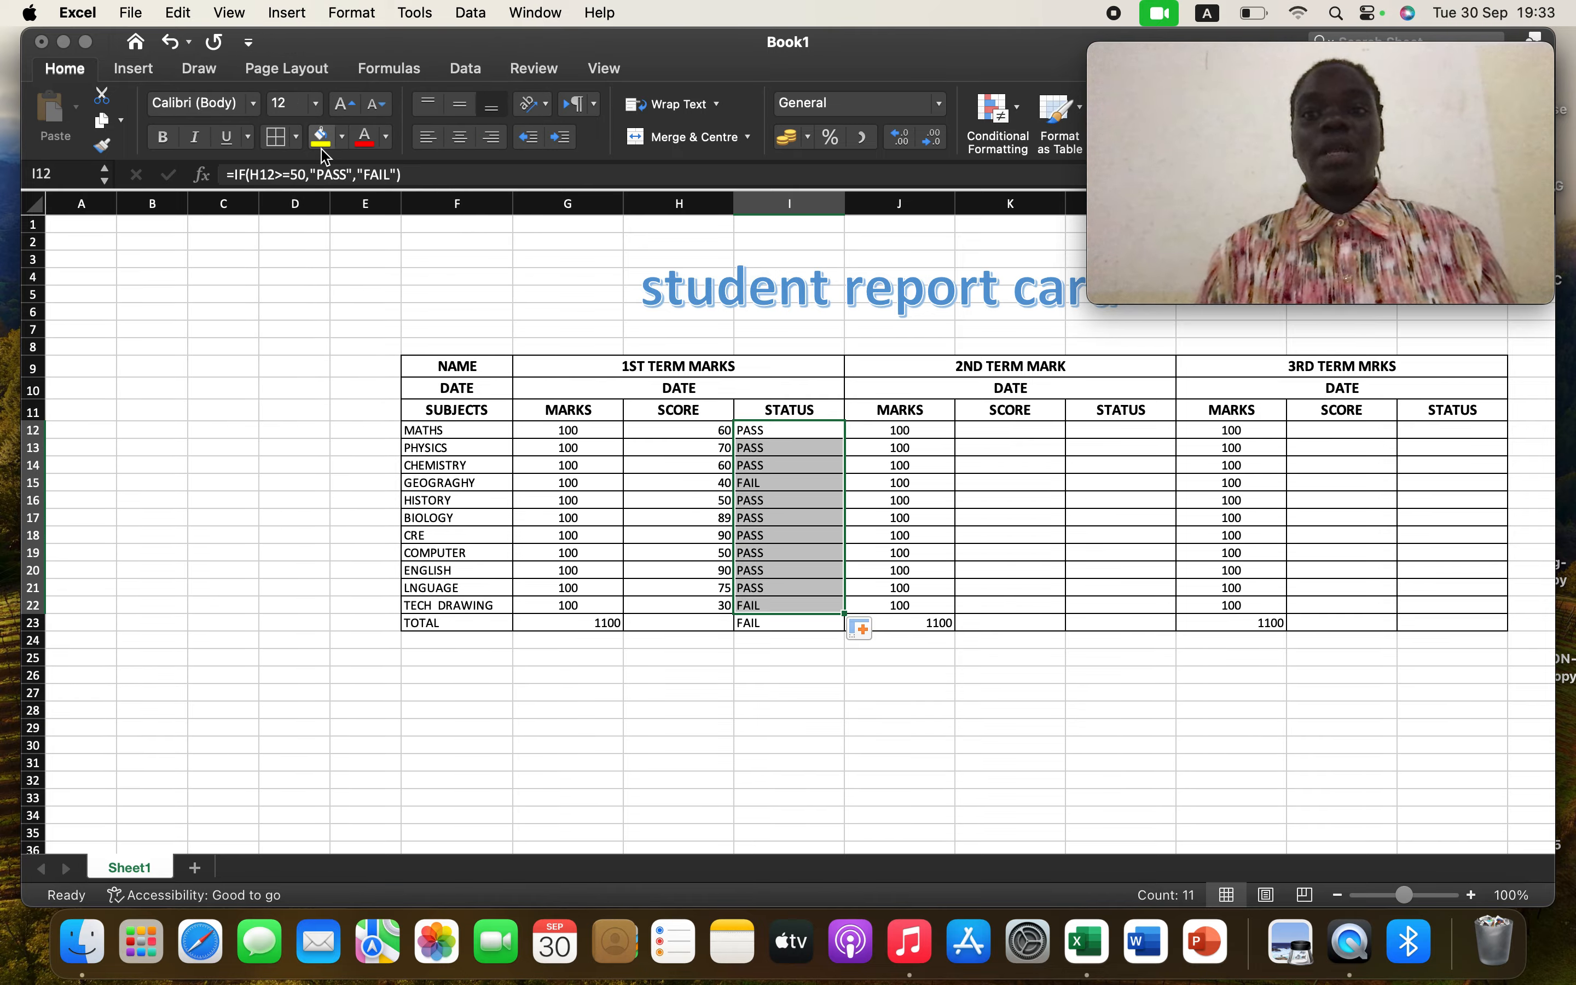